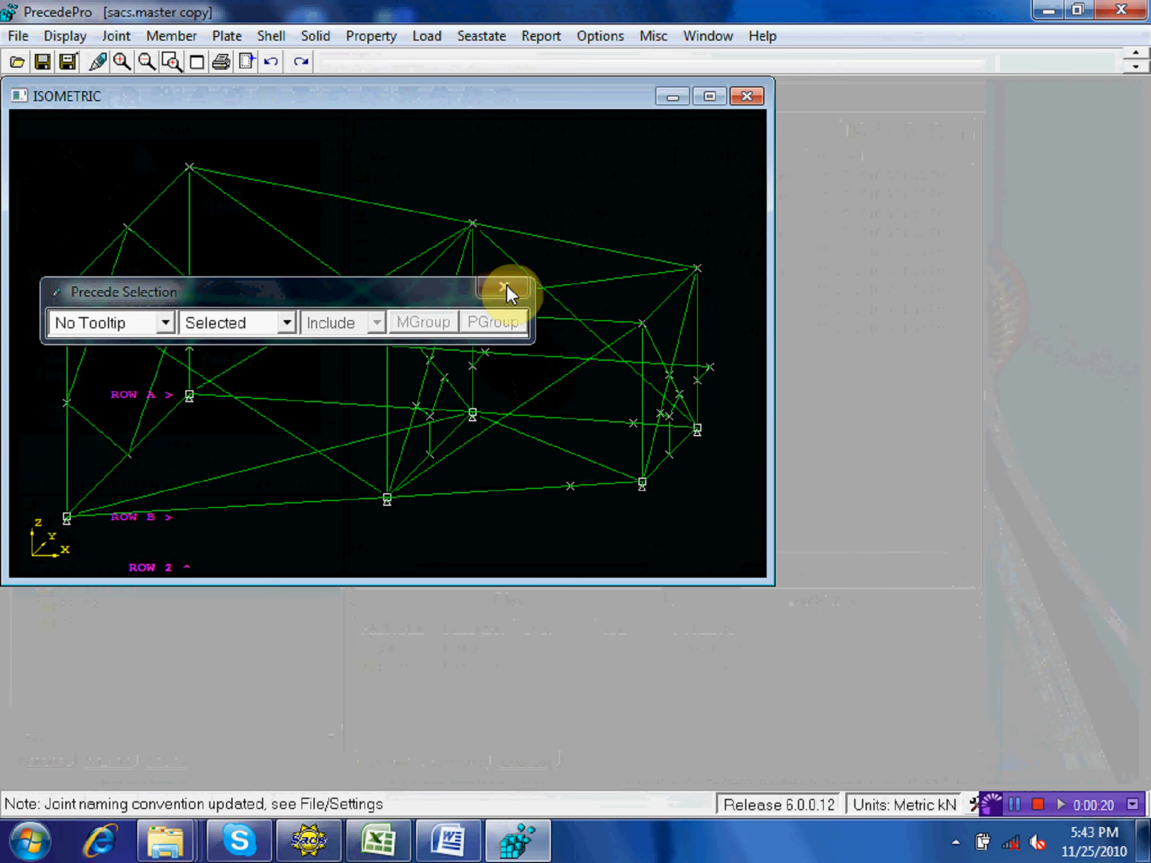
- Maximize the isometric view and limit the display to an XY volume from Z -8.000 to -7.500
left_click(506, 285)
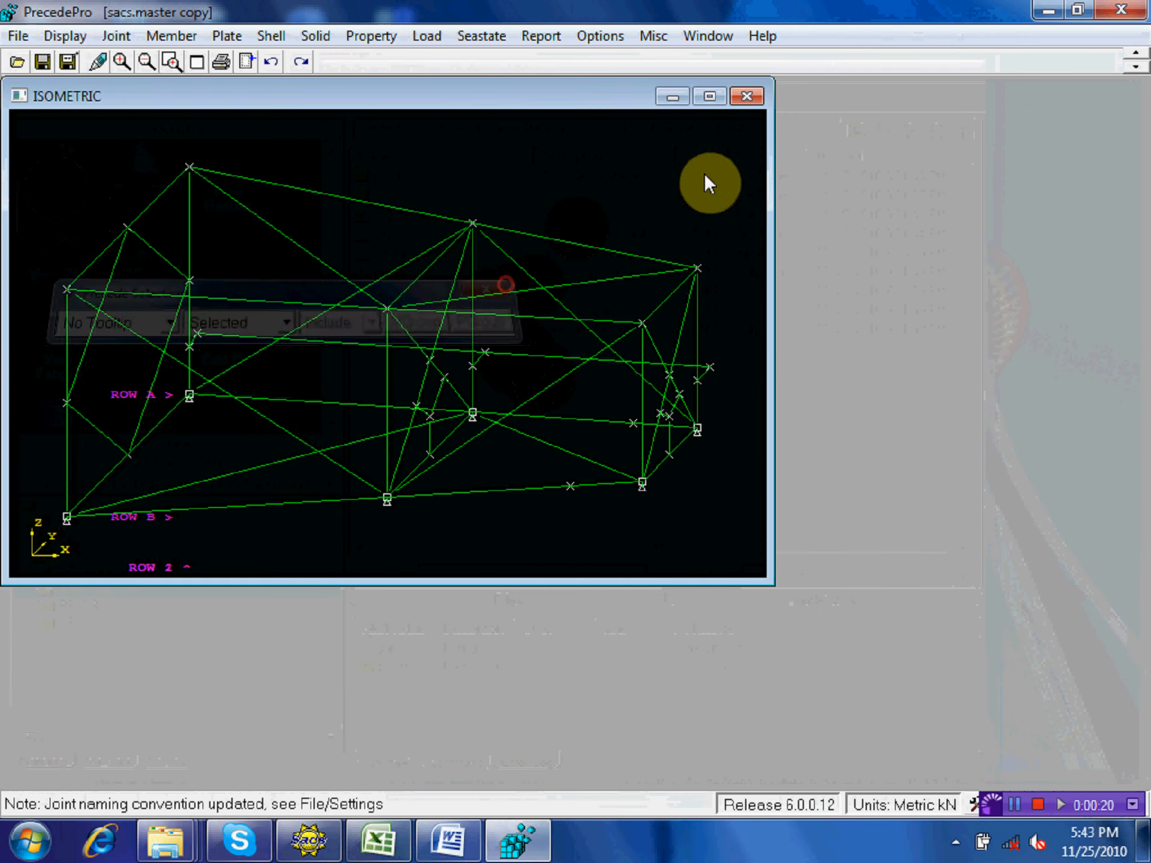
left_click(709, 97)
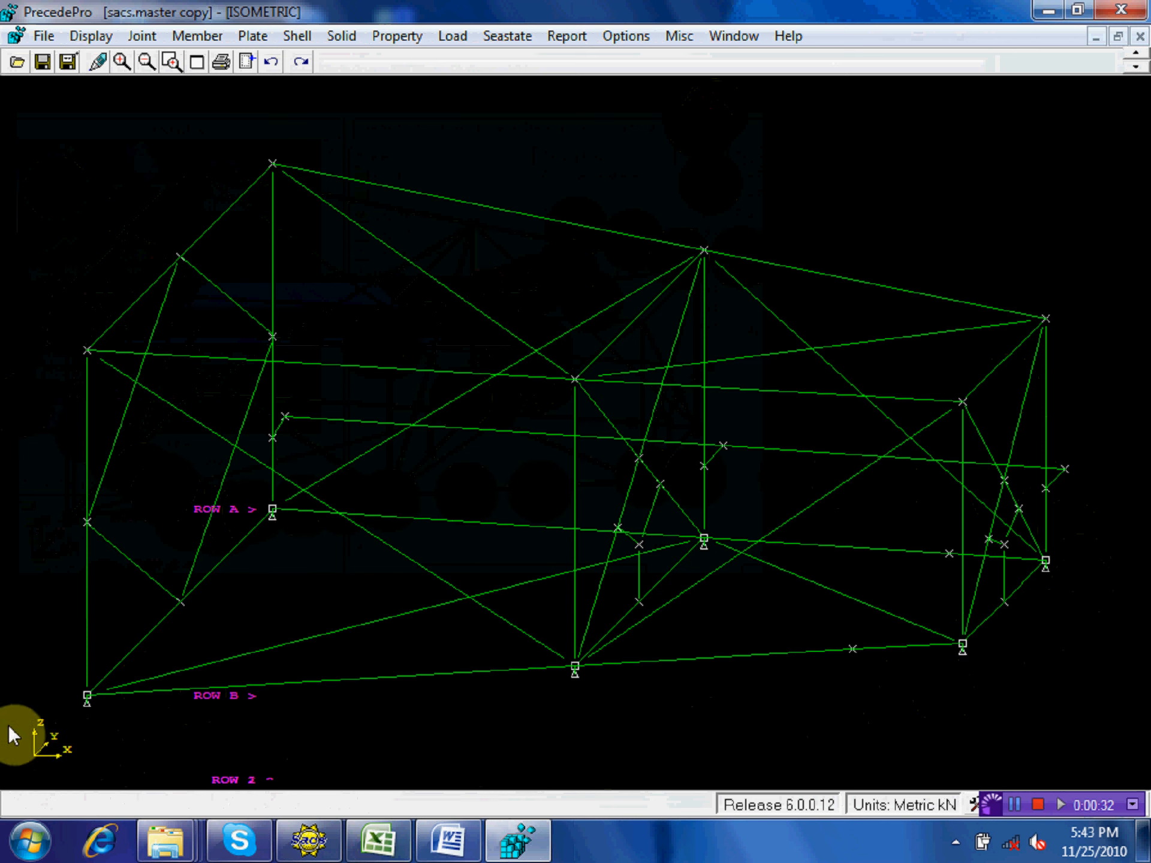
left_click(74, 33)
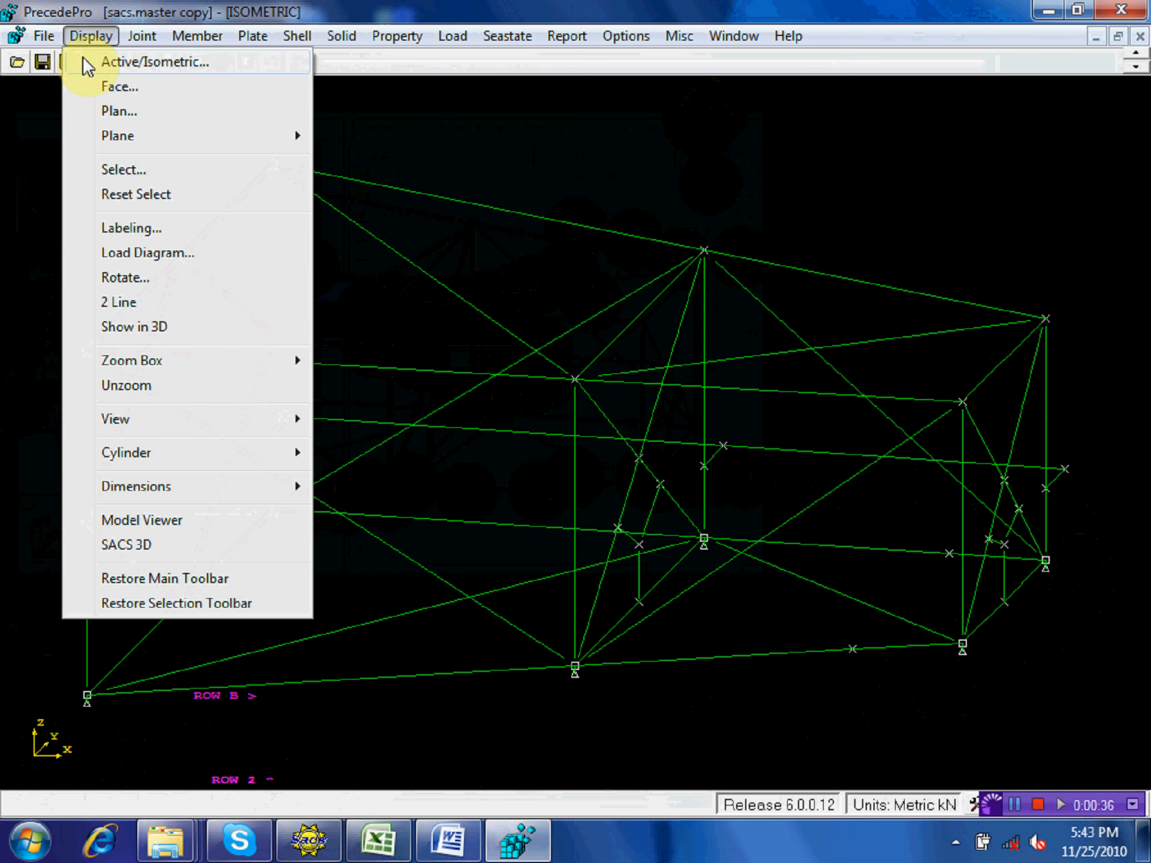
mouse_move(147, 138)
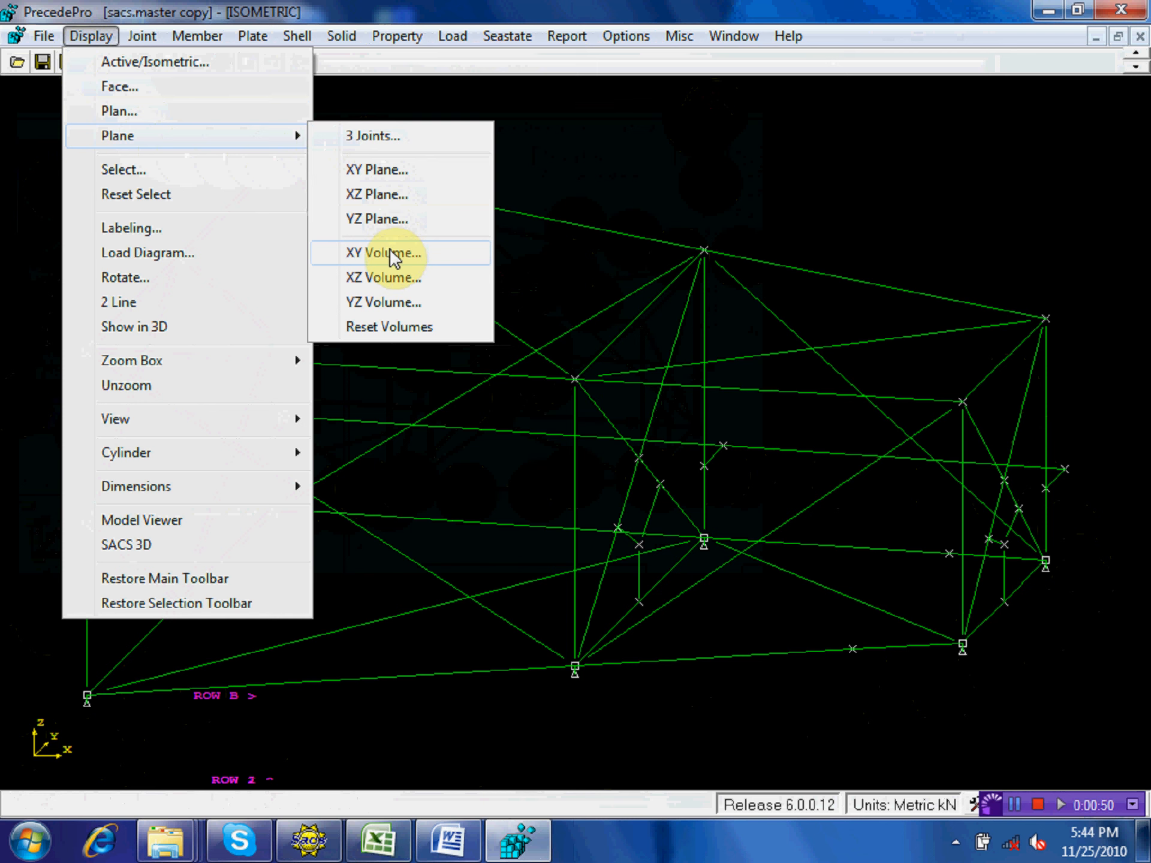
left_click(408, 253)
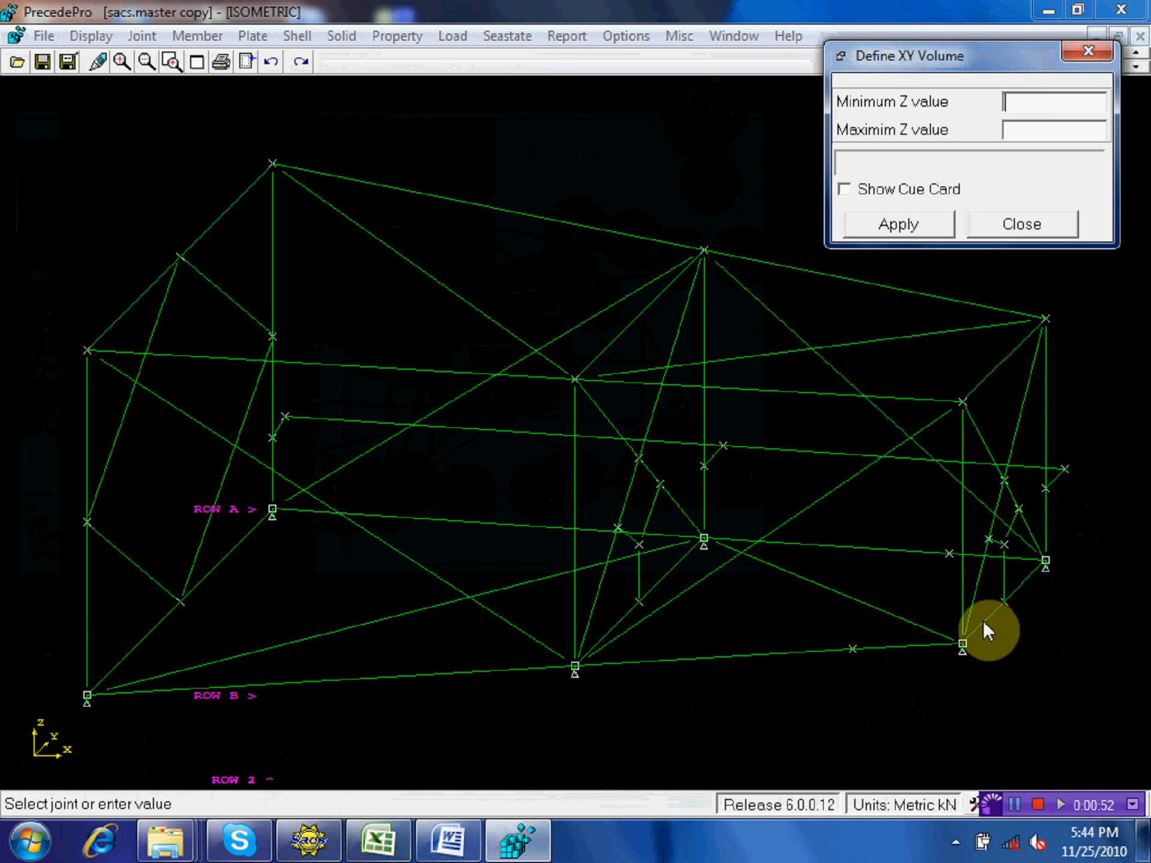
left_click(960, 653)
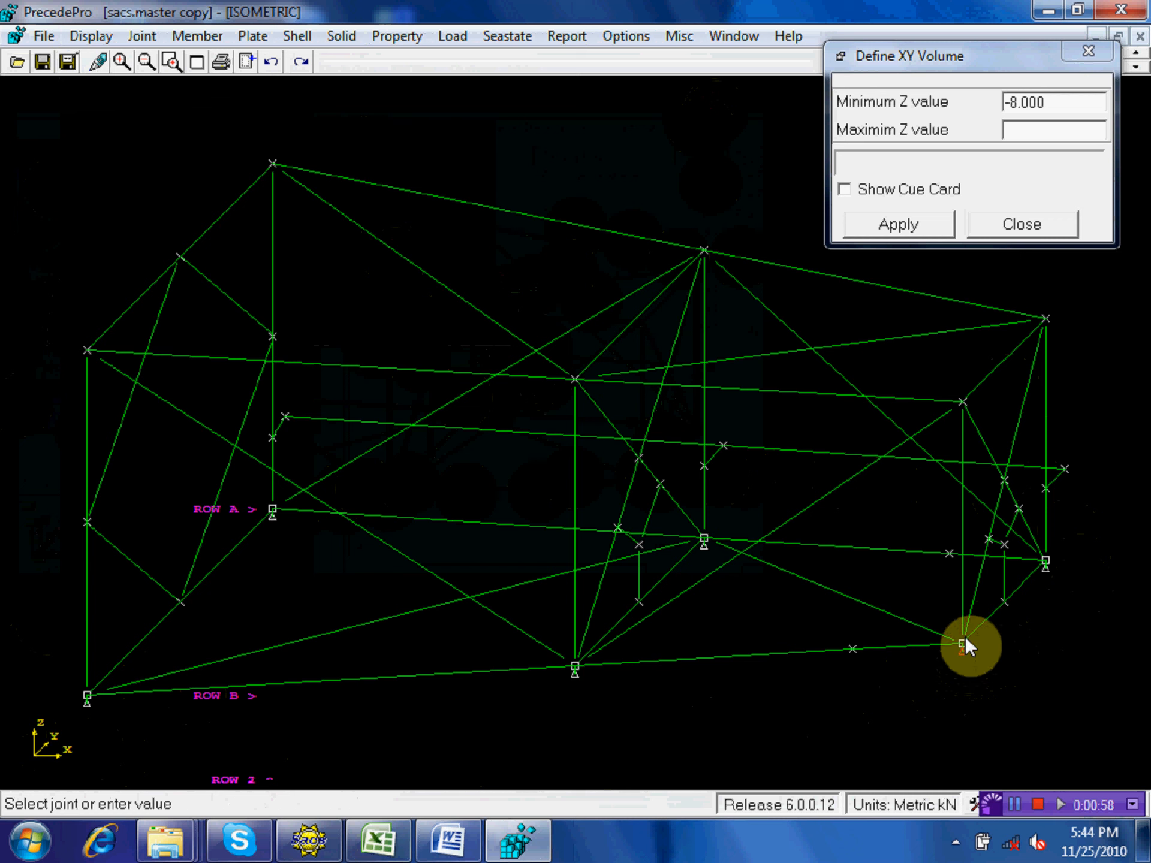
left_click(965, 638)
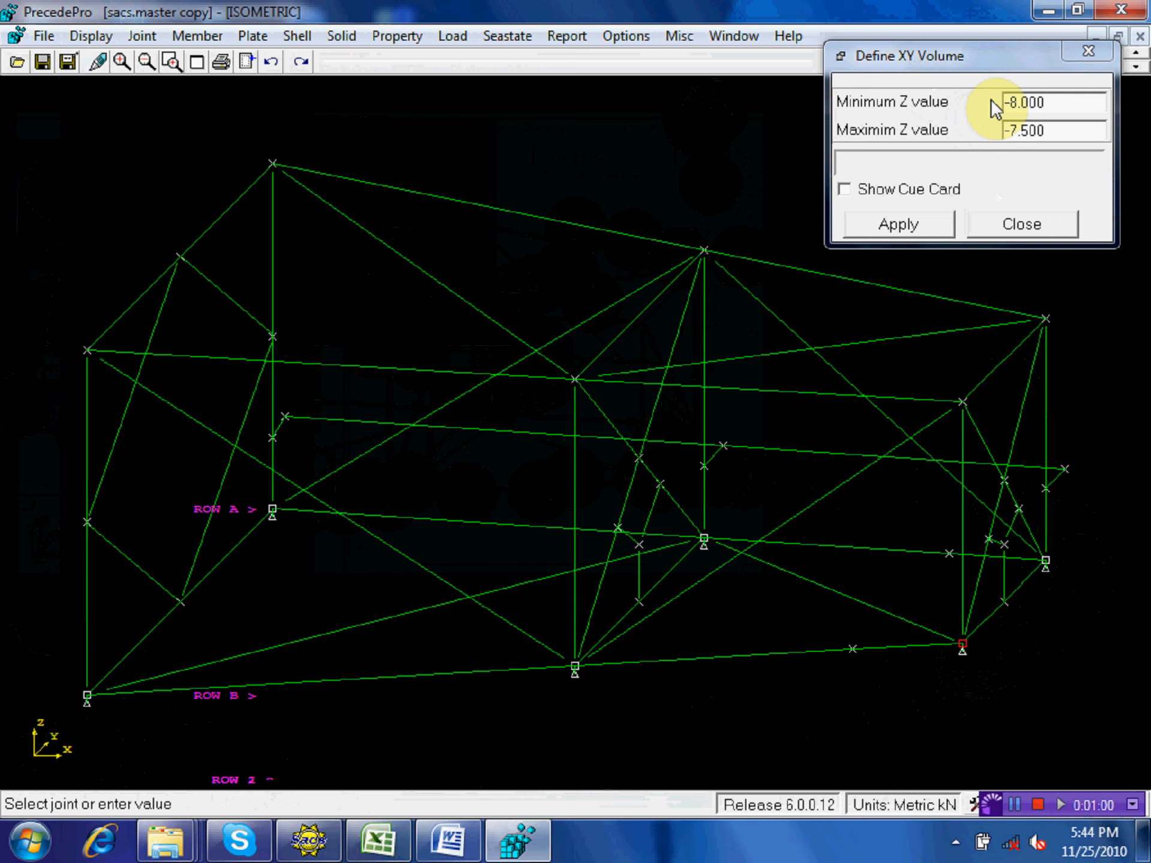
left_click(888, 227)
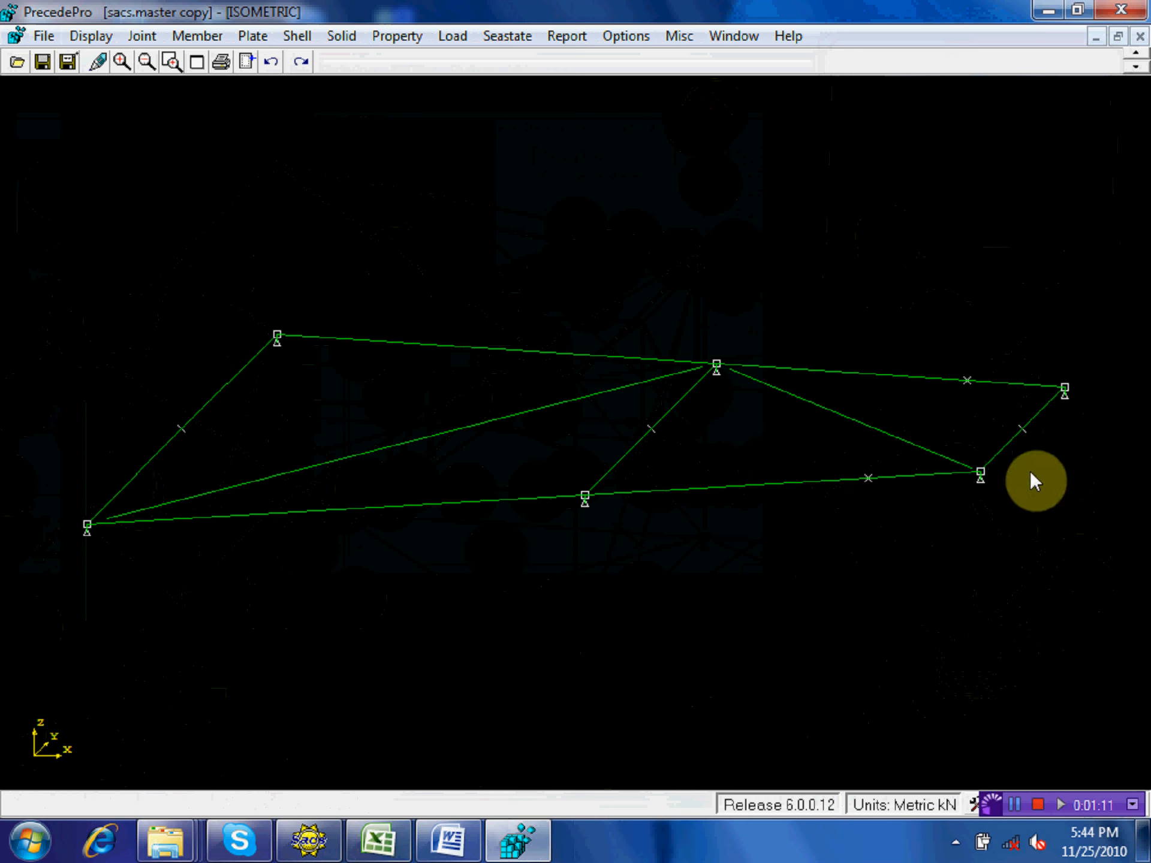
- Review the minimum and maximum Z values of the XY volume definition
left_click(91, 36)
mouse_move(141, 36)
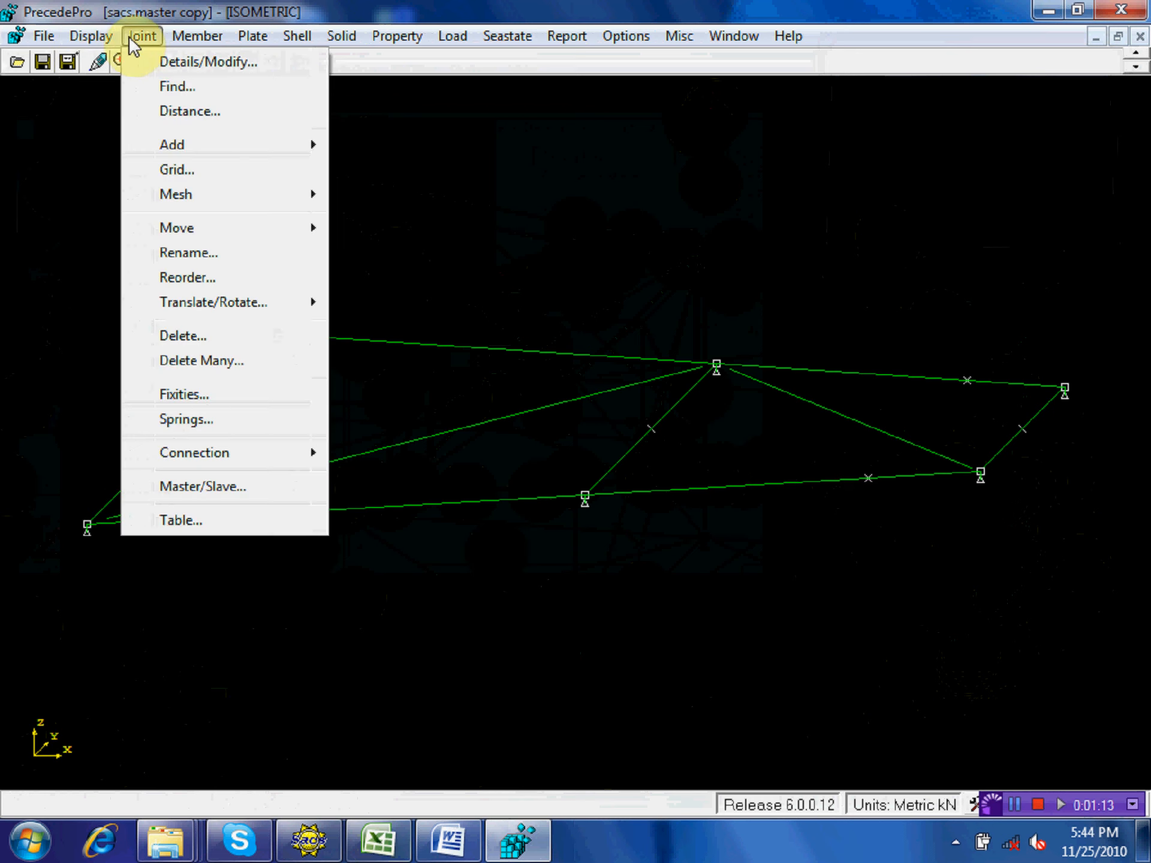
mouse_move(91, 36)
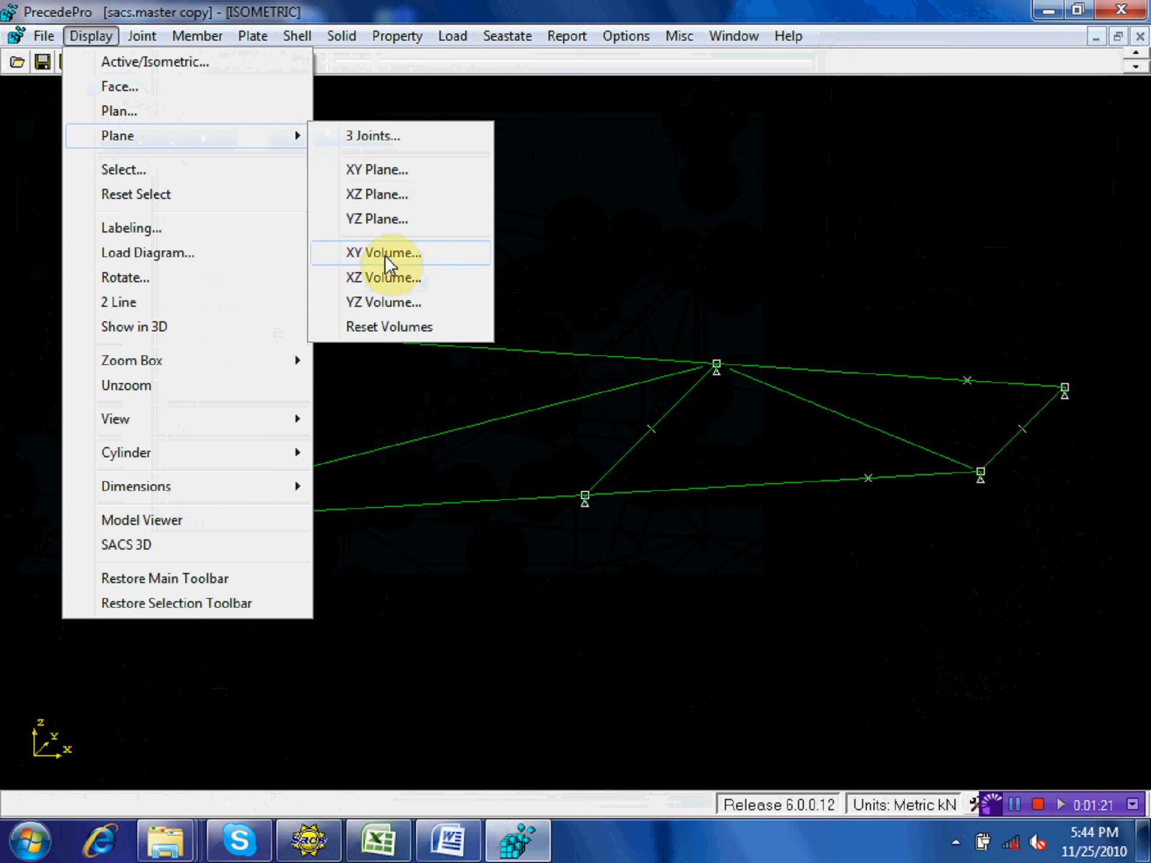
left_click(386, 264)
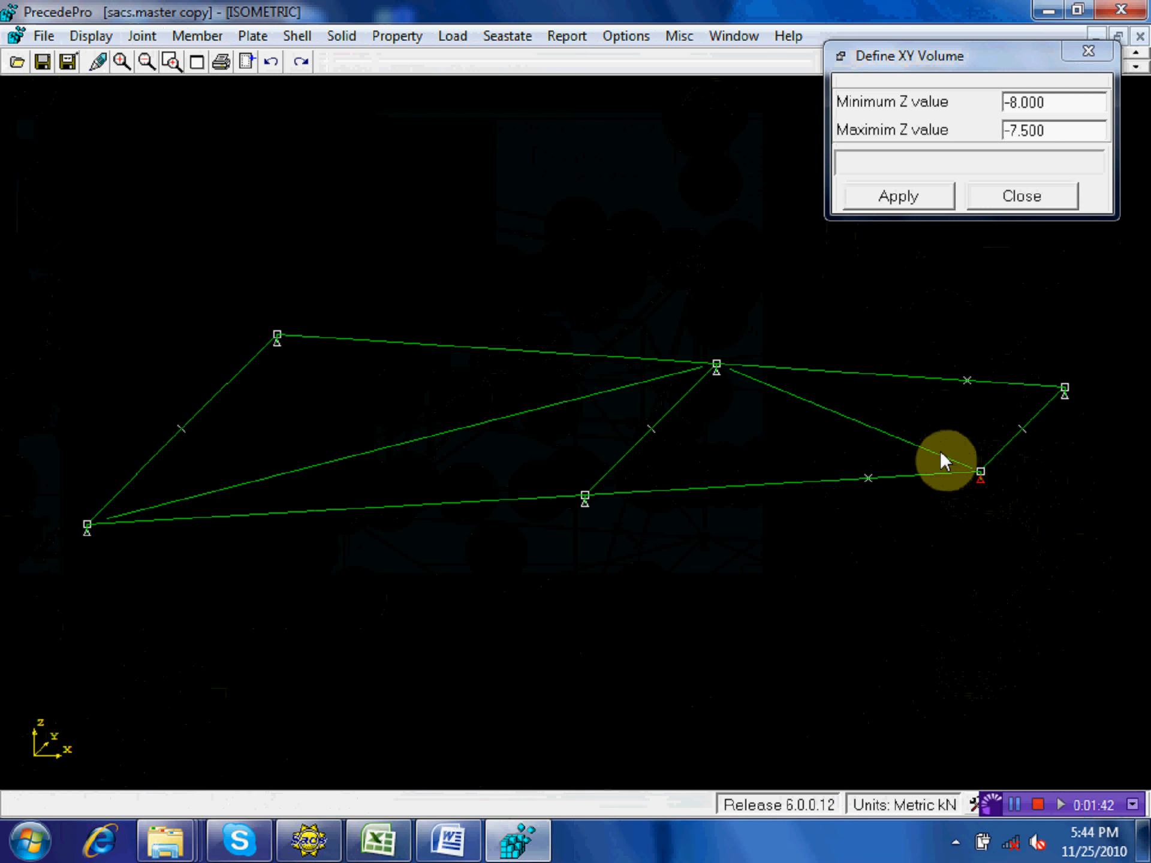
left_click(1022, 196)
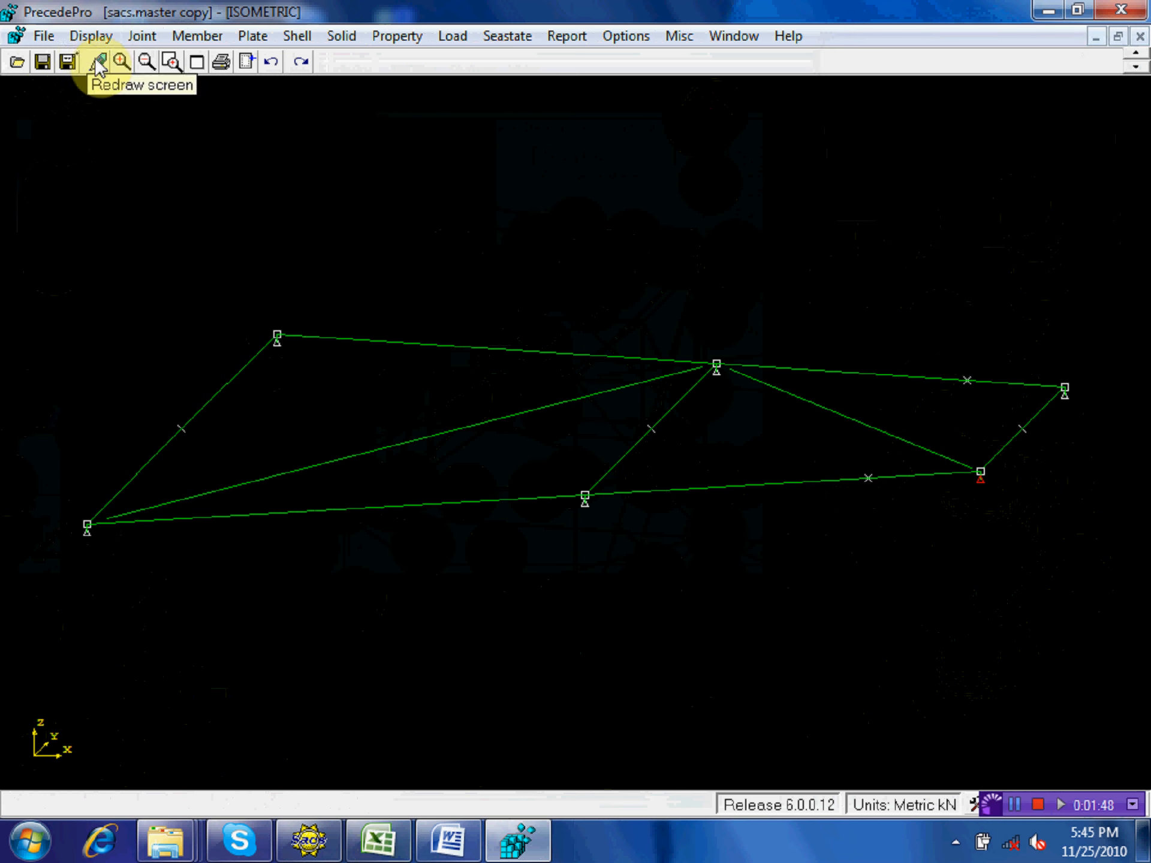
- Turn on joint name labels in the isometric view
left_click(98, 38)
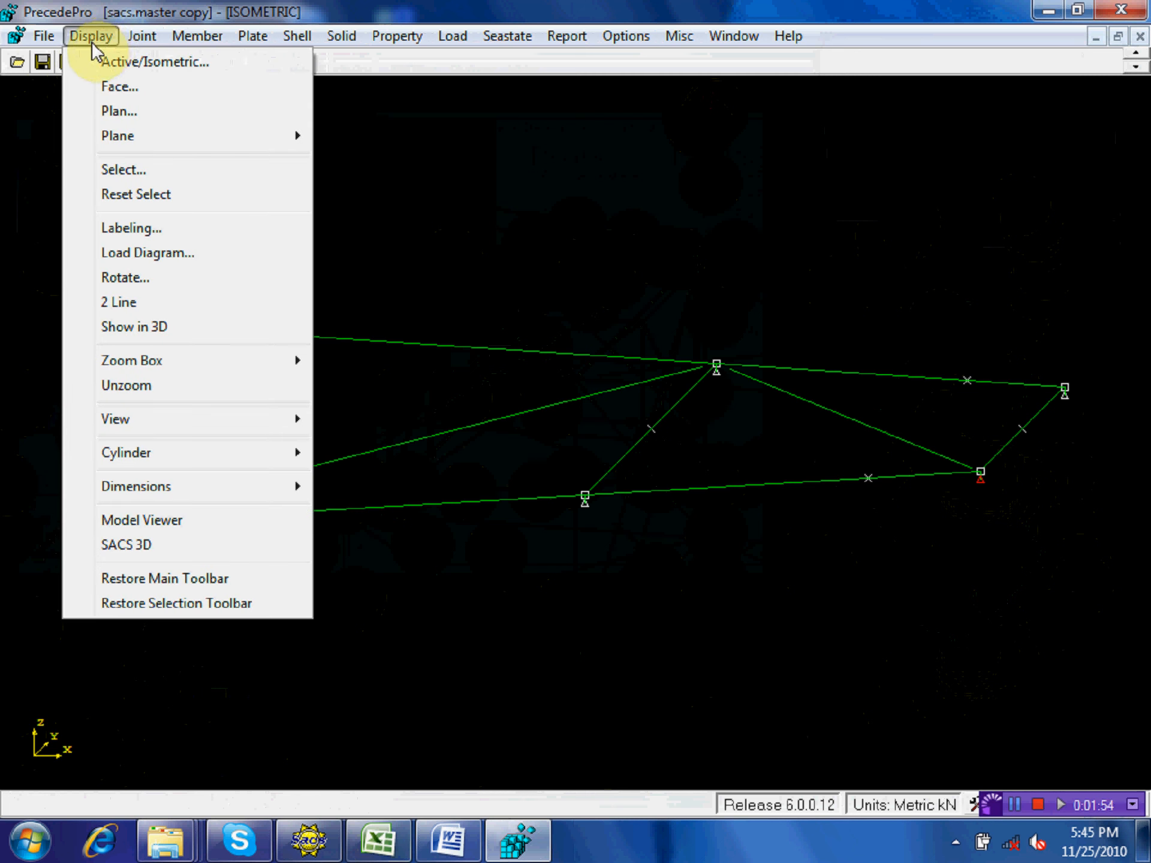
left_click(146, 230)
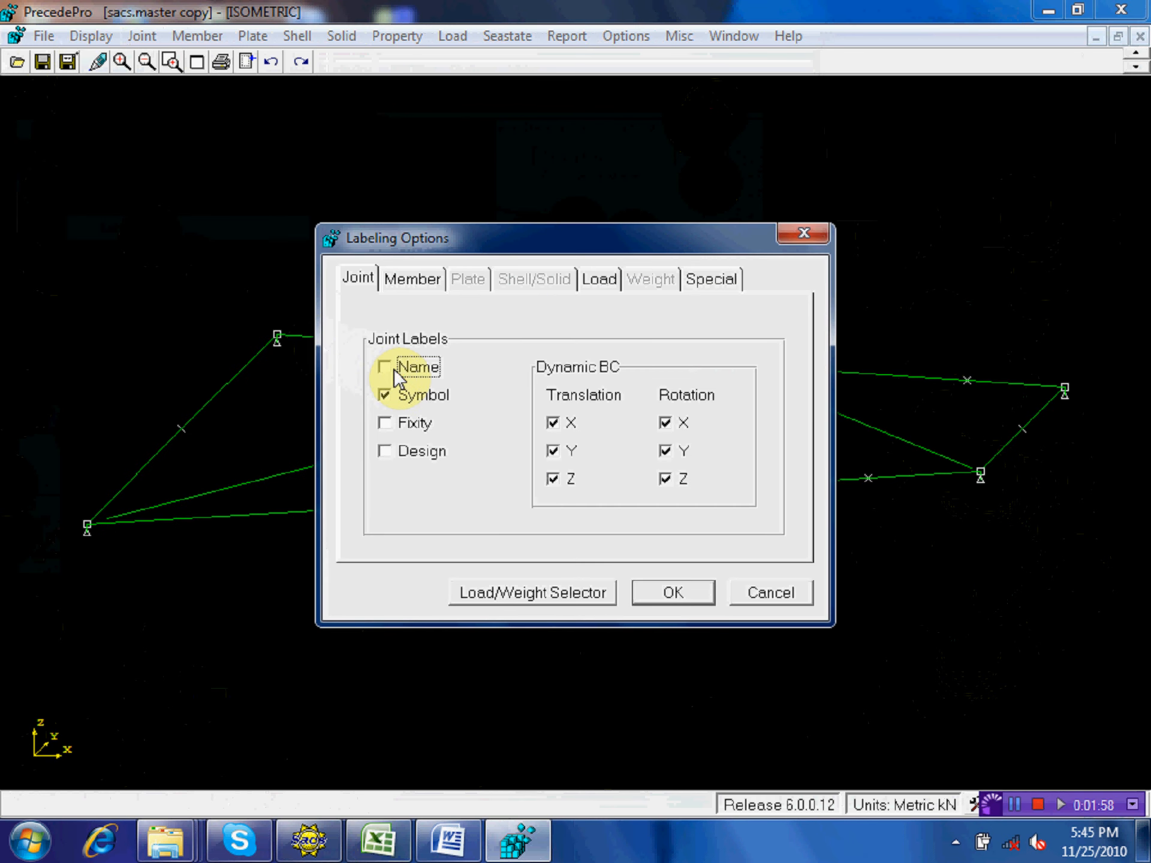
left_click(387, 368)
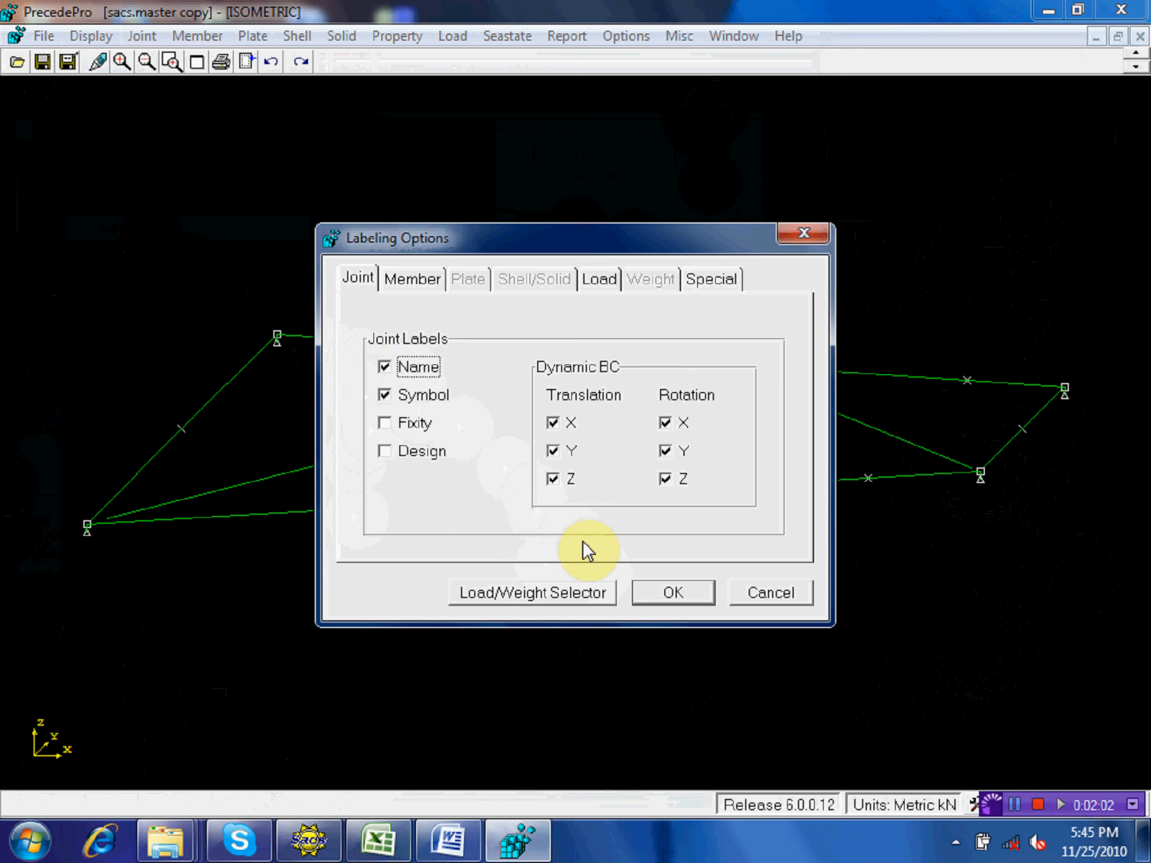
left_click(696, 599)
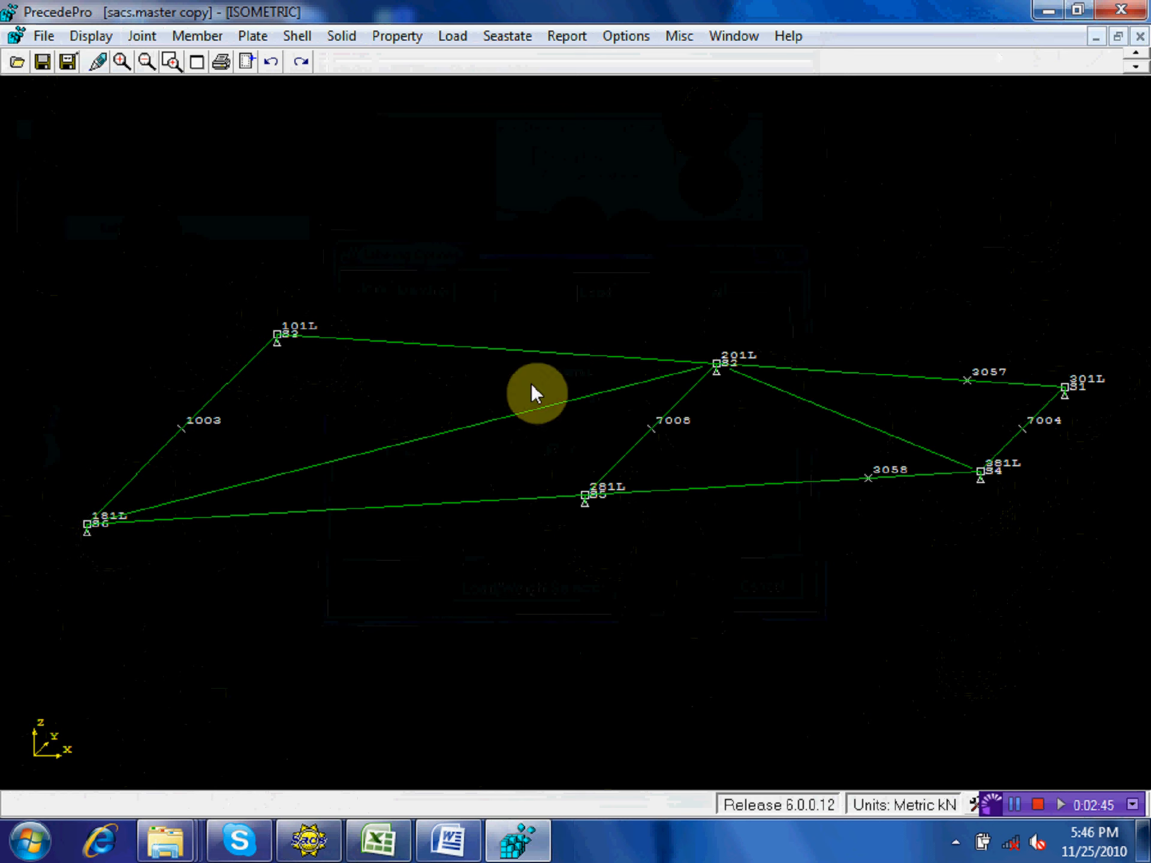
- Switch to SACS Executive and open sacs.master copy as a data file for text editing
left_click(1049, 12)
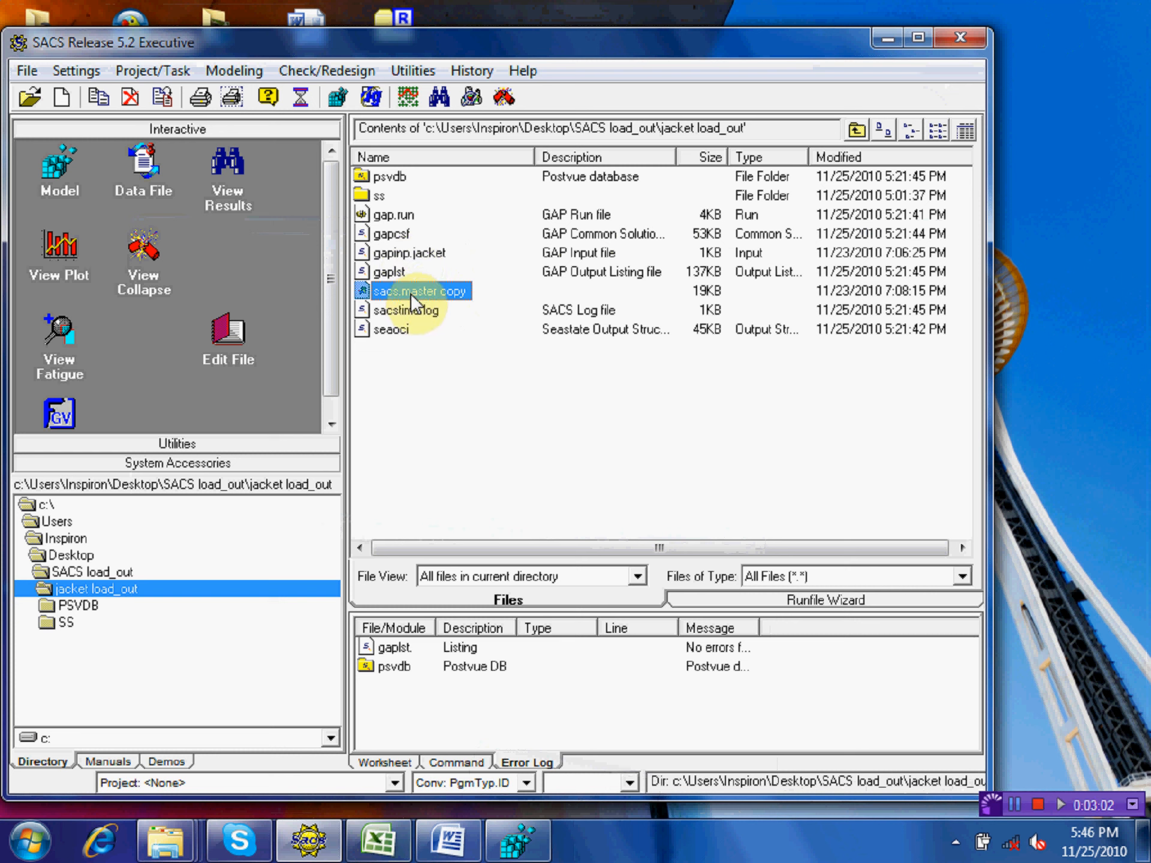
left_click_drag(411, 297, 141, 180)
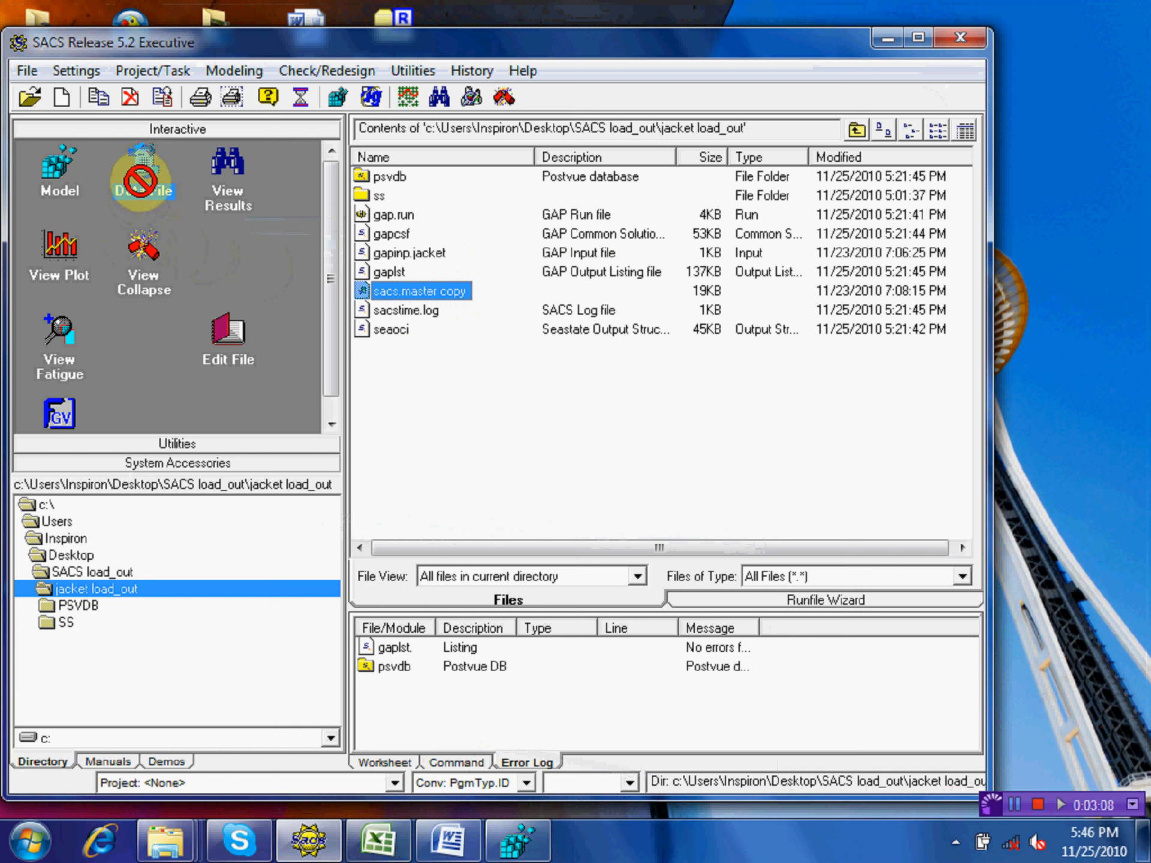
left_click_drag(140, 180, 142, 185)
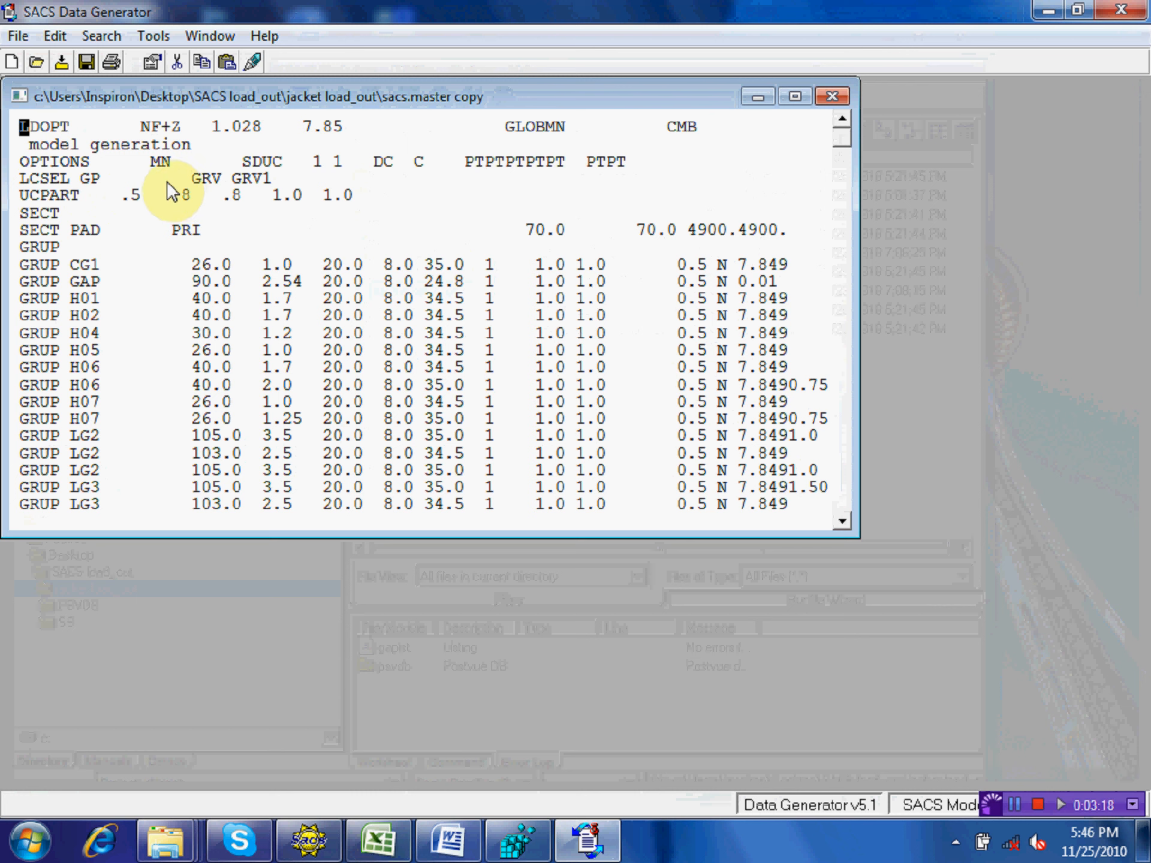
- In the LCOMB lines near the end of the file, name the first load combination GRV1 and the second GRV2
left_click(837, 132)
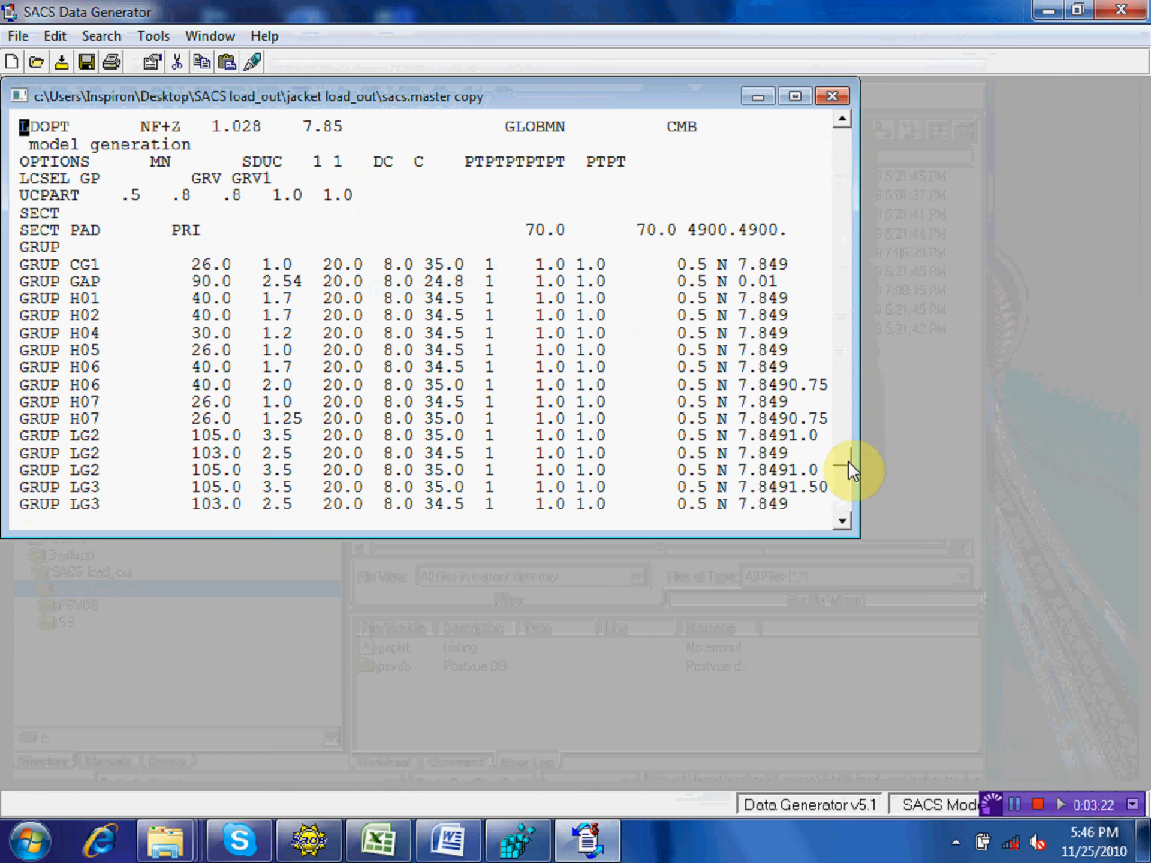
left_click_drag(848, 460, 849, 500)
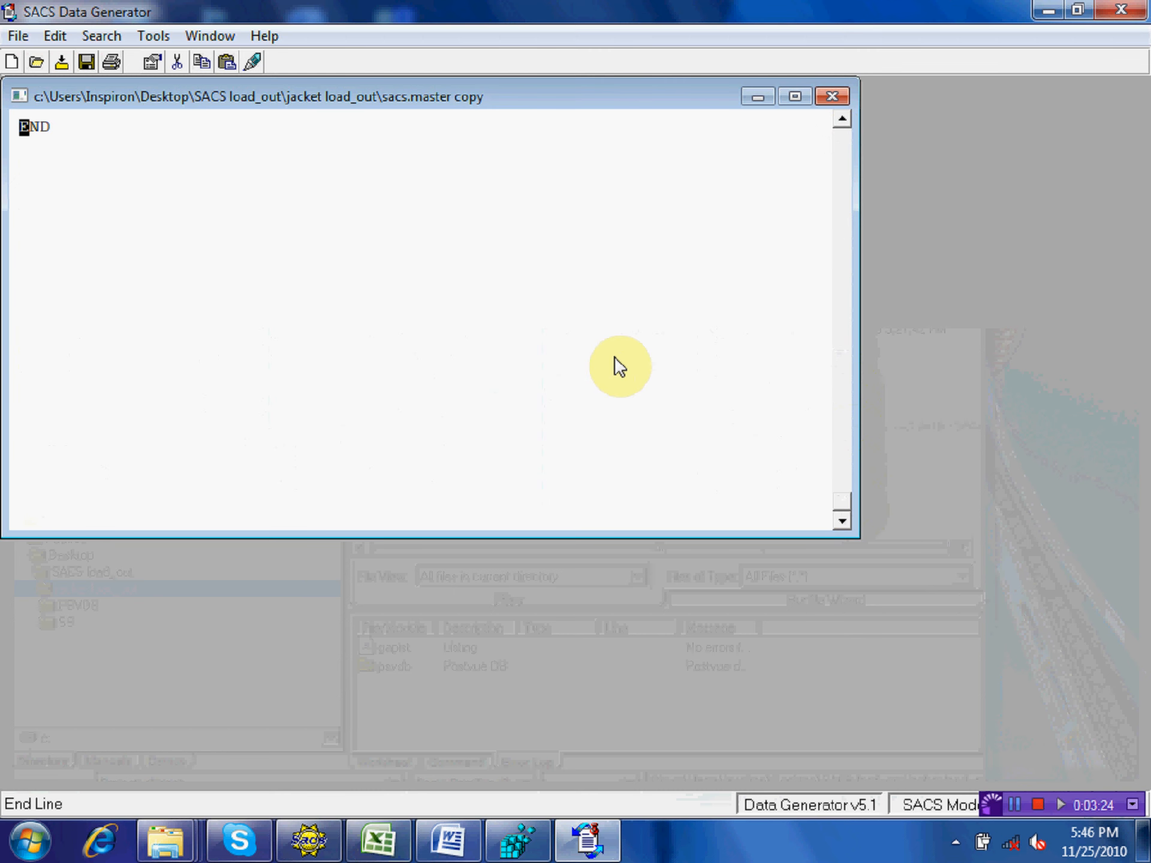
key("Up")
key("Up")
key("Up")
key("Up")
key("Up")
key("Up")
key("Up")
key("Up")
key("Up")
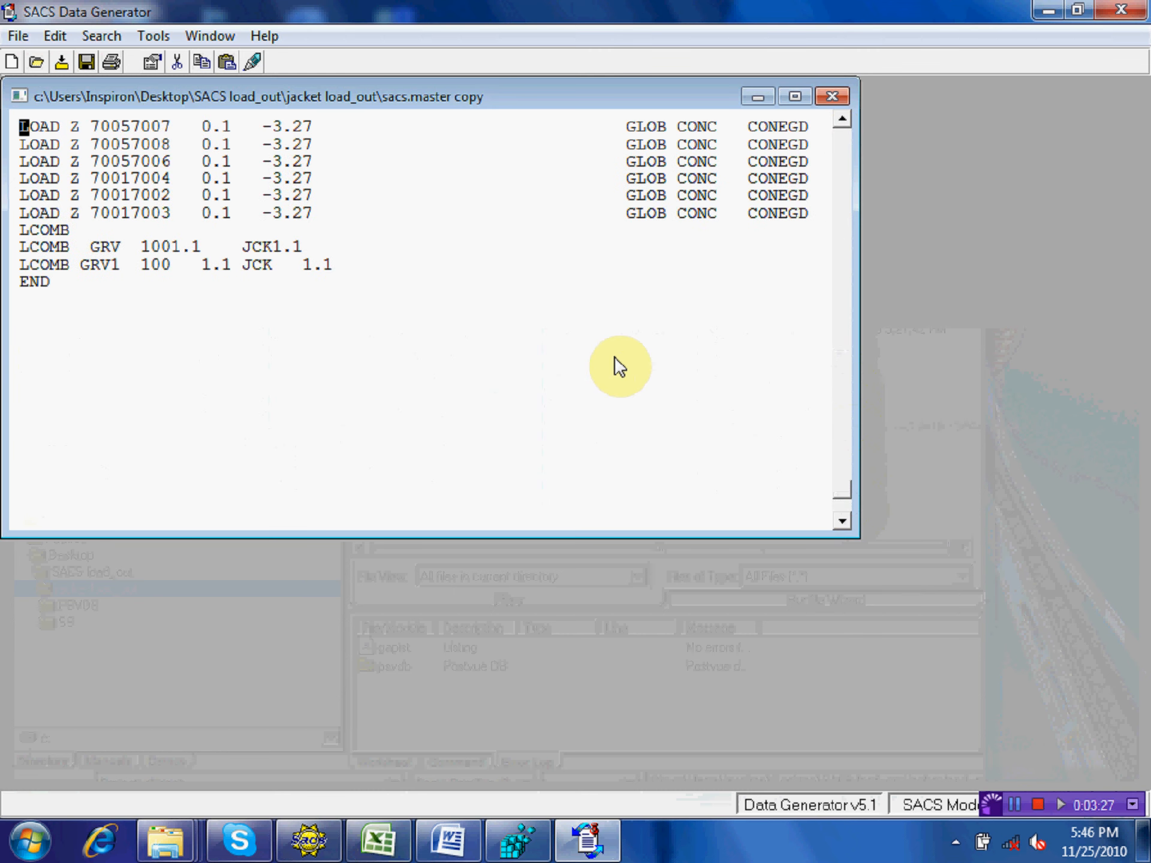
key("Up")
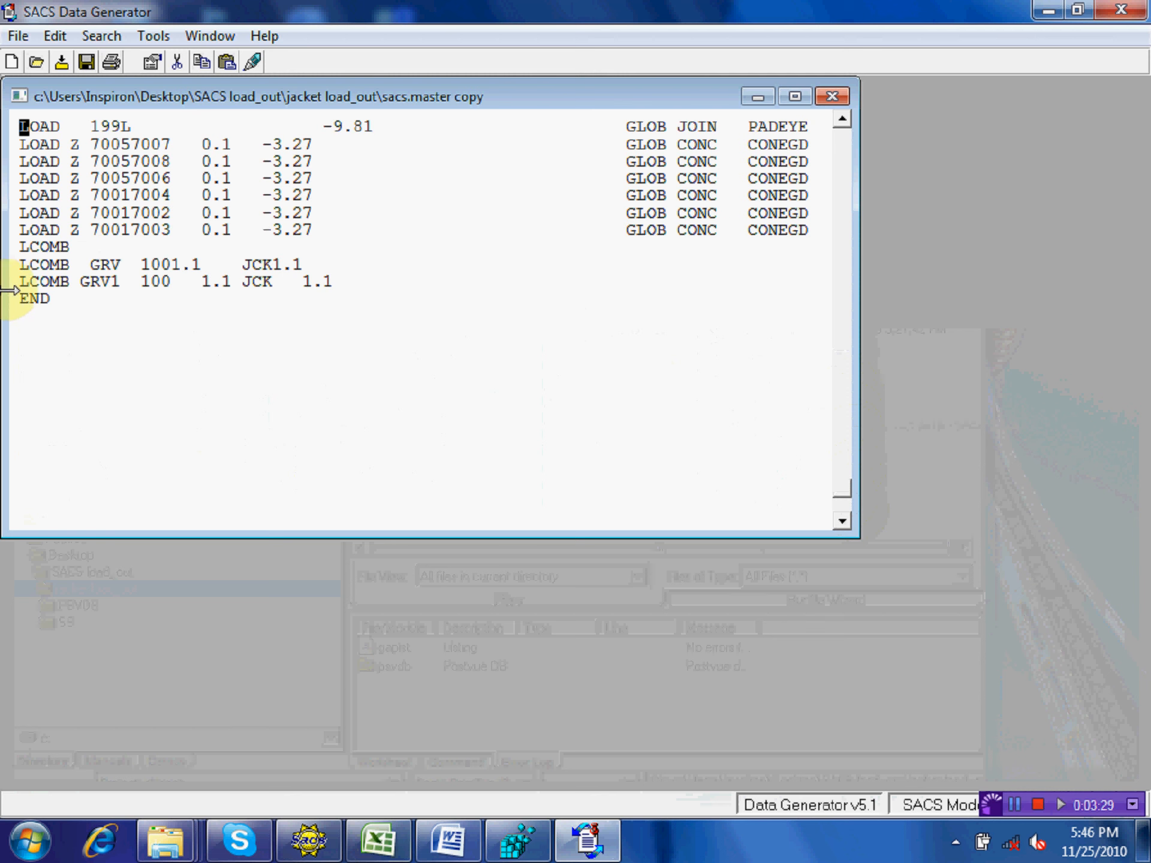
key("Up")
key("Up")
key("Up")
key("Up")
key("Up")
key("Up")
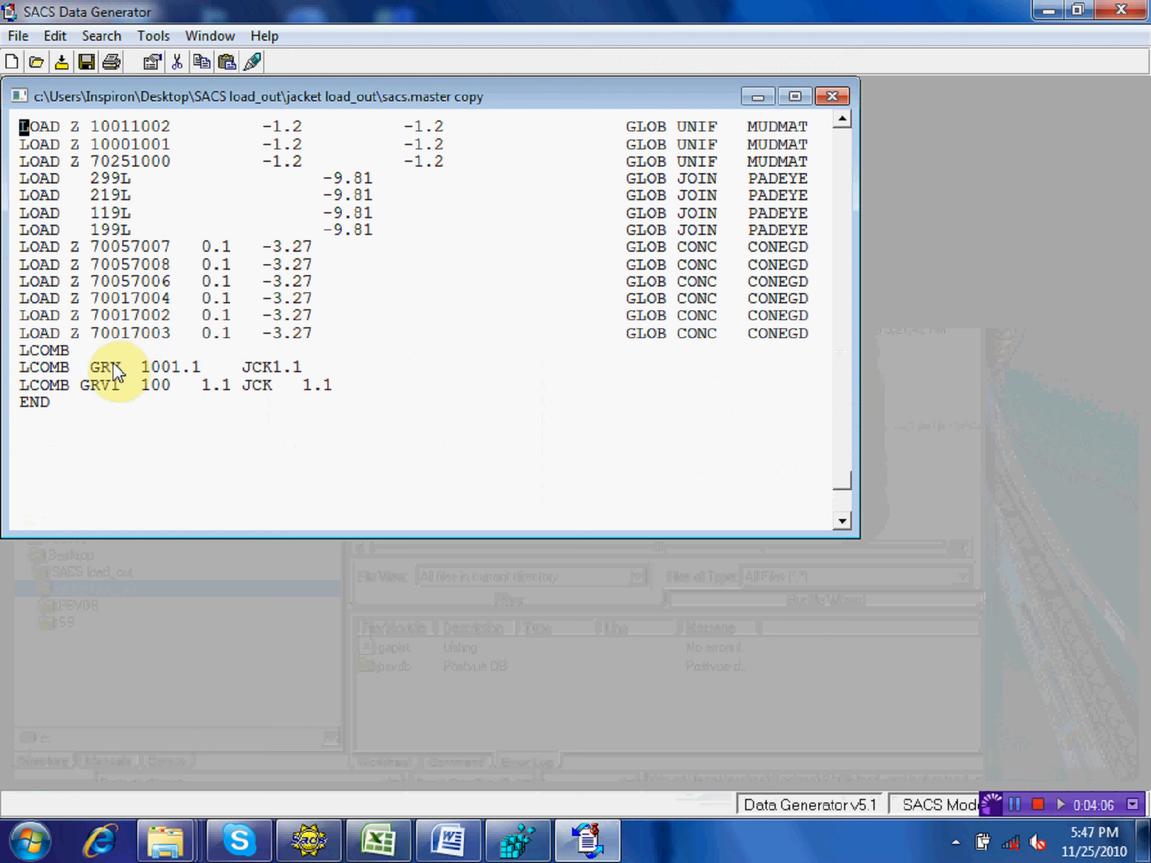
double_click(117, 372)
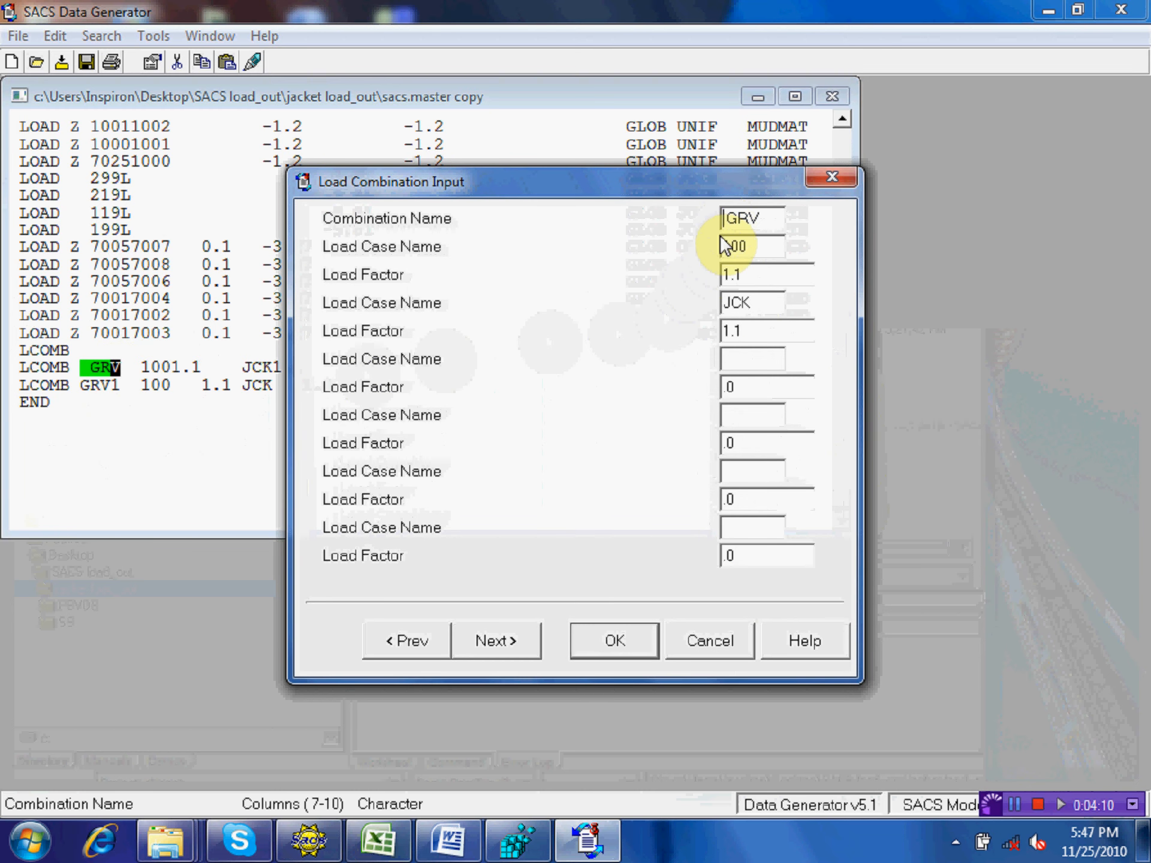
left_click(772, 220)
type("1")
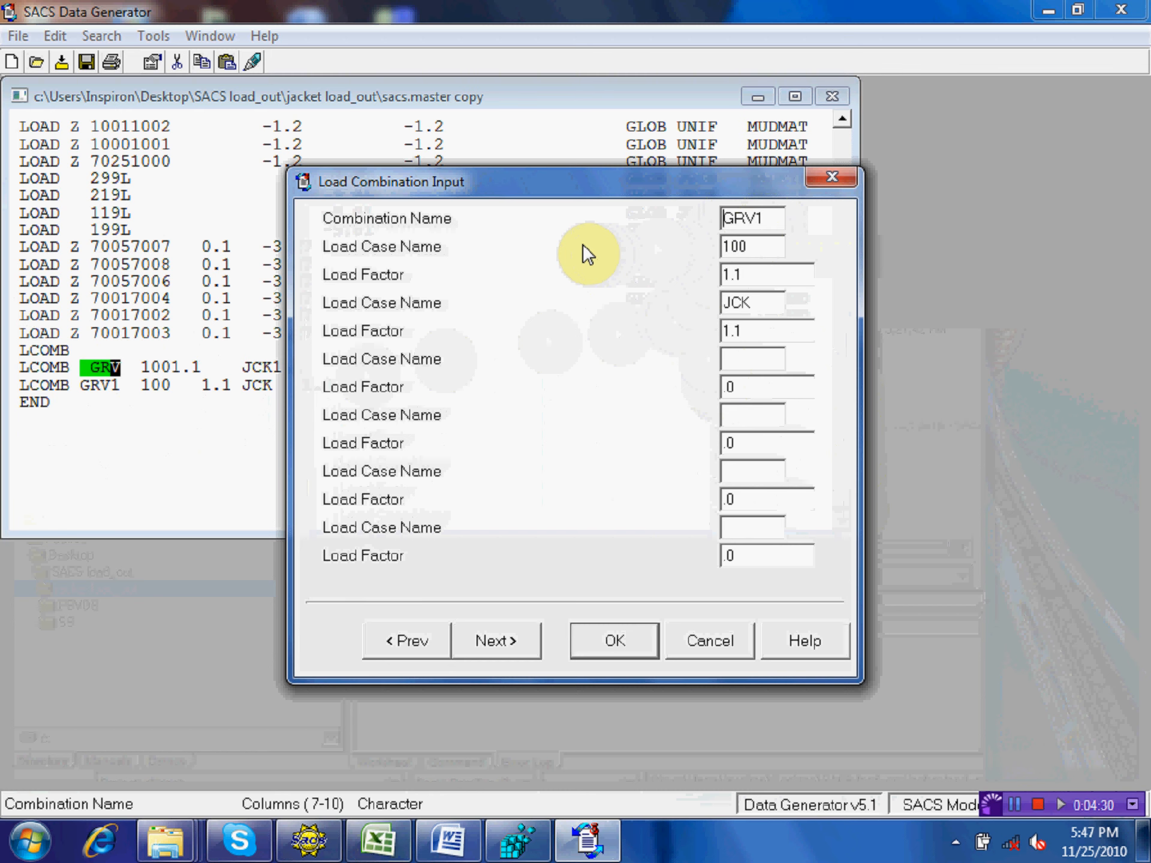
left_click(614, 641)
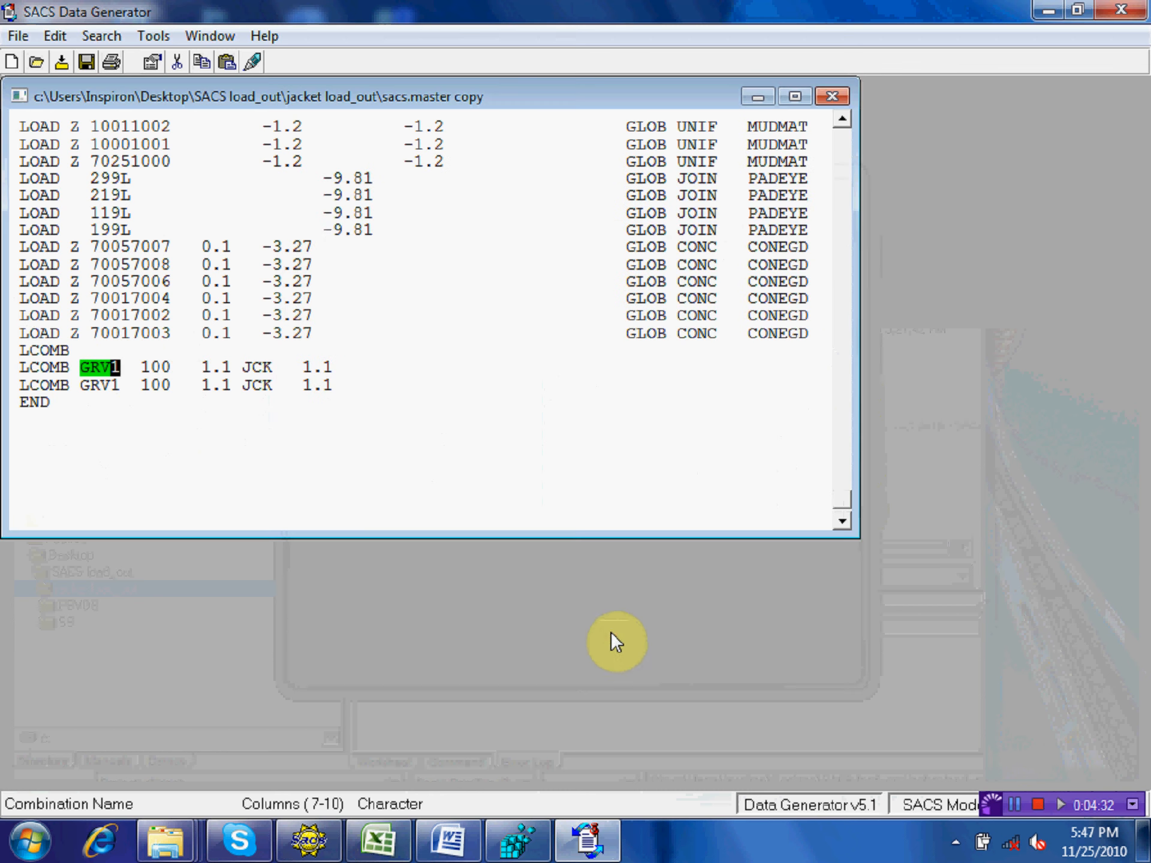
left_click(113, 385)
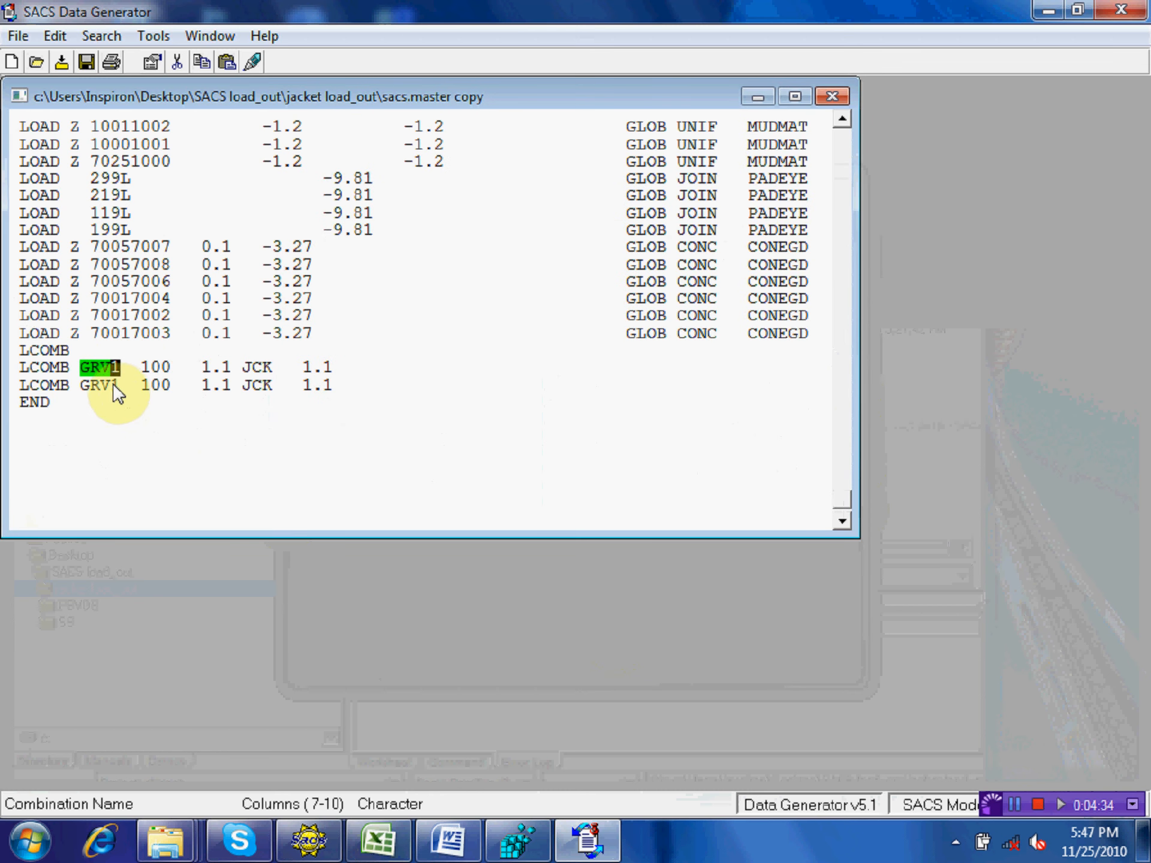
type("2")
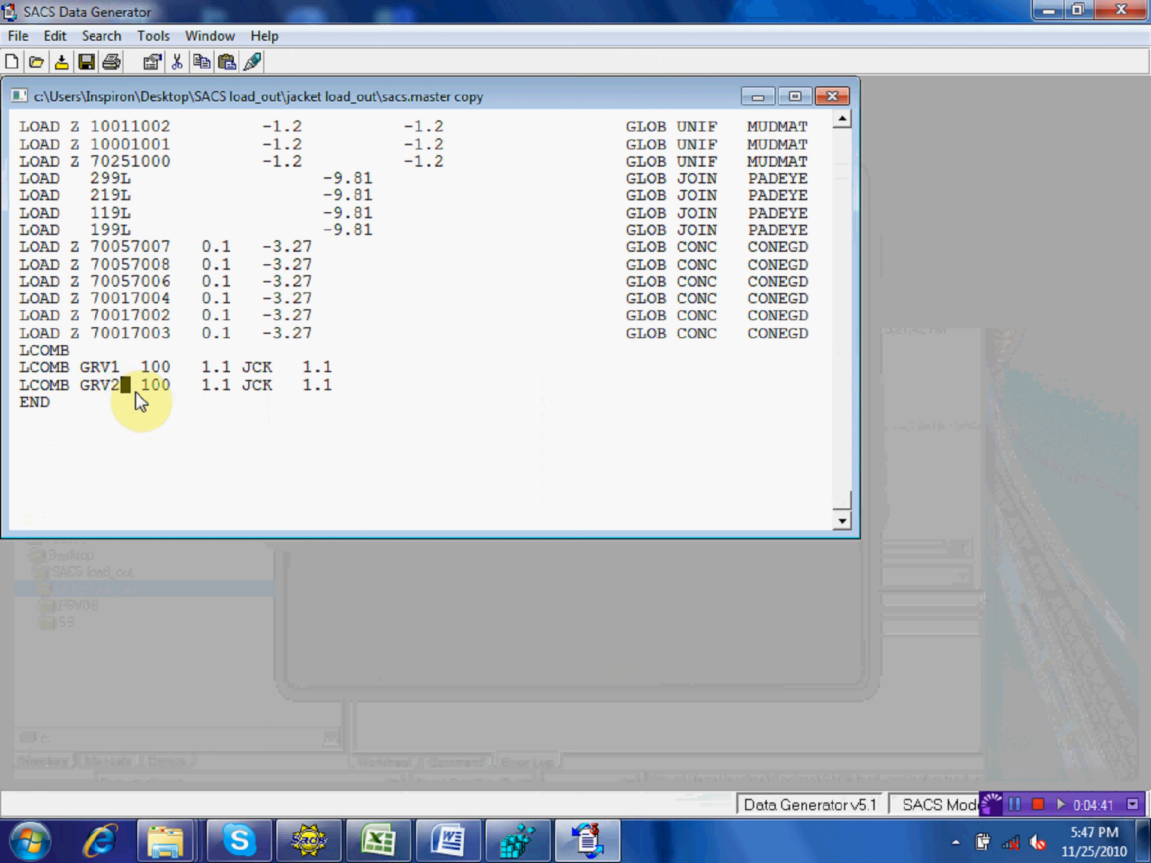
- Duplicate the GRV1 and GRV2 LCOMB lines and insert the copies directly before the END line
left_click(18, 398)
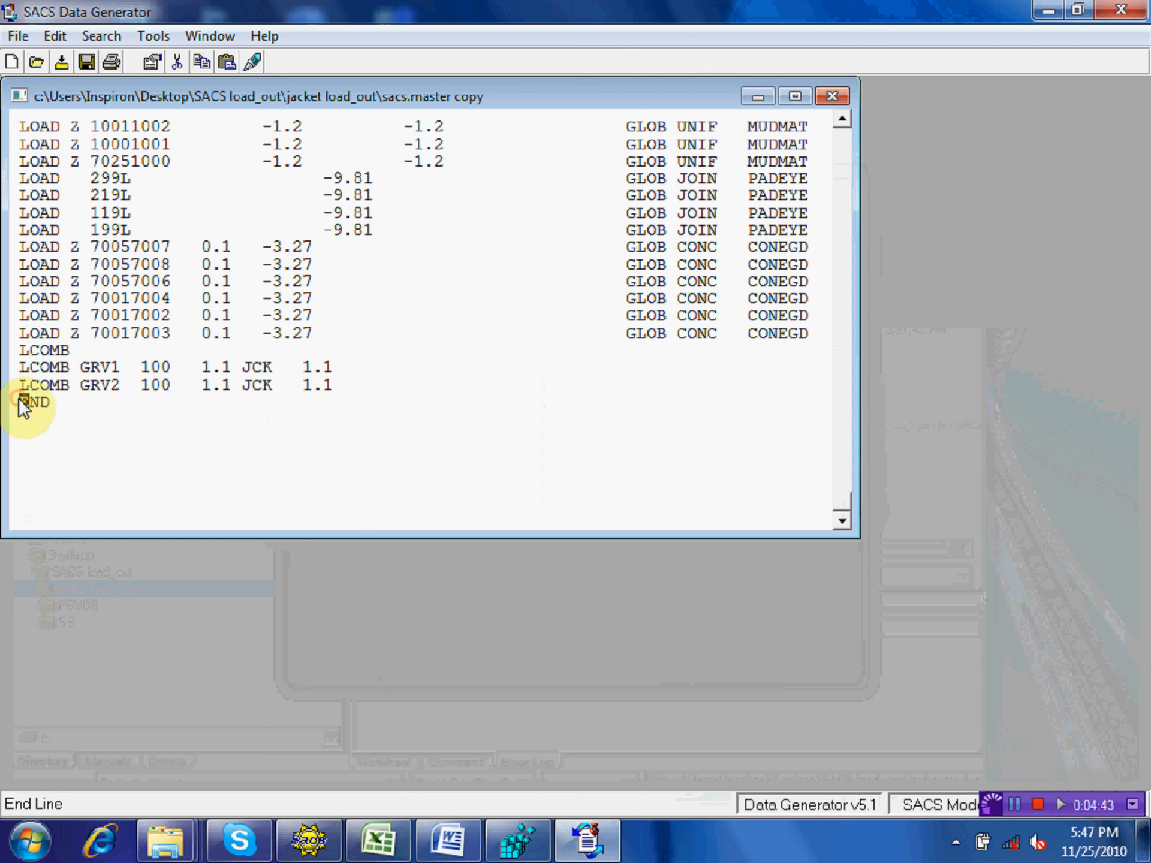
left_click(22, 364)
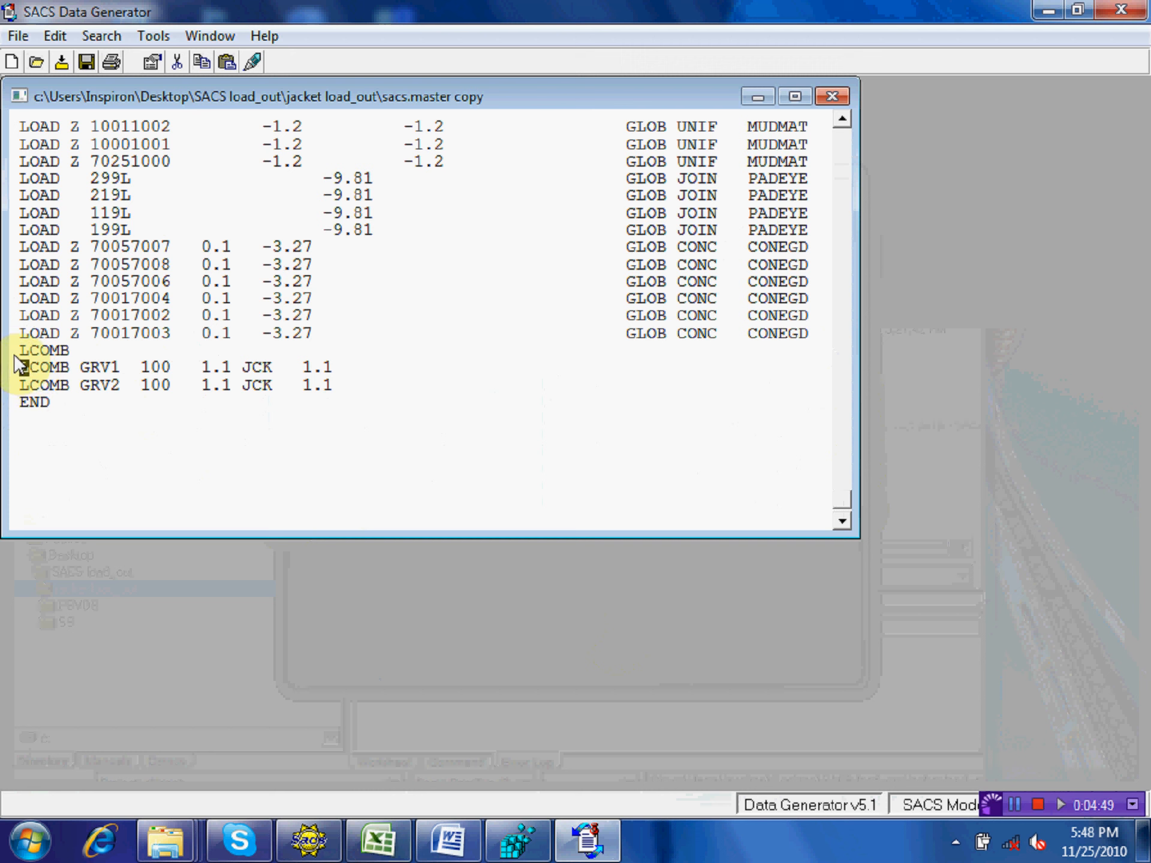
left_click(7, 398, "shift")
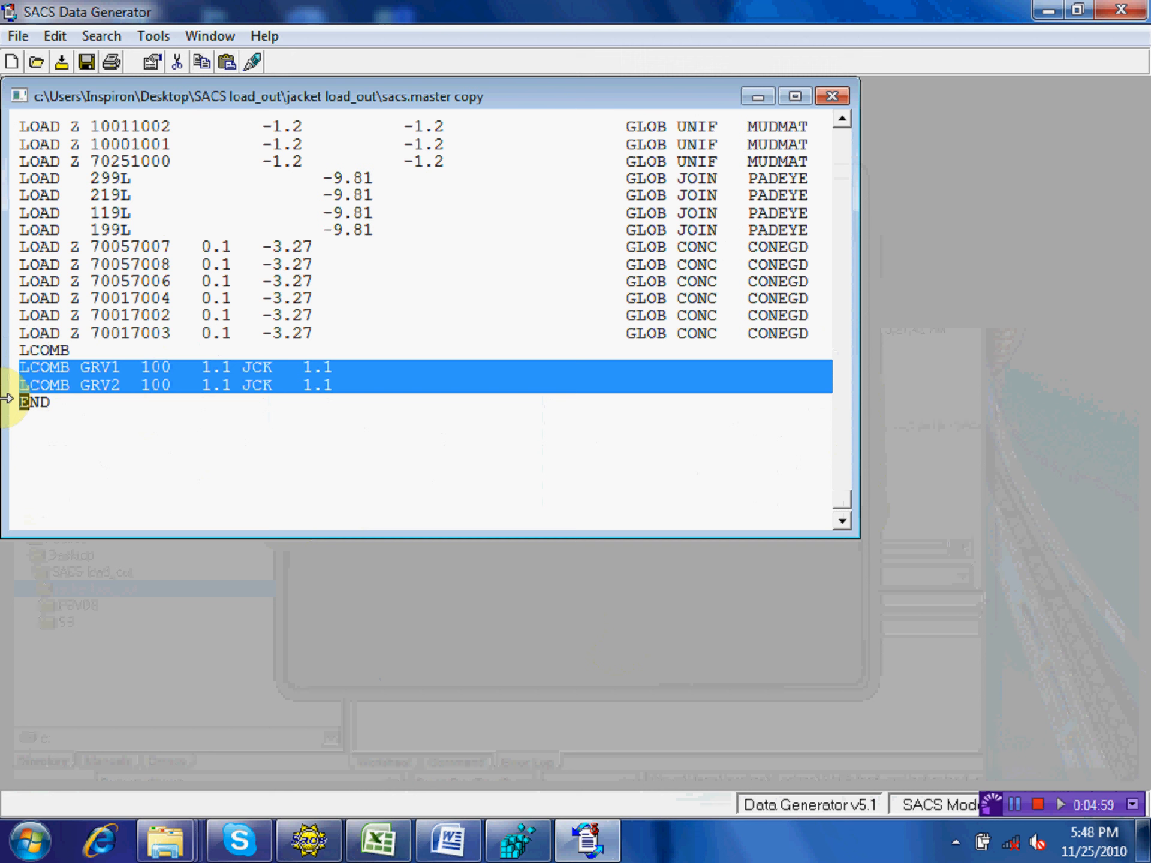
right_click(99, 378)
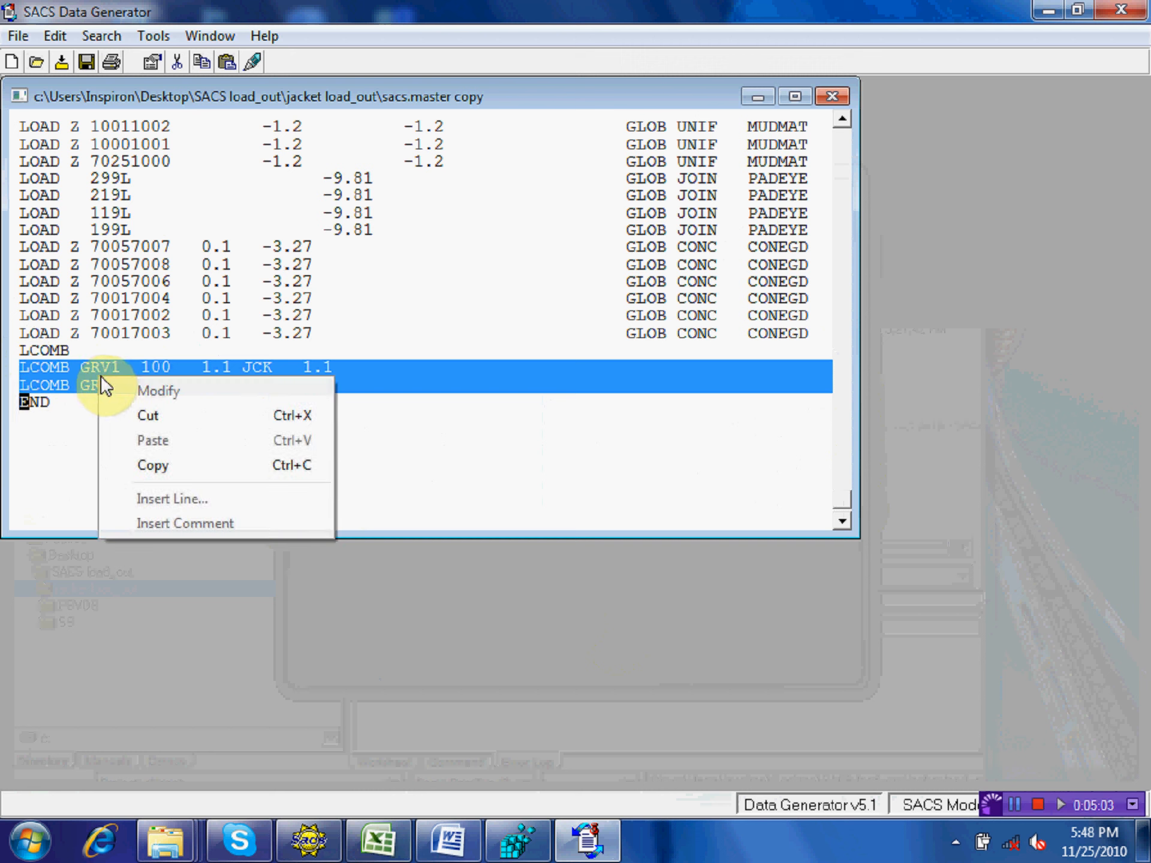
left_click(160, 465)
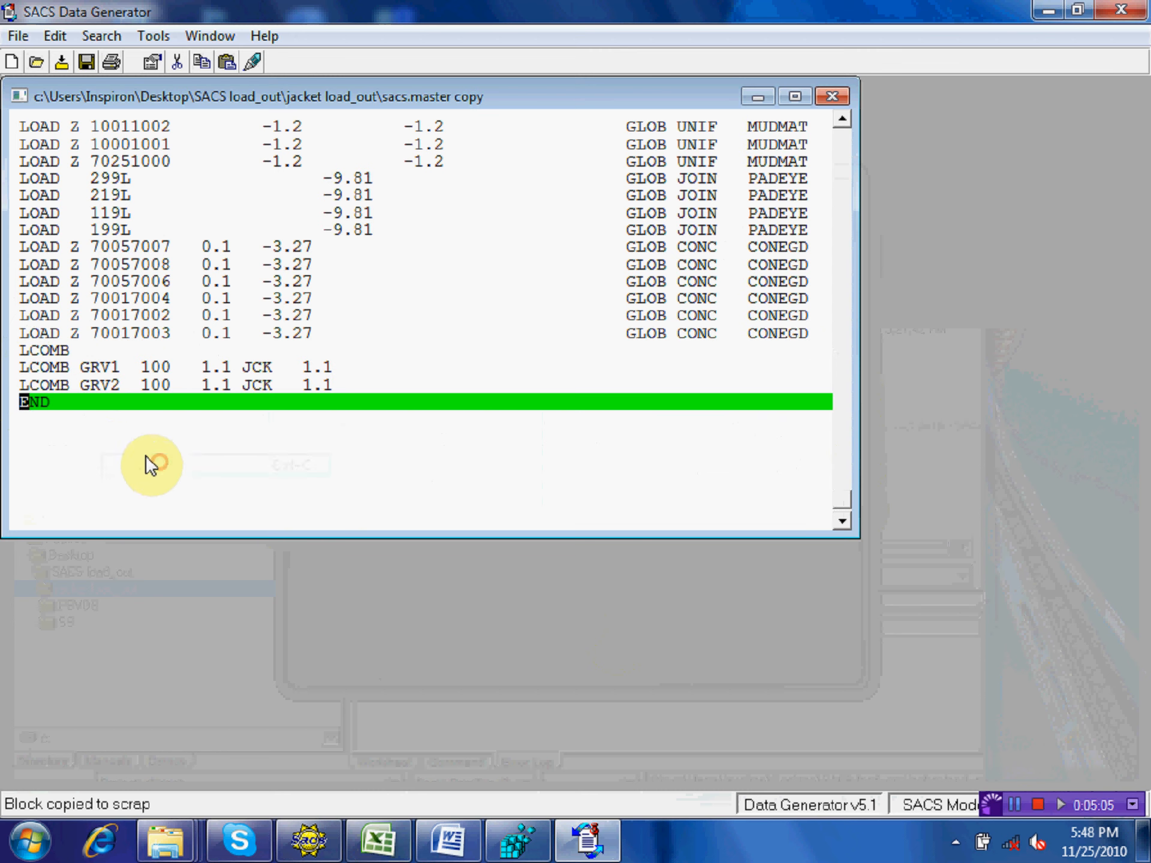
right_click(23, 400)
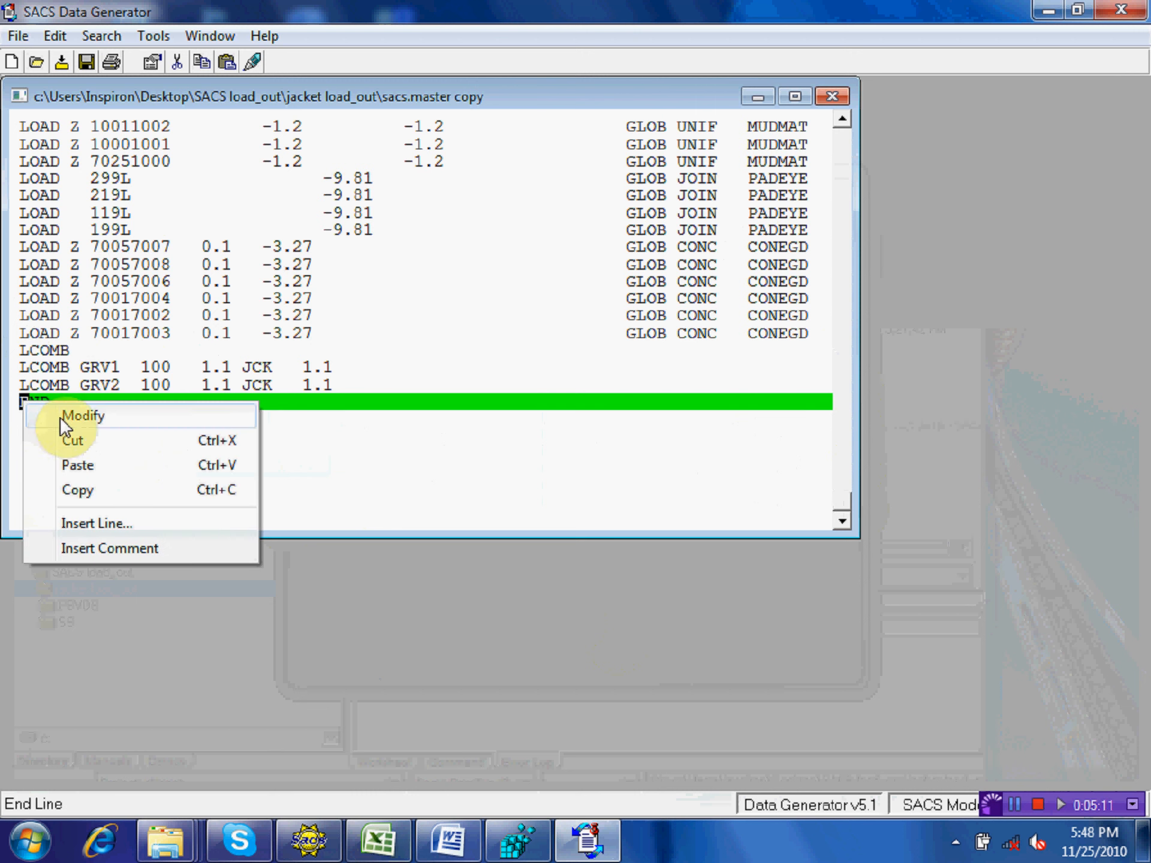
left_click(71, 466)
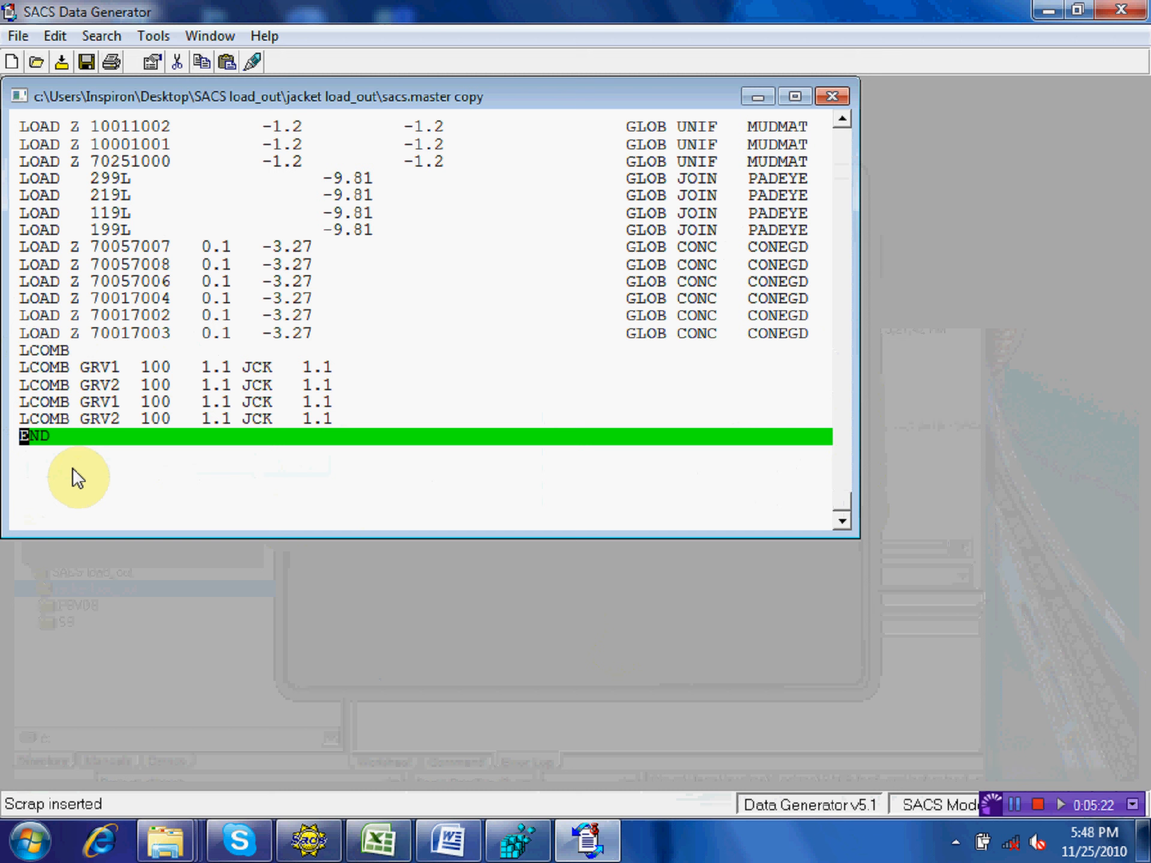
- Rename the two duplicated load combinations as GRV3 and GRV4
left_click(112, 398)
type("3")
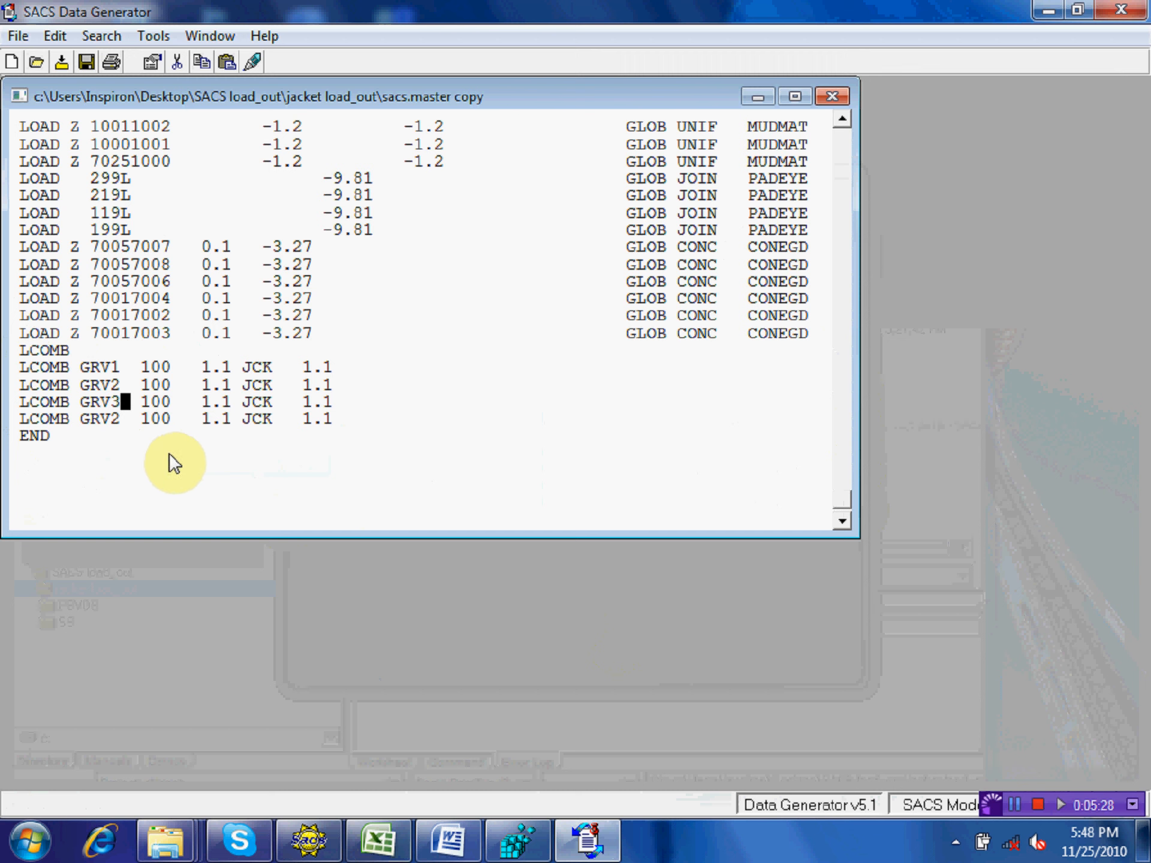
left_click(114, 414)
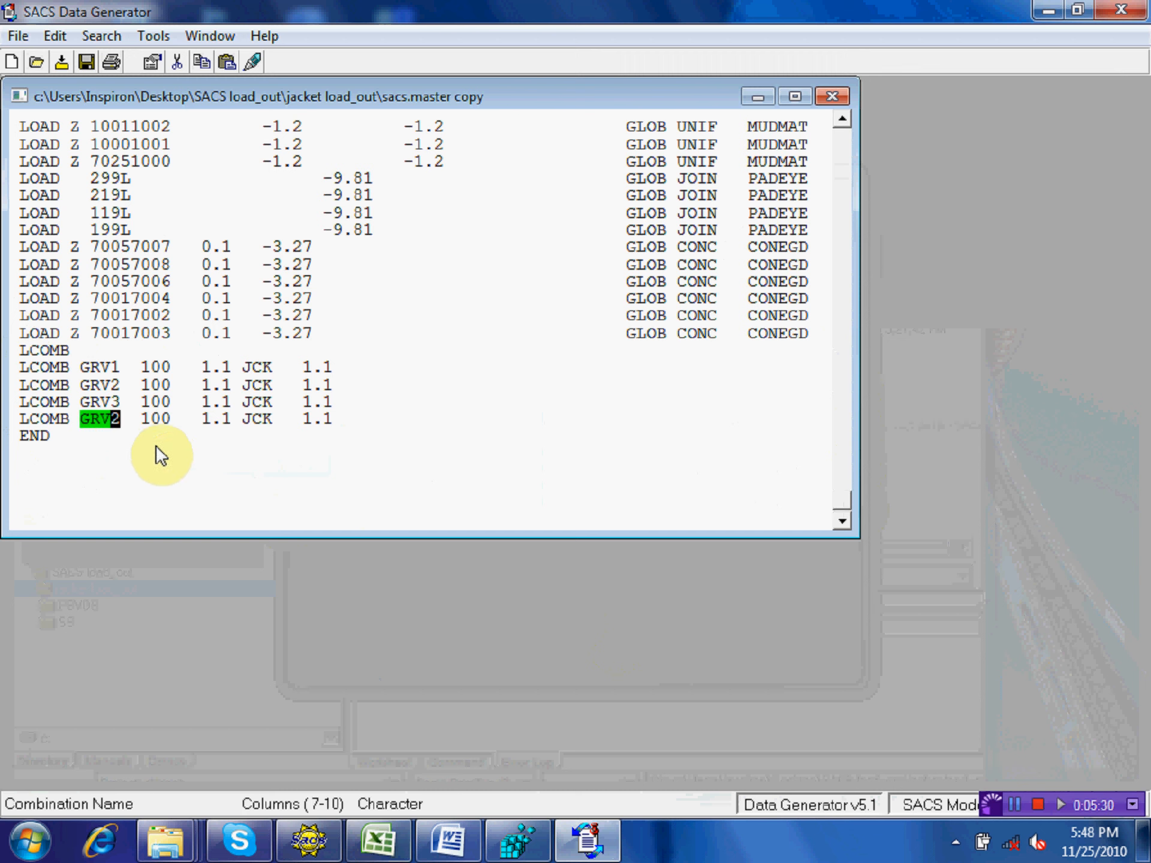
type("4")
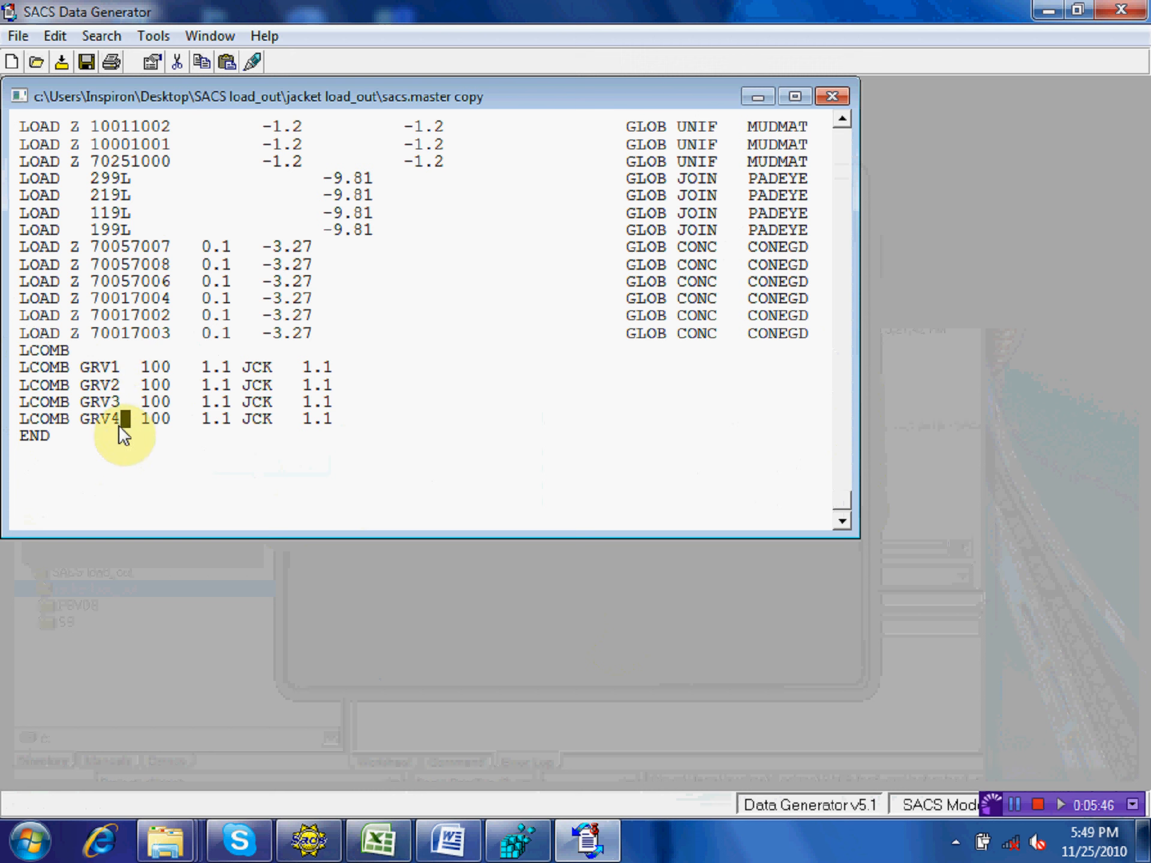
- Copy the four LCOMB lines GRV1 to GRV4 and insert them again directly before the END line
left_click(17, 370)
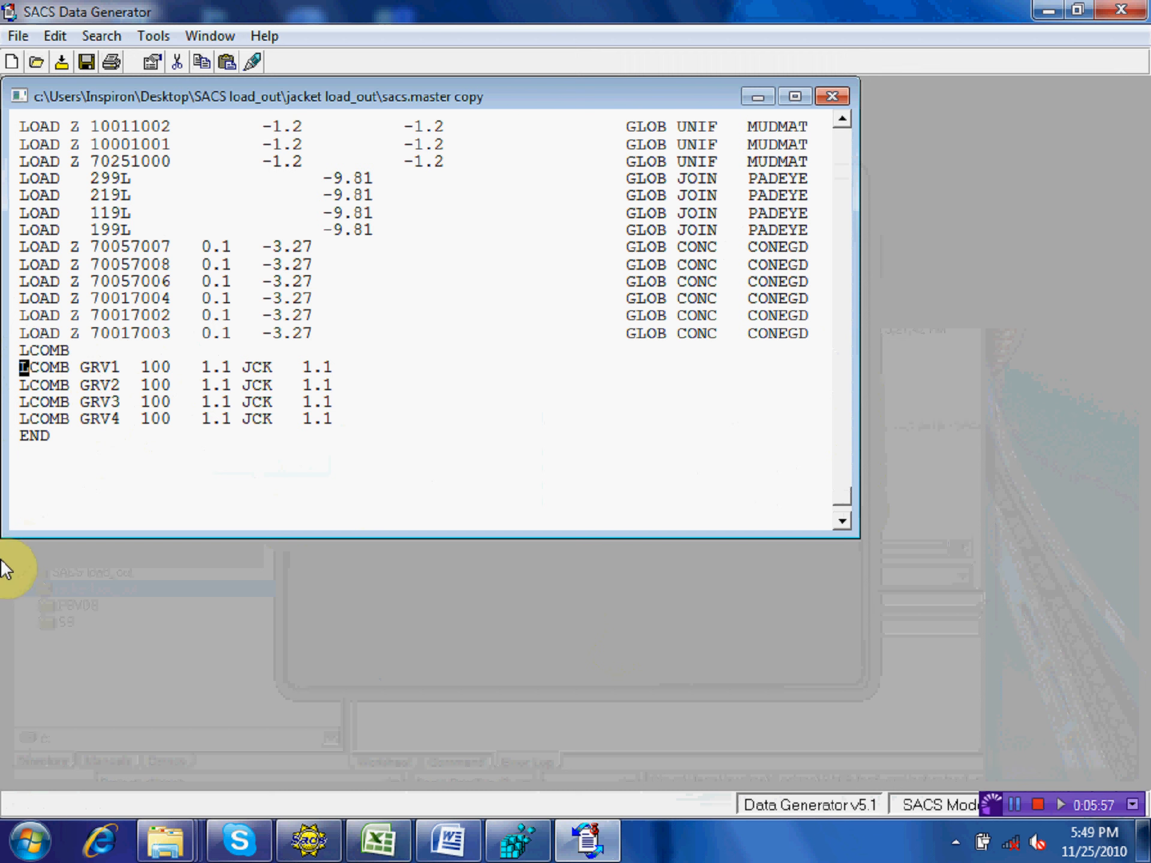
key("shift+Down")
key("shift+Down")
key("shift+Down")
key("shift+Down")
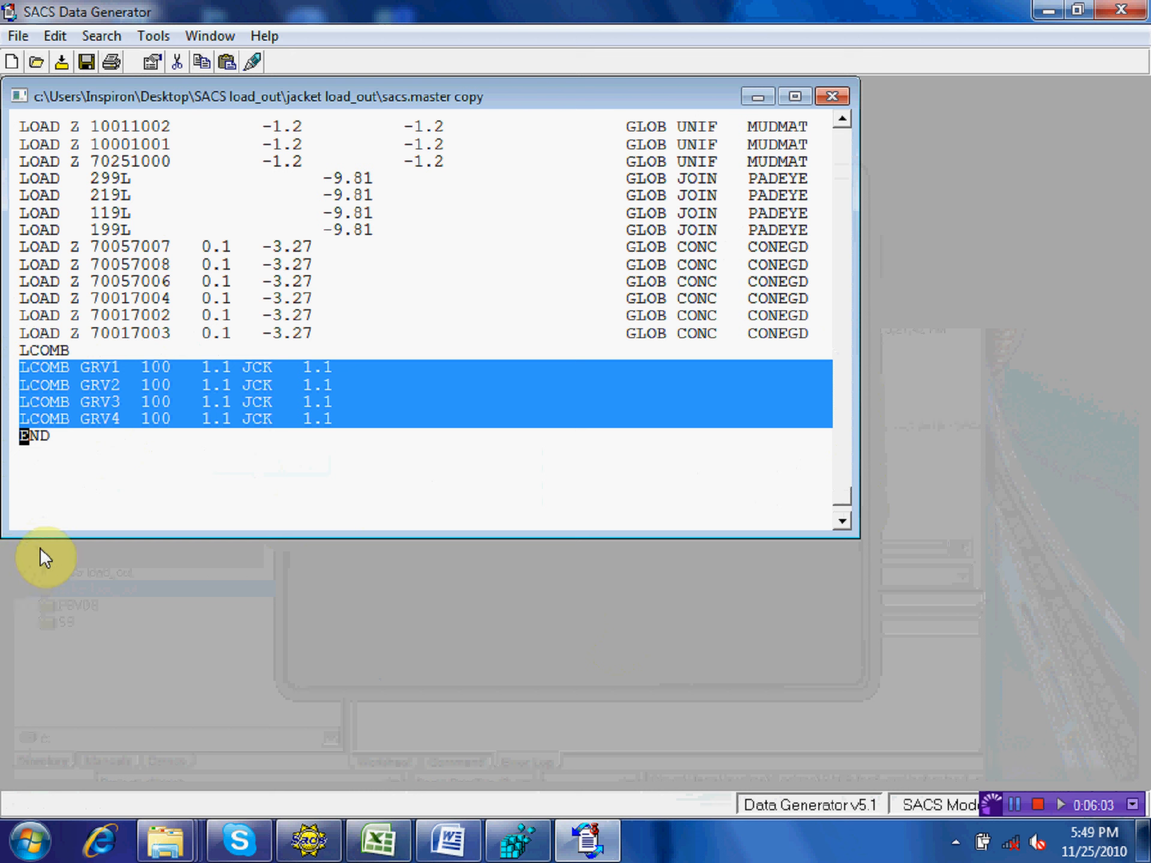
right_click(422, 382)
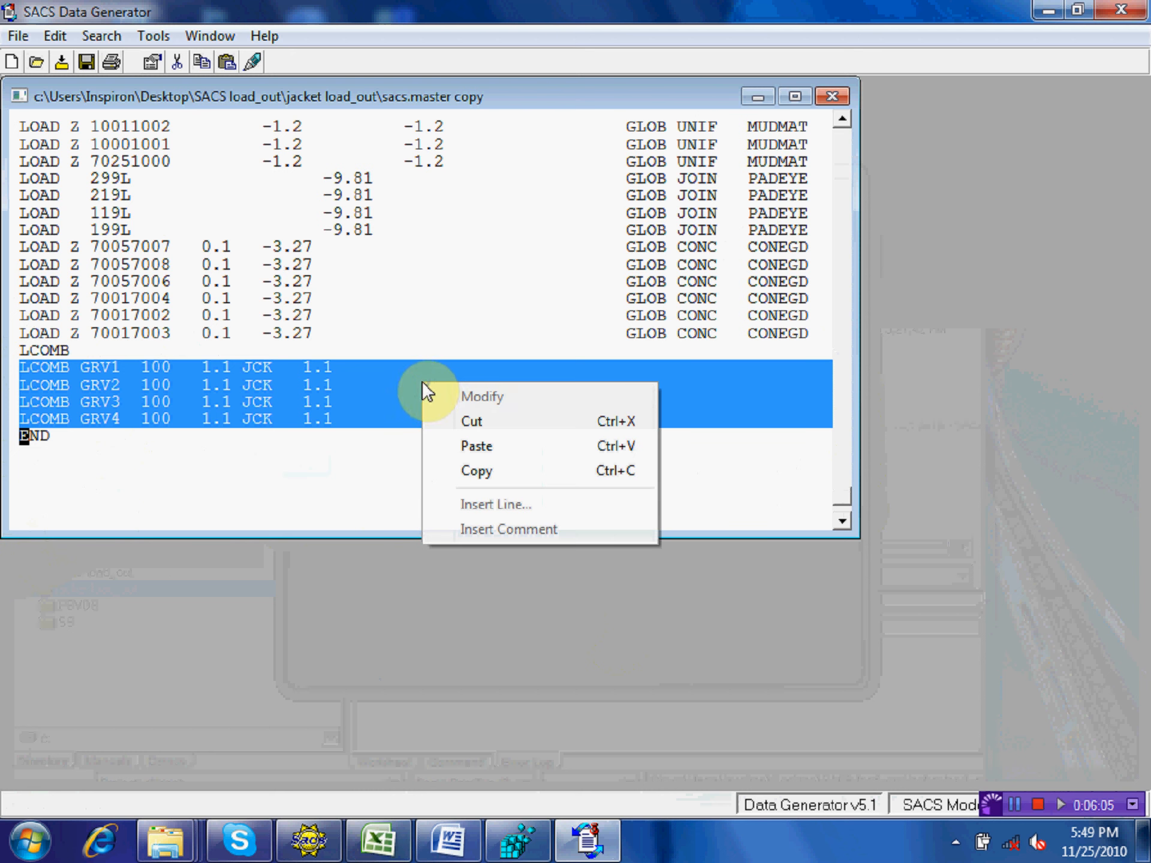
left_click(481, 470)
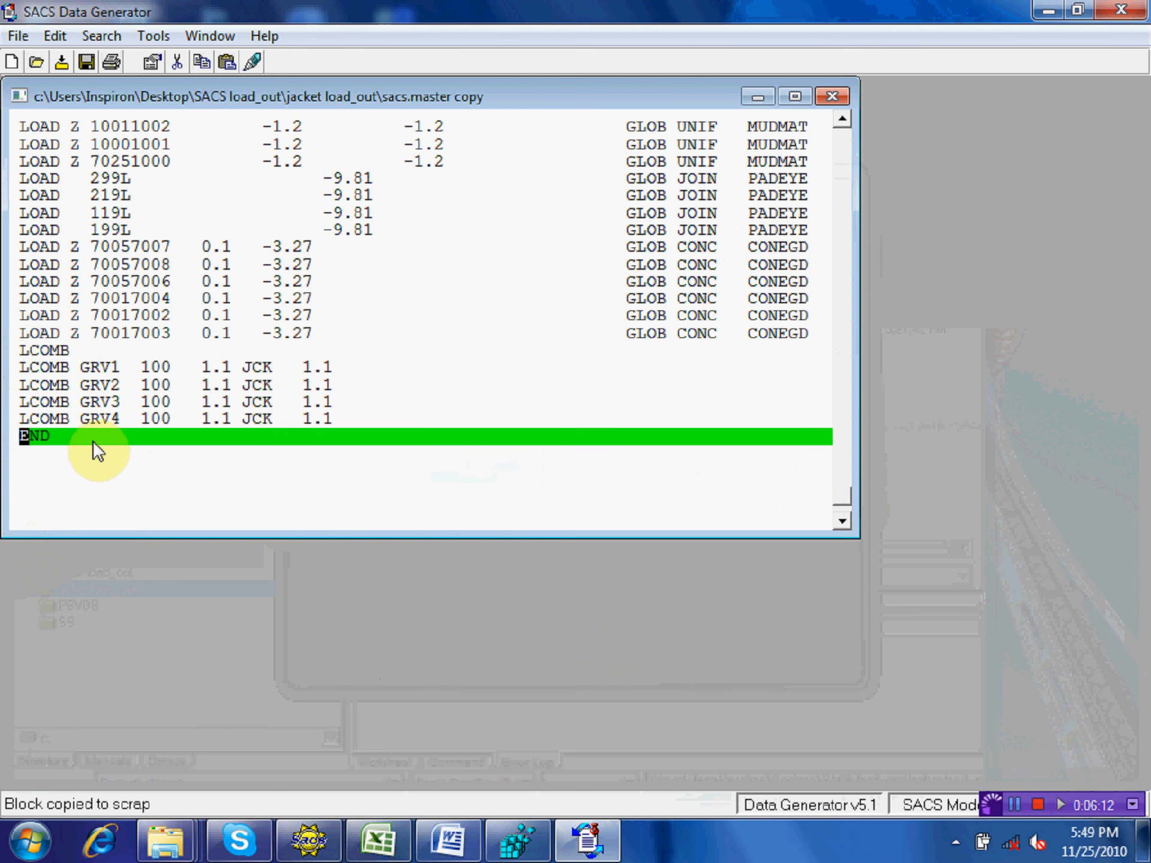
right_click(24, 433)
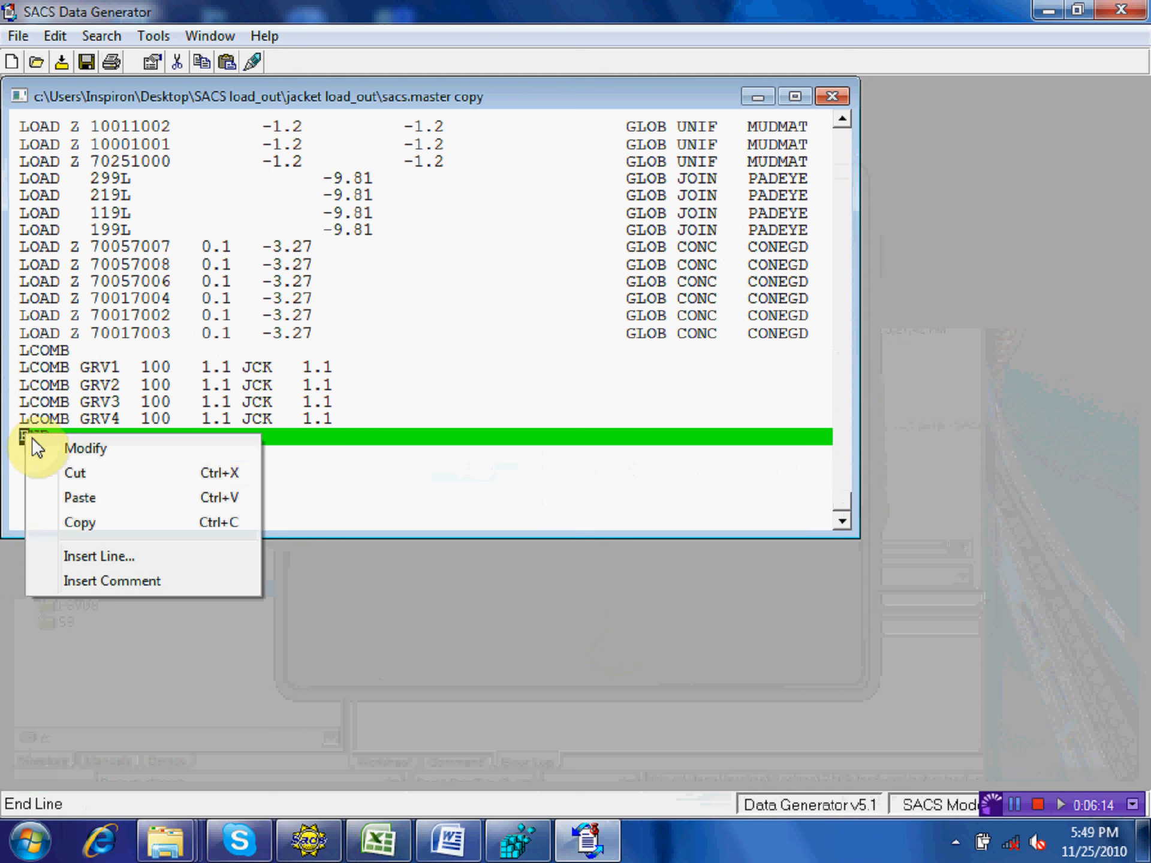
left_click(89, 501)
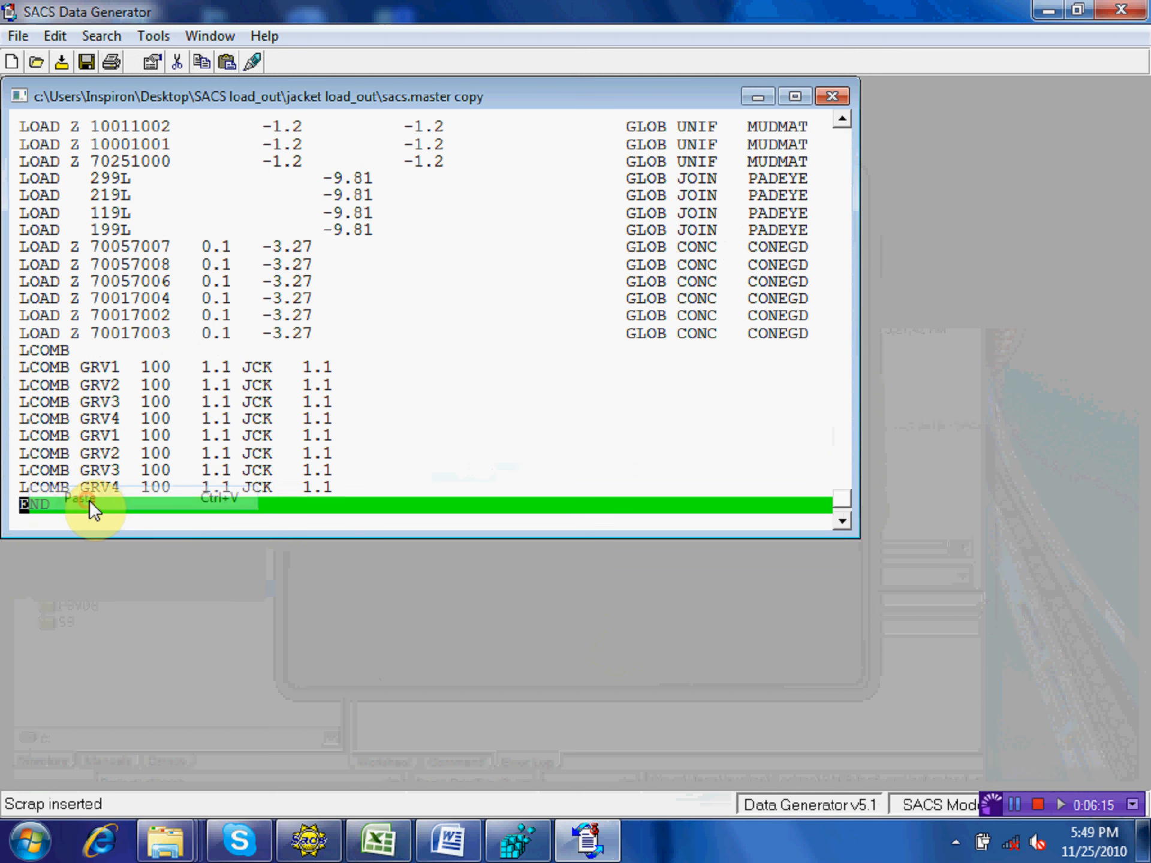
- Rename the four newly inserted load combinations as GRV5, GRV6, GRV7 and GRV8
left_click(114, 437)
type("5")
left_click(115, 454)
type("6")
left_click(115, 471)
type("7")
left_click(116, 486)
type("8")
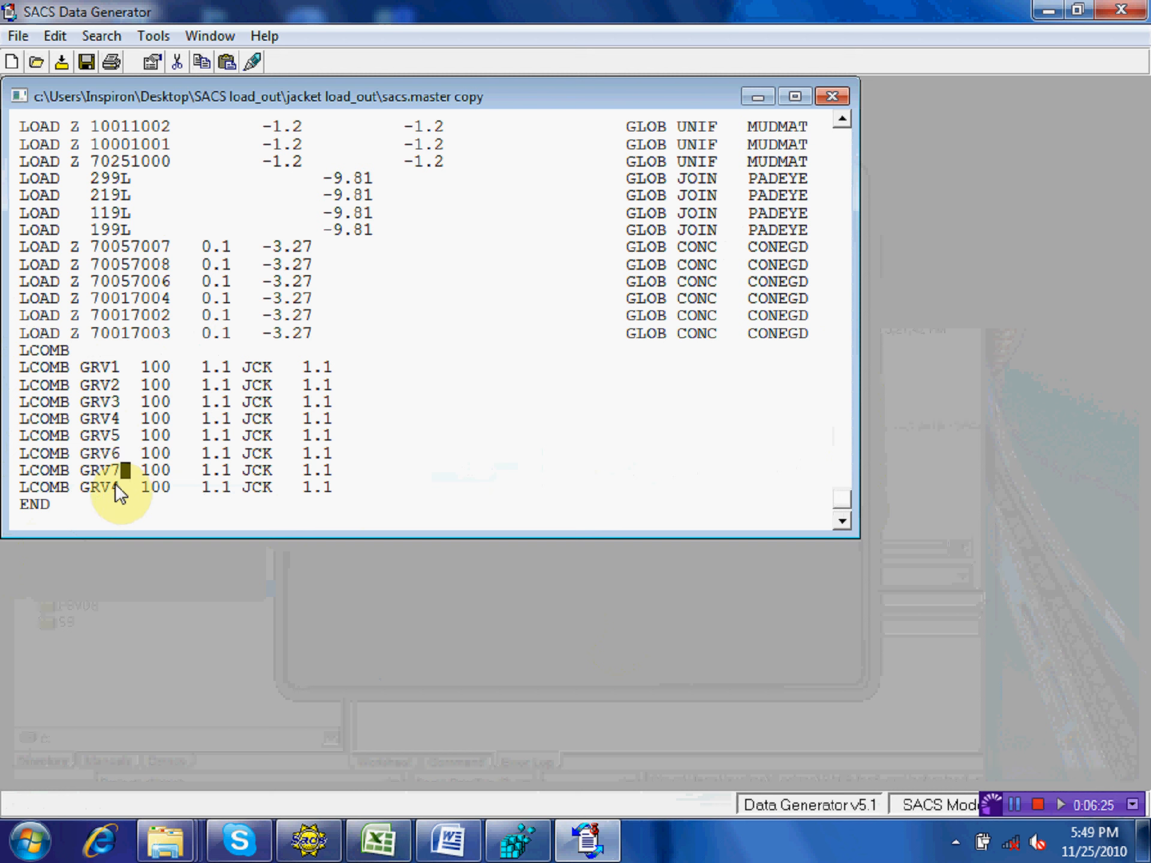
type("8")
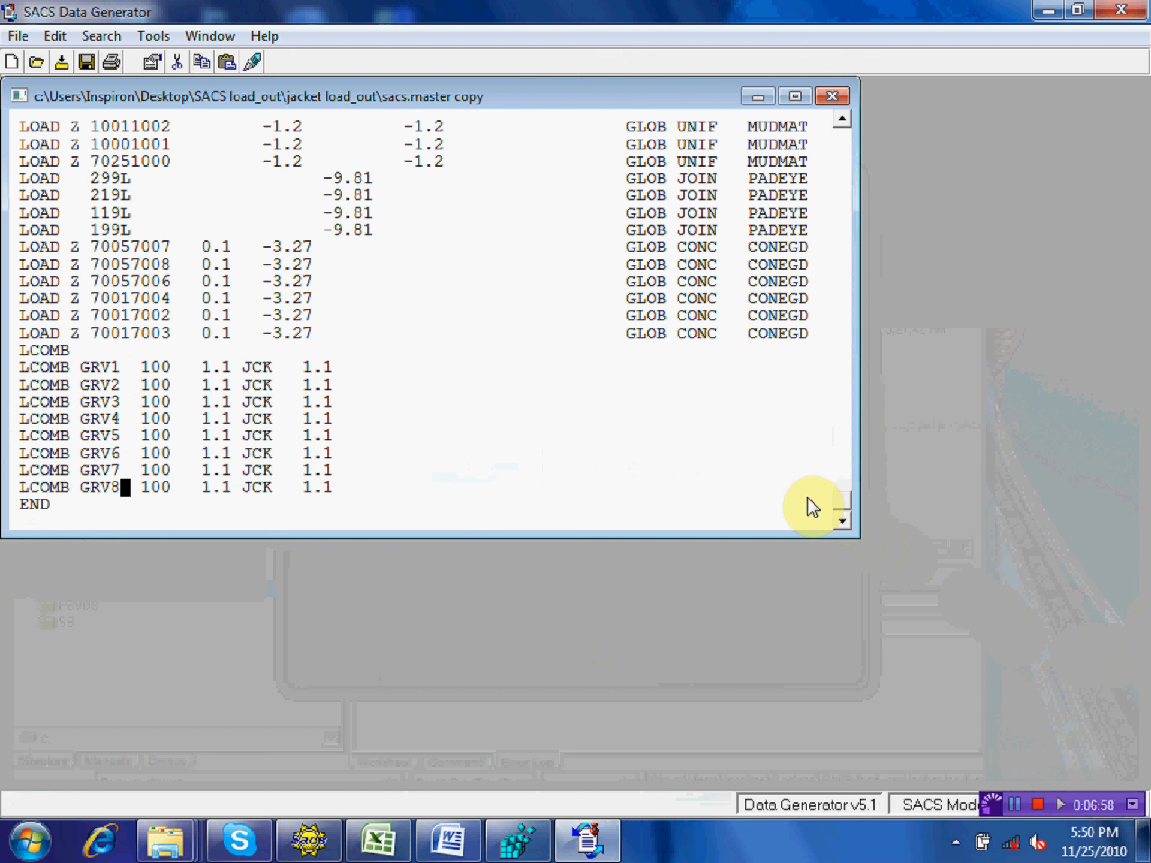
- In the LCSEL line near the start of the file, set the first four GAP load cases to GRV1, GRV2, GRV3 and GRV4
left_click_drag(840, 496, 825, 131)
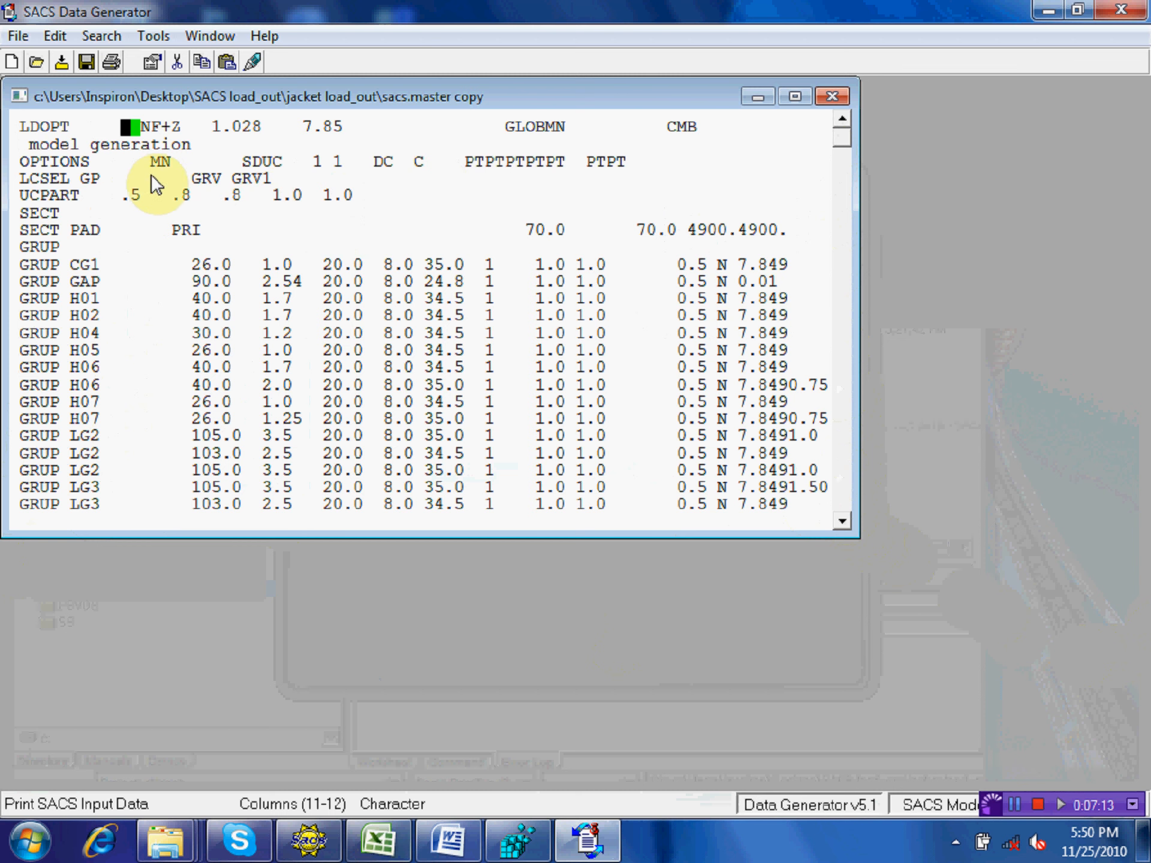
double_click(203, 178)
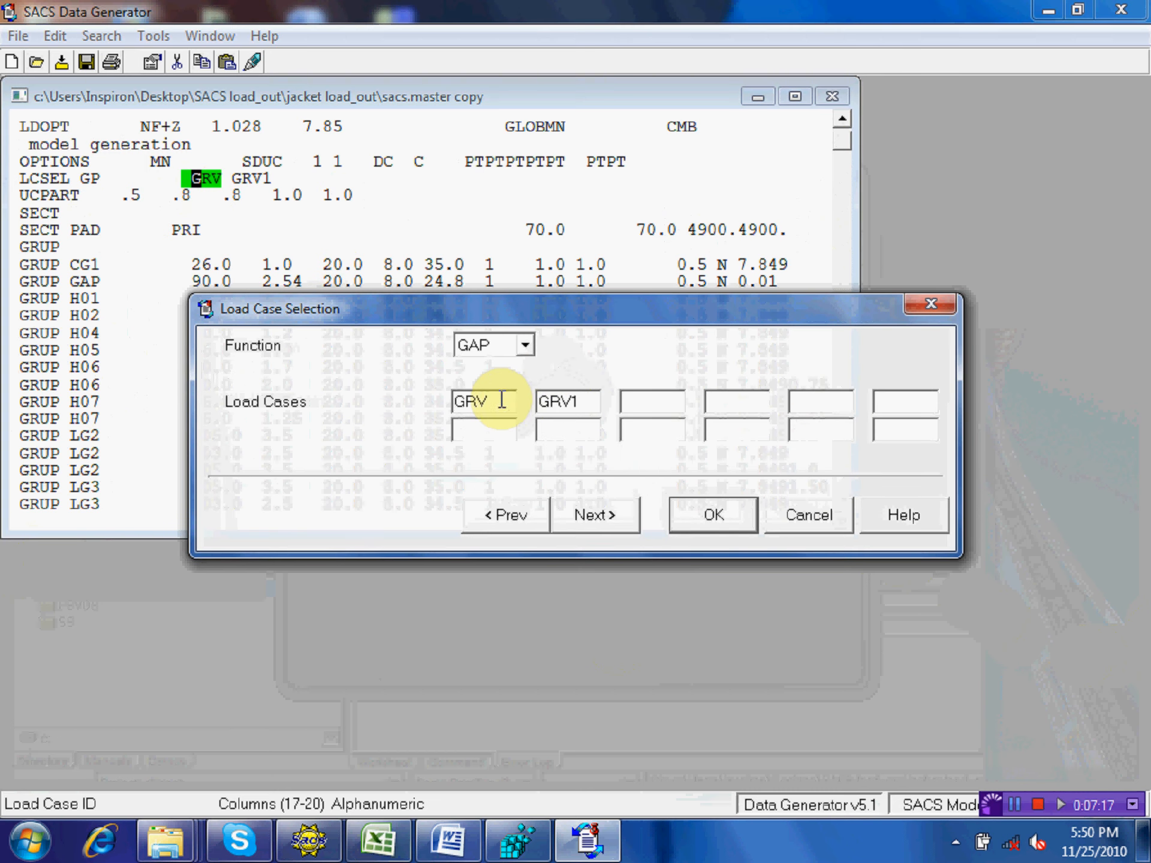
type("1")
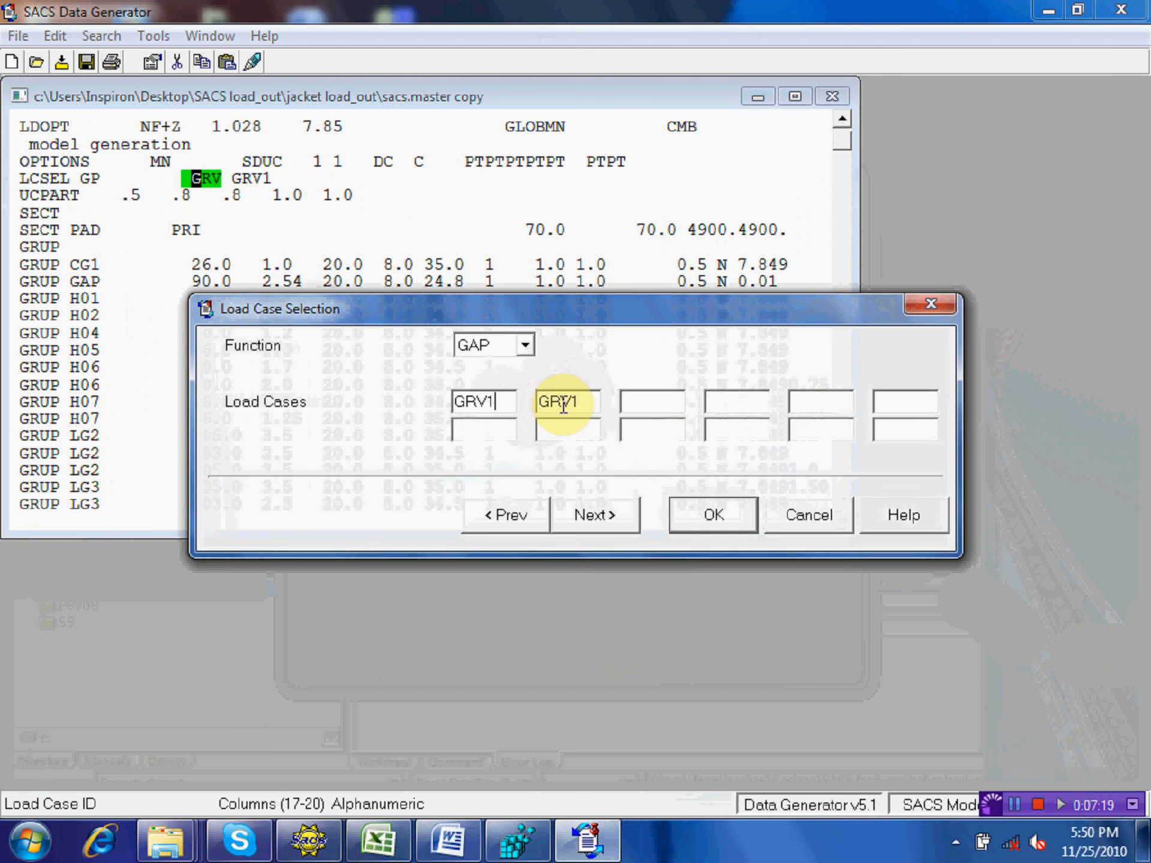
left_click(578, 402)
key("BackSpace")
type("2")
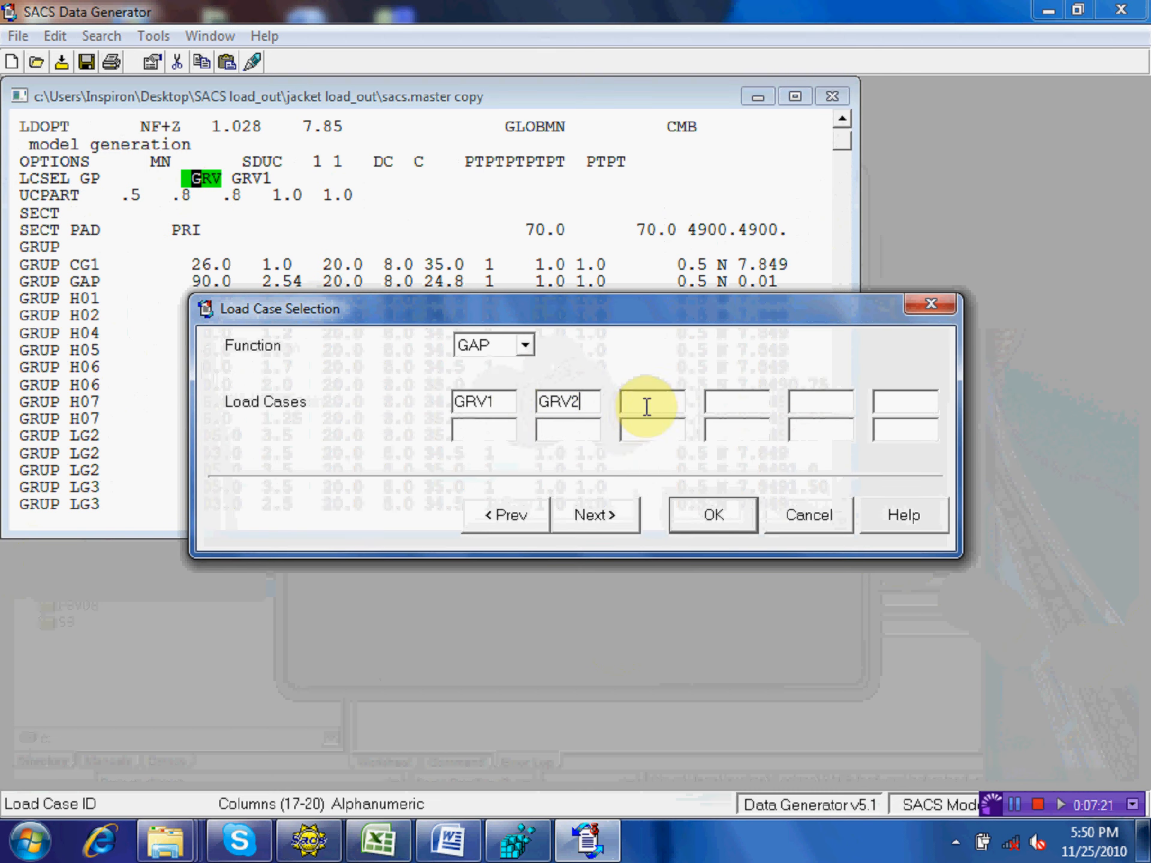
left_click(647, 406)
type("gr")
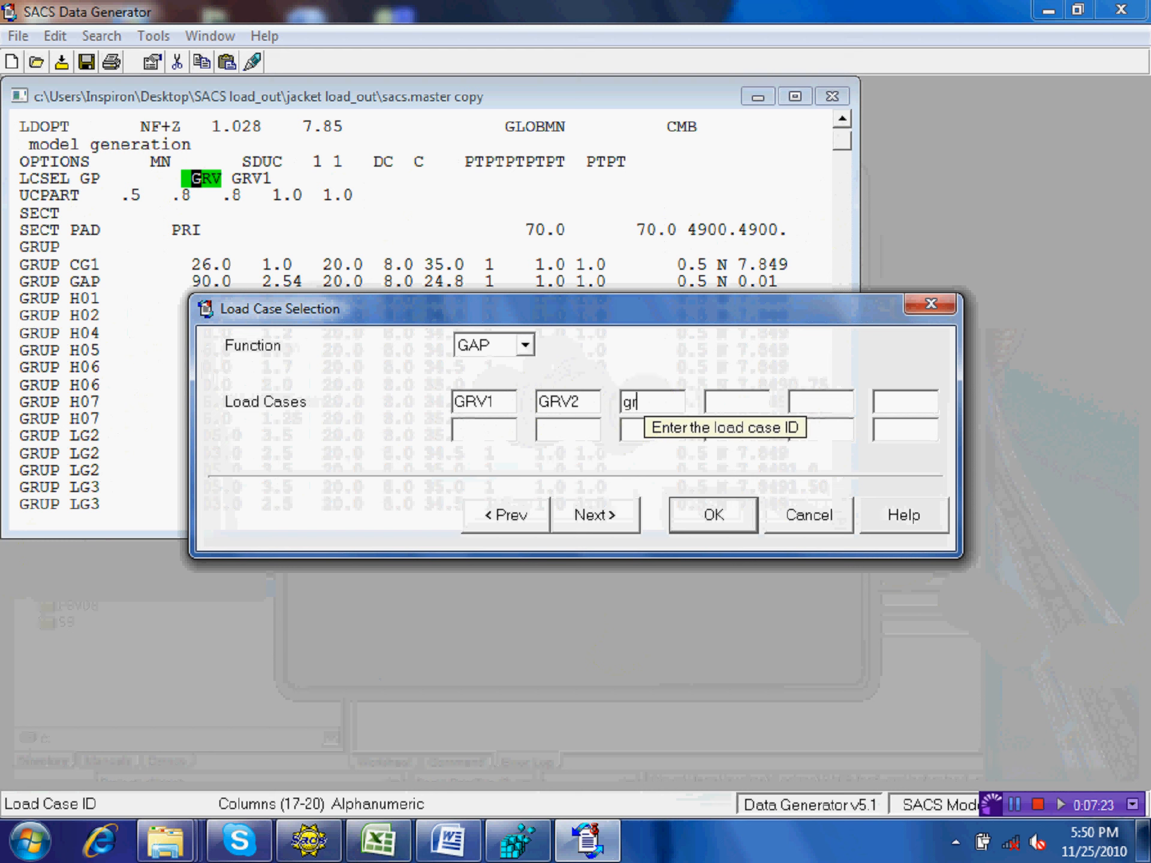
type("v3")
left_click(721, 400)
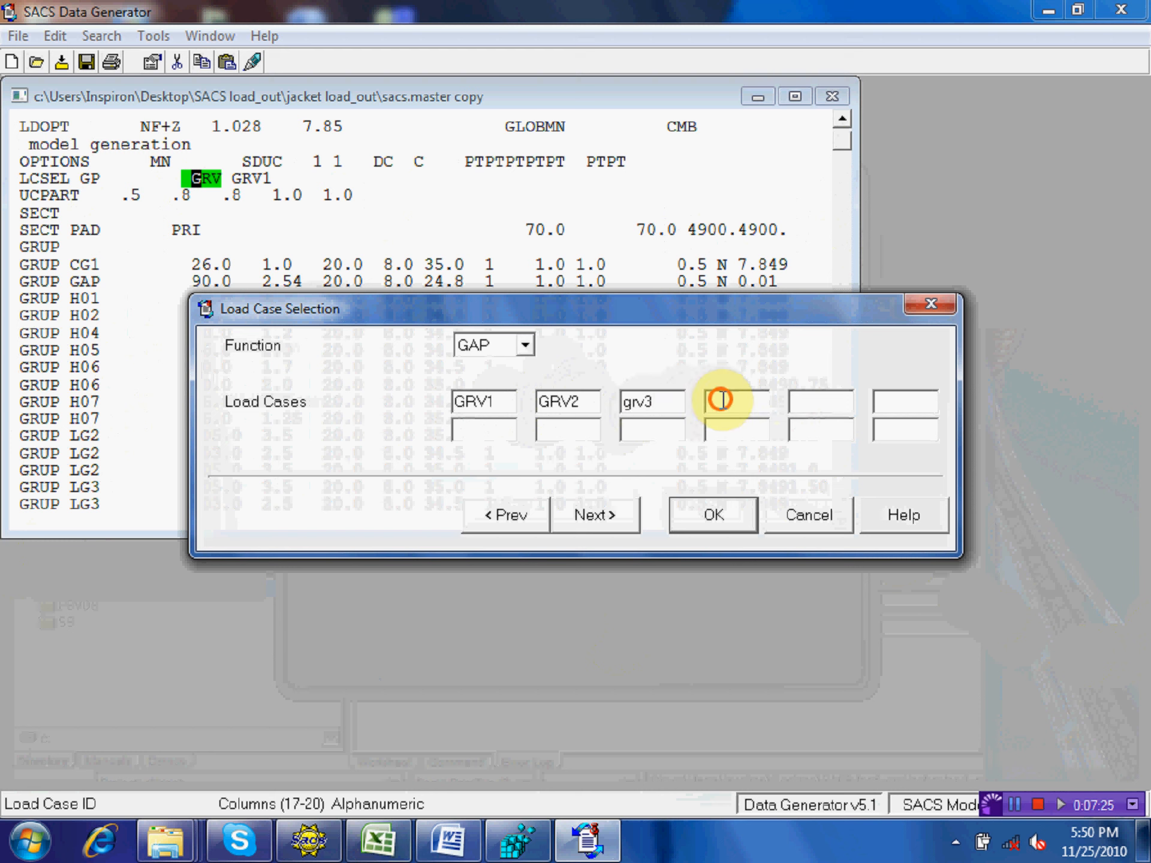
type("grv4")
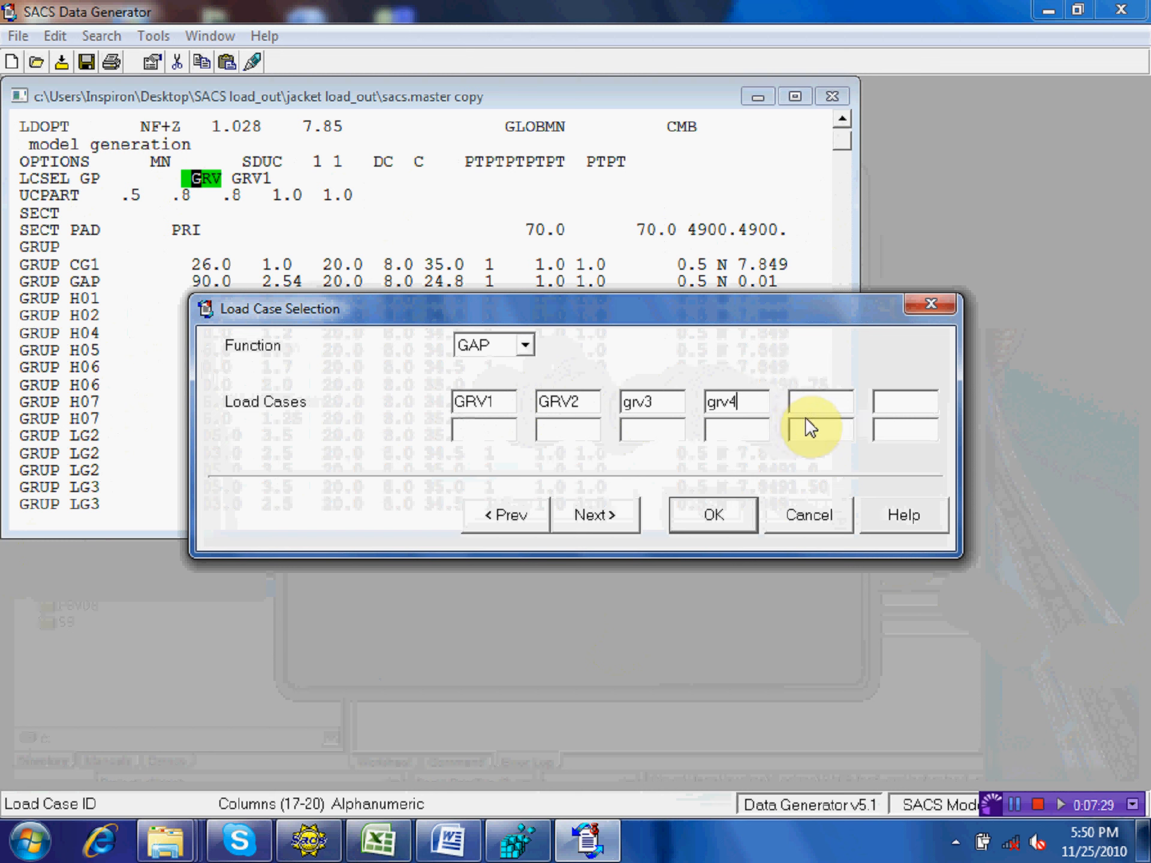
- Add load cases GRV5, GRV6, GRV7 and GRV8 to the GAP load case selection and accept it
left_click(801, 400)
type("grv")
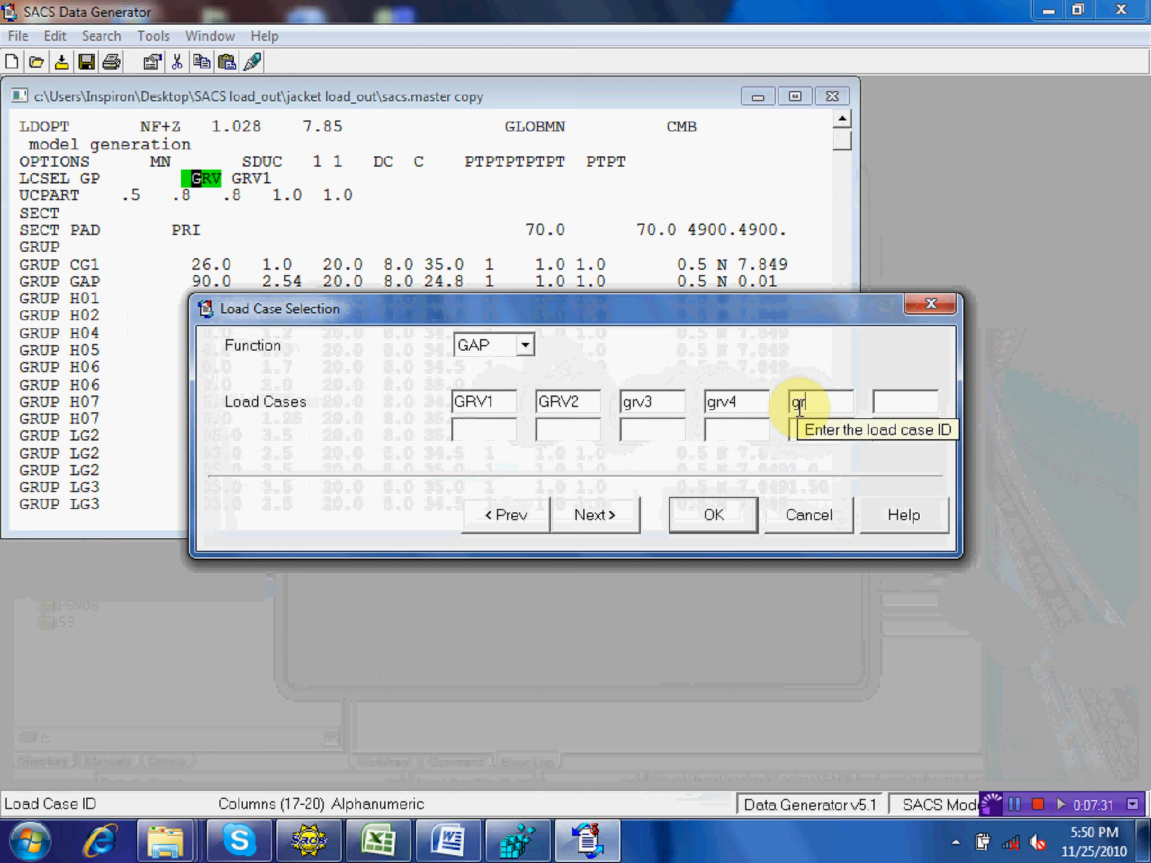
type("5")
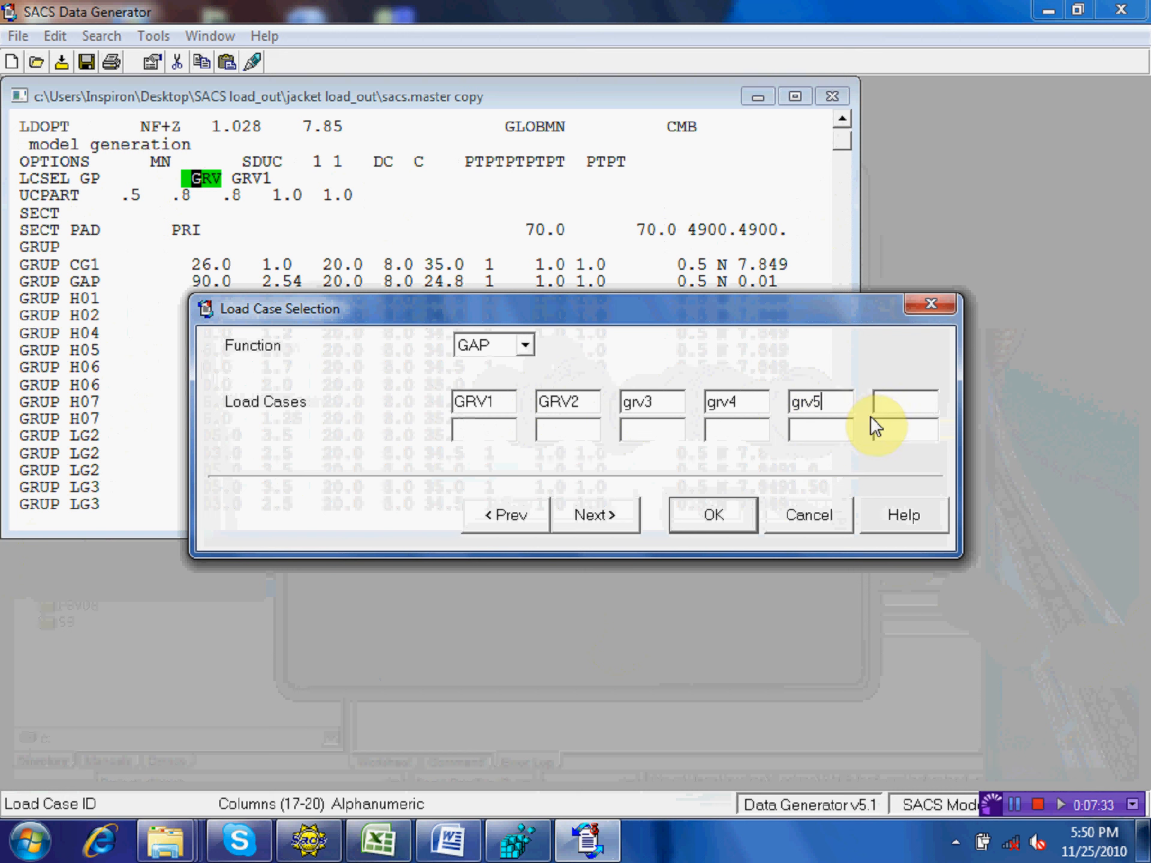
left_click(893, 403)
type("grv6")
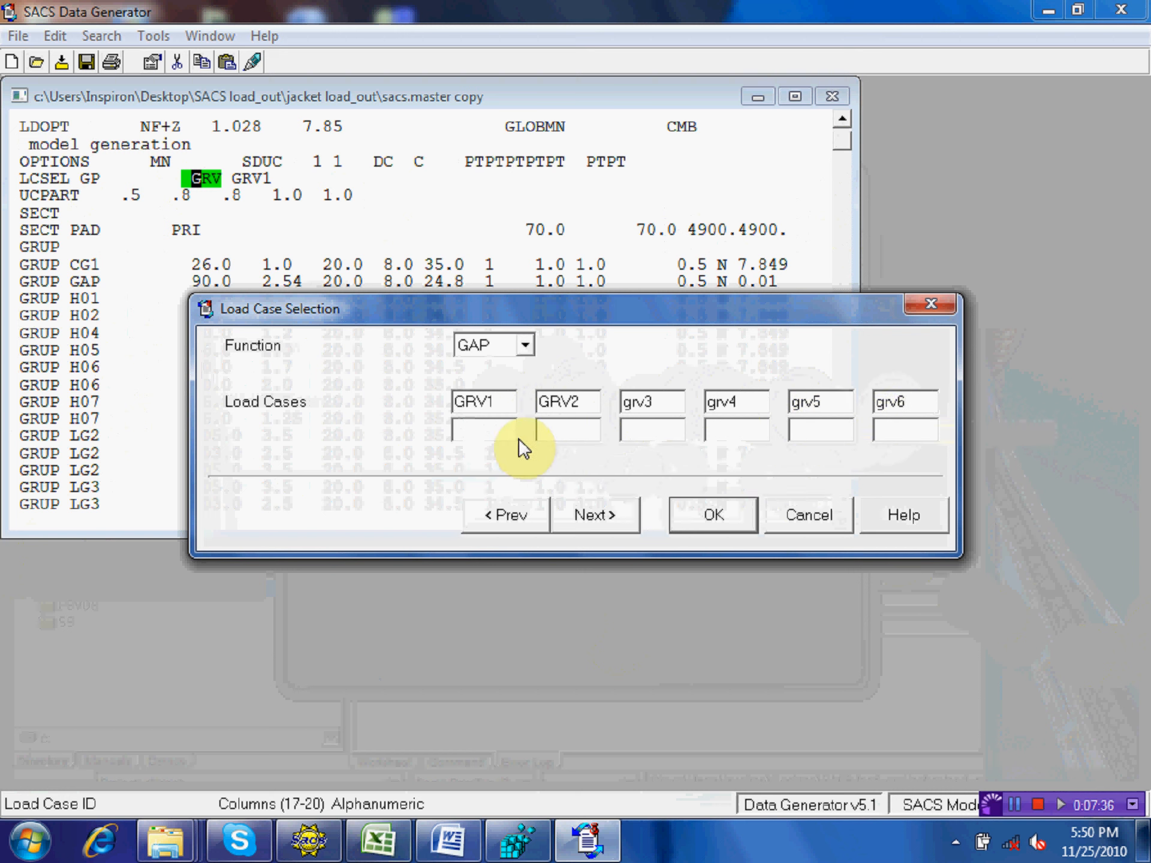
left_click(489, 431)
type("grv")
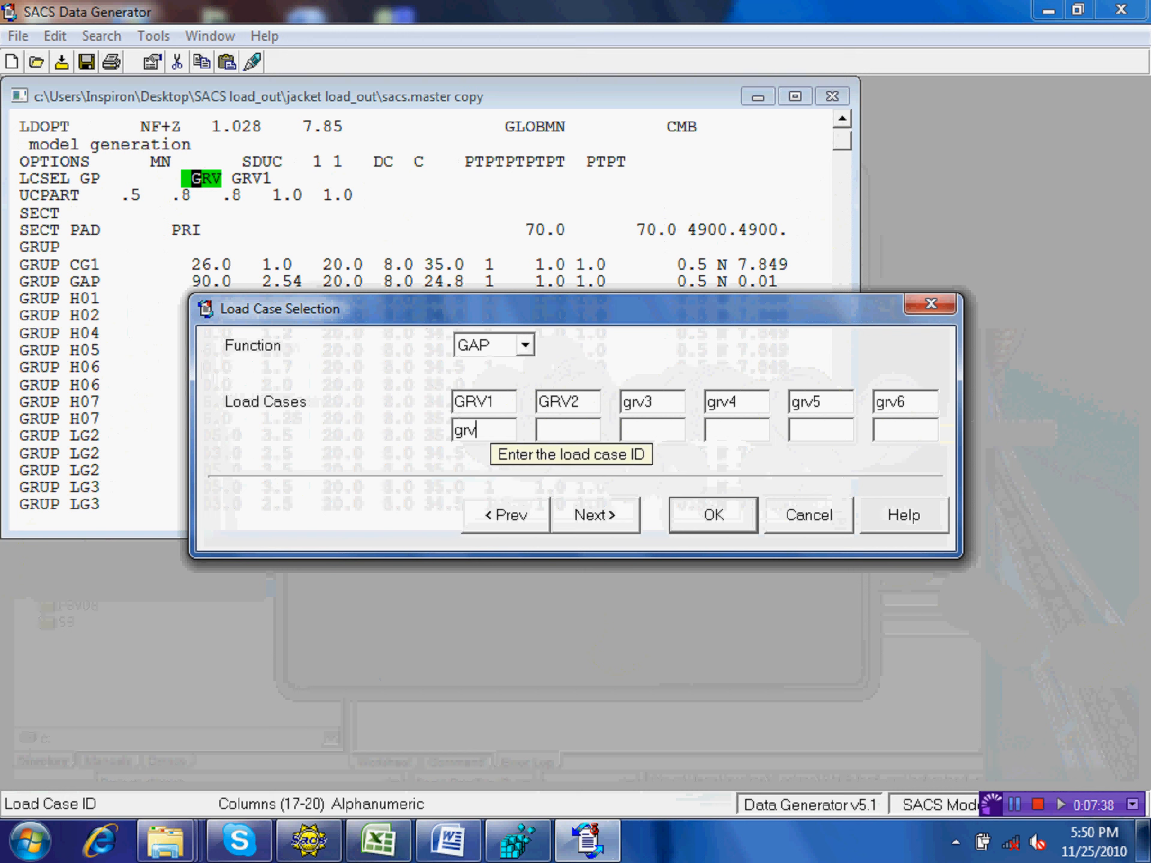
type("7")
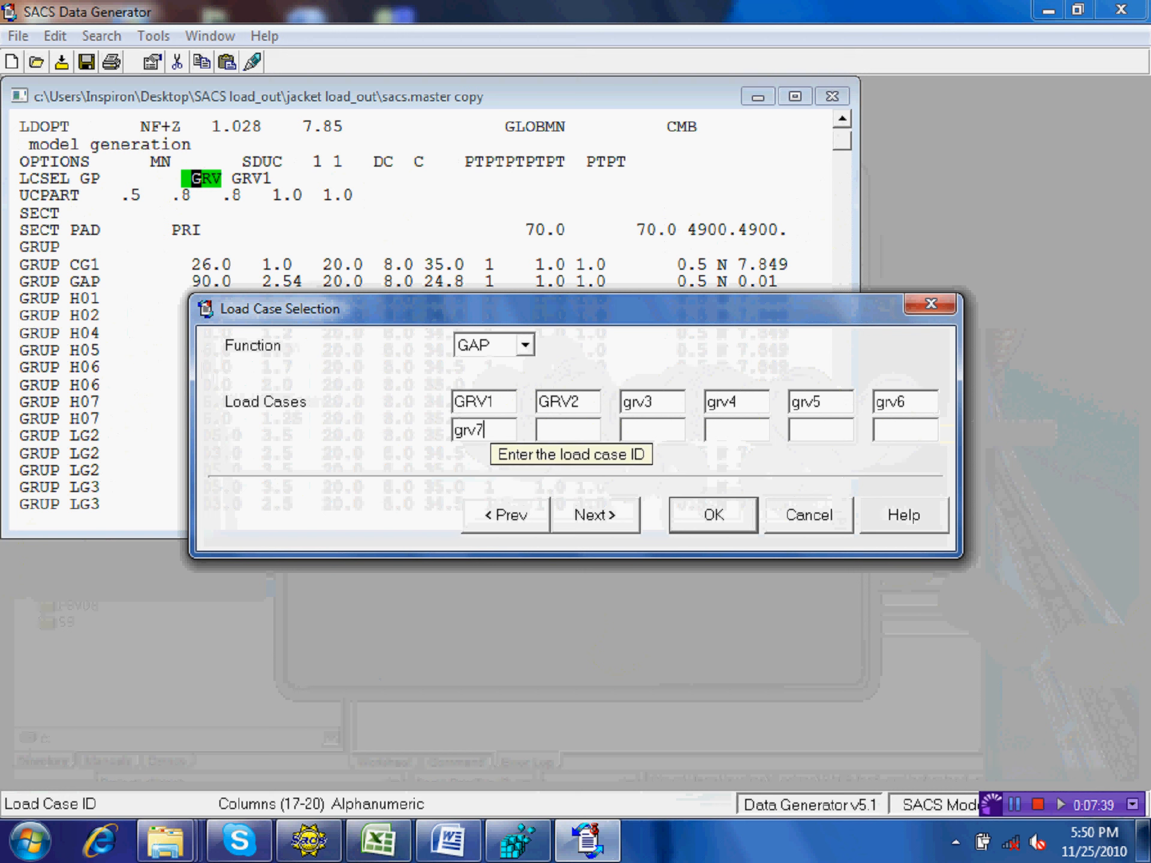
left_click(567, 430)
type("grv8")
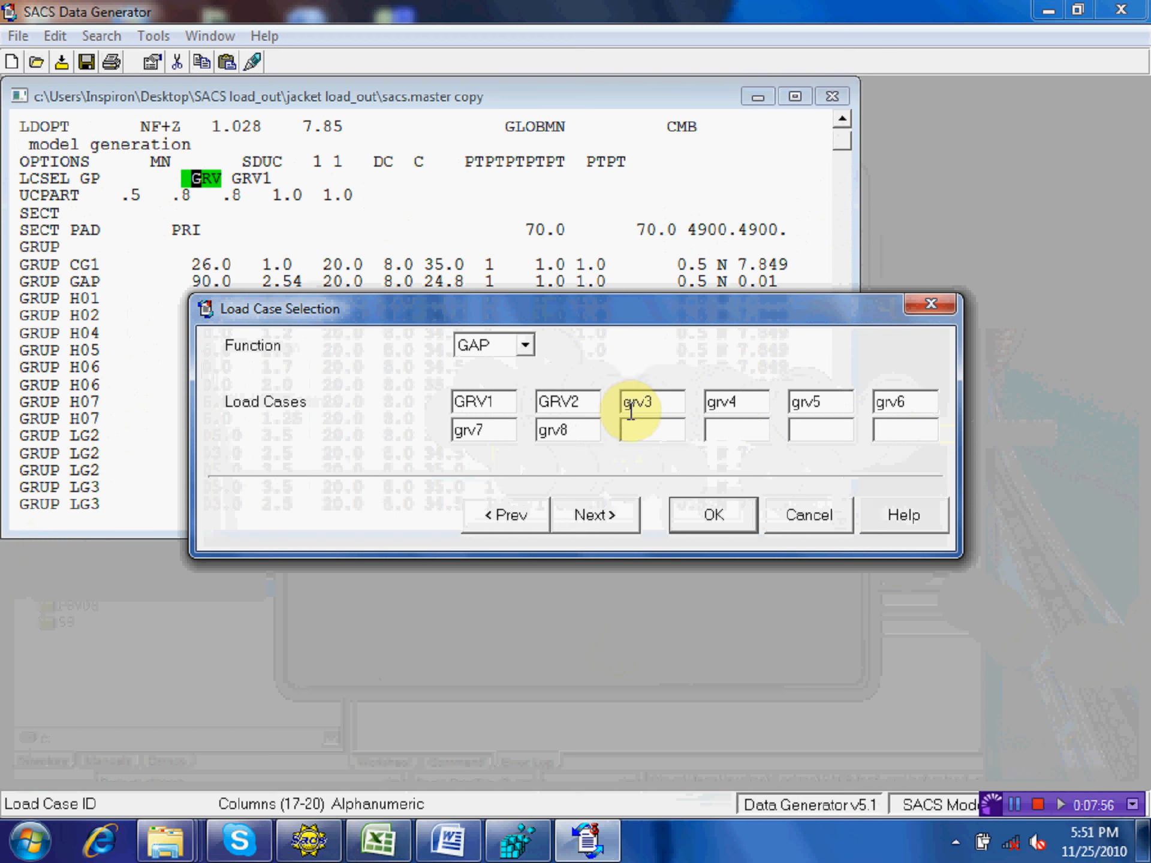
left_click(694, 519)
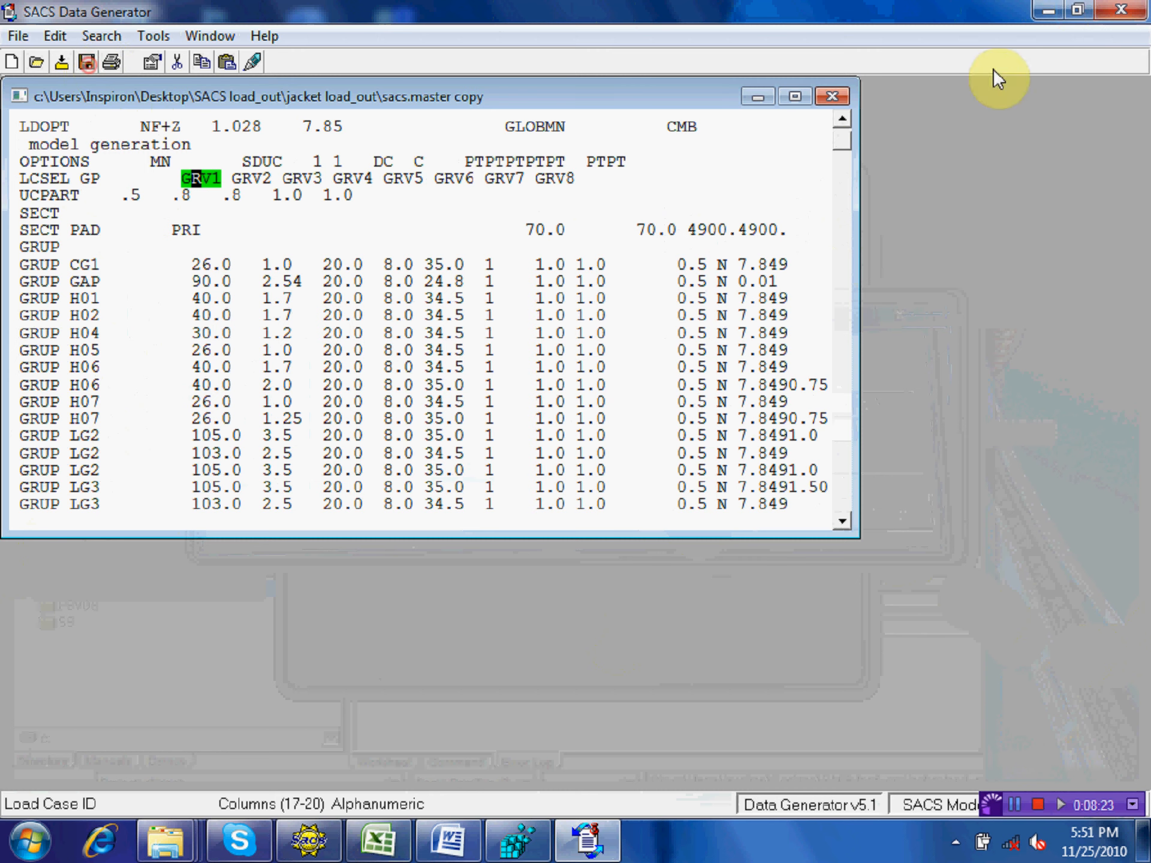
- Close sacs.master copy and open gapinp.jacket from SACS Executive as a data file
left_click(1116, 9)
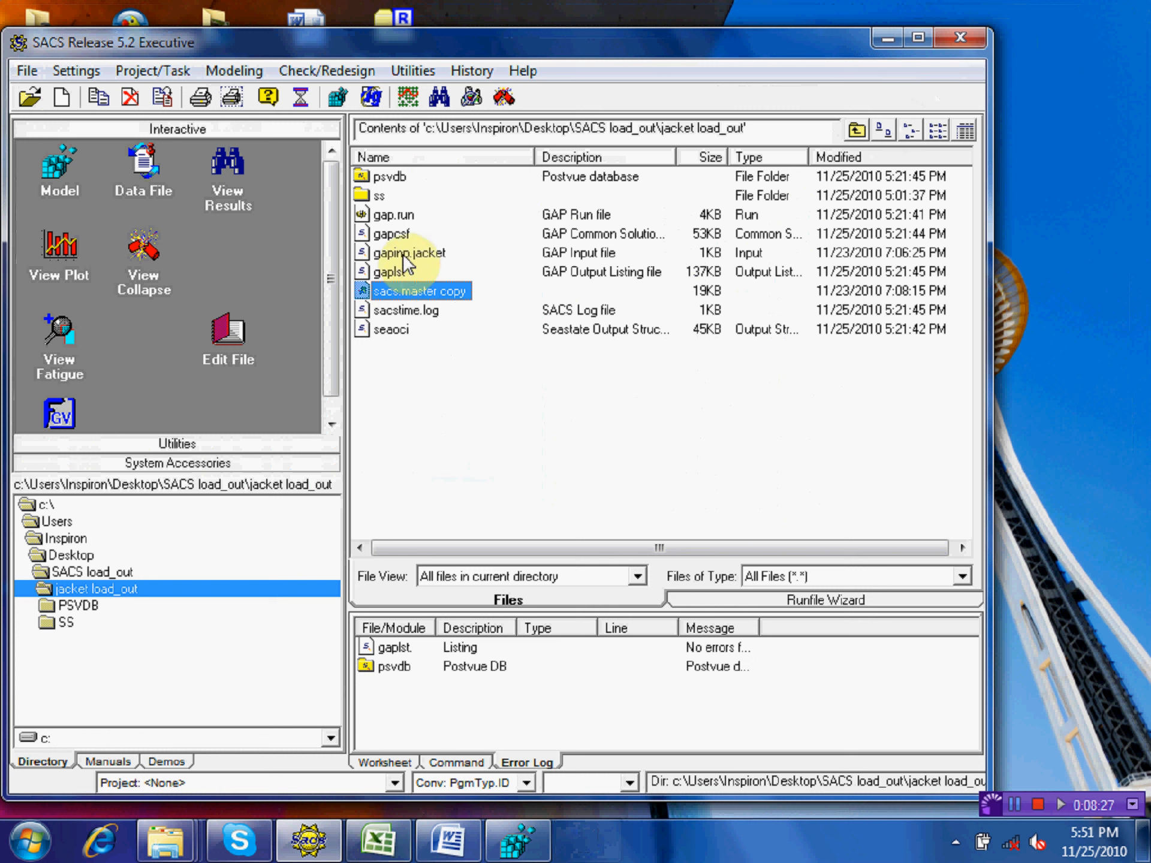
left_click_drag(405, 255, 139, 176)
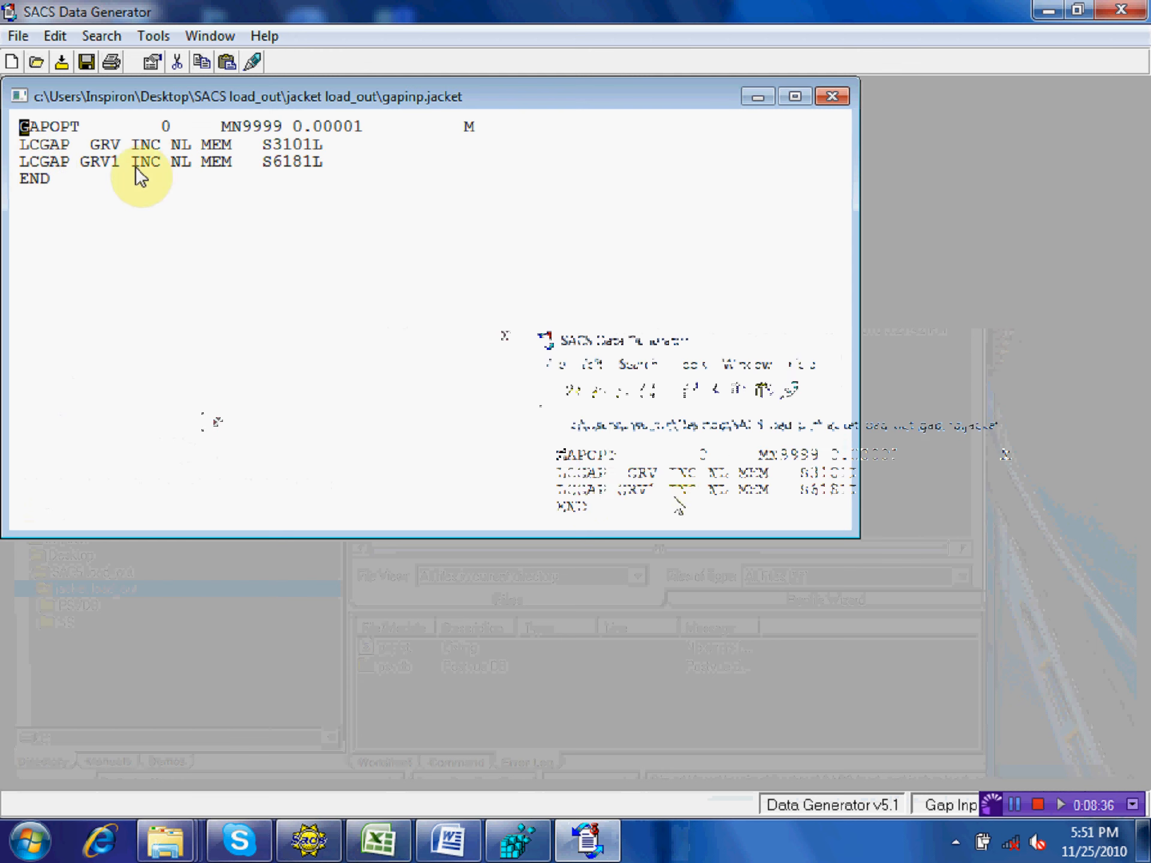
- In the first LCGAP record, set the load case ID to GRV1 and the first member's start joint to S1
double_click(63, 145)
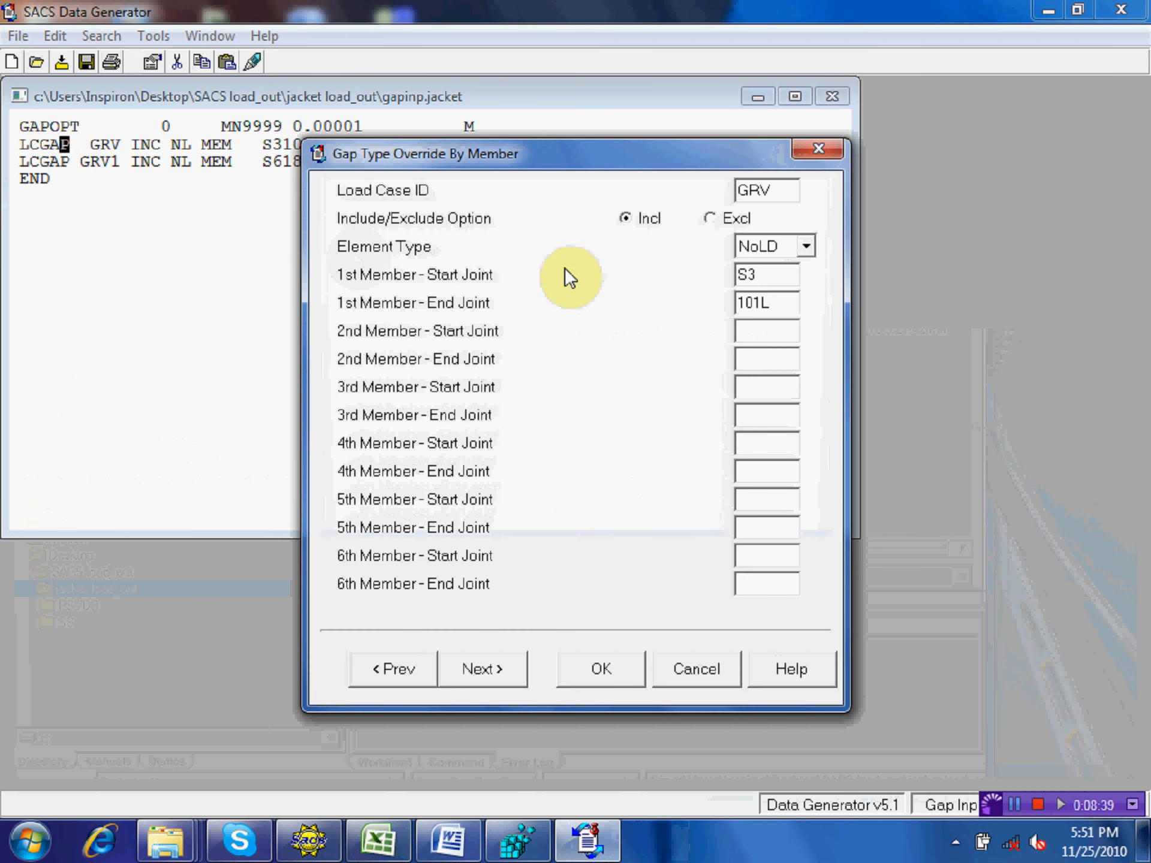
left_click(785, 192)
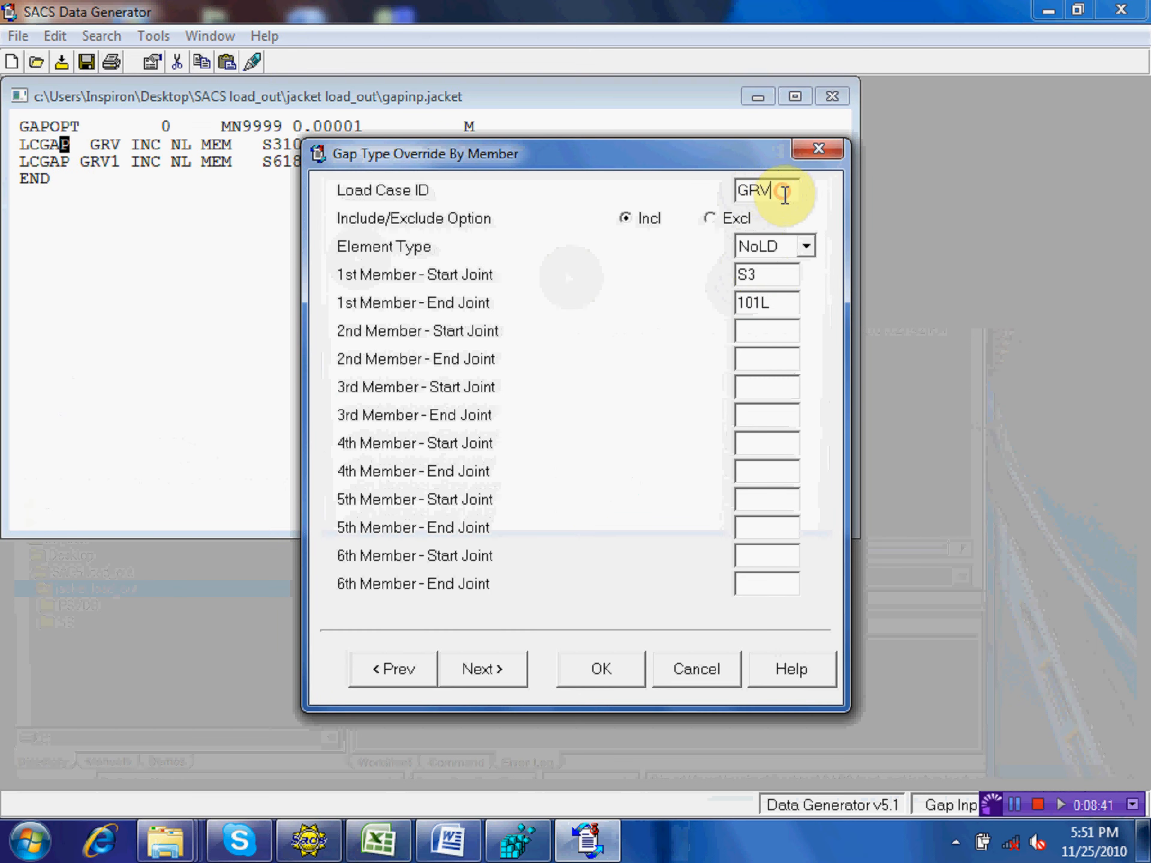
type("1")
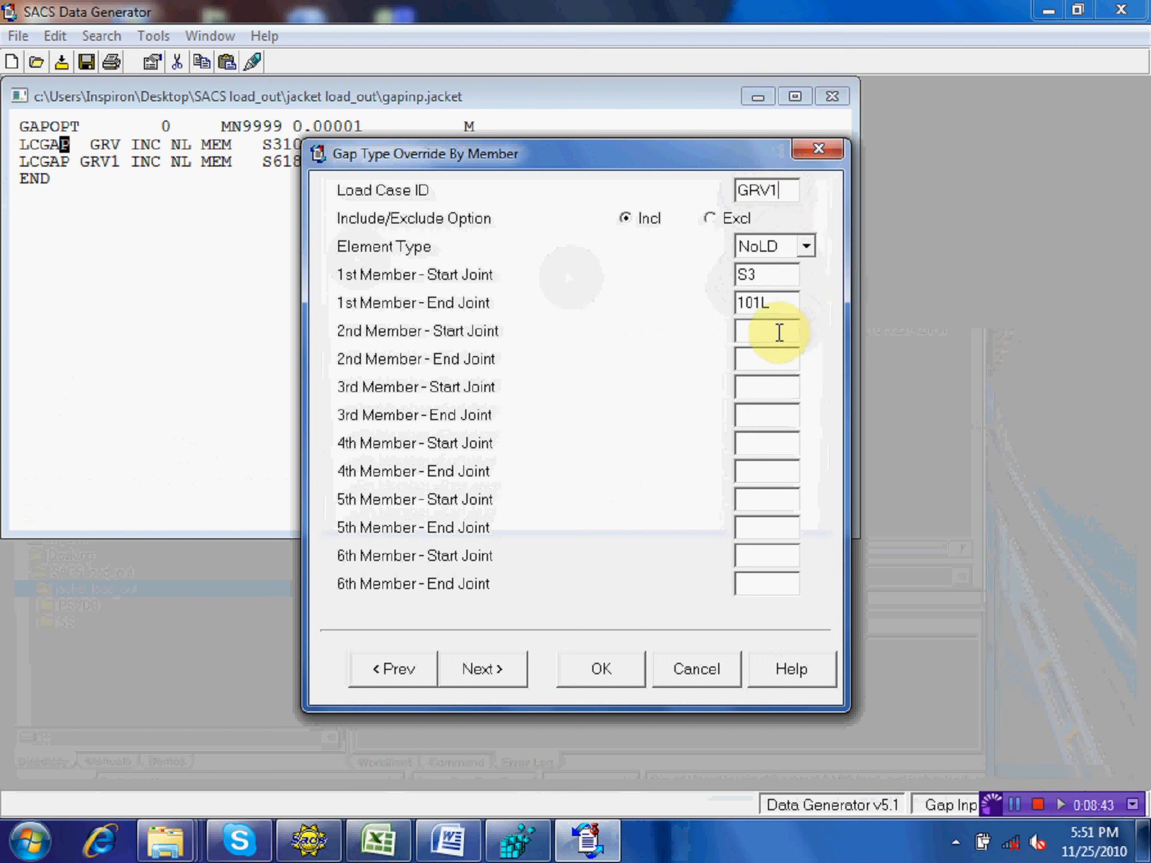
left_click(764, 277)
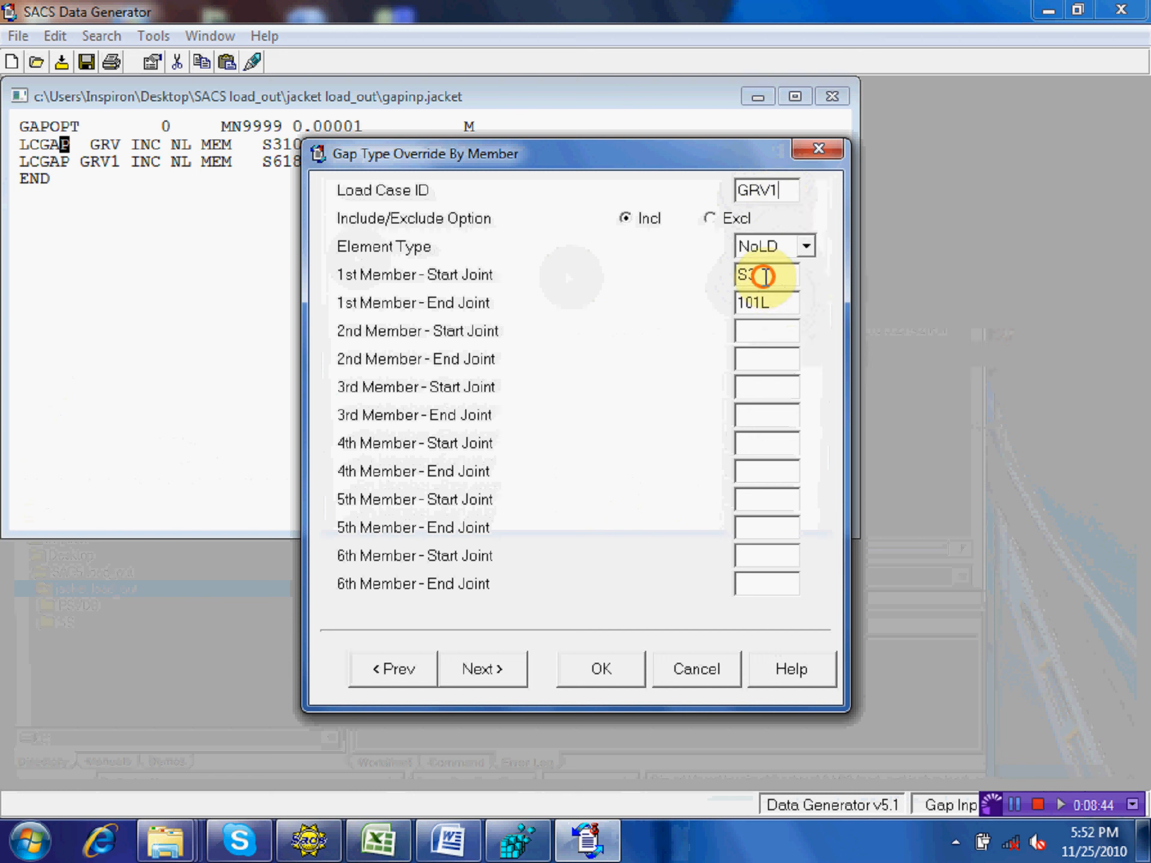
left_click_drag(764, 276, 750, 277)
type("1")
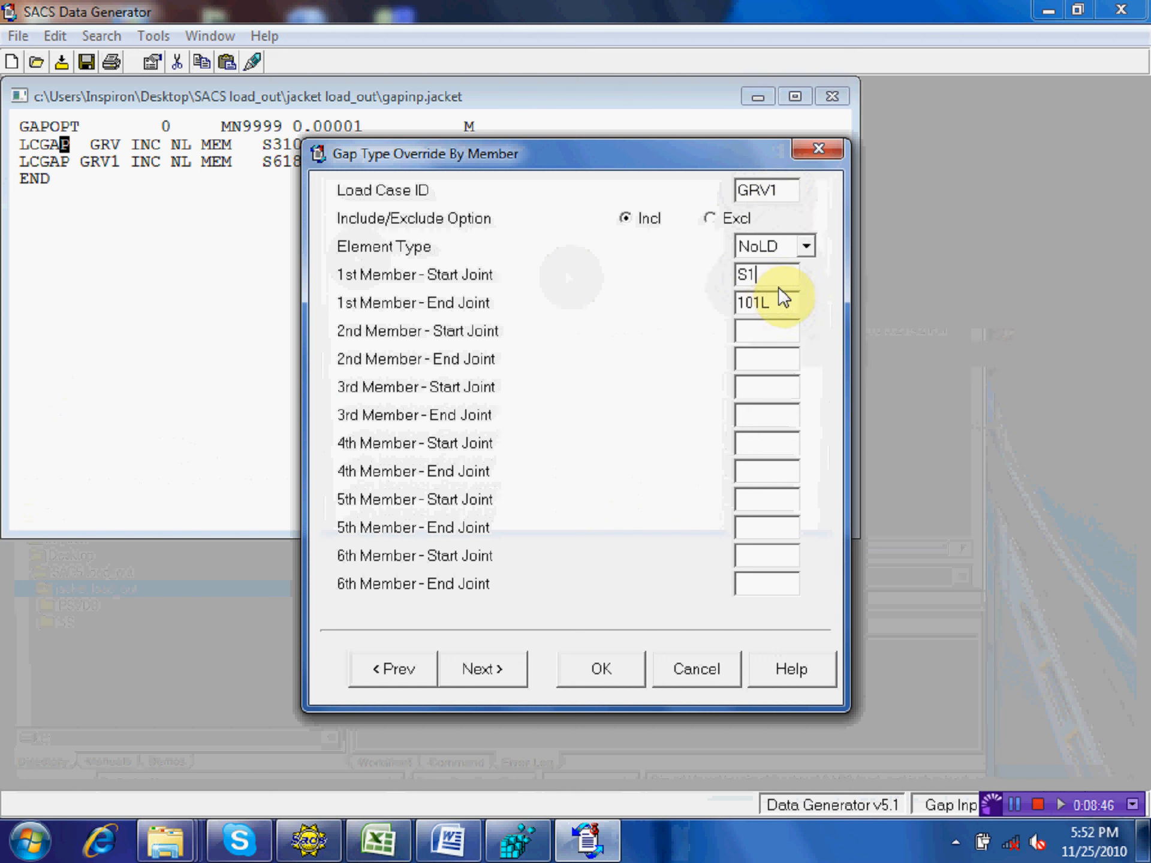
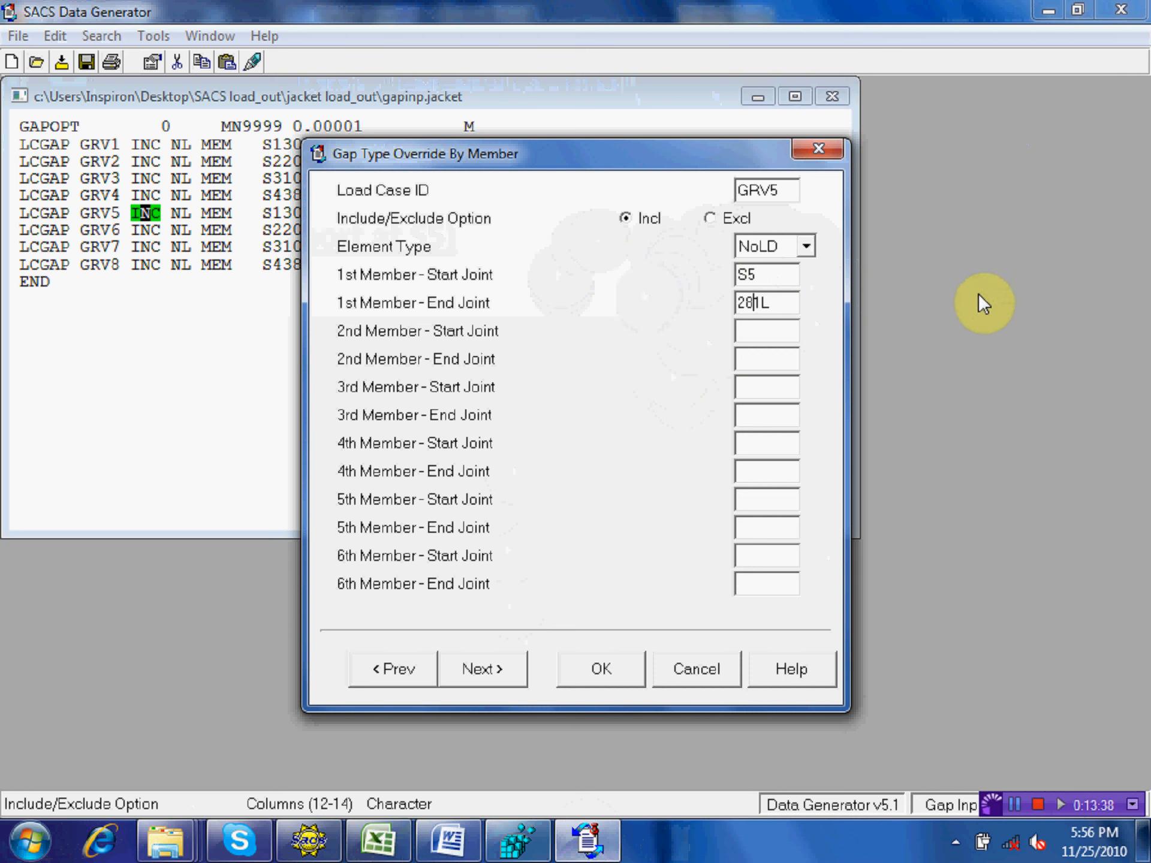
- Accept the GRV5 gap override and open the GRV6 record, checking Case 6 in the Word loadout sequence for its lost support
left_click(599, 670)
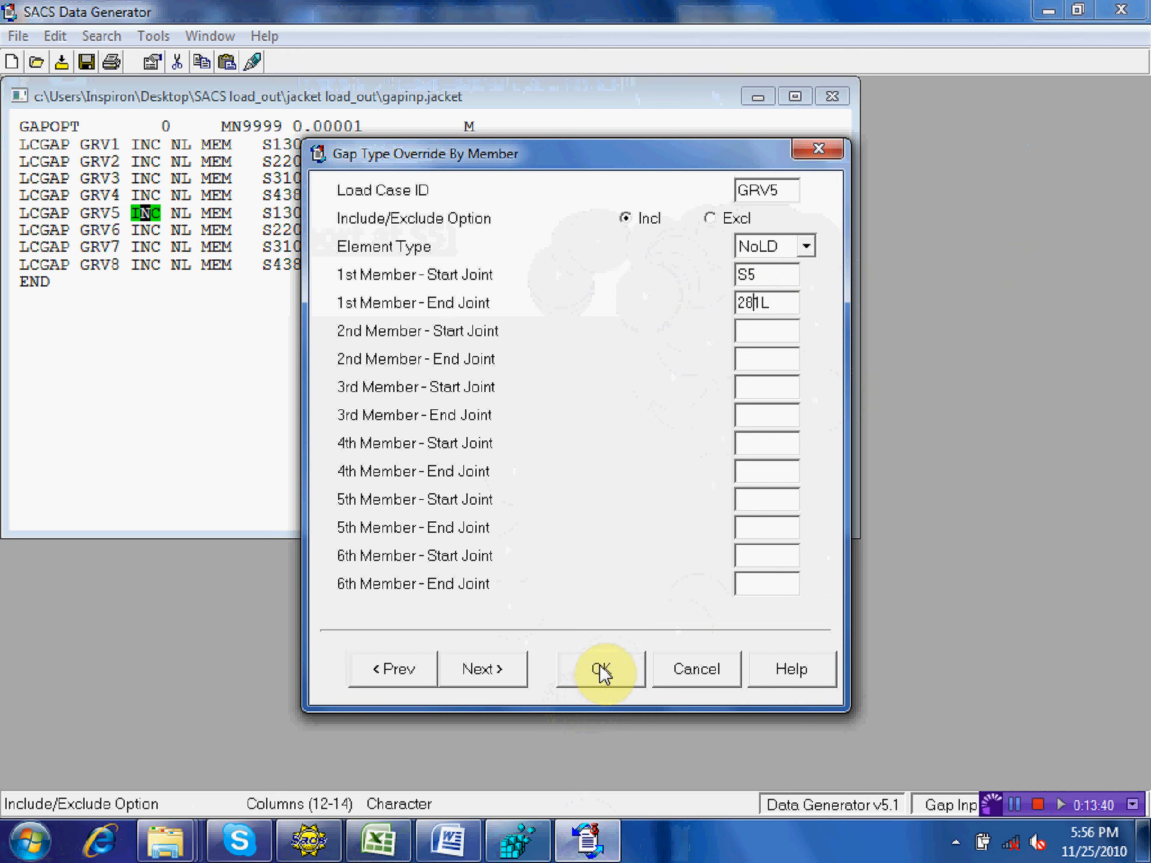
double_click(150, 230)
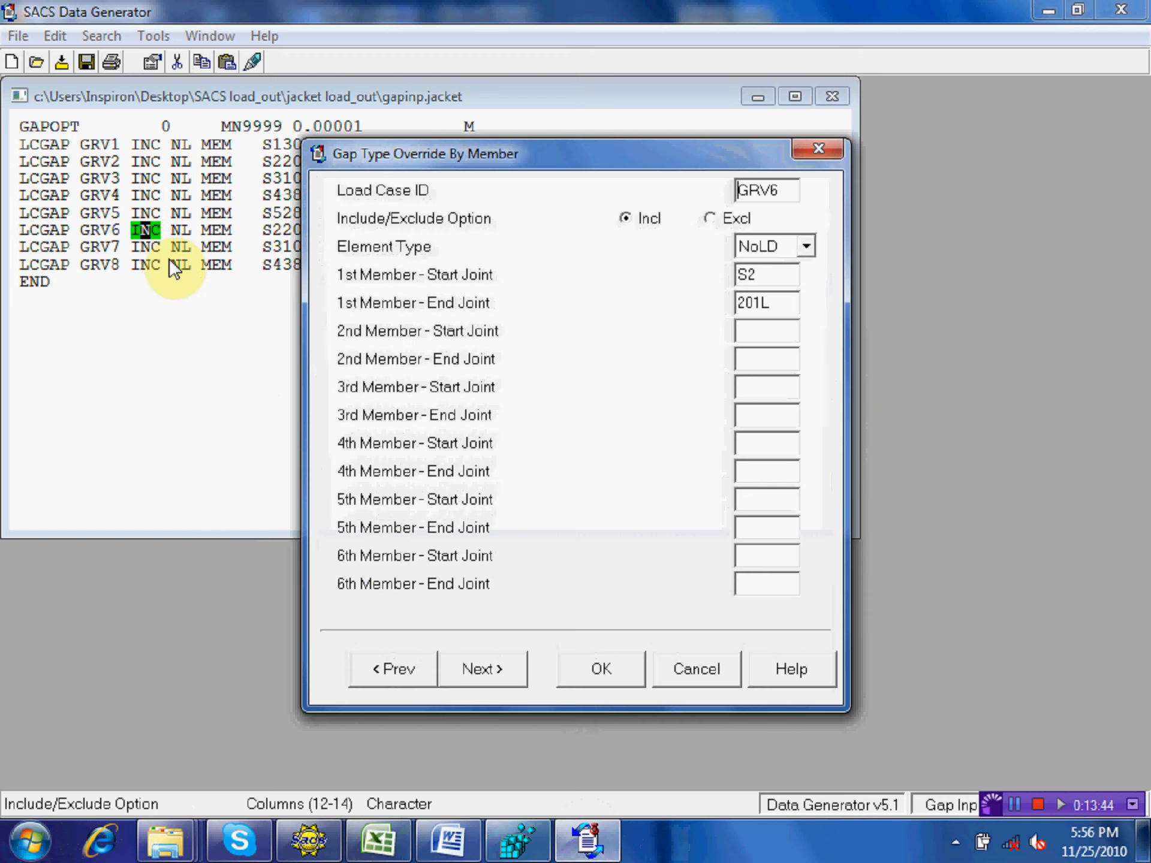
left_click(449, 839)
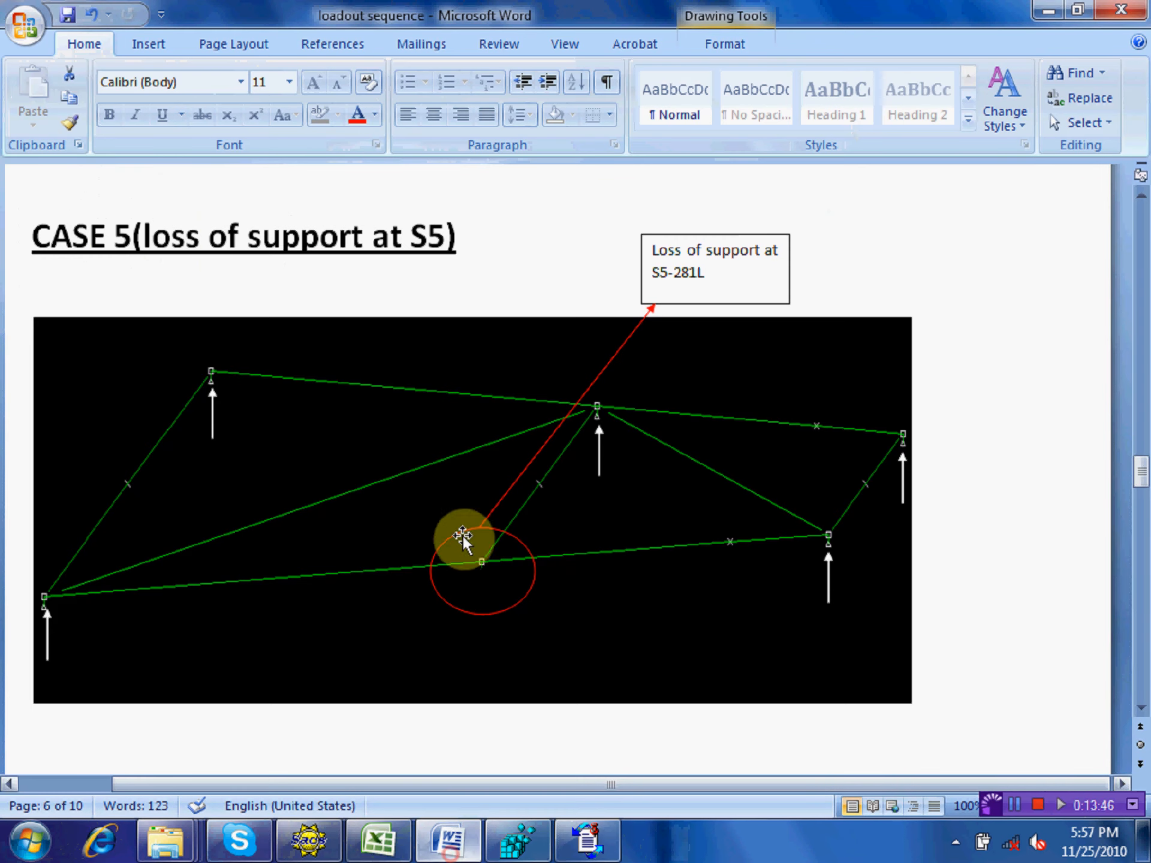
scroll(441, 438, "down", 4)
scroll(442, 443, "down", 12)
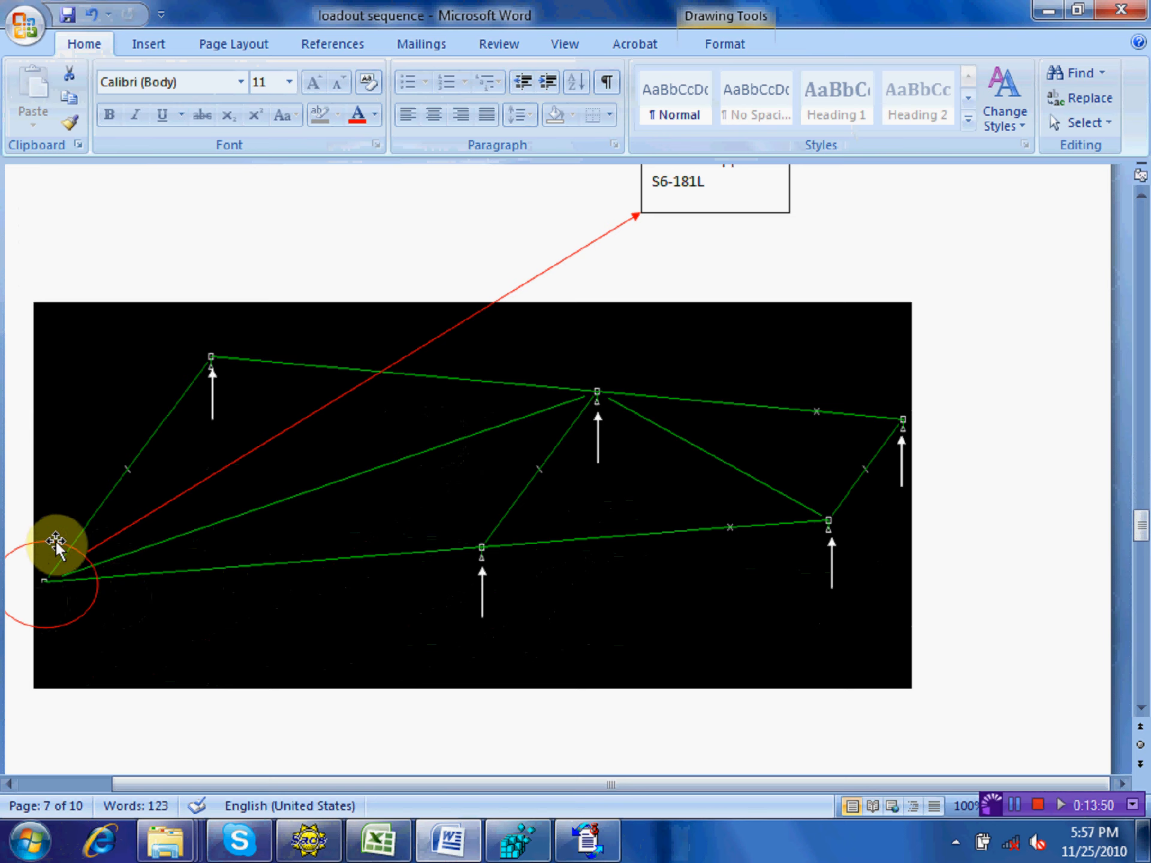
scroll(718, 360, "up", 3)
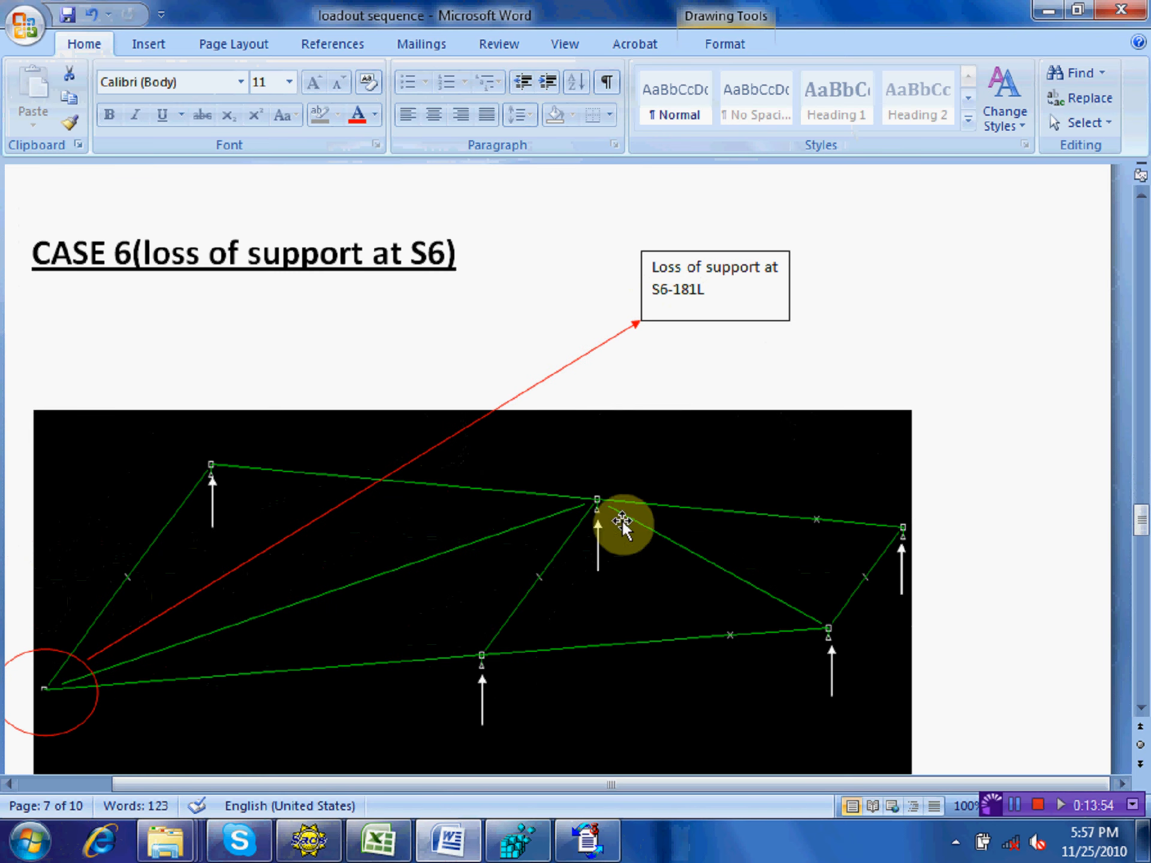
left_click(586, 842)
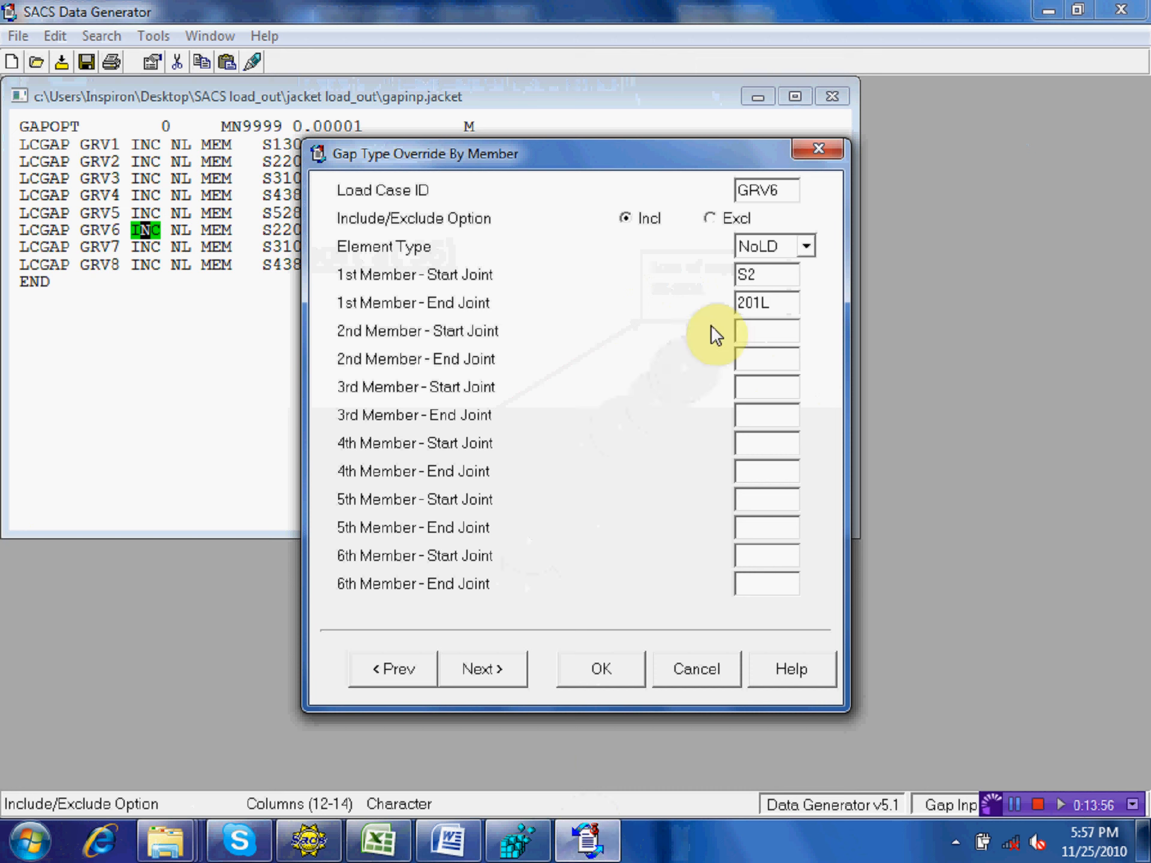
- Set the GRV6 override's first member to start joint S6 and end joint 181L, and accept it
left_click(755, 275)
left_click_drag(758, 276, 739, 299)
type("6")
type("1")
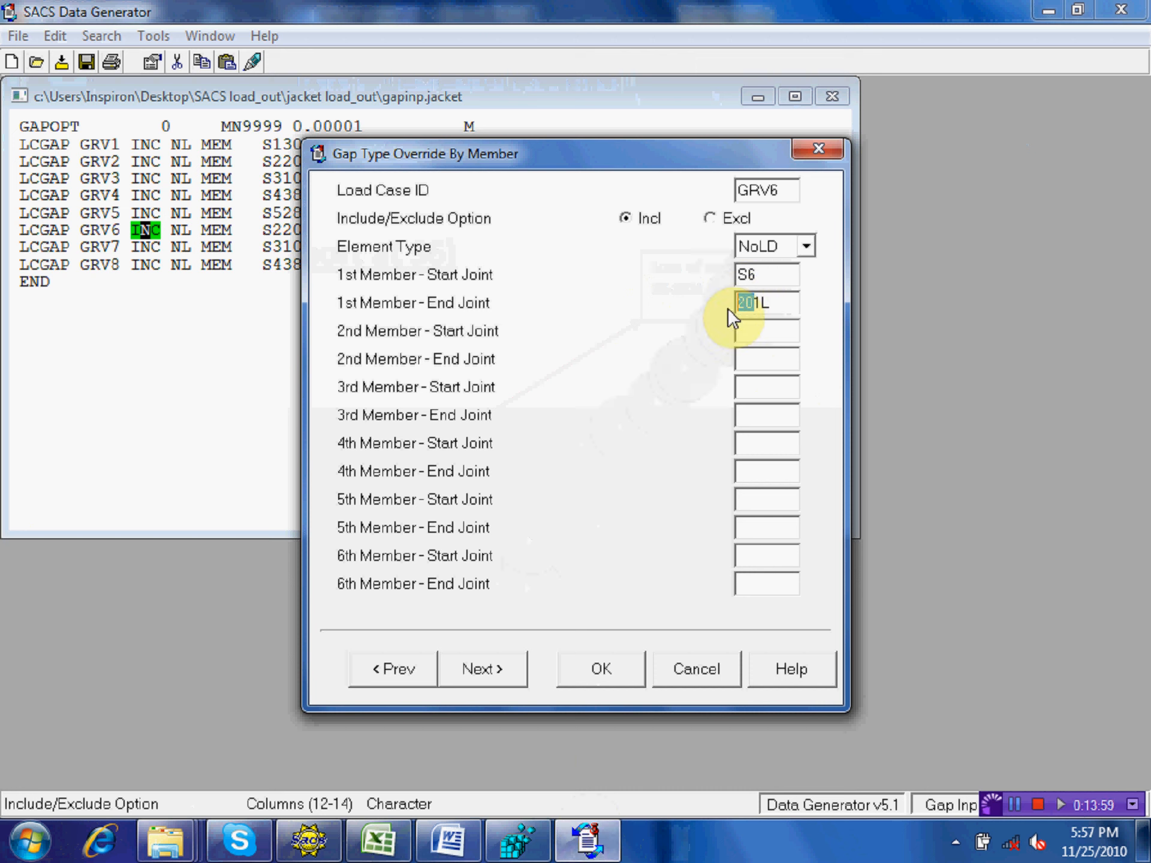
type("8")
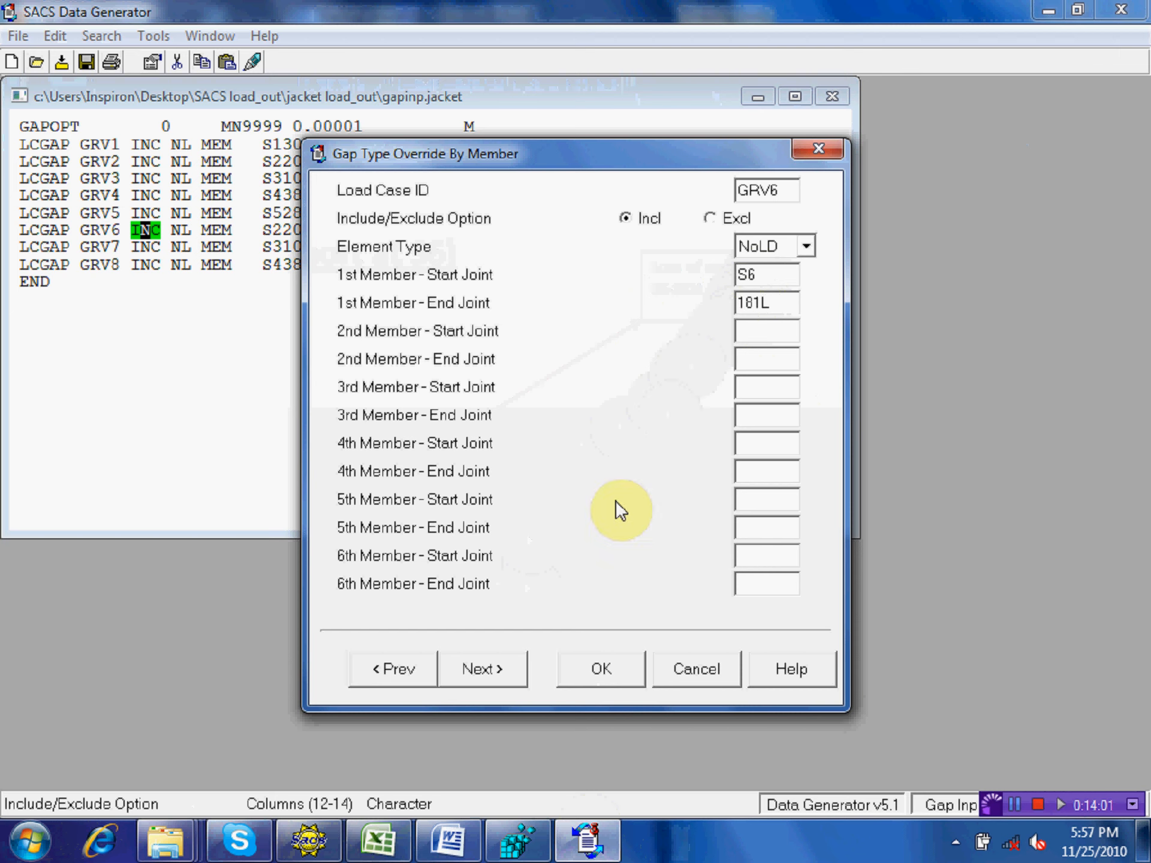
left_click(612, 662)
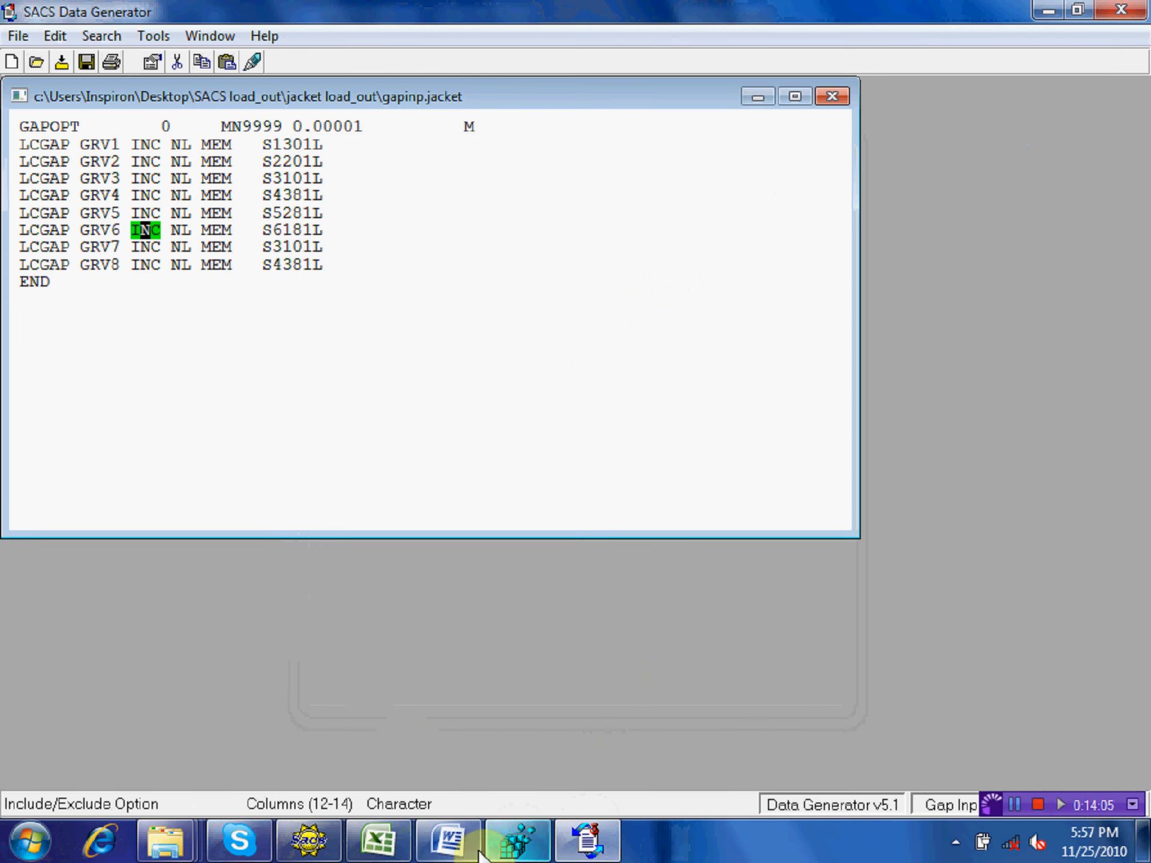
- Following Case 7 in the Word loadout sequence, set the GRV7 override's first member to start joint S1 and end joint 301L
left_click(448, 841)
scroll(470, 530, "down", 15)
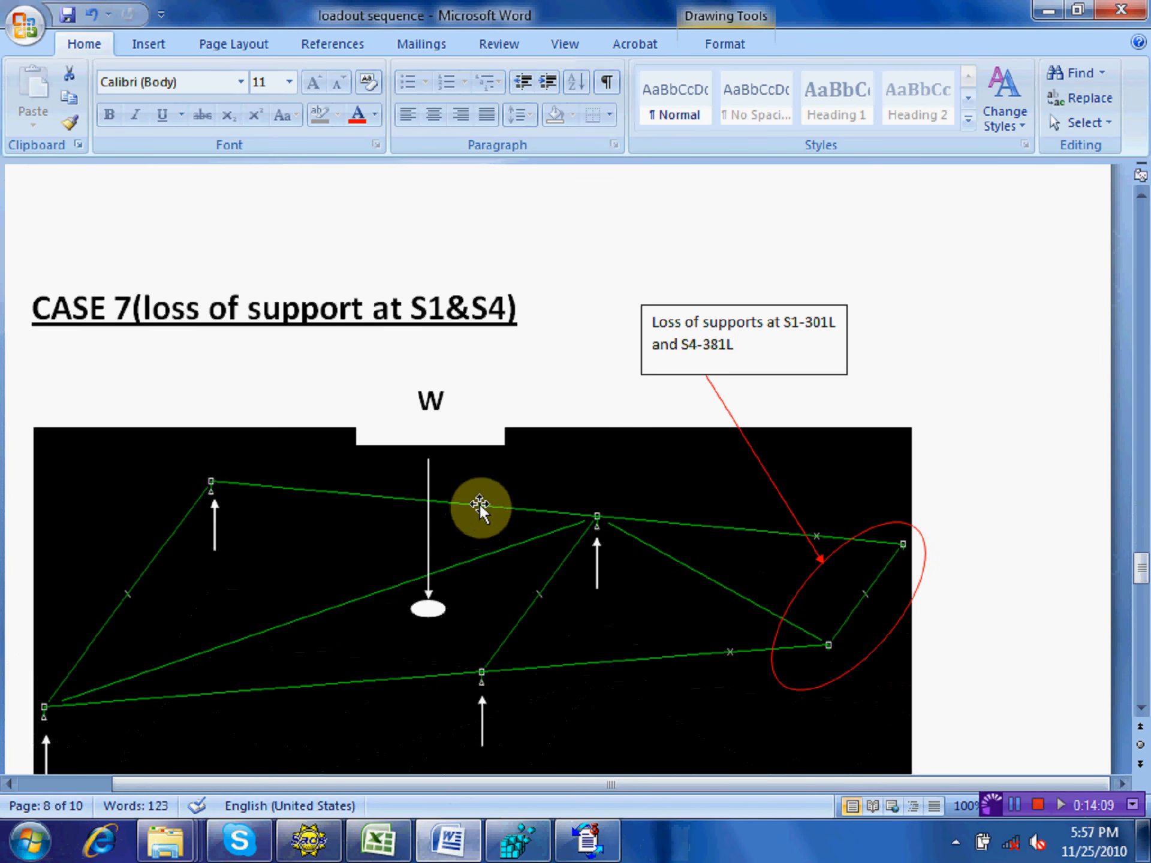
scroll(480, 506, "down", 1)
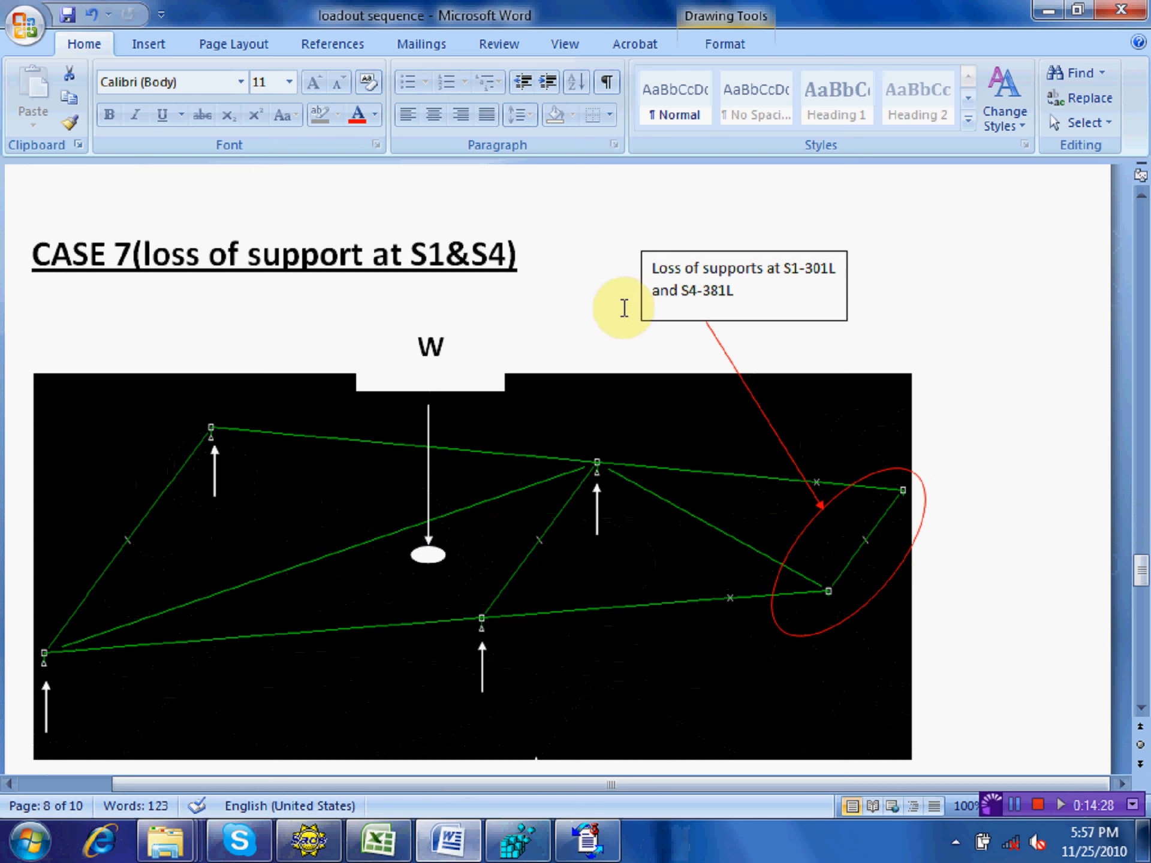
left_click(587, 841)
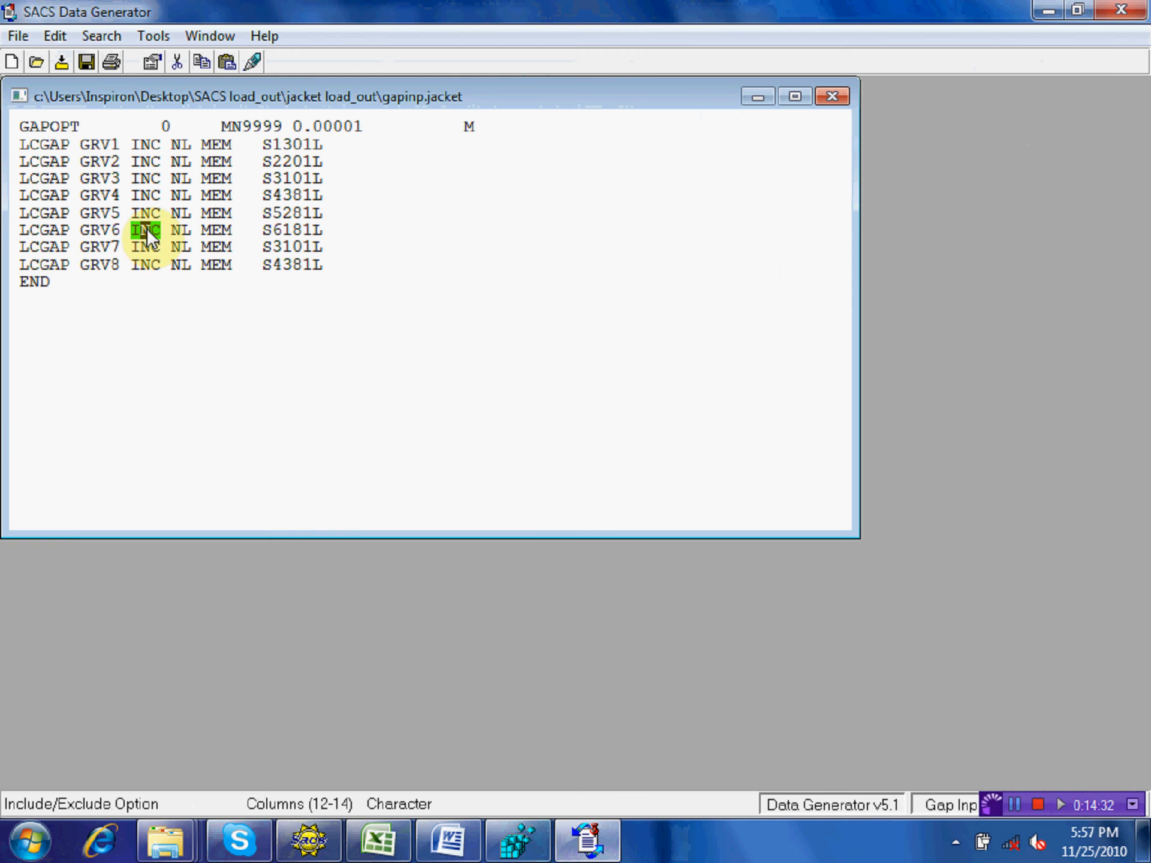
left_click(450, 842)
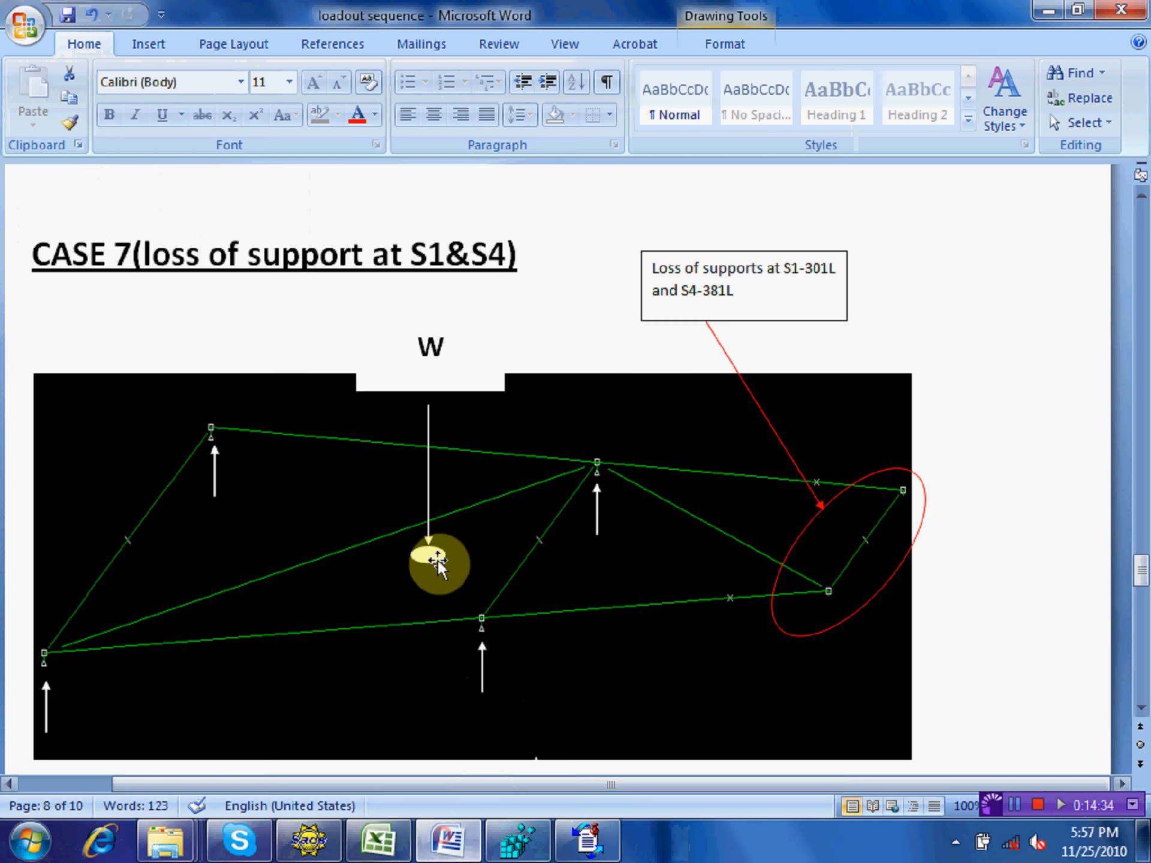
left_click(585, 839)
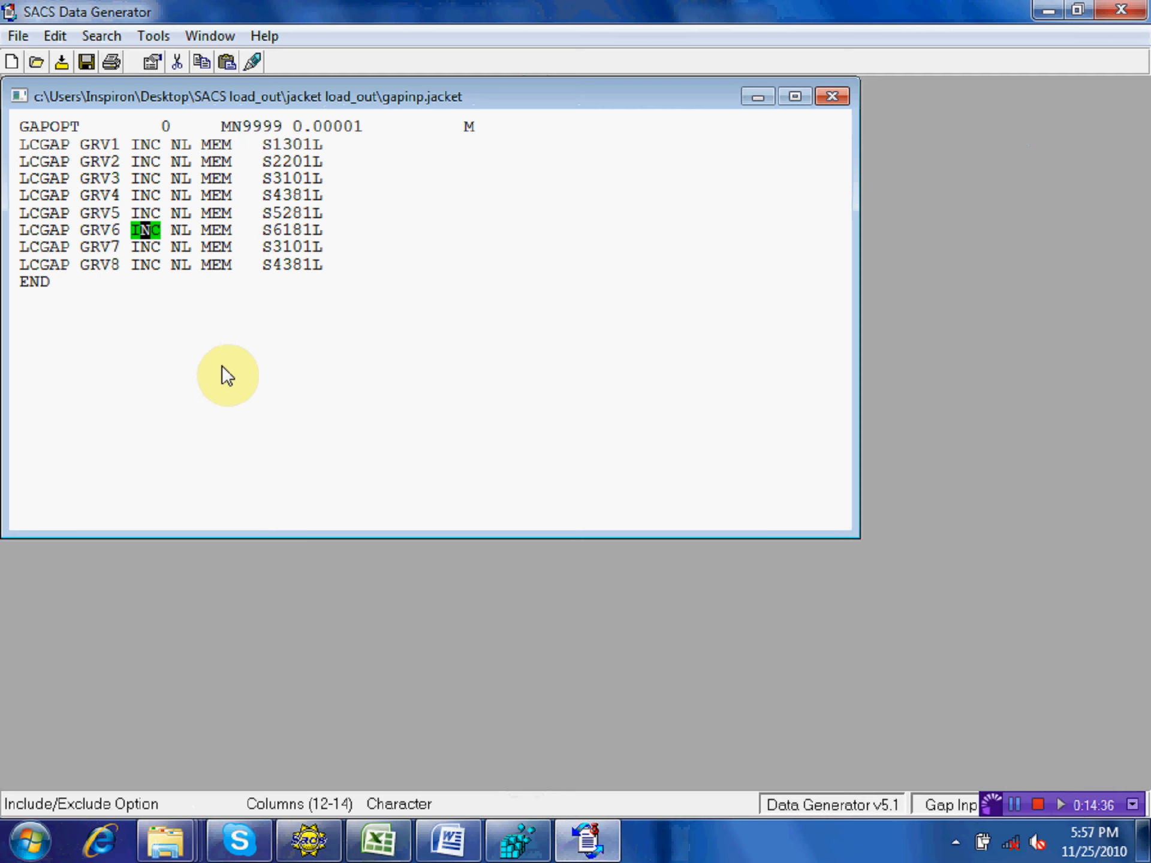
double_click(152, 244)
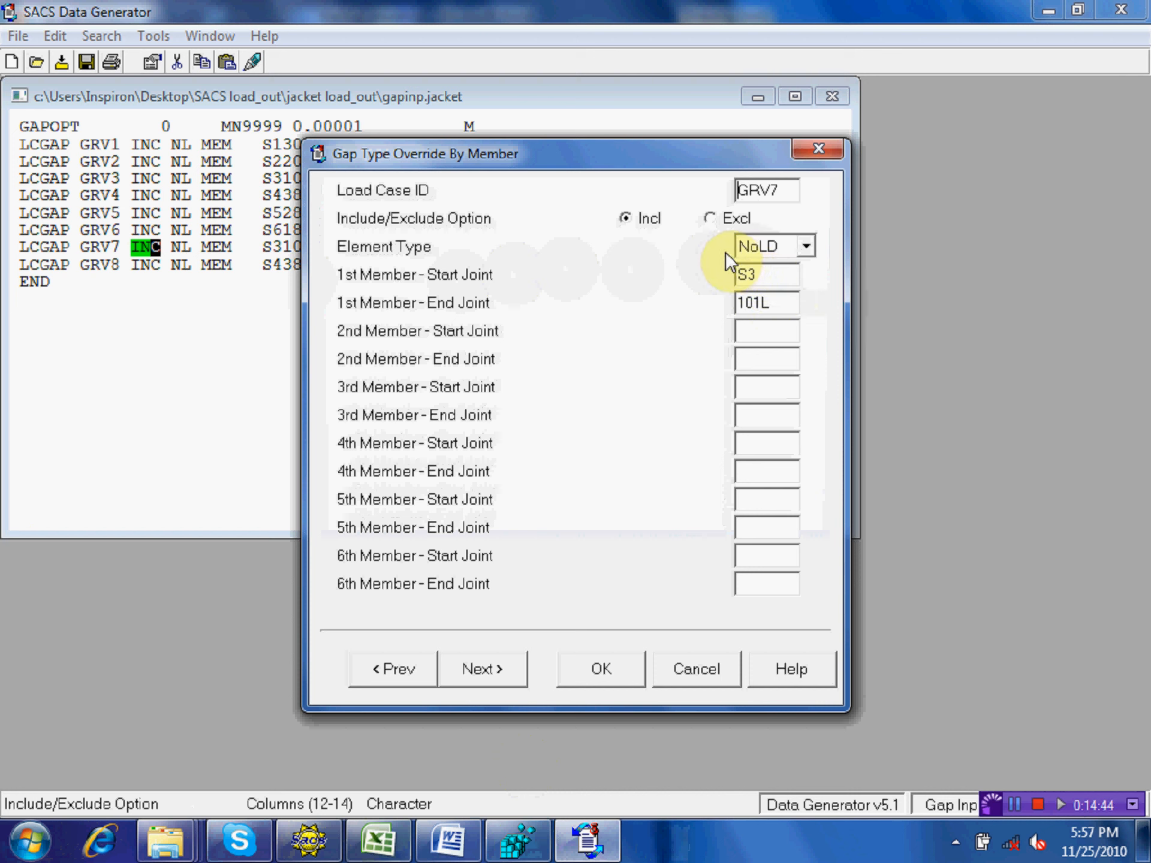
left_click(758, 273)
key("BackSpace")
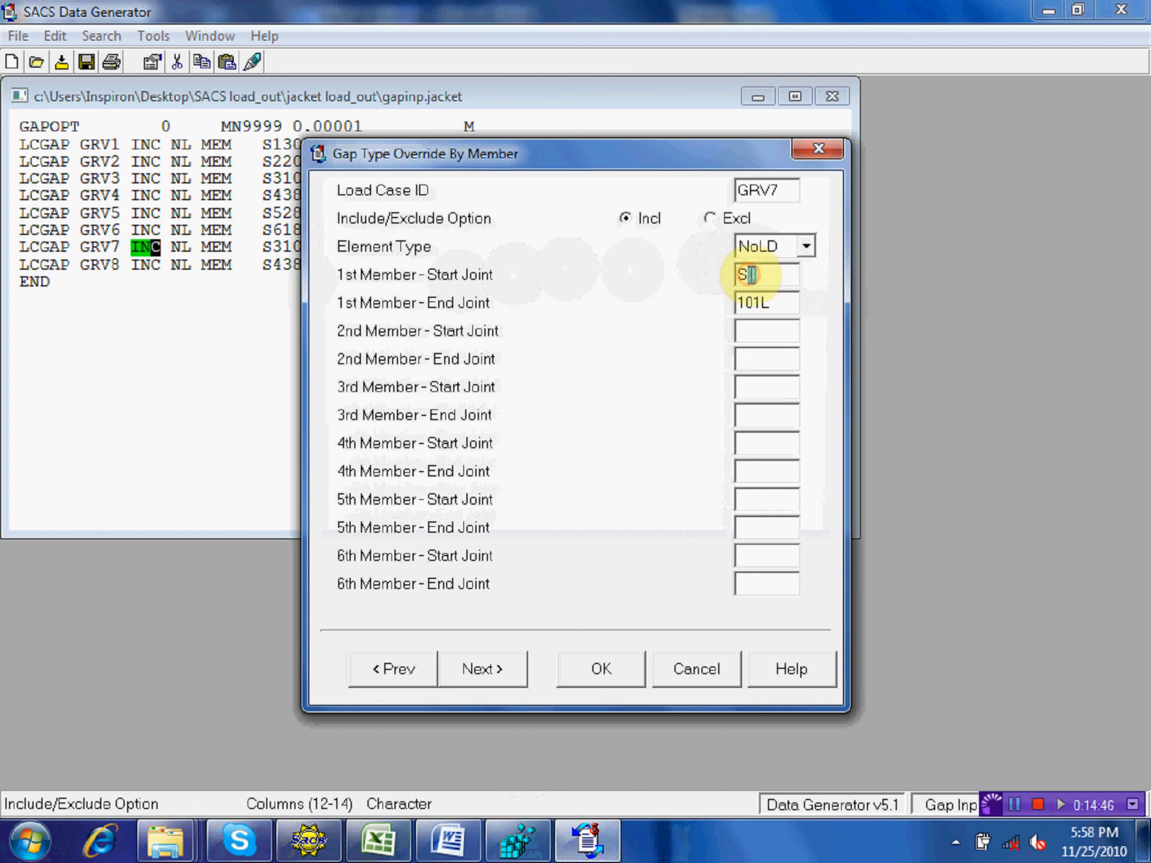
type("1")
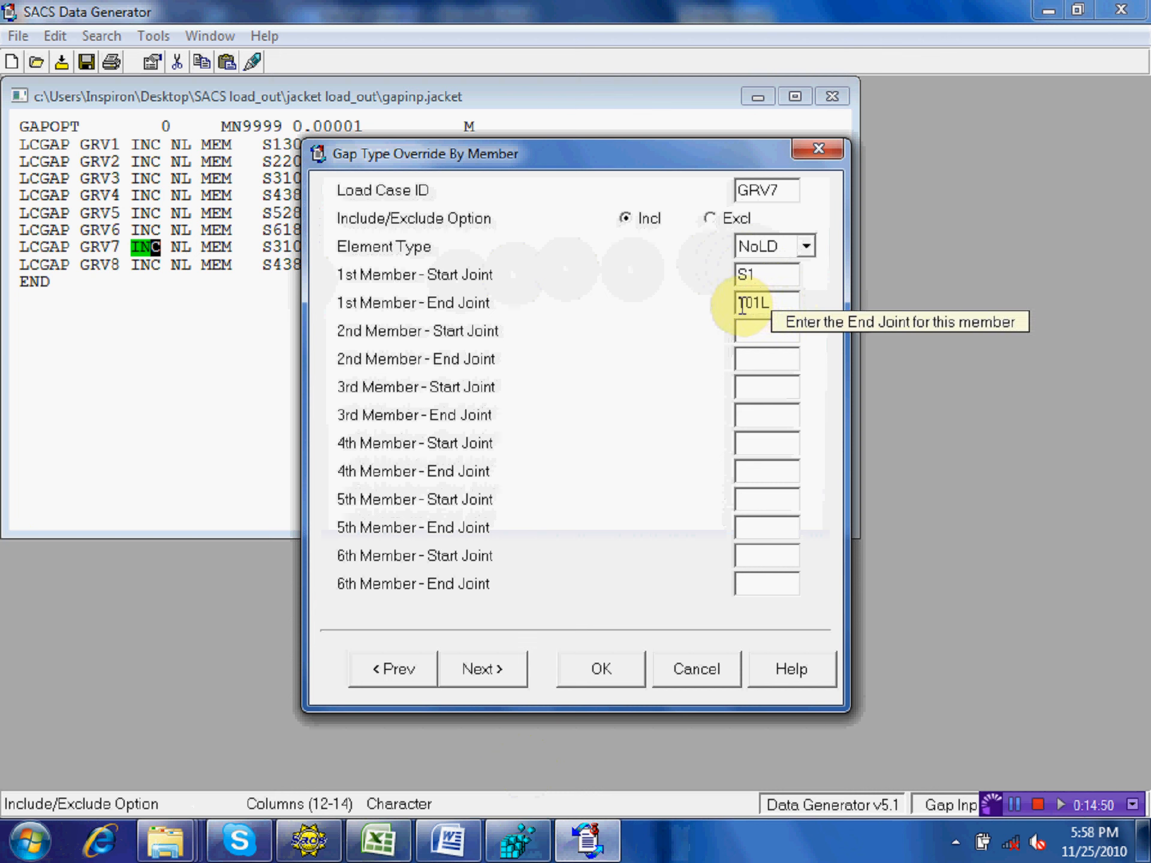
left_click(741, 304)
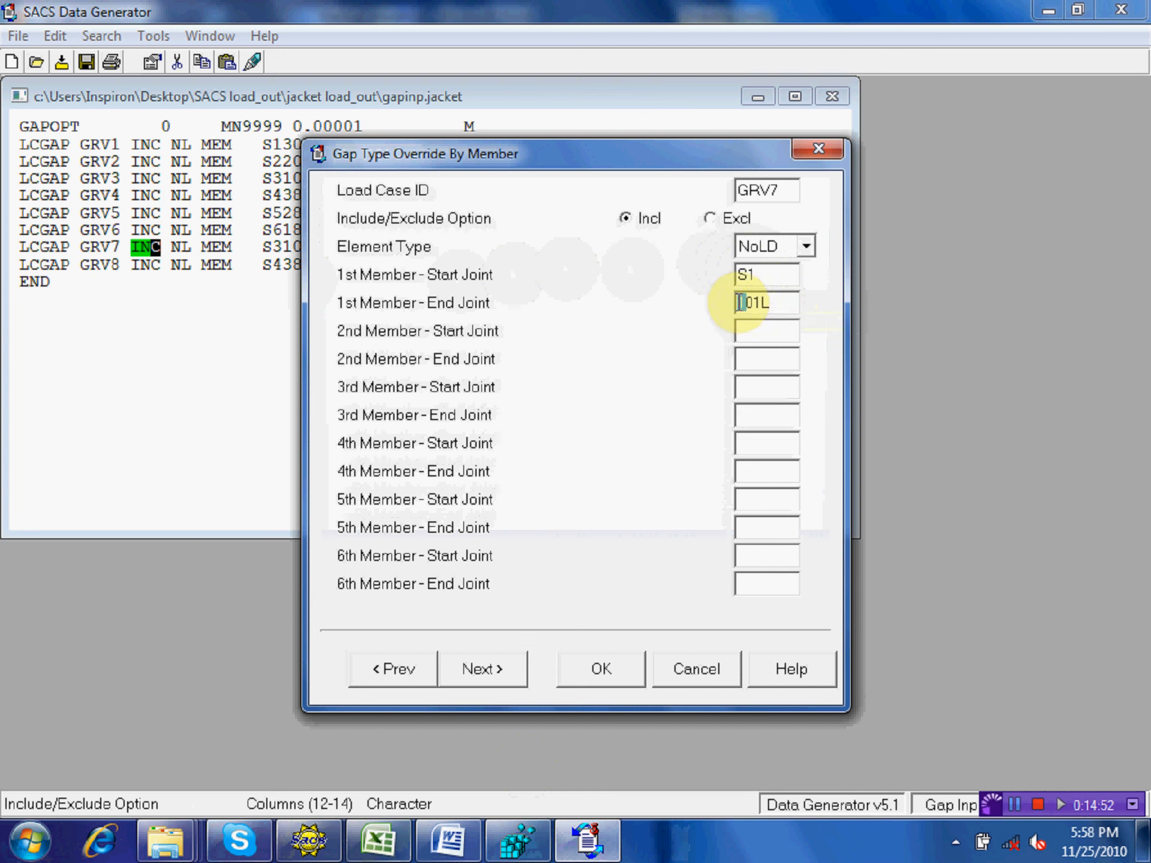
type("3")
- Add a second member from S4 to 381L to the GRV7 override, accept it and save the gap input file
left_click(752, 330)
type("s4")
left_click(758, 358)
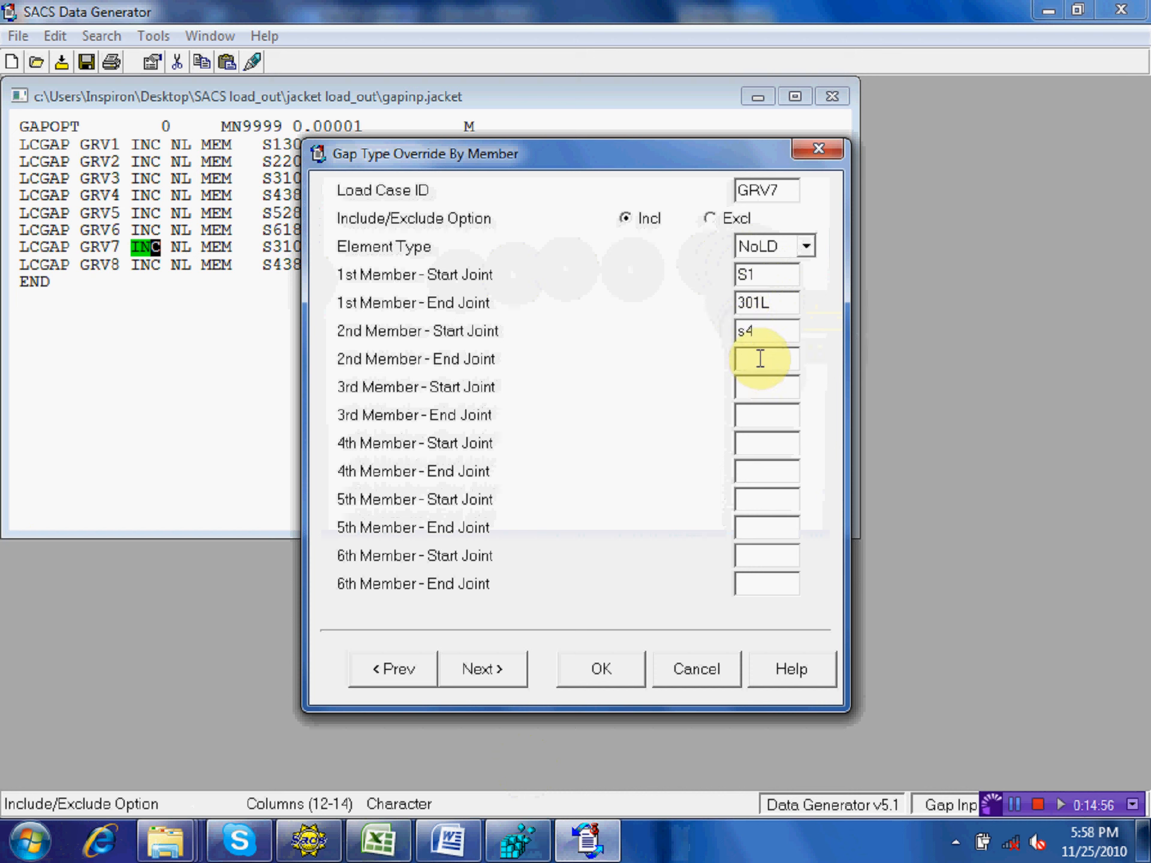
type("381l")
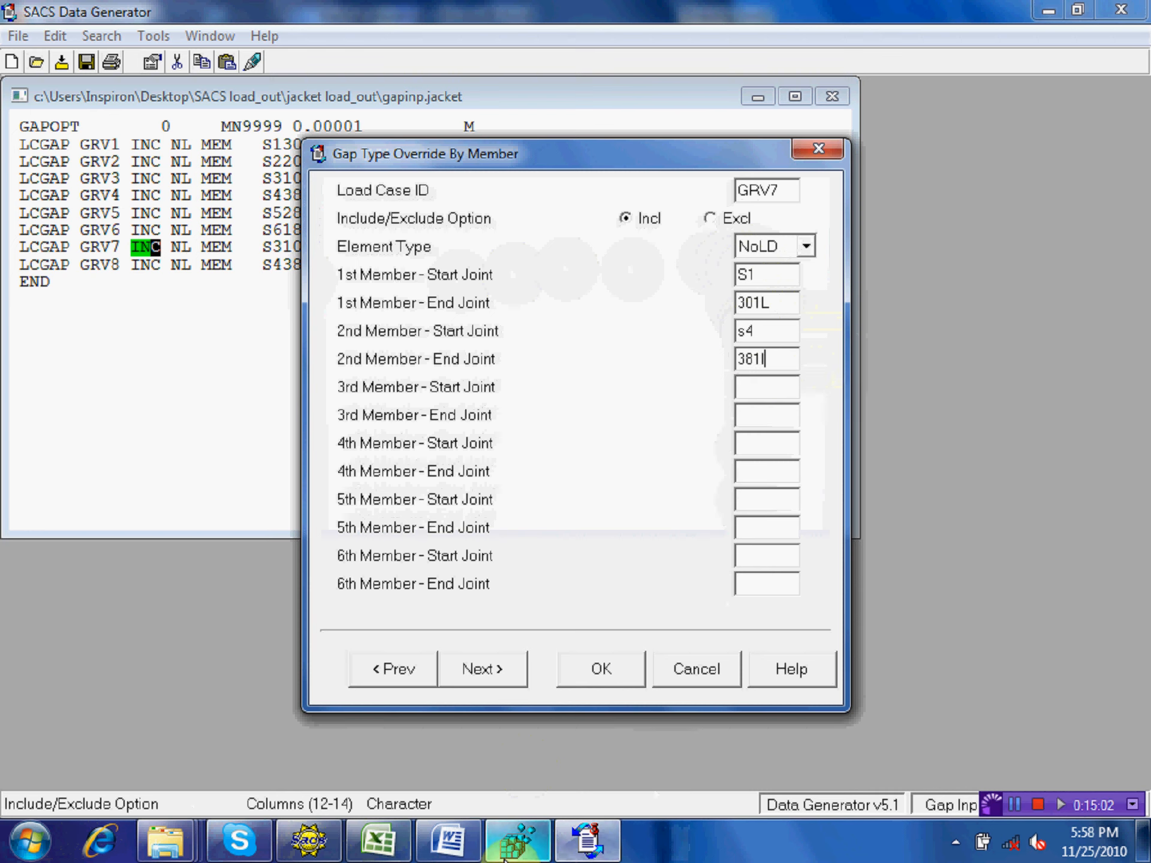
left_click(460, 850)
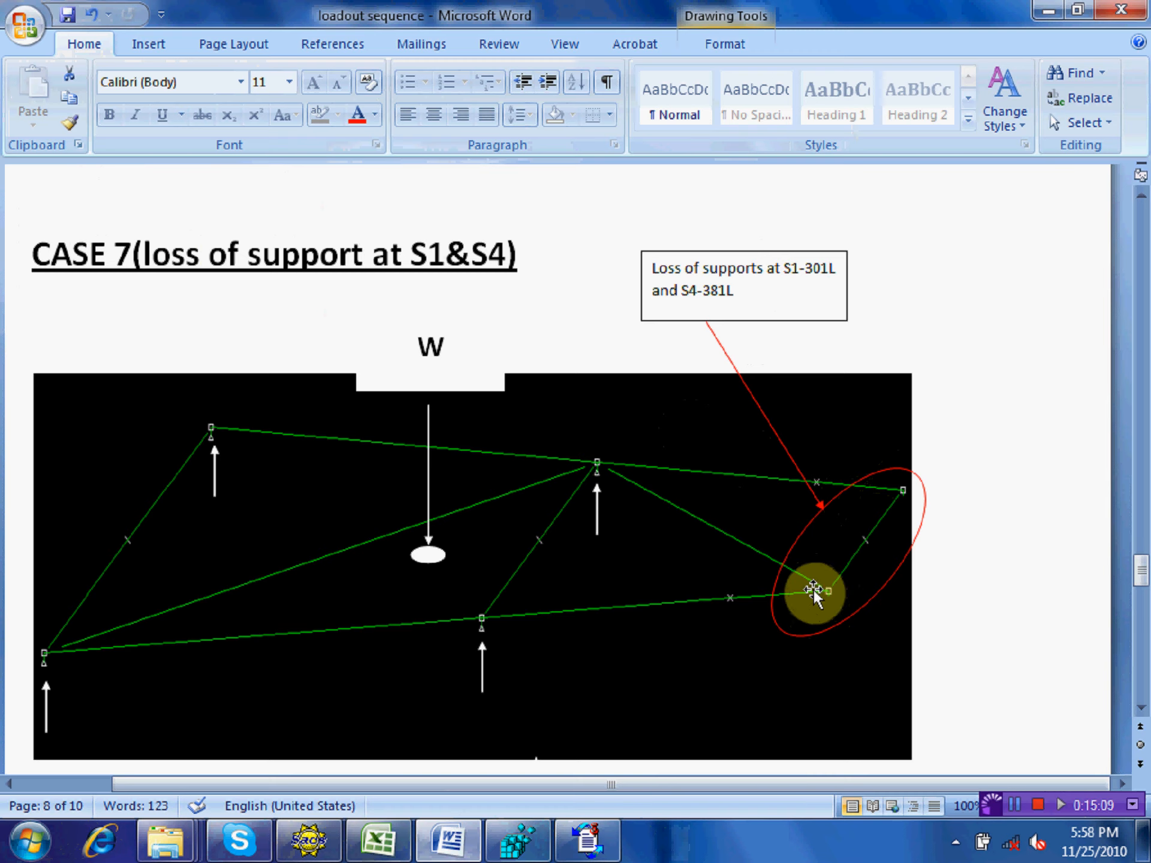
left_click(584, 843)
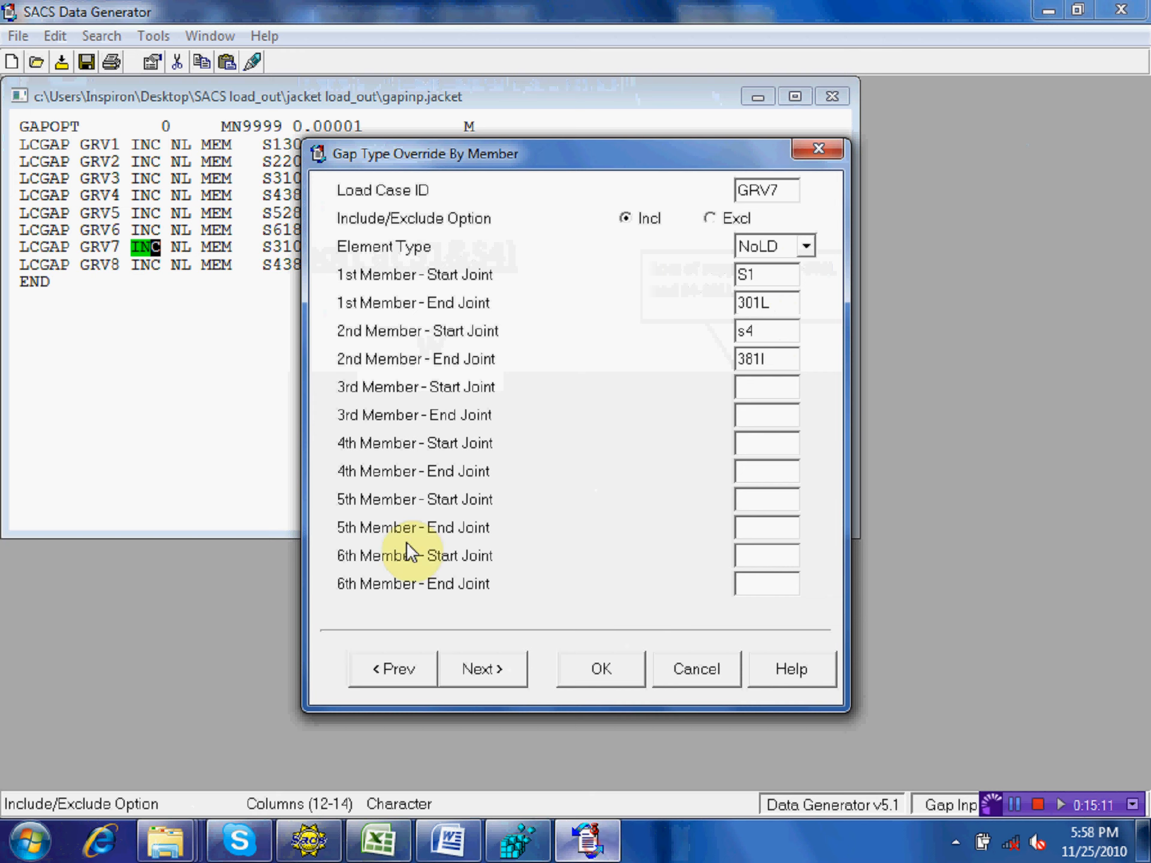
left_click(588, 673)
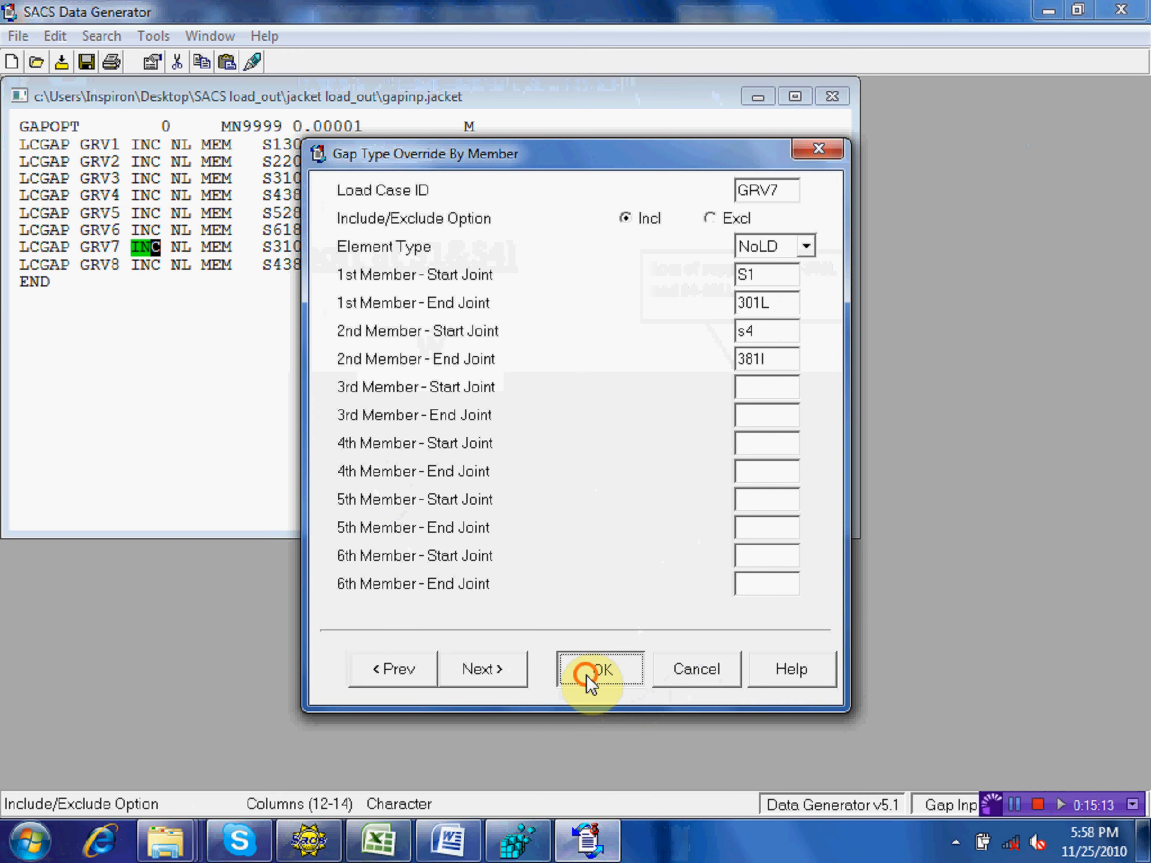
left_click(85, 59)
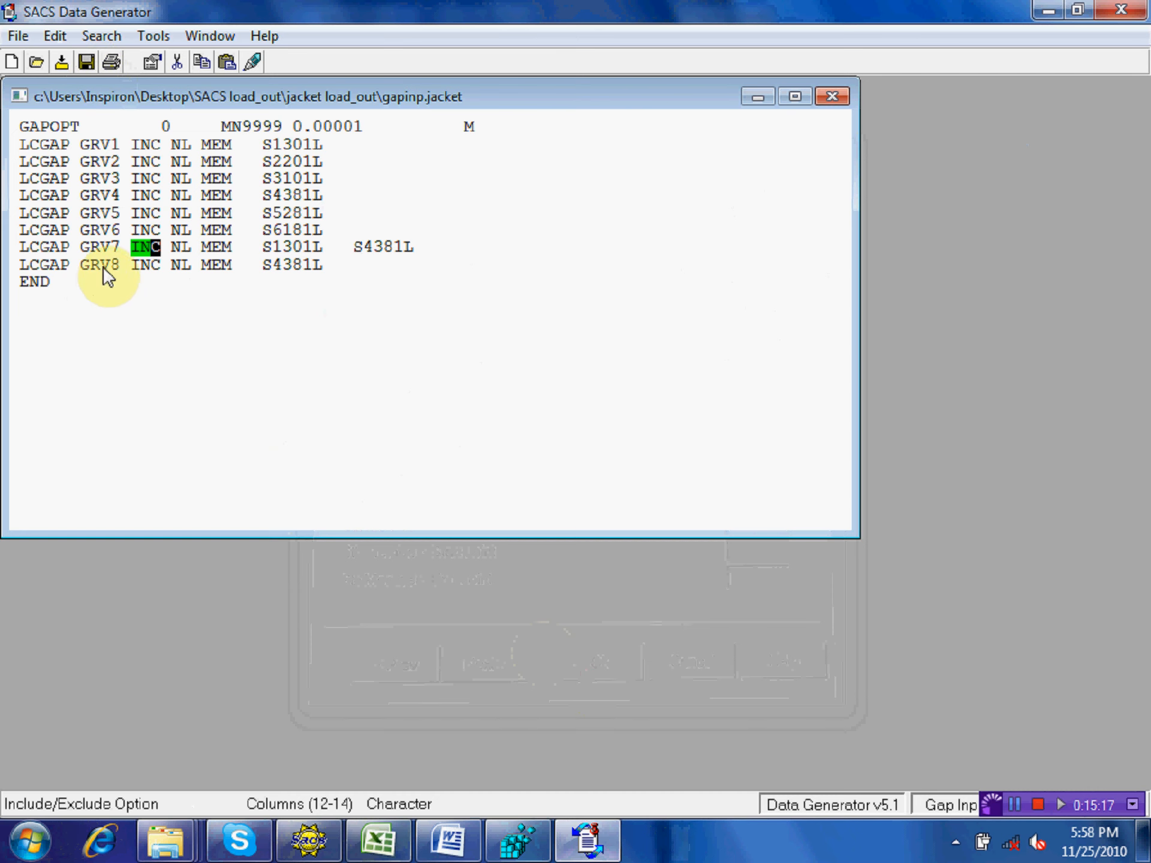
- Following Case 8 in the Word loadout sequence, set the GRV8 override's first member to start joint S2 and end joint 201L
left_click(449, 841)
scroll(478, 620, "down", 12)
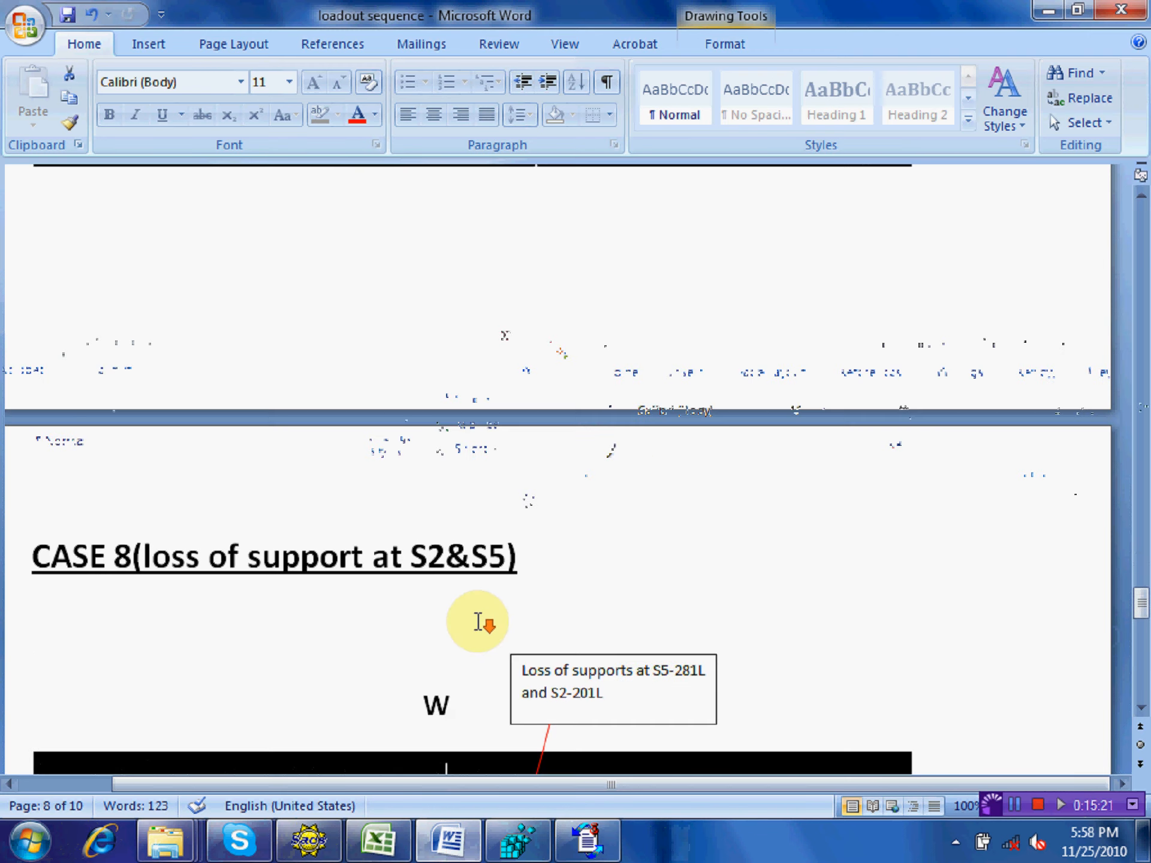
scroll(486, 576, "down", 3)
scroll(575, 360, "down", 6)
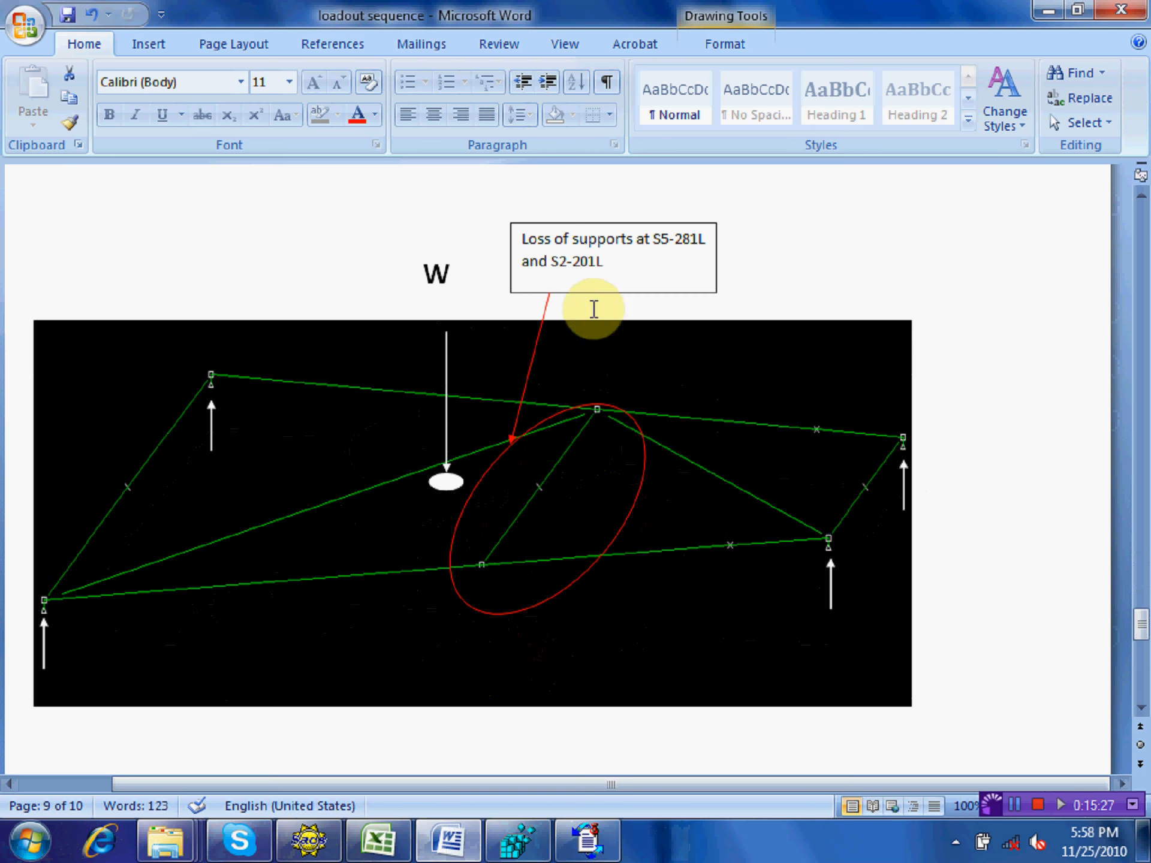
left_click(604, 844)
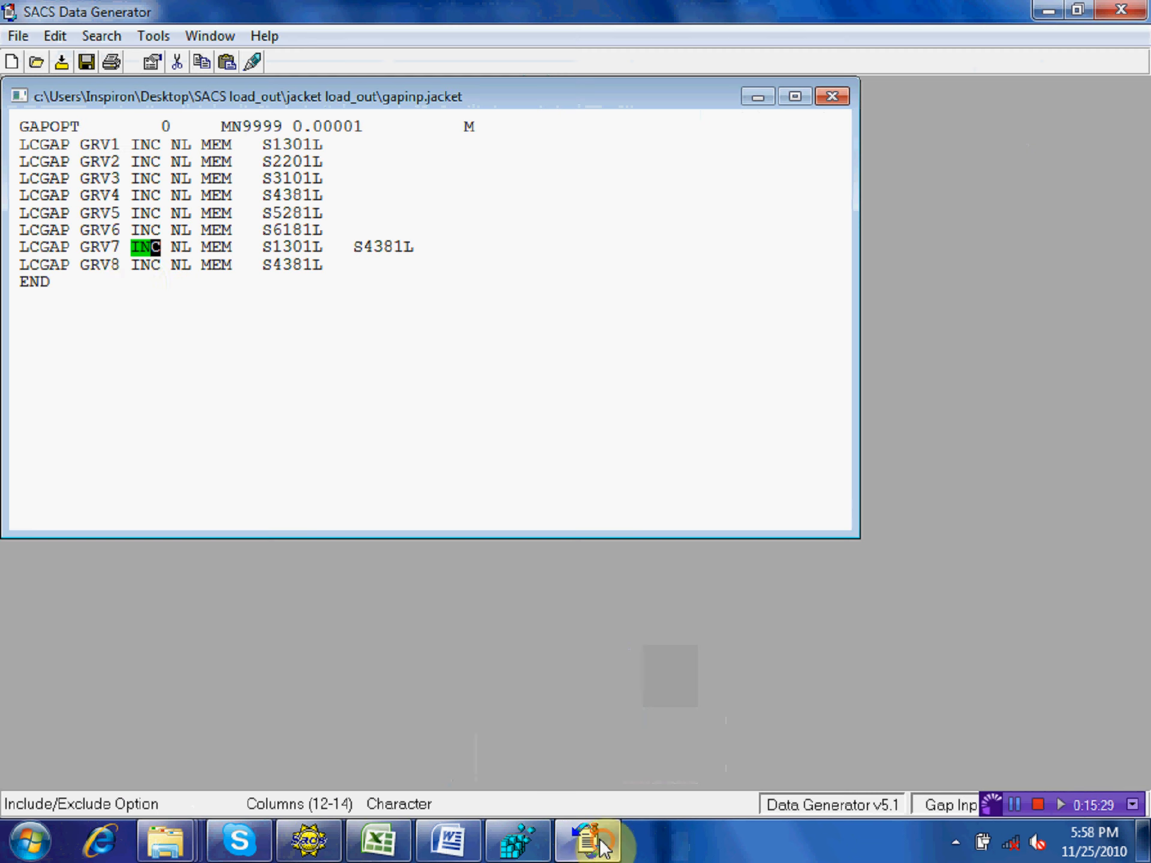
left_click(113, 264)
double_click(113, 262)
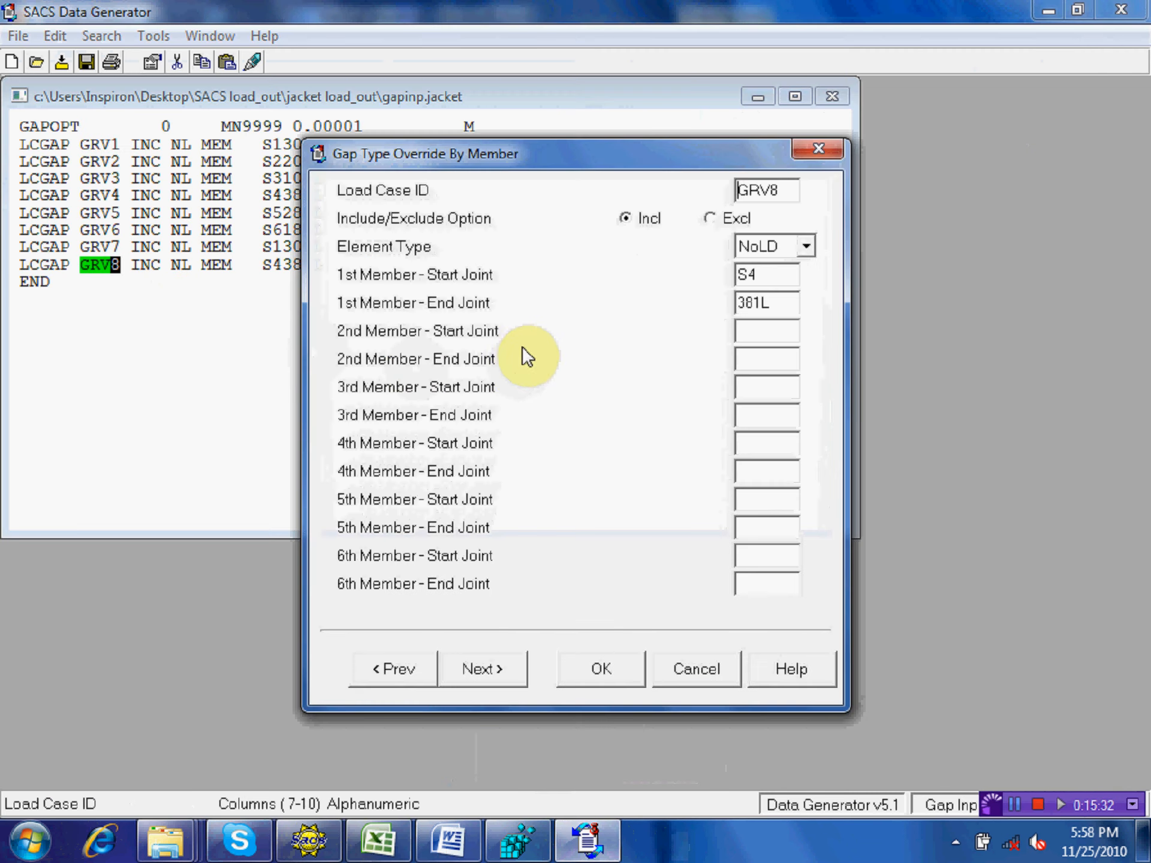
left_click(778, 280)
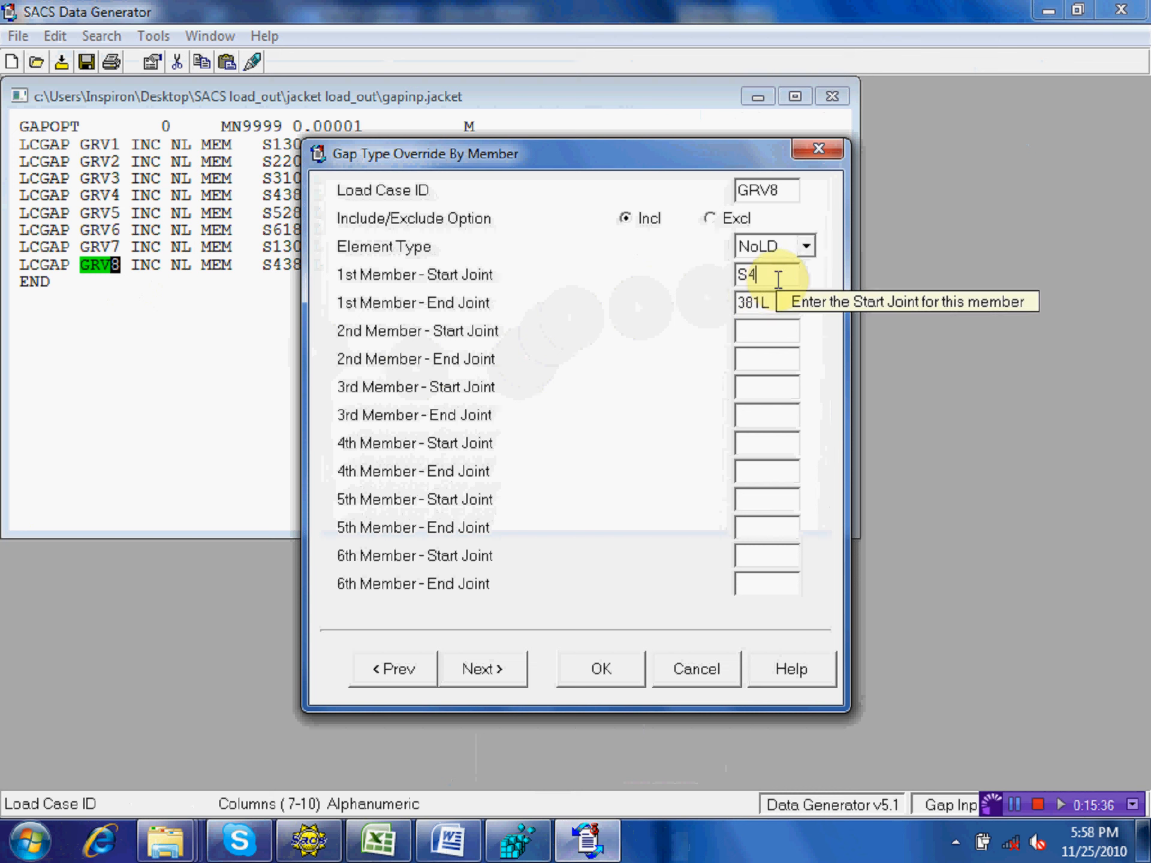
key("BackSpace")
type("2")
key("Tab")
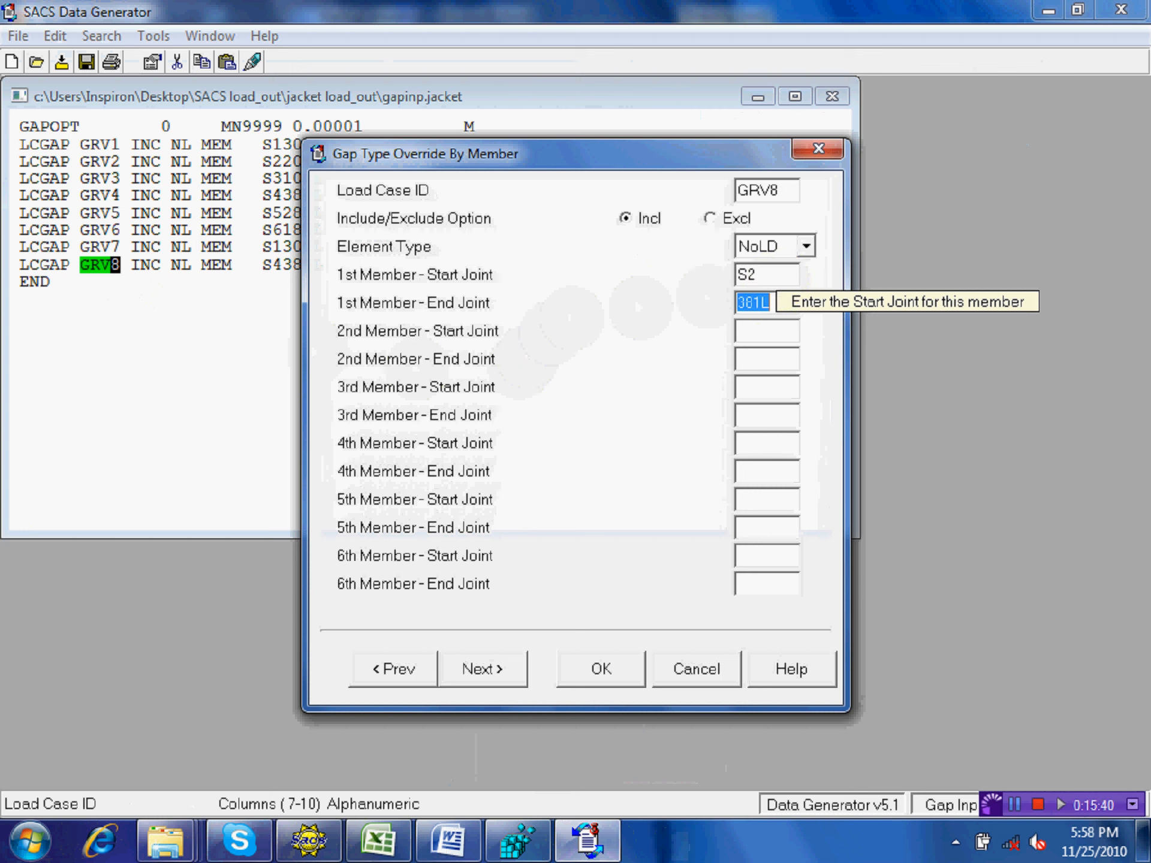
type("201l")
- Add a second member from S5 to 281L to the GRV8 override, accept it and save the gap input file
key("Tab")
type("s5")
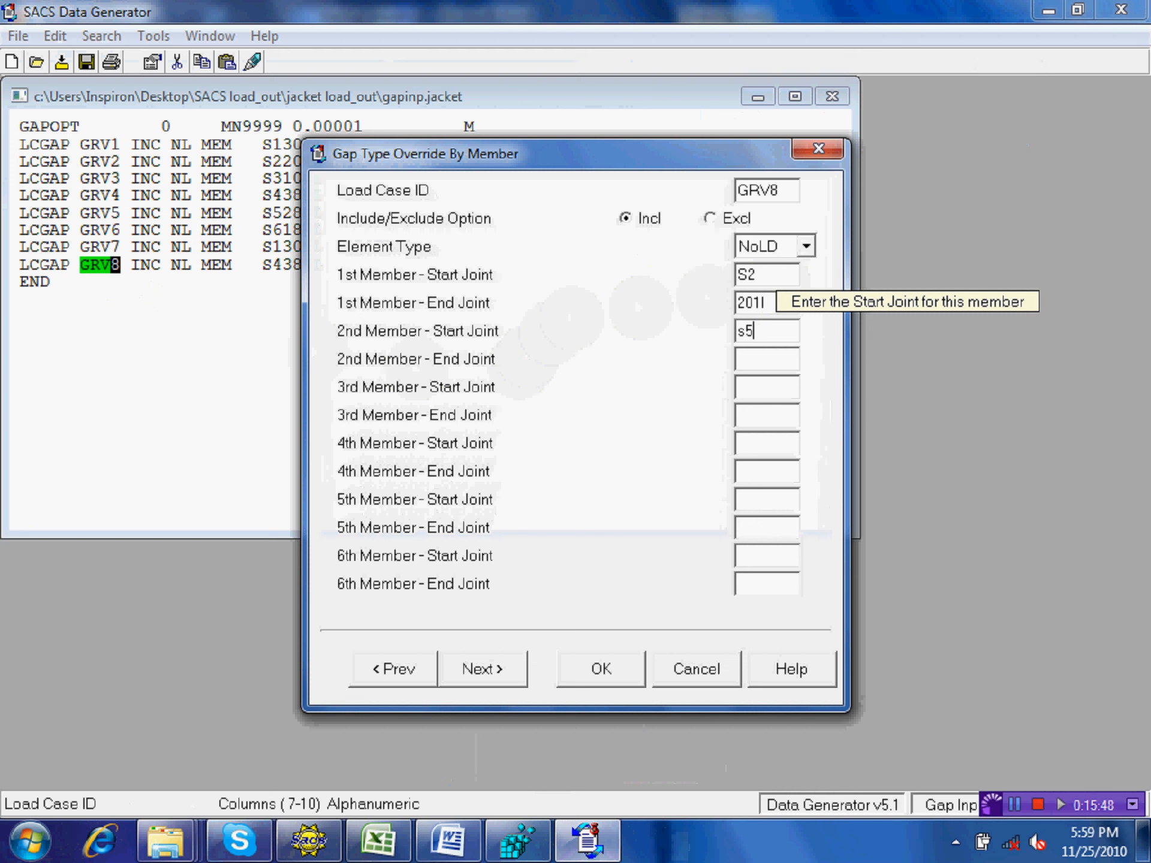
key("Tab")
type("281l")
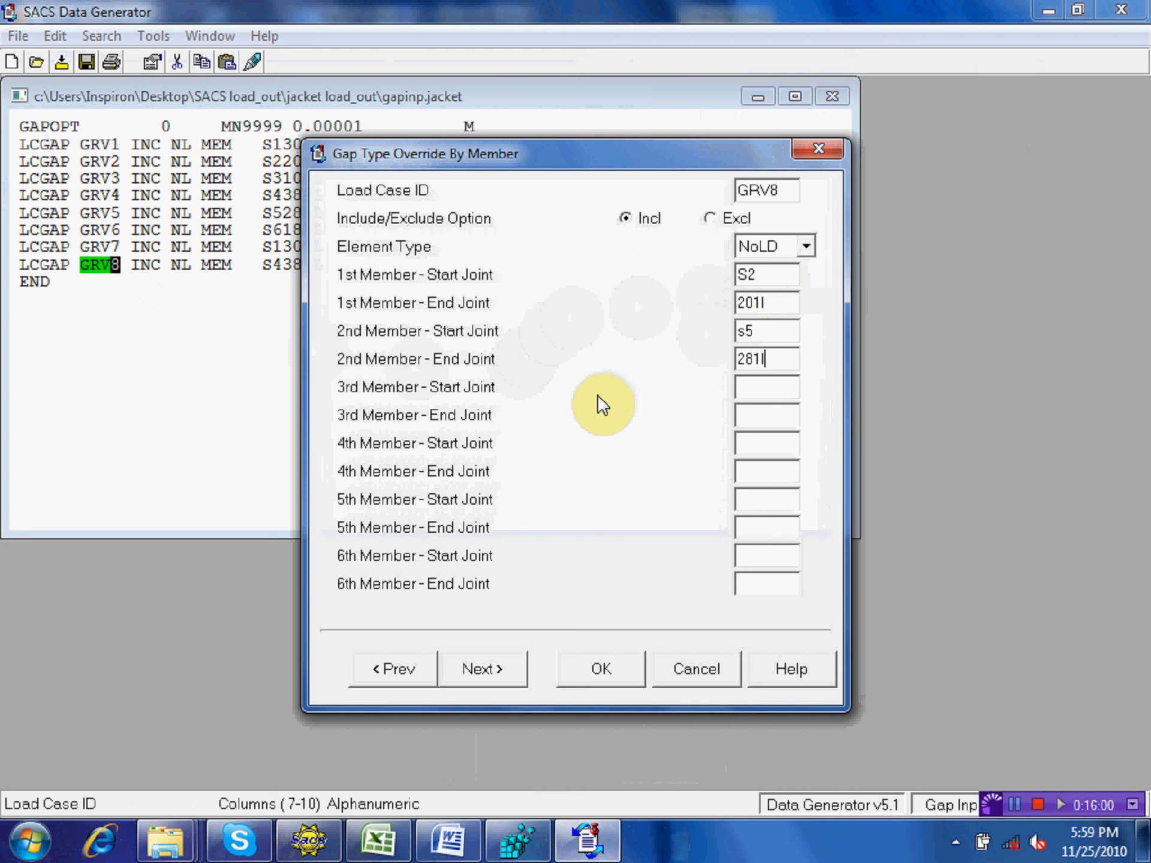
left_click(599, 671)
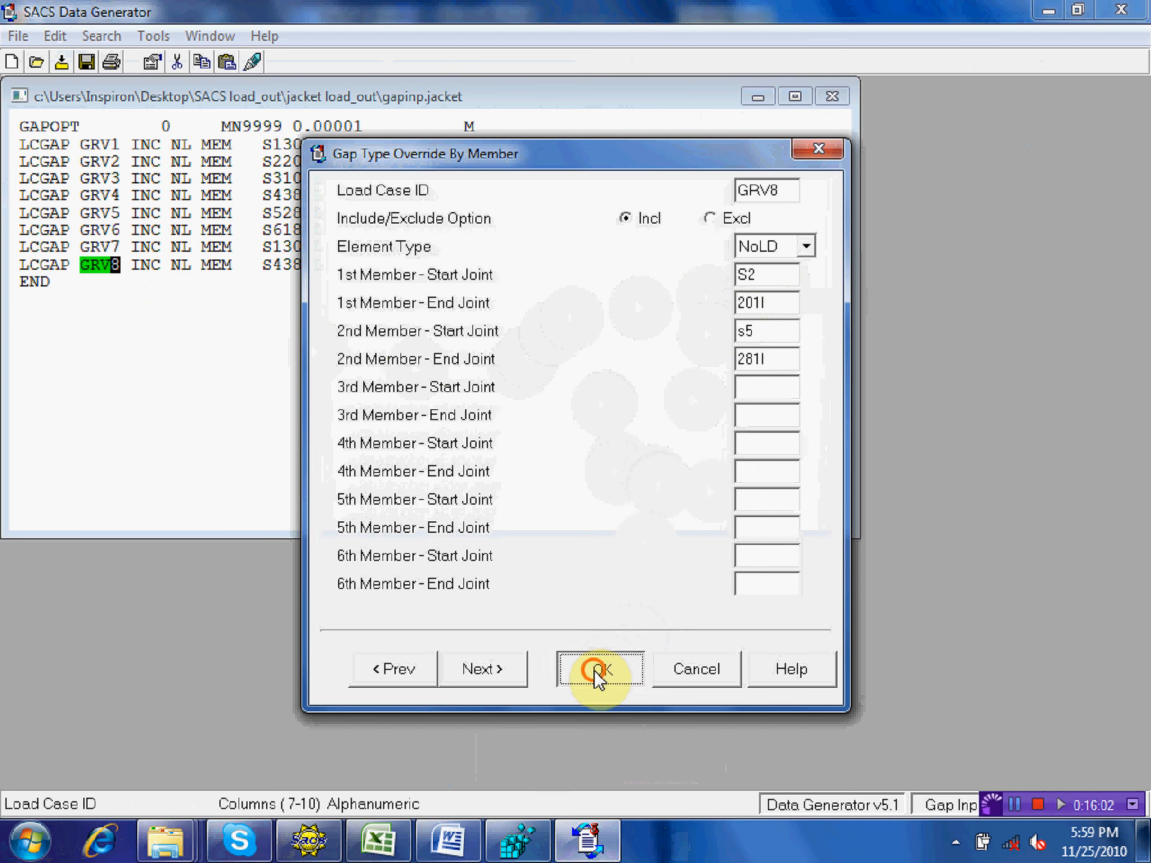
left_click(87, 62)
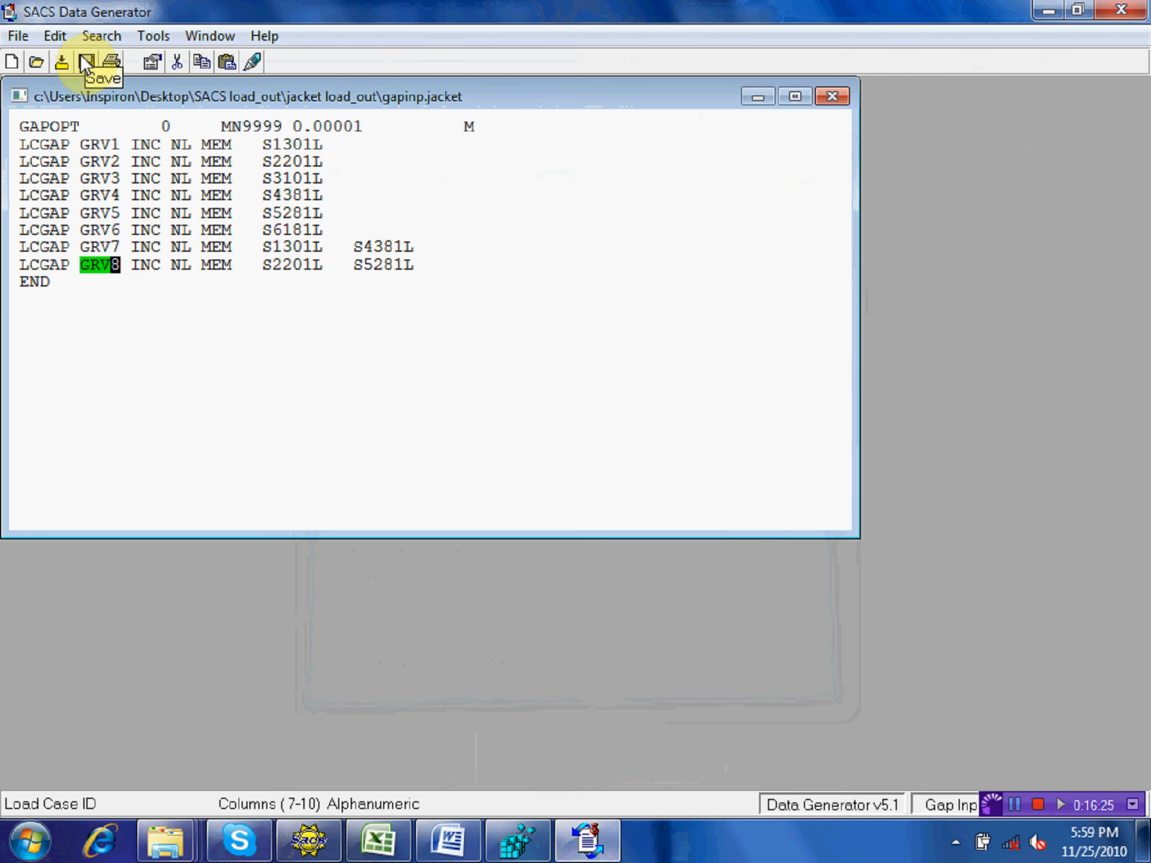
- Clear away the Data Generator, Word and PrecedePro windows to return to the SACS Executive
left_click(1121, 10)
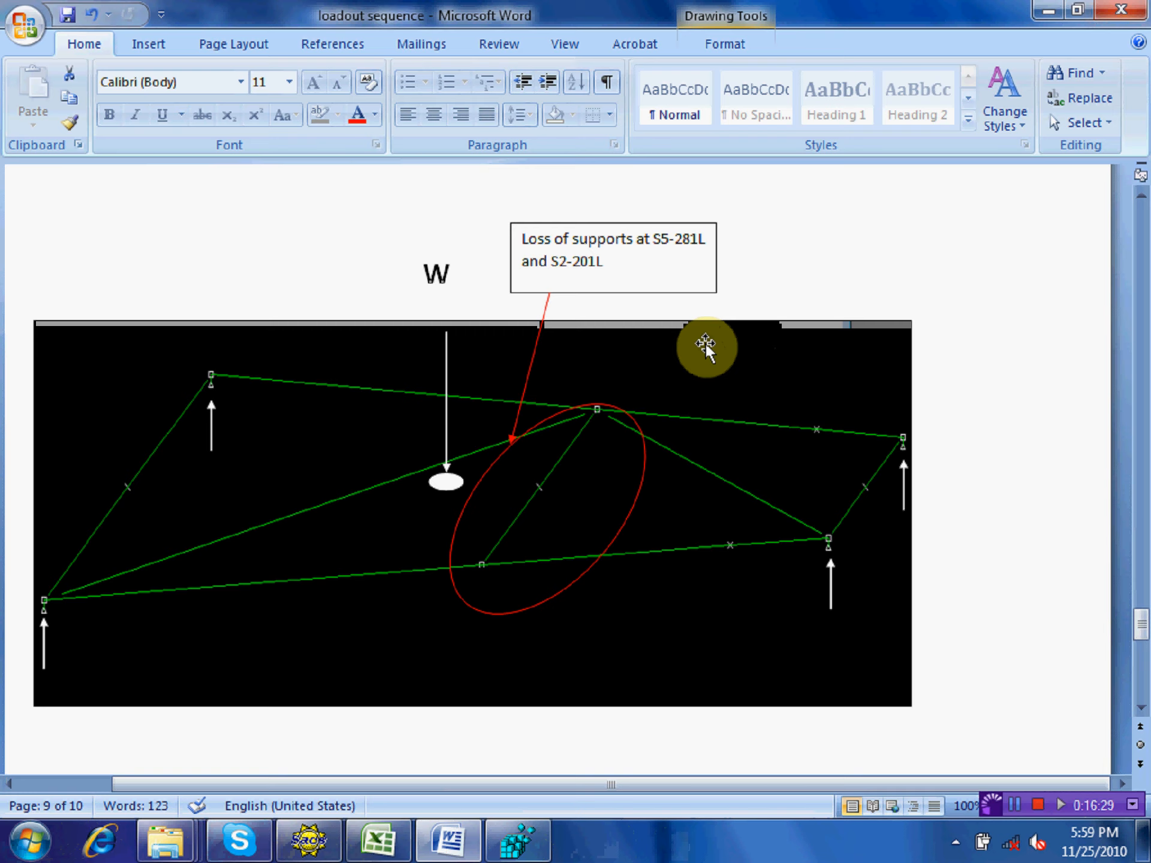
left_click(1048, 12)
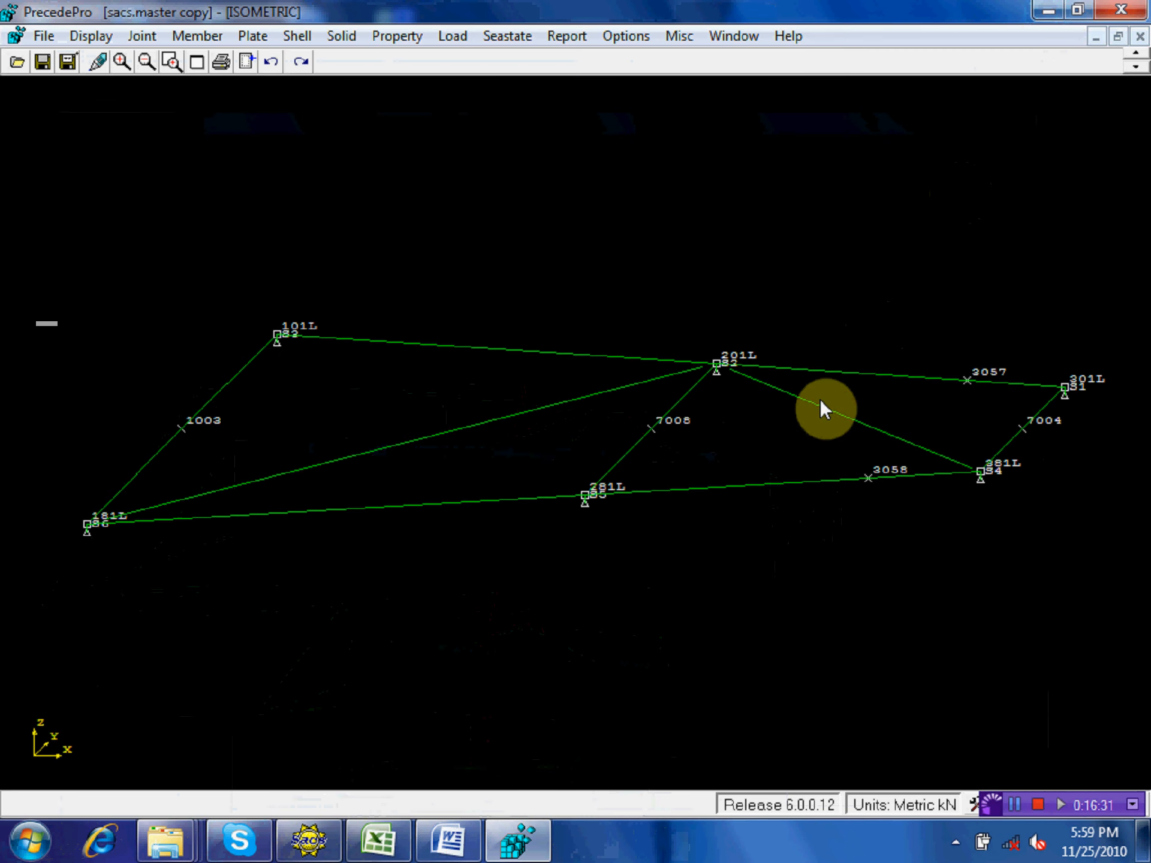
left_click(1124, 10)
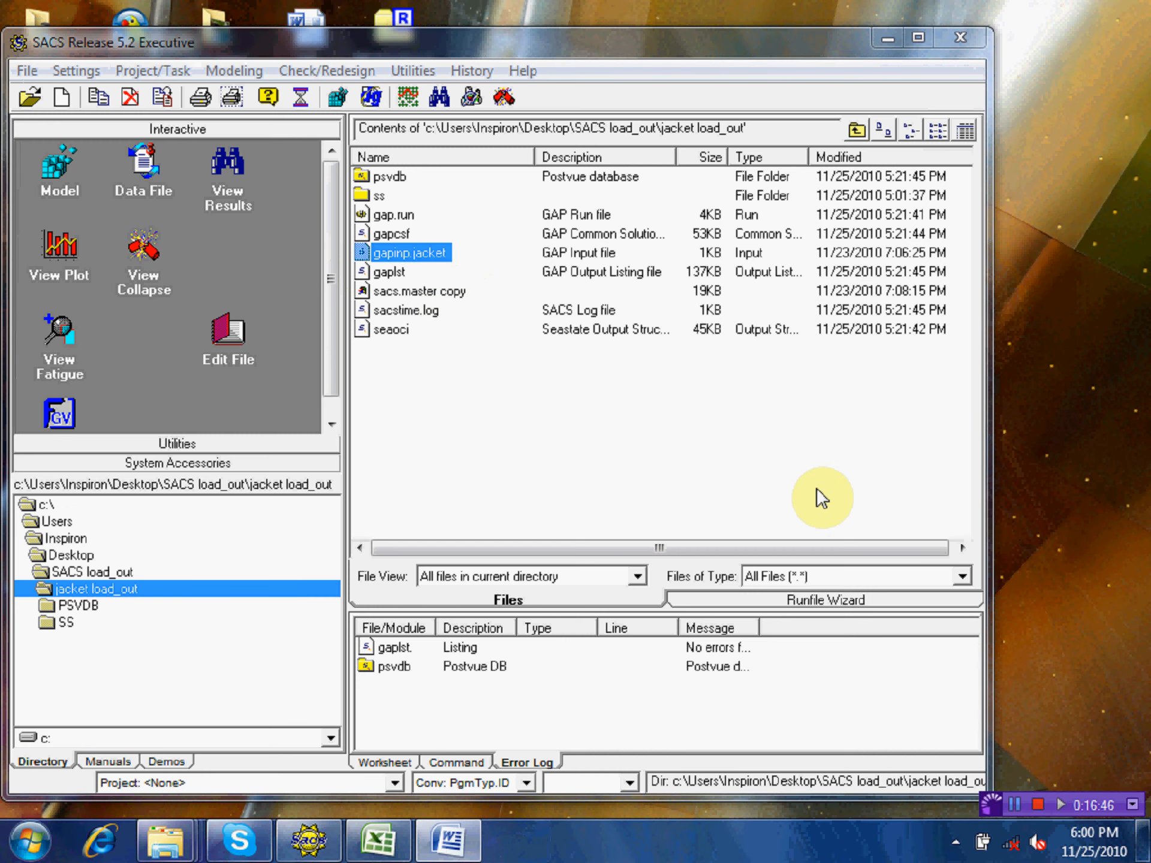
- Reset the runfile wizard and restart the Linear Static Analysis with Gap Element setup using sacs.master copy as the SACS input file
left_click(840, 603)
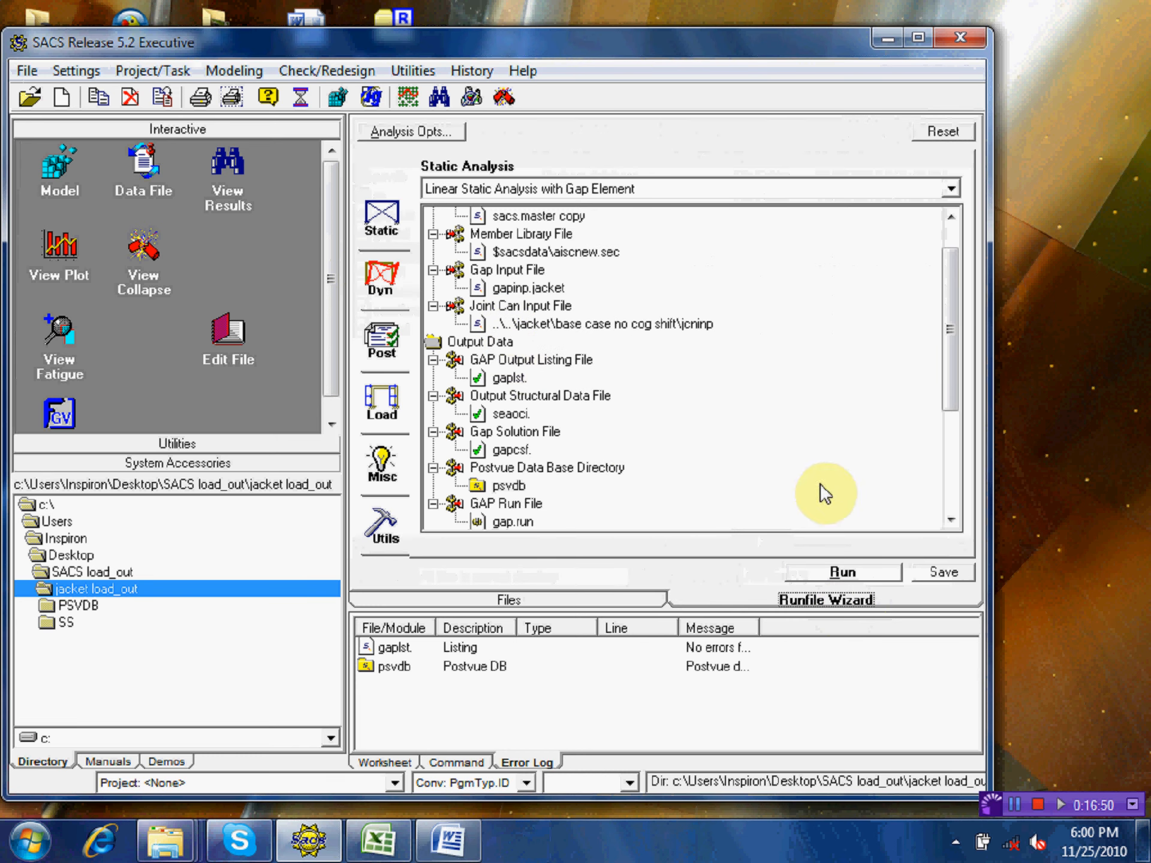
left_click(943, 132)
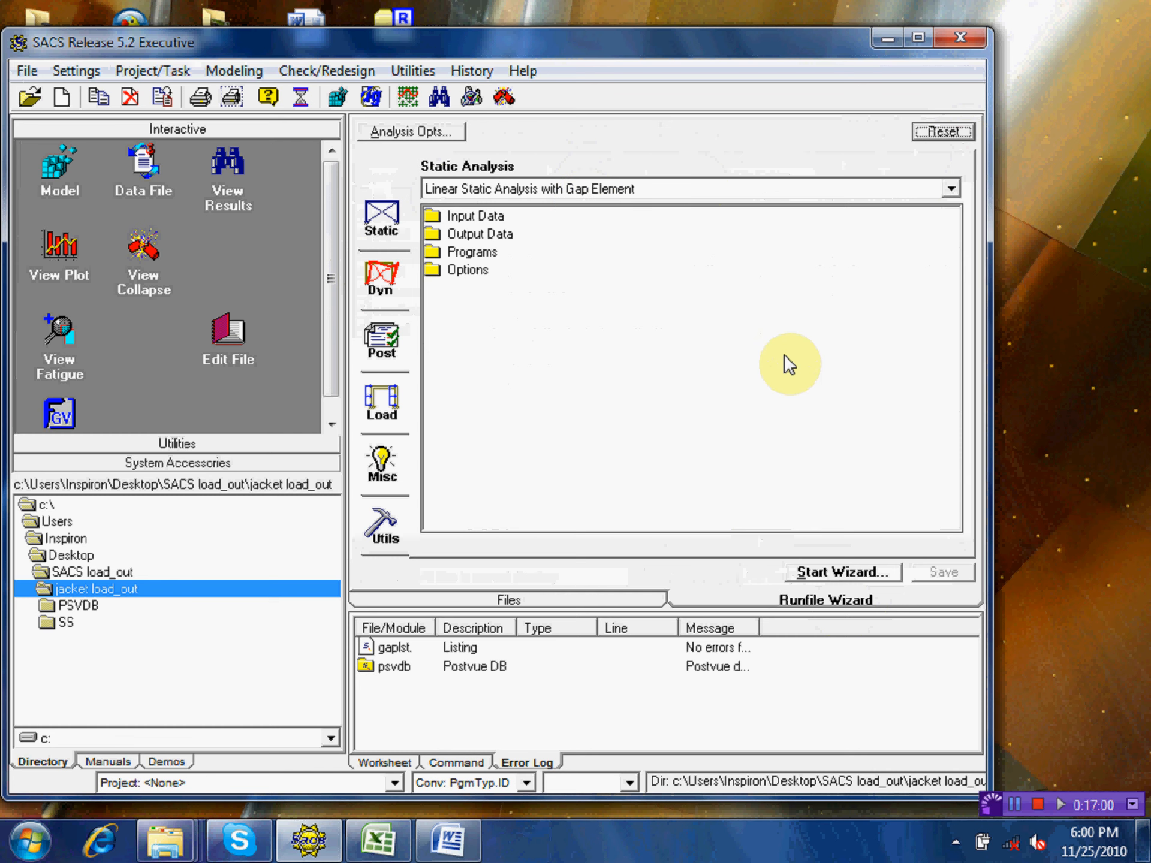
left_click(851, 570)
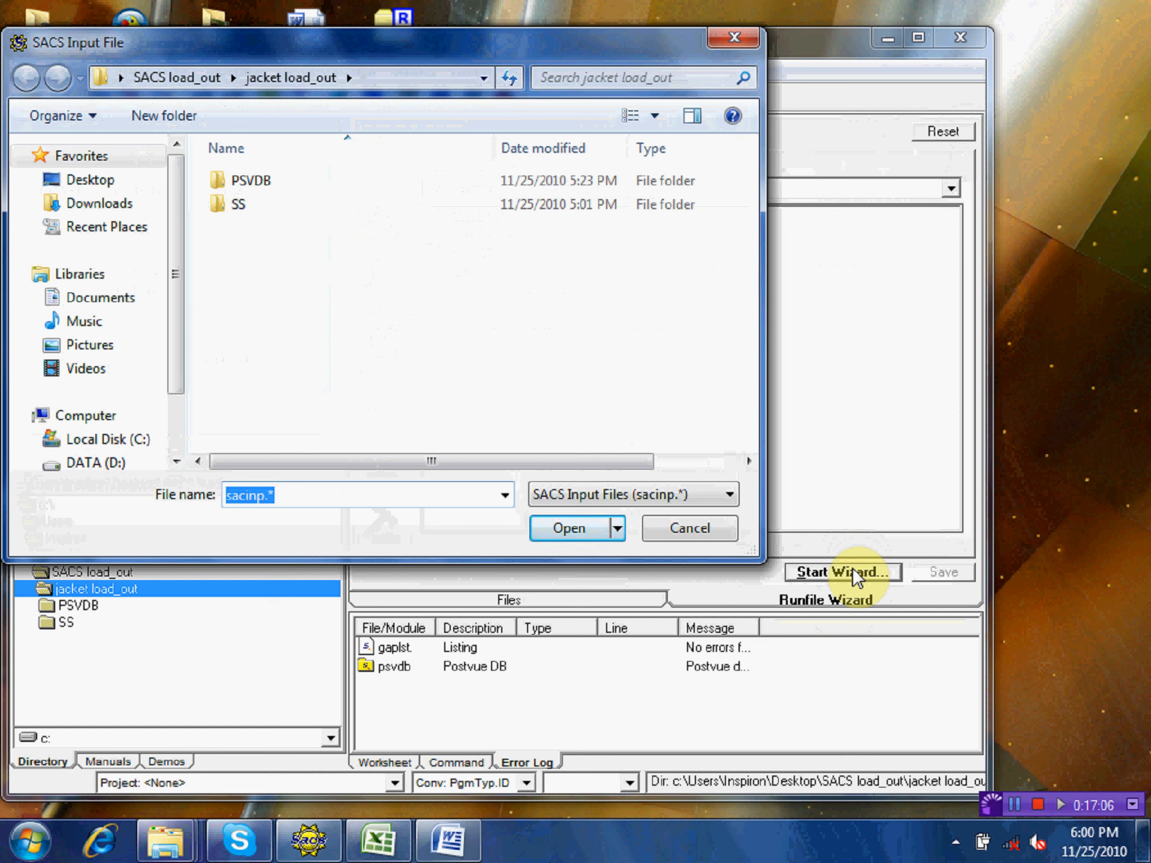
left_click(726, 499)
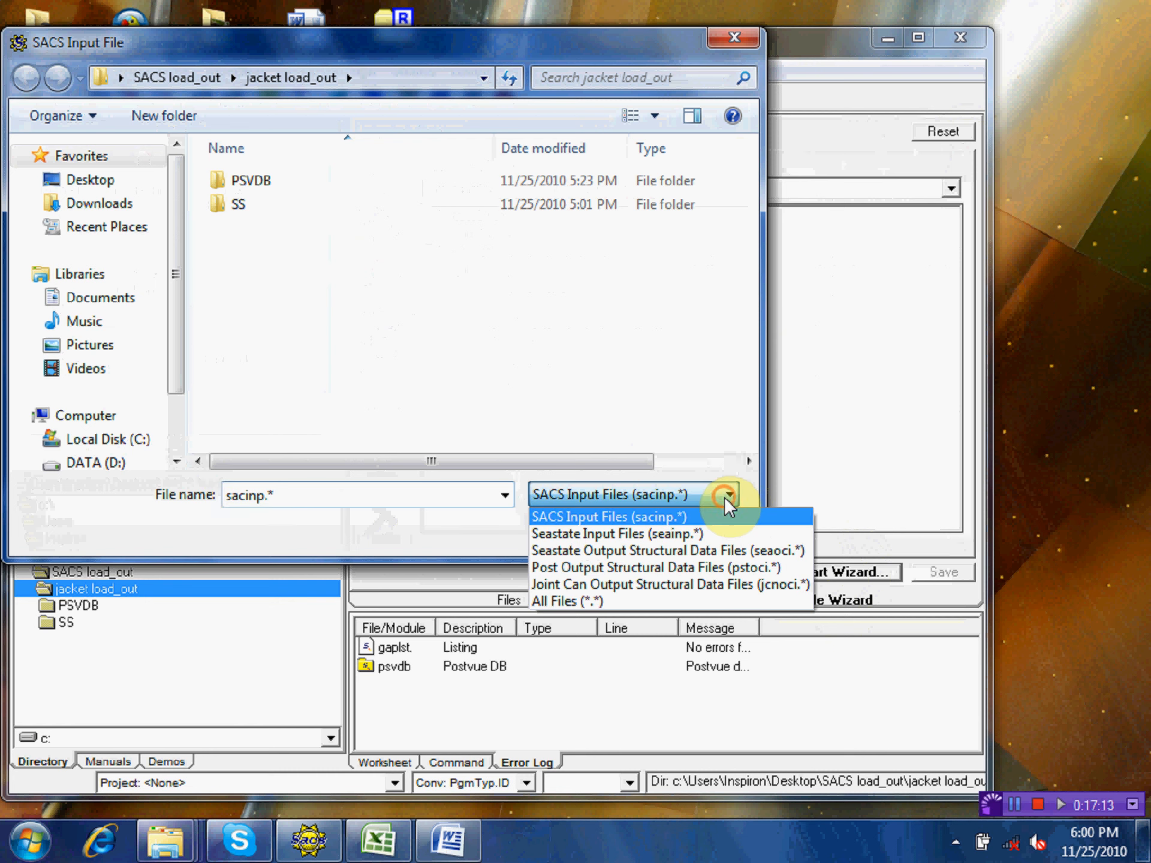
left_click(660, 599)
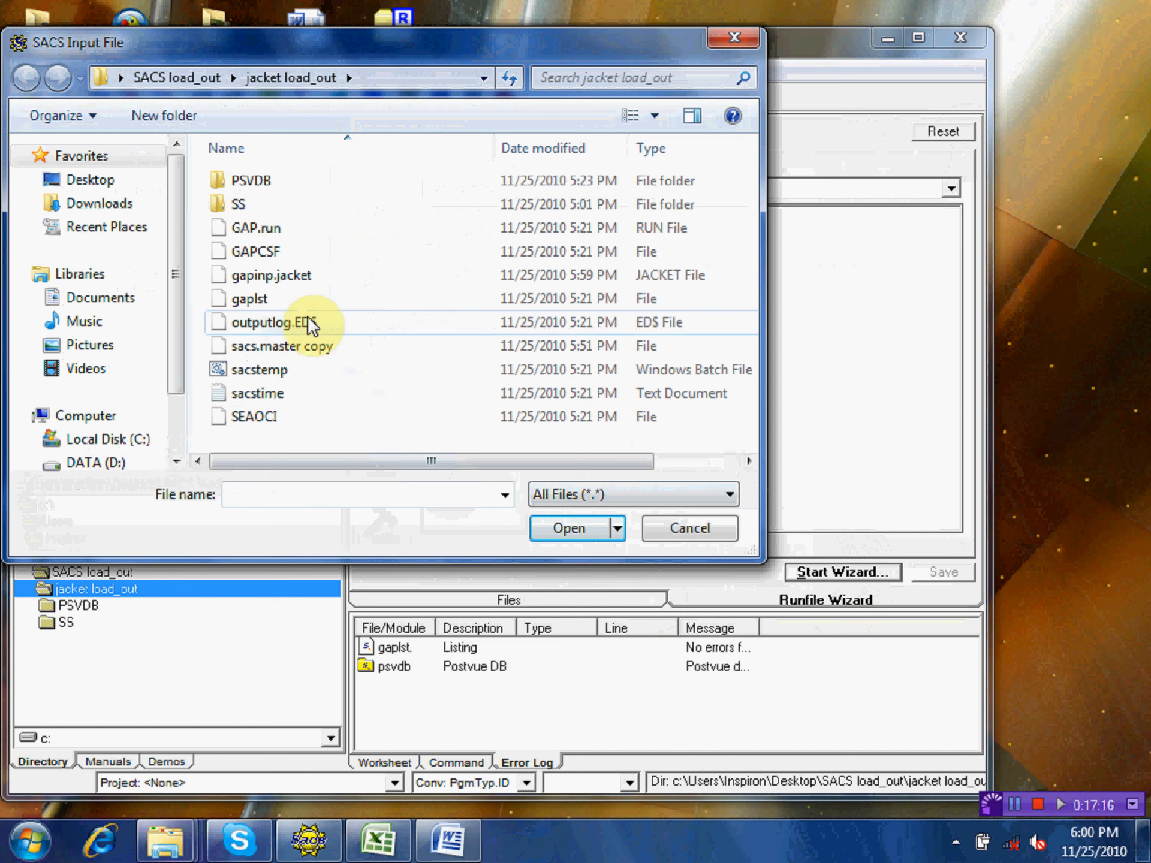
left_click(317, 347)
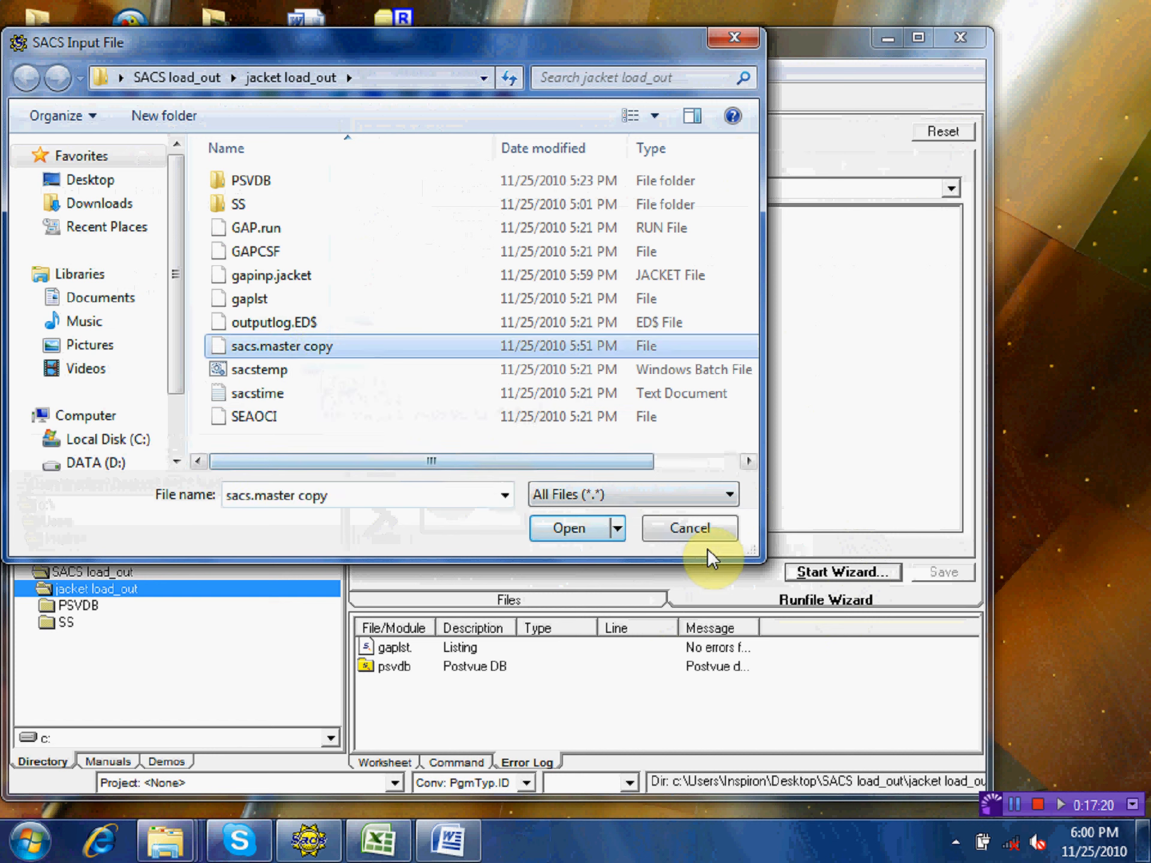
left_click(581, 522)
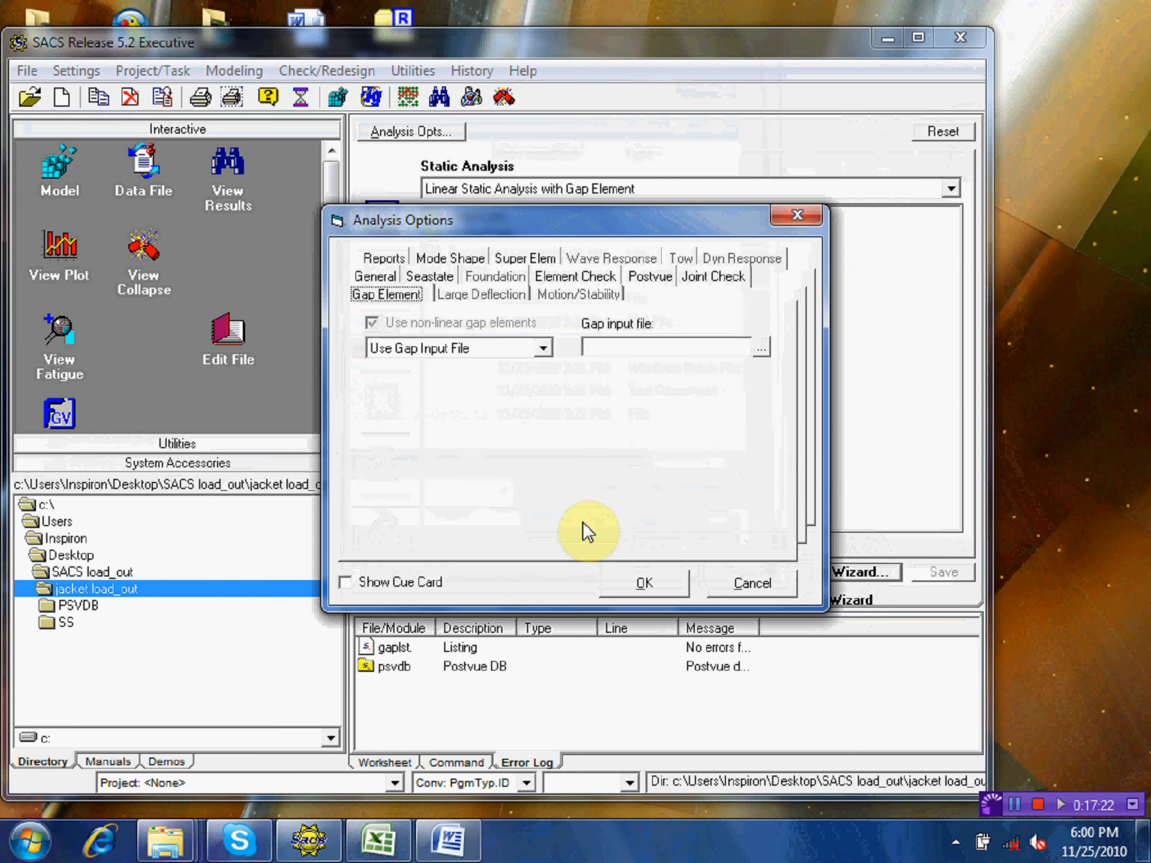
- Assign gapinp.jacket as the gap input file in the analysis options
left_click(759, 344)
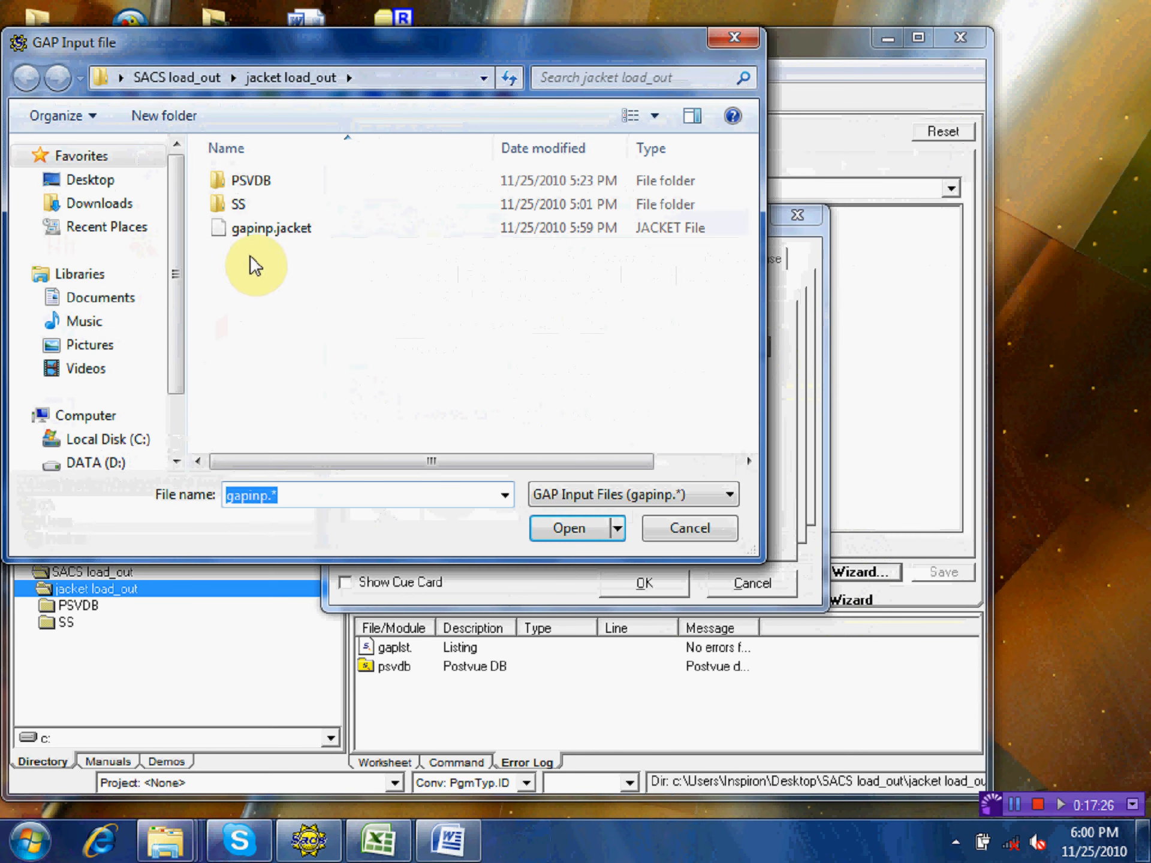
left_click(260, 228)
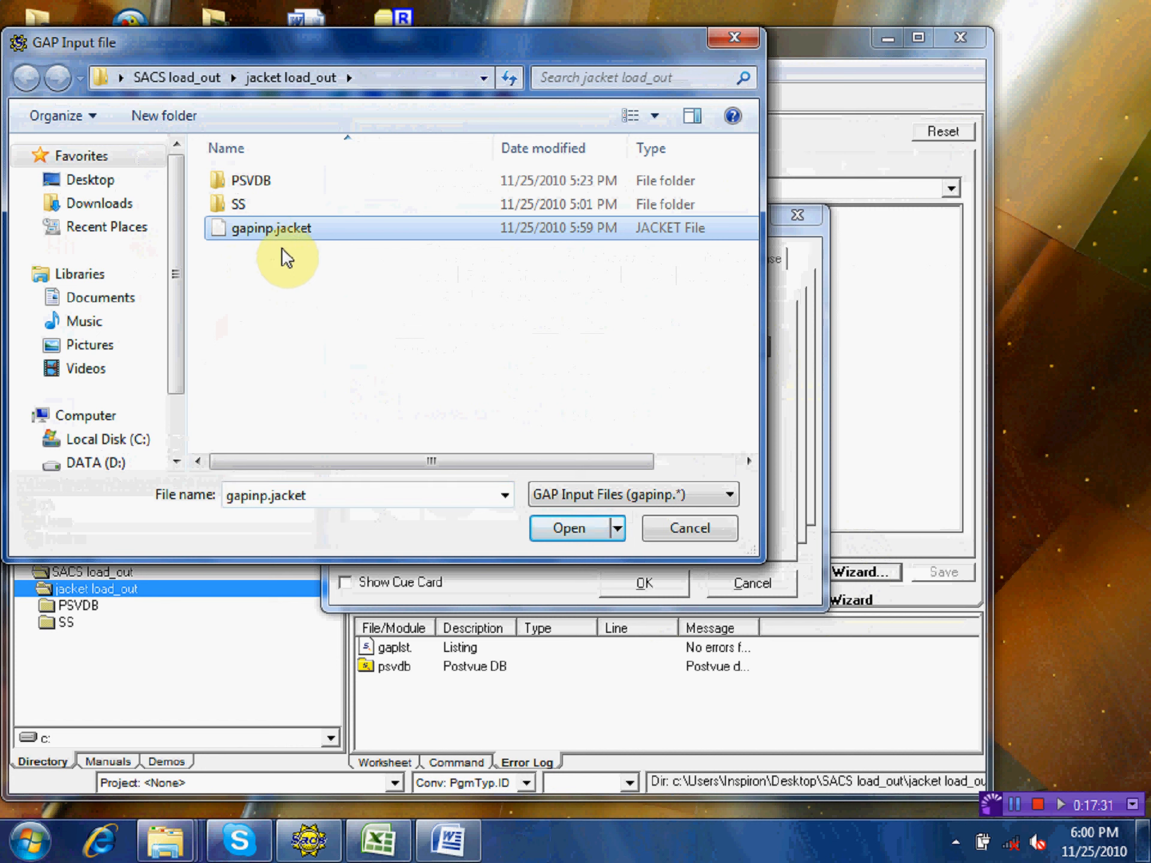
left_click(560, 530)
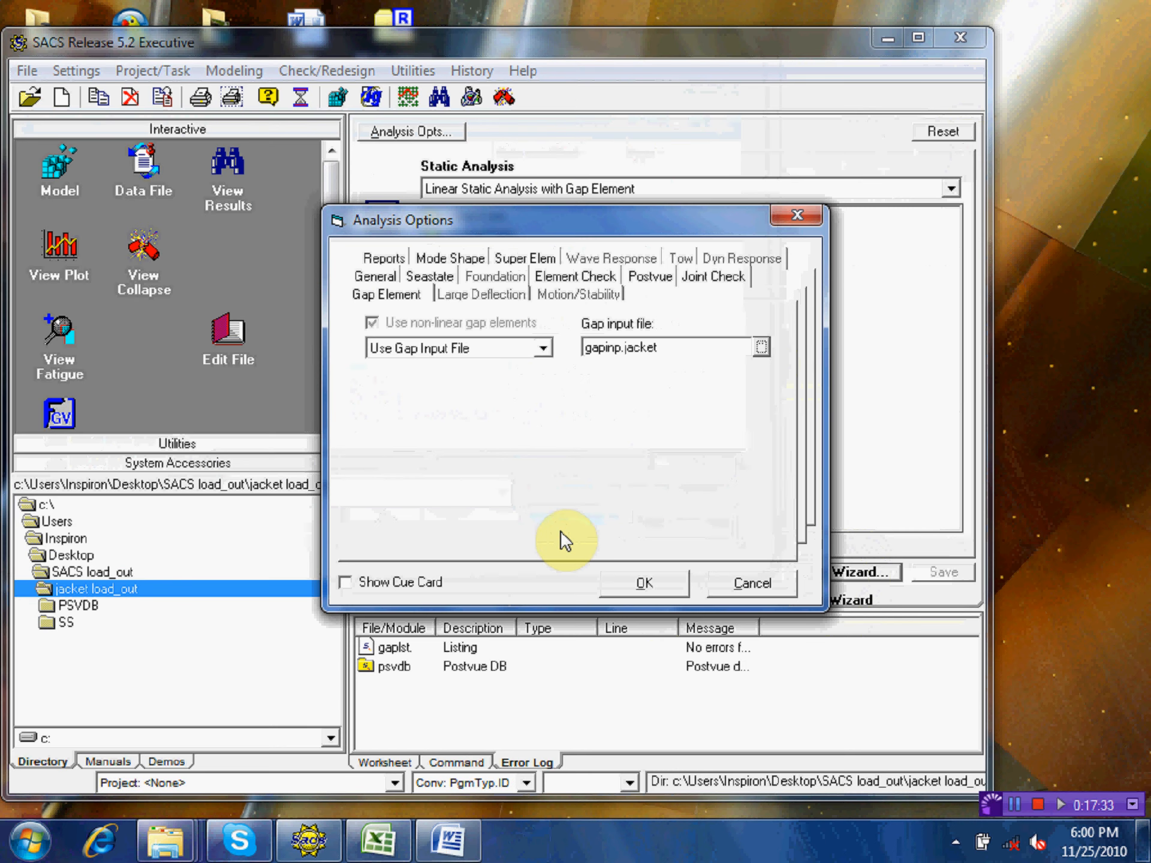
- Enable creation of the Postvue database psvdb, accept the analysis options and run the gap analysis
left_click(655, 276)
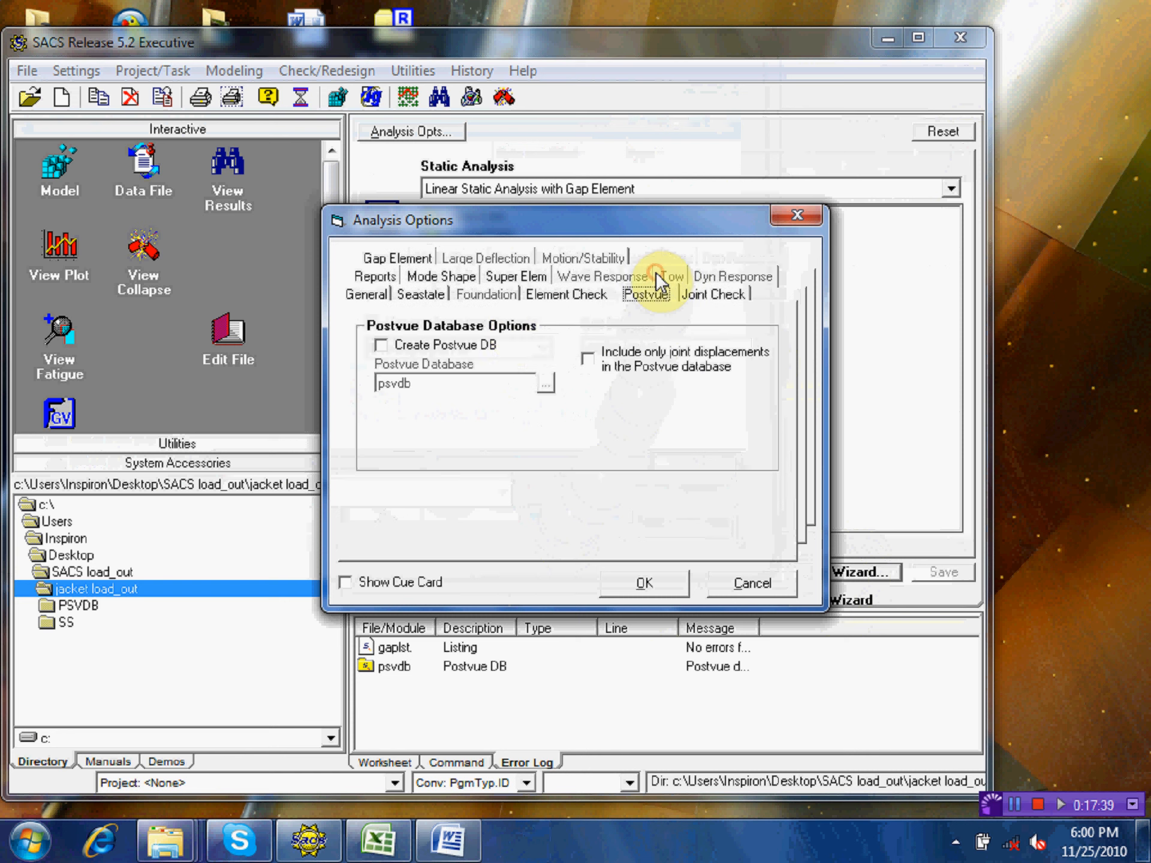
left_click(382, 348)
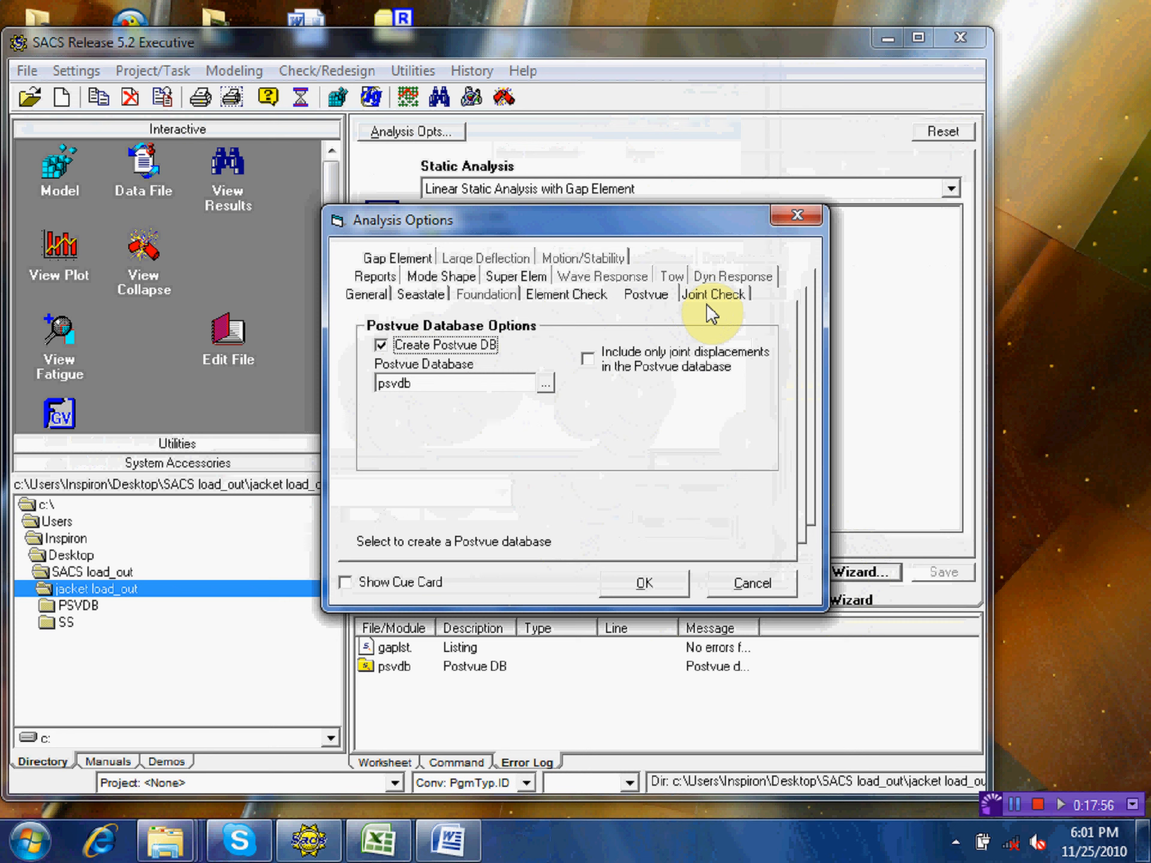
left_click(665, 580)
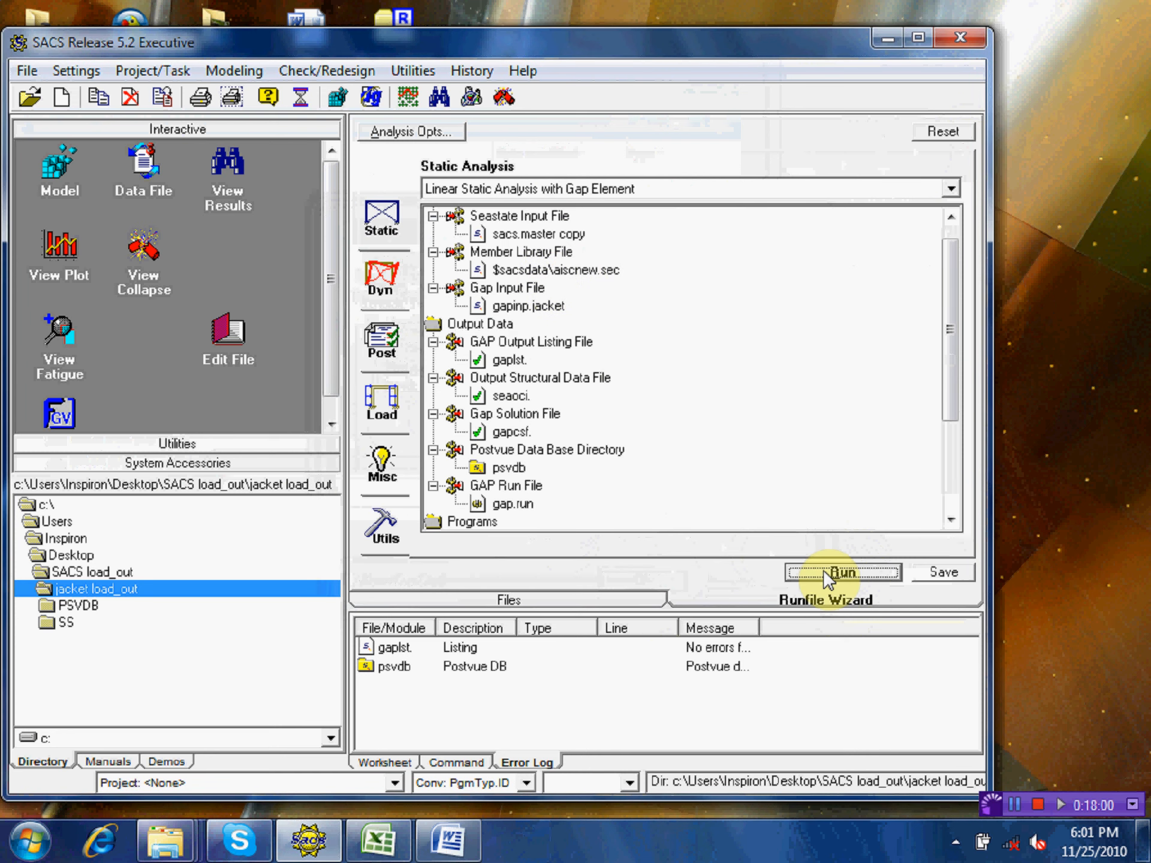
left_click(827, 573)
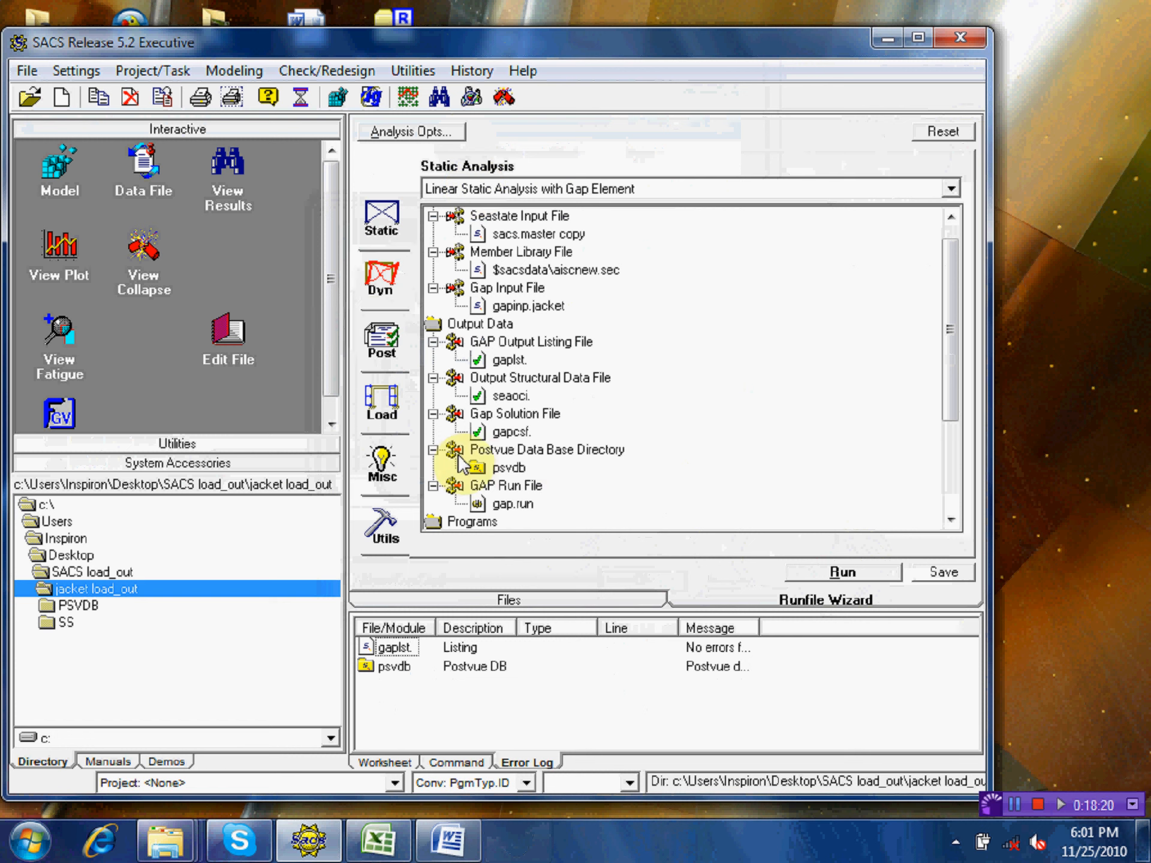
- Open the psvdb results in Postvue and turn off disconnected joints and plates in the display selection settings
double_click(401, 667)
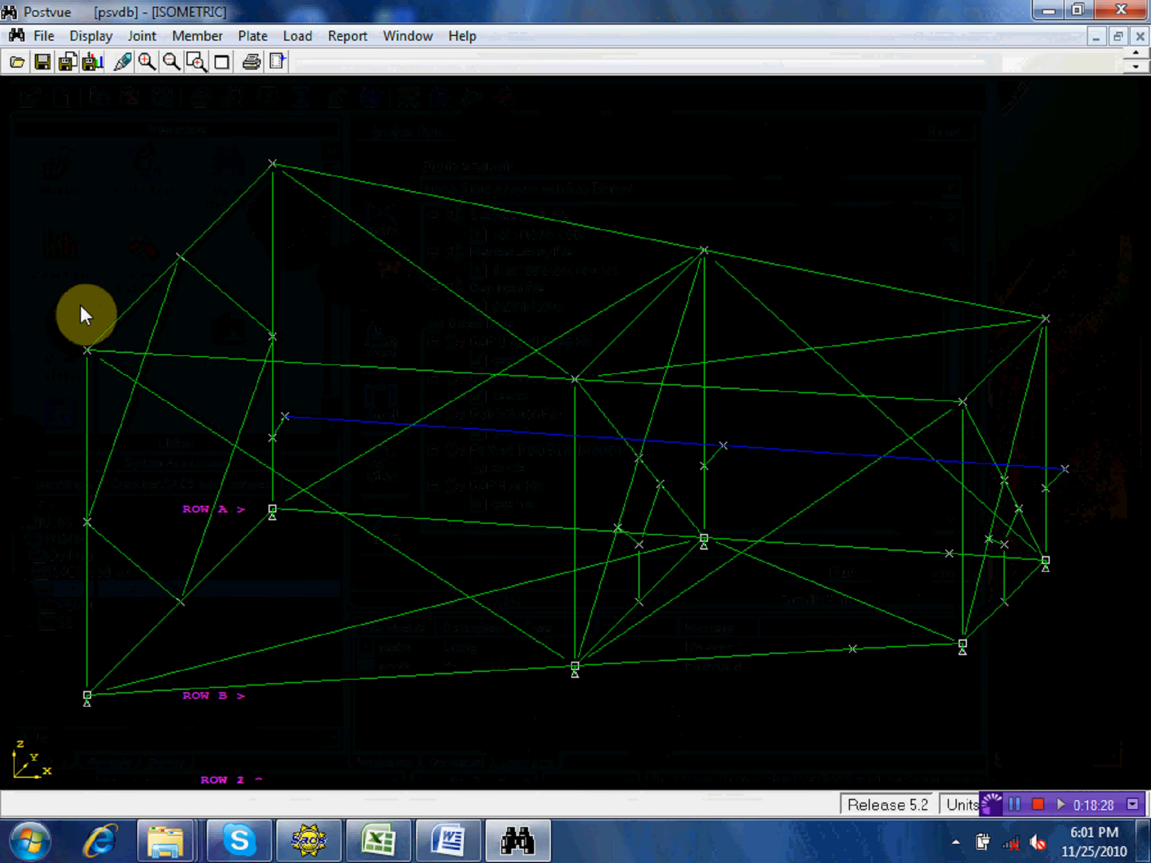
left_click(87, 37)
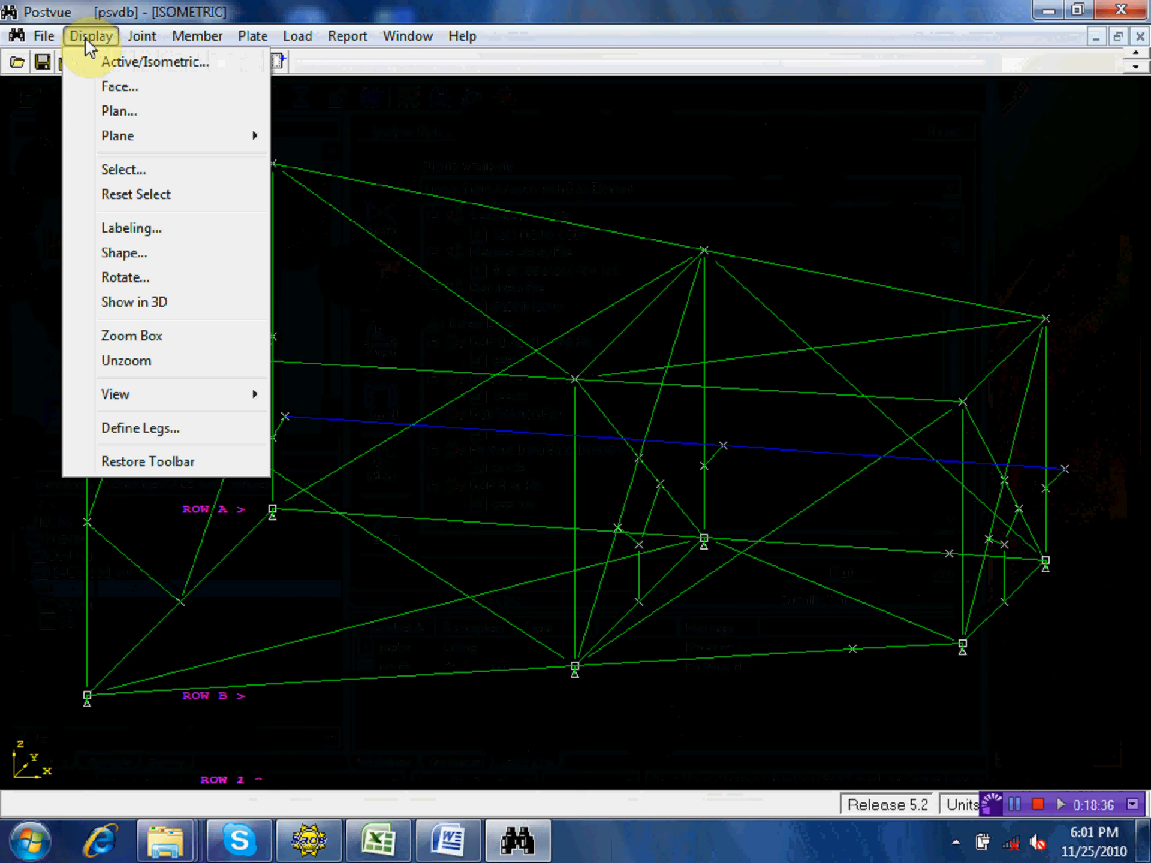
left_click(133, 171)
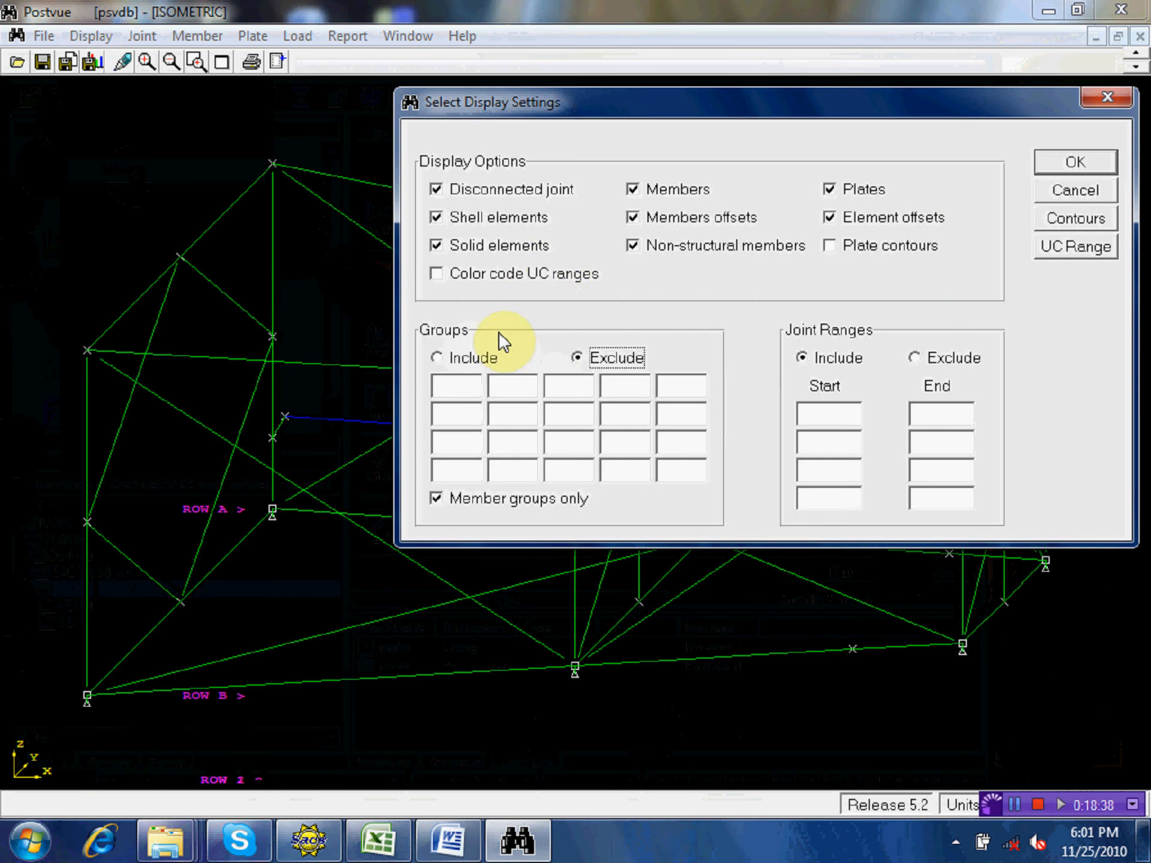
left_click(436, 189)
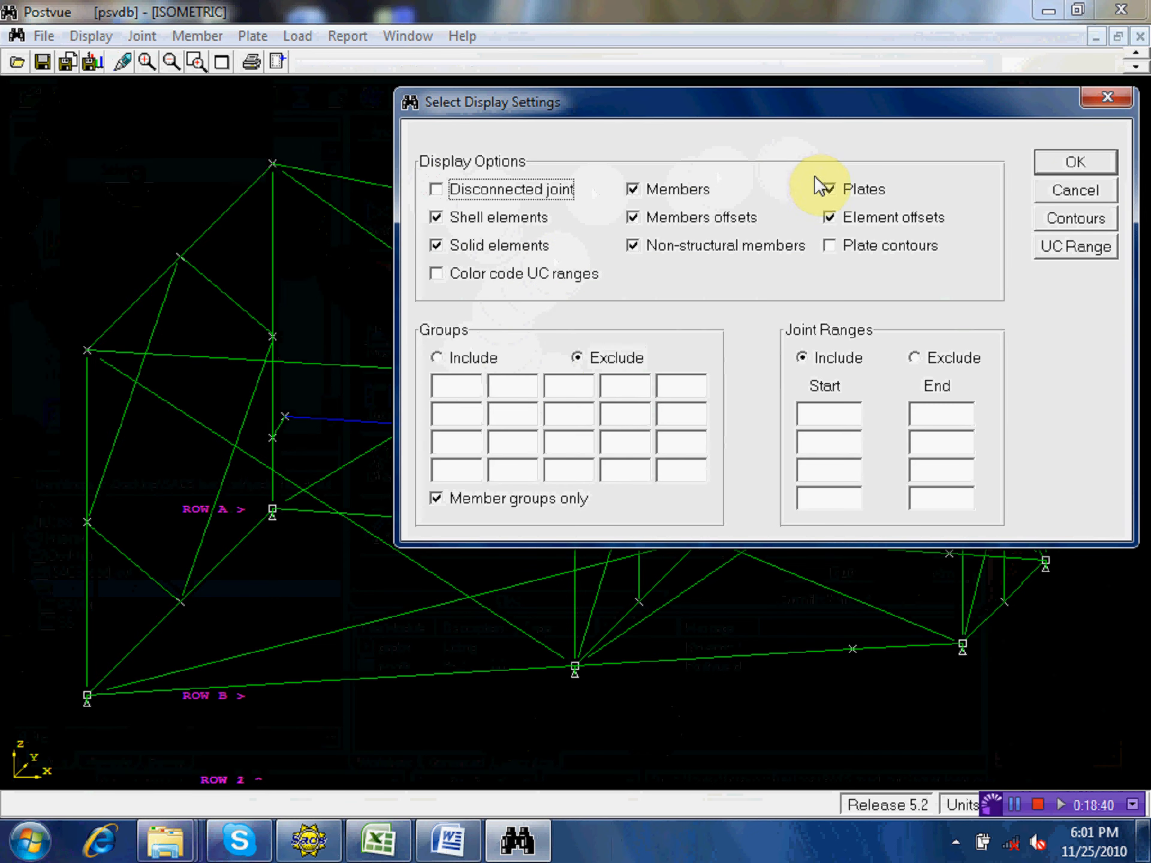
left_click(832, 189)
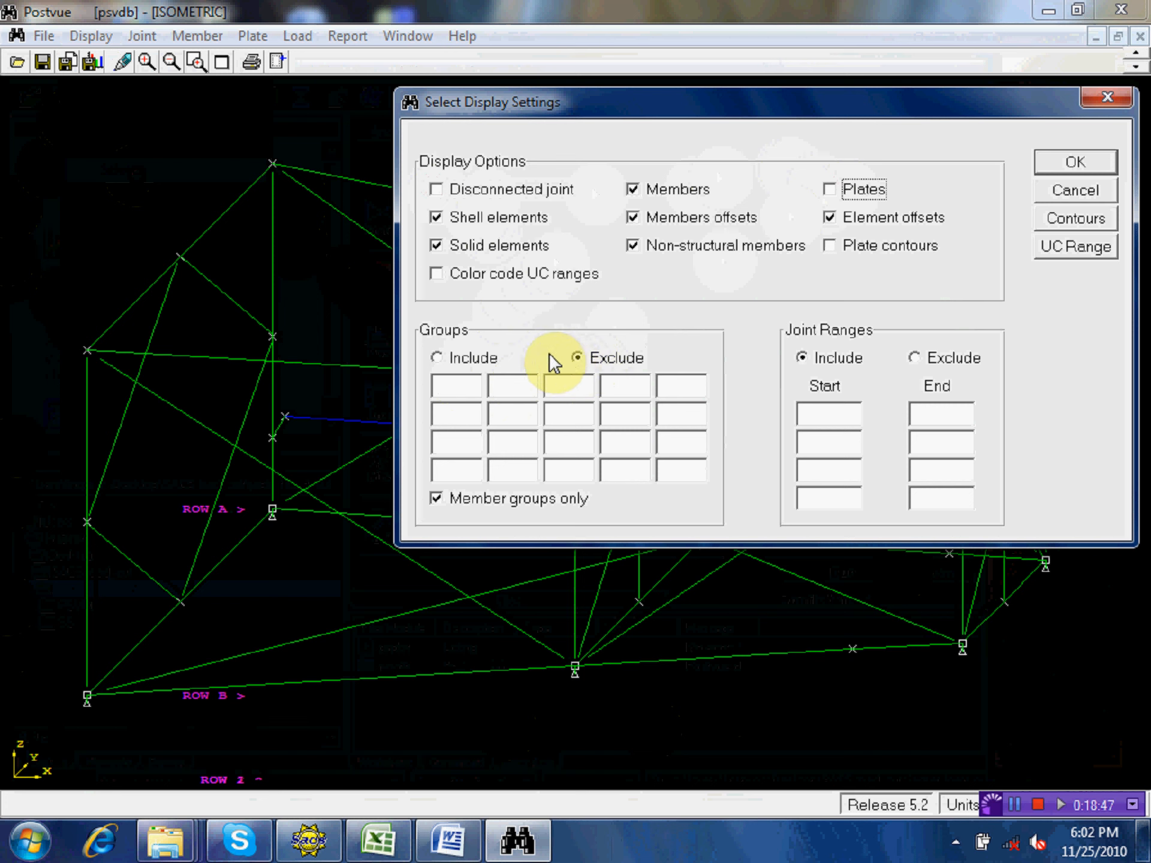
- Exclude groups rst and rsr from the Postvue display and apply the selection settings
left_click(465, 388)
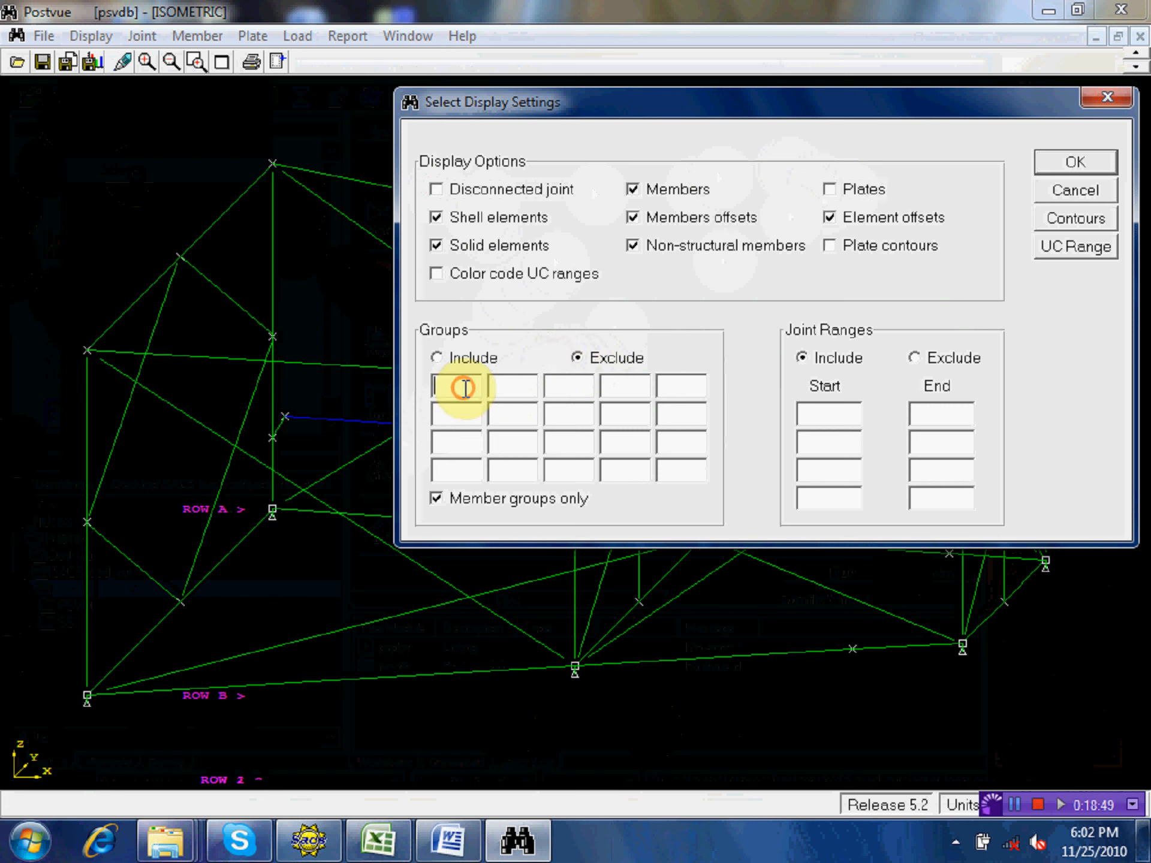
type("rst")
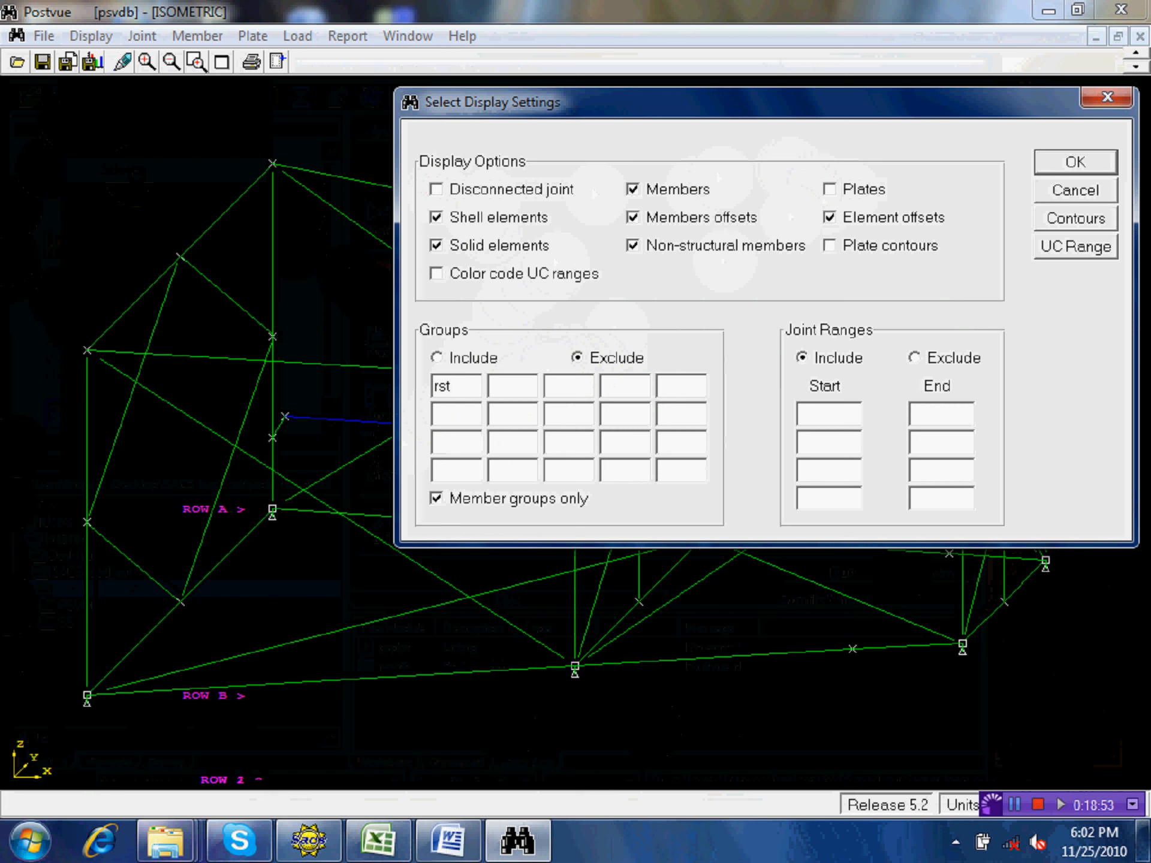
key("Tab")
type("rsr")
left_click(1070, 160)
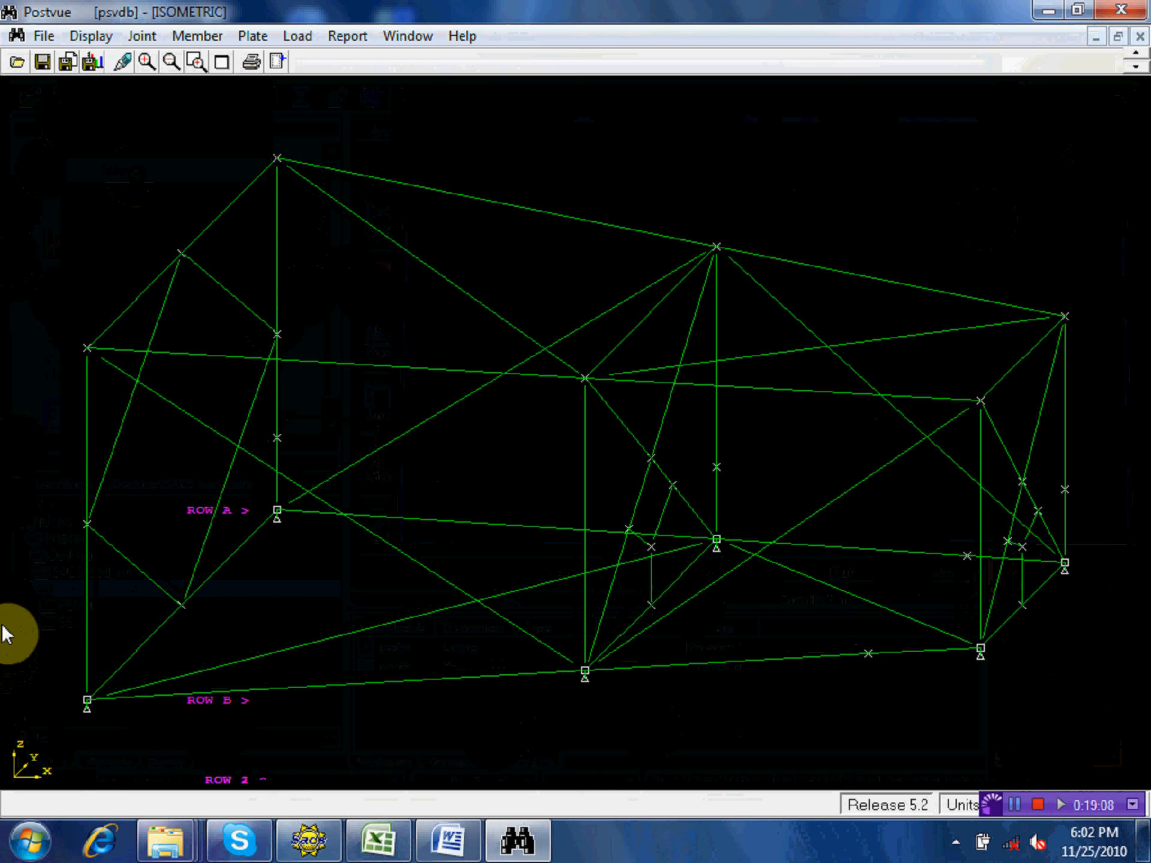
- Animate the deflected shape with 200 steps per cycle and label it with the maximum displacement for the current view
left_click(88, 36)
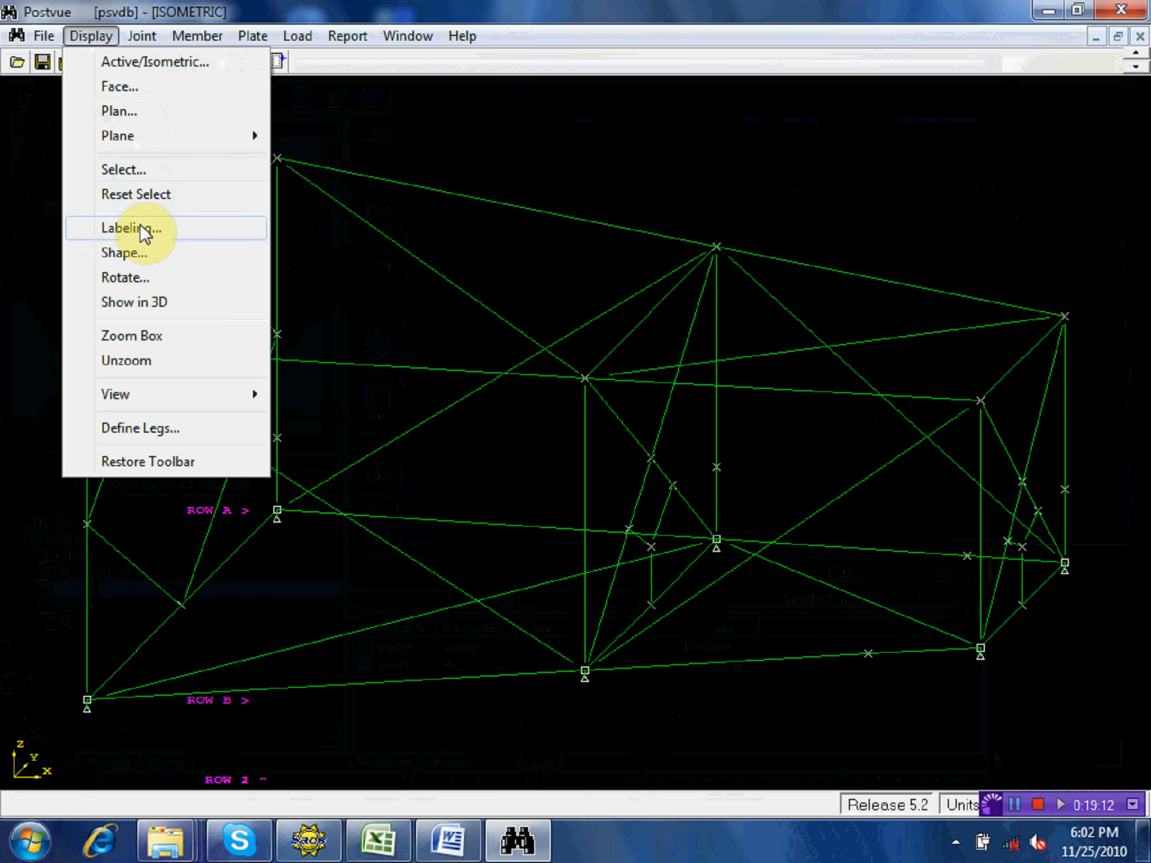
left_click(142, 252)
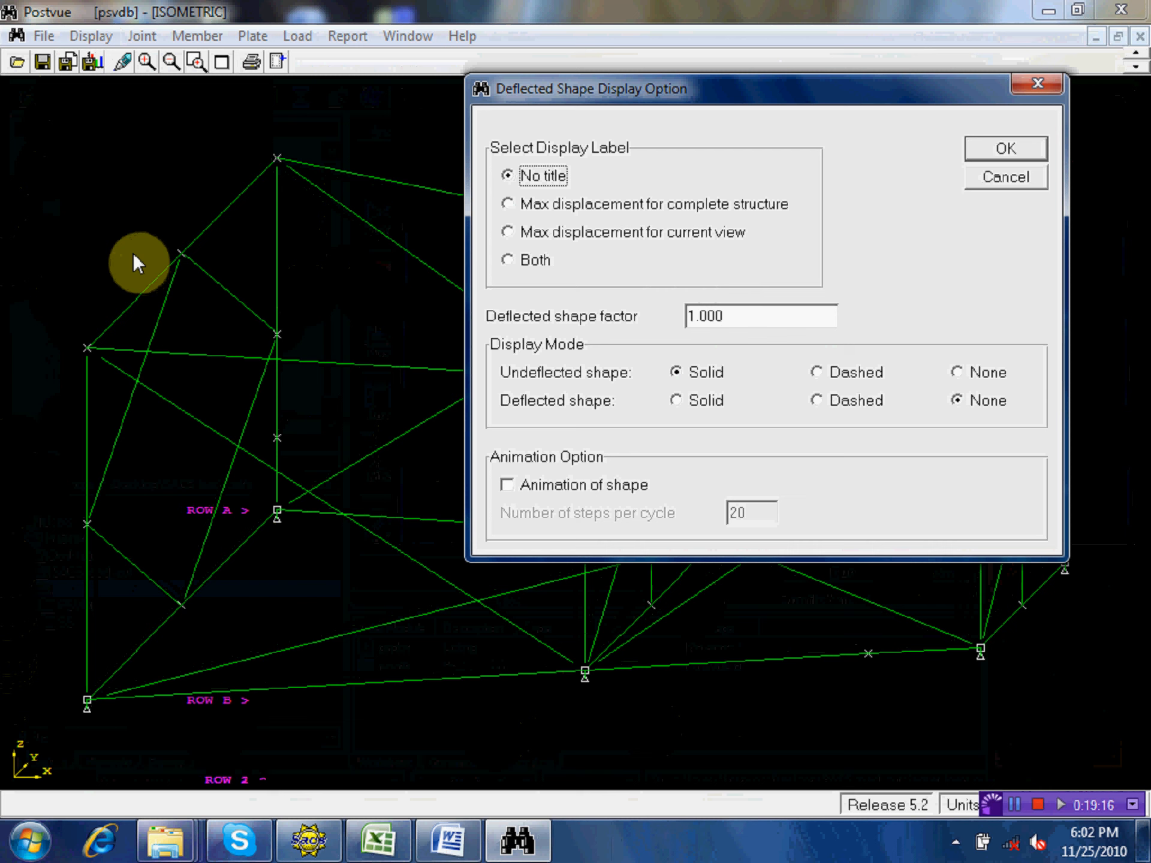
left_click(555, 233)
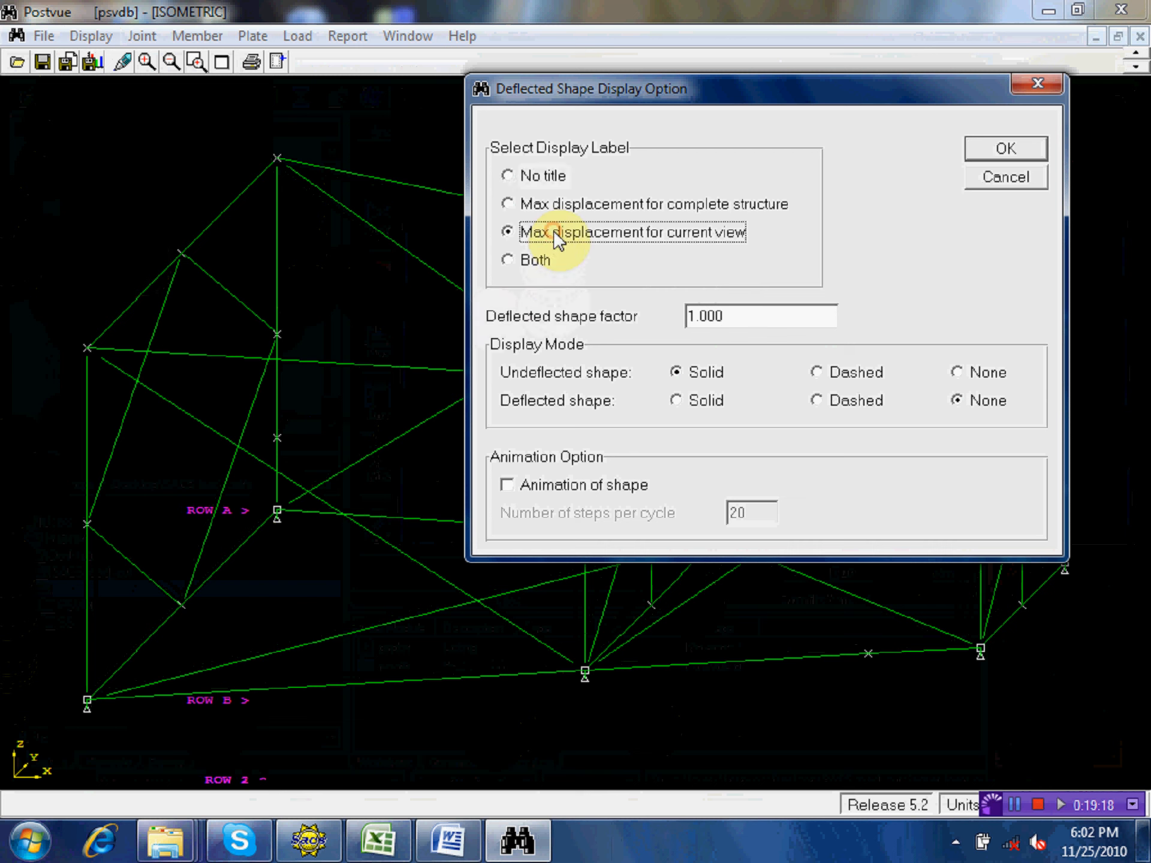
left_click(526, 489)
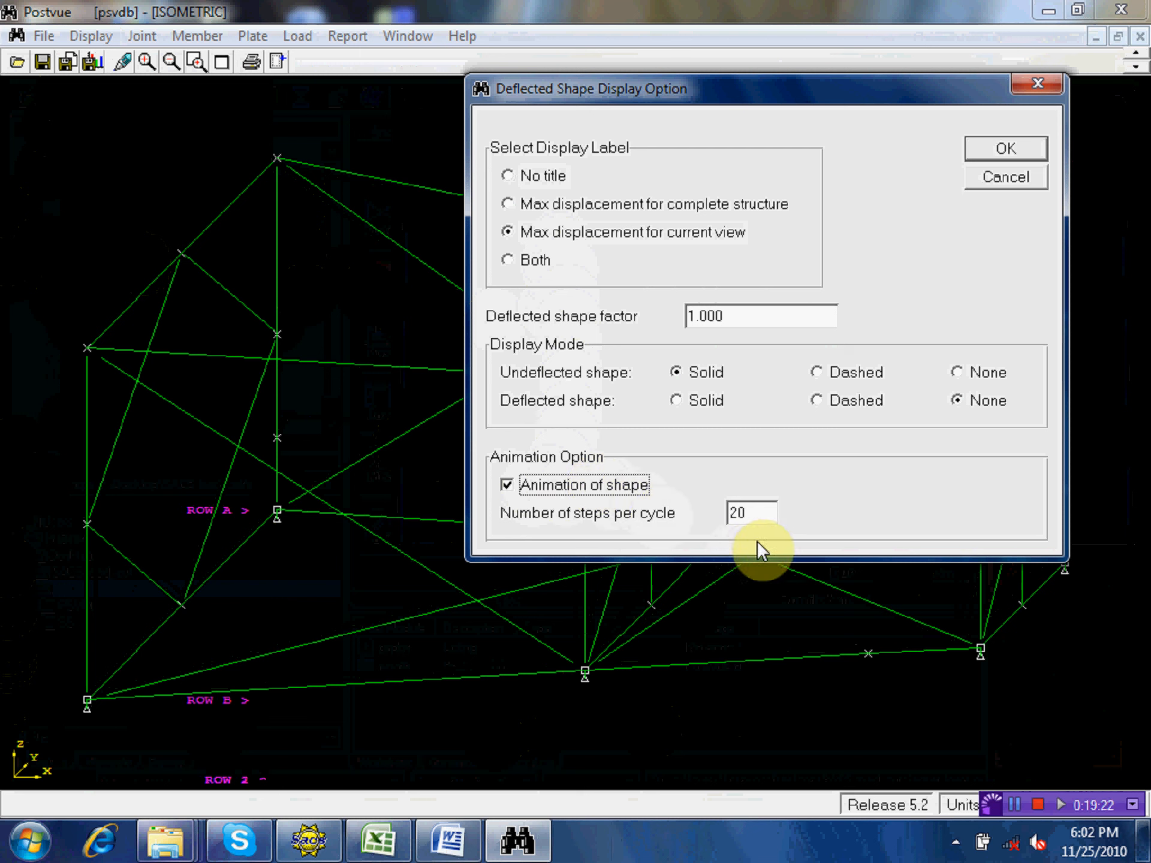
left_click(761, 511)
type("0")
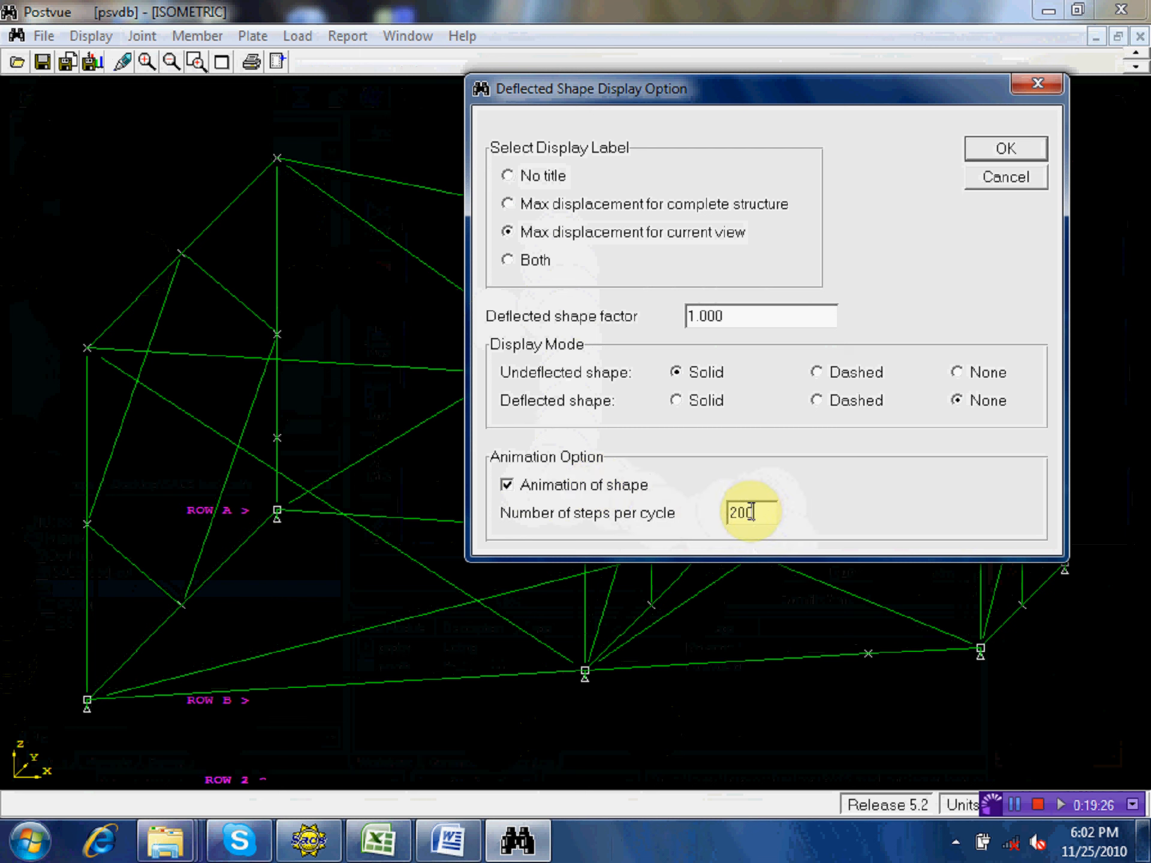
left_click(1010, 154)
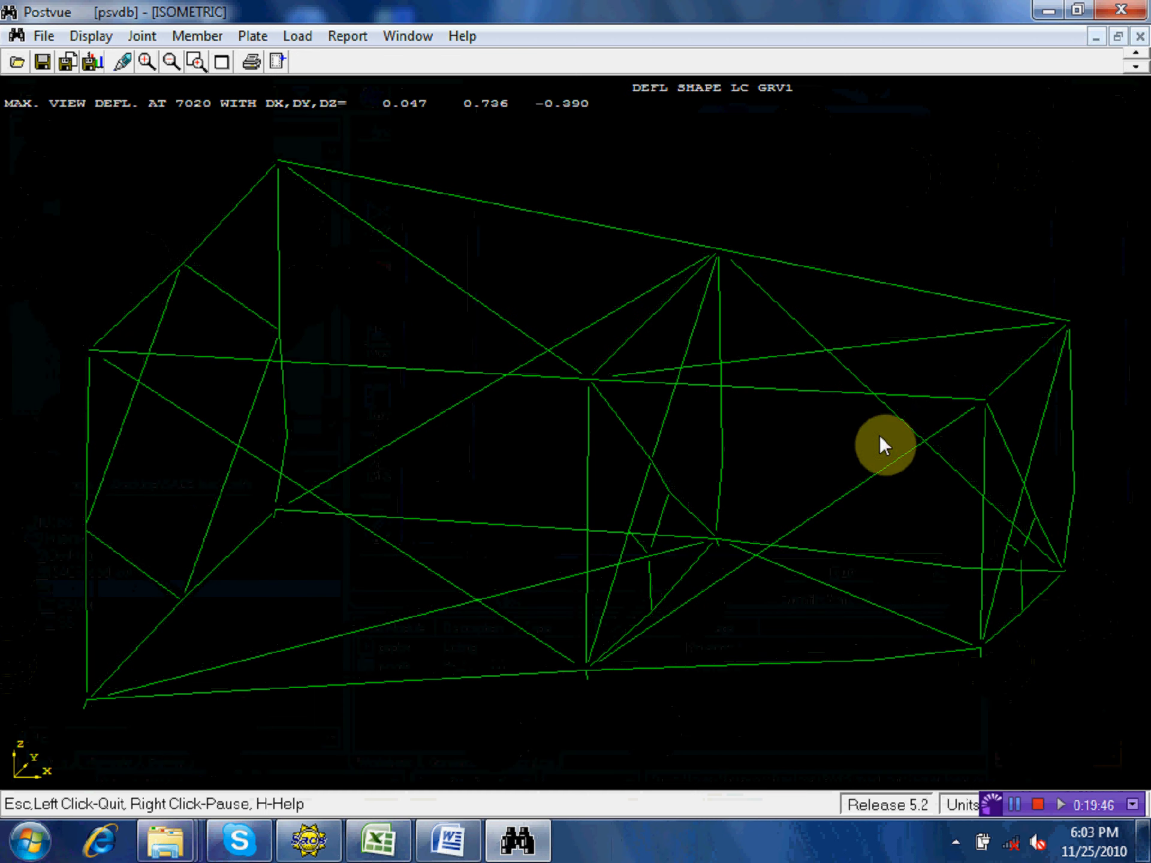
- Step through the load cases from GRV2 to GRV8 to examine the animated deflected shape of each one
left_click(298, 36)
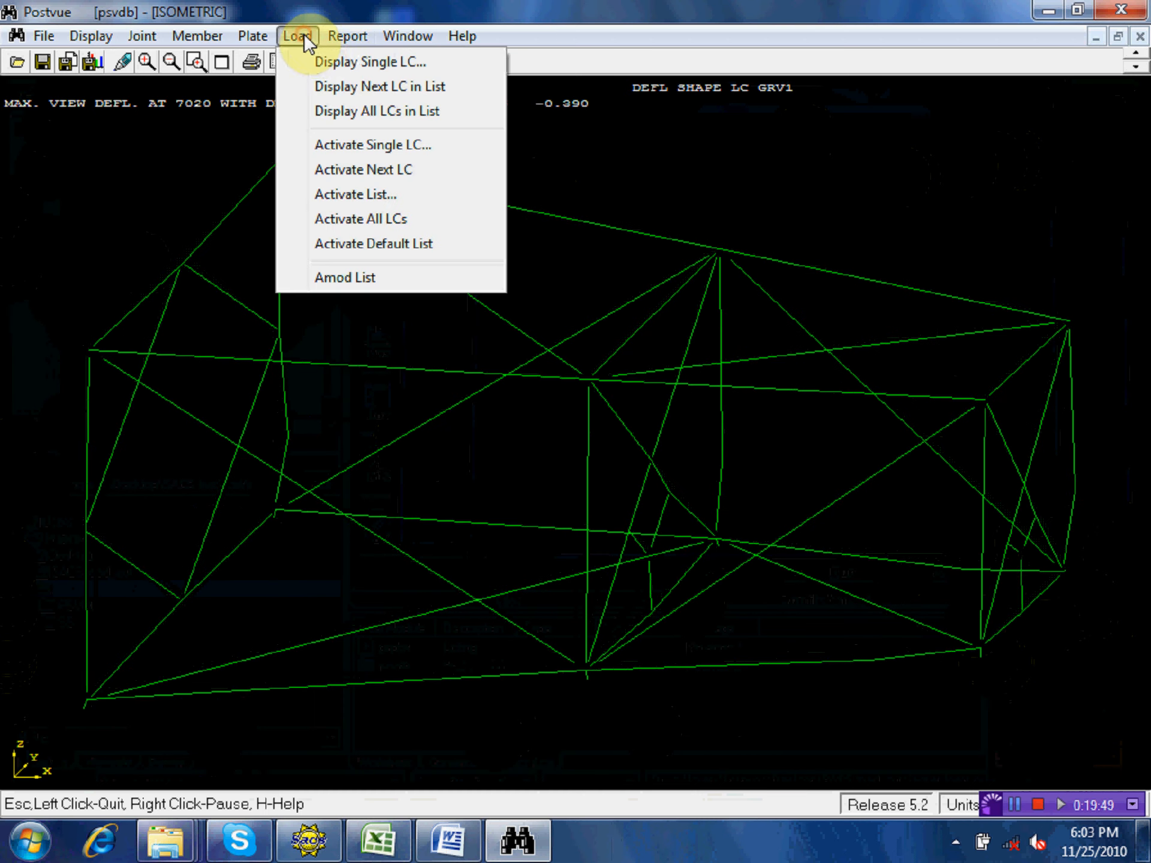
left_click(324, 86)
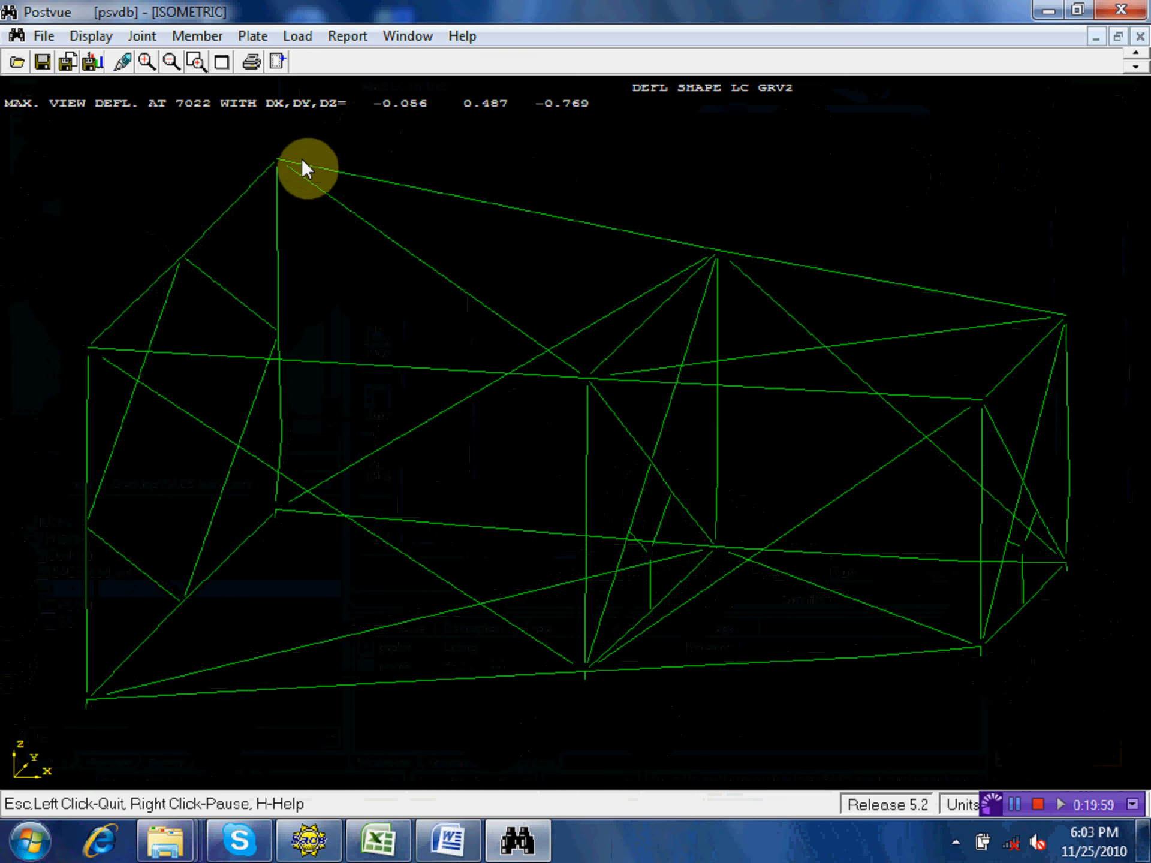
left_click(300, 40)
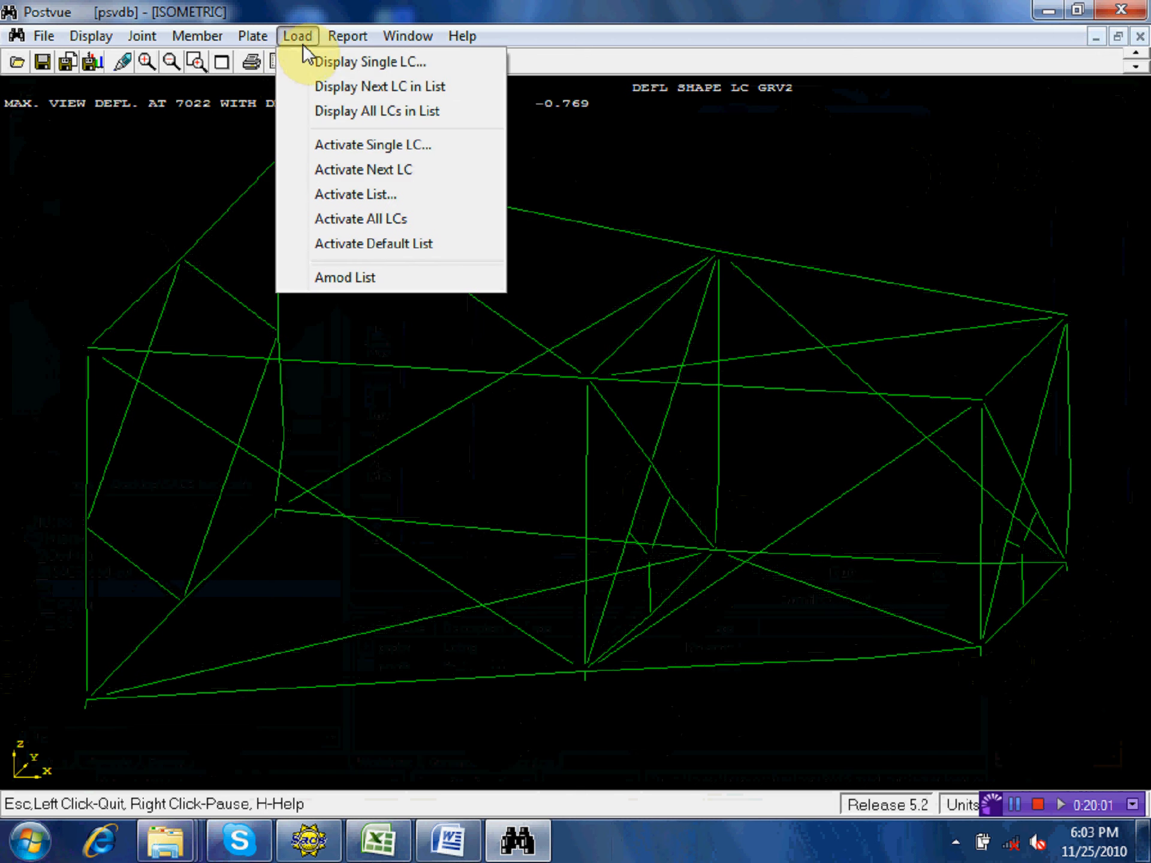
left_click(339, 86)
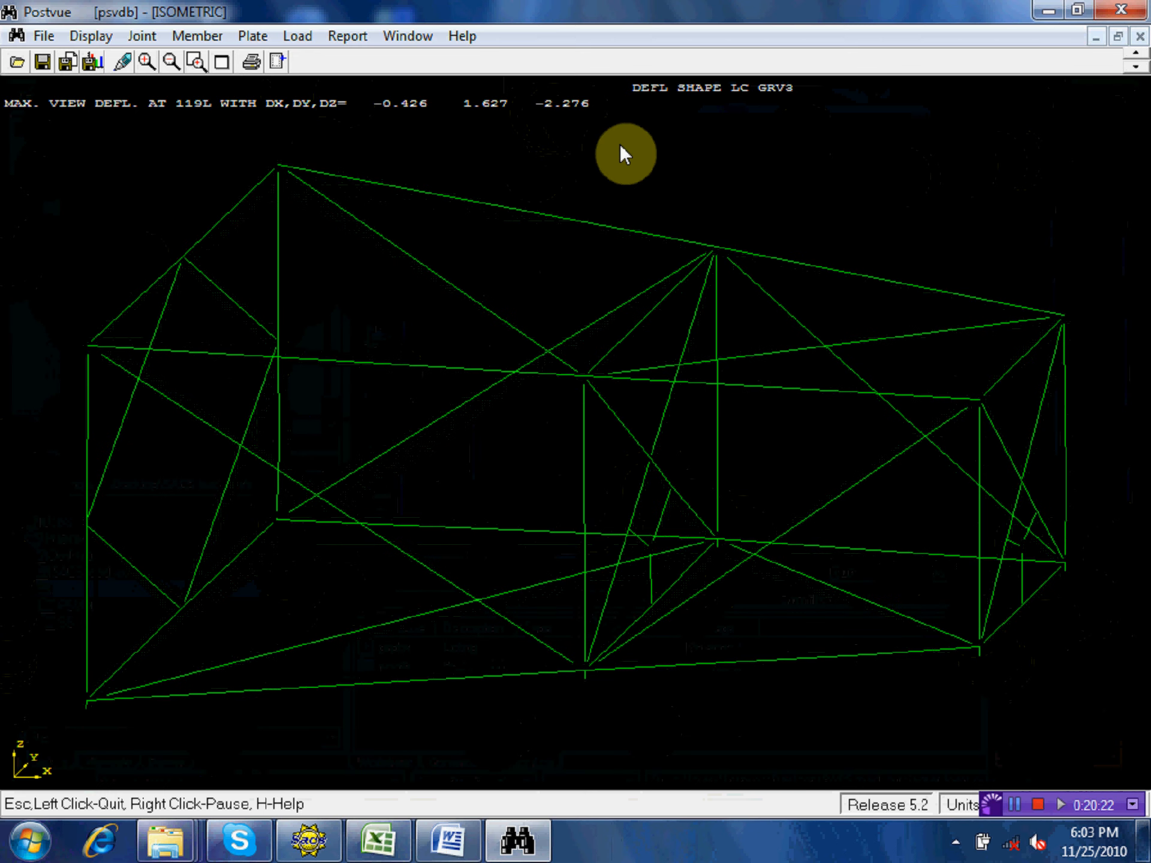
left_click(303, 37)
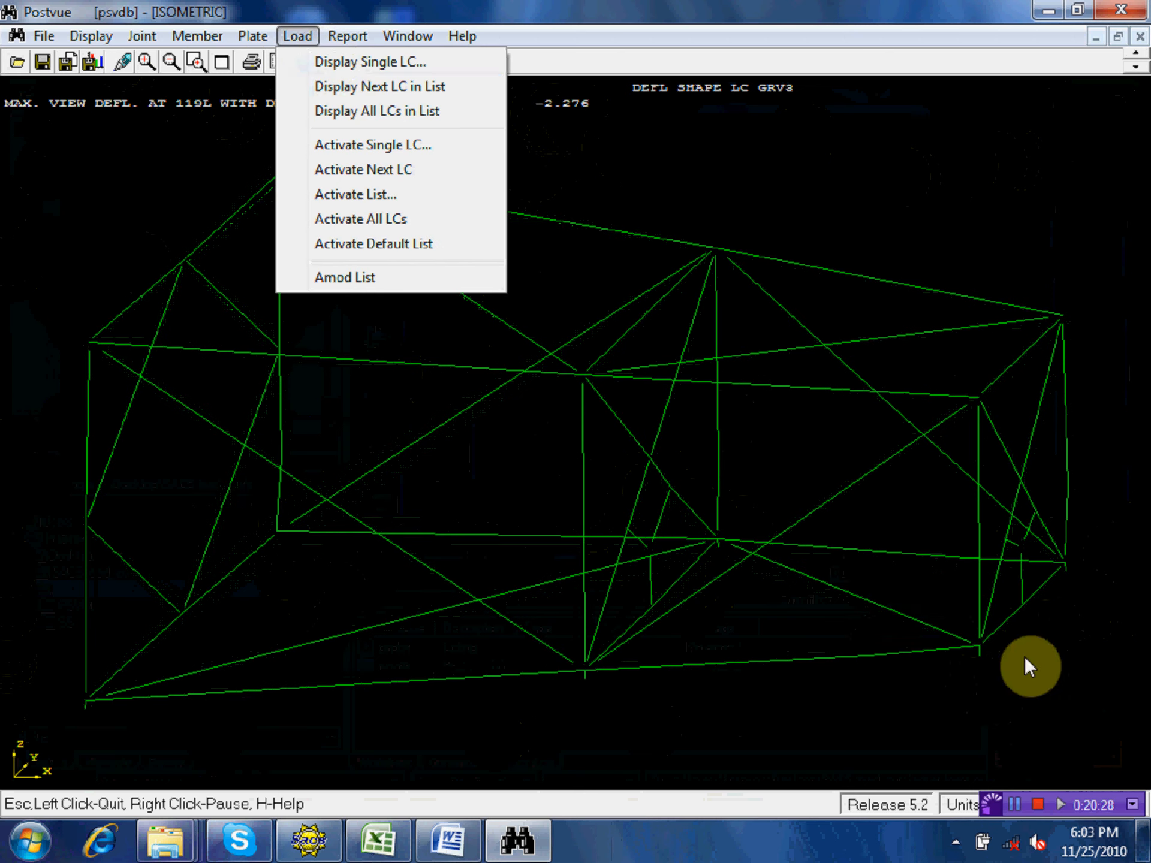
left_click(394, 88)
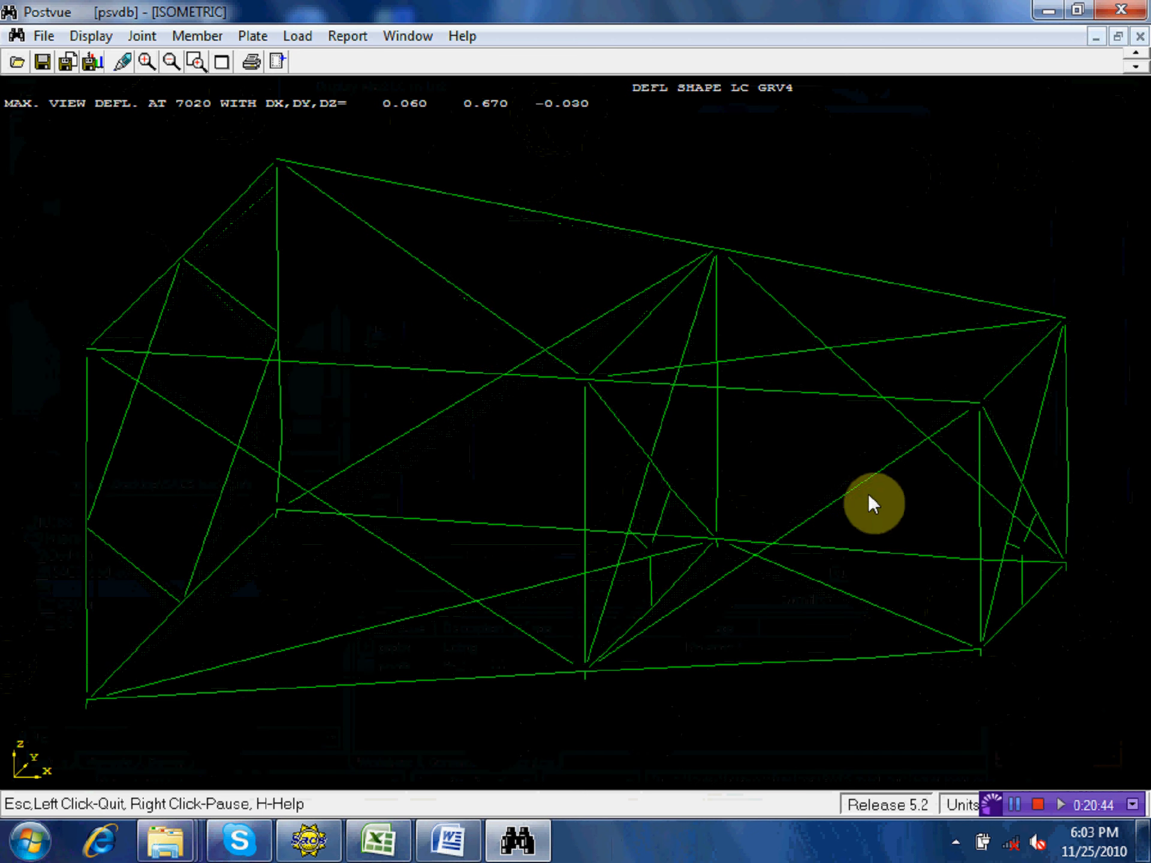
left_click(294, 39)
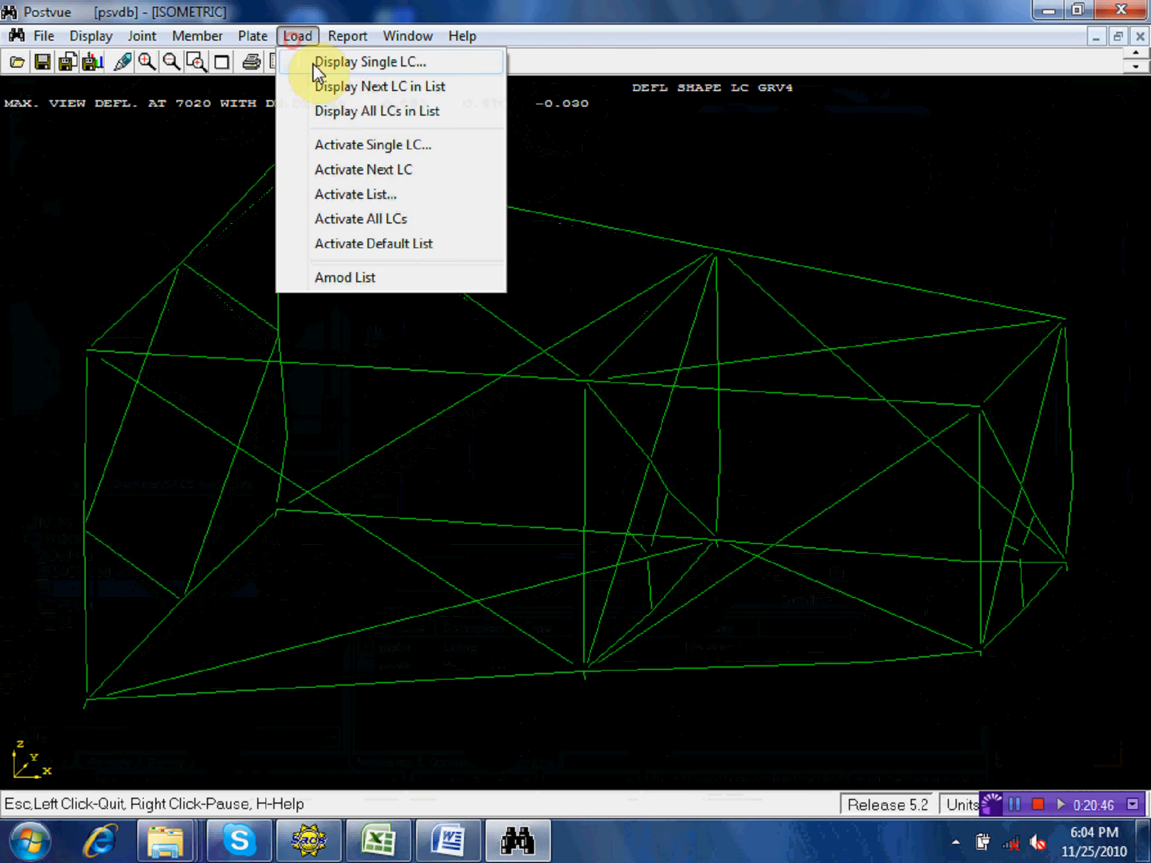
left_click(332, 86)
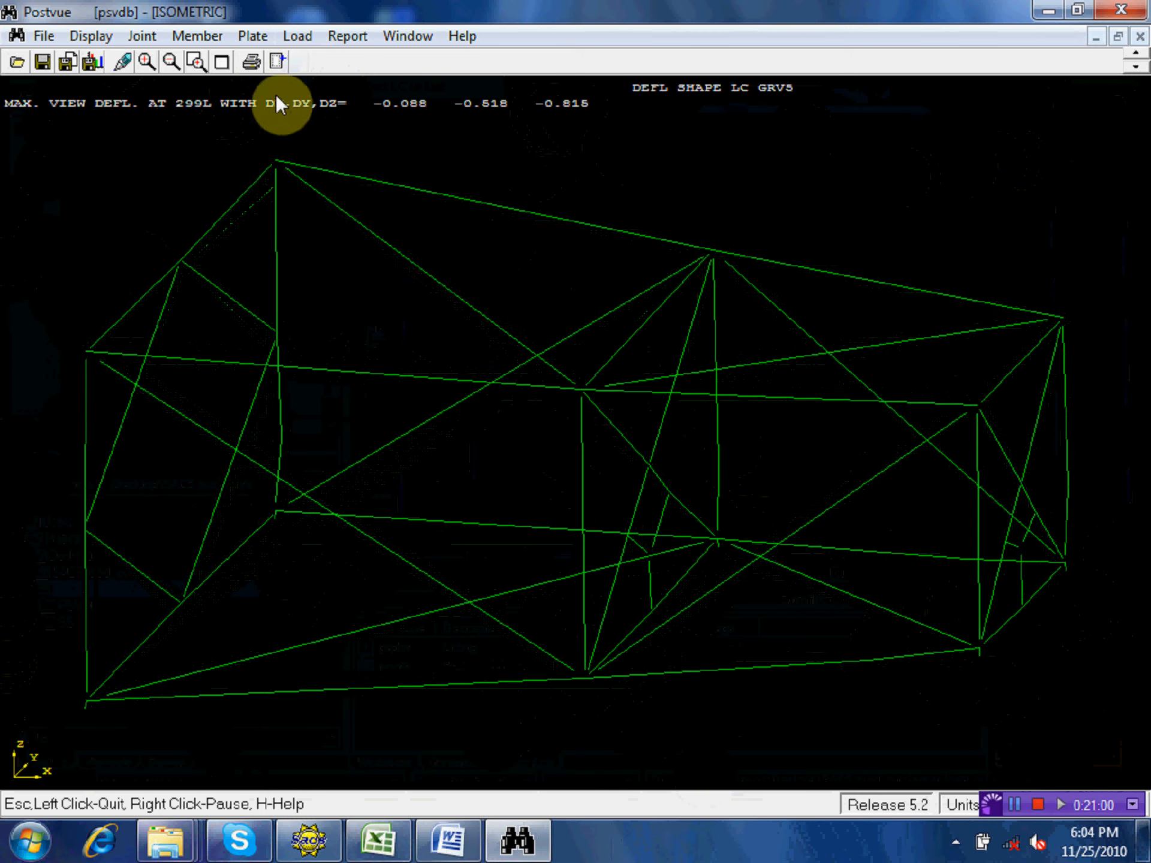
left_click(297, 36)
left_click(341, 87)
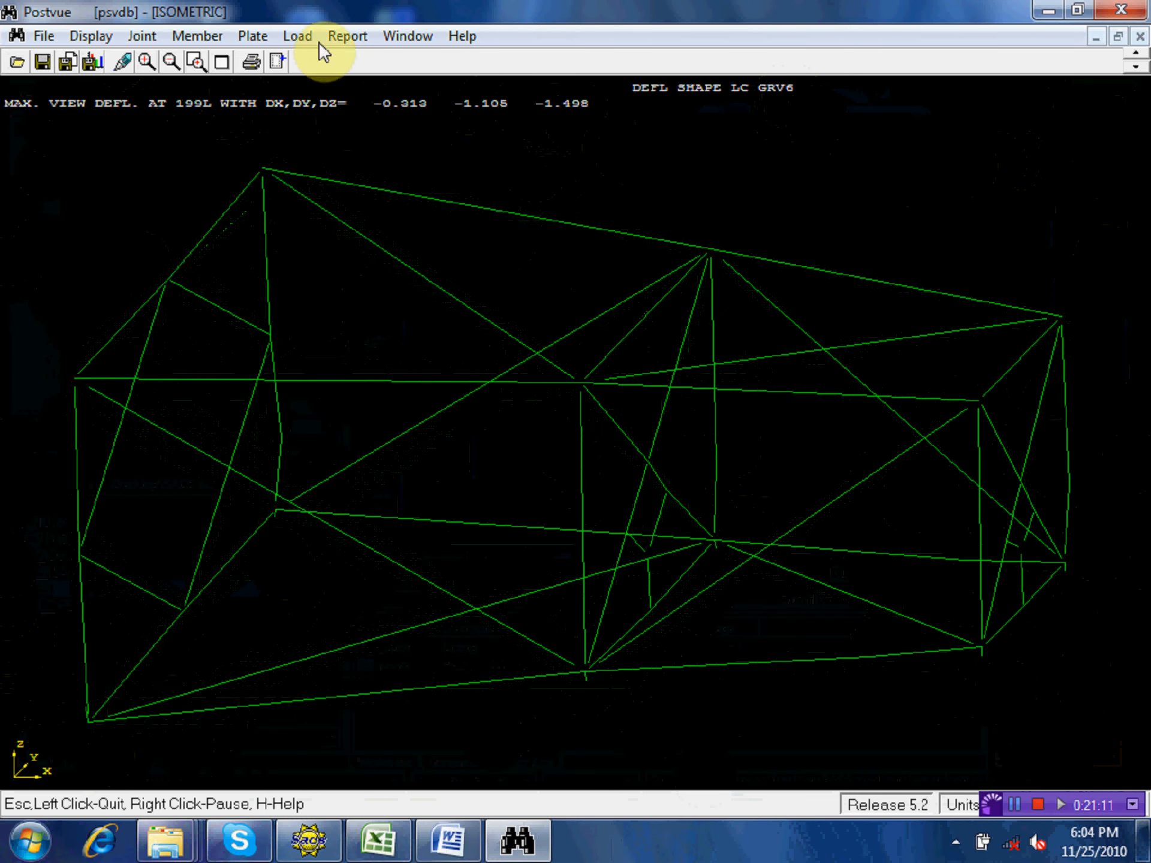
left_click(298, 37)
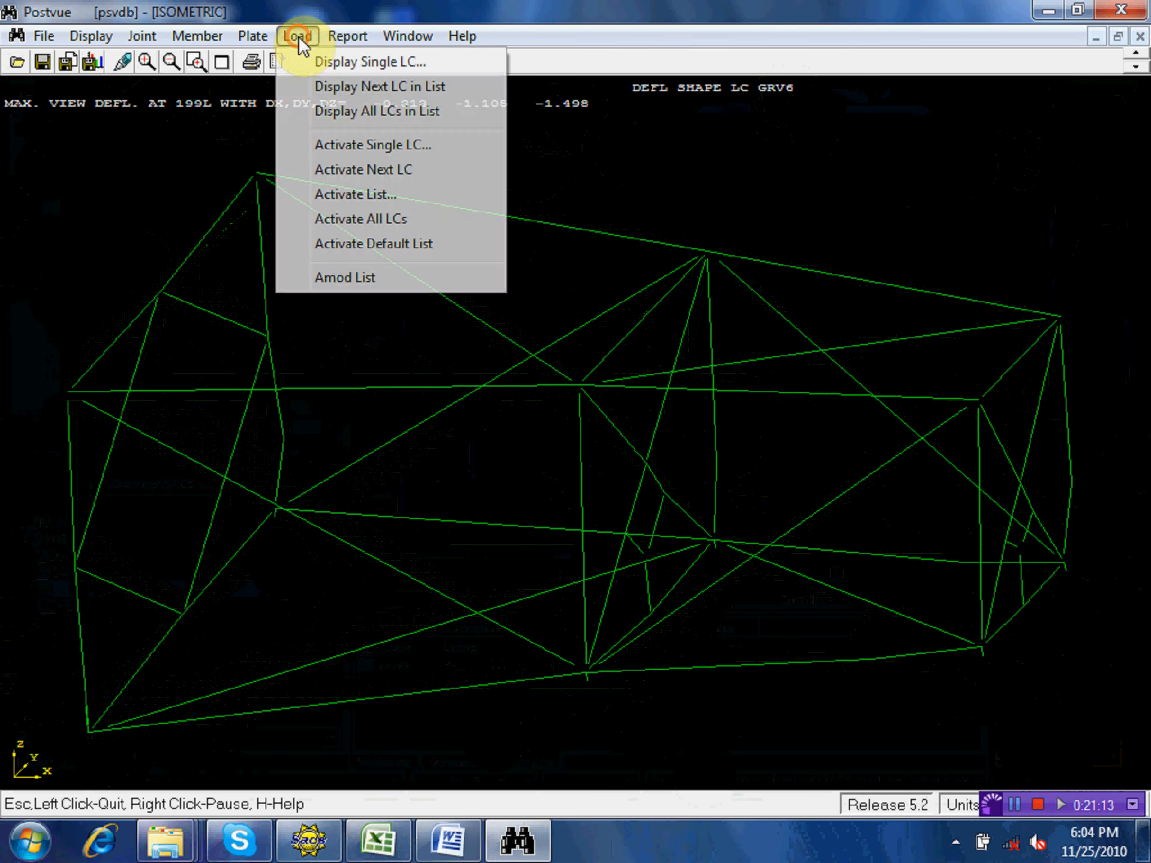
left_click(340, 86)
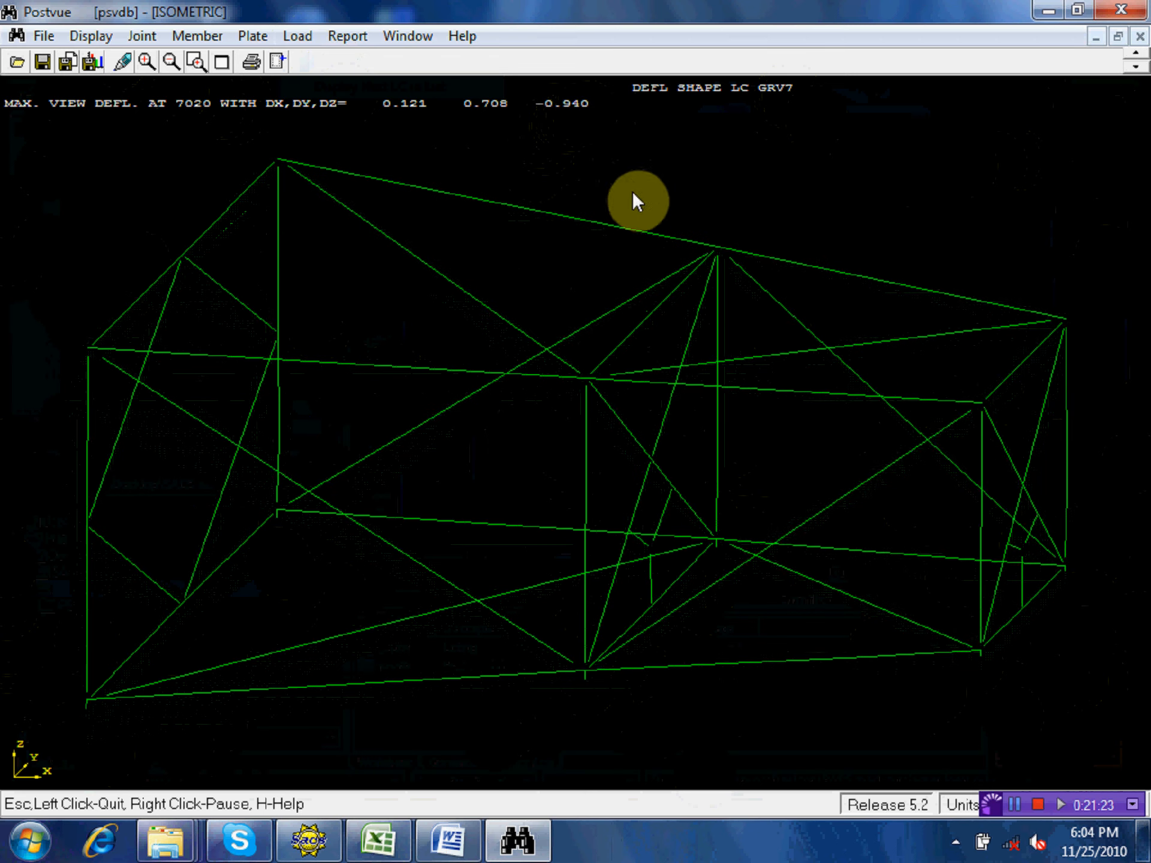
left_click(298, 36)
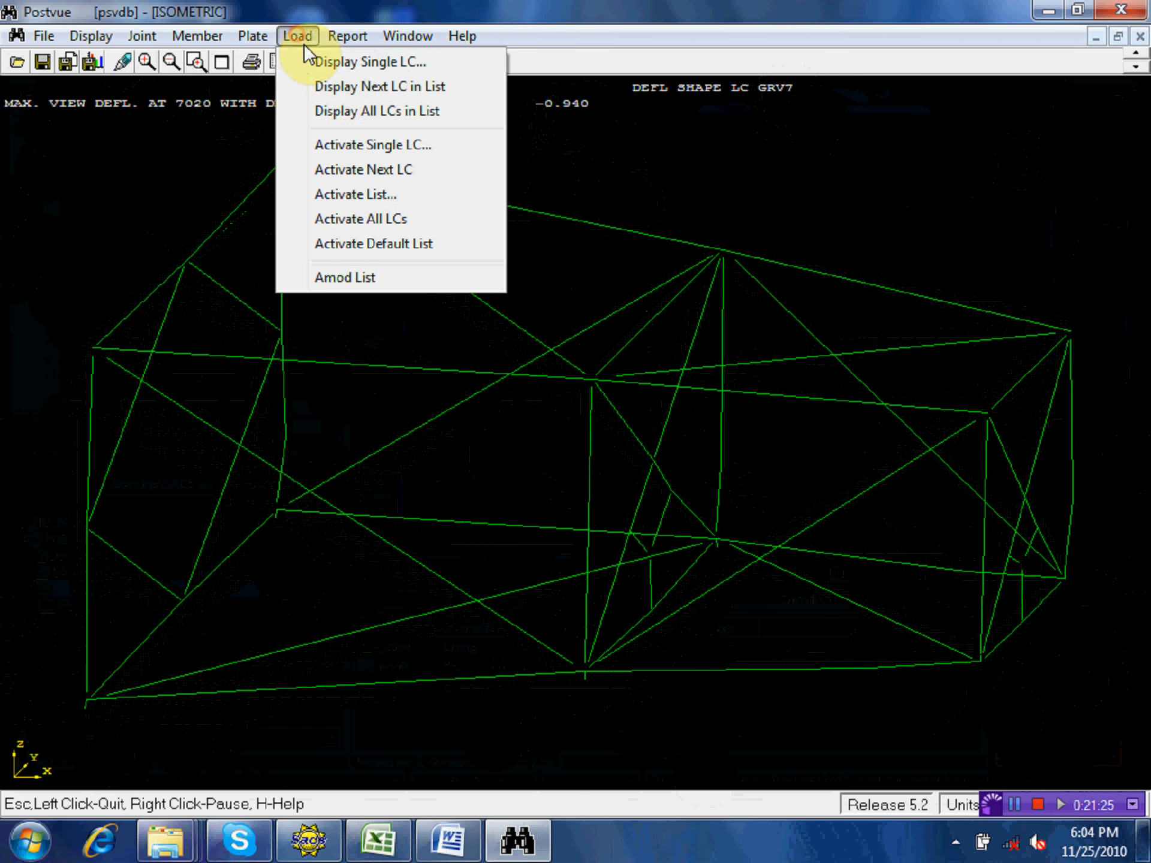
left_click(346, 87)
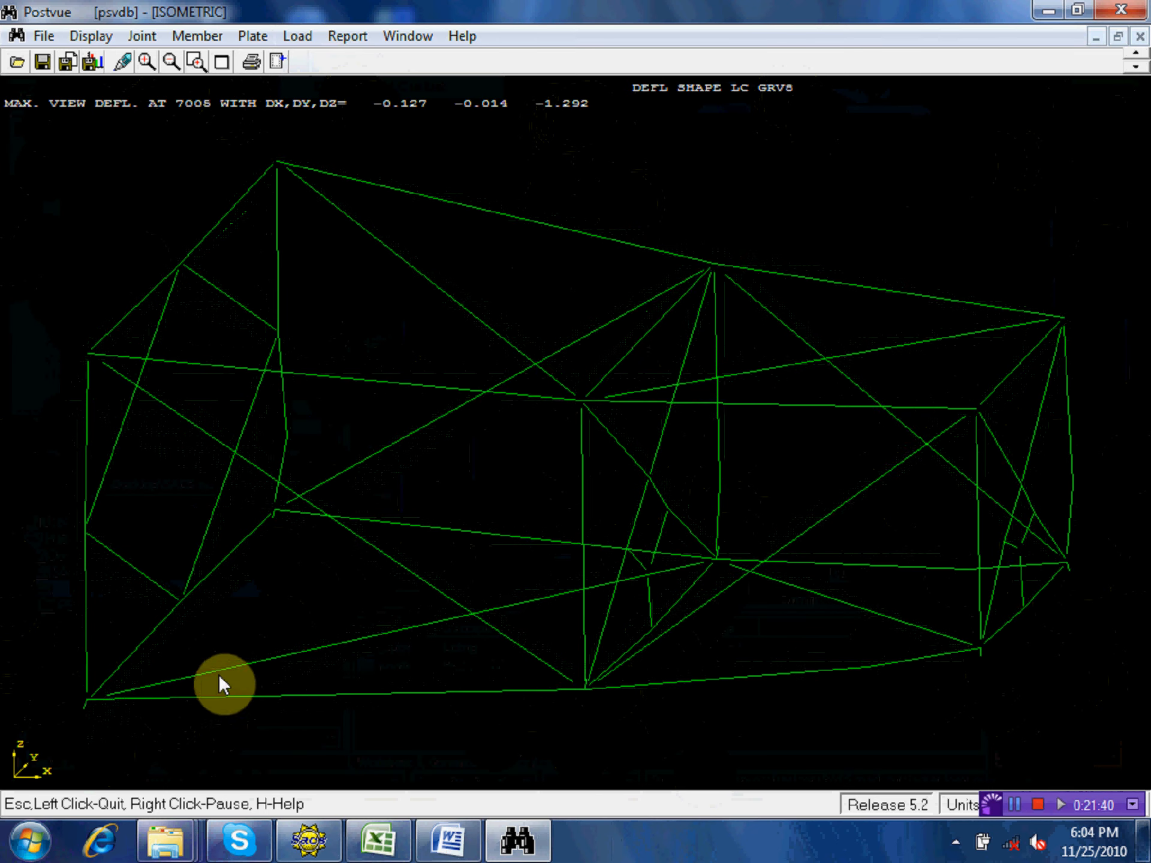
- Turn on color coding of UC ranges in the display selection settings and apply it to the model
left_click(84, 37)
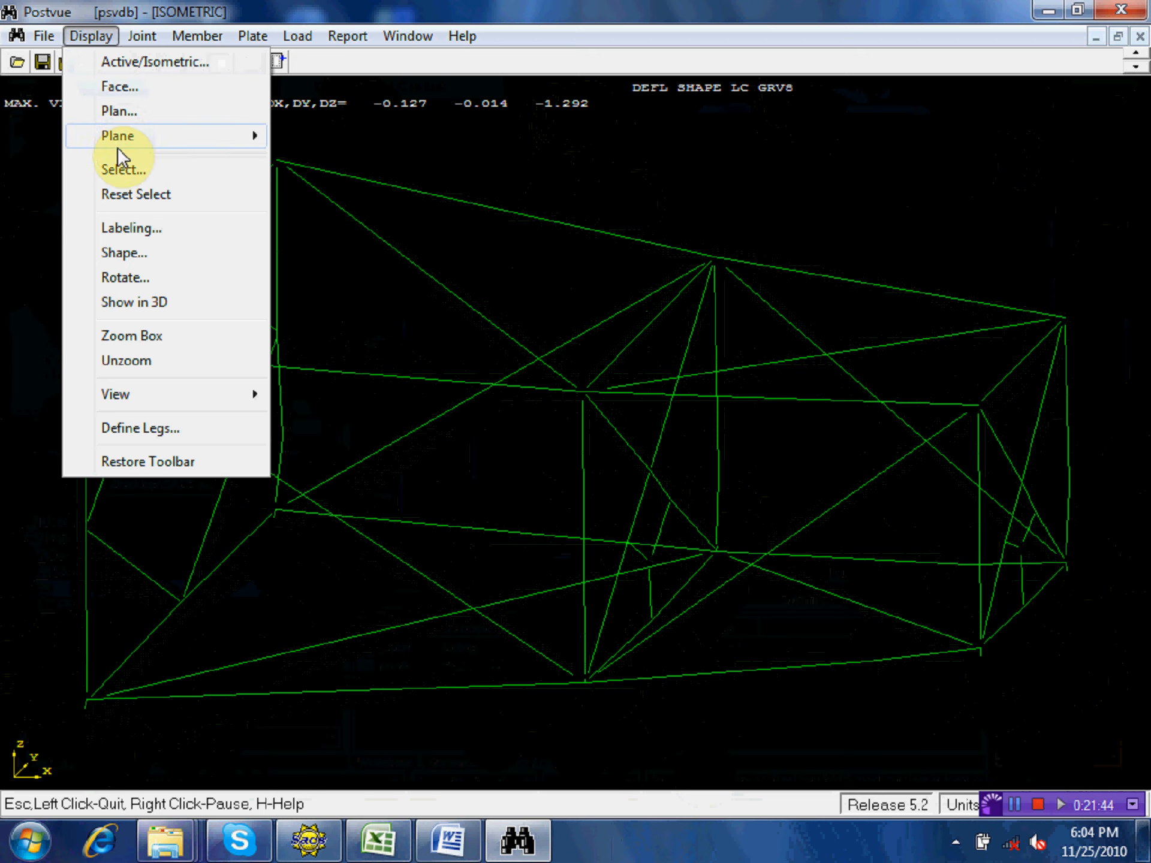
left_click(124, 171)
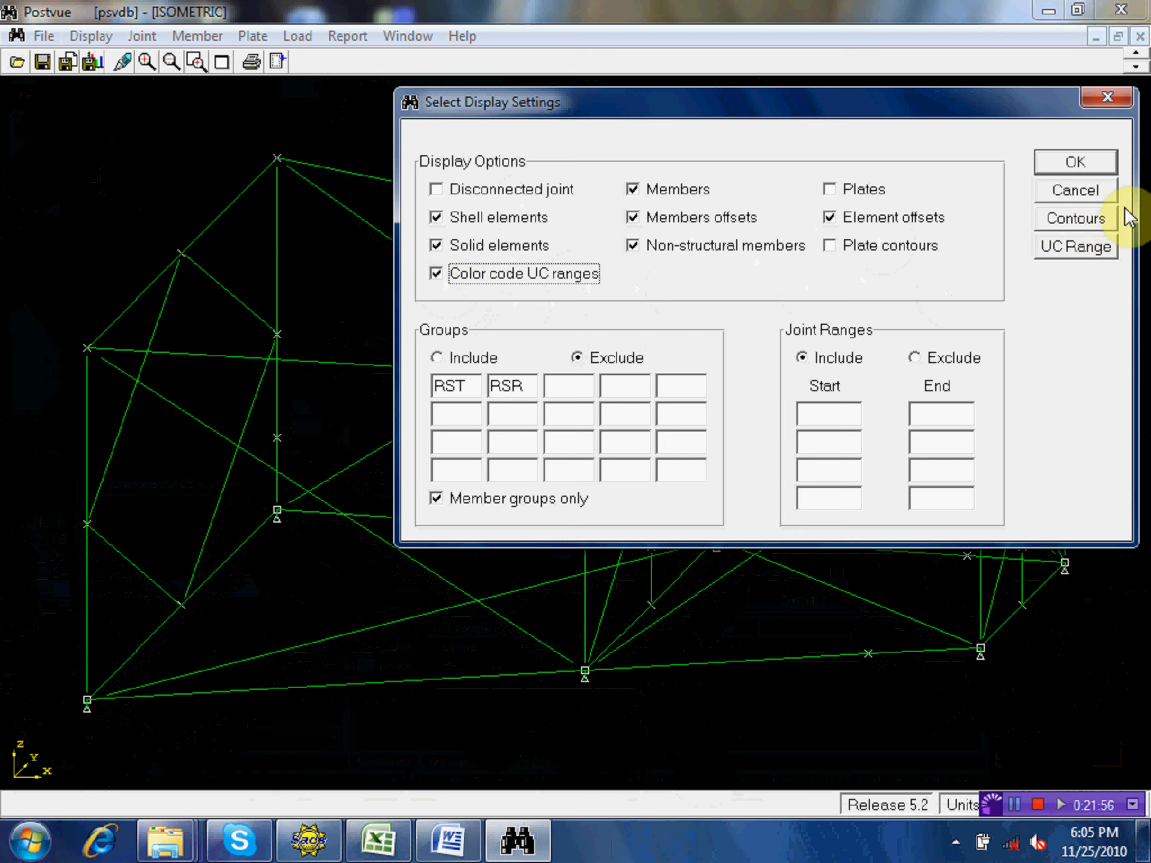
left_click(1105, 168)
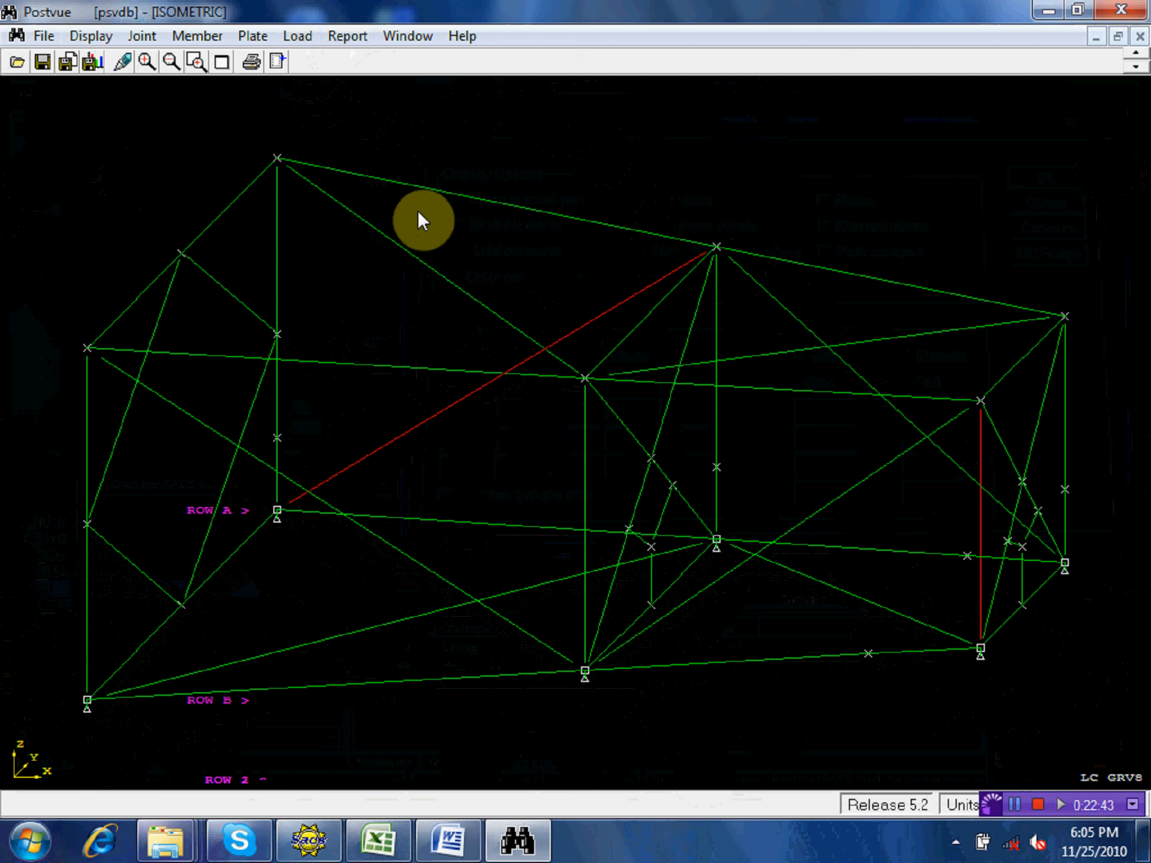
- Generate a joint reaction report titled "grv1 load" for all joints, restricted to load case grv1 through the load case table
left_click(354, 37)
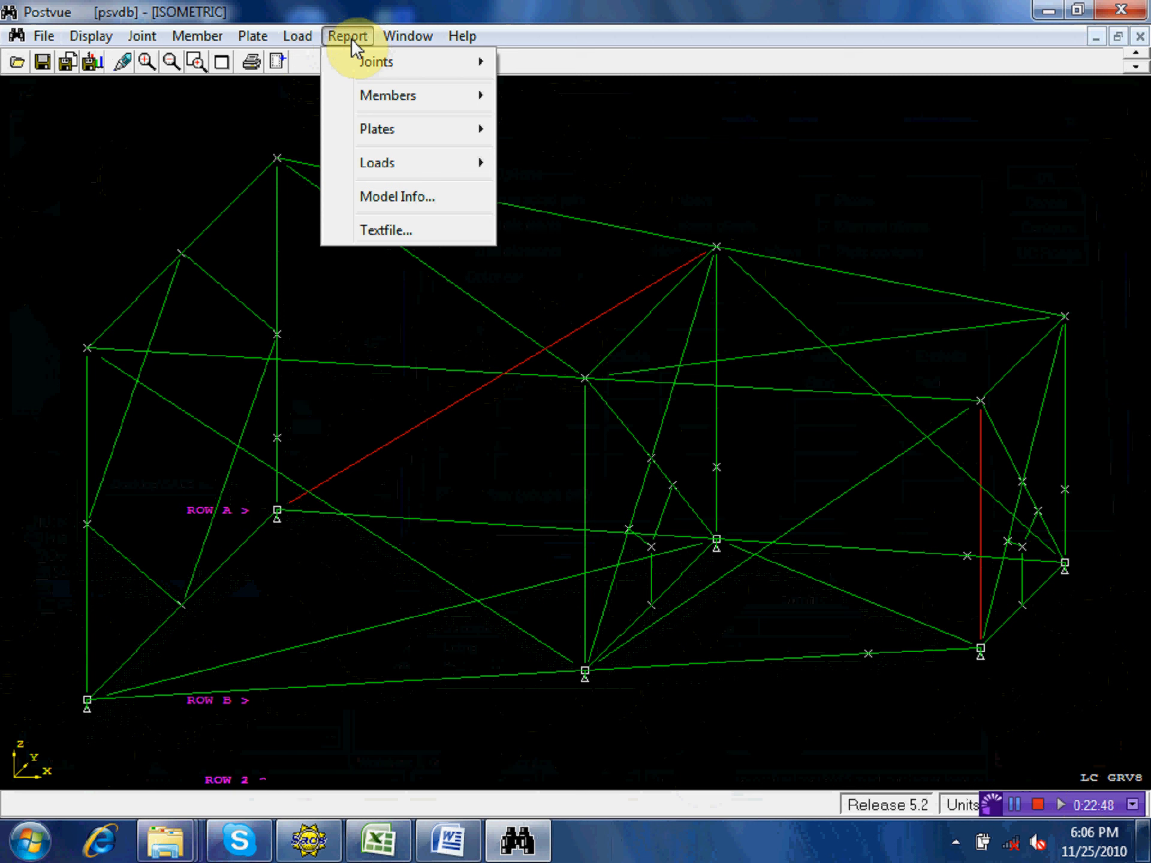
mouse_move(375, 62)
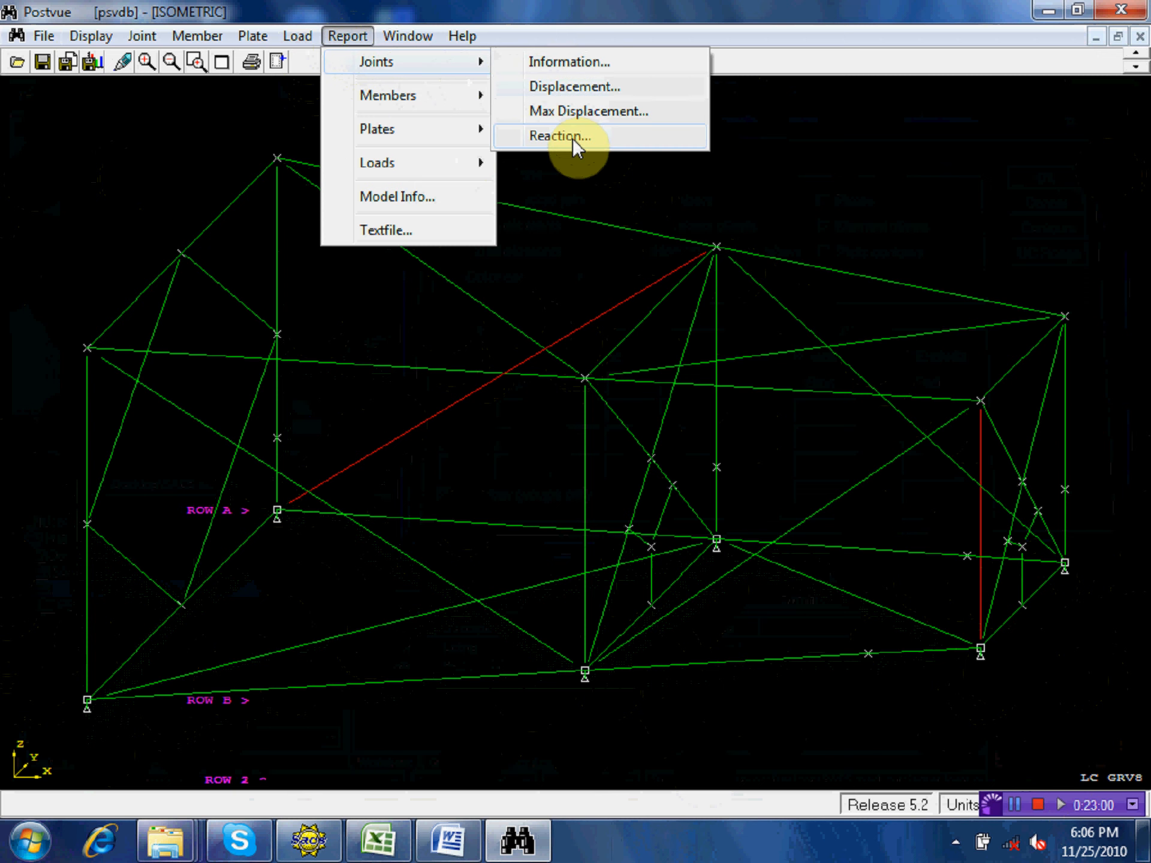
left_click(573, 138)
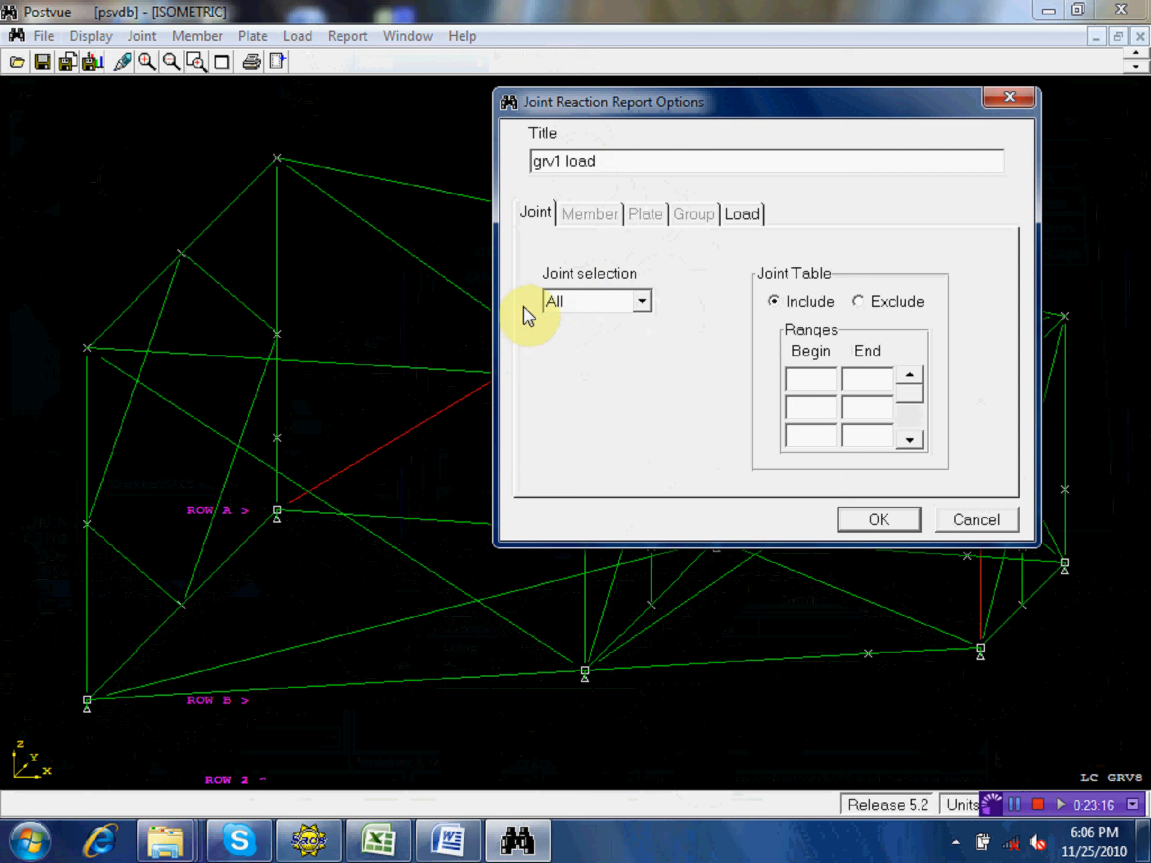
left_click(744, 214)
left_click(642, 301)
left_click(600, 363)
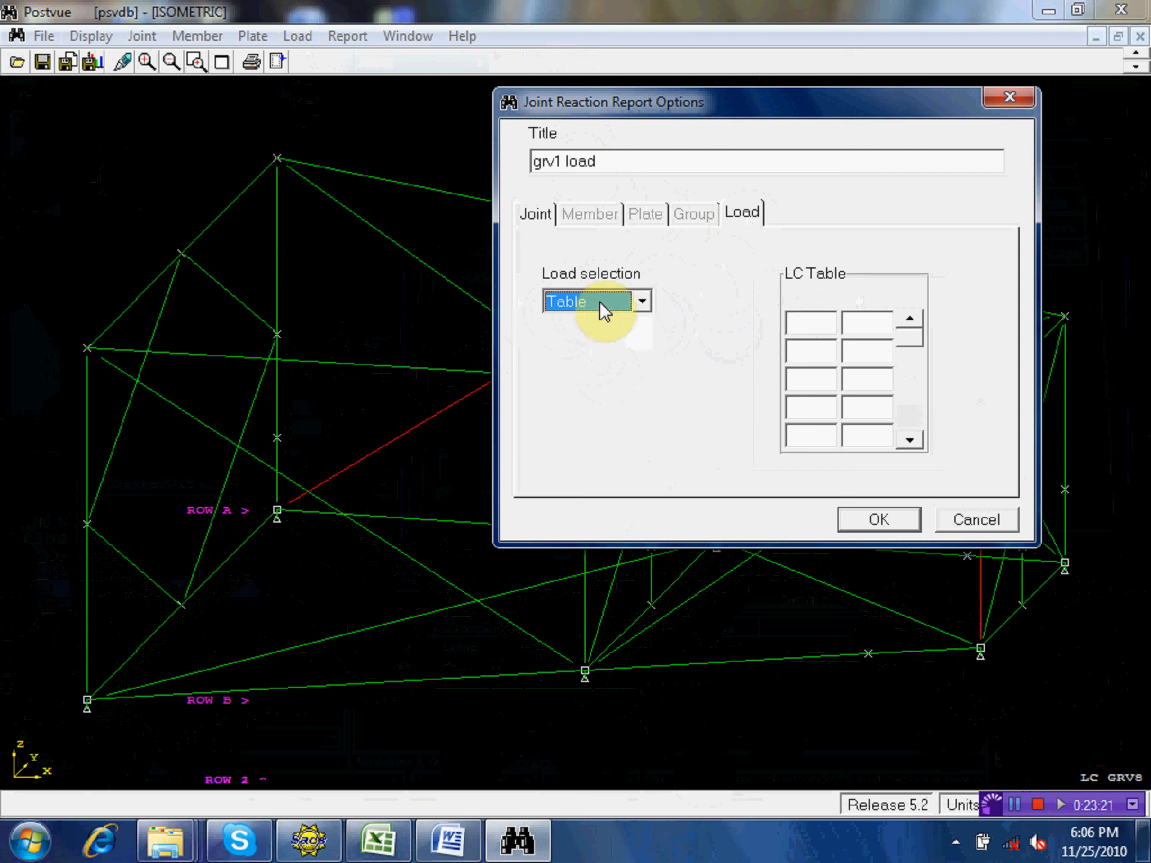
left_click(813, 325)
type("grv1")
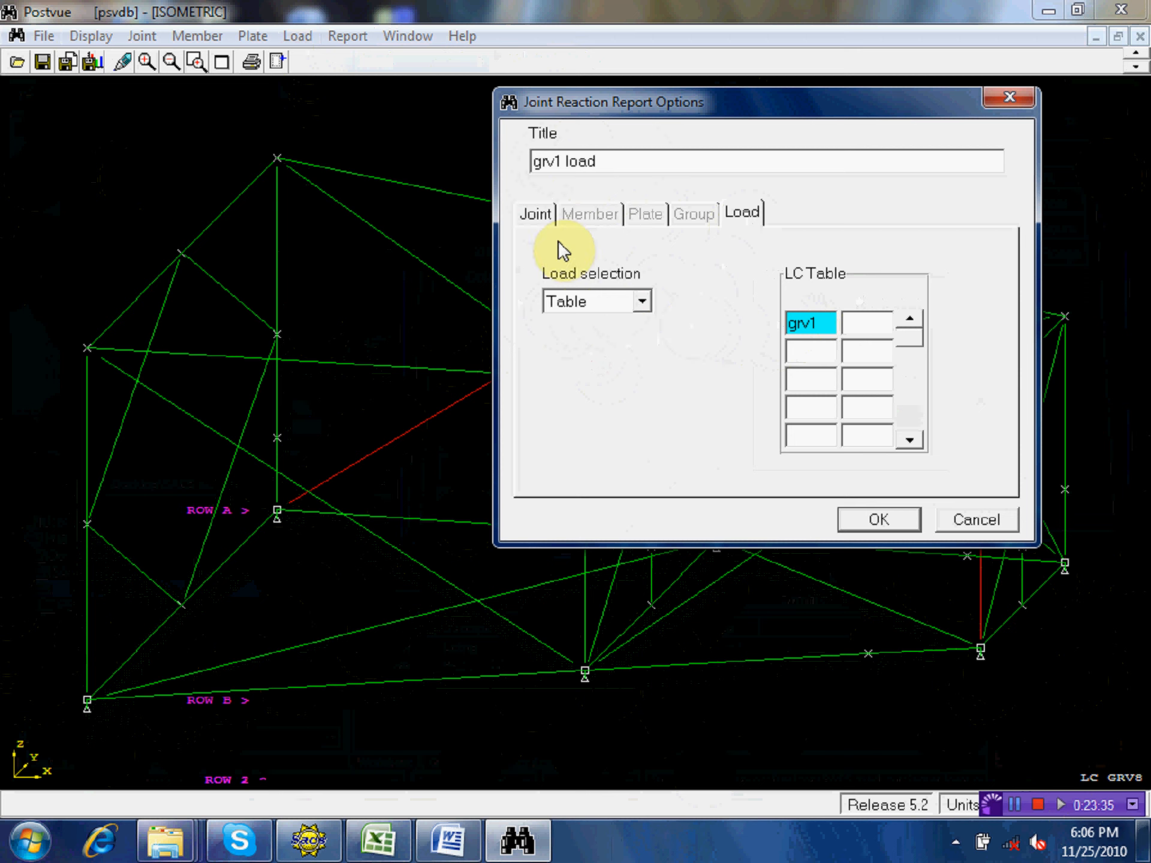
left_click(533, 211)
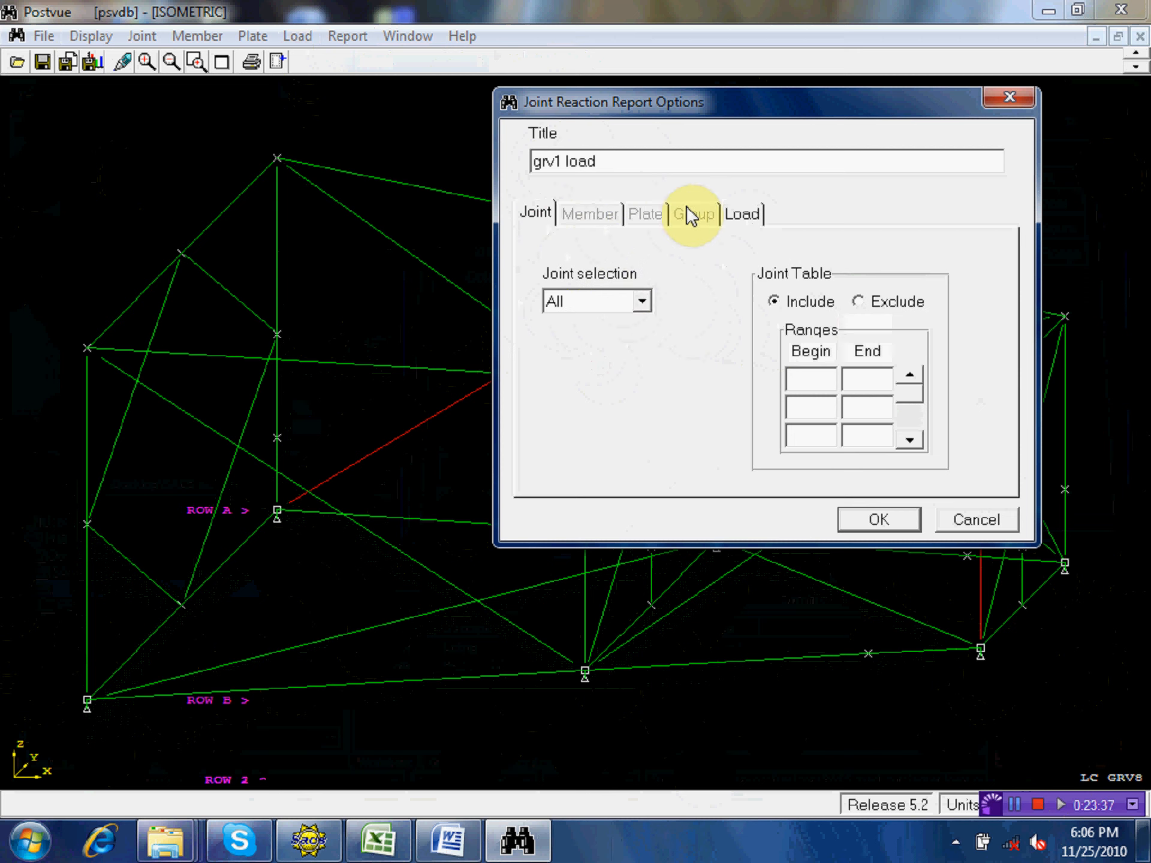
left_click(742, 213)
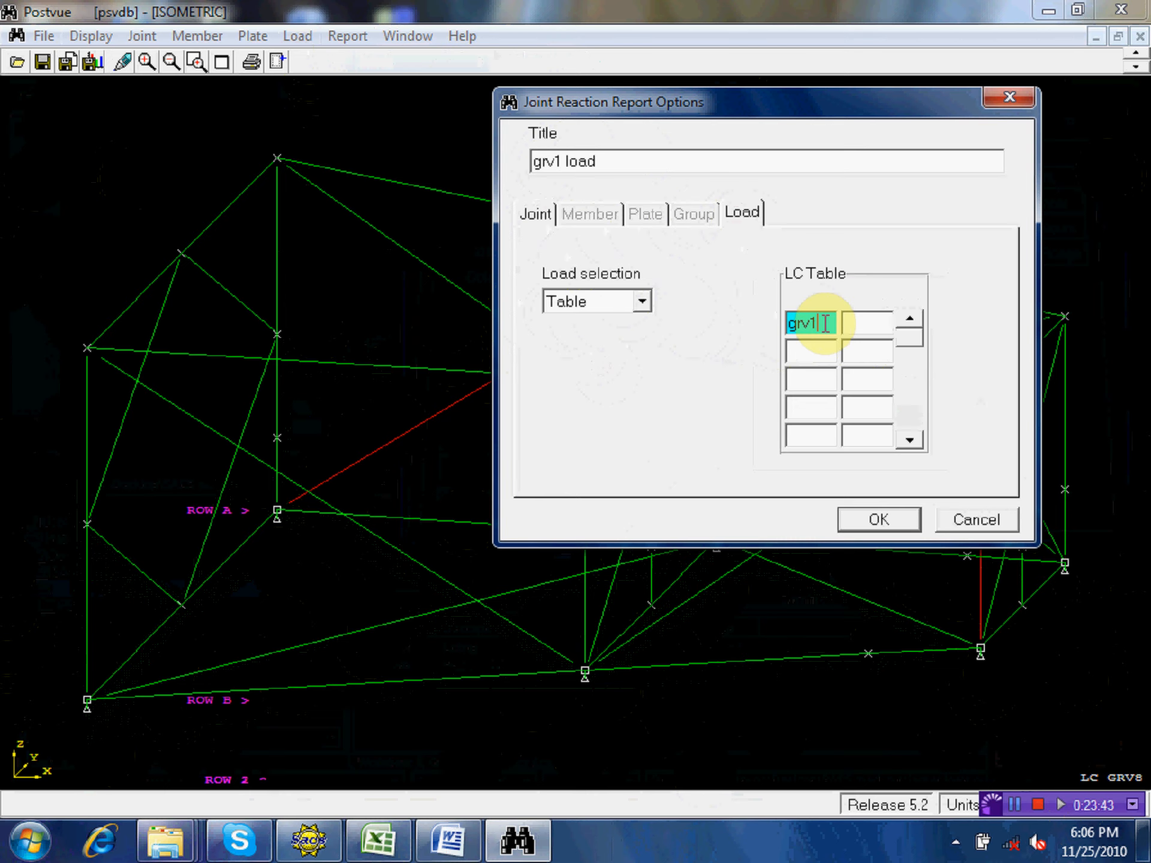
left_click(879, 518)
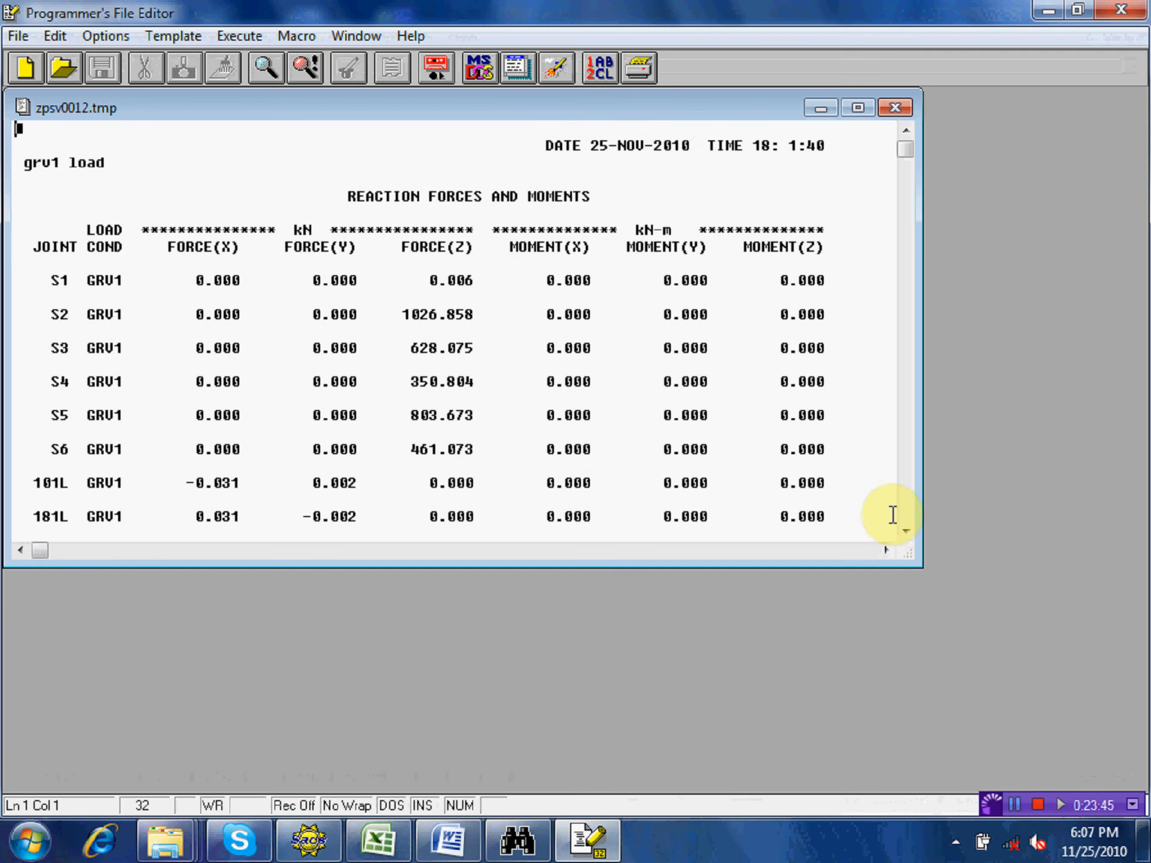
- Maximize the reaction report and copy its entire text, from the header through the joint 381L row
double_click(664, 108)
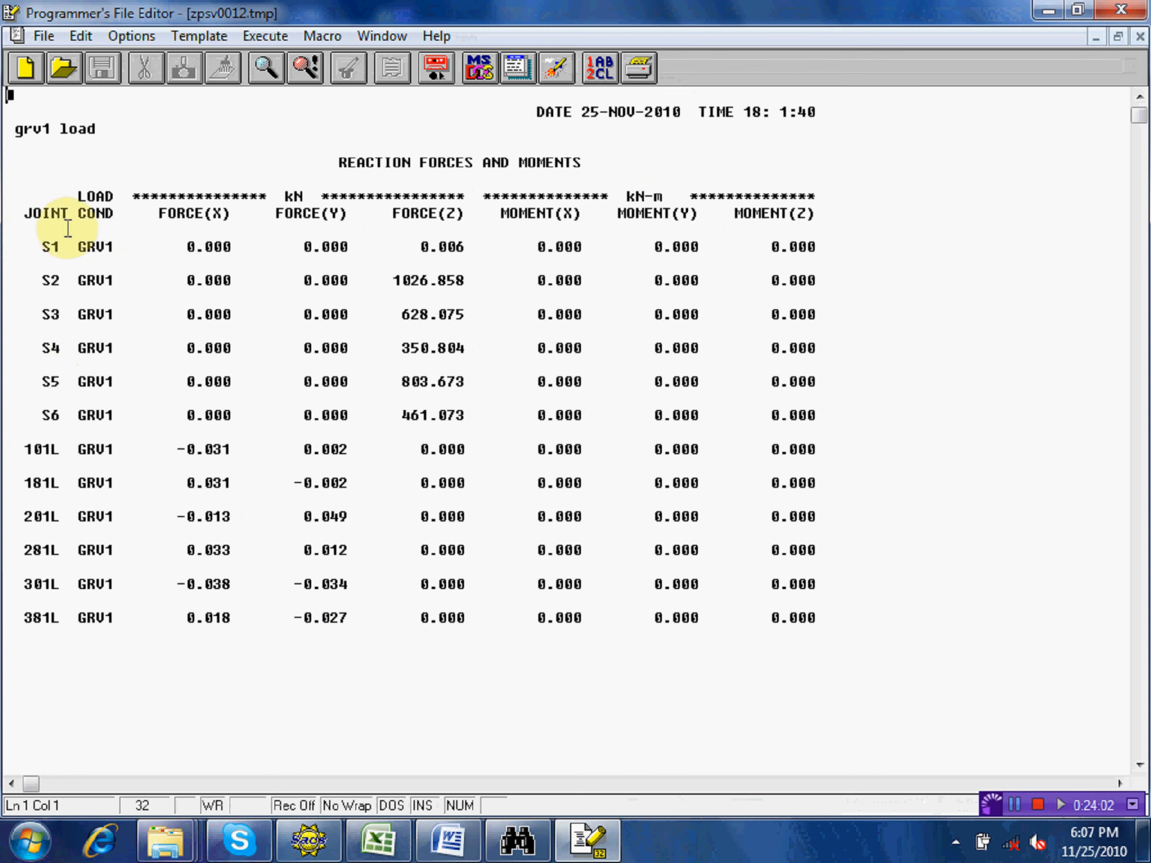
left_click_drag(10, 96, 876, 621)
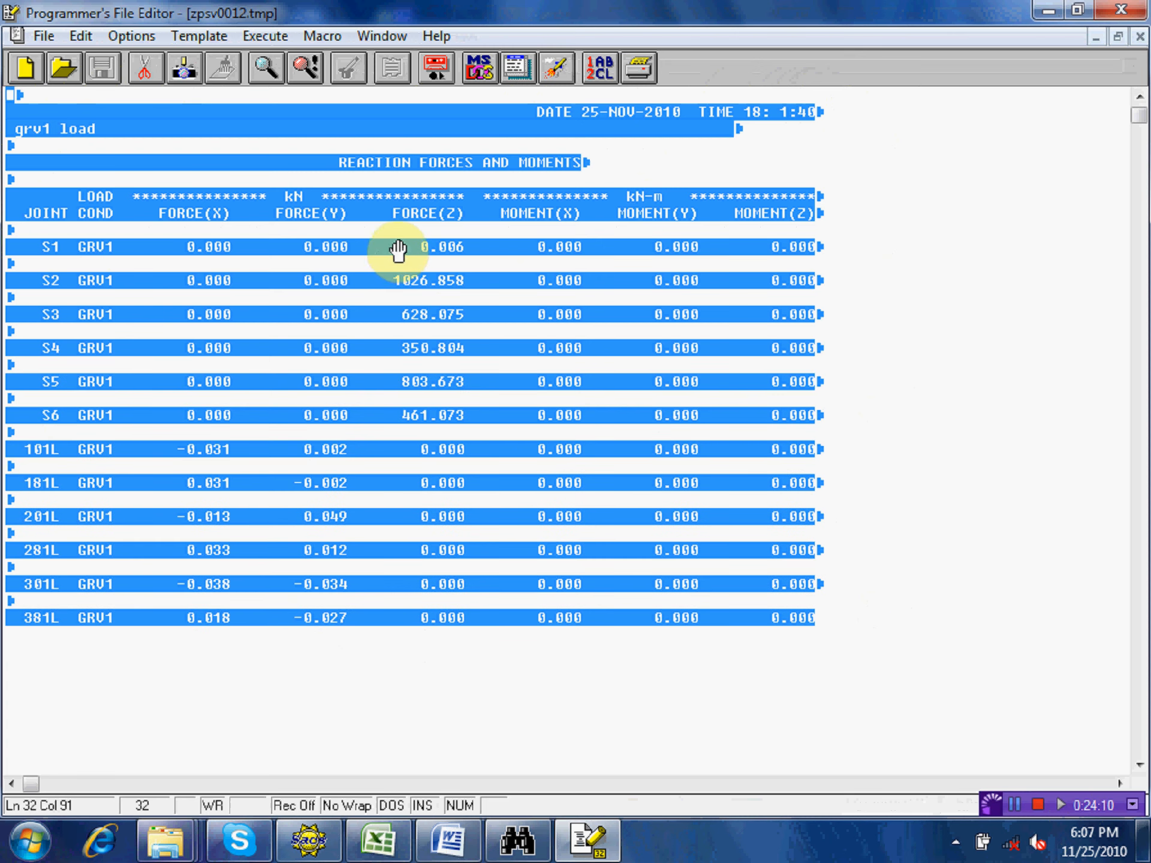
right_click(398, 242)
left_click(452, 314)
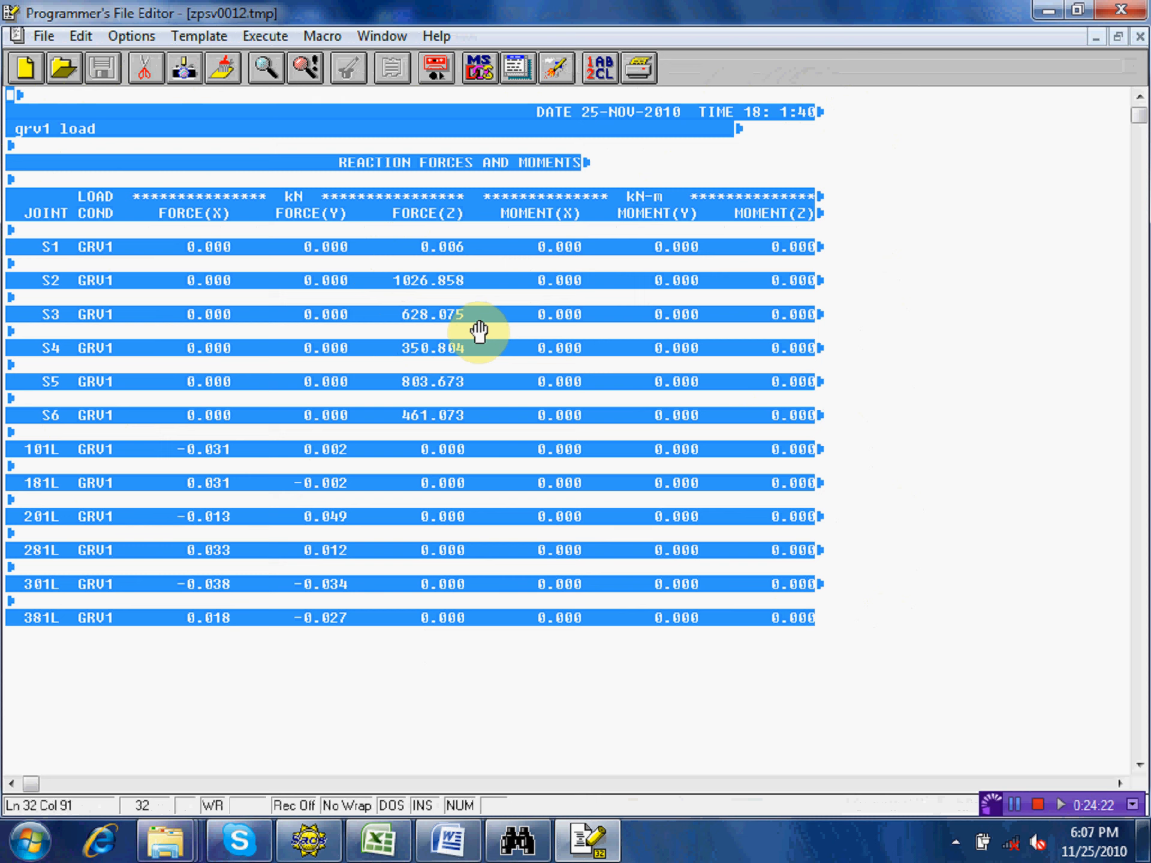
right_click(292, 126)
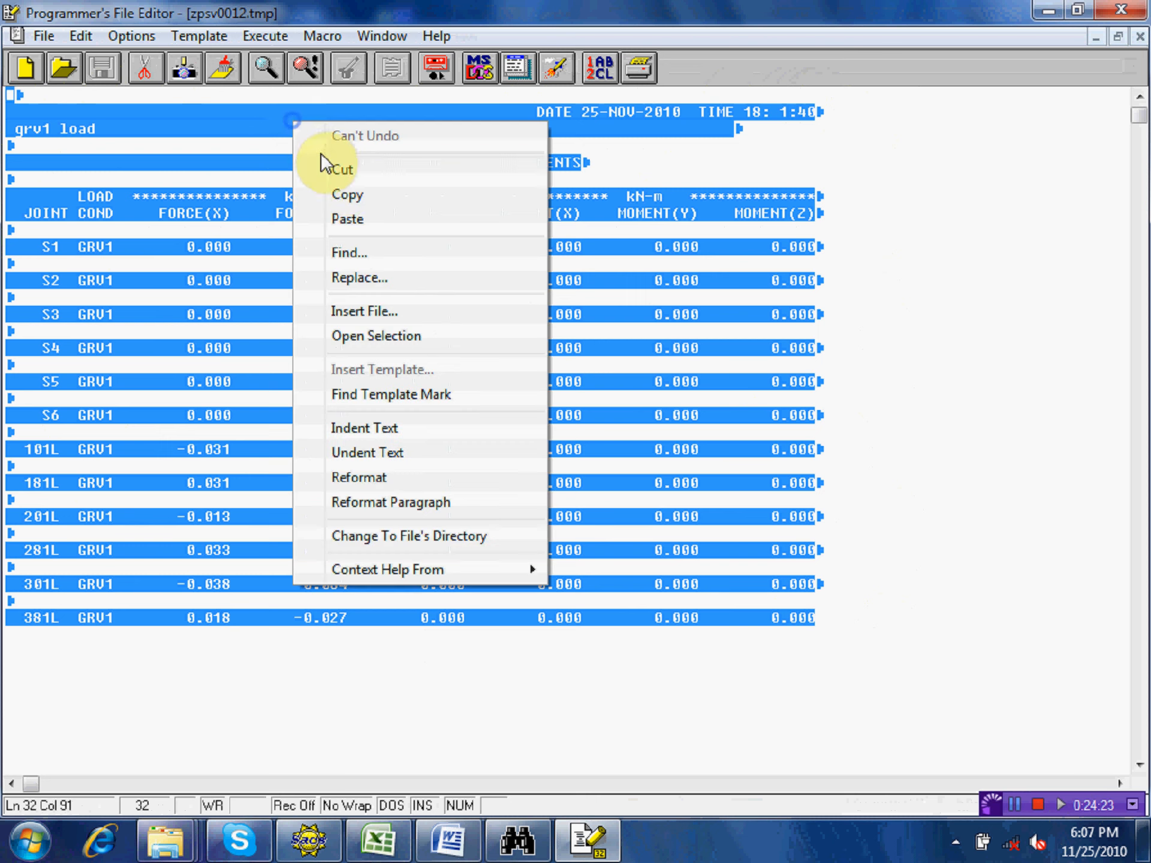
left_click(348, 195)
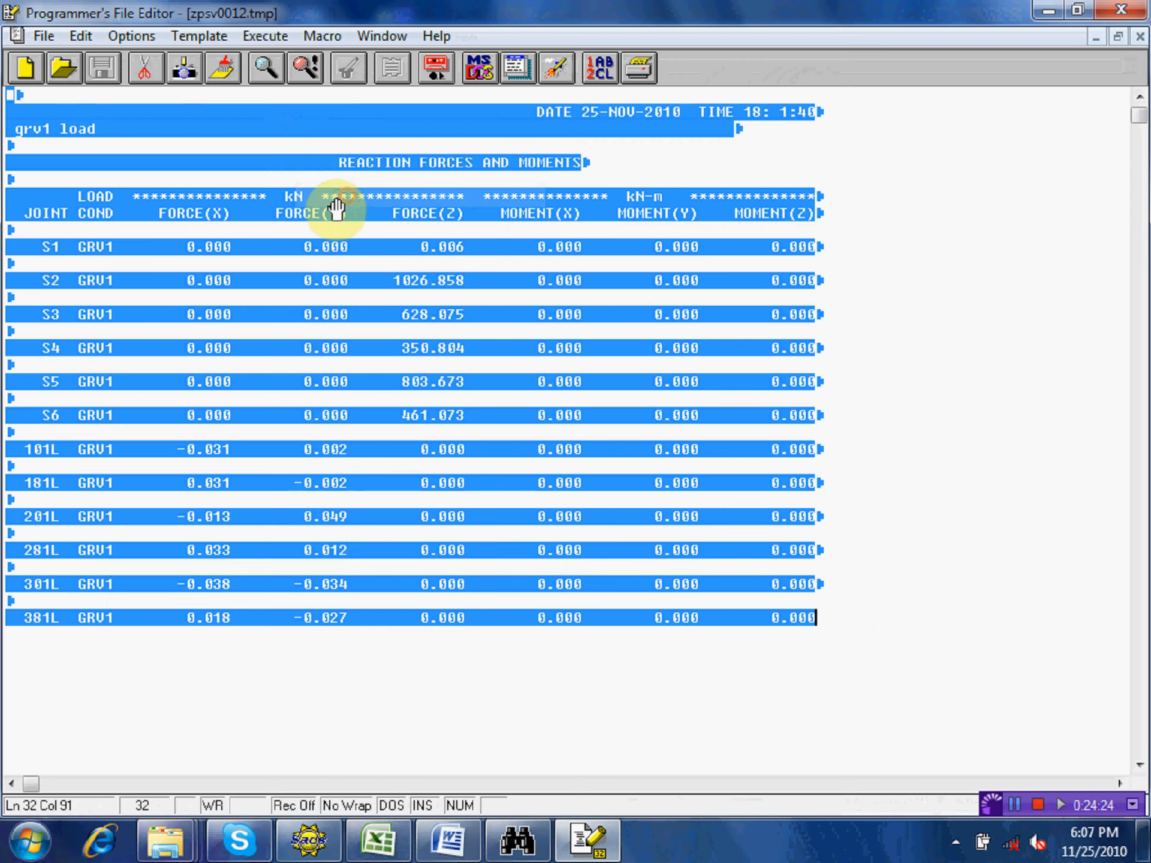
- Switch to the COG shifting _jacket workbook in Excel and open the empty Sheet3
left_click(1041, 9)
left_click(395, 849)
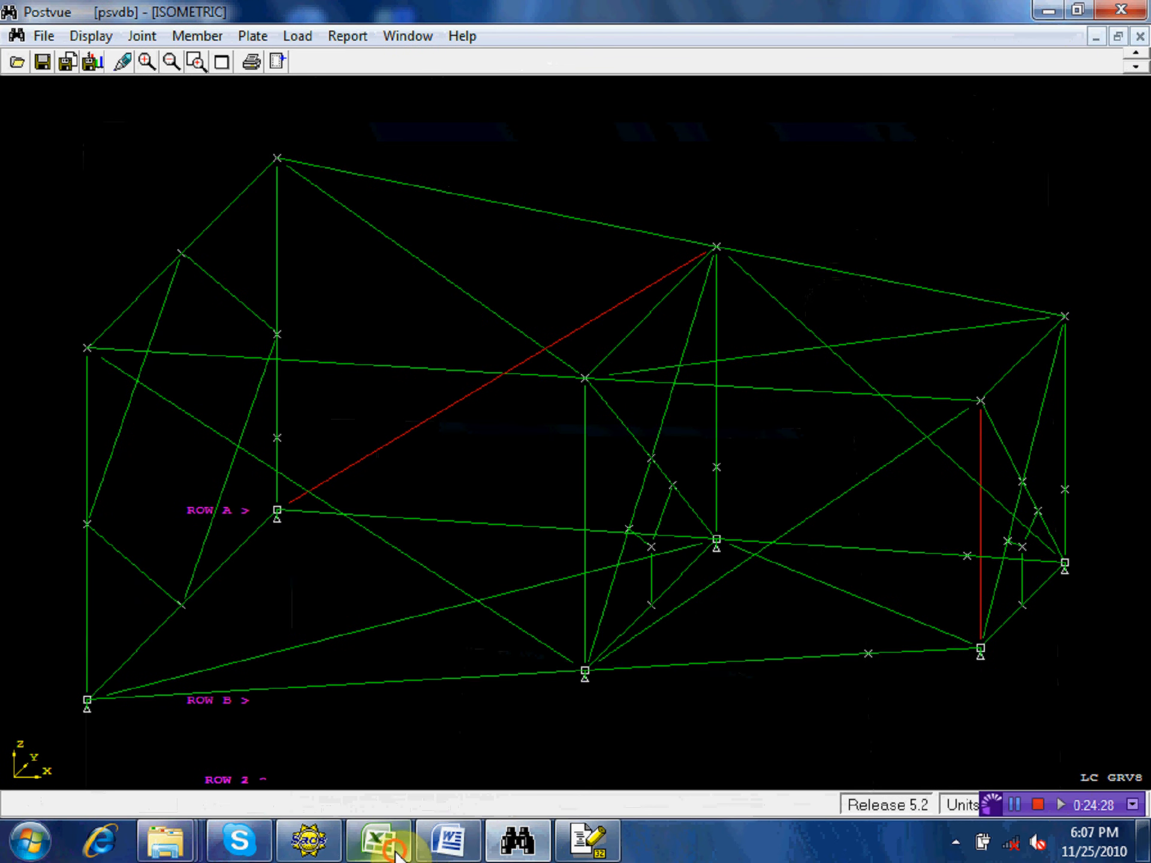
scroll(638, 524, "up", 9)
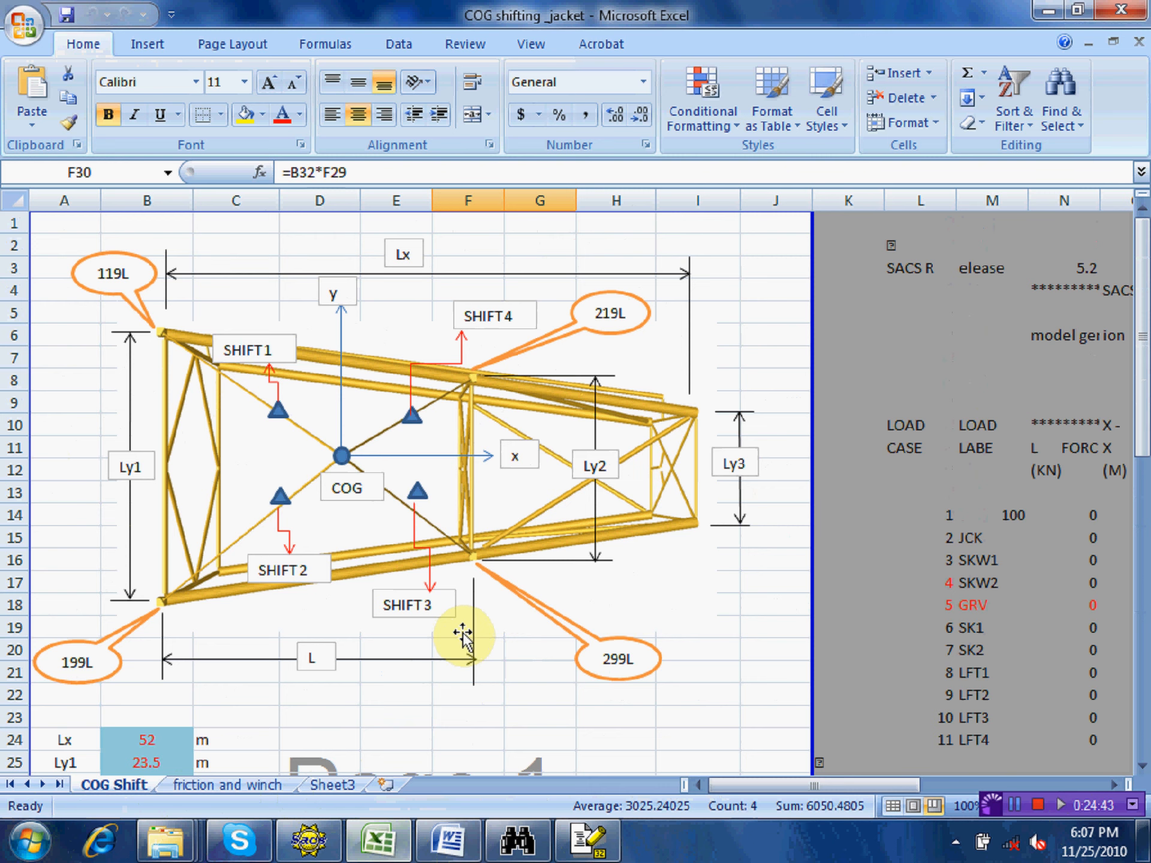
scroll(458, 539, "down", 2)
scroll(411, 540, "down", 6)
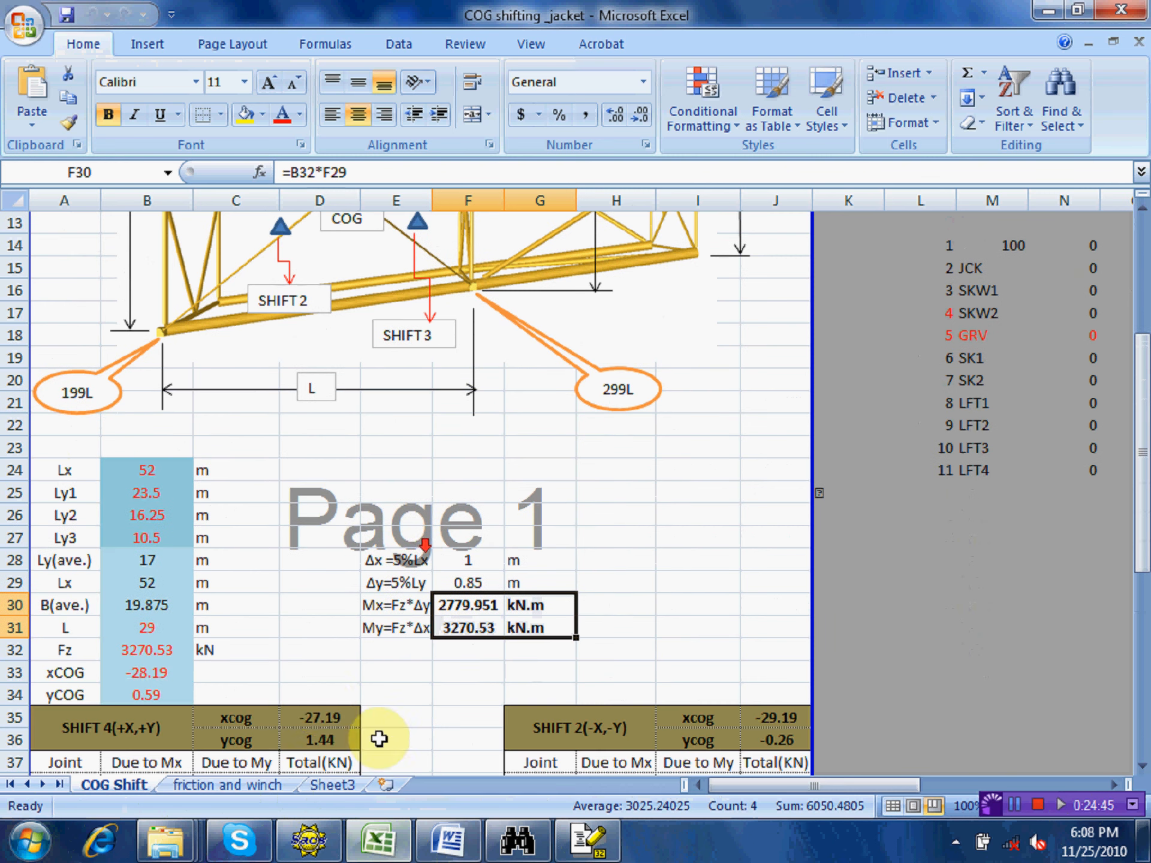
left_click(328, 784)
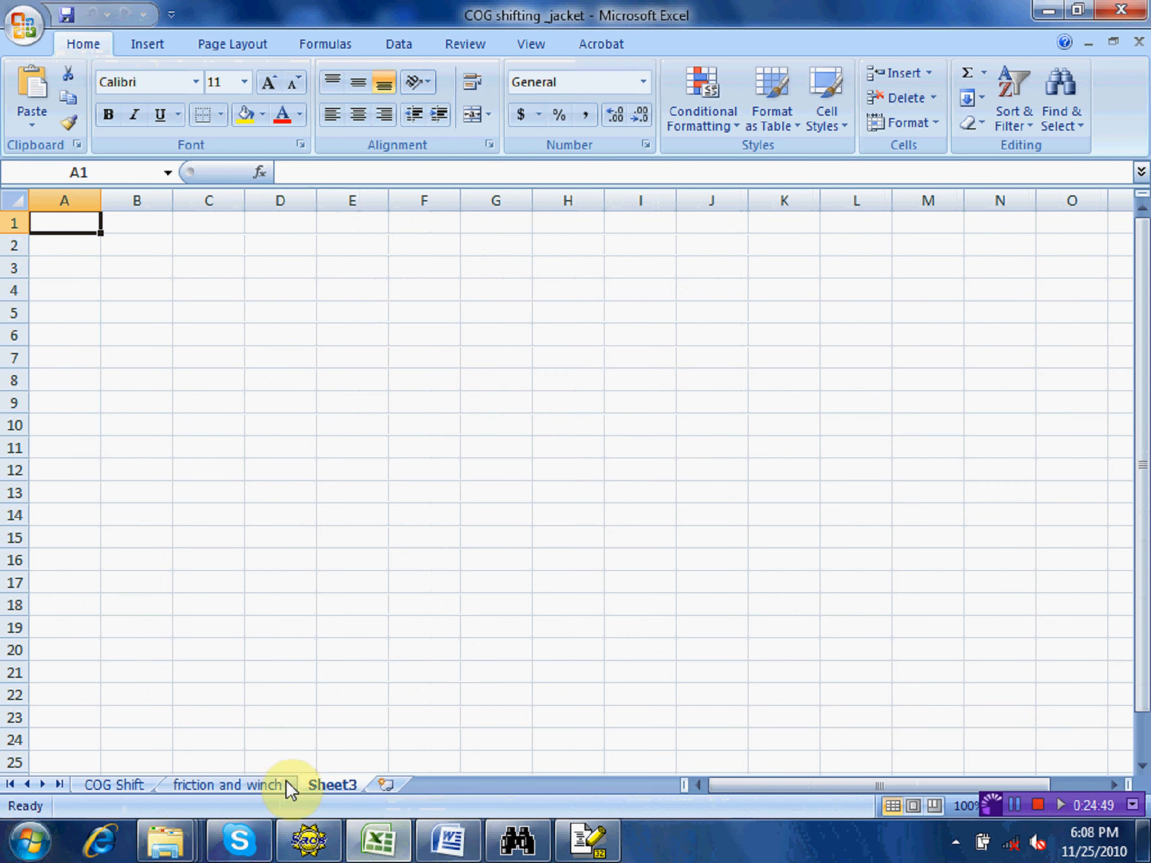
- Narrow column A and paste the copied reaction report into Sheet3 starting at cell B1
left_click_drag(99, 199, 57, 199)
right_click(99, 223)
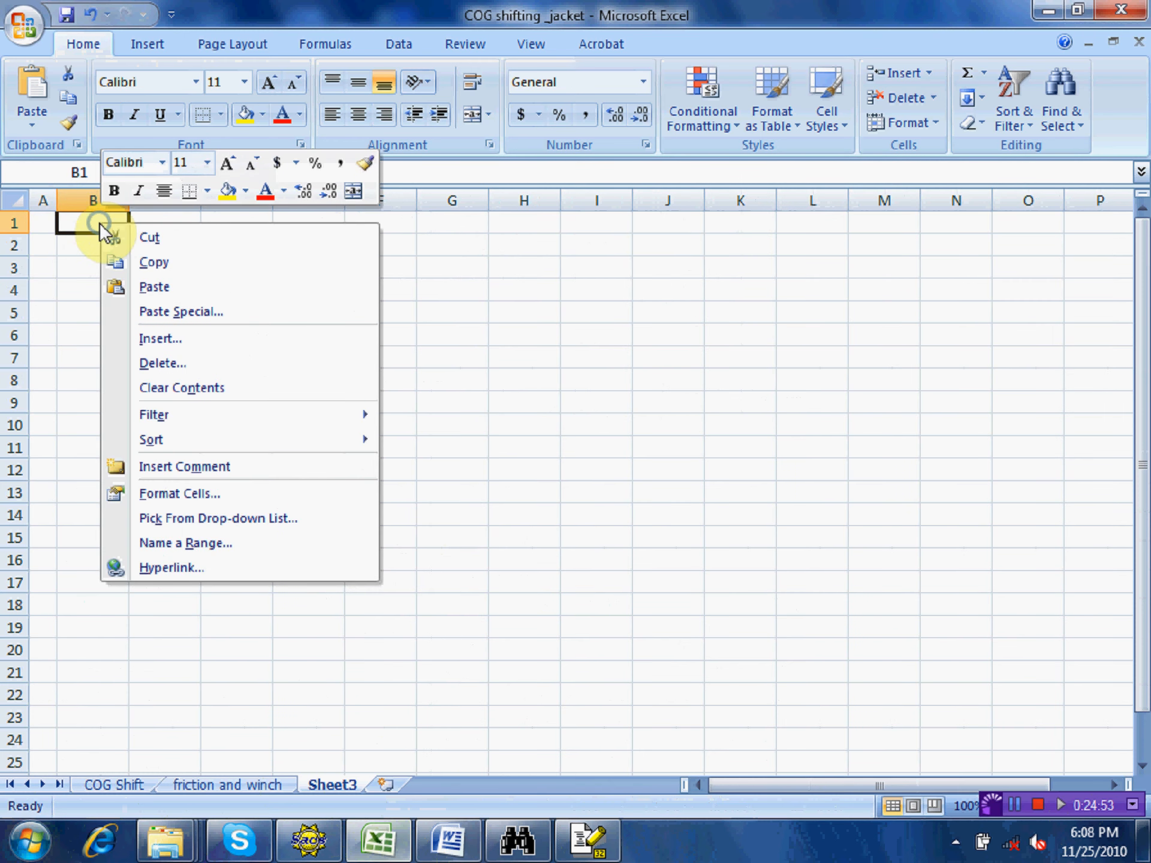
left_click(154, 288)
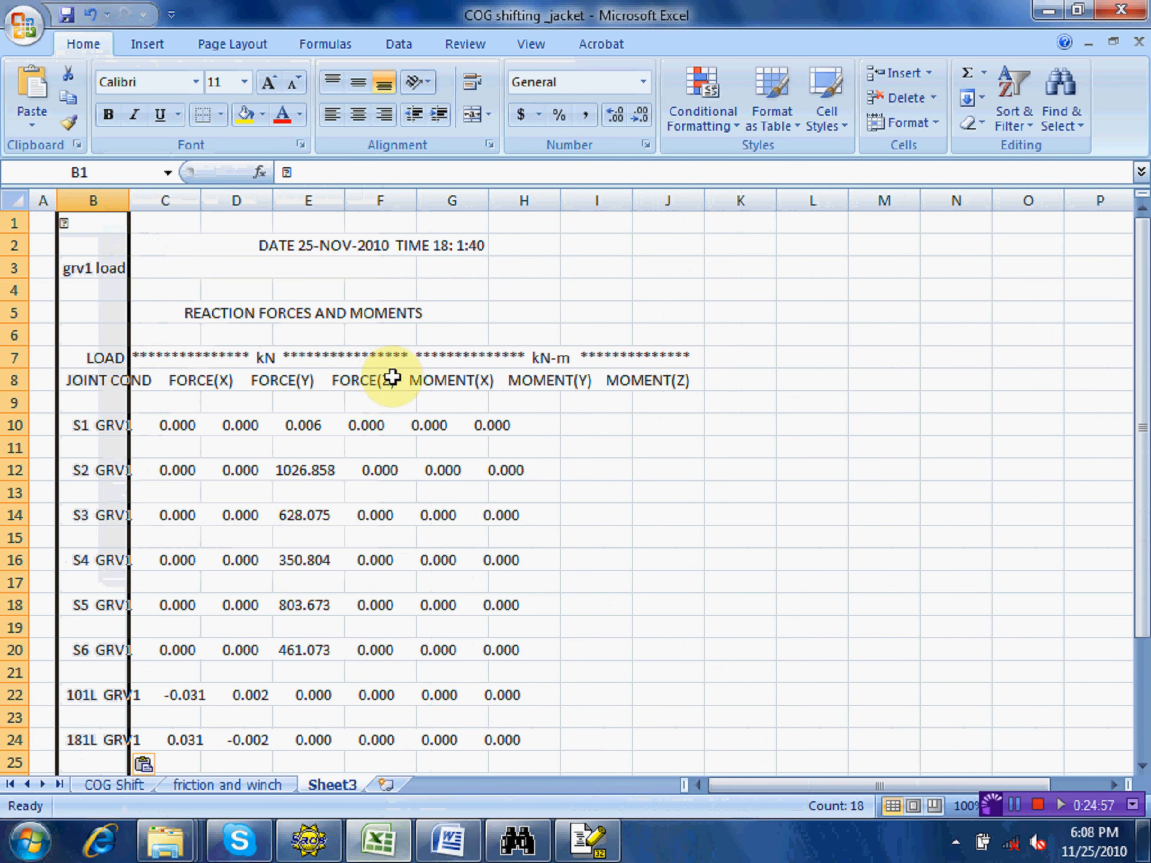
scroll(243, 491, "down", 3)
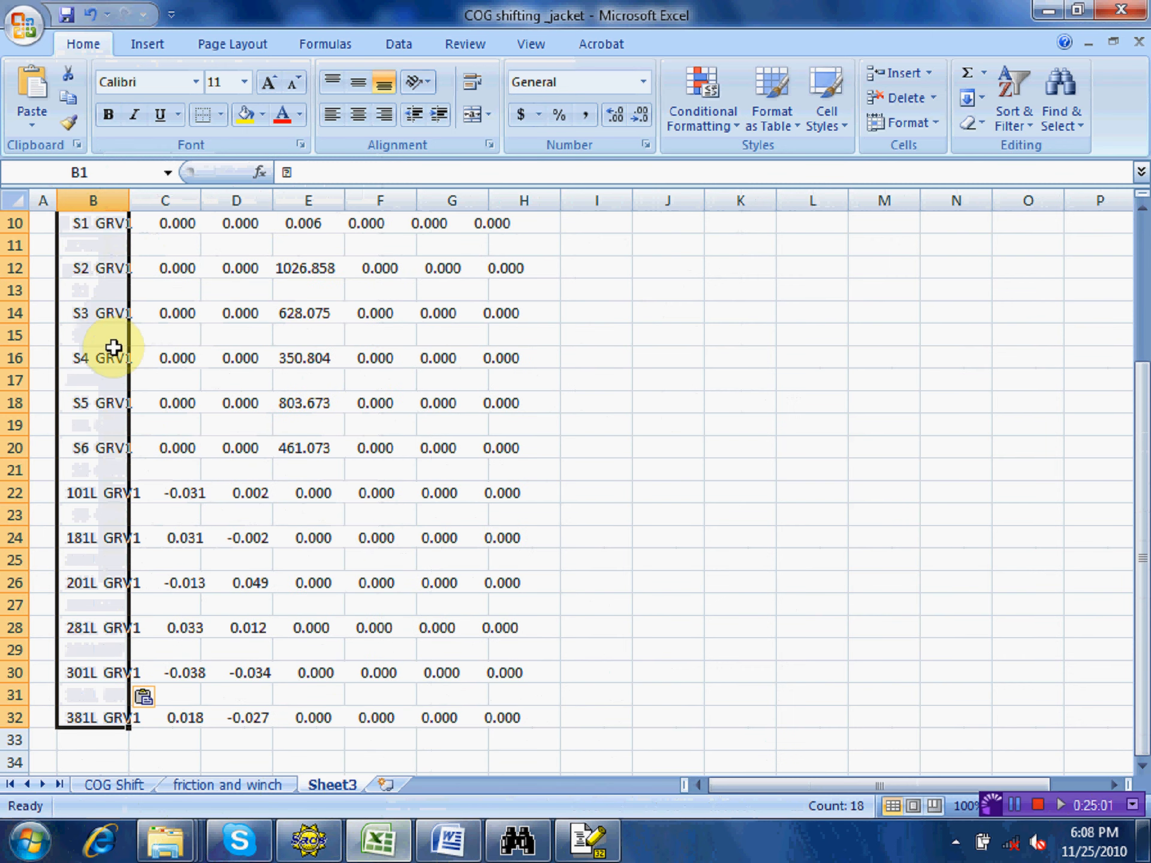
- Split the pasted report text in column B into separate columns, using fixed width, General format and destination $B$1
left_click(399, 48)
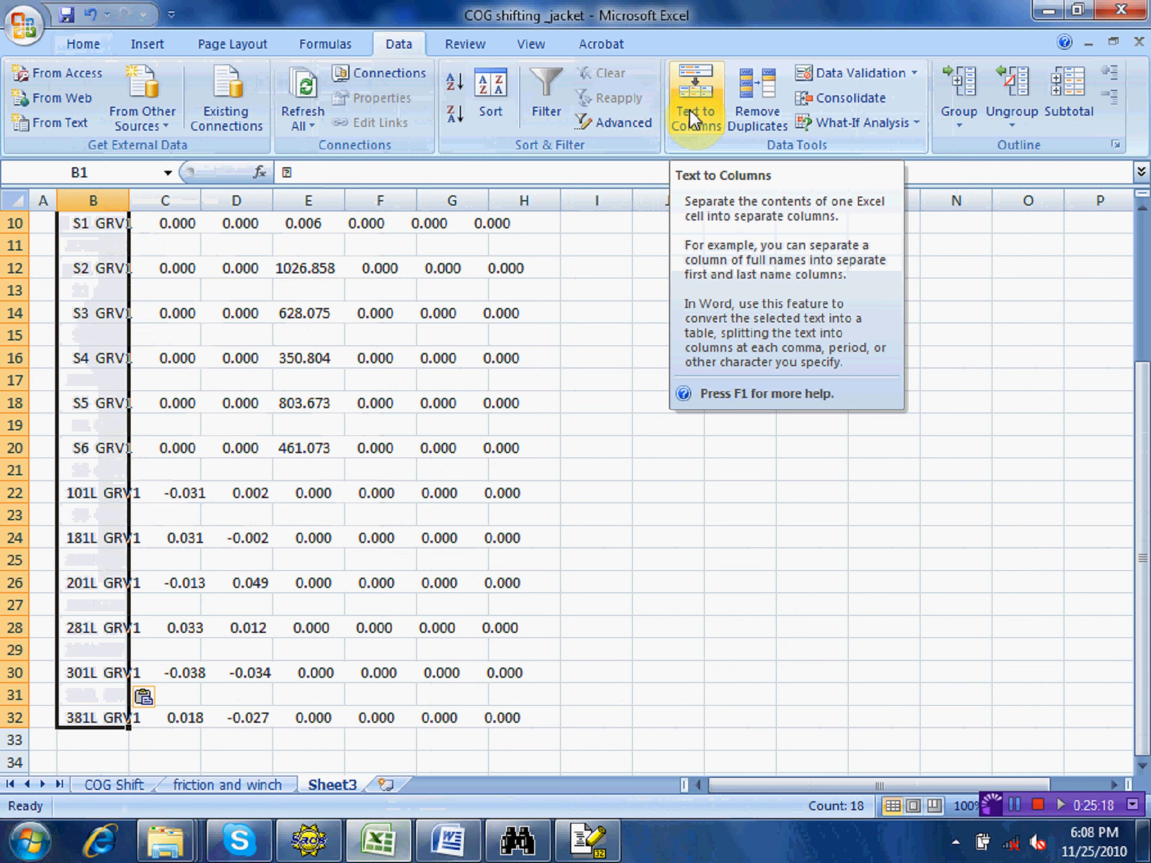
left_click(689, 109)
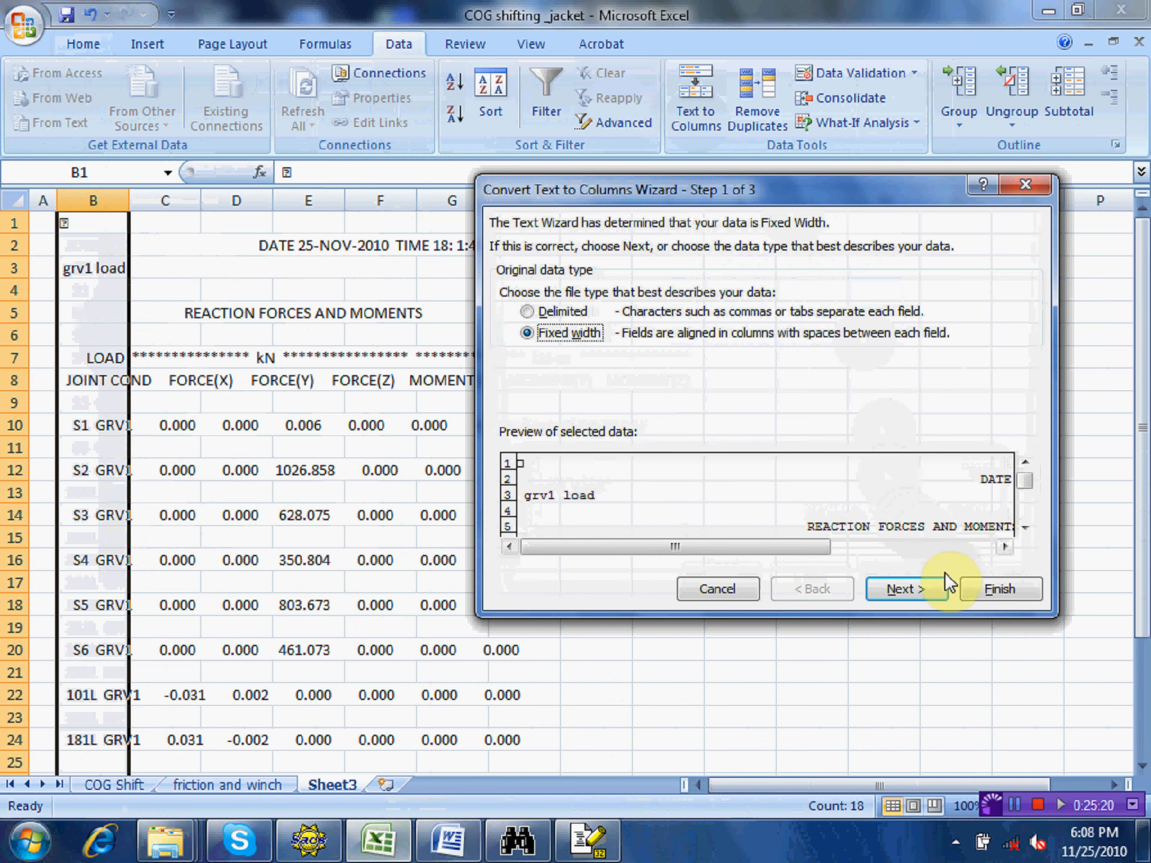
left_click(920, 588)
left_click(920, 587)
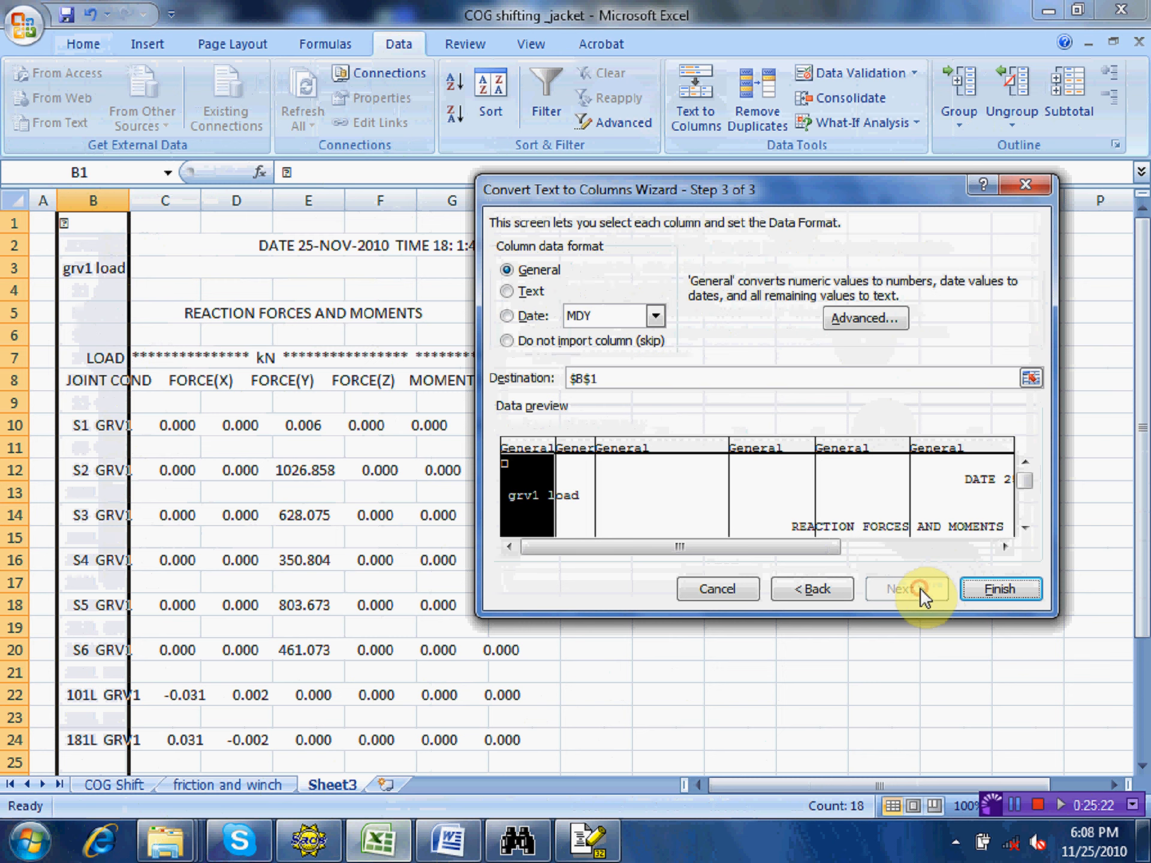
left_click_drag(1025, 482, 1026, 532)
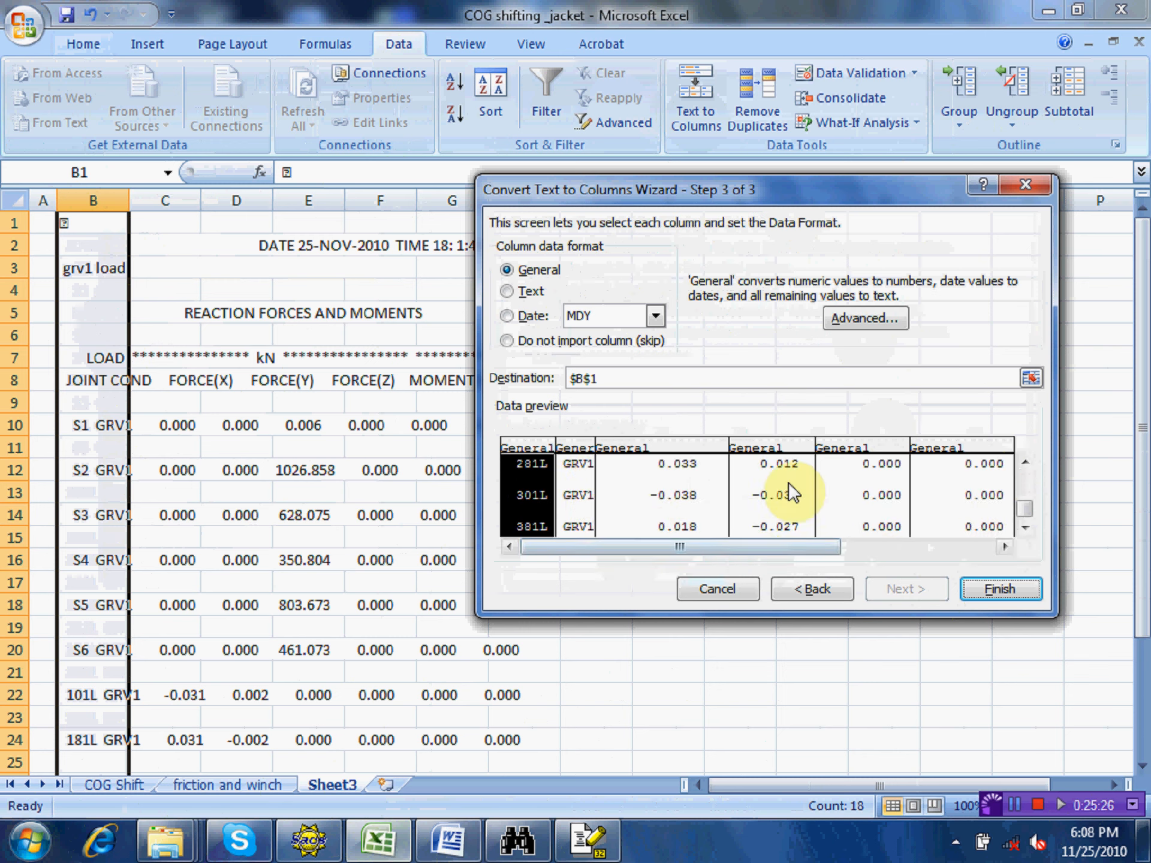
left_click_drag(821, 551, 966, 546)
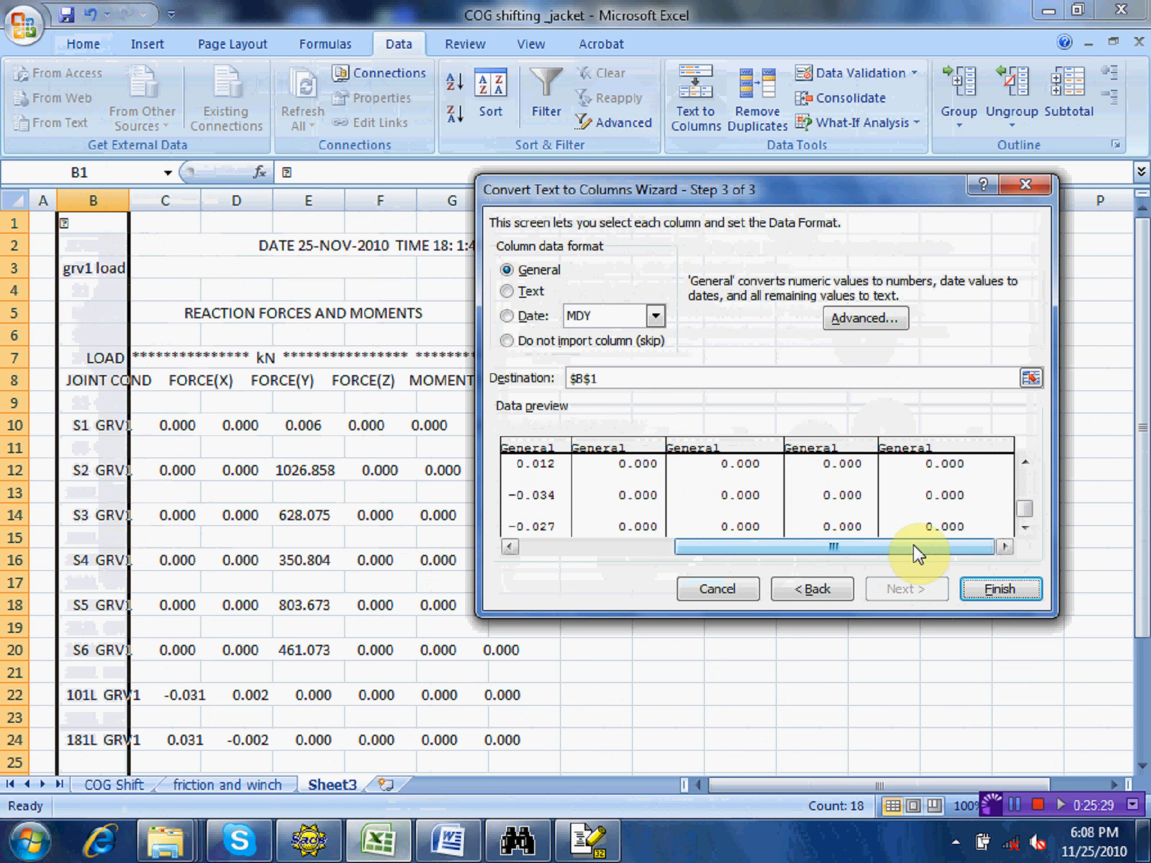
left_click(880, 507)
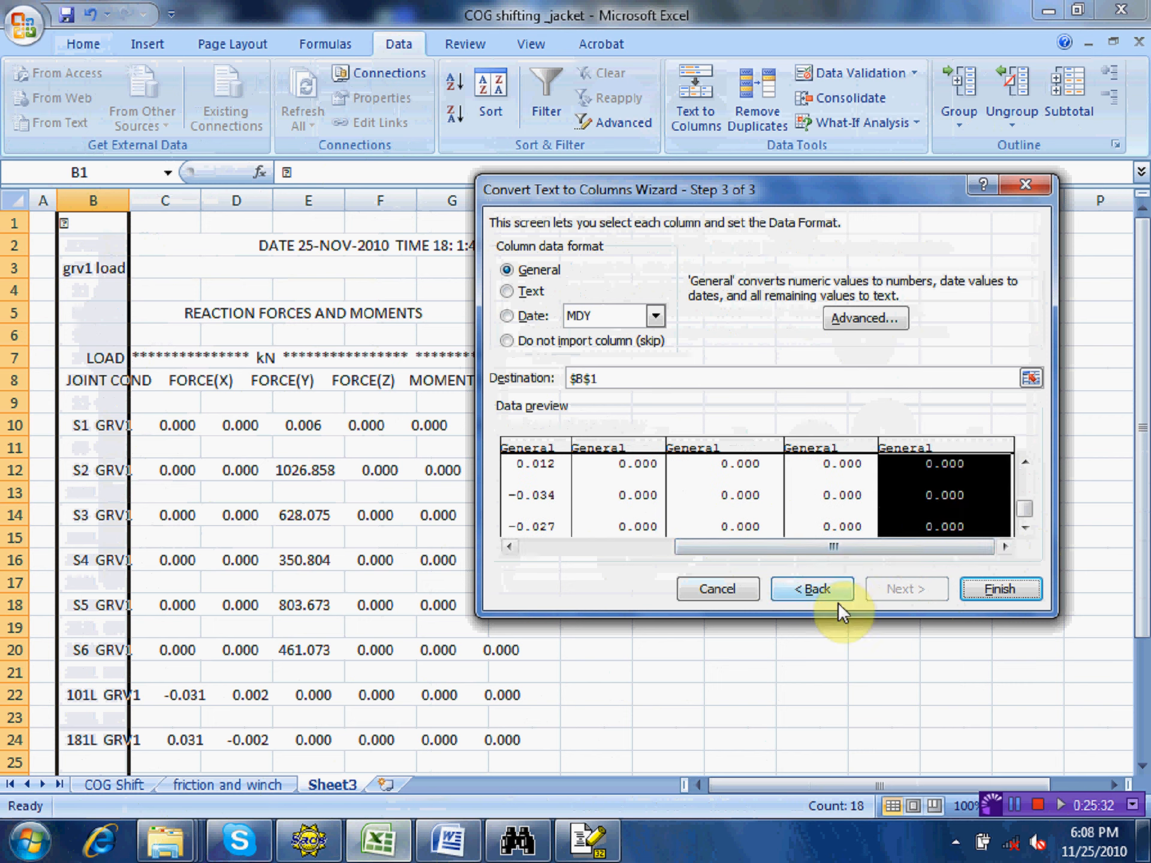
left_click(997, 588)
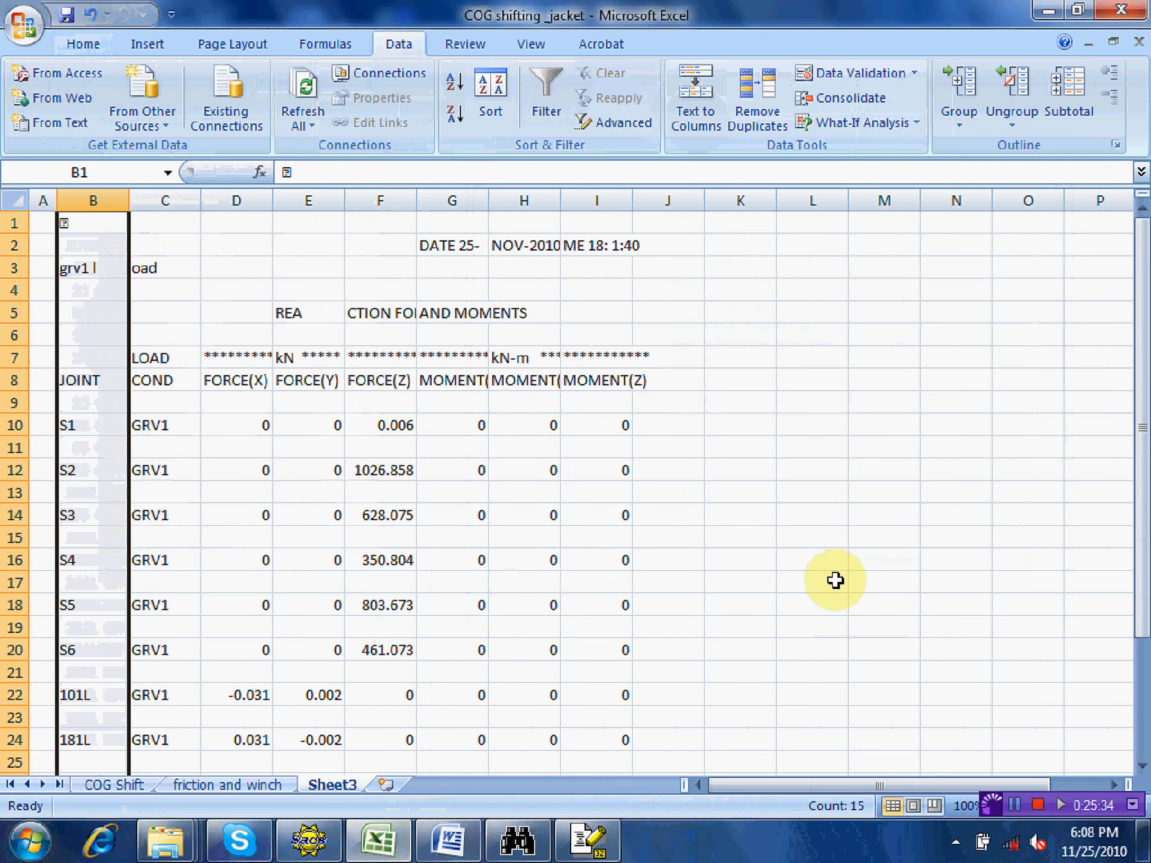
- Examine the split reaction table, checking the FORCE(Z) value of each joint from S1 to S6
left_click(835, 580)
scroll(411, 599, "down", 2)
scroll(383, 516, "up", 2)
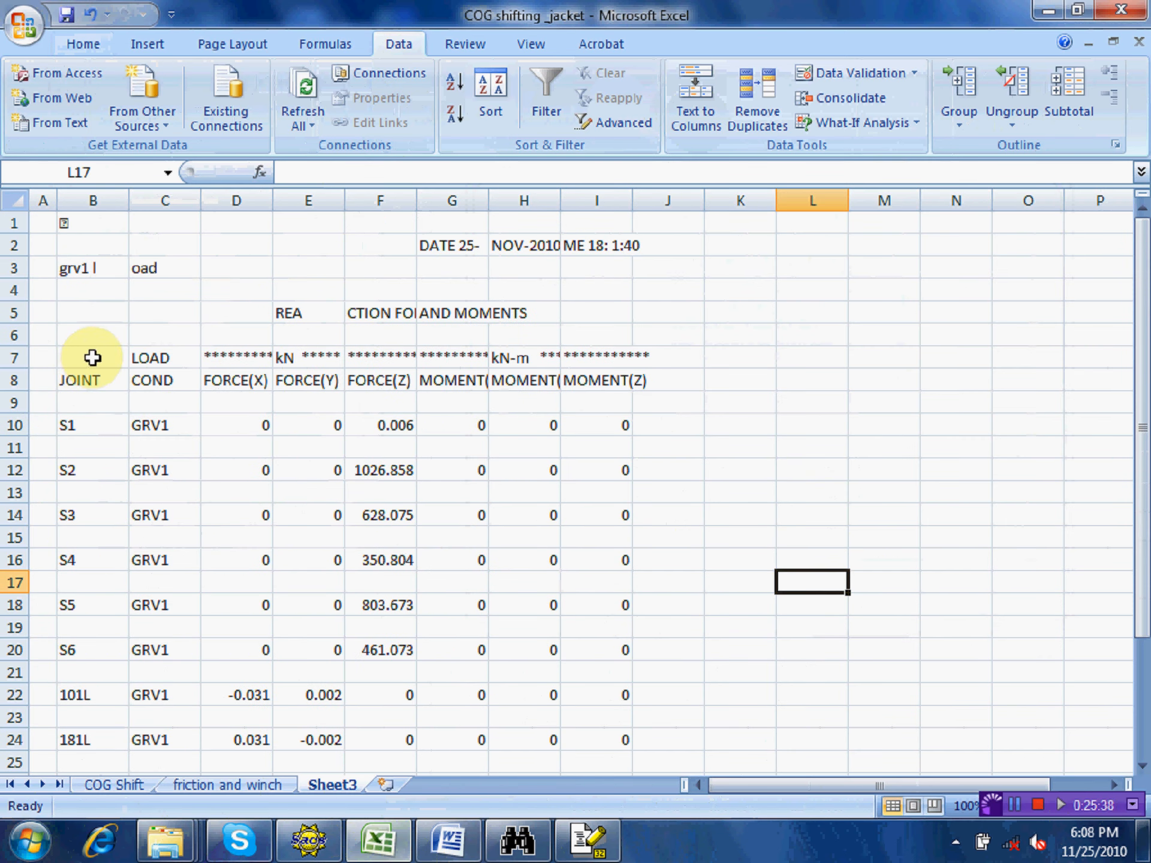
scroll(346, 394, "down", 1)
left_click(160, 355)
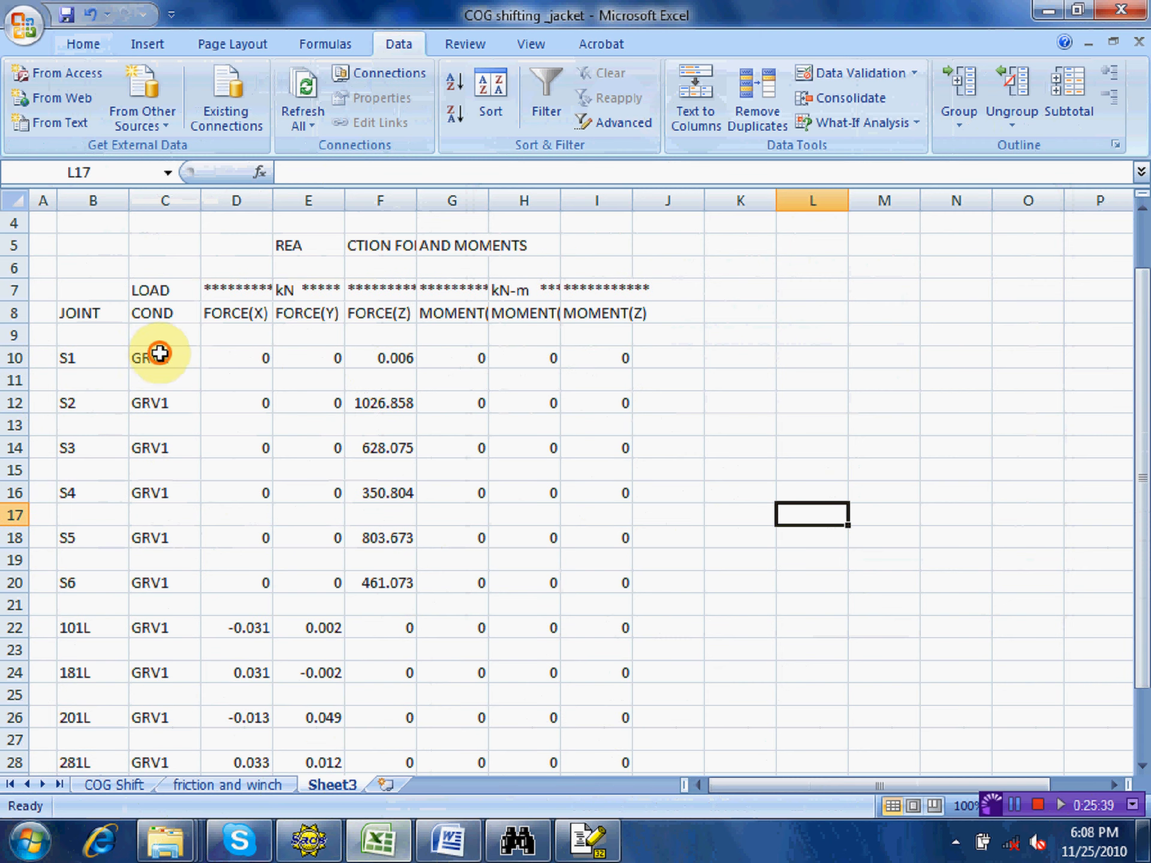
left_click(383, 362)
left_click(384, 403)
left_click(384, 450)
left_click(383, 496)
left_click(384, 539)
left_click(384, 582)
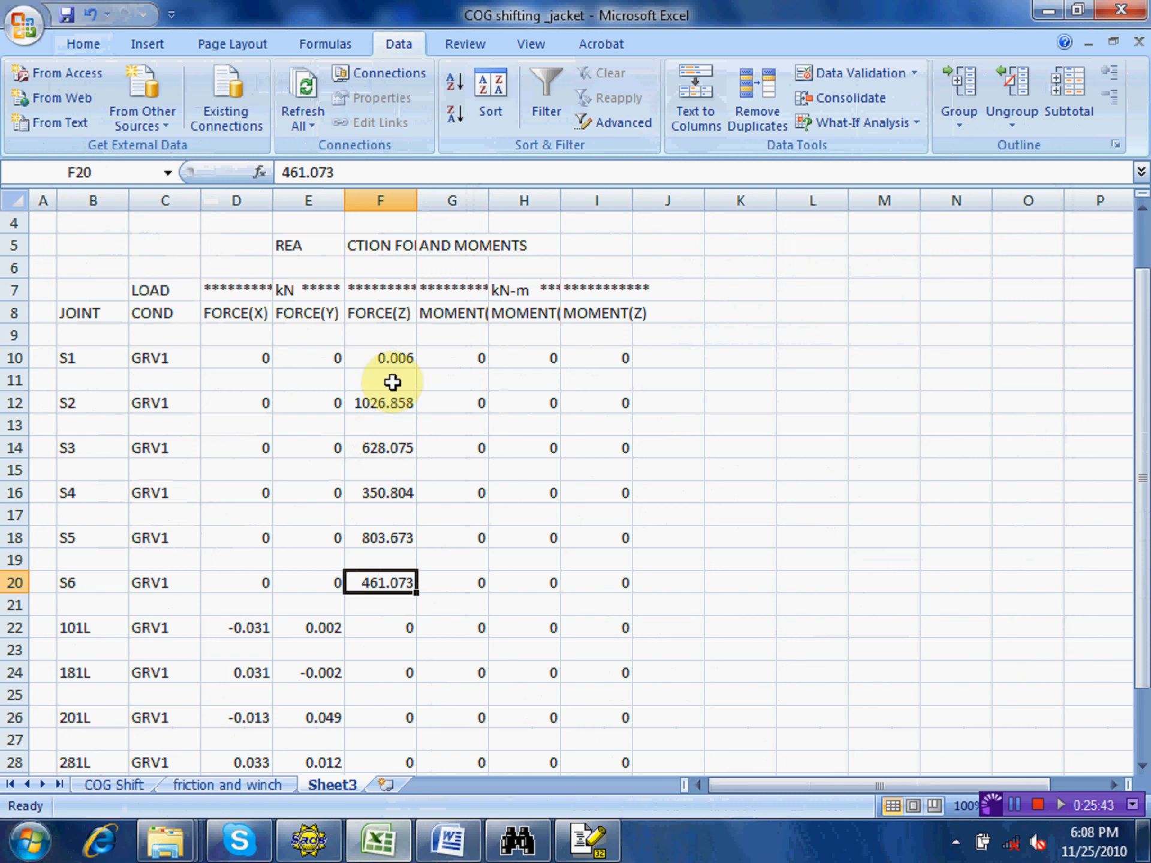
left_click(394, 359)
left_click(779, 454)
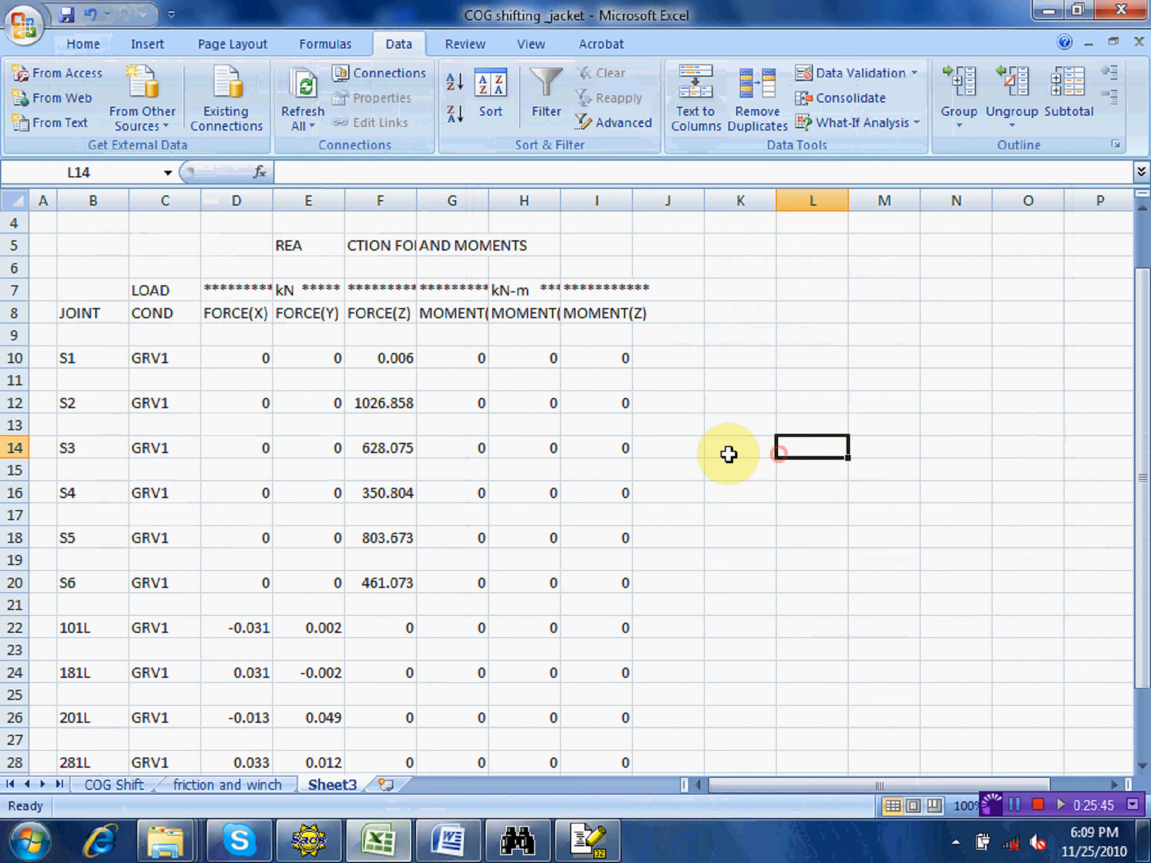
- Delete the blank rows between the joint entries from S1 to S6
right_click(13, 381)
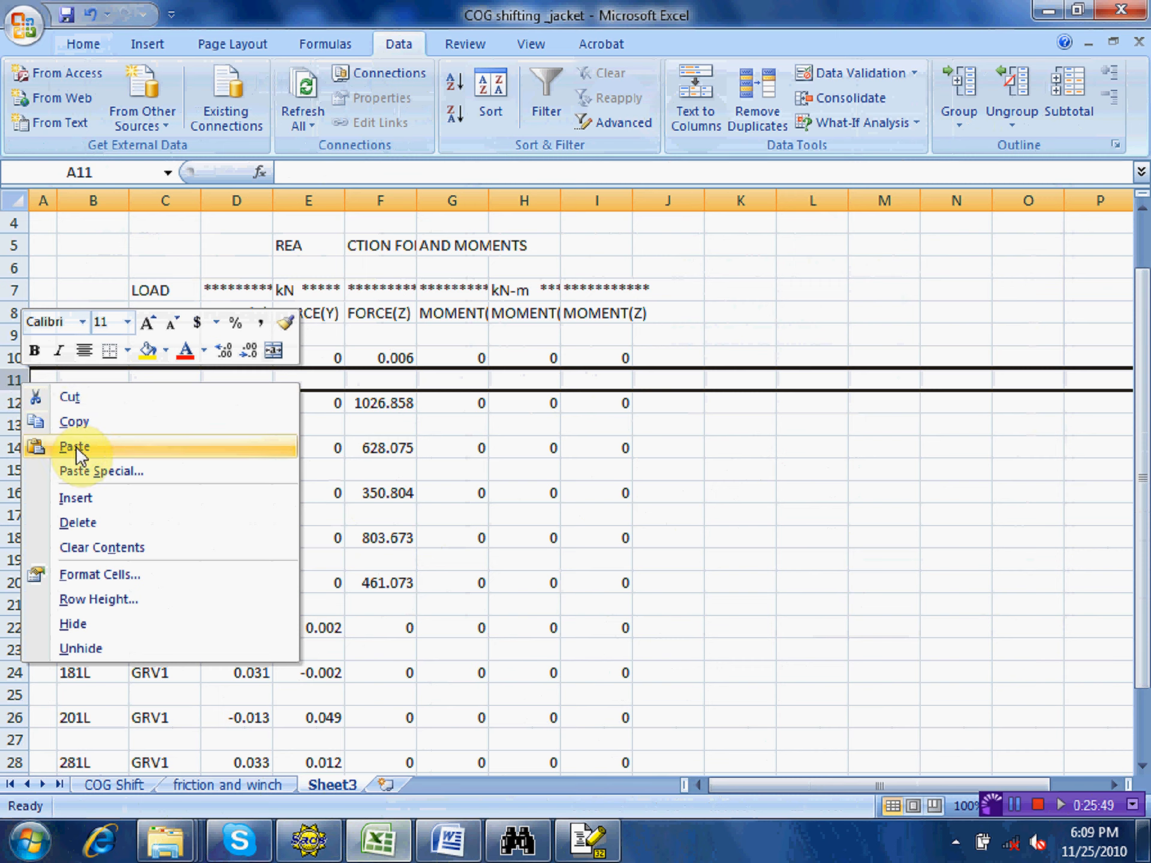
left_click(91, 524)
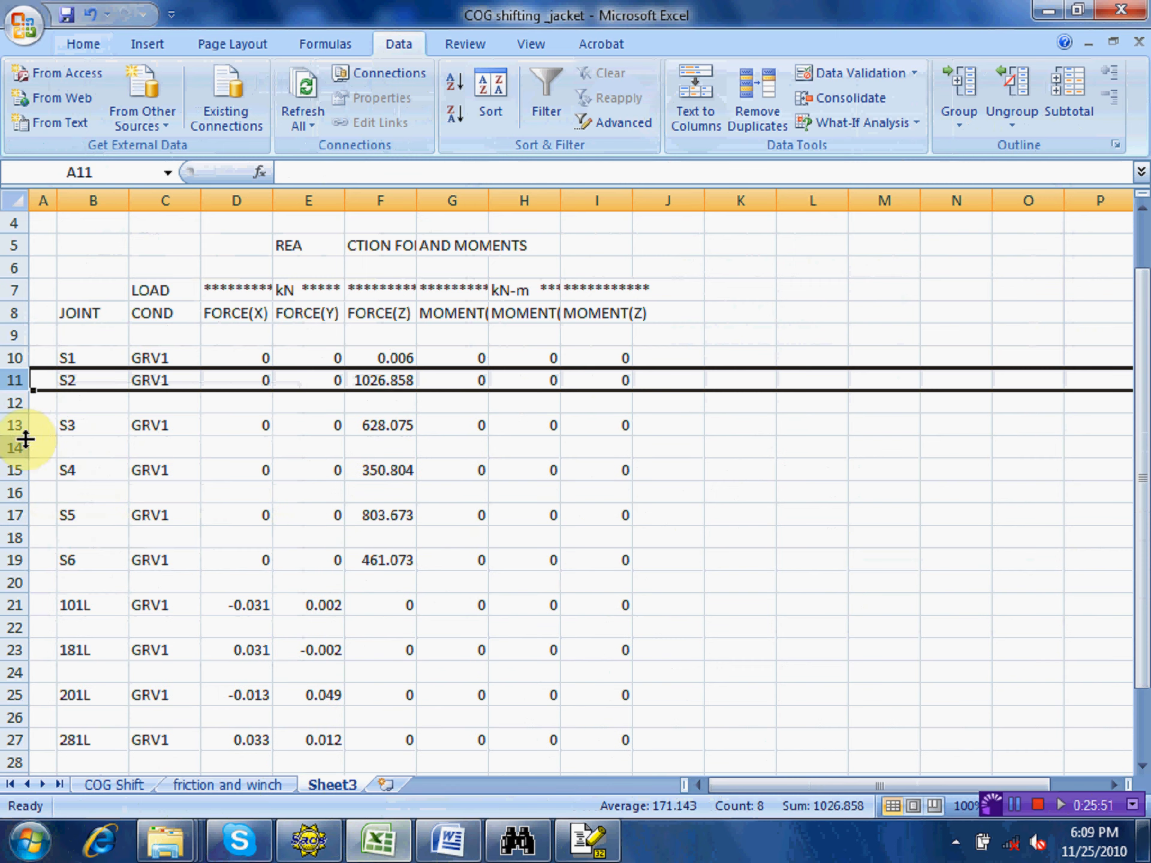
right_click(18, 404)
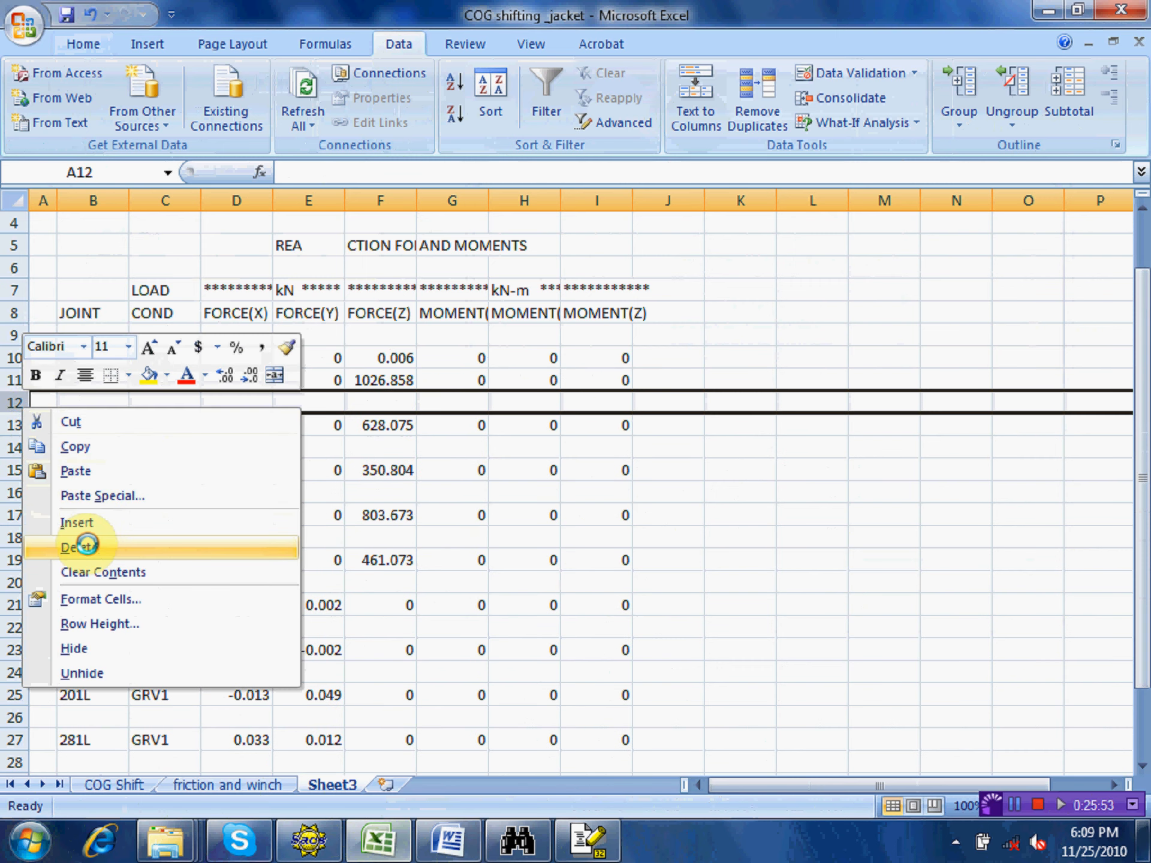
left_click(83, 547)
right_click(21, 427)
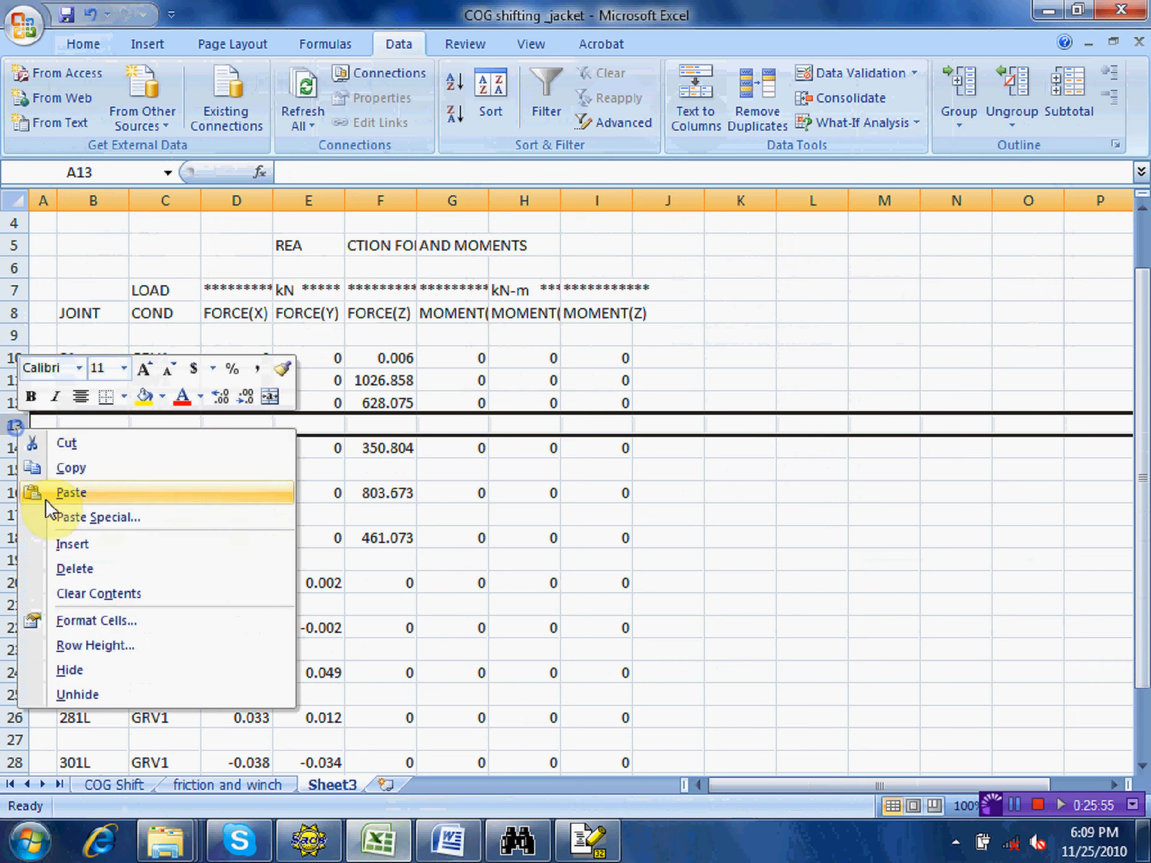
left_click(75, 567)
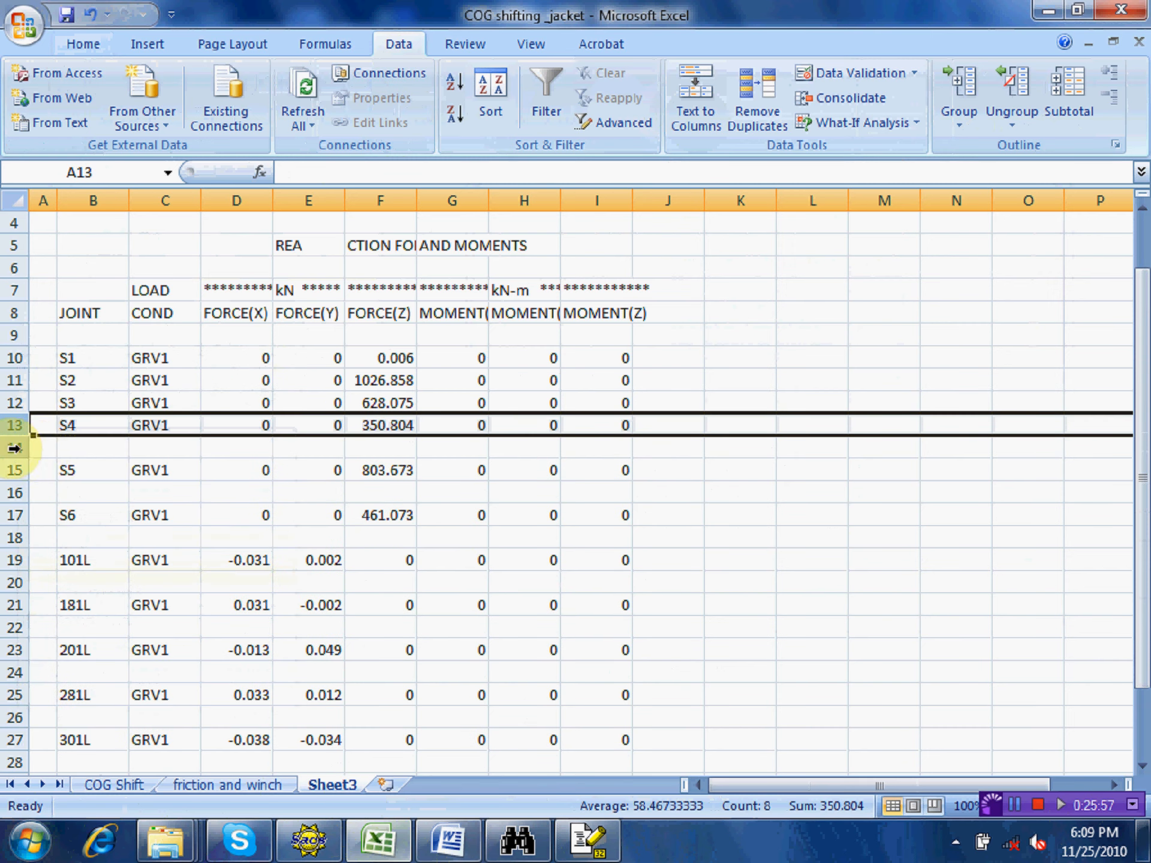
right_click(16, 448)
left_click(81, 588)
right_click(18, 474)
left_click(77, 617)
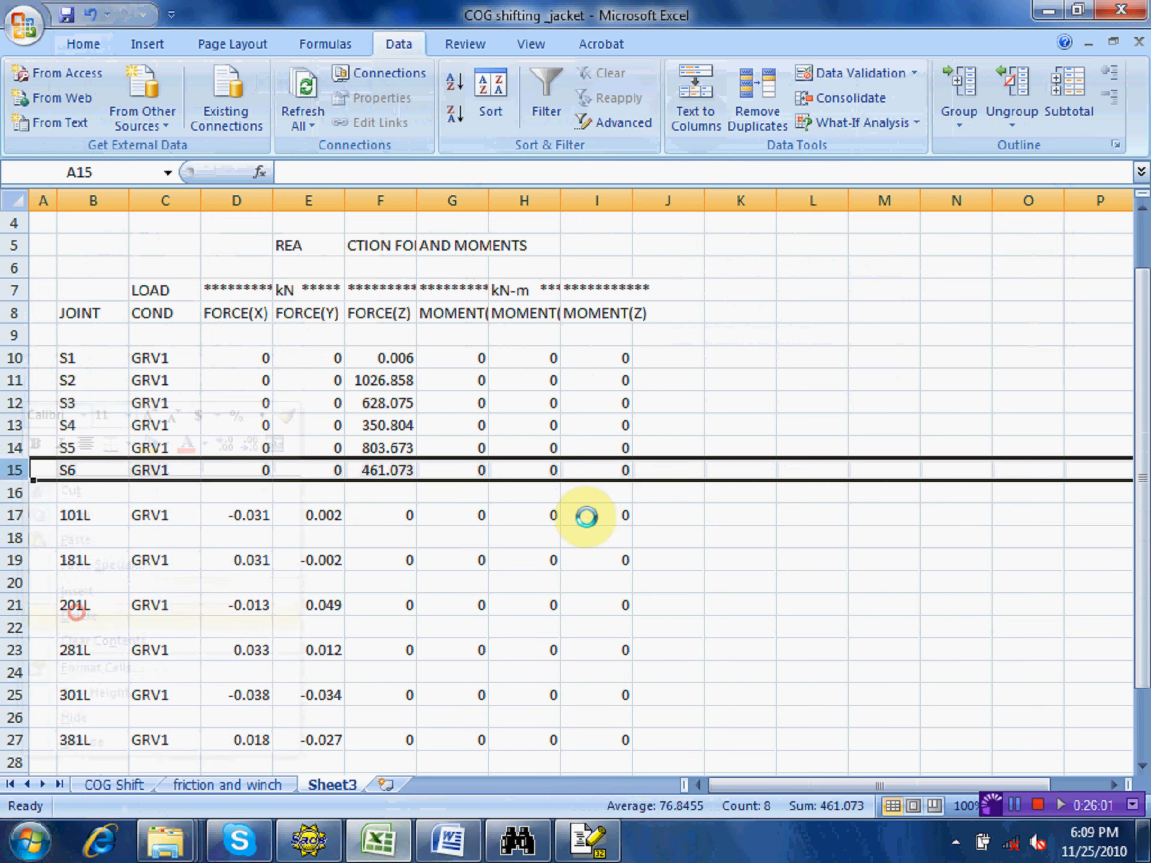
left_click(665, 513)
- Delete rows 16 to 27, which hold joints 101L through 381L and the blank rows among them
scroll(591, 521, "down", 1)
left_click_drag(15, 425, 36, 670)
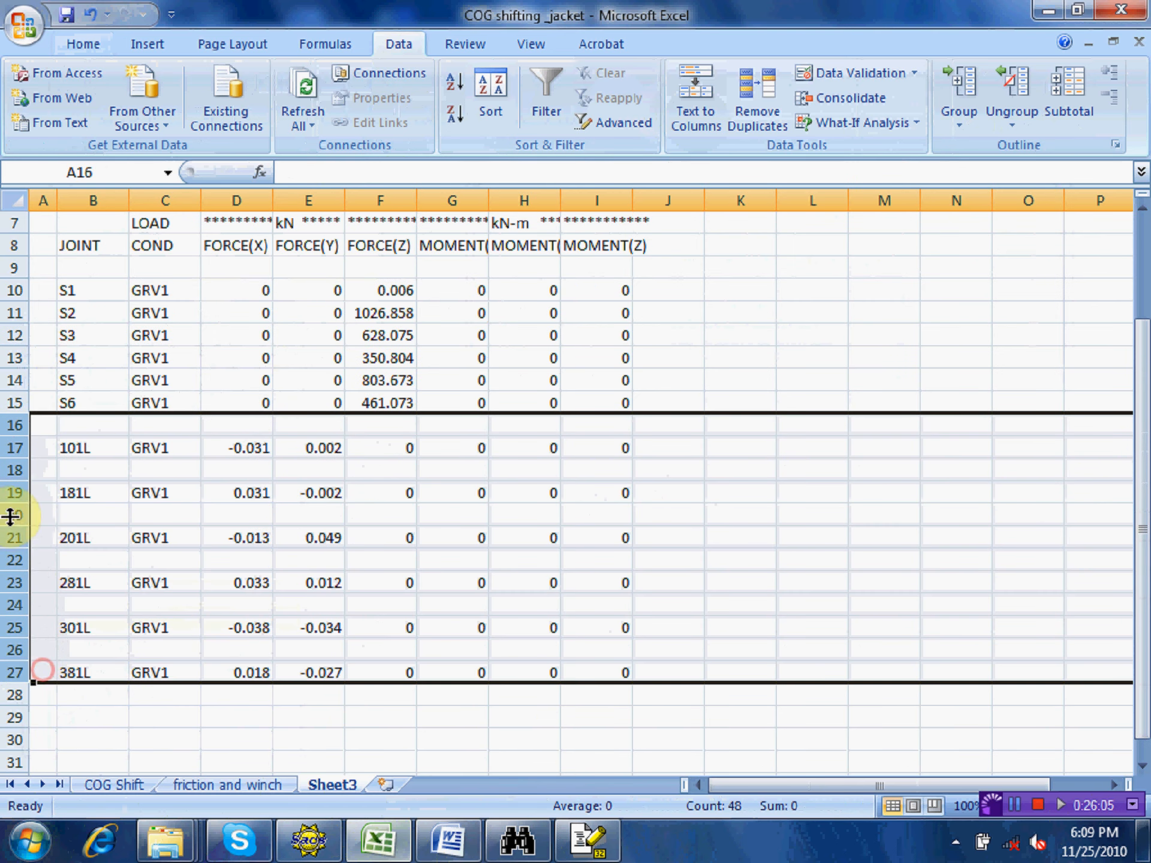
right_click(23, 426)
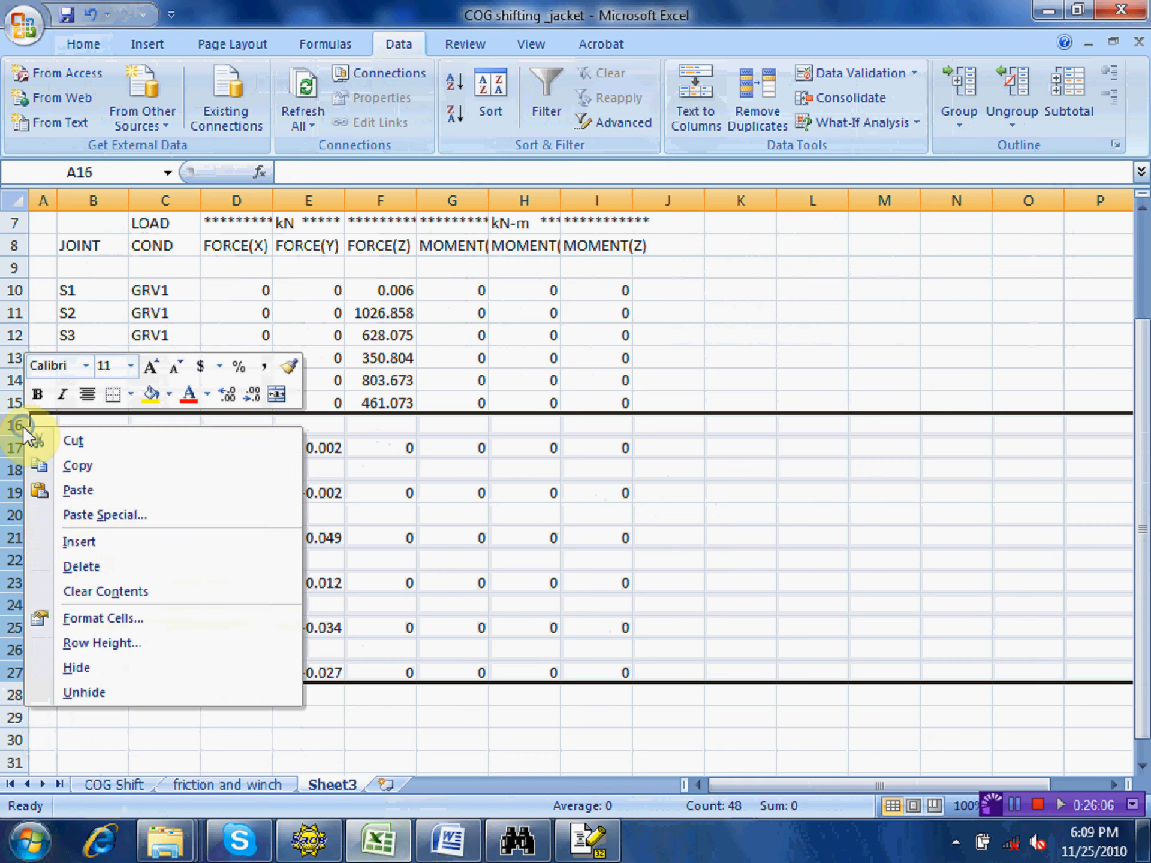
left_click(83, 566)
left_click(453, 492)
scroll(552, 481, "up", 2)
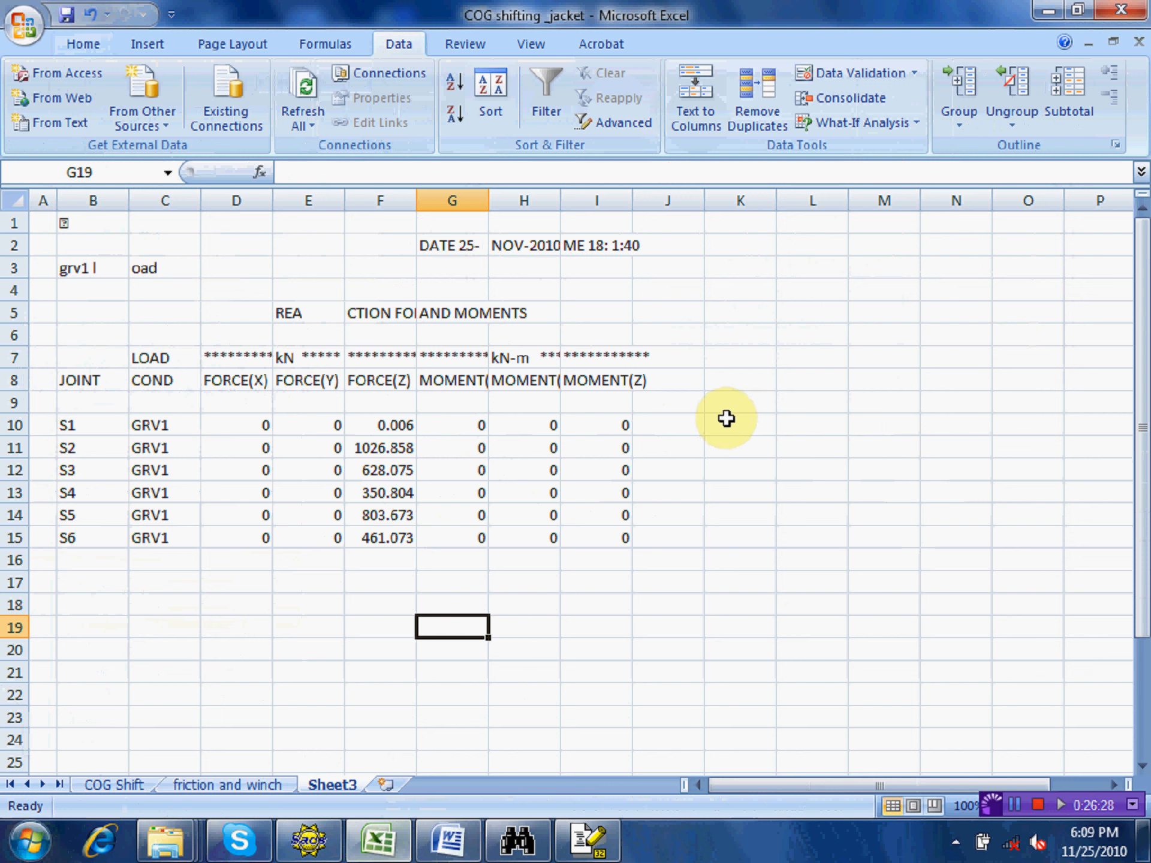
- Enter the label "coeff of friction" in cell K6 and its value 0.15 in cell M6
left_click(746, 340)
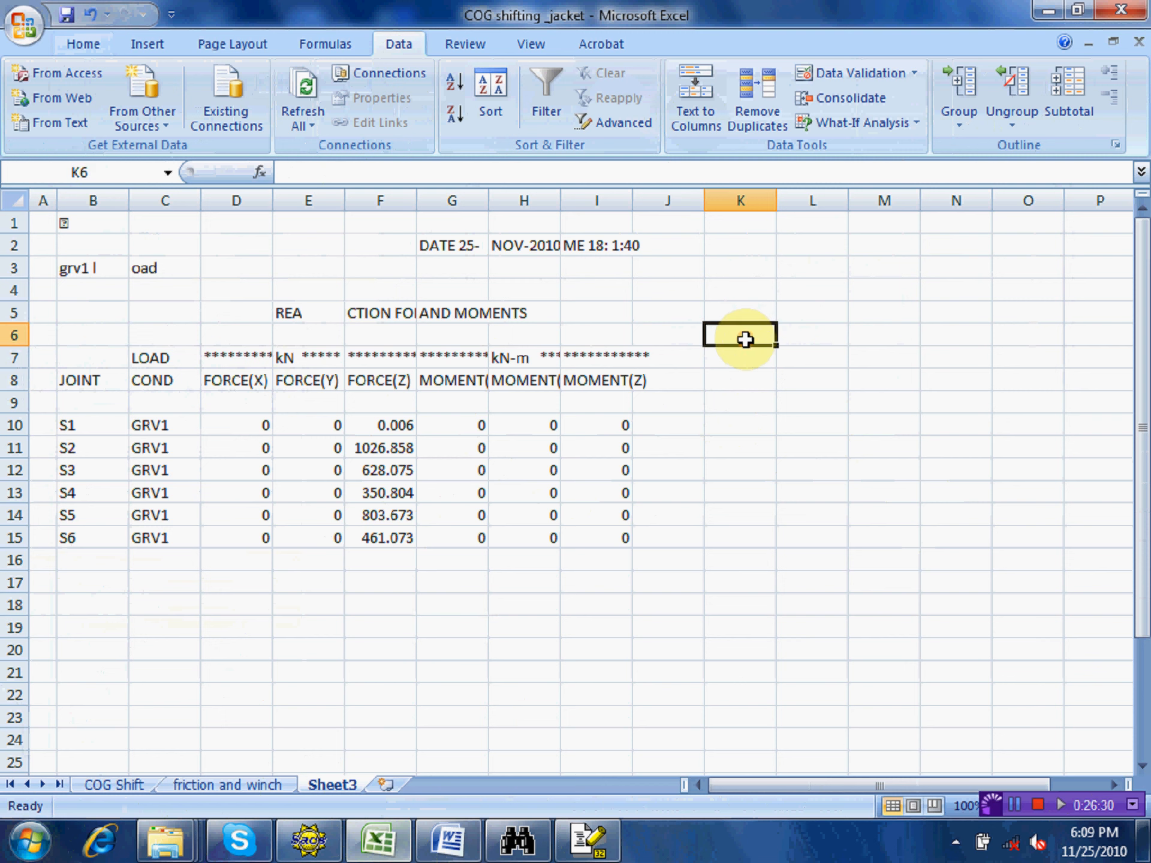
type("co")
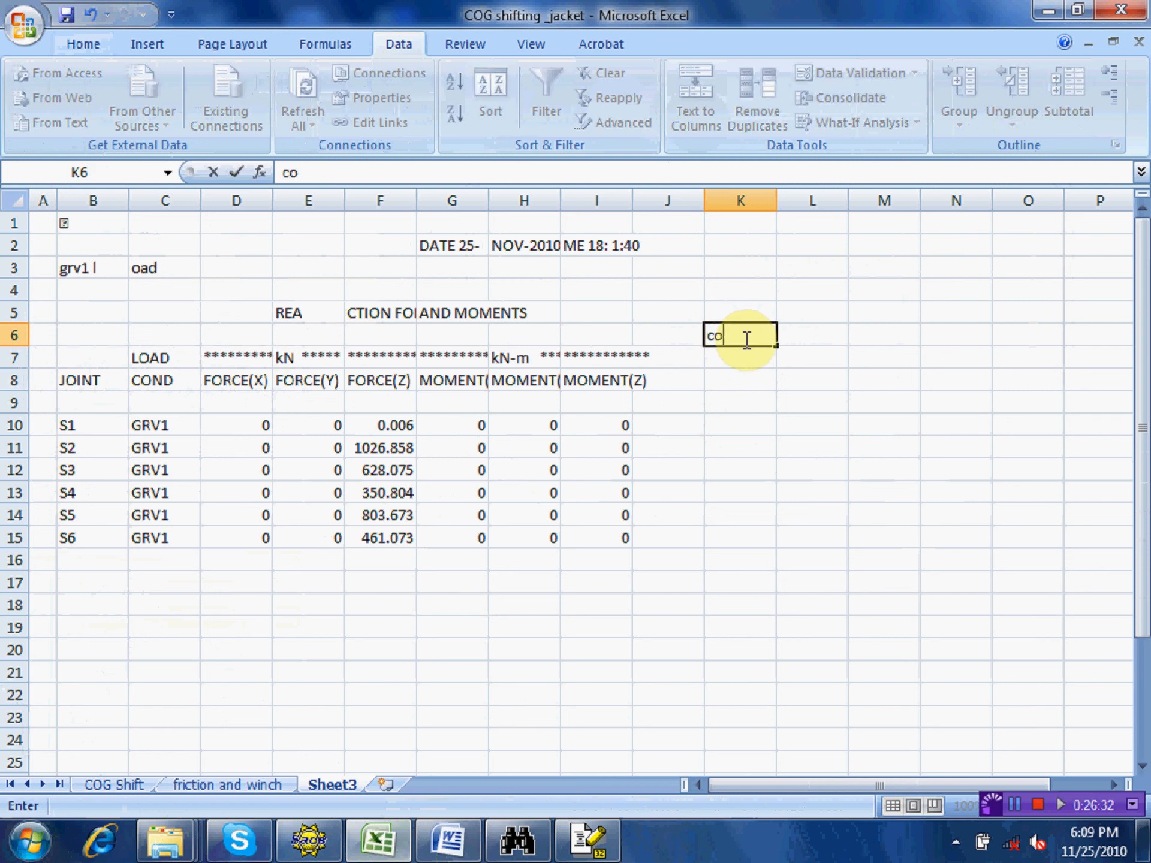
type("eff of frictio")
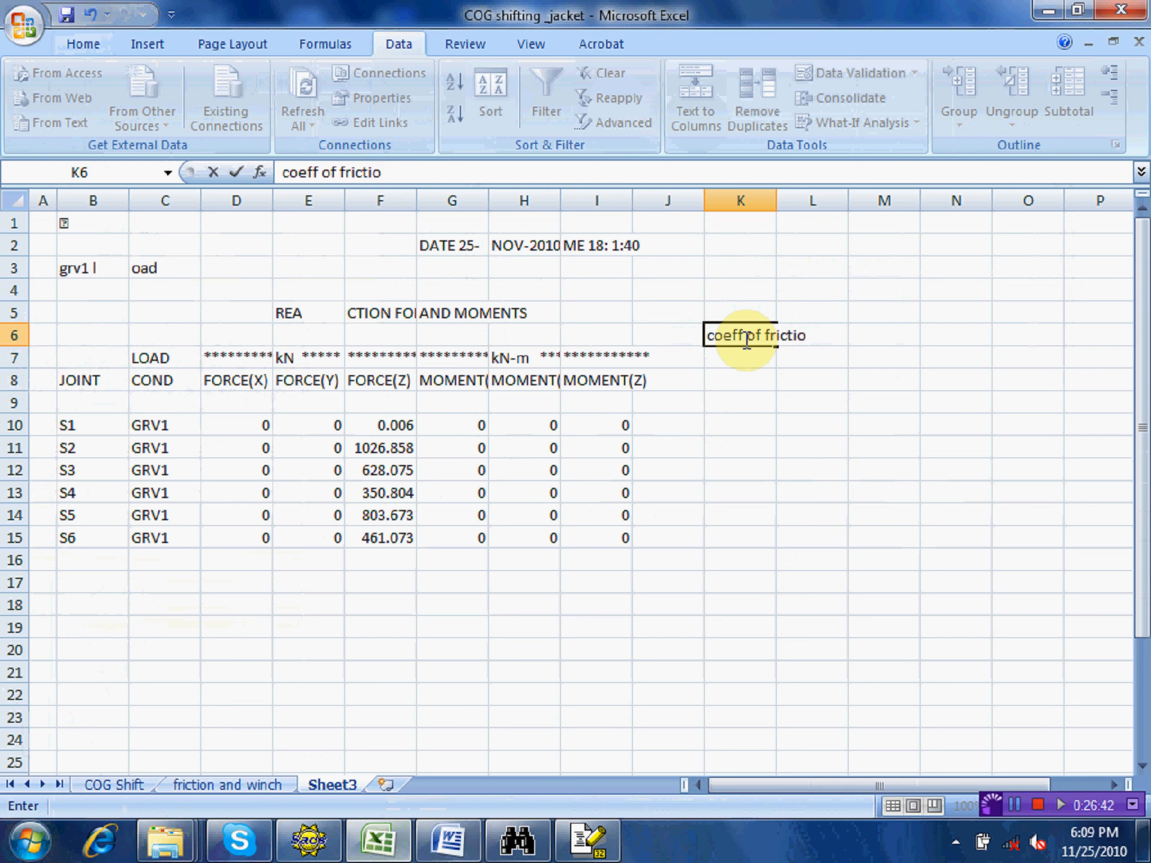
type("n")
left_click(812, 403)
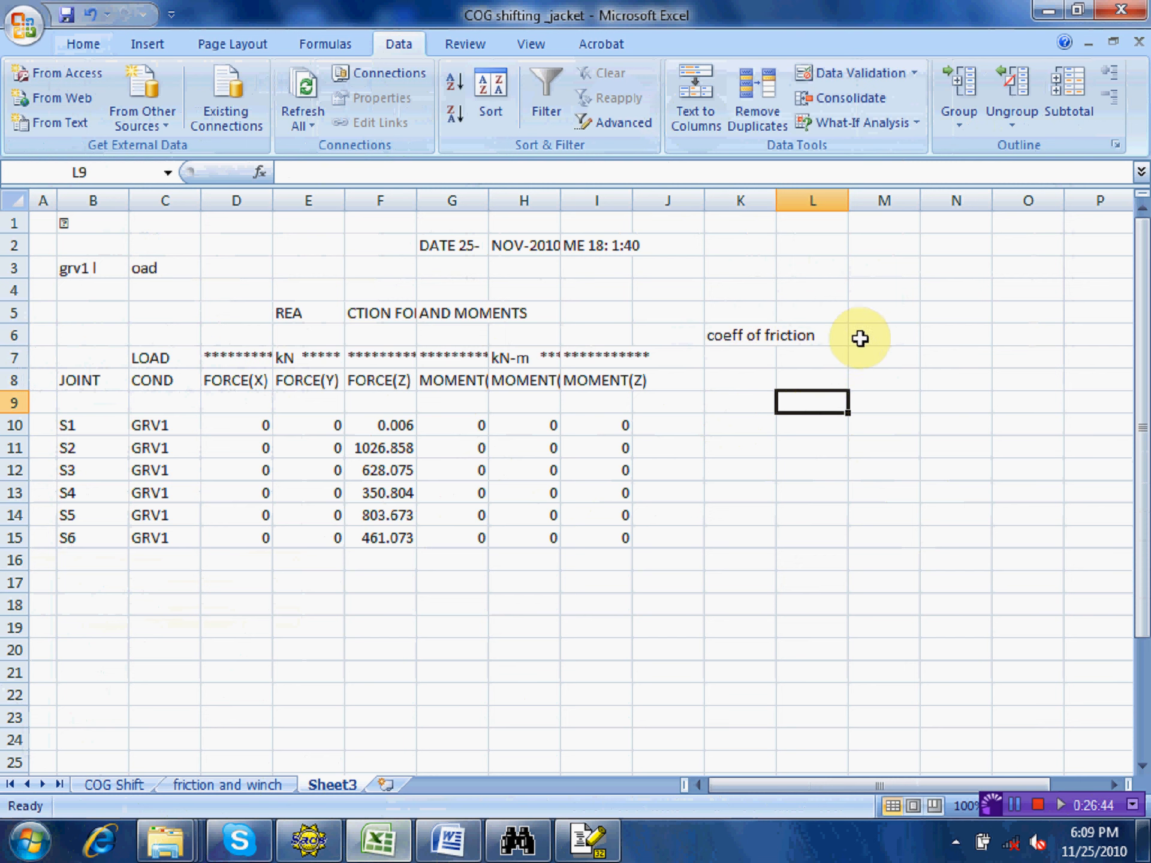
left_click(863, 334)
type("0.")
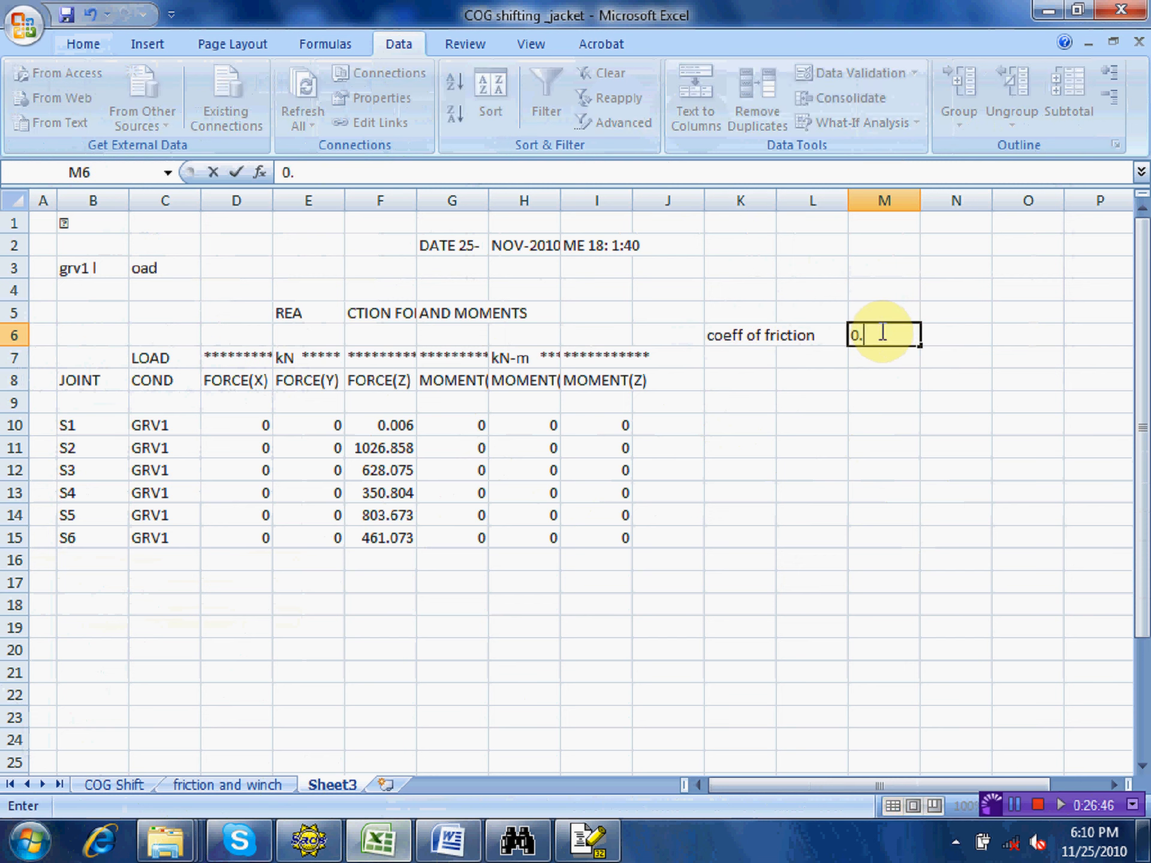
type("15")
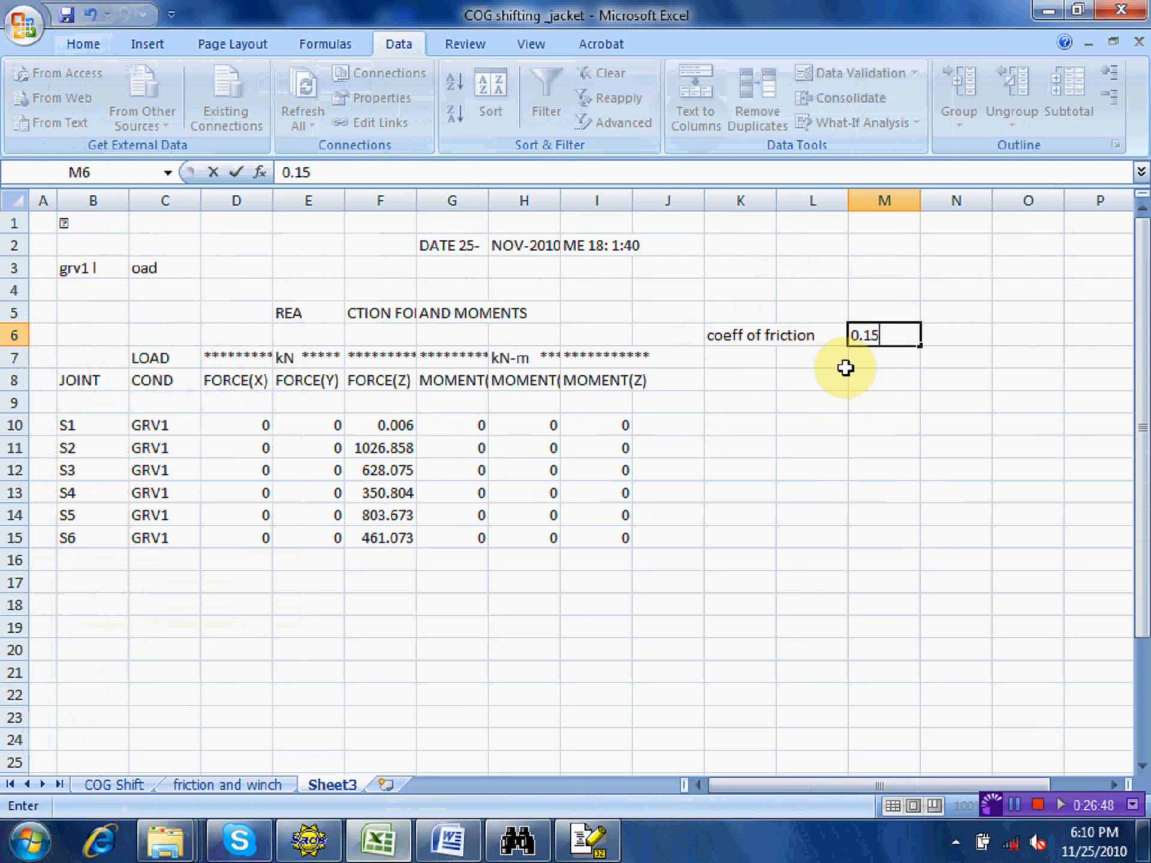
left_click(981, 492)
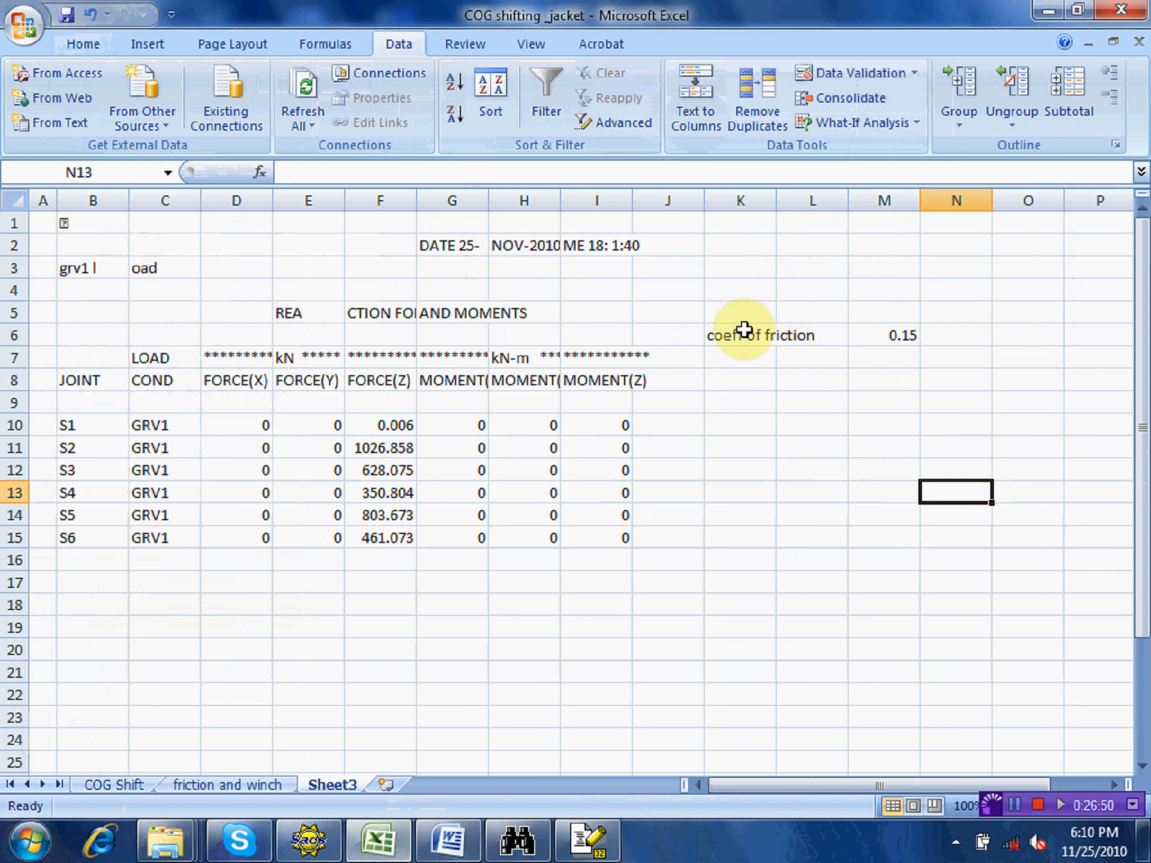
left_click(875, 343)
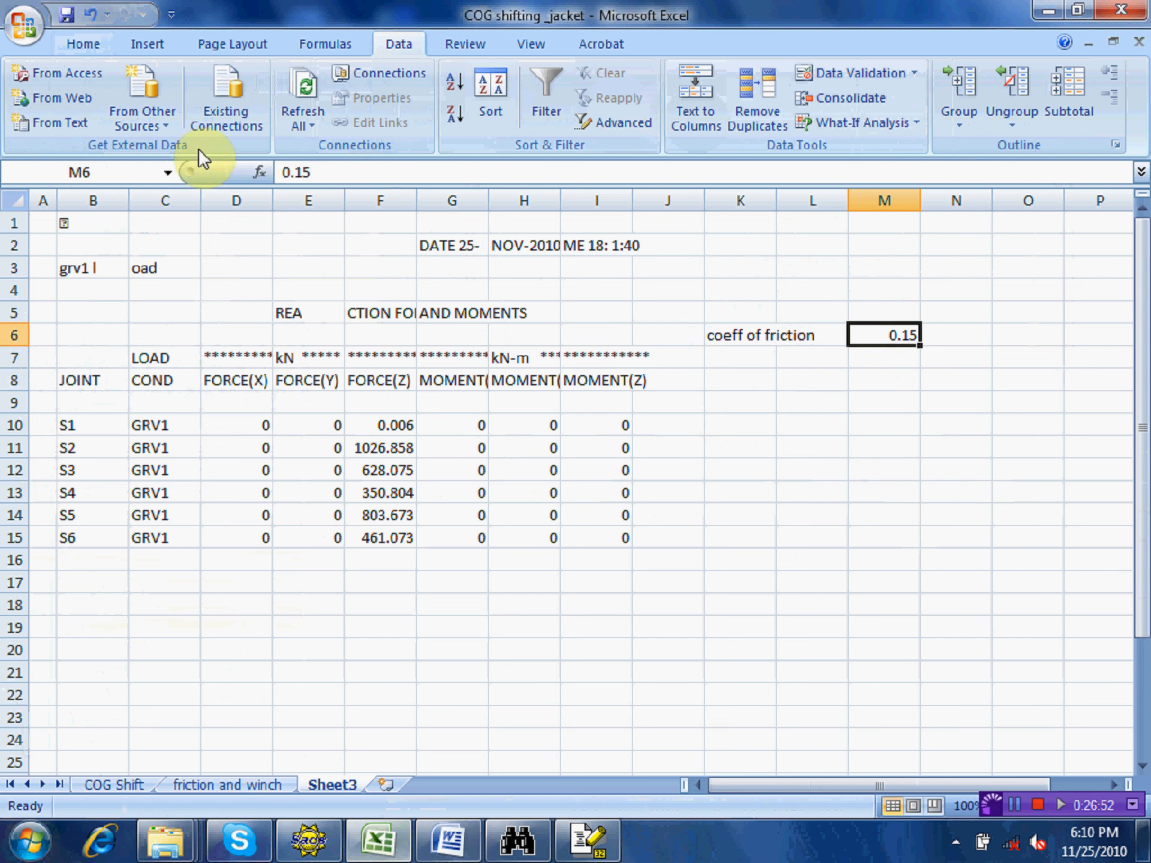
- Save the workbook with the coefficient of friction entered
left_click(953, 445)
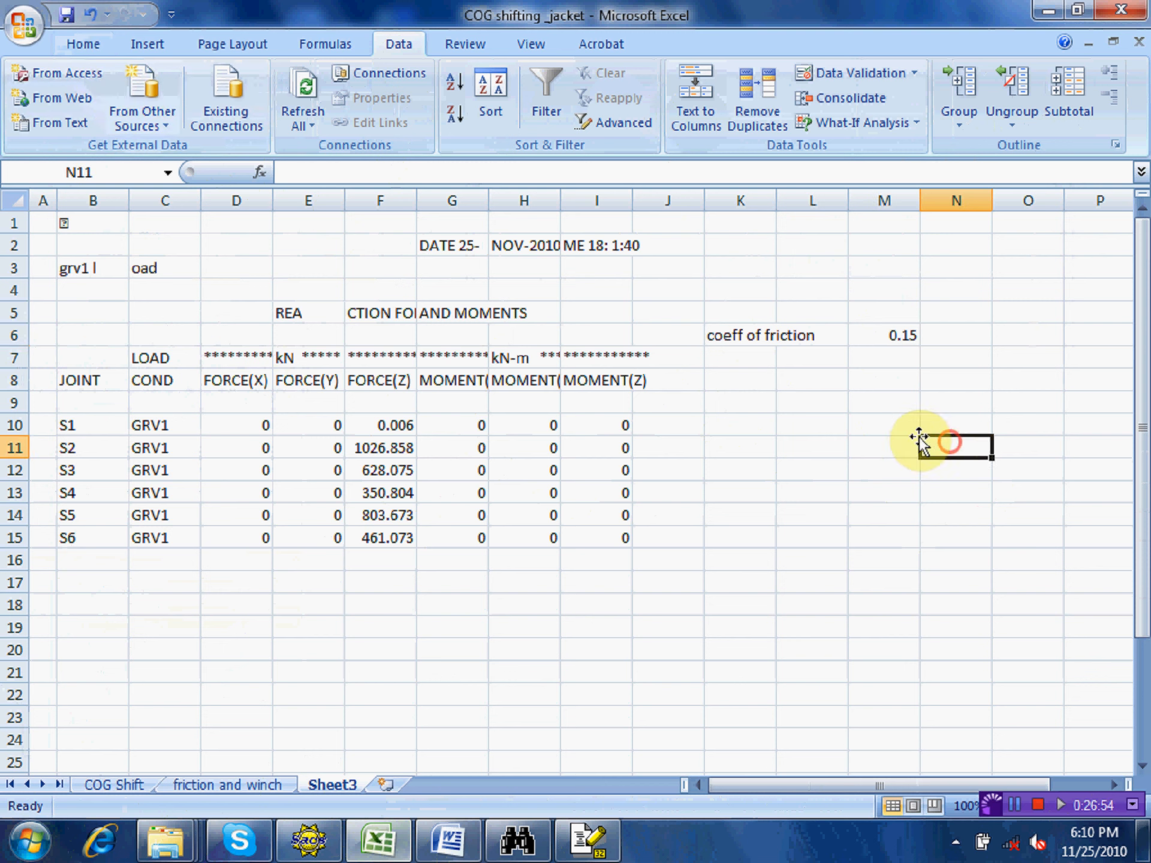
left_click(757, 470)
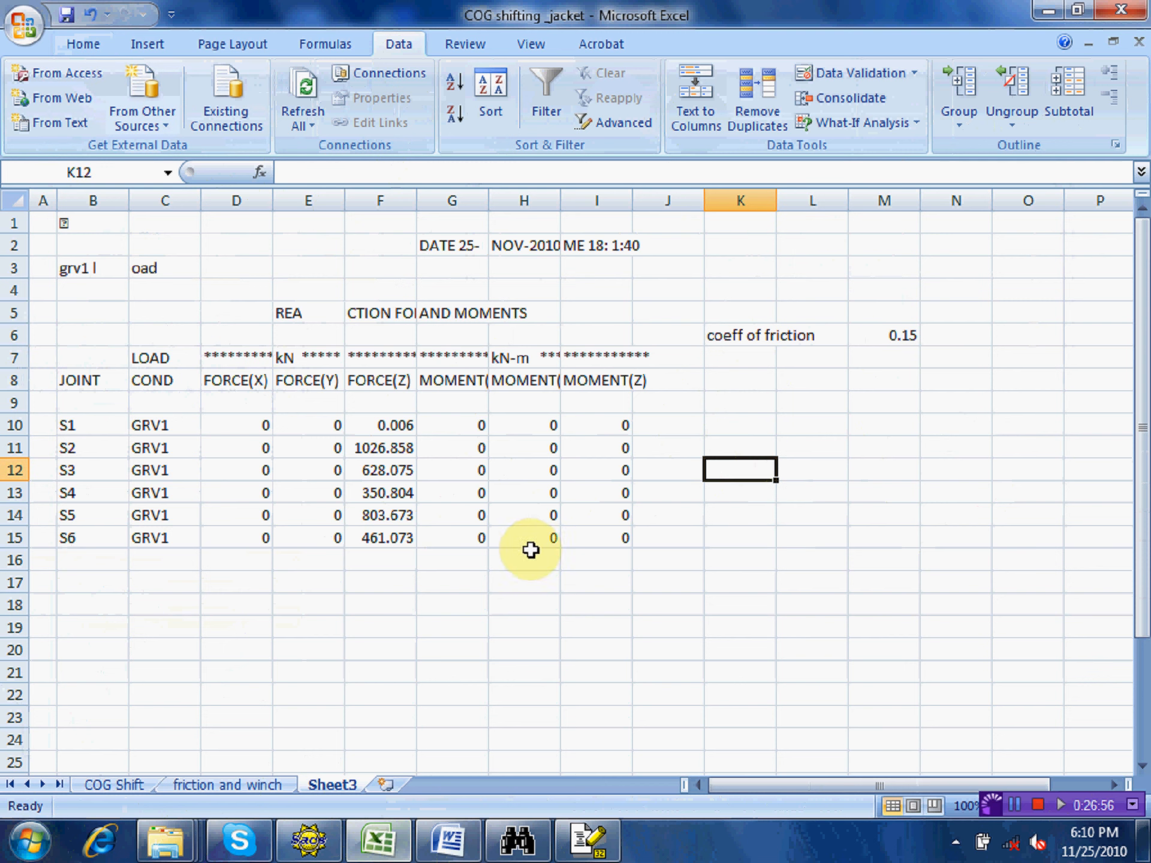
left_click(66, 14)
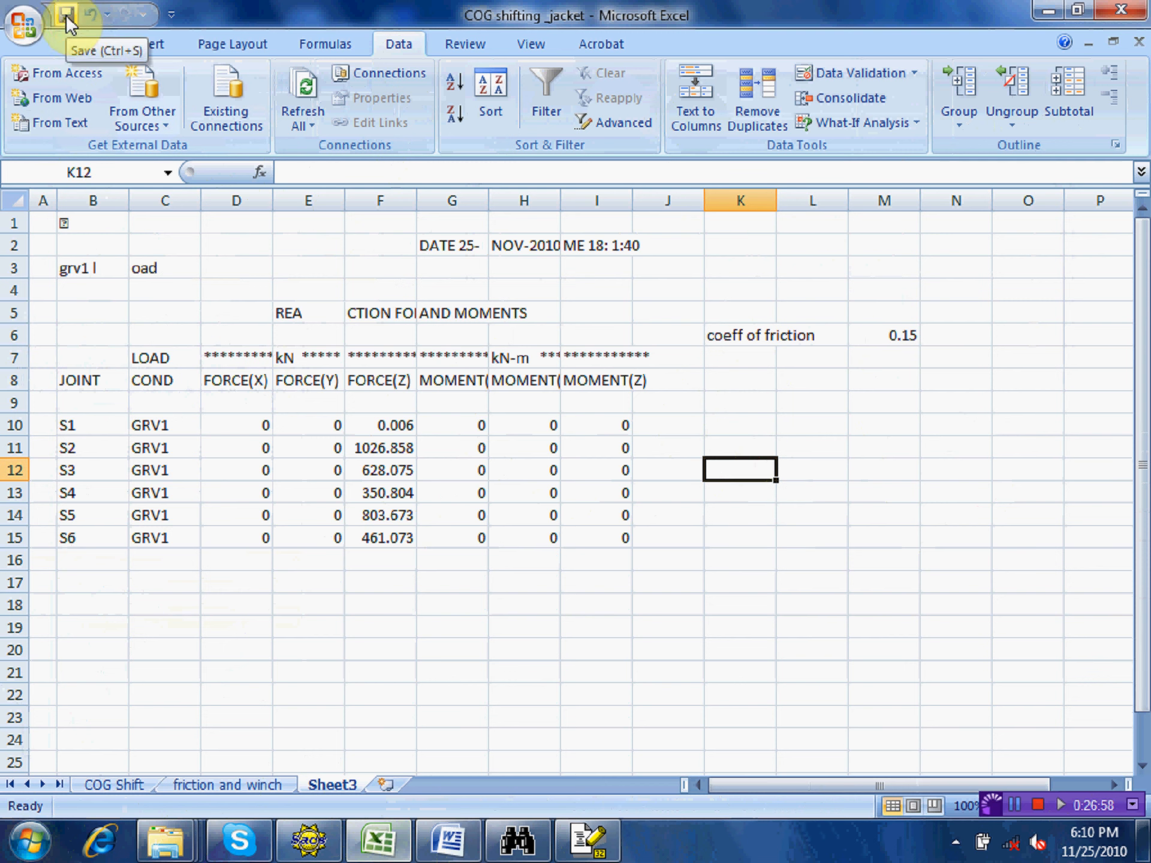
left_click(811, 559)
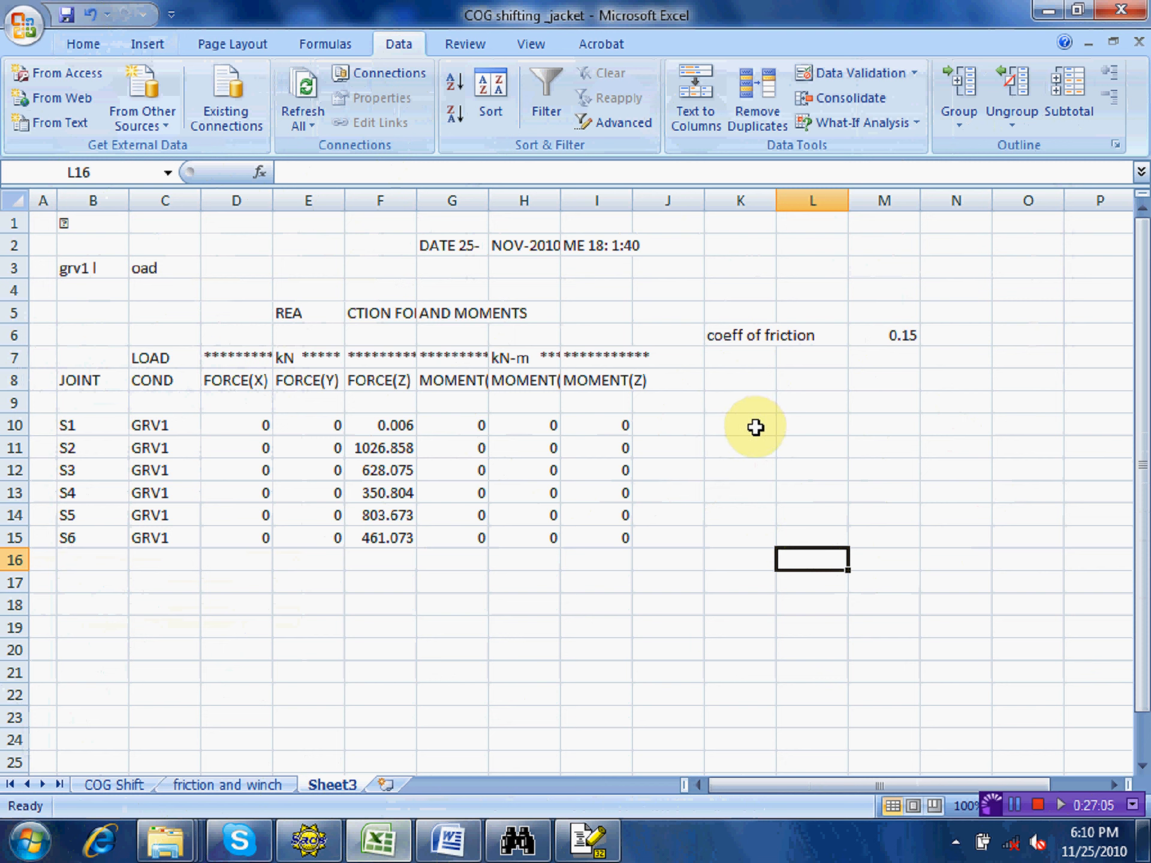
- Enter the note "friction =coeff friction x Reaction" in cell K4, above the coefficient of friction
left_click(740, 288)
type("fr")
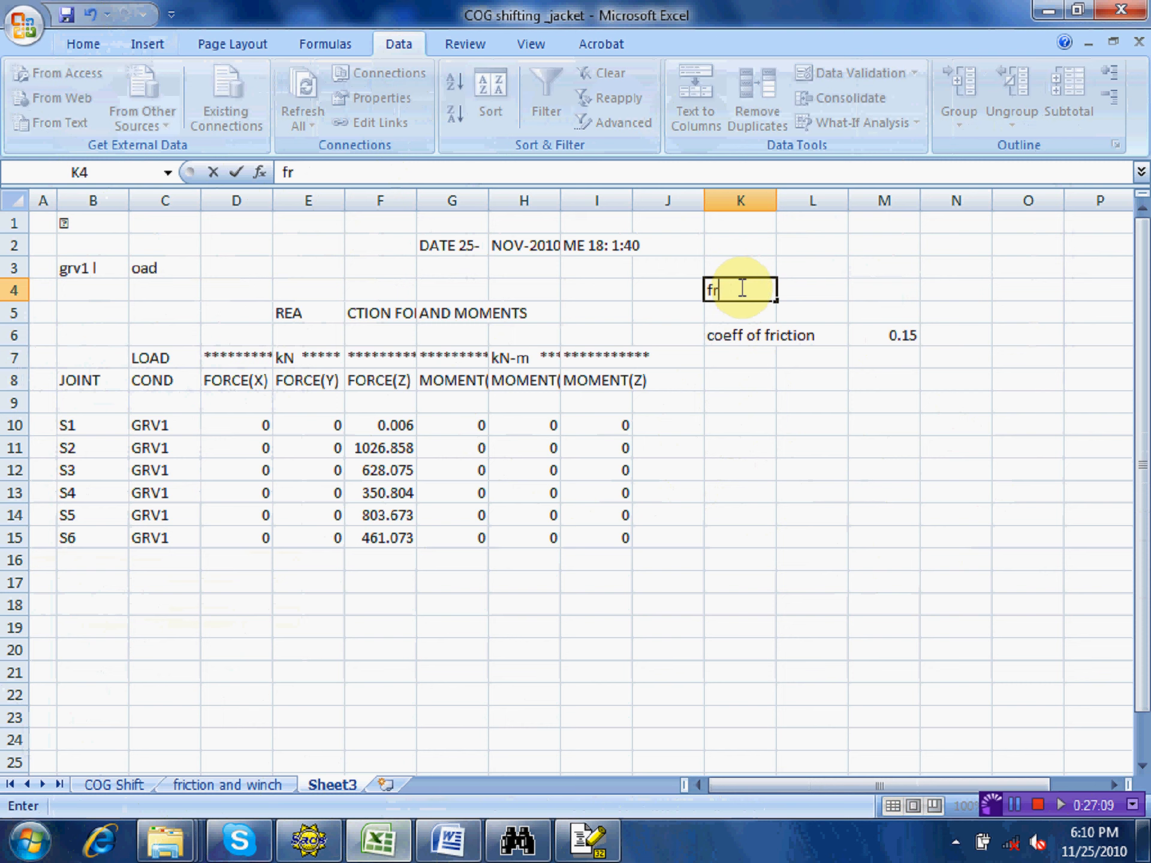
type("iction")
type(" -")
type("=coe")
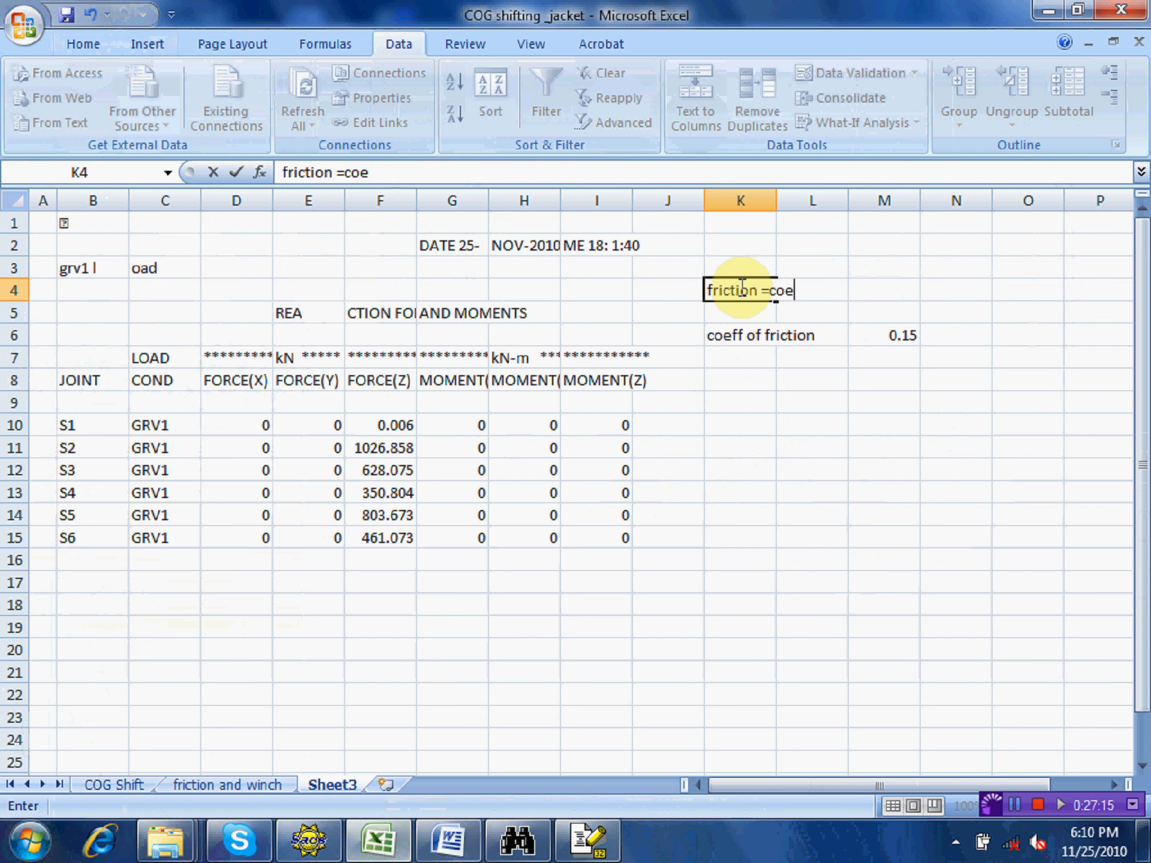
type("ff friction")
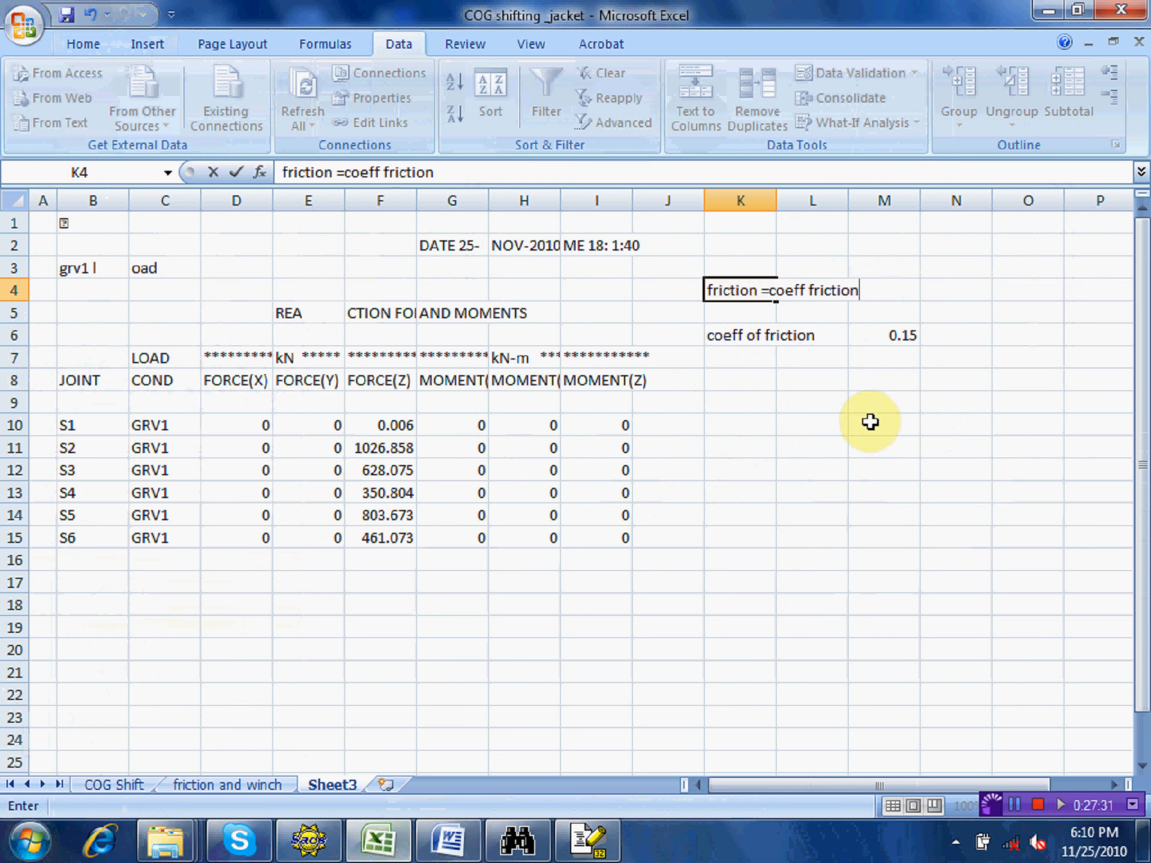
type("x Reaction")
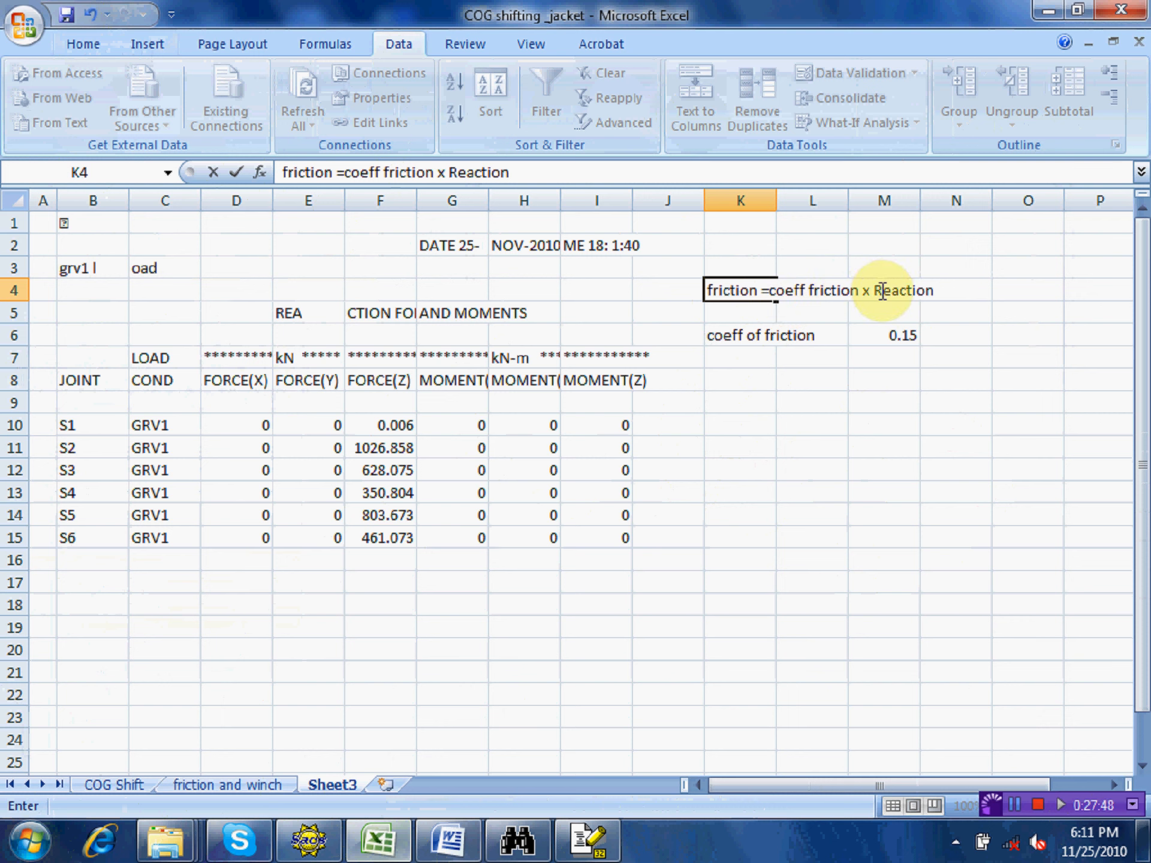
left_click(938, 446)
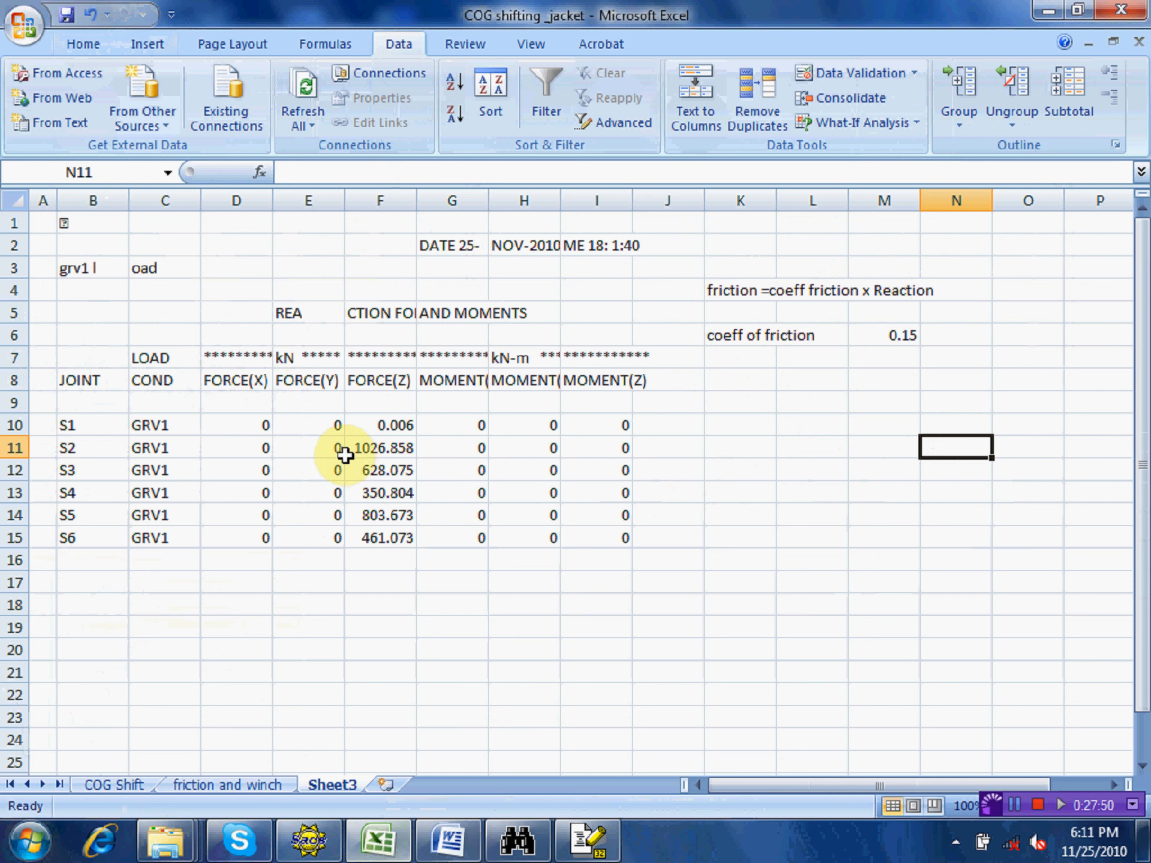
- Enter the column heading "Fk" in cell K8
left_click(726, 379)
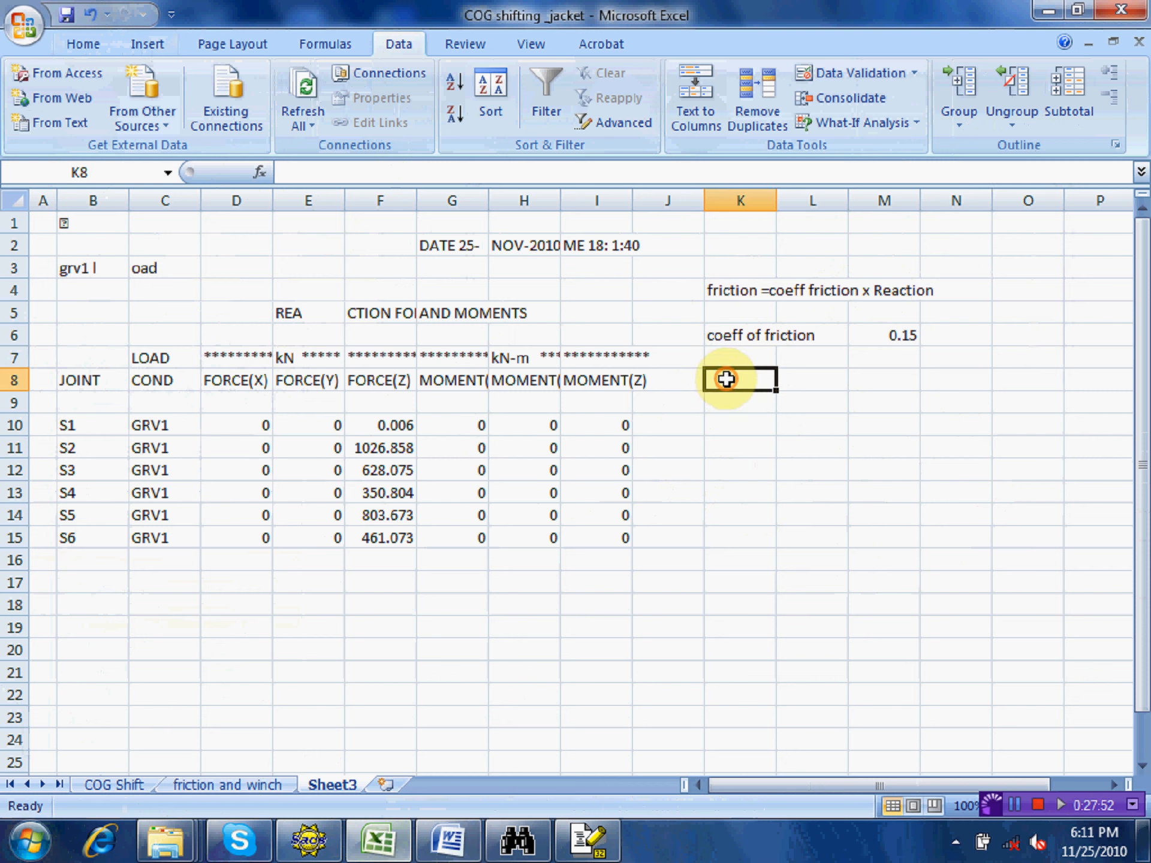
type("F")
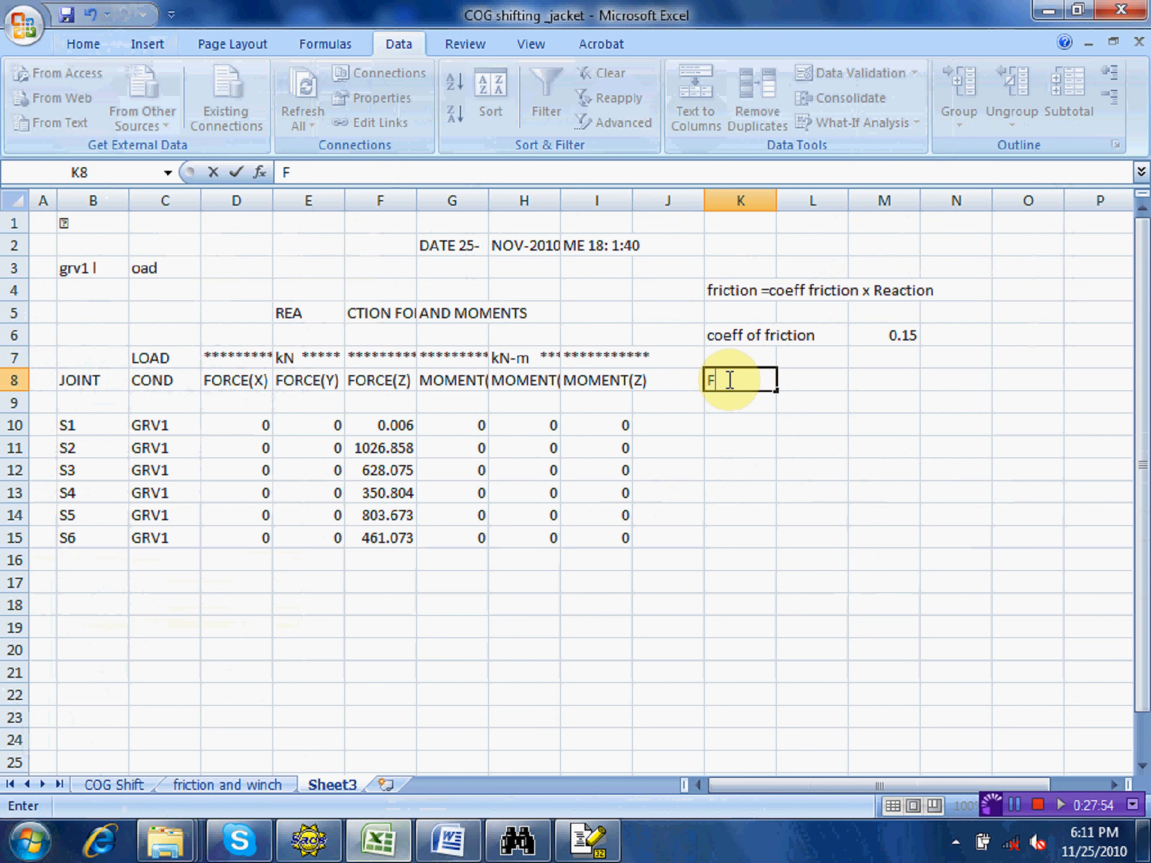
type("k")
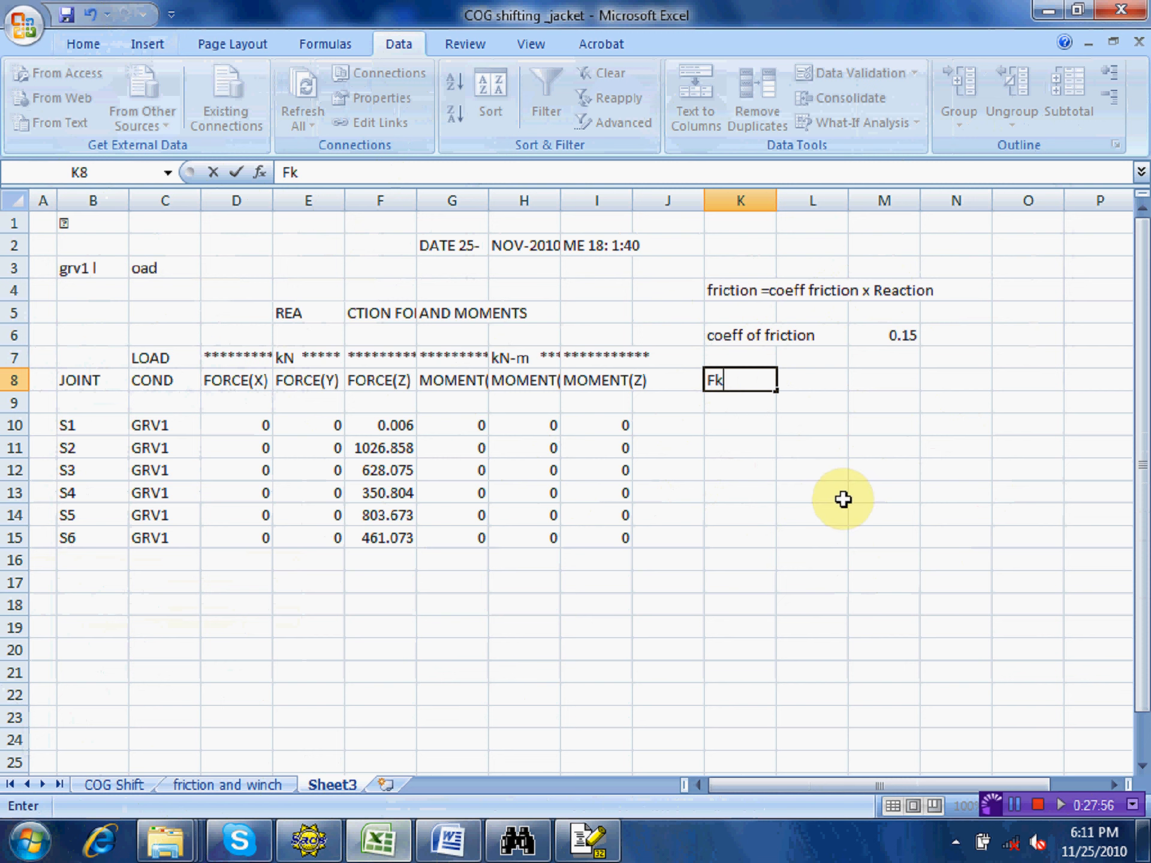
left_click(861, 510)
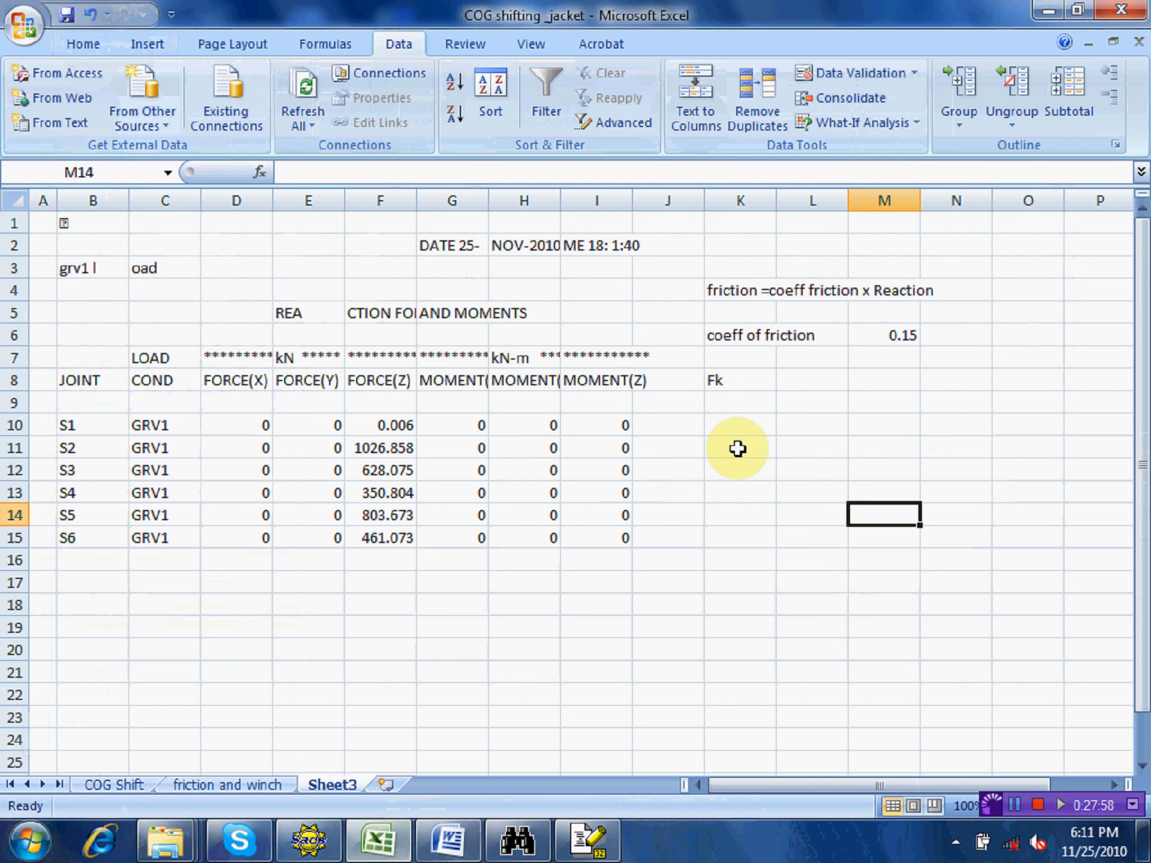
- Enter the friction formula =$M$6*F10 in cell K10 for joint S1, with an absolute reference to the coefficient
left_click(736, 425)
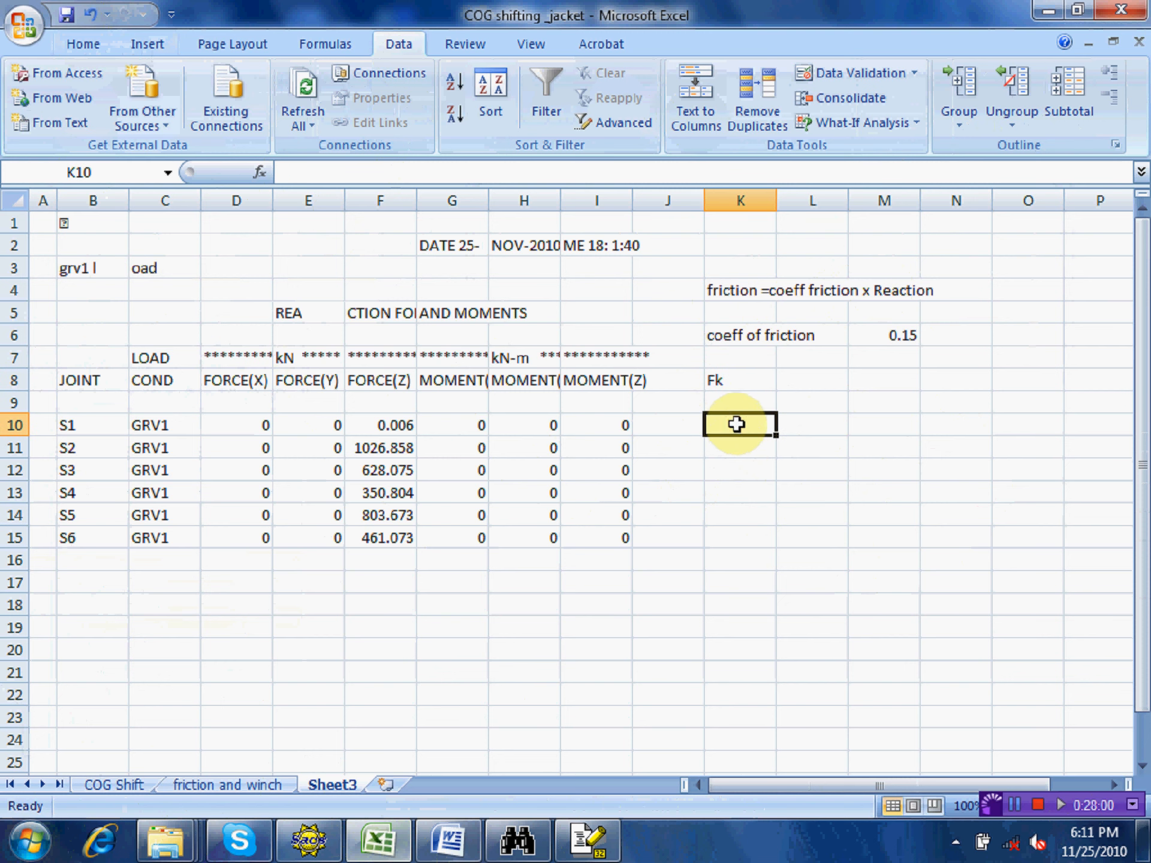
type("=")
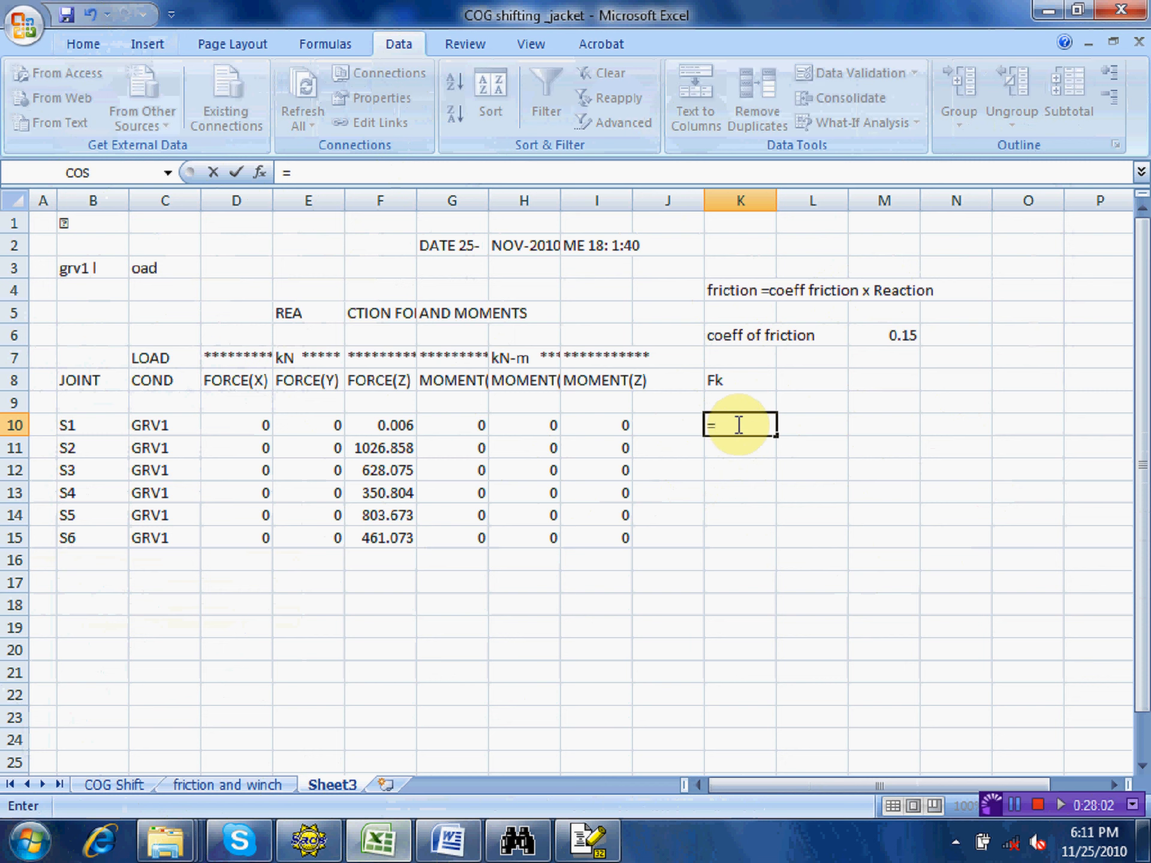
left_click(886, 336)
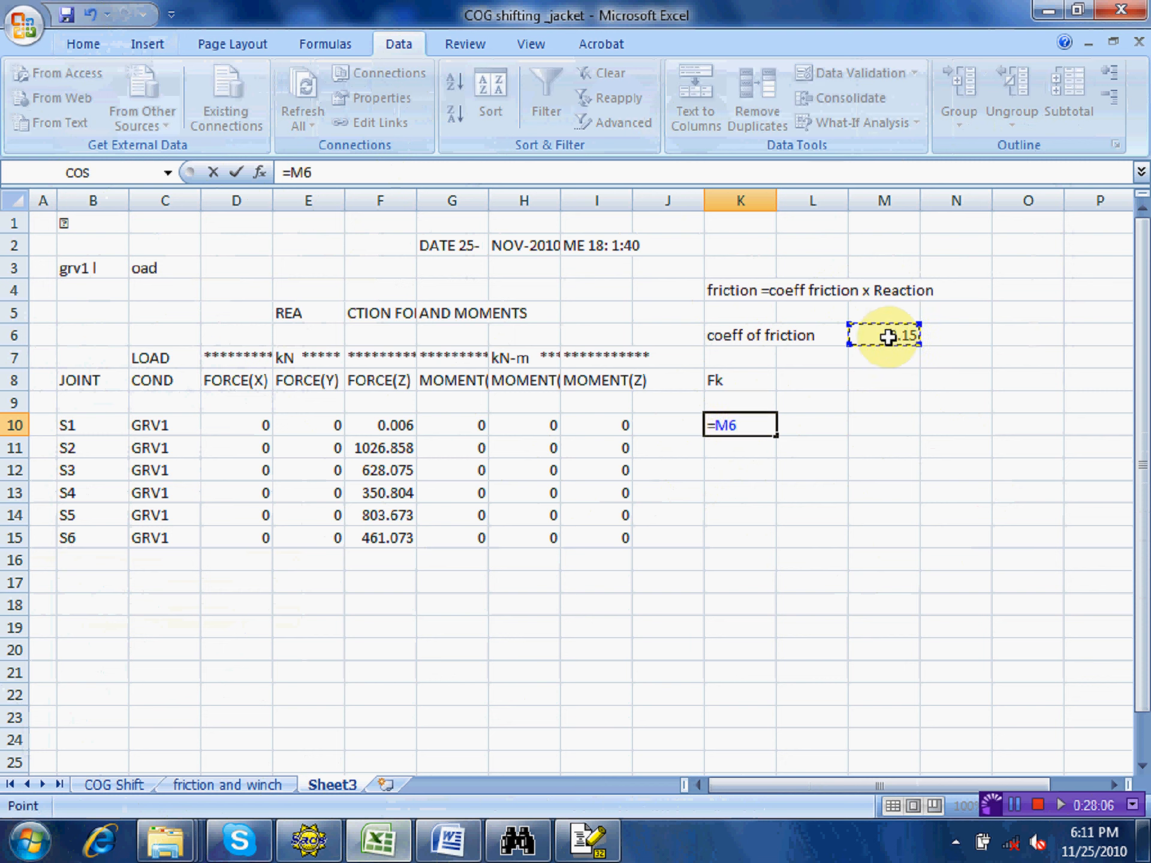
type("*")
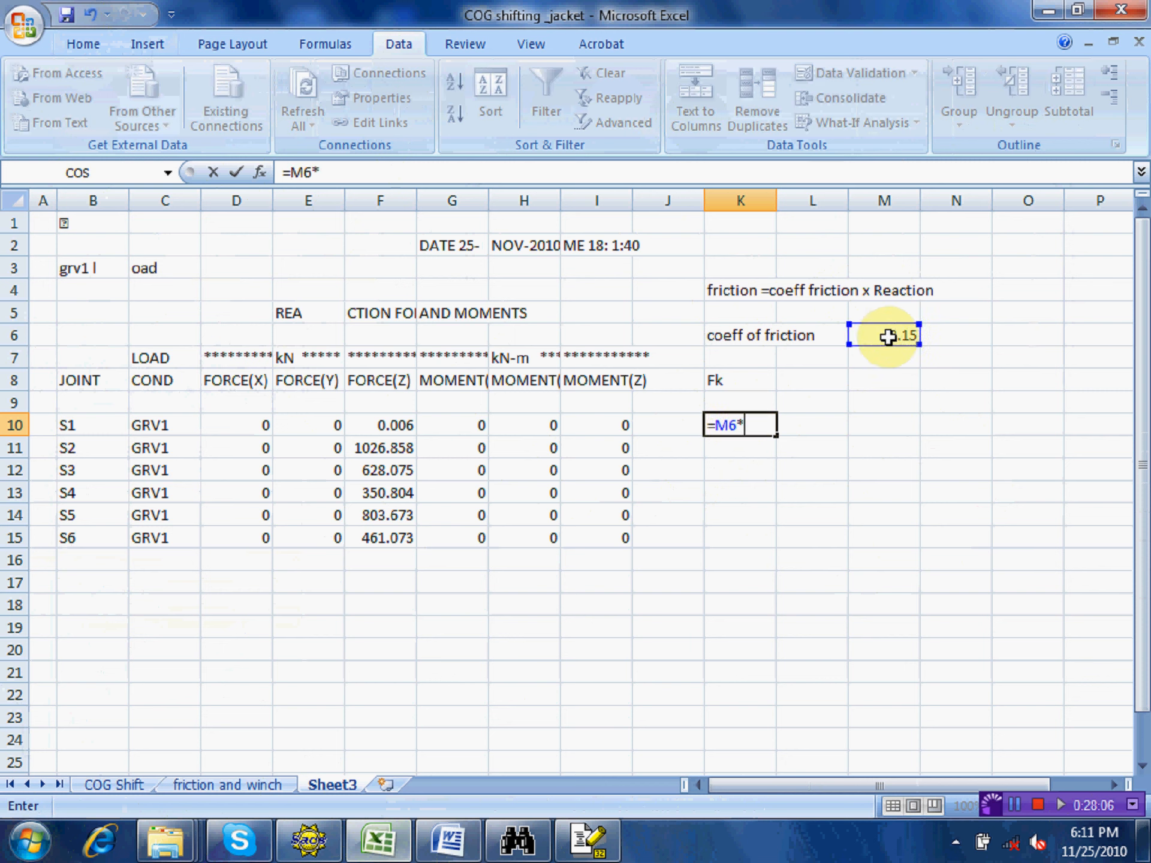
left_click(391, 426)
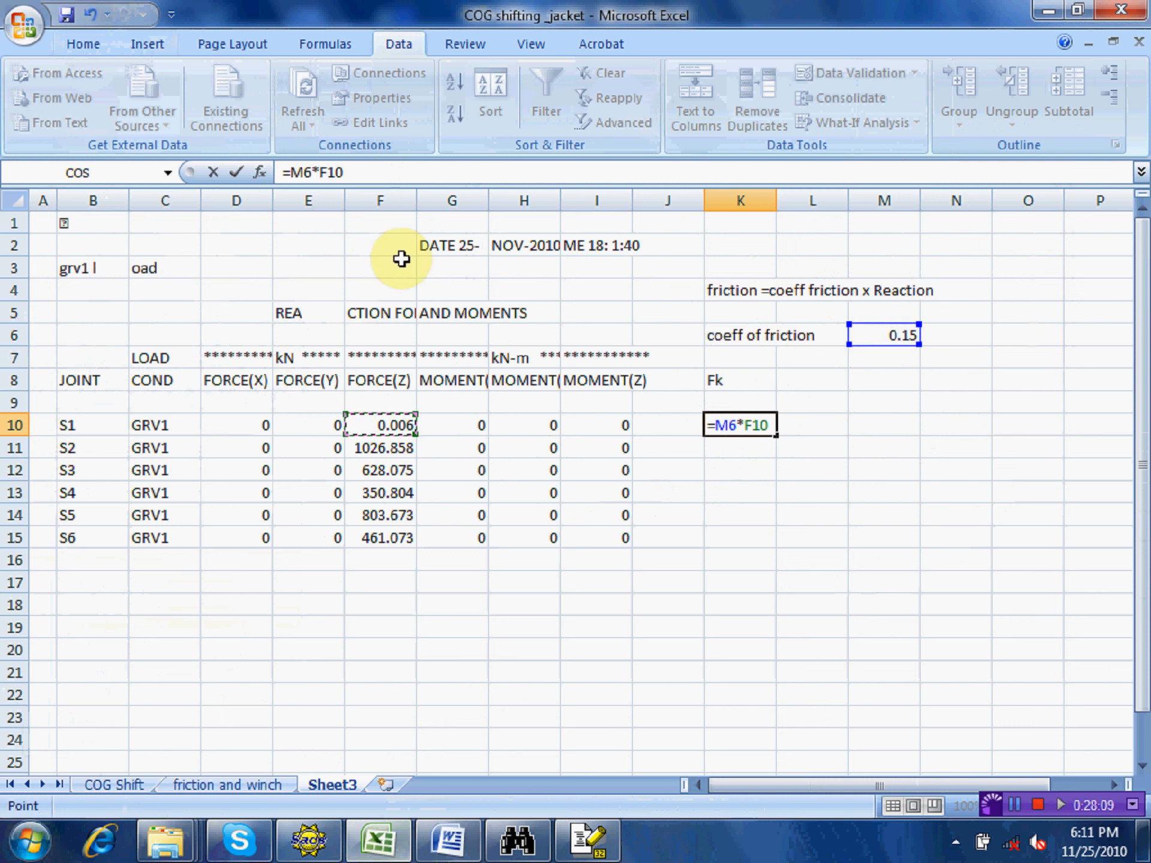
left_click(291, 174)
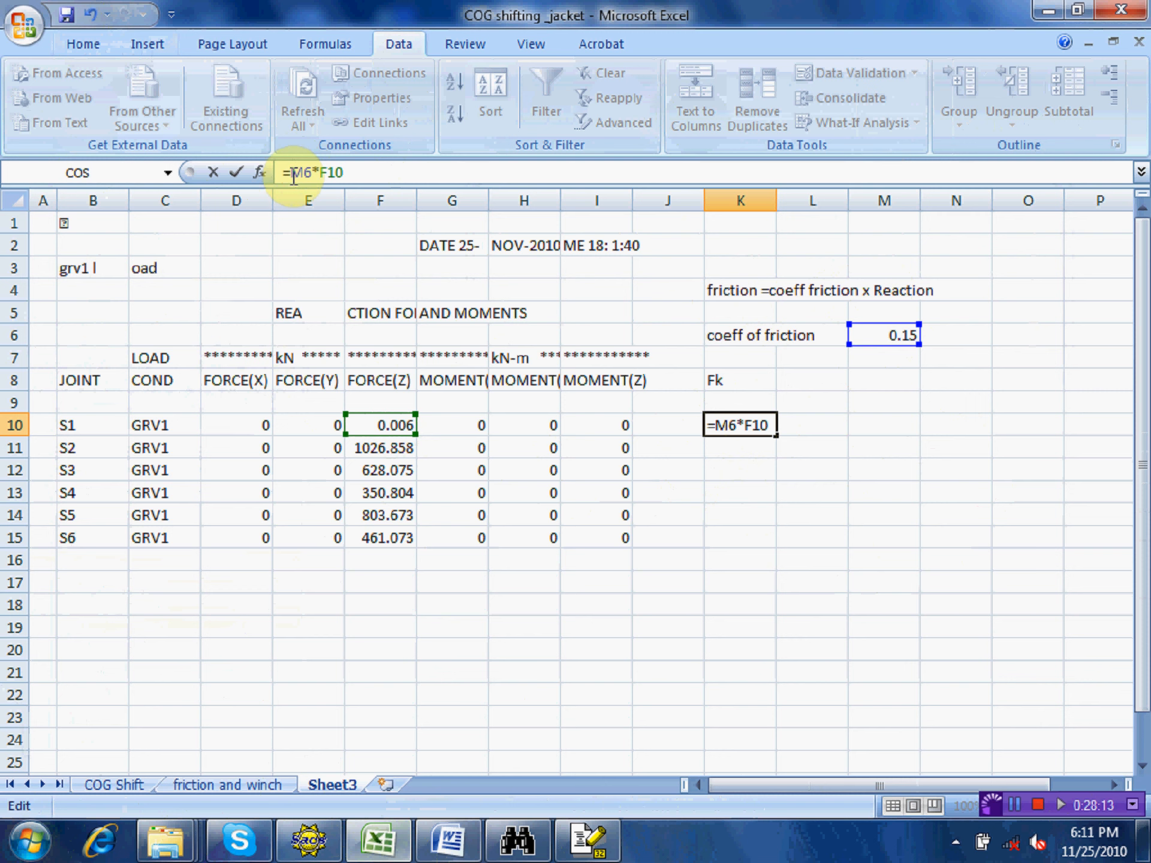
type("$")
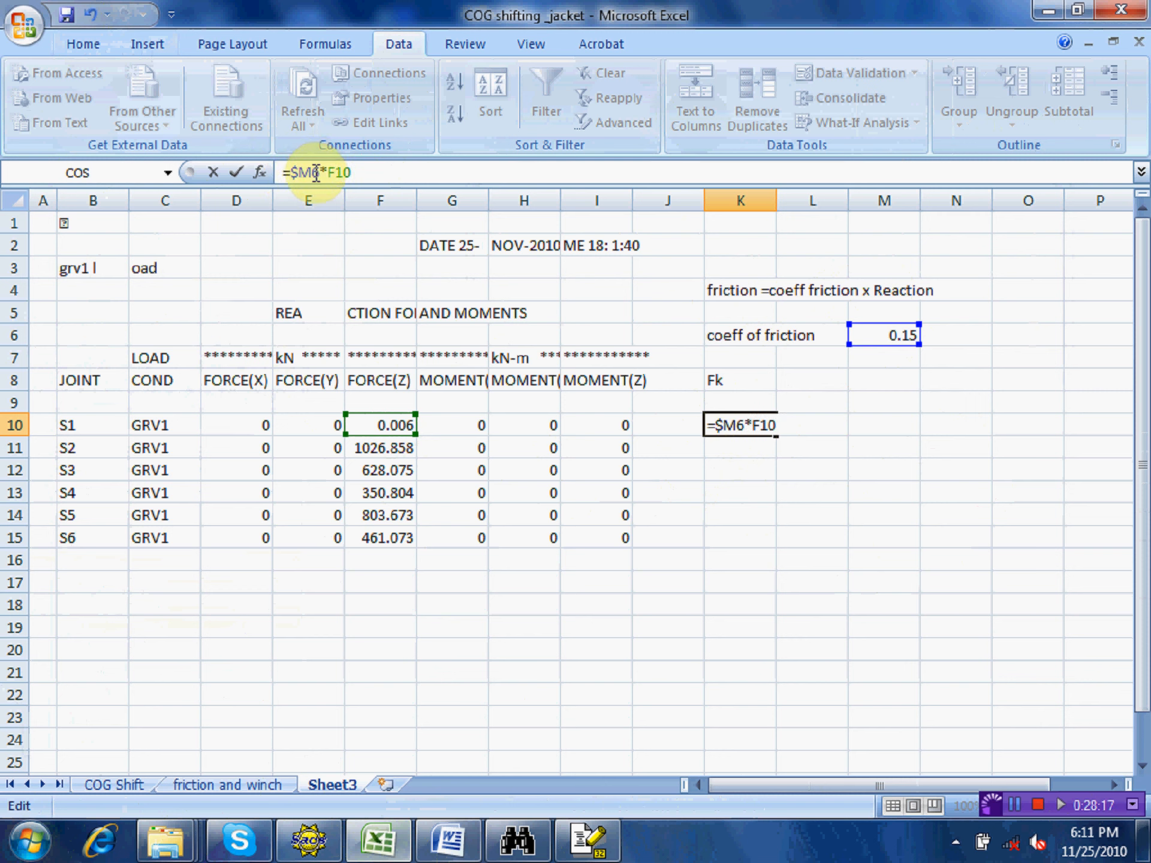
left_click(315, 173)
type("$")
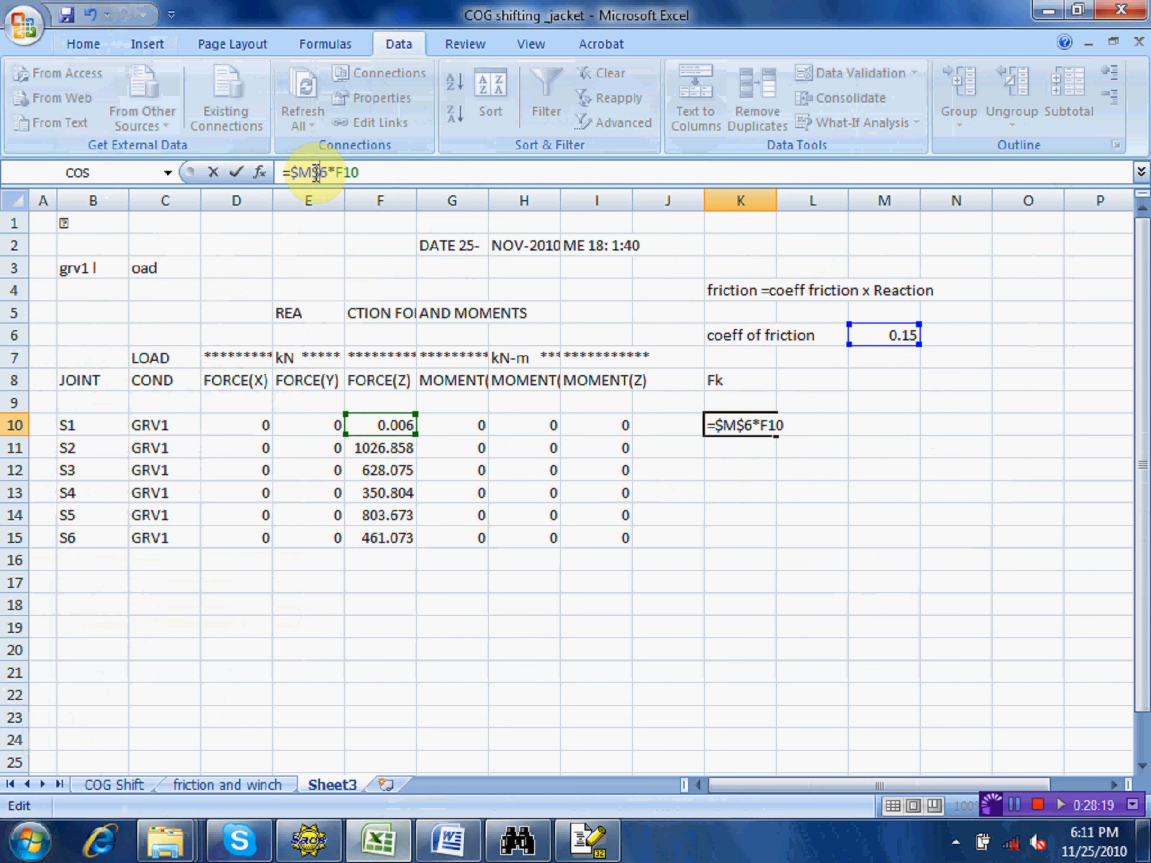
key("Return")
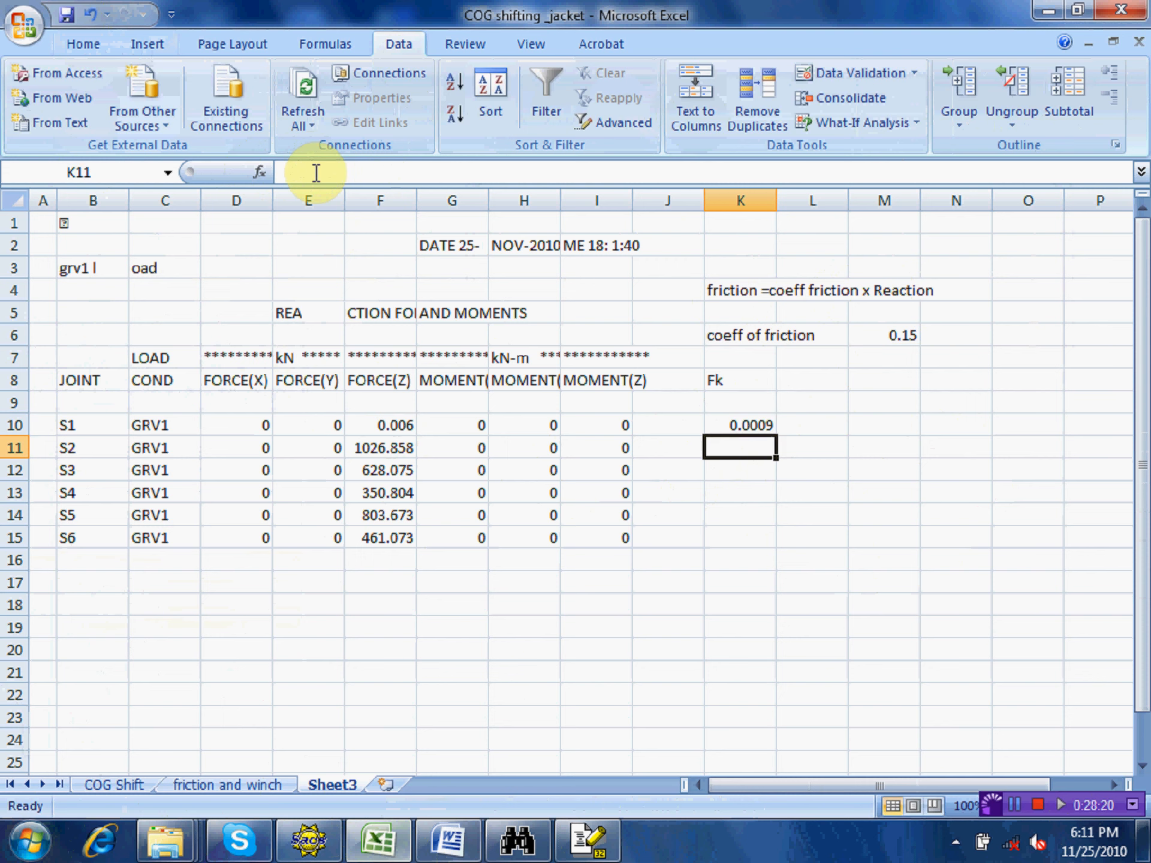
- Reduce the friction value in cell K10 to two decimal places
left_click(769, 425)
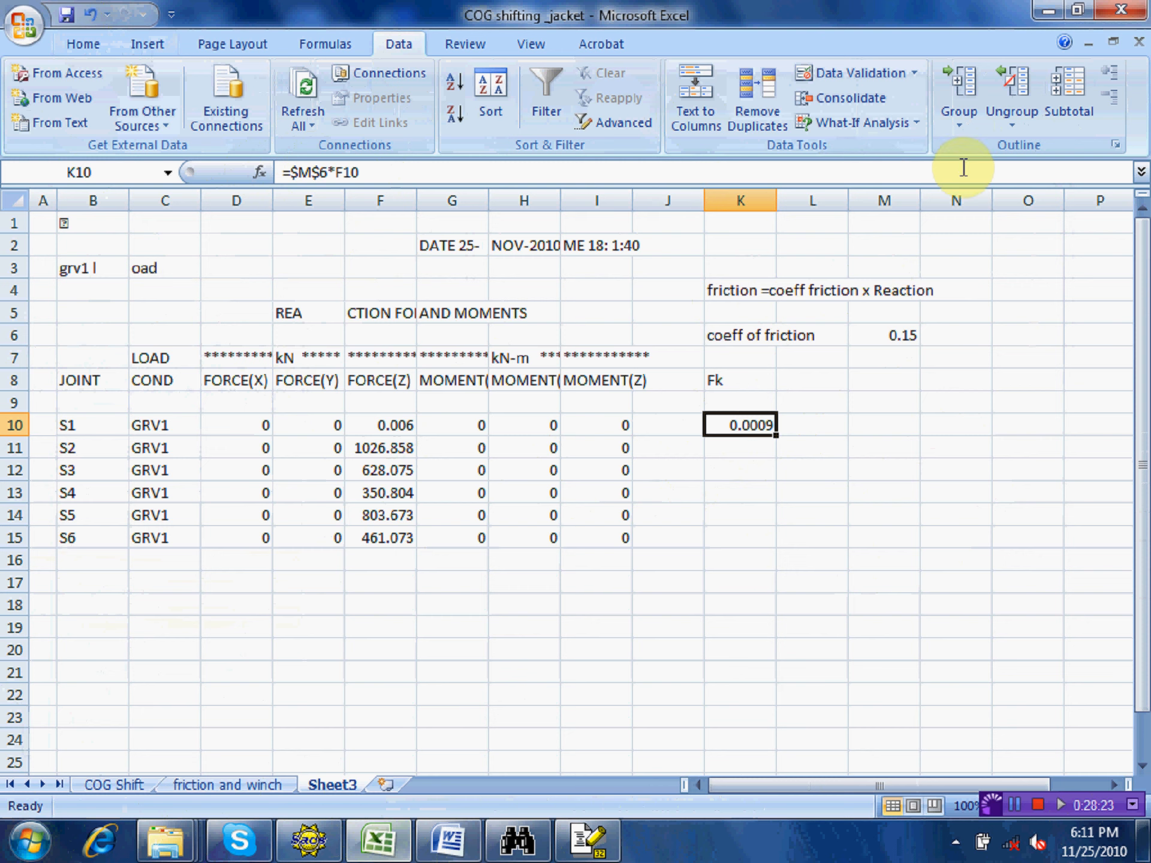
left_click(80, 44)
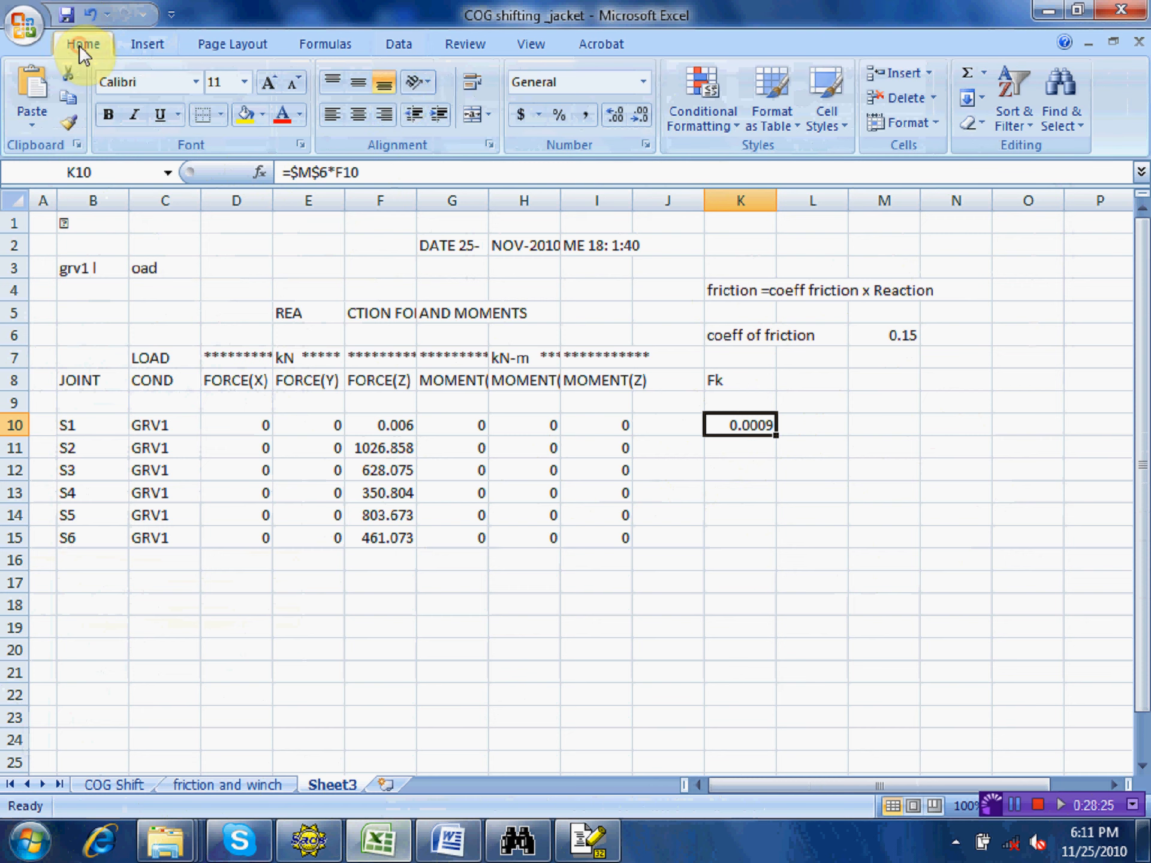
left_click(642, 113)
left_click(643, 113)
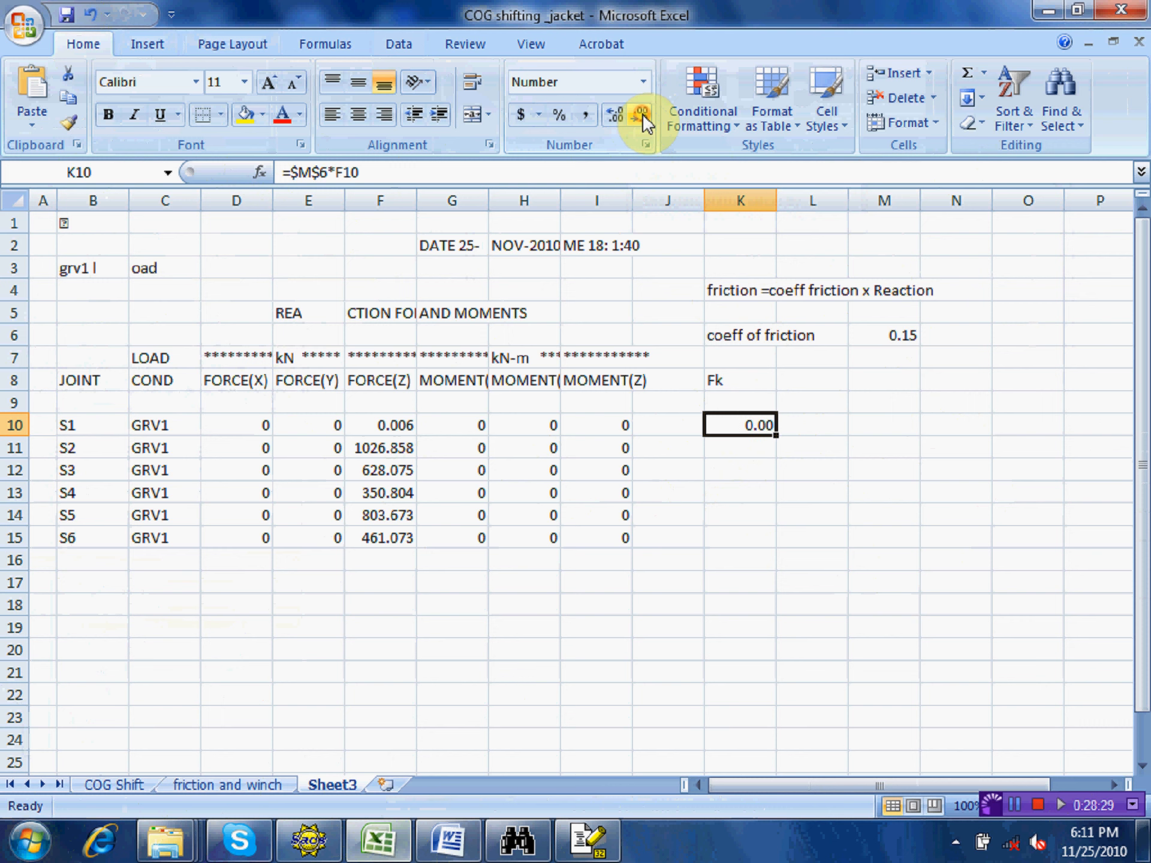
left_click(948, 475)
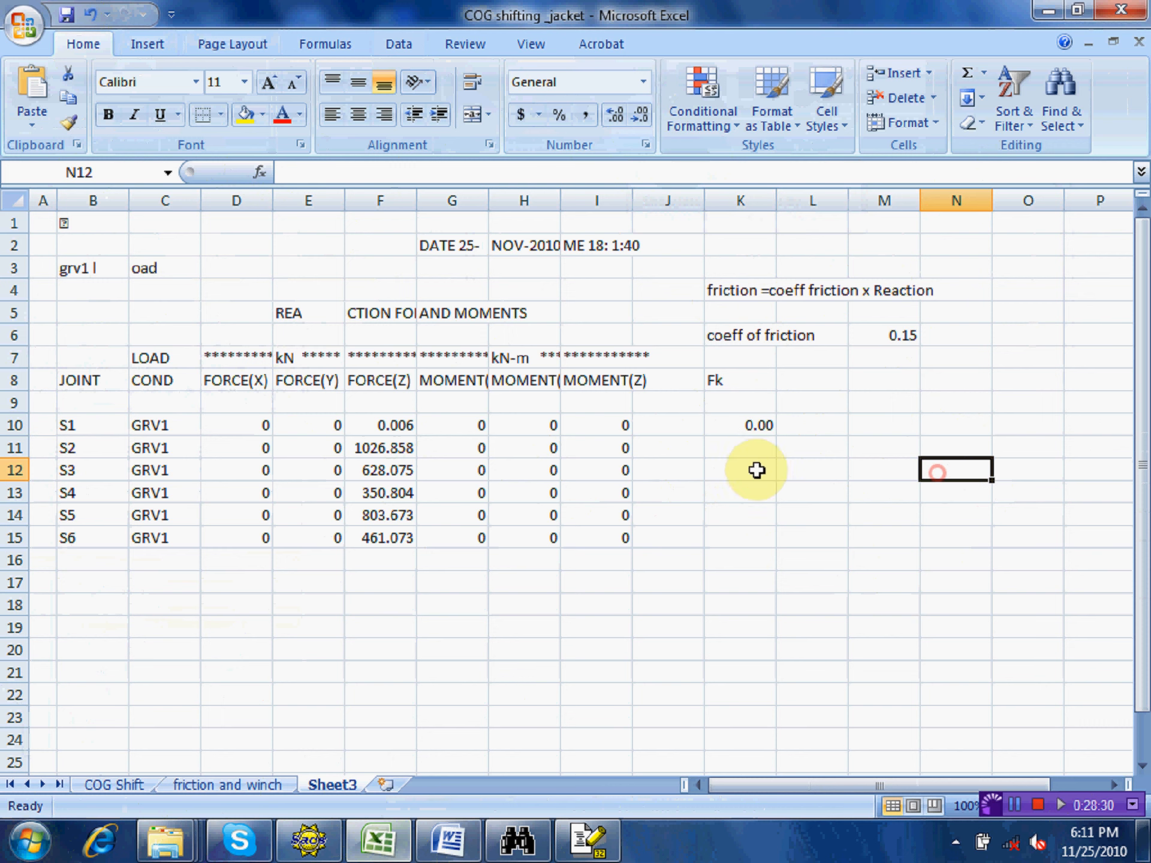
- Fill the friction formula from K10 down to K15 for joints S2 to S6
left_click(737, 426)
left_click_drag(773, 442, 788, 542)
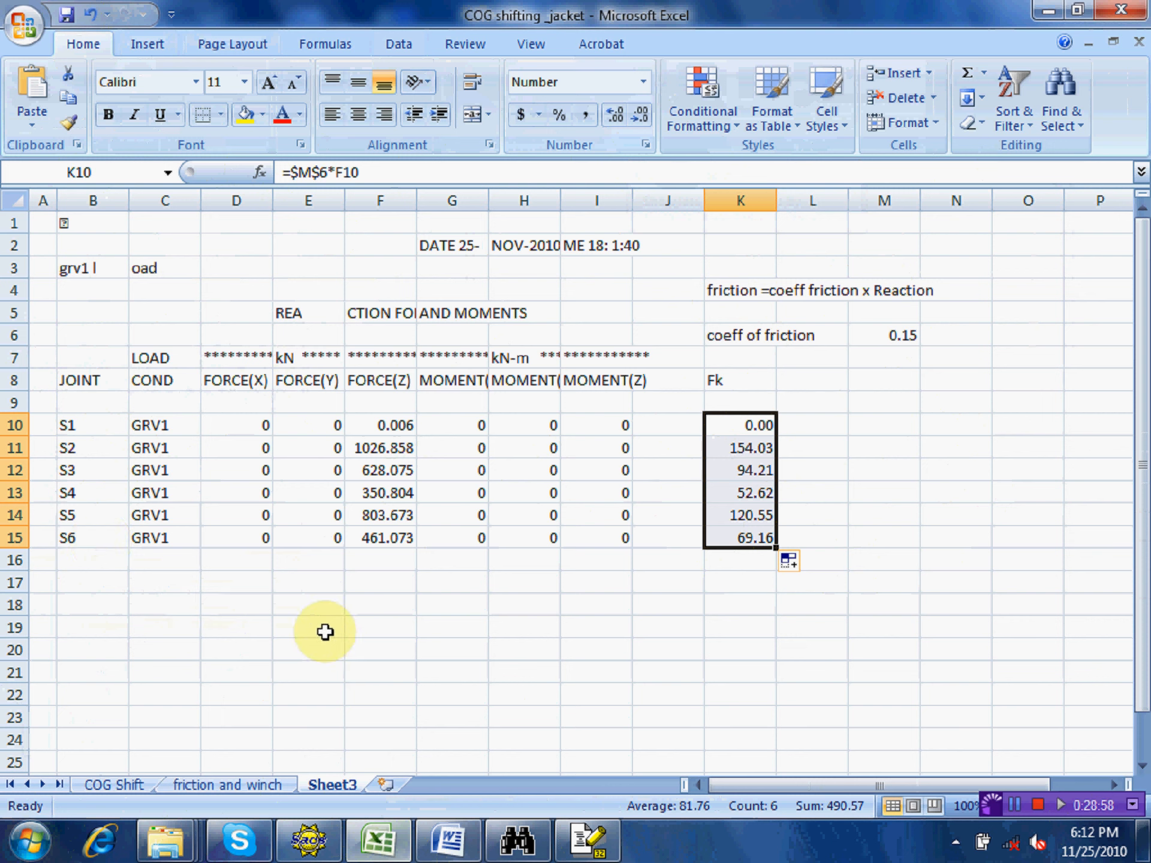
left_click(646, 581)
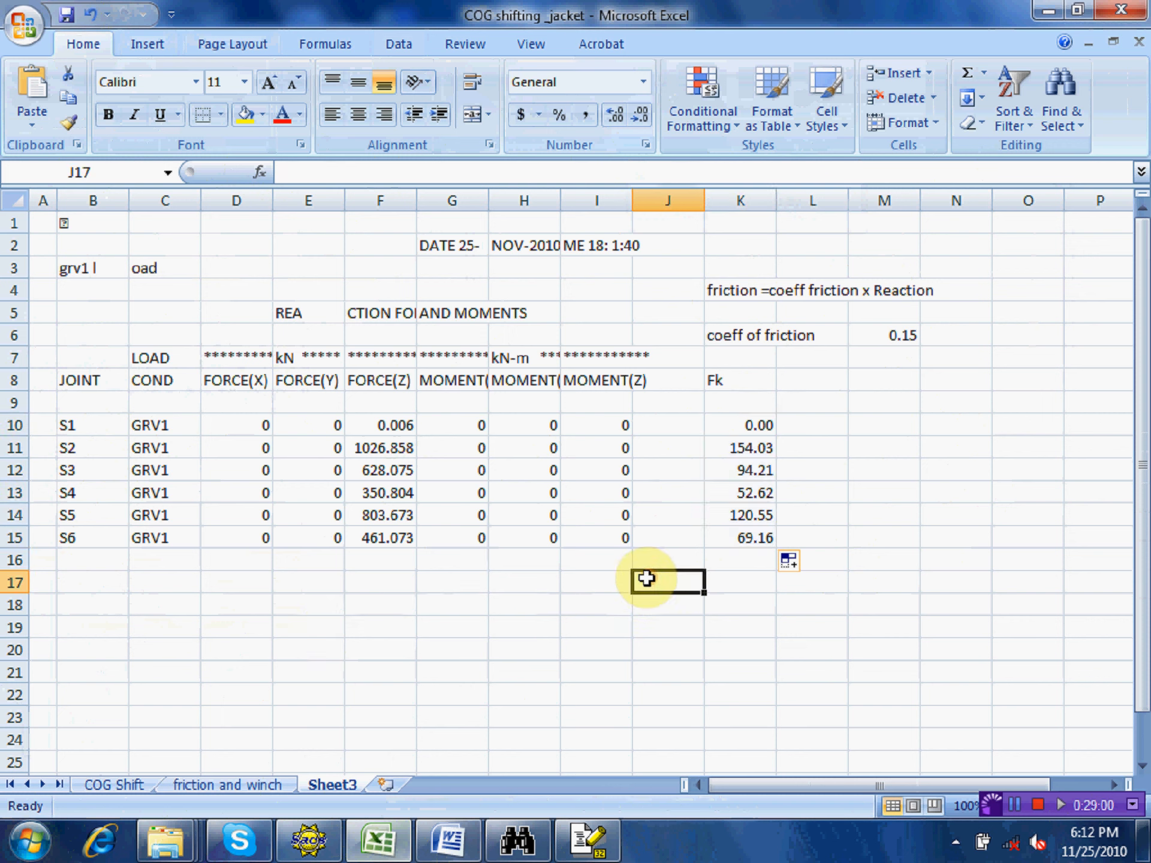
- Enter the label "Force on winch" in cell I17 and "ROW A" in cell J18 beneath the friction table
left_click(582, 578)
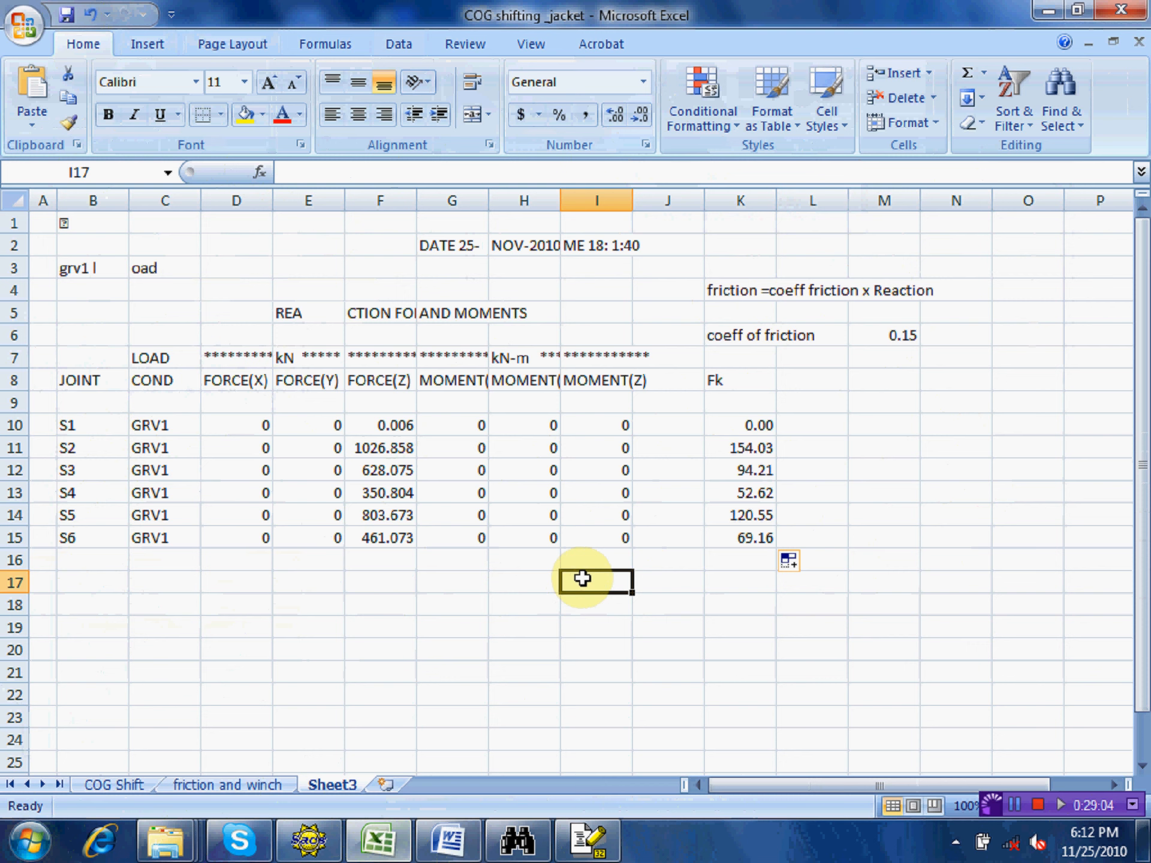
type("Fo")
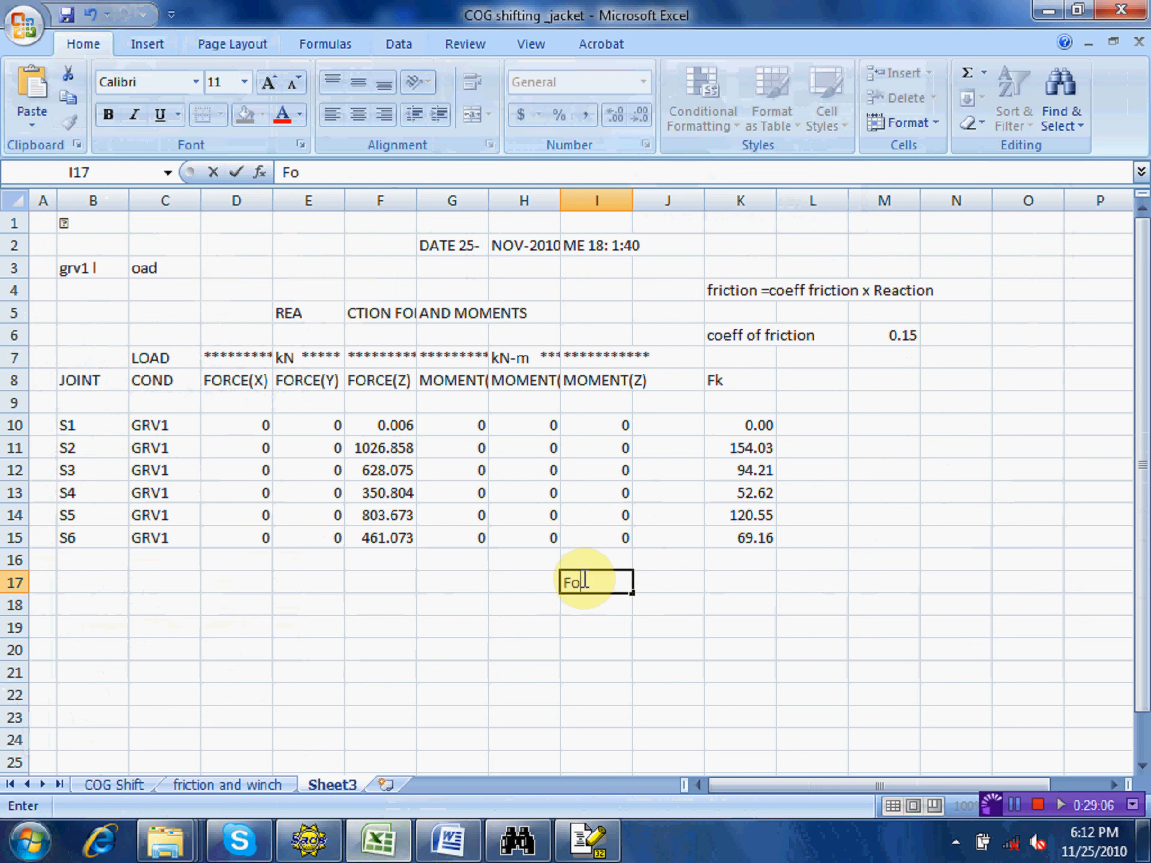
type("rce on winch")
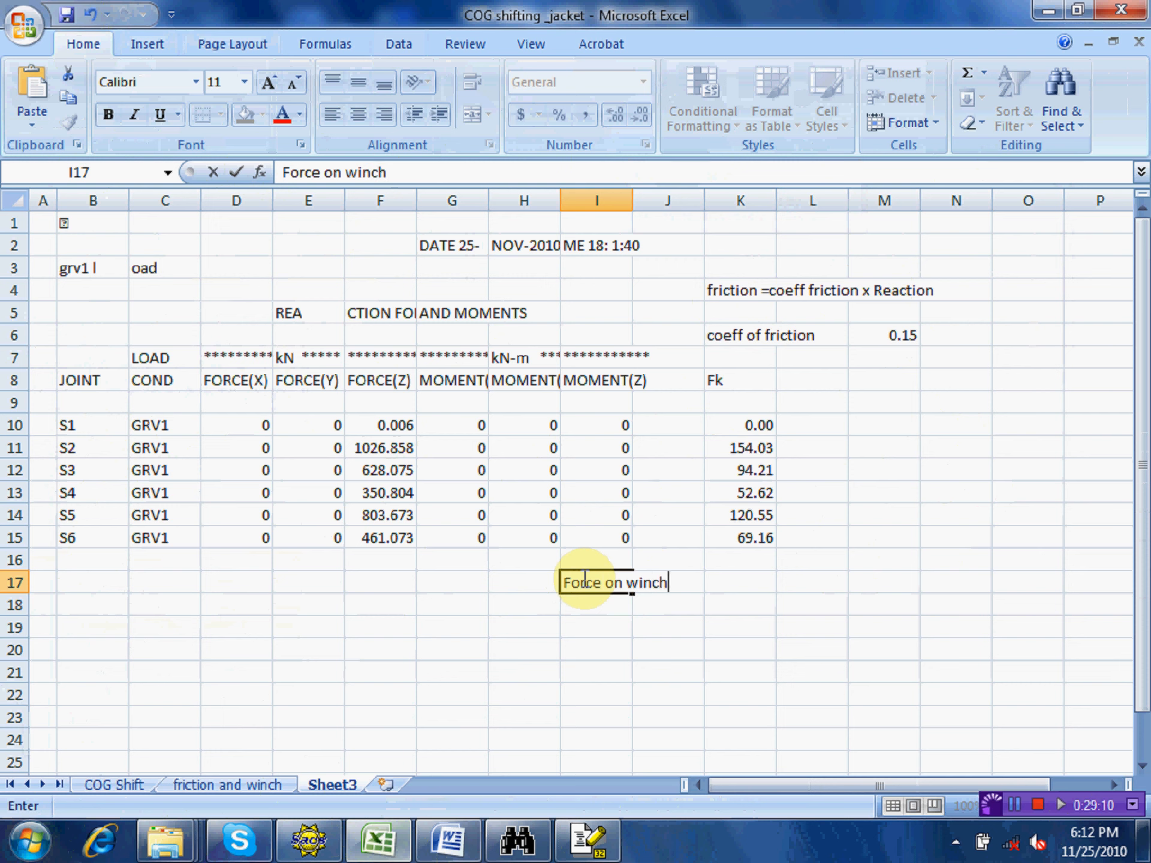
left_click(672, 644)
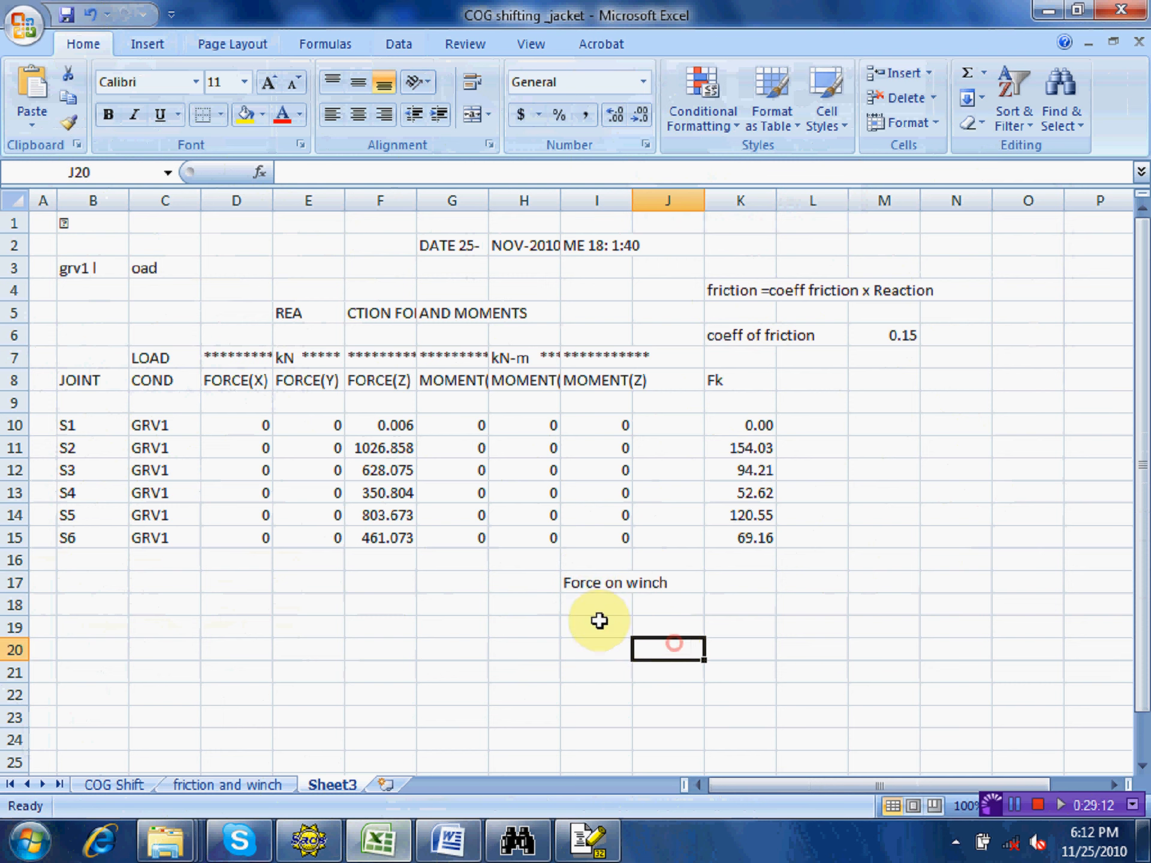
scroll(659, 593, "down", 1)
left_click(665, 531)
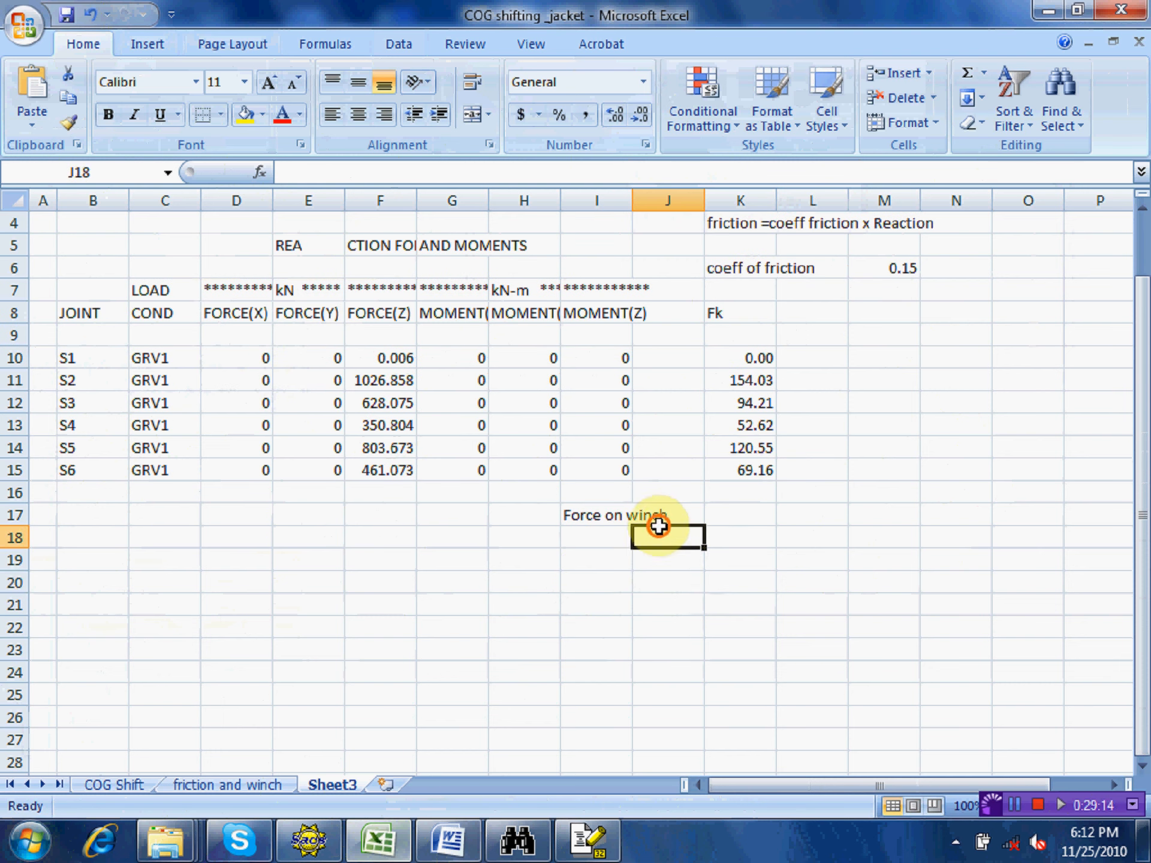
type("ROW A")
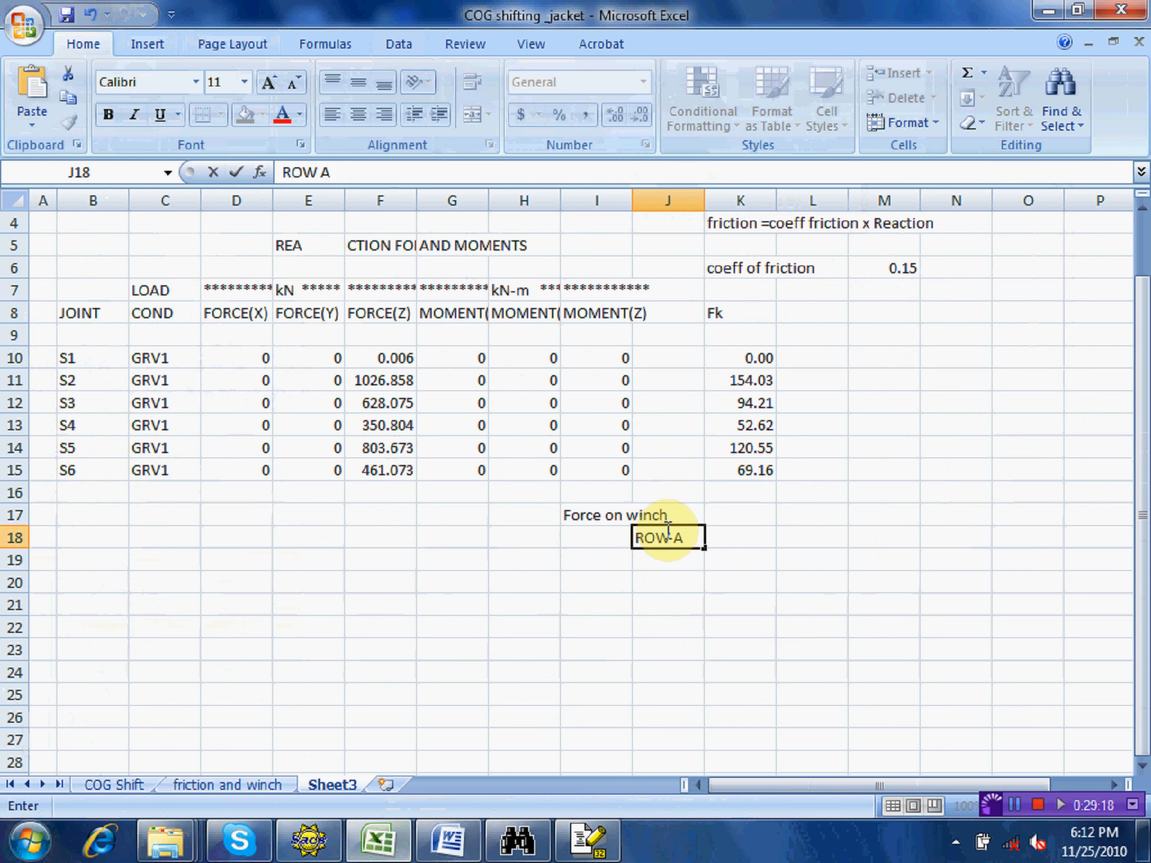
left_click(644, 558)
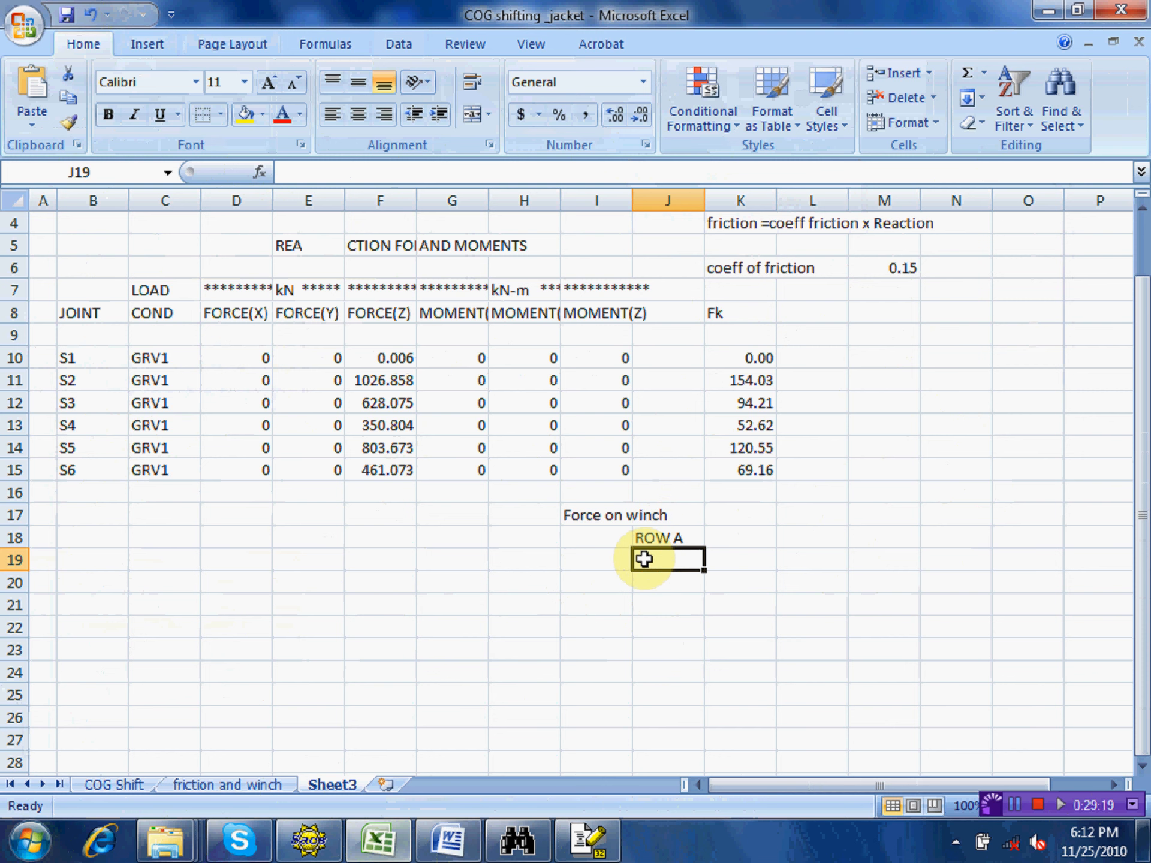
- Enter the label "ROW B" in cell J19, directly below ROW A
type("ROA")
key("BackSpace")
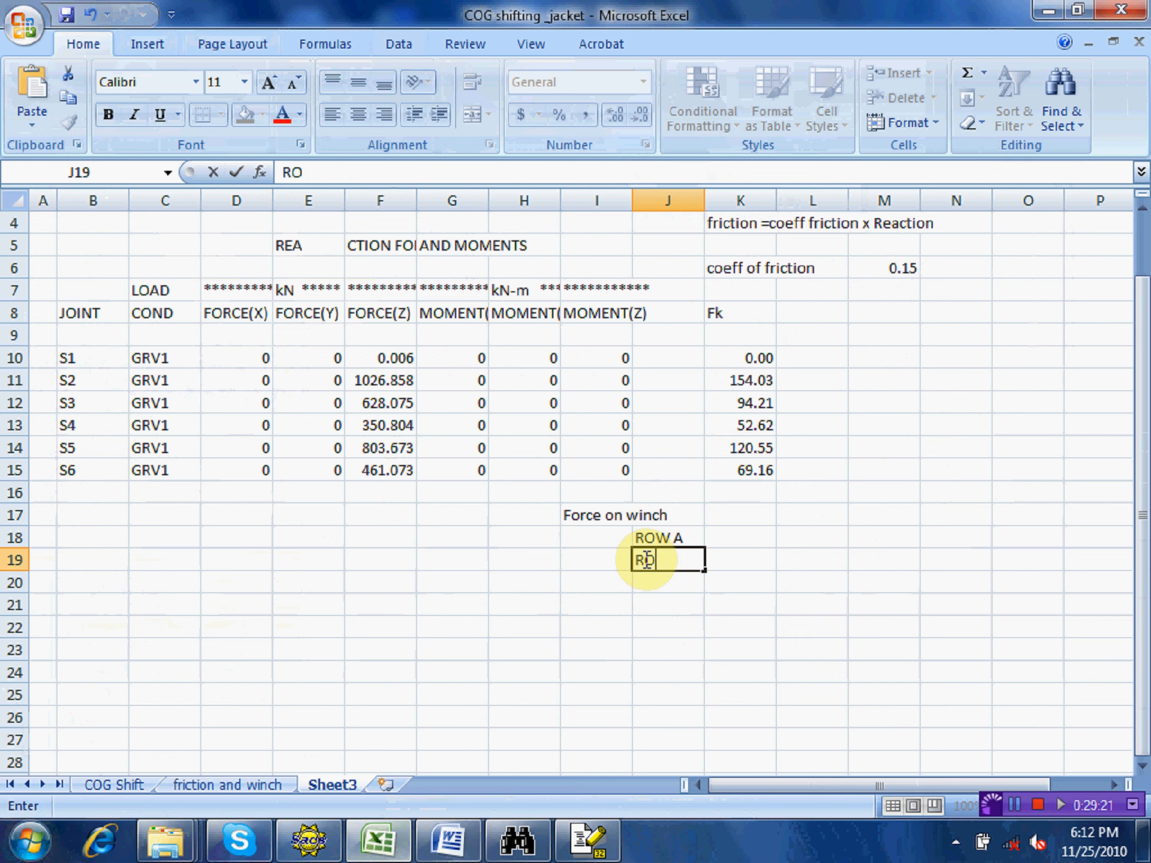
type("WB")
key("BackSpace")
type("B")
left_click(763, 603)
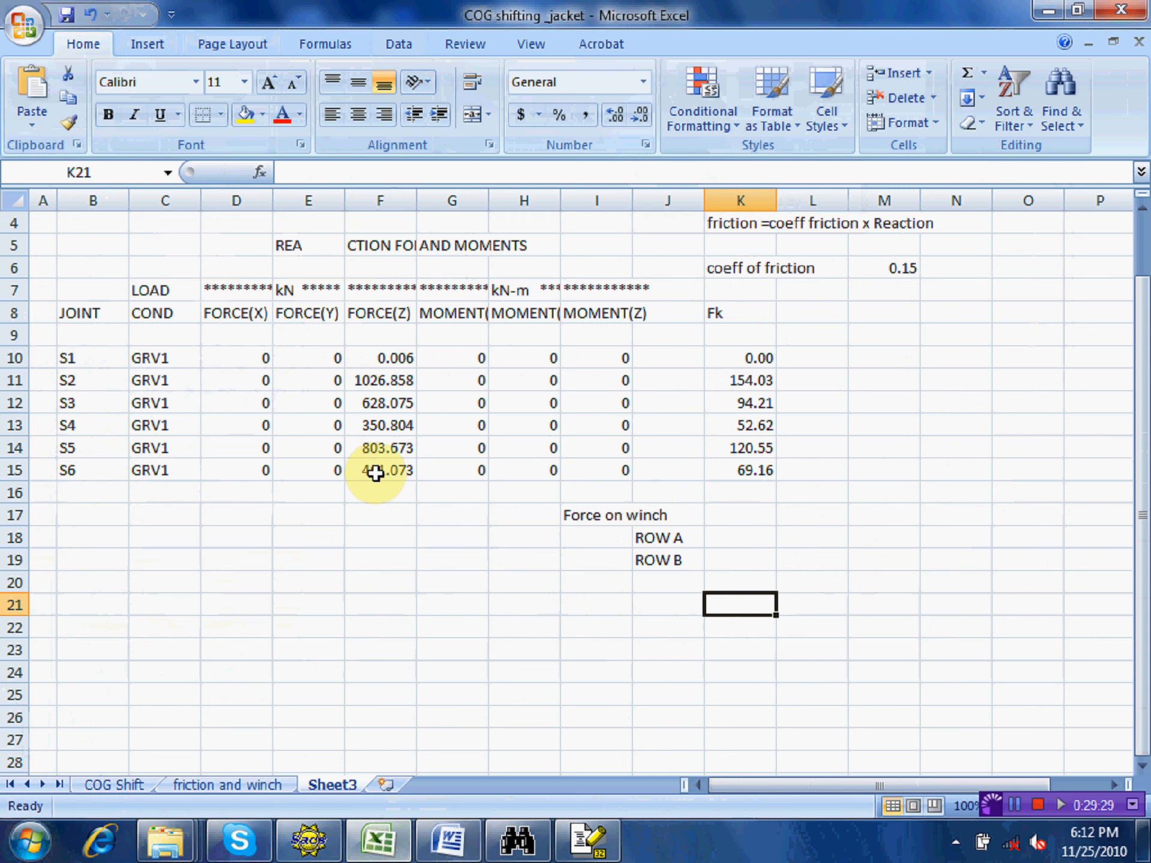
- Switch to Postvue and inspect the joint details of the three support joints along Row A
left_click(518, 842)
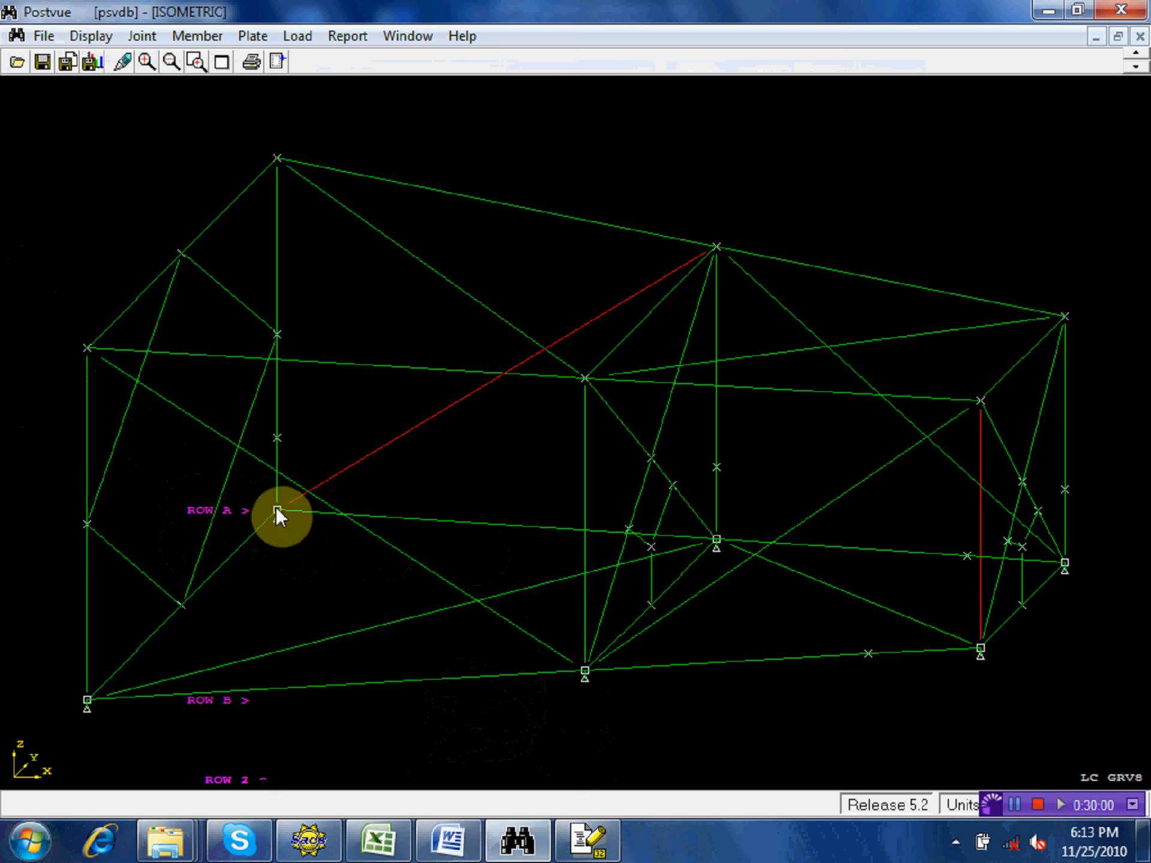
left_click(144, 37)
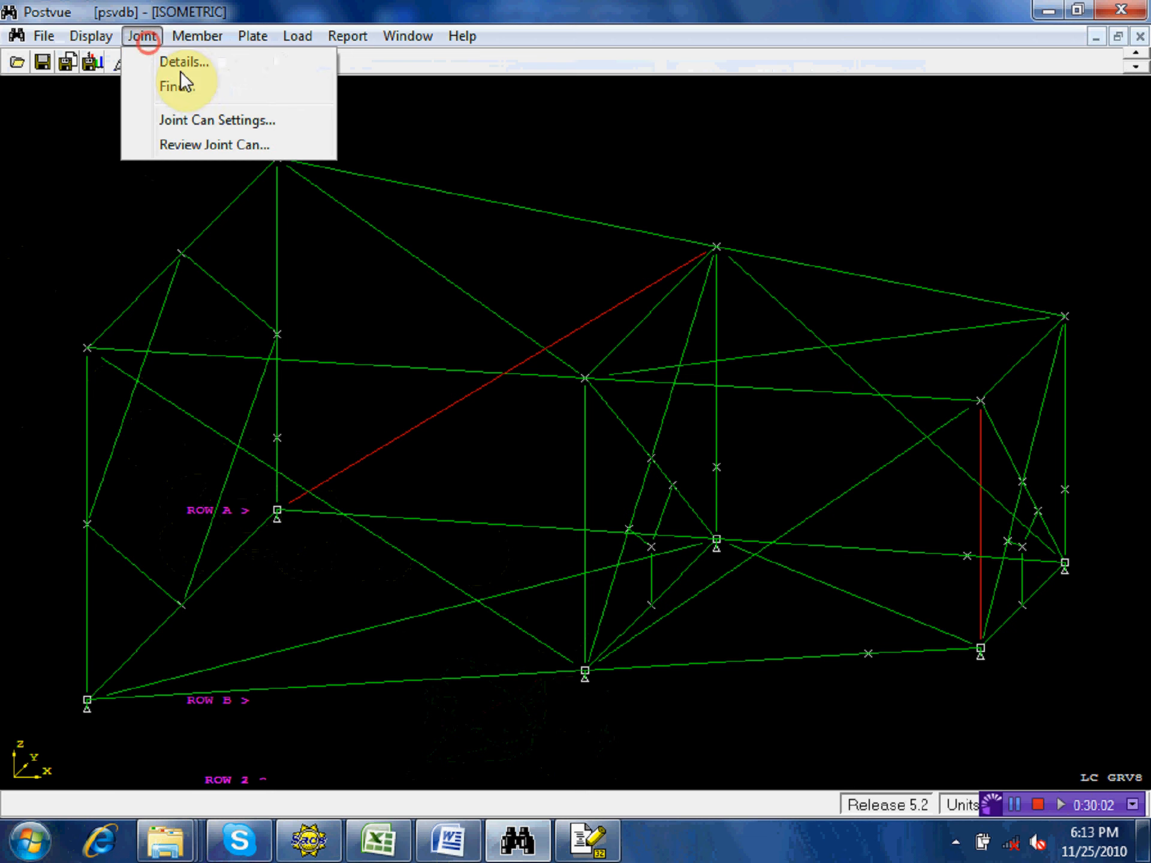
left_click(186, 62)
left_click(285, 523)
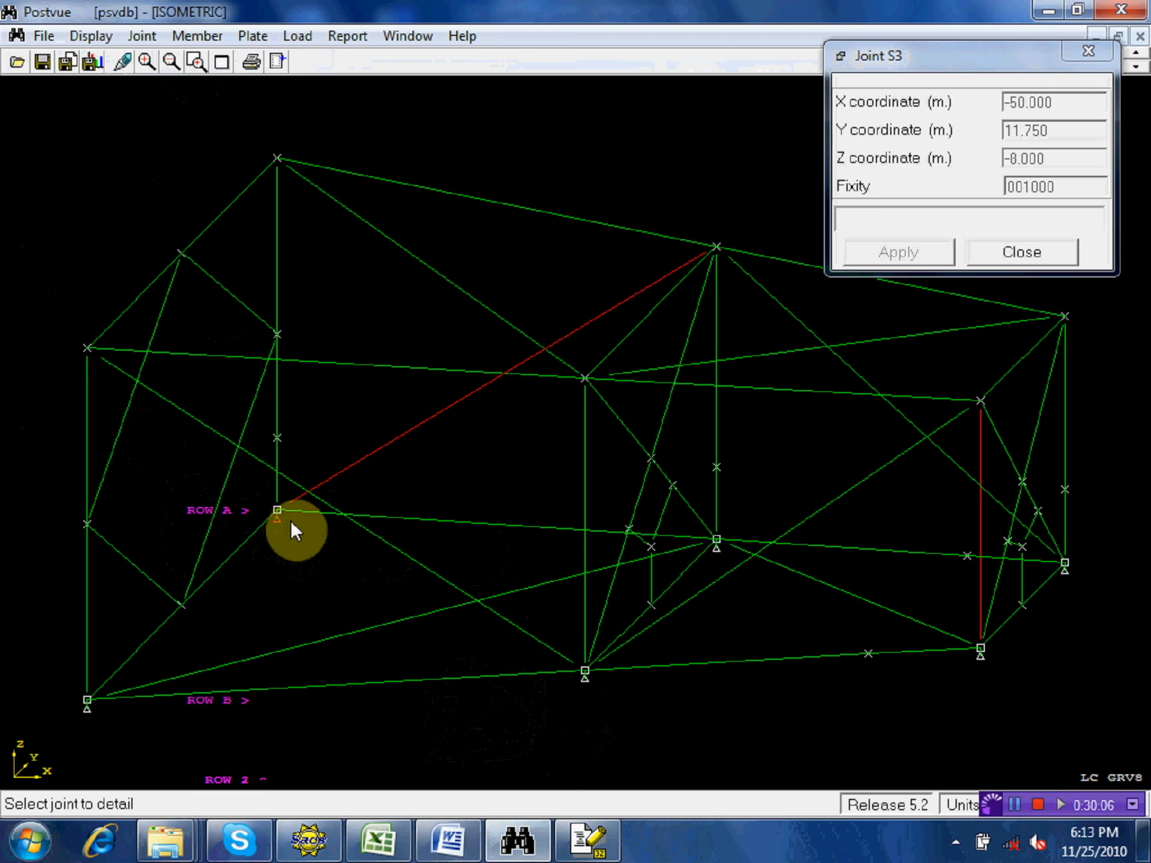
left_click(716, 547)
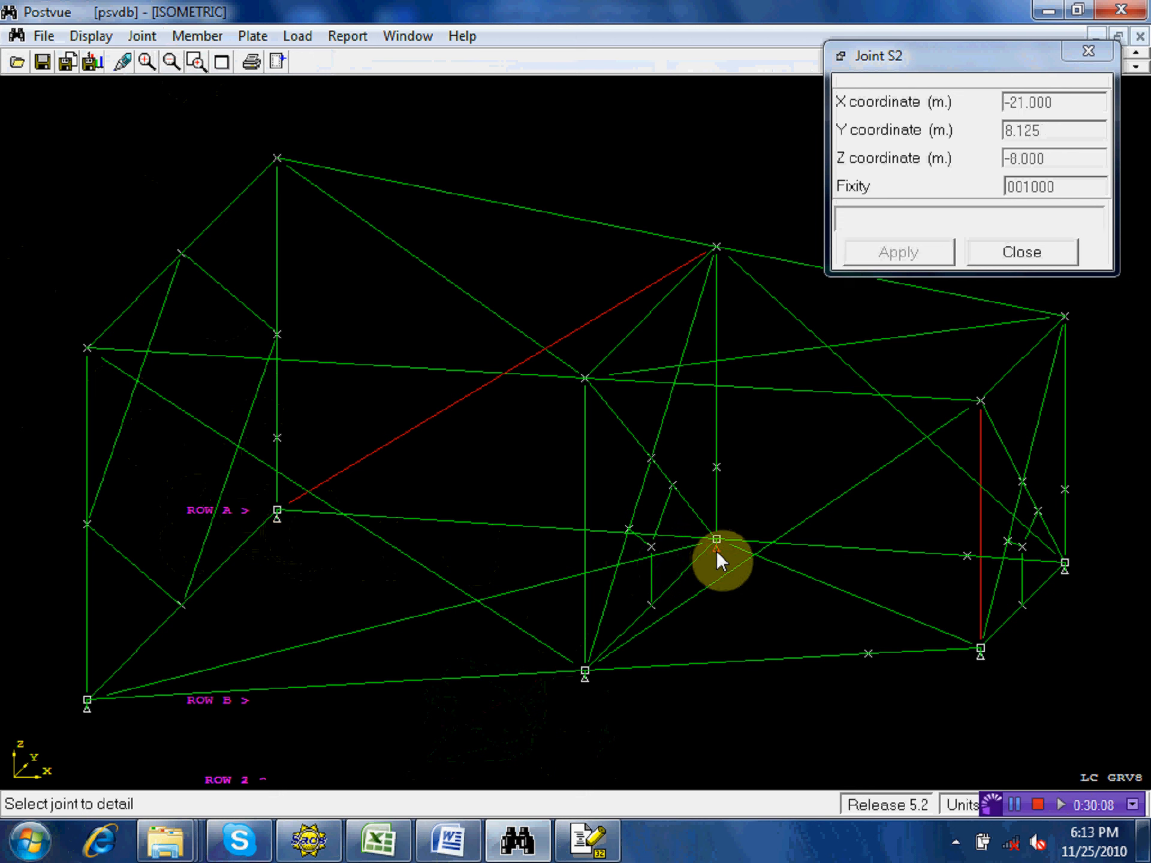
left_click(1073, 572)
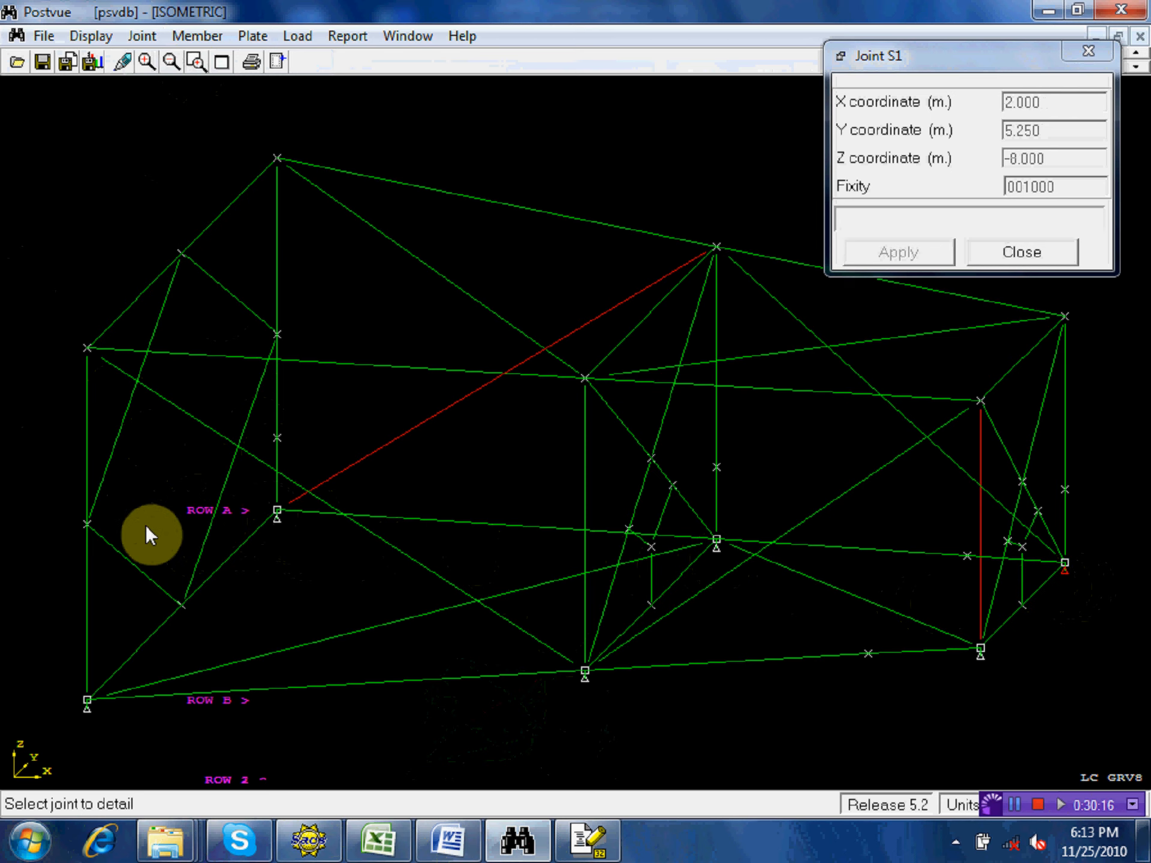
- Switch to the loadout sequence document in Word and examine the page 1 diagram of the winch force application on the jacket
left_click(444, 843)
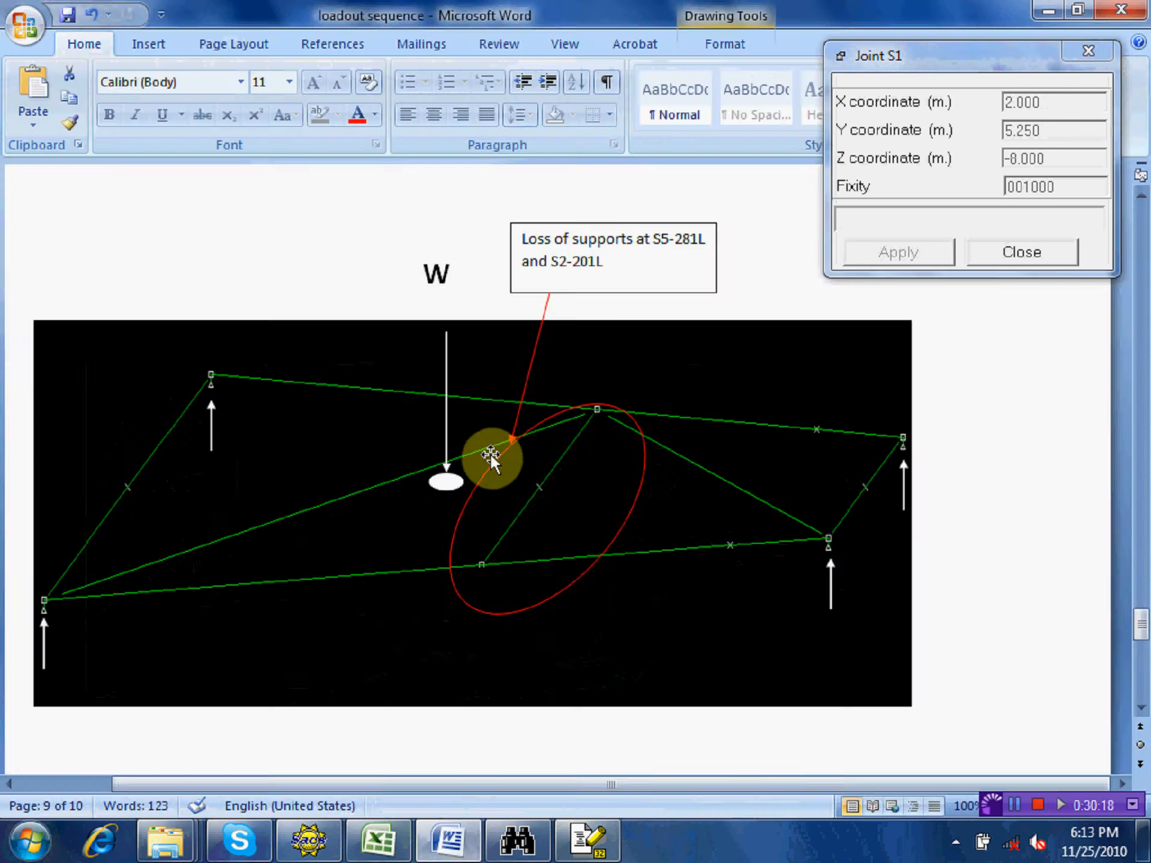
scroll(609, 557, "up", 10)
scroll(612, 552, "up", 20)
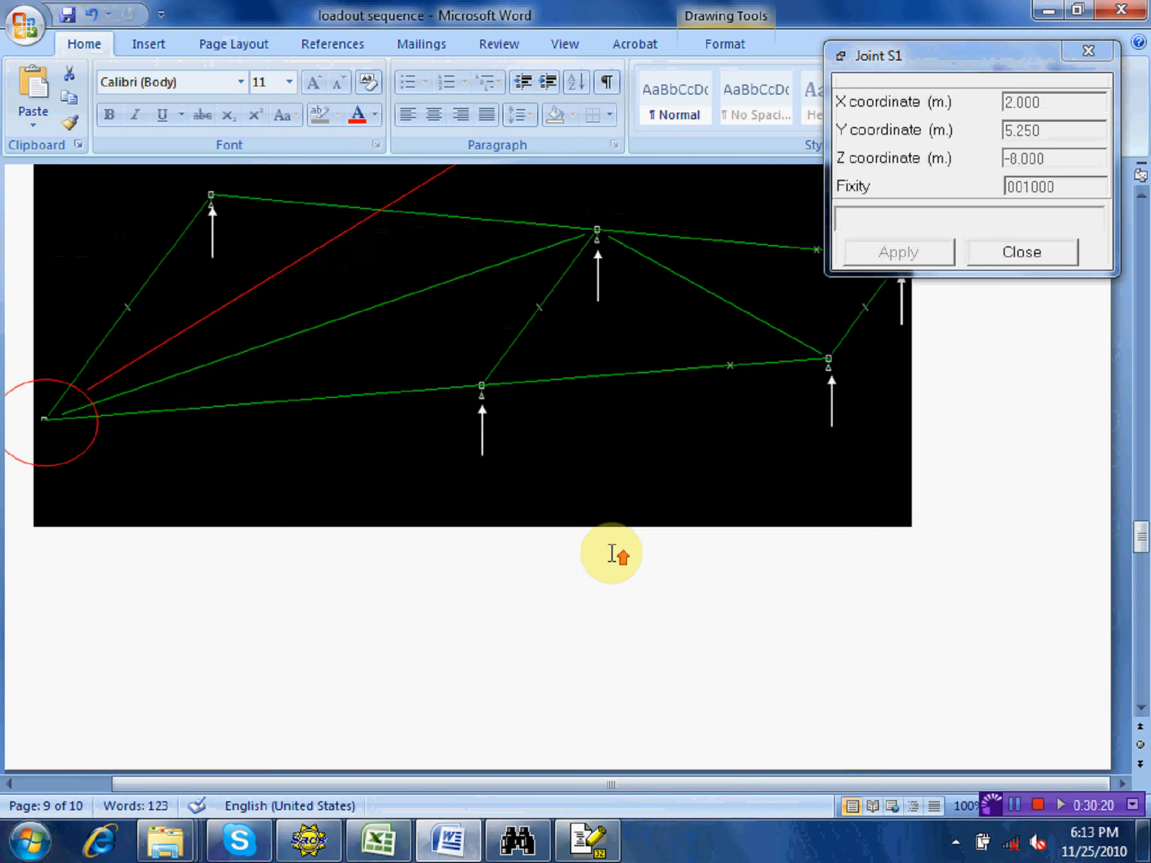
scroll(598, 514, "up", 20)
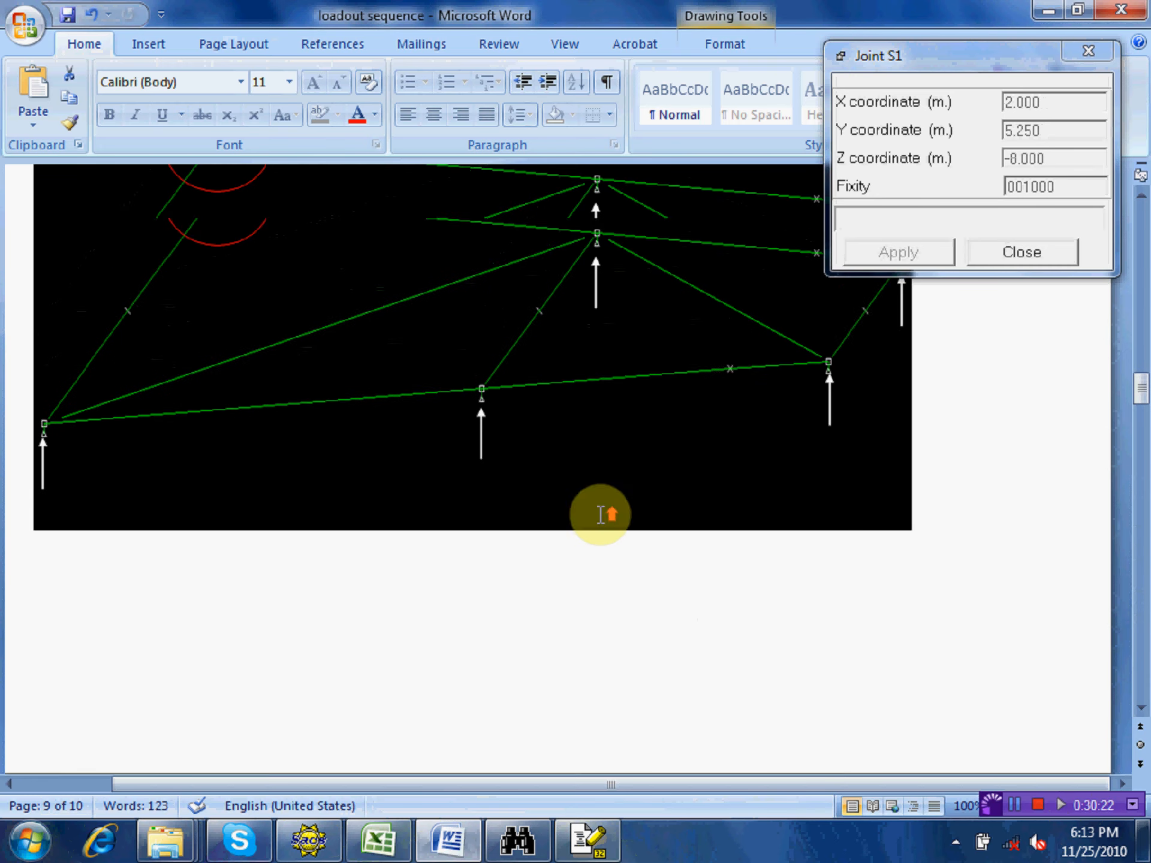
scroll(602, 515, "up", 15)
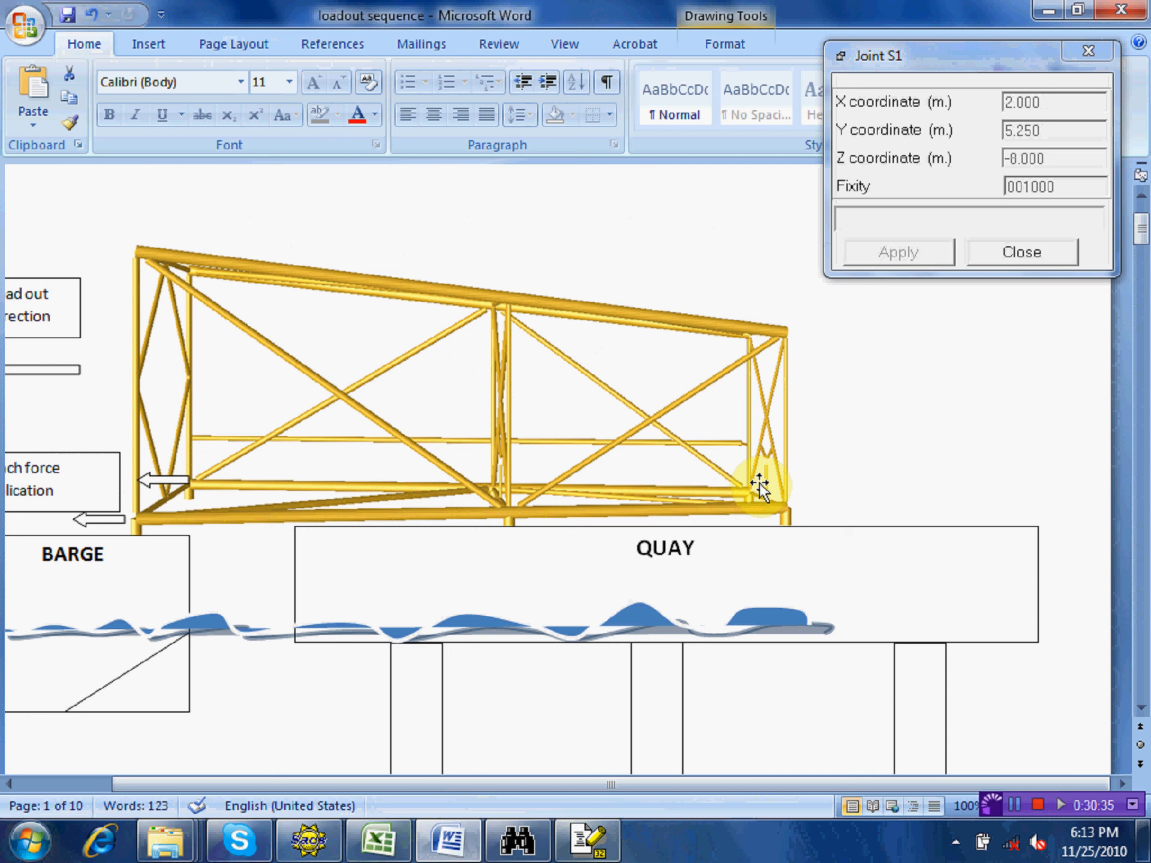
mouse_move(1, 522)
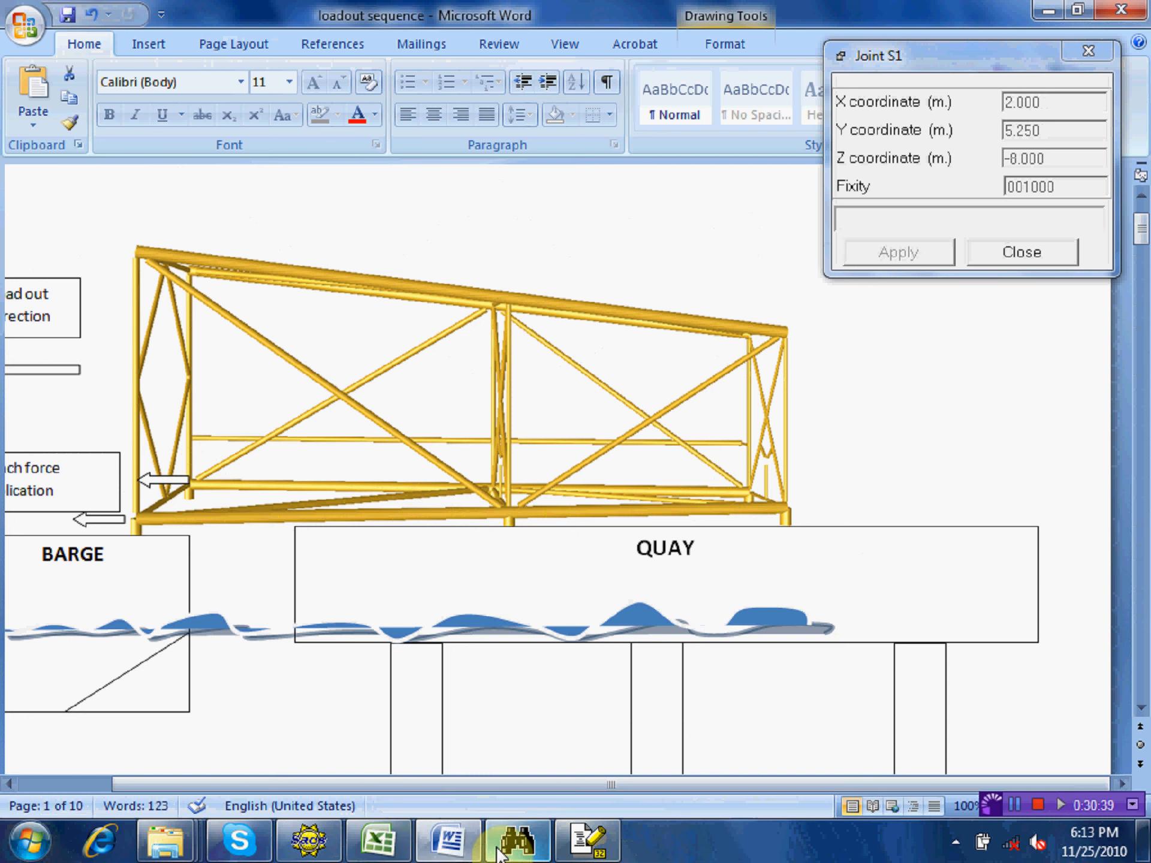
- Return to Postvue and query the details of each Row A support joint again, from the Row A label end across
mouse_move(497, 848)
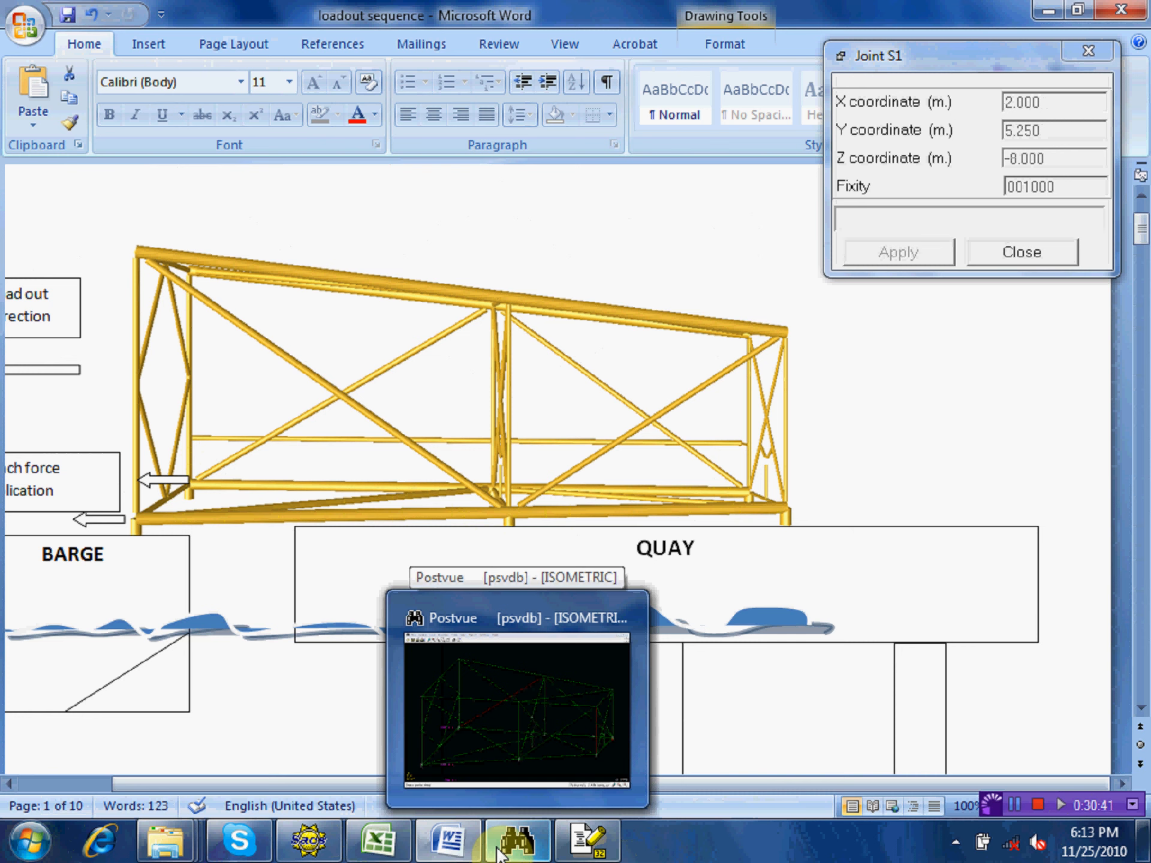
left_click(595, 693)
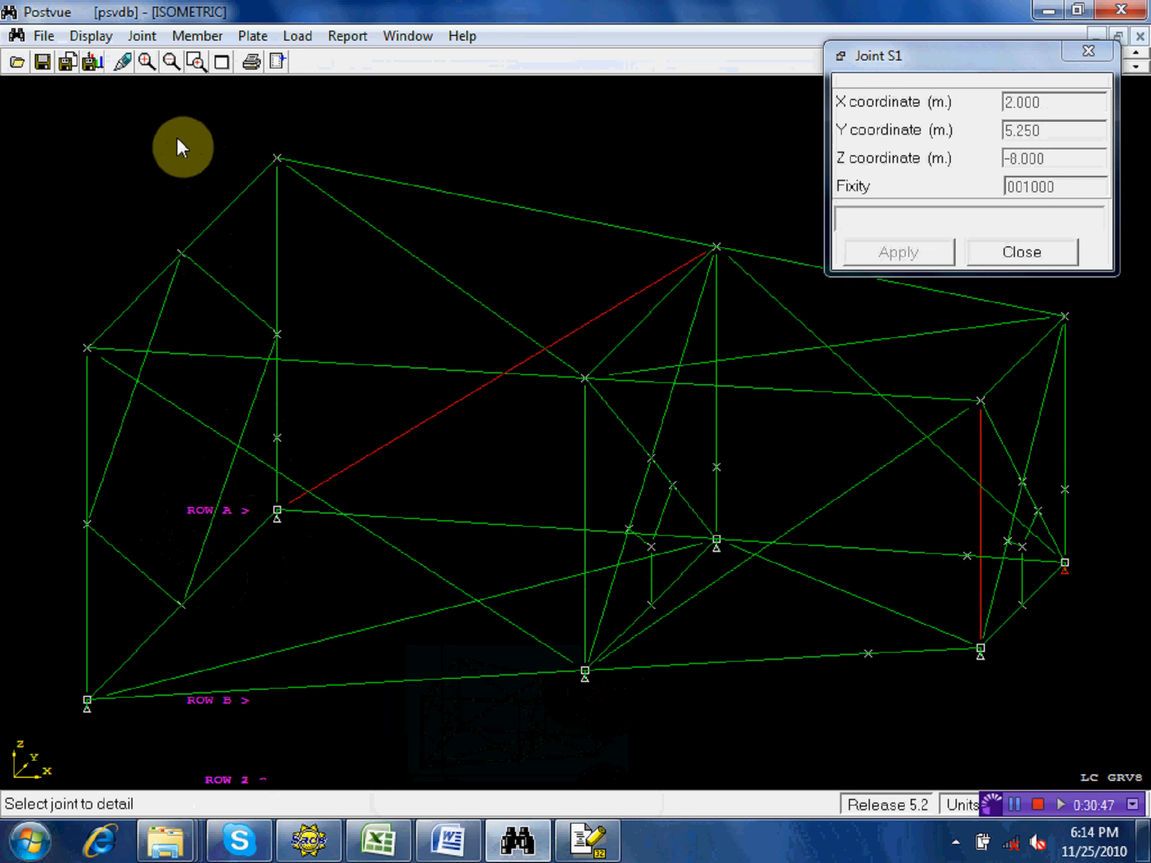
left_click(142, 36)
left_click(175, 60)
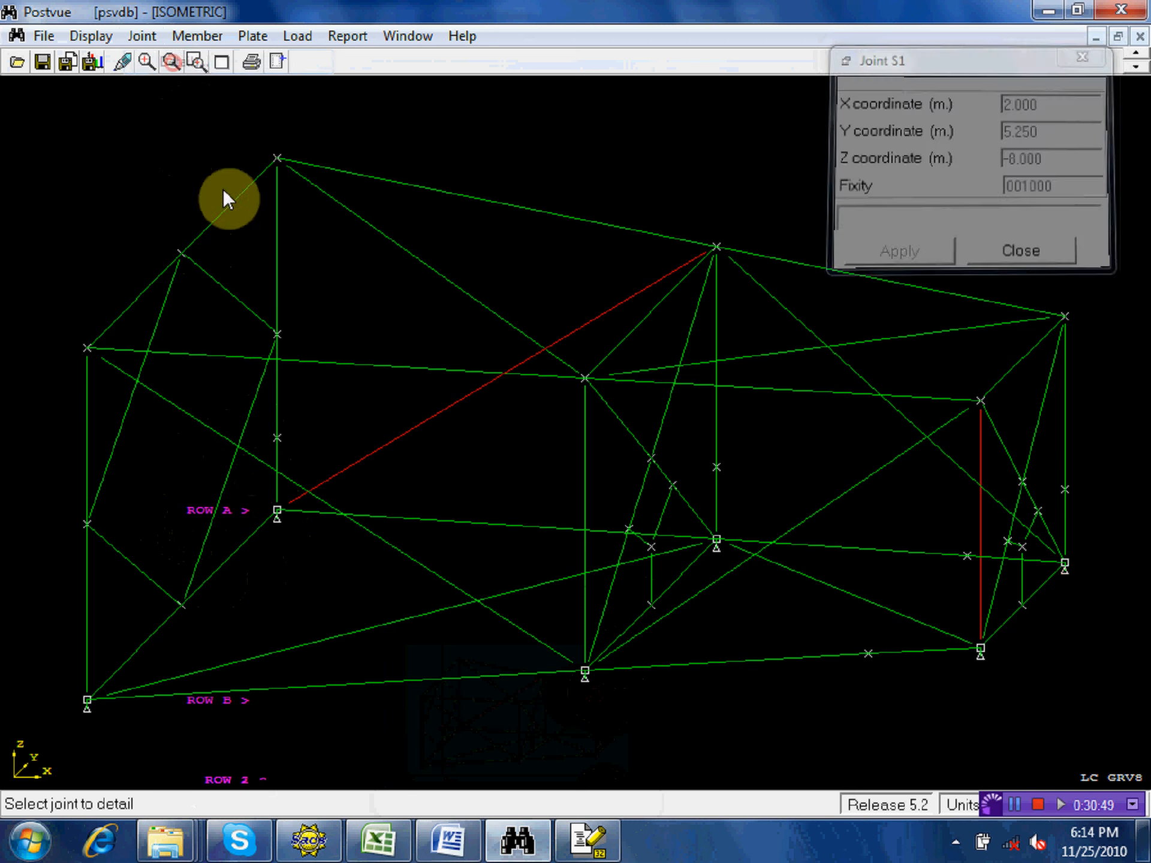
left_click(277, 528)
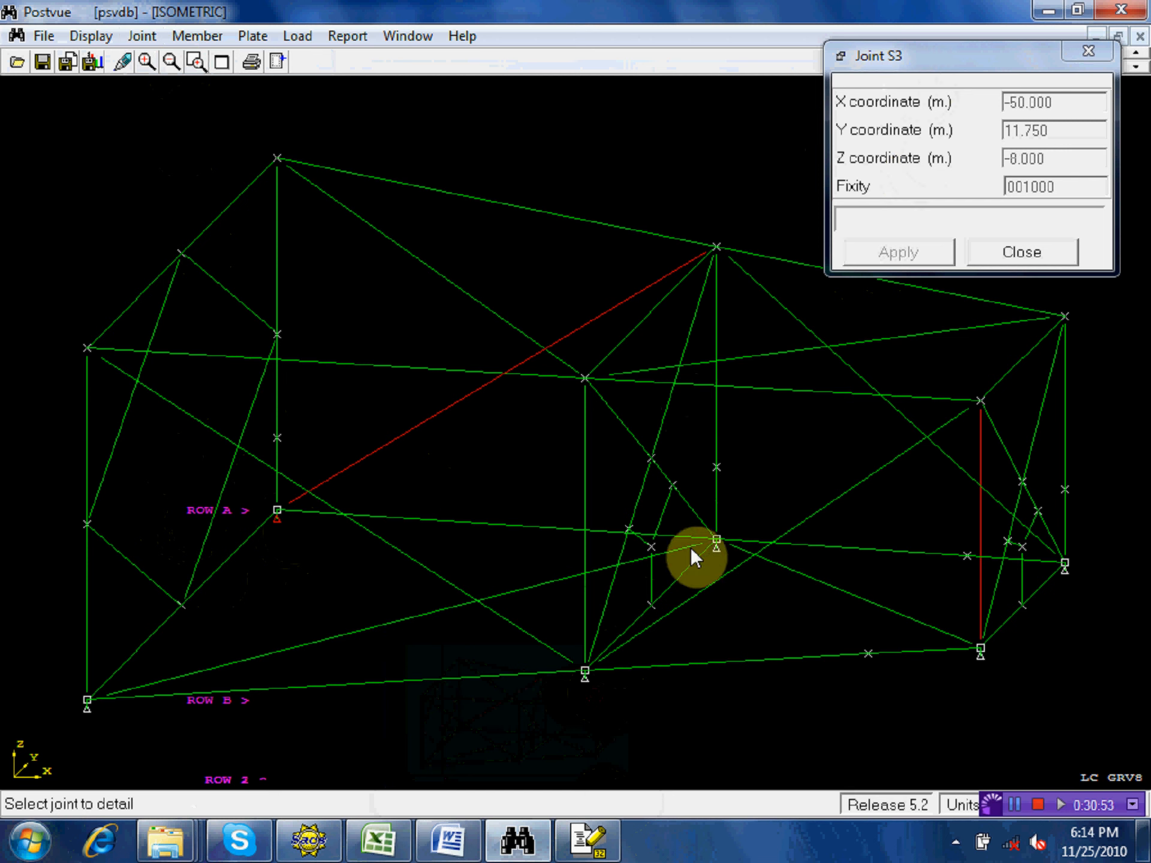
left_click(717, 553)
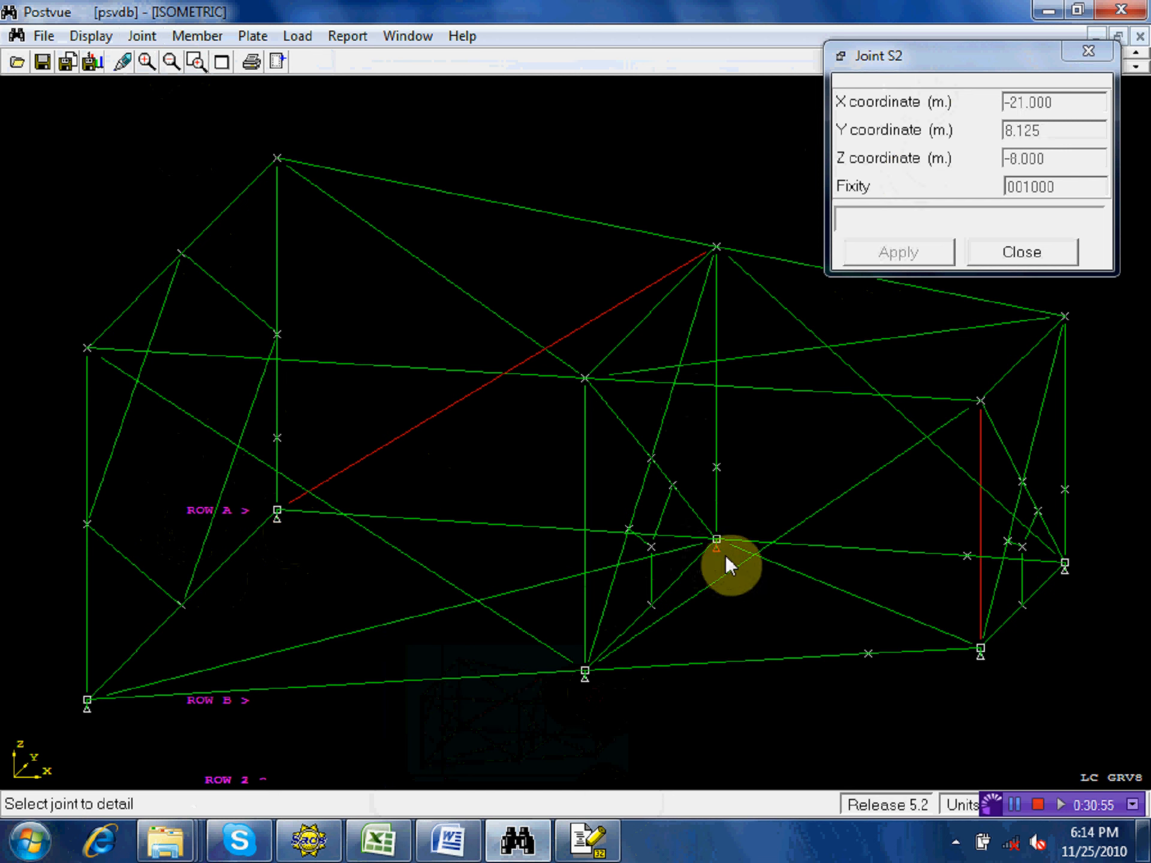
left_click(1058, 586)
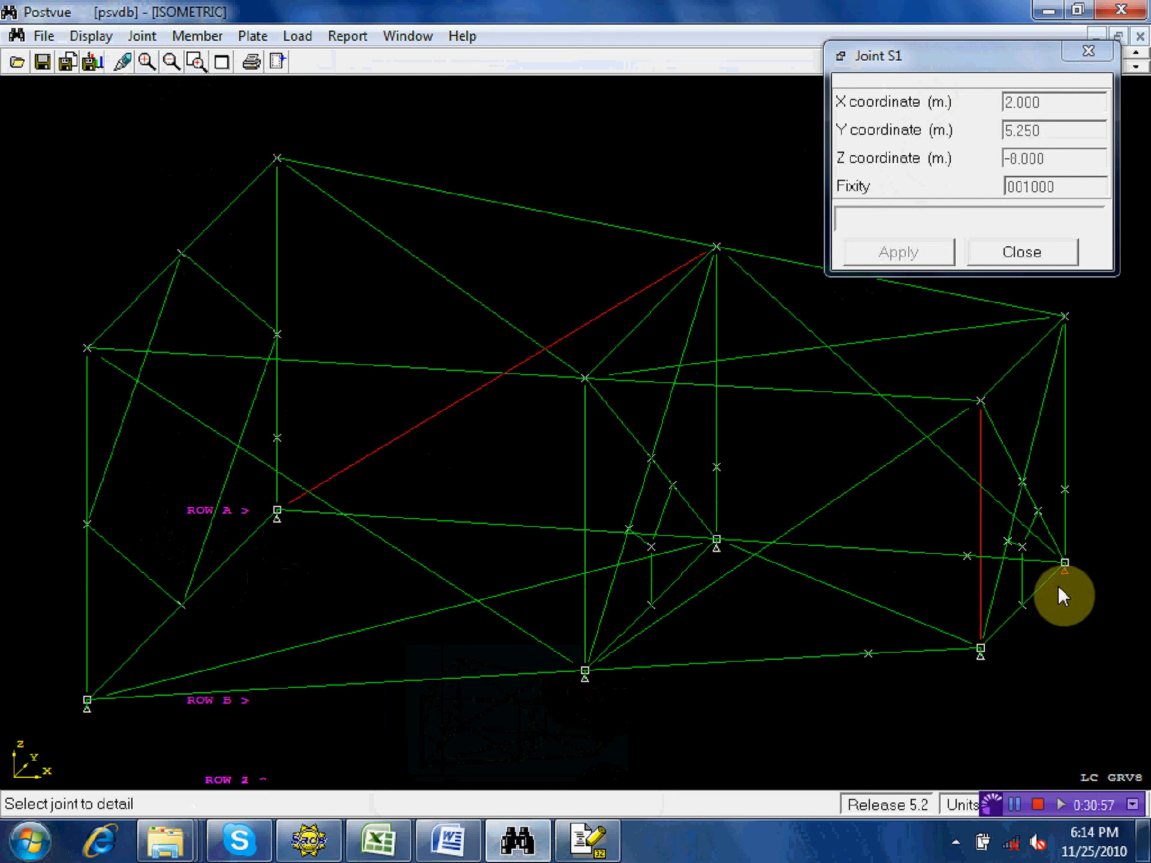
- Query the details of the three support joints along Row B and close the joint details
left_click(88, 711)
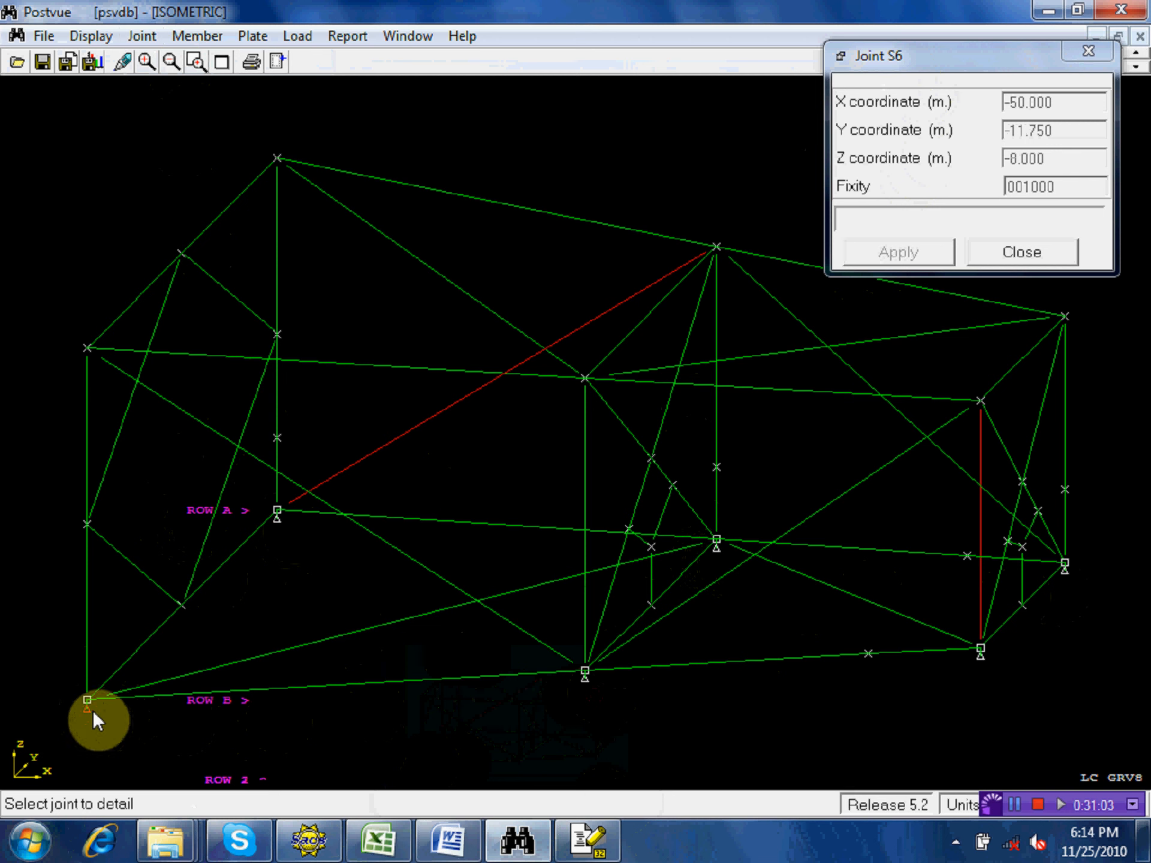
left_click(603, 678)
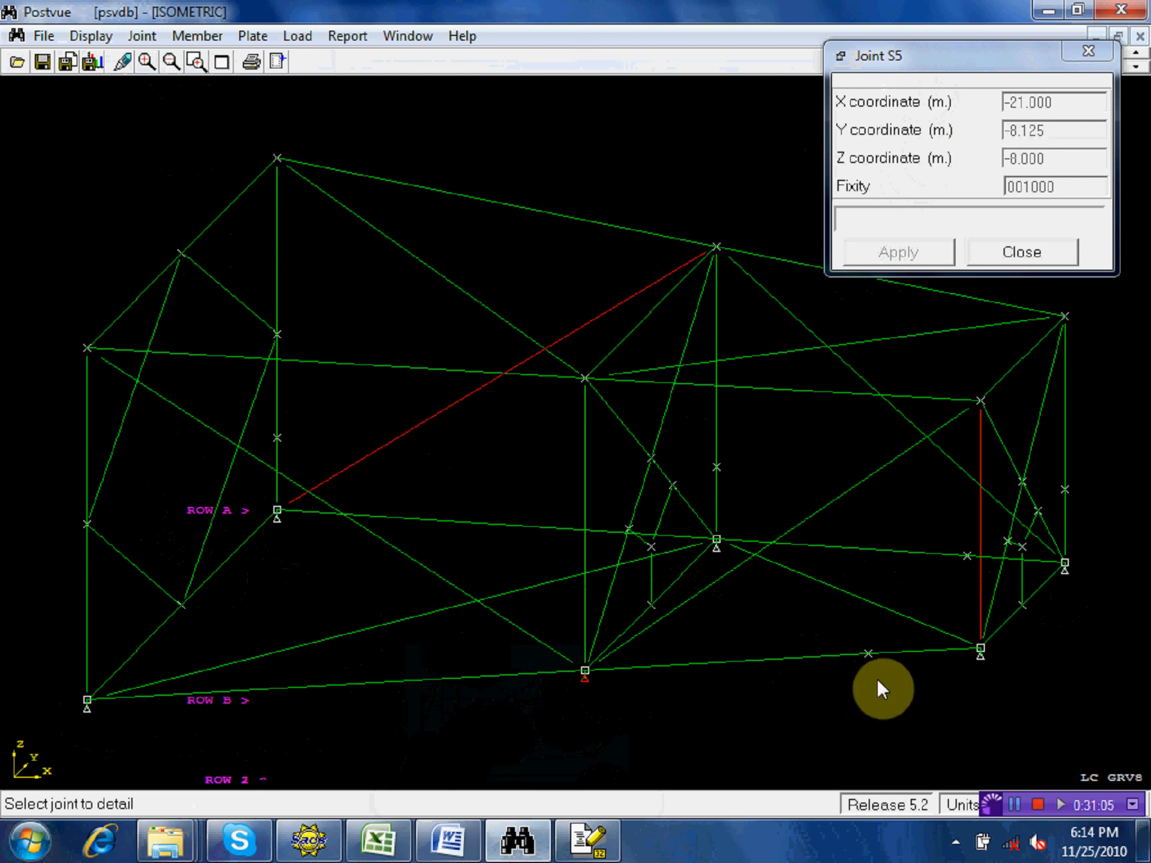
left_click(966, 656)
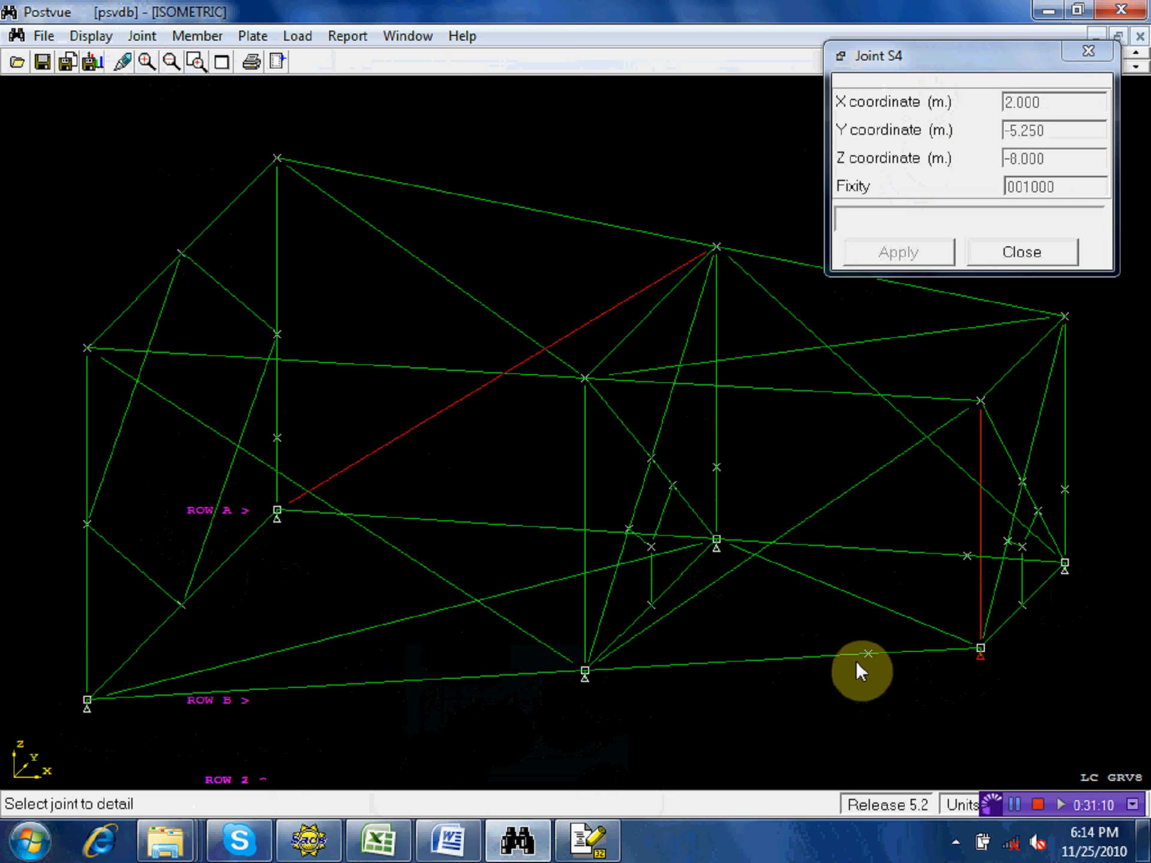
left_click(395, 838)
left_click(1032, 254)
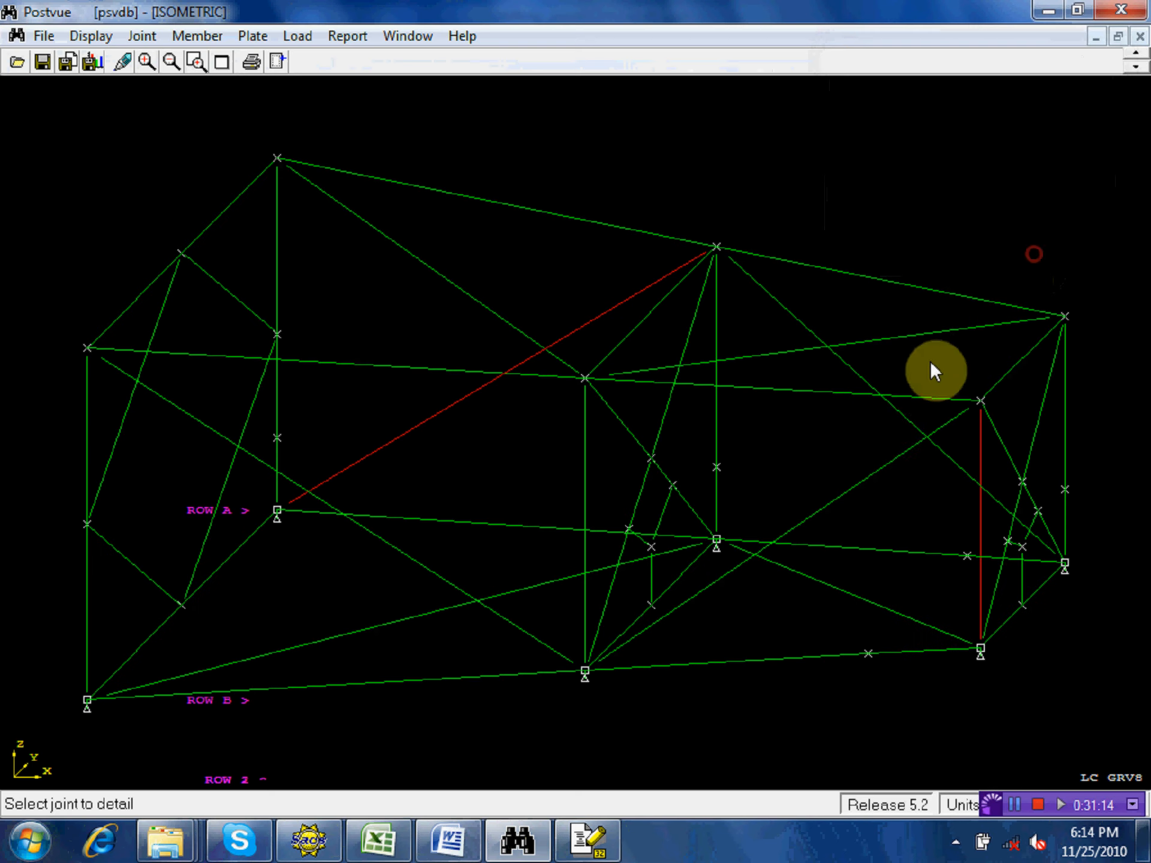
- Switch to Excel and begin a formula in cell K18 for the ROW A winch force
left_click(402, 826)
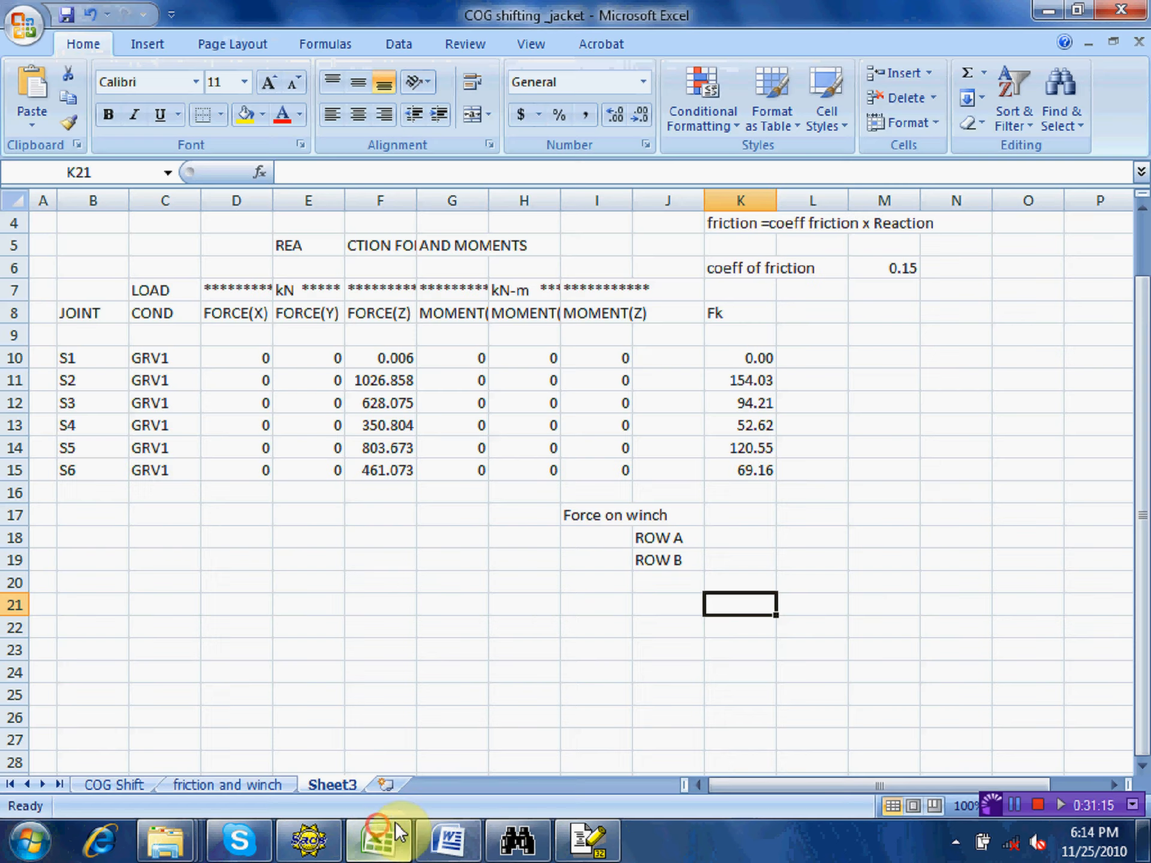
left_click(740, 533)
type("=")
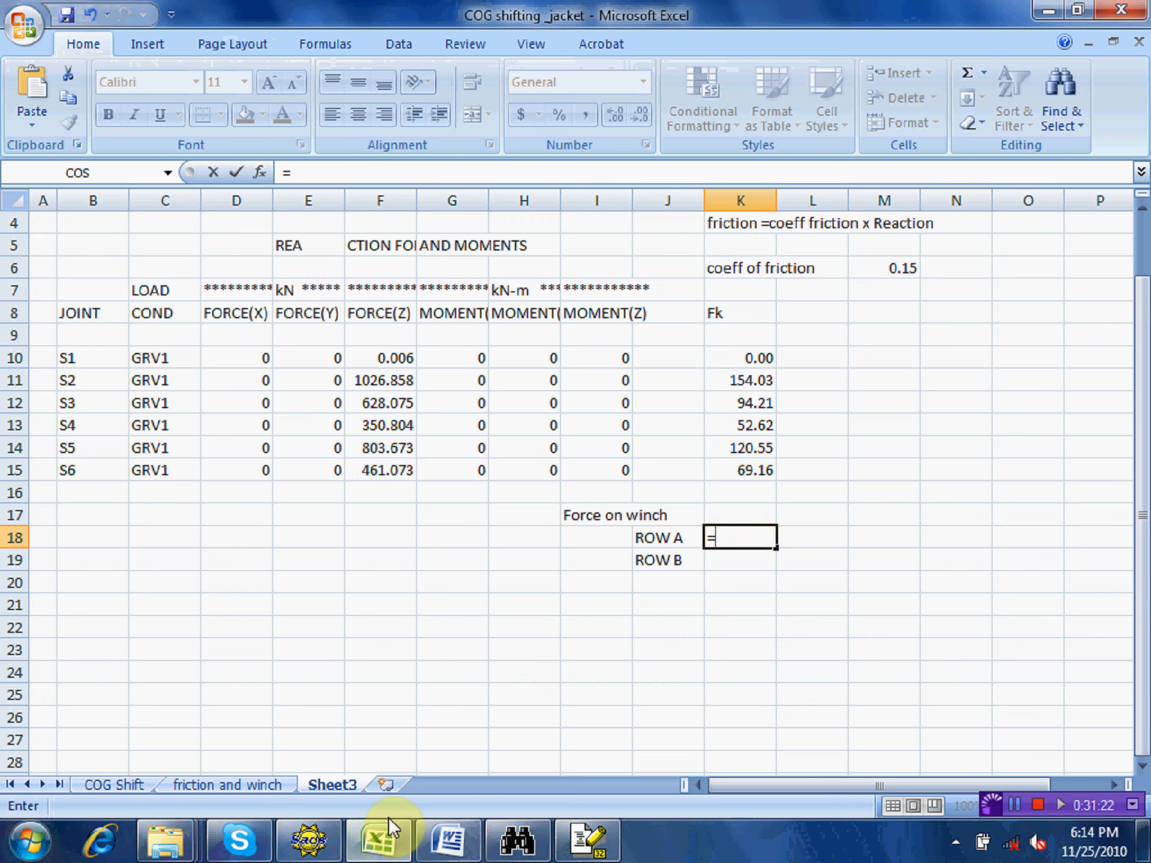
- Switch to Postvue and recheck which support joints belong to Row A using their joint details
left_click(517, 841)
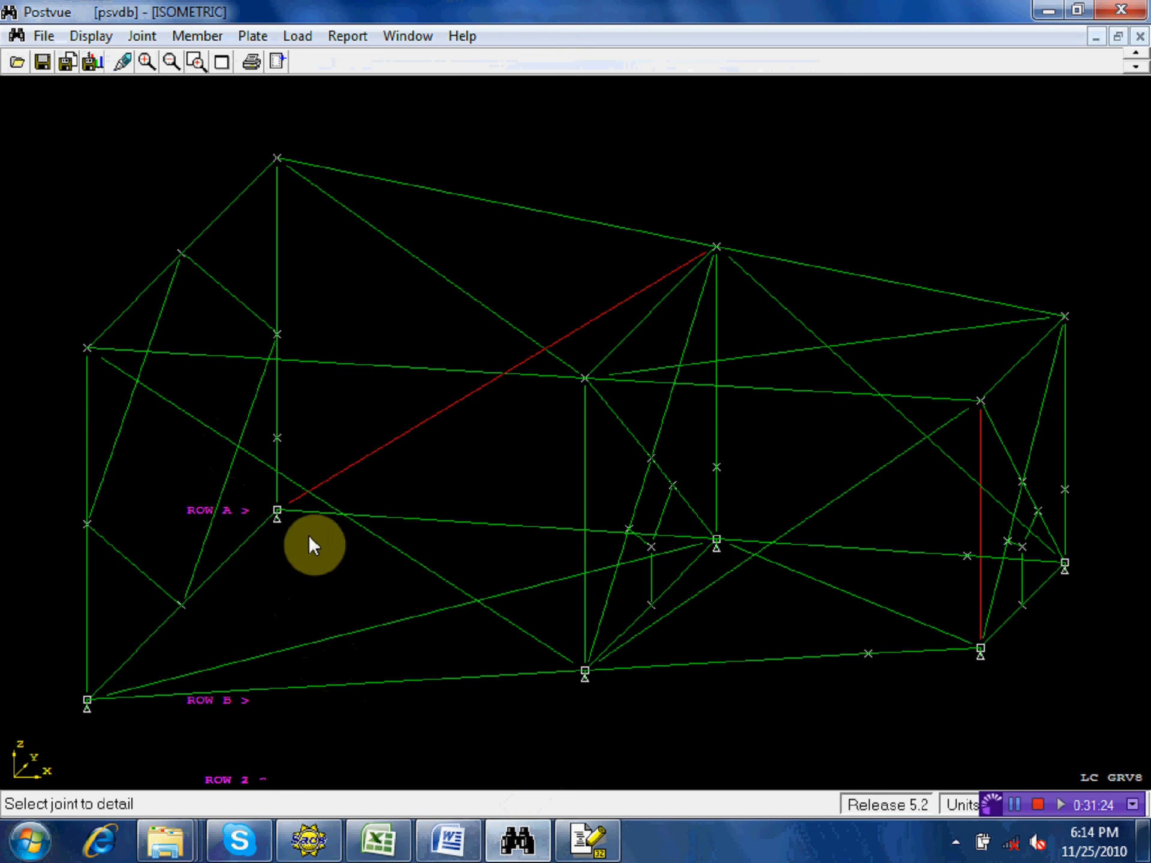
left_click(143, 36)
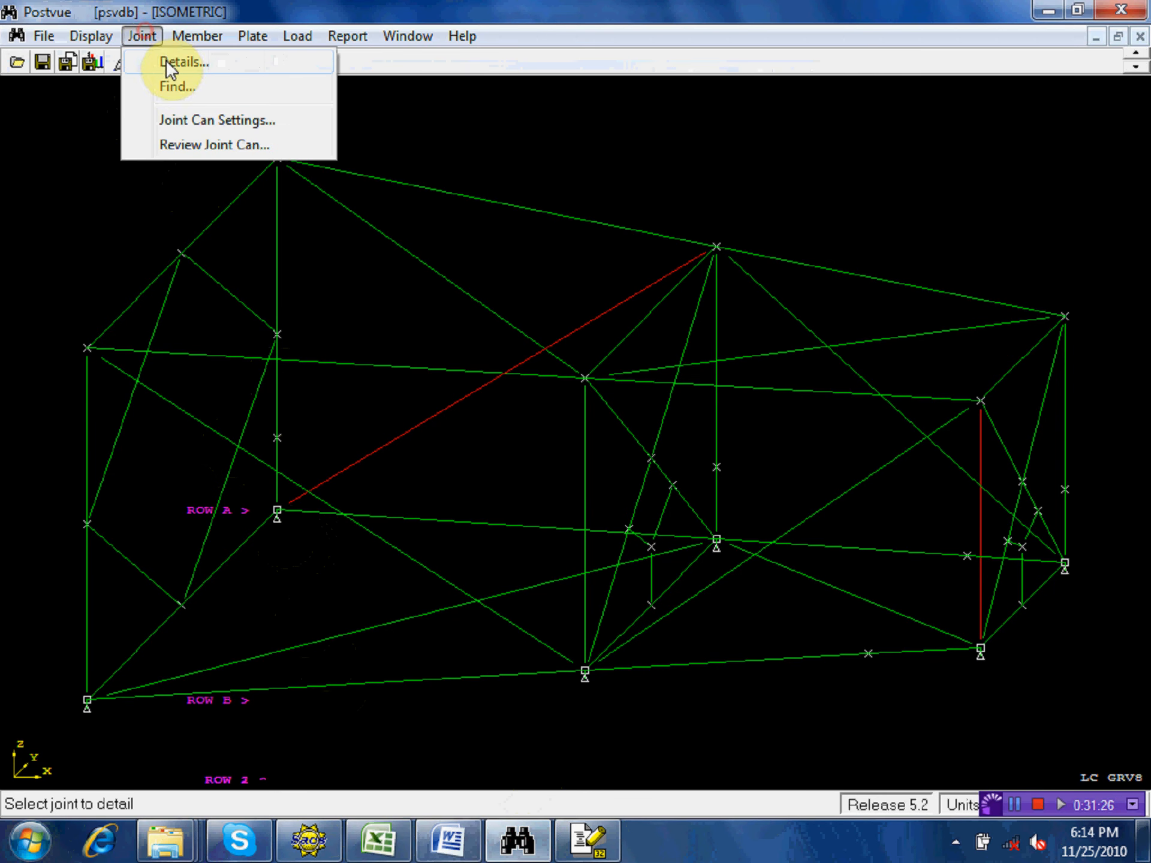
left_click(166, 60)
left_click(280, 537)
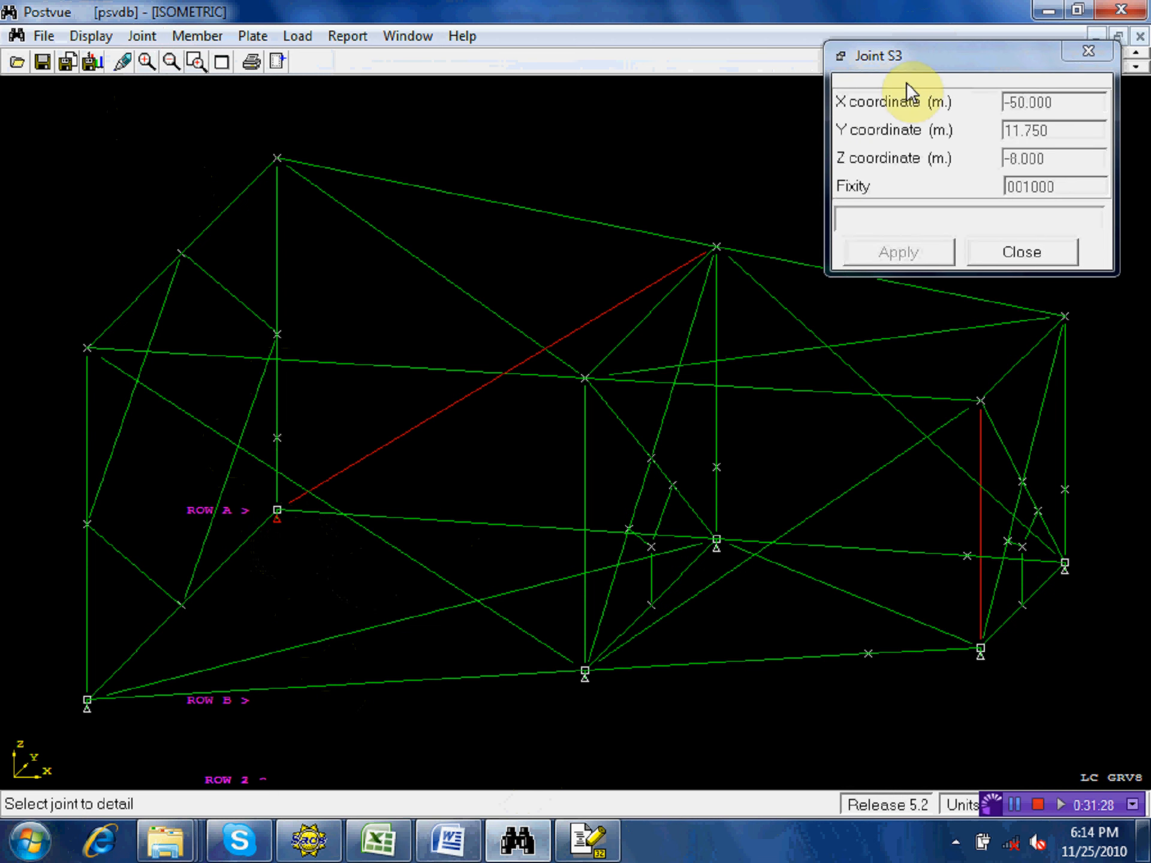
left_click(716, 541)
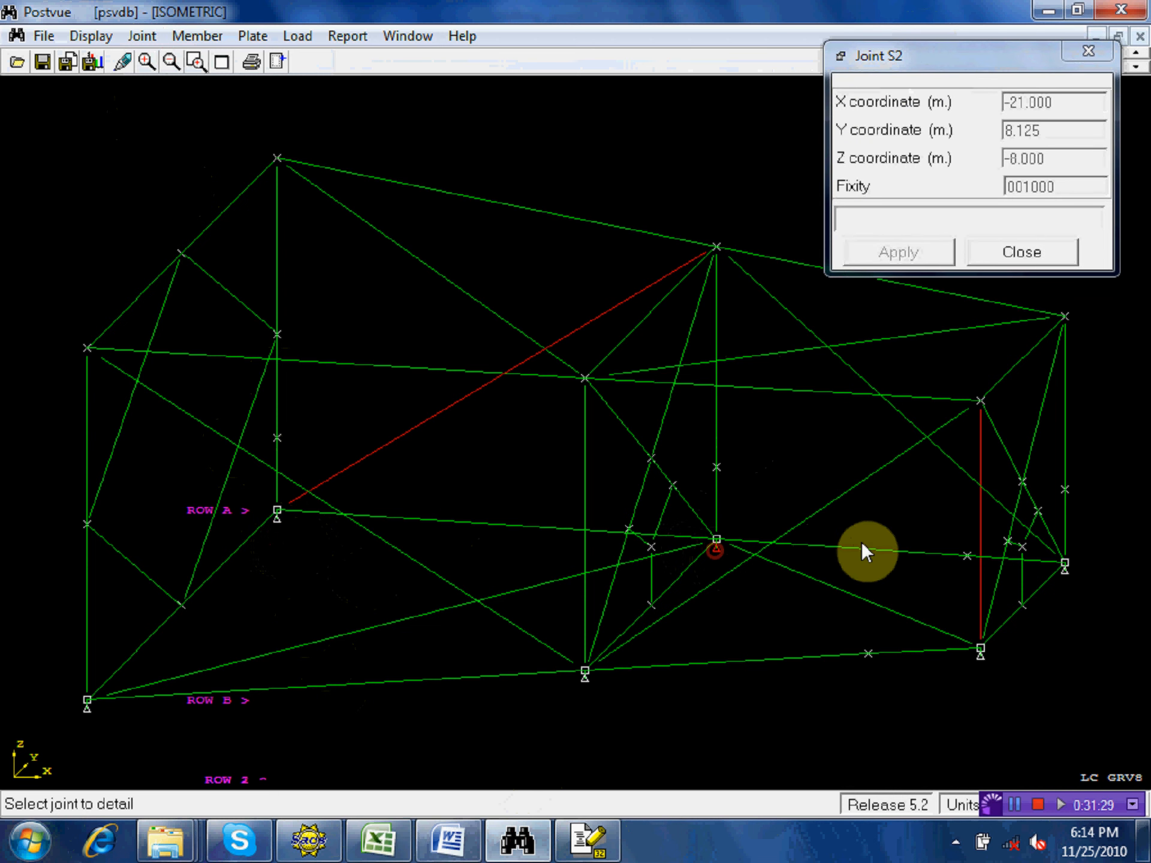
left_click(1069, 578)
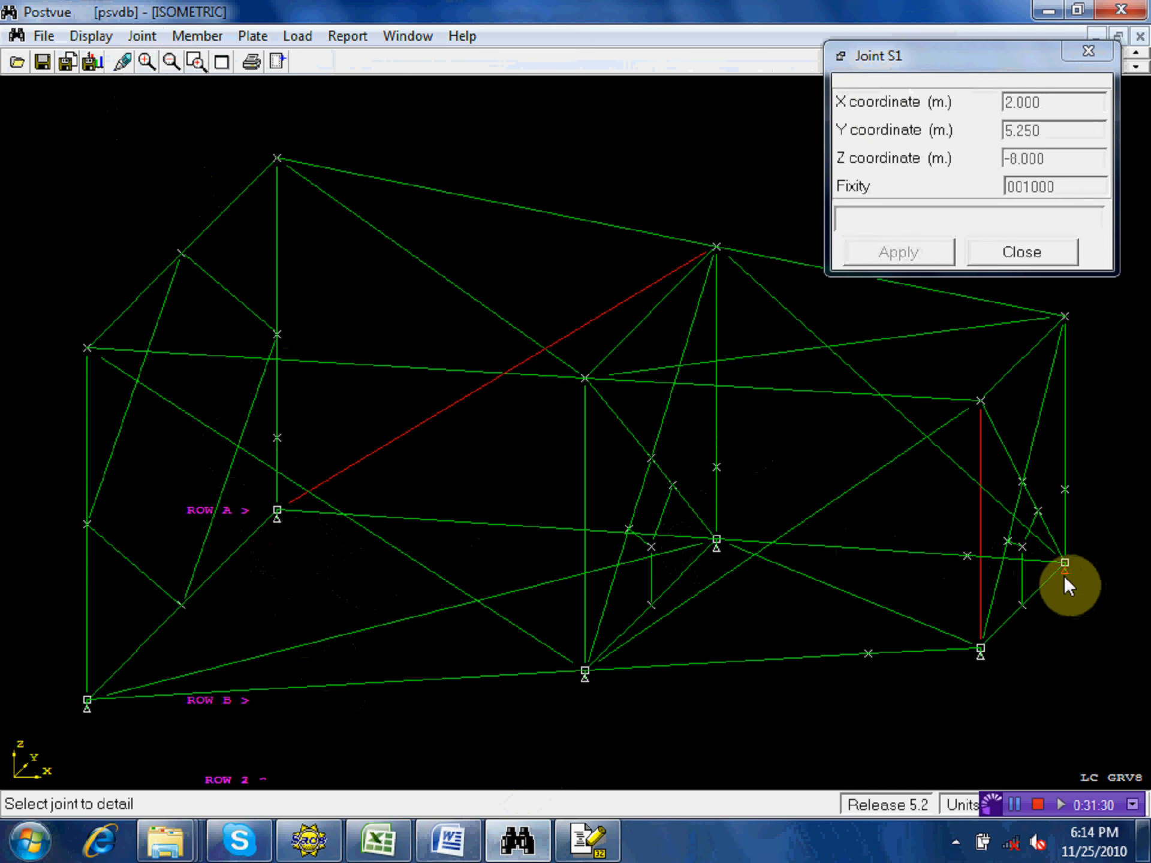
- Back in Excel, complete the ROW A winch force in cell K18 as =K10+K11+K12, summing the friction at S1, S2 and S3
left_click(379, 839)
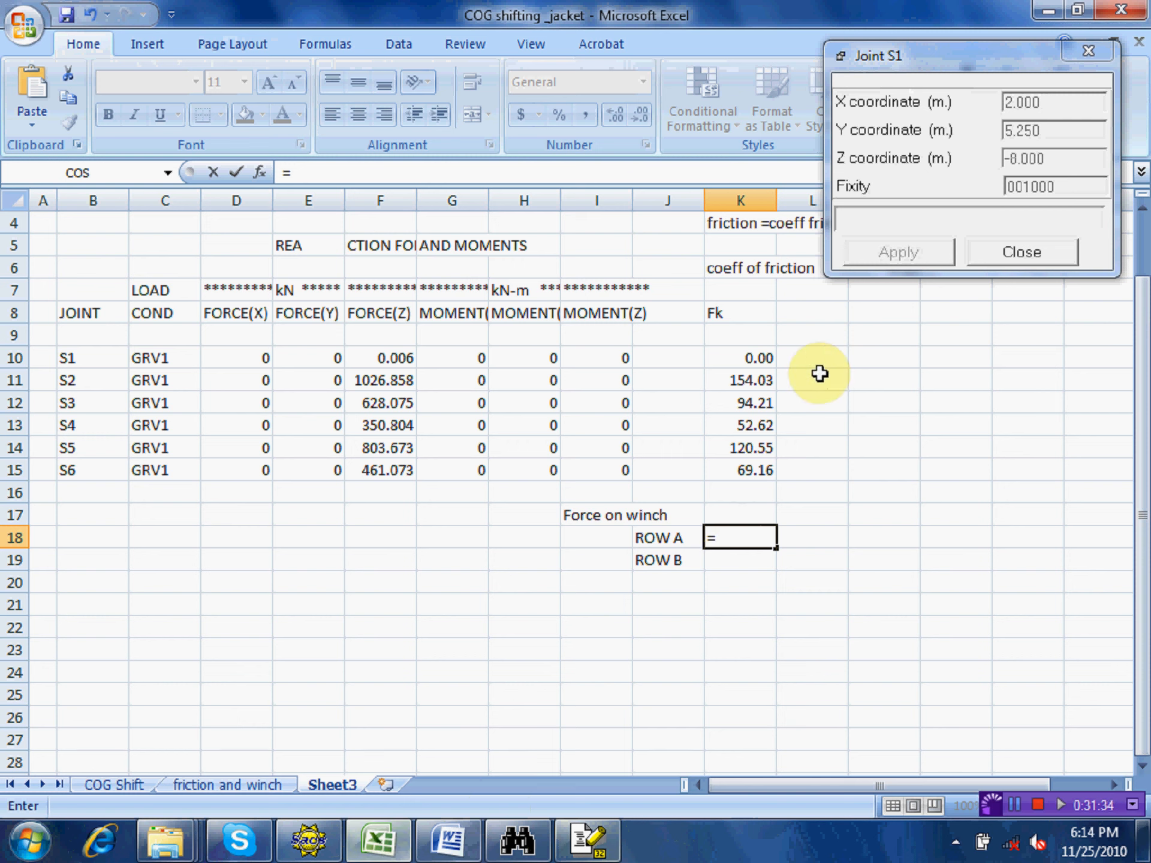
left_click(759, 360)
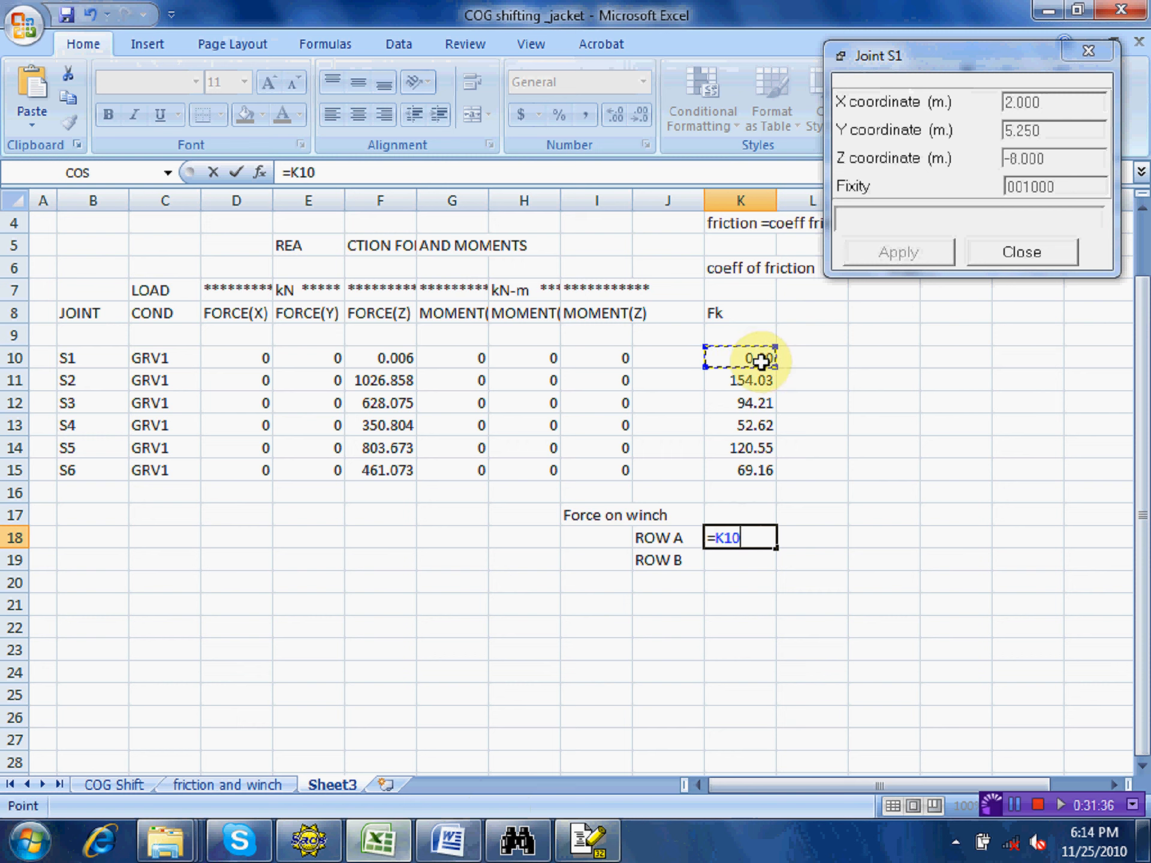
type("+")
left_click(742, 388)
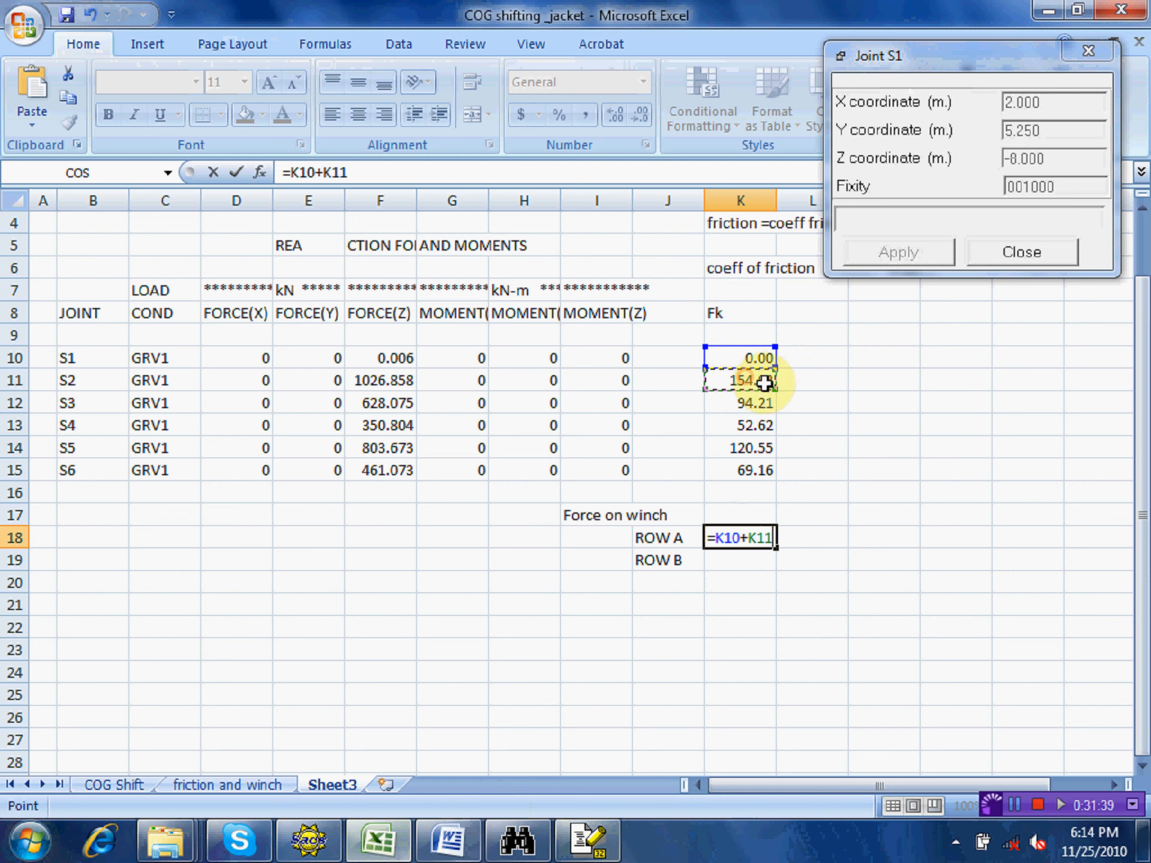
type("+")
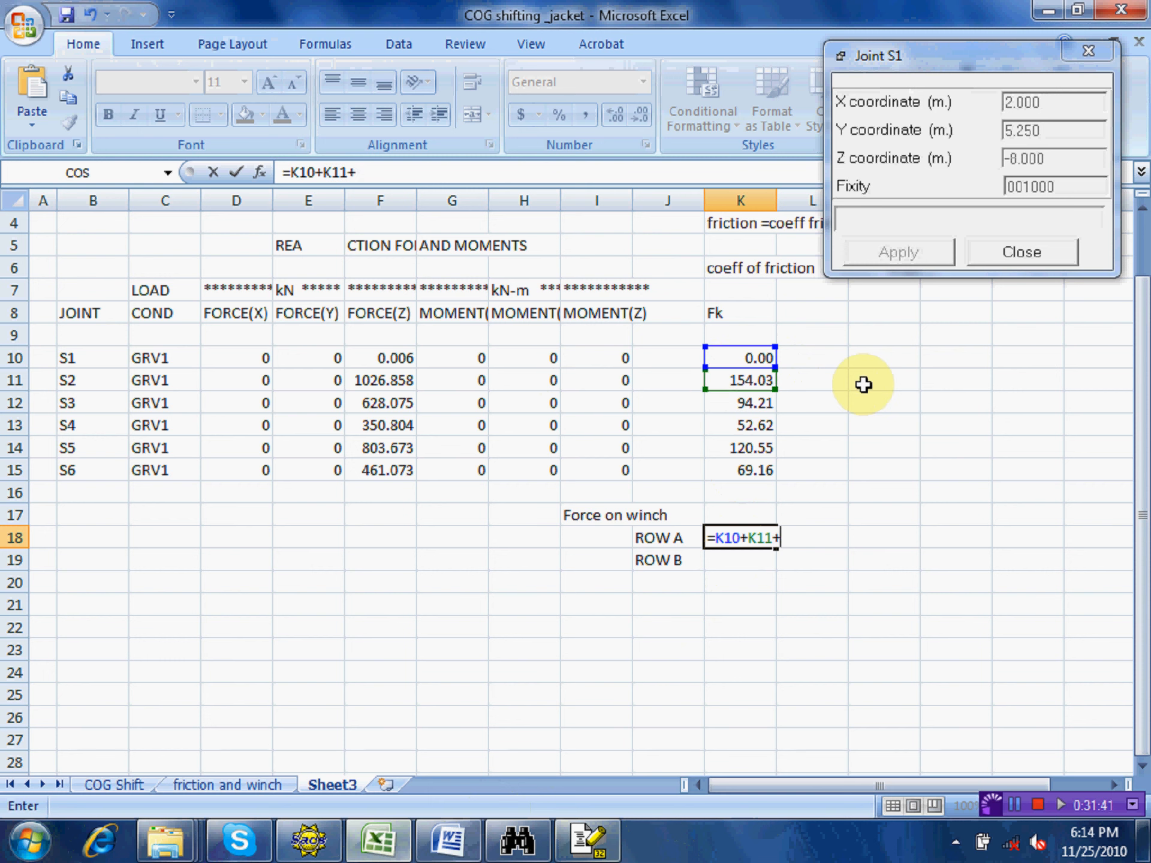
left_click(745, 403)
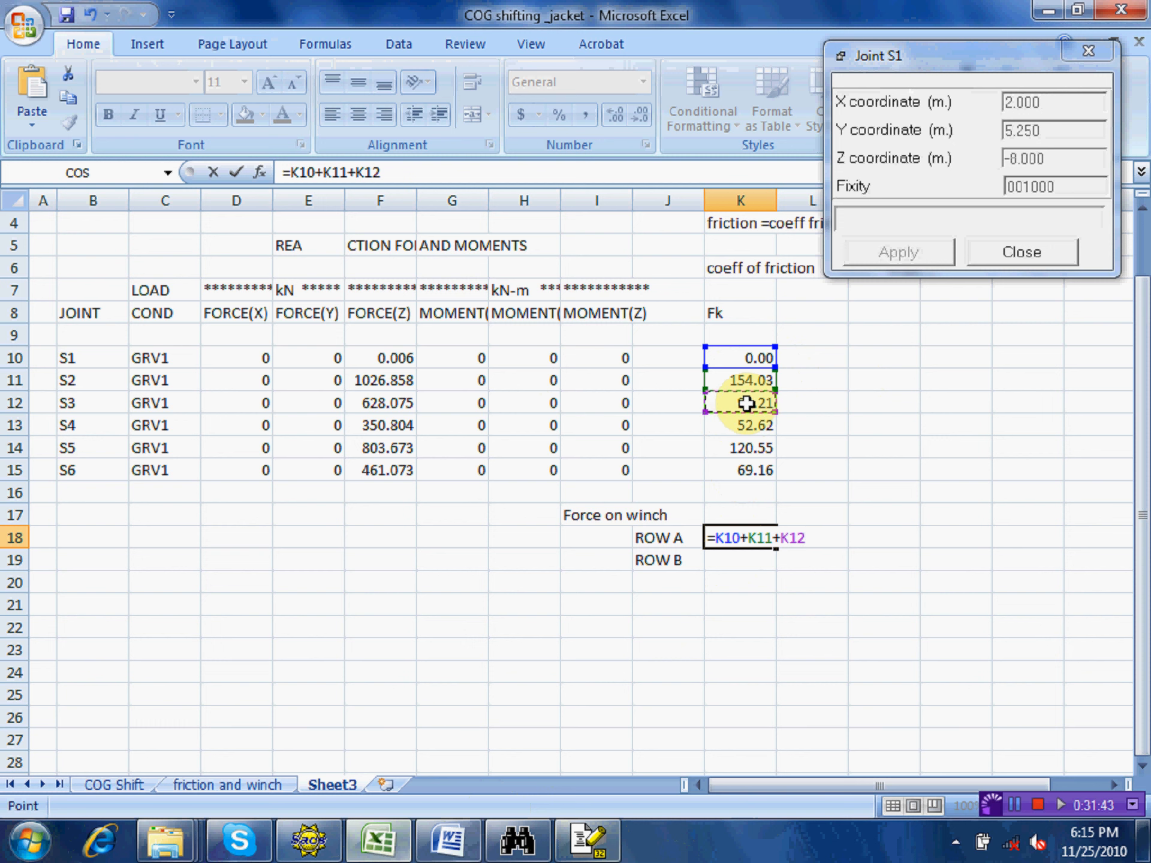
key("Return")
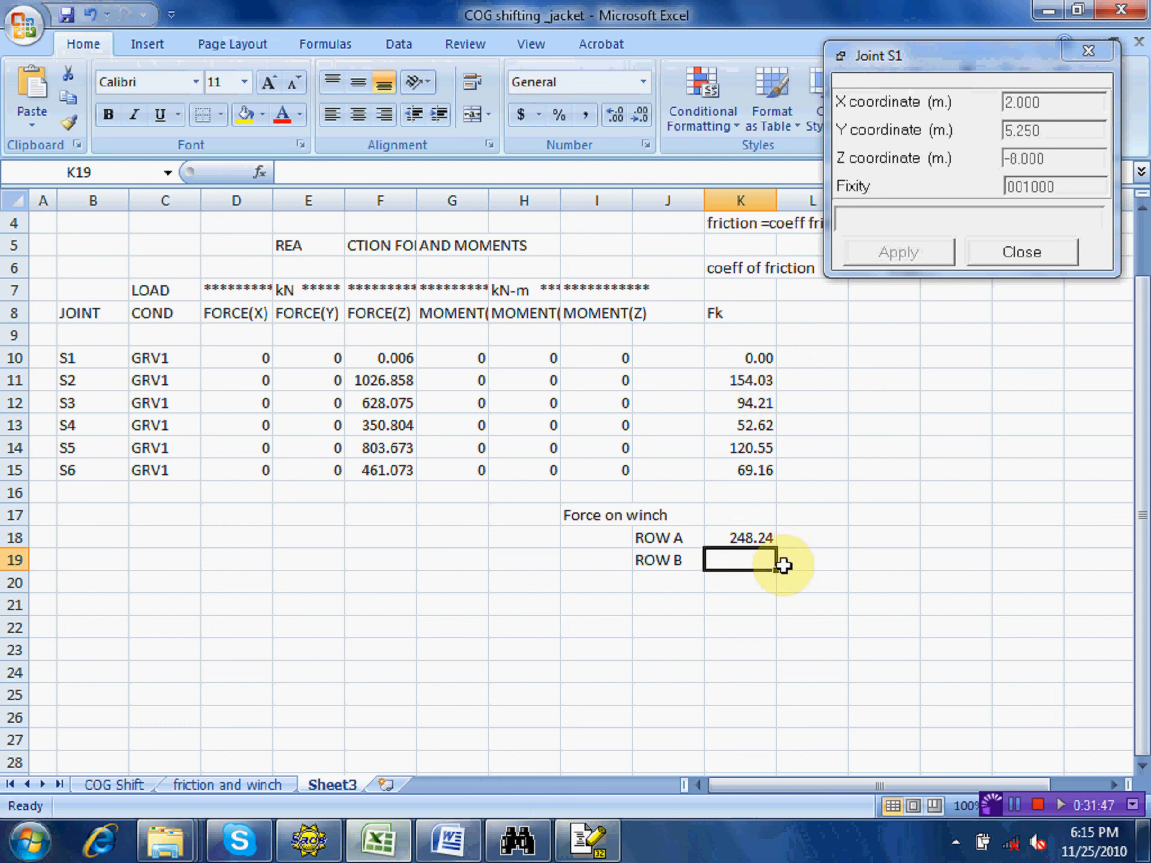
- Compute the ROW B winch force in cell K19 as =K13+K14+K15, summing the friction at S4, S5 and S6
type("=")
left_click(761, 425)
type("+")
left_click(766, 449)
type("+")
left_click(748, 471)
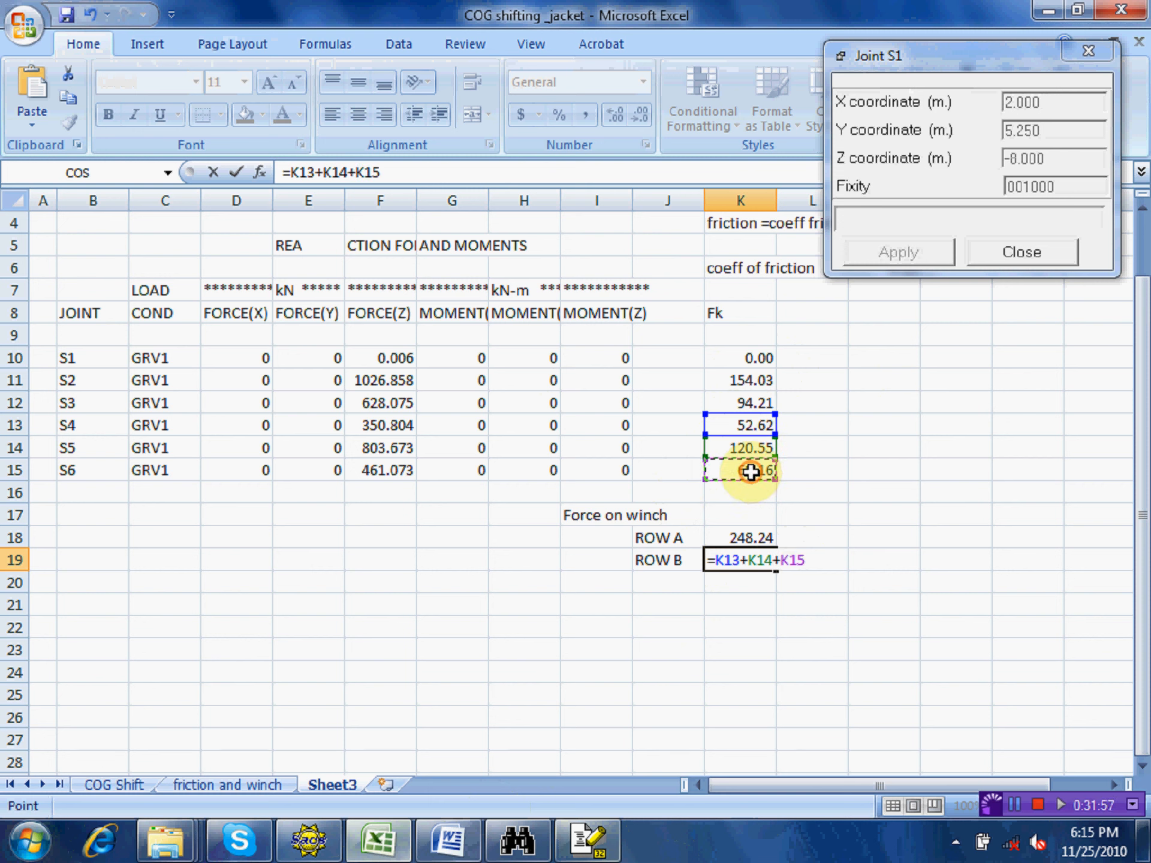
key("Return")
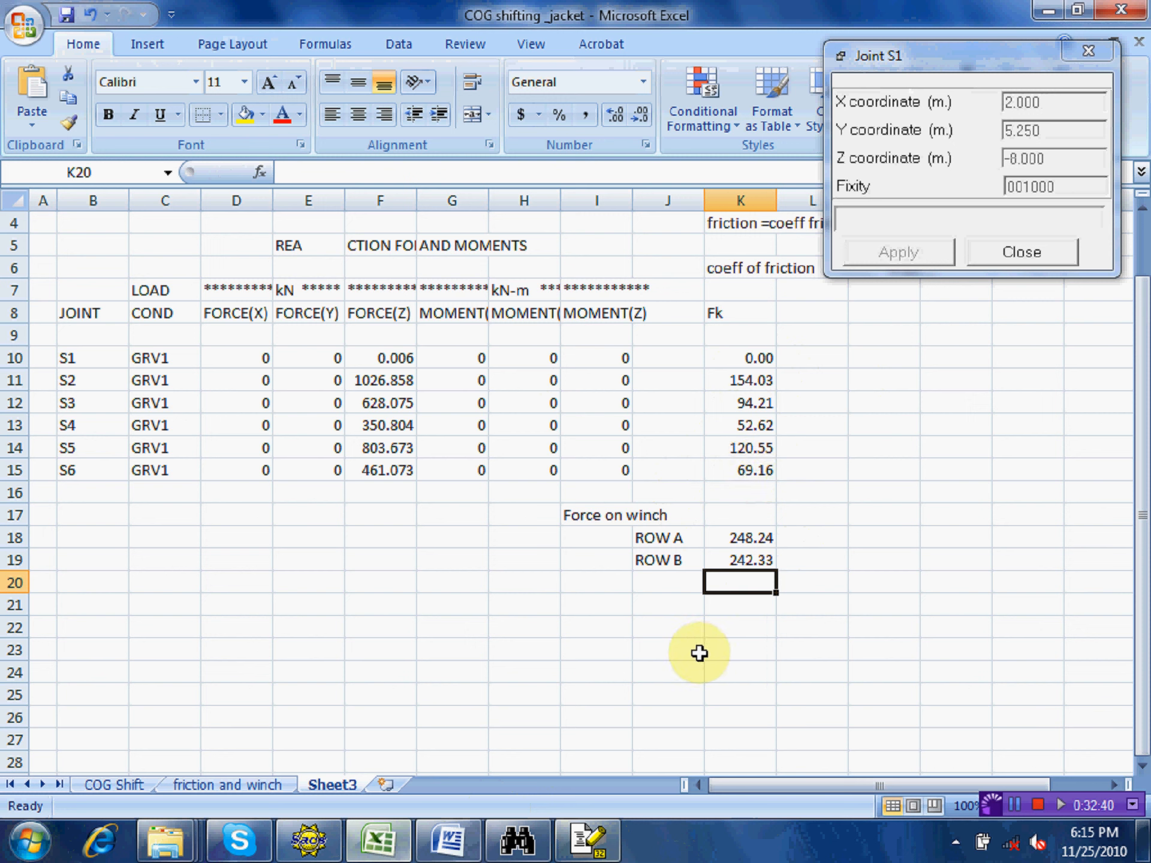
left_click(681, 655)
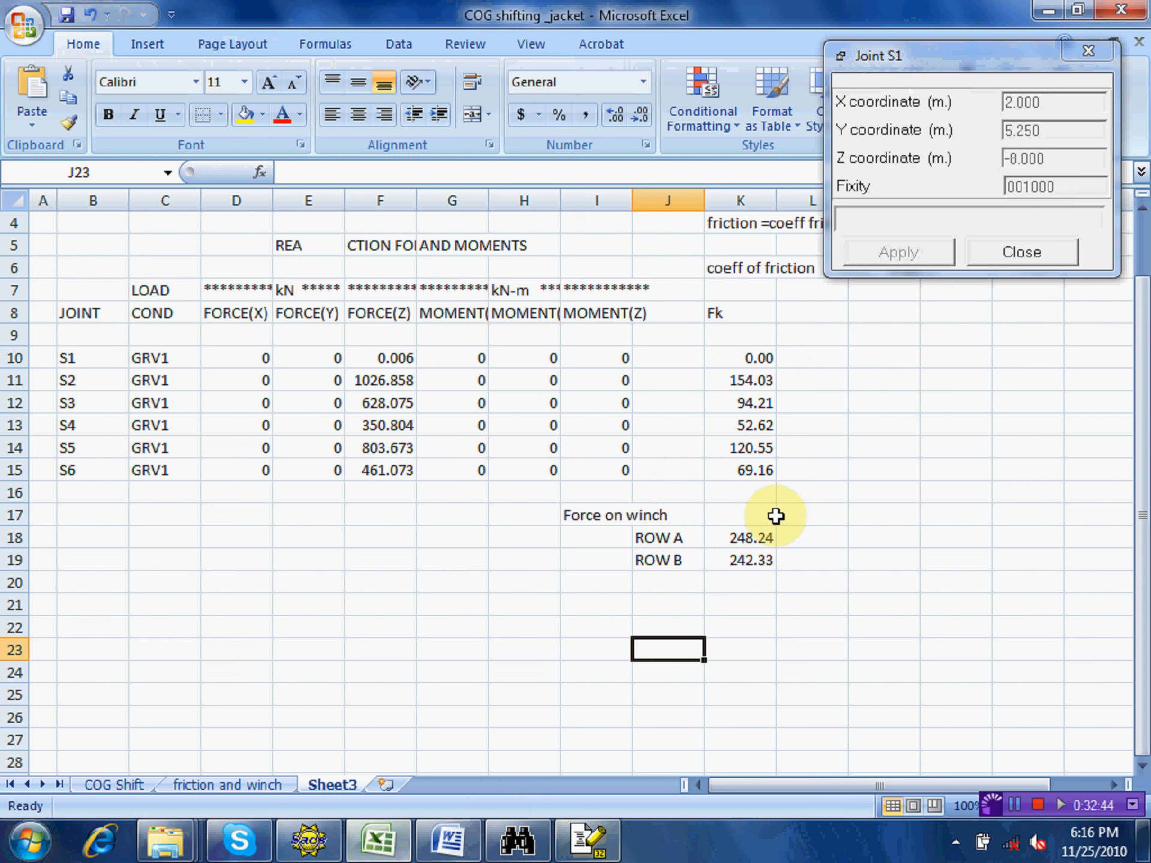
- Close the S1 joint details and Postvue, with the Excel workbook restored to a smaller window
left_click(1027, 253)
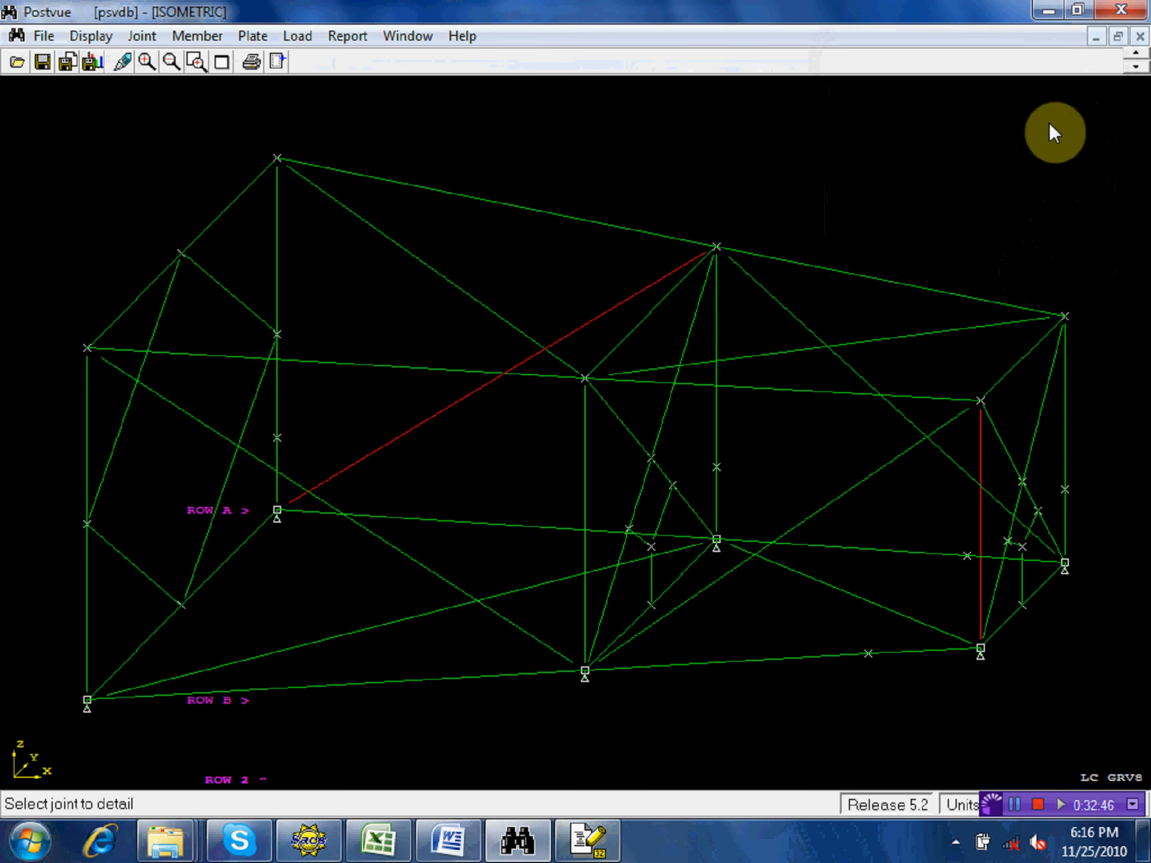
left_click(381, 836)
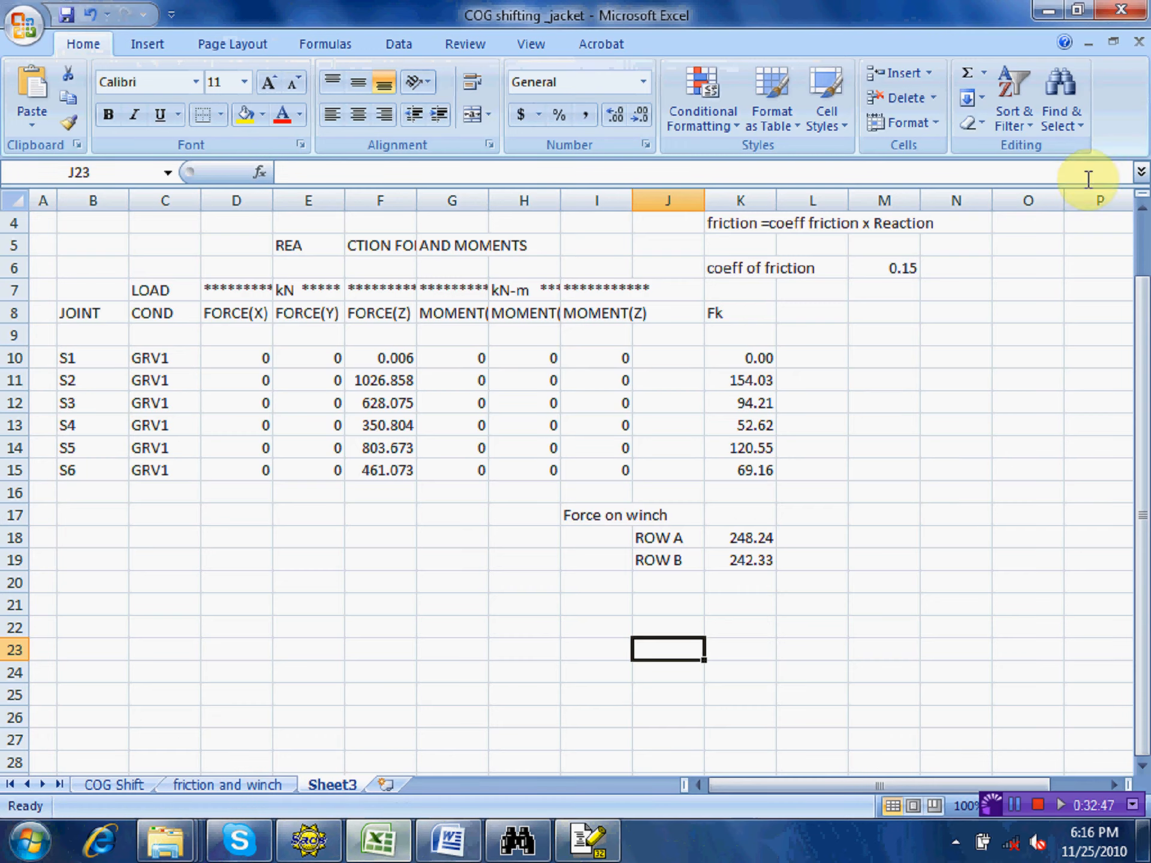
left_click(1078, 16)
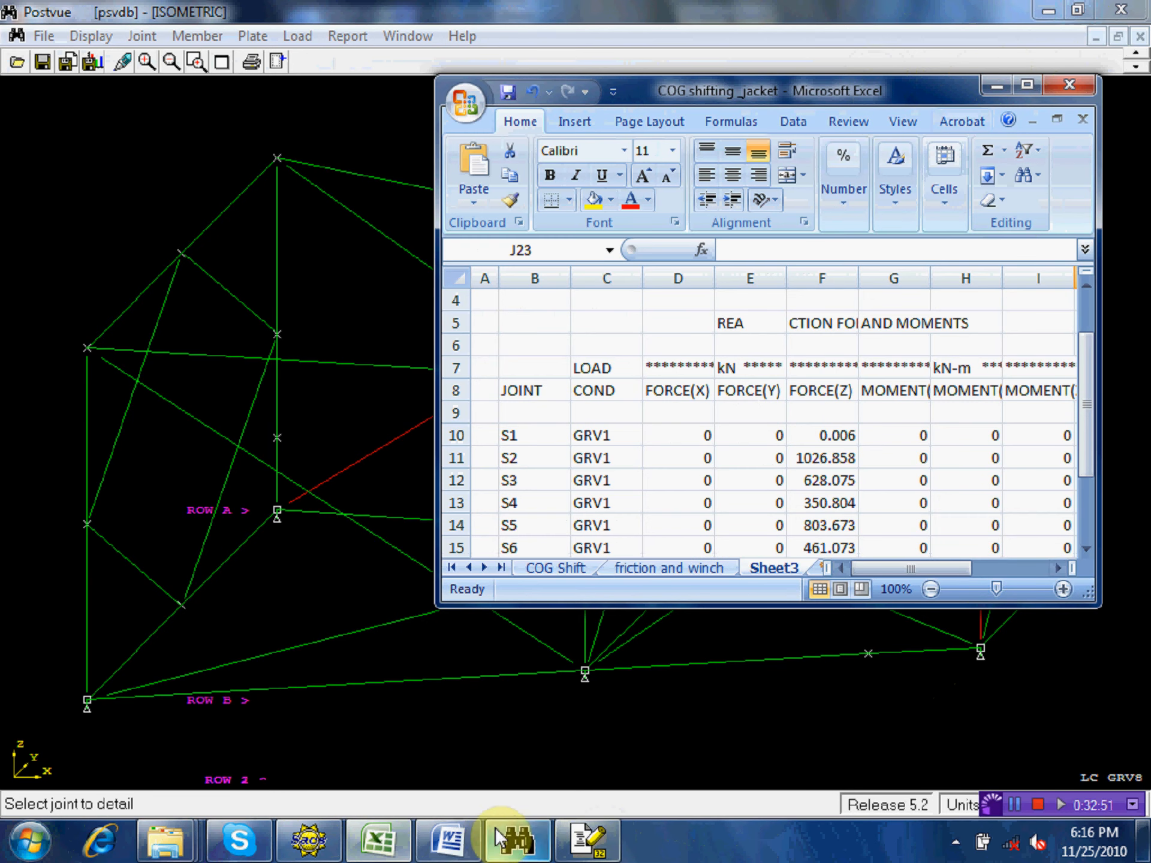
right_click(515, 814)
left_click(507, 783)
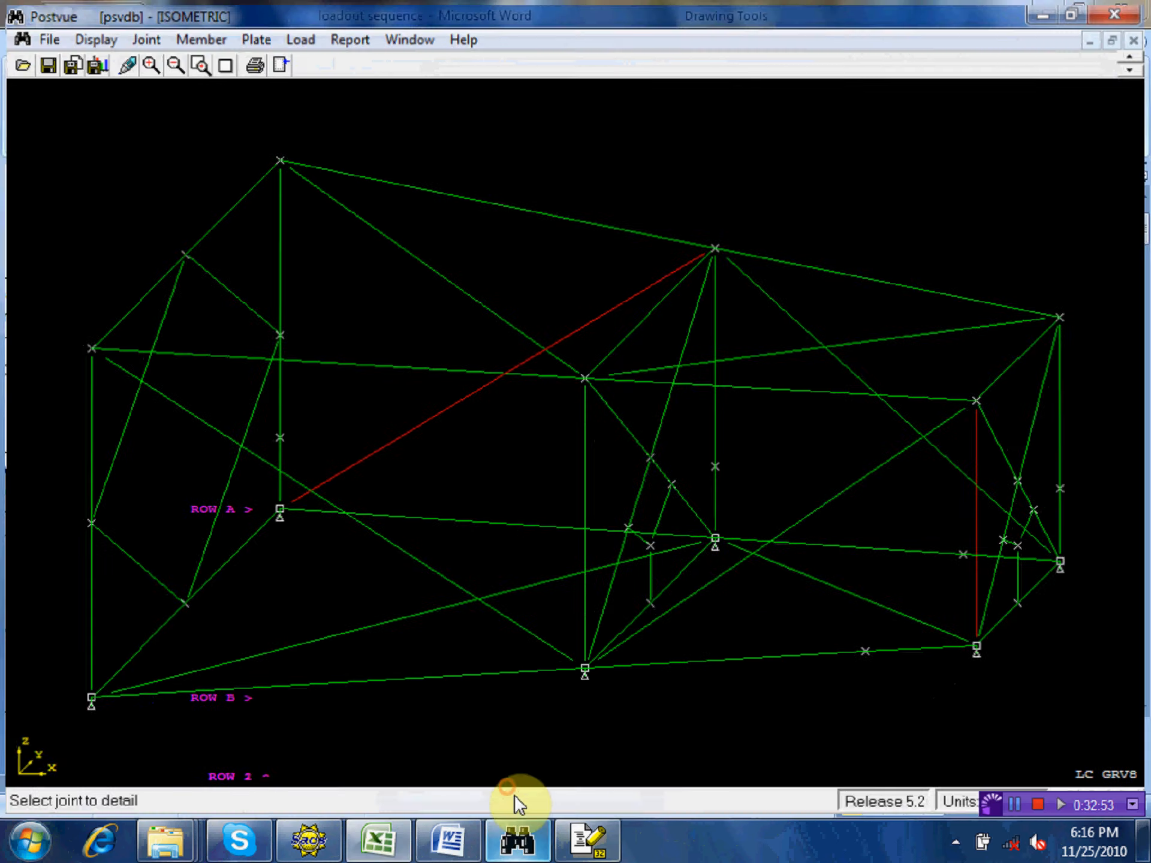
right_click(516, 839)
left_click(463, 783)
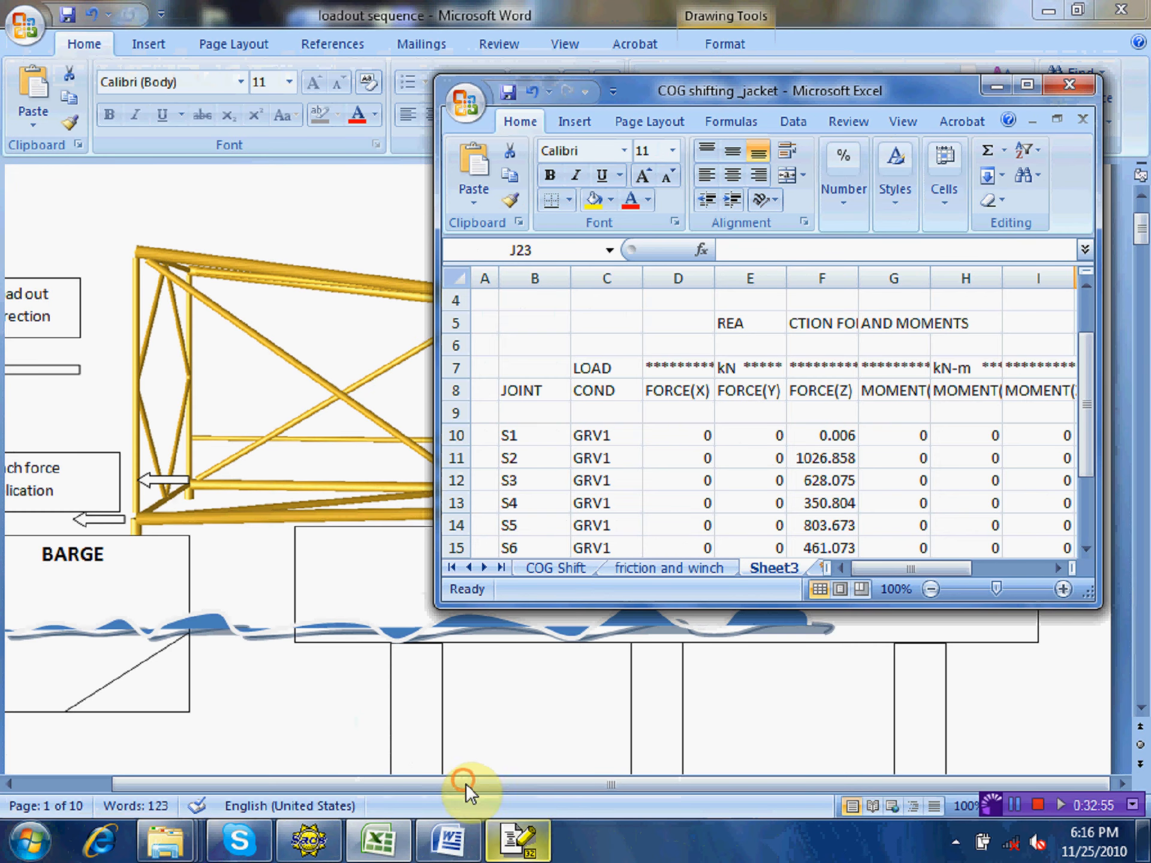
- Switch to SACS Executive, open the Seastate input file sacs.master copy in Precede without the selection toolbar, and place the Excel window beside the model
left_click(308, 840)
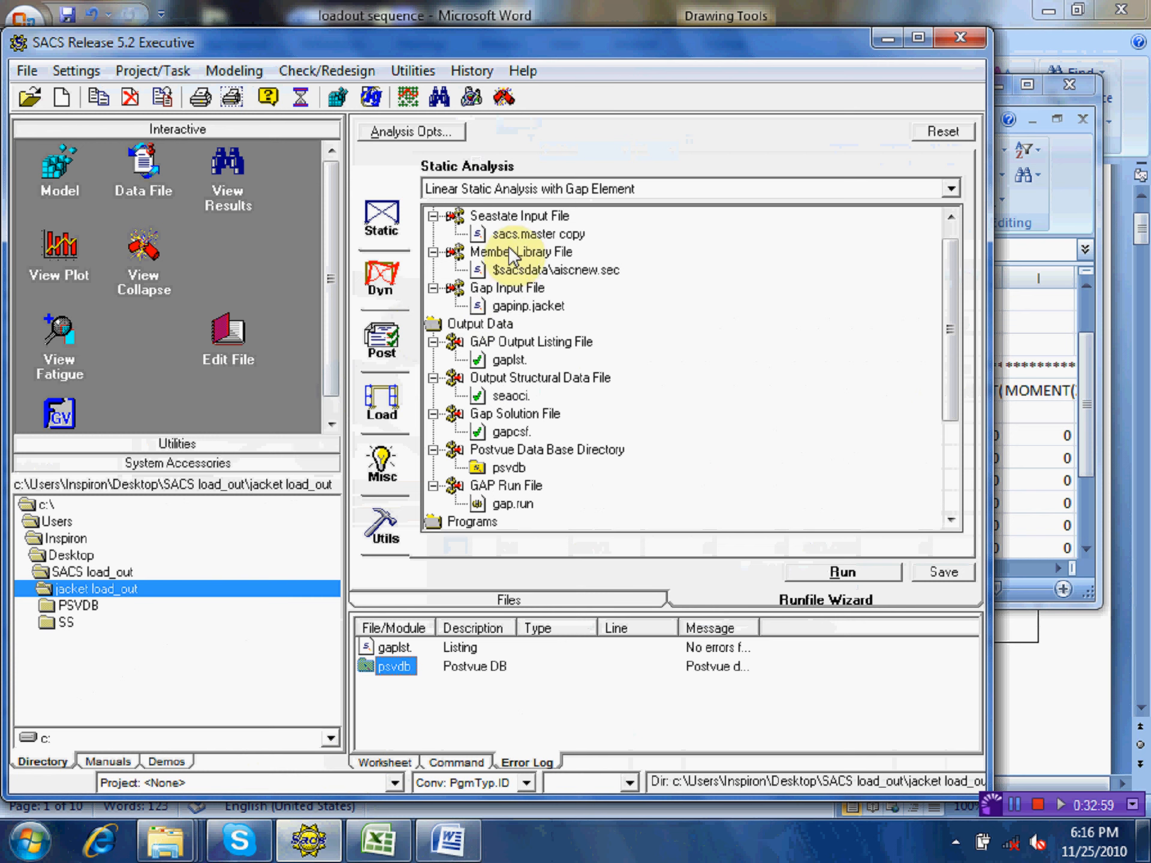
left_click_drag(518, 236, 78, 180)
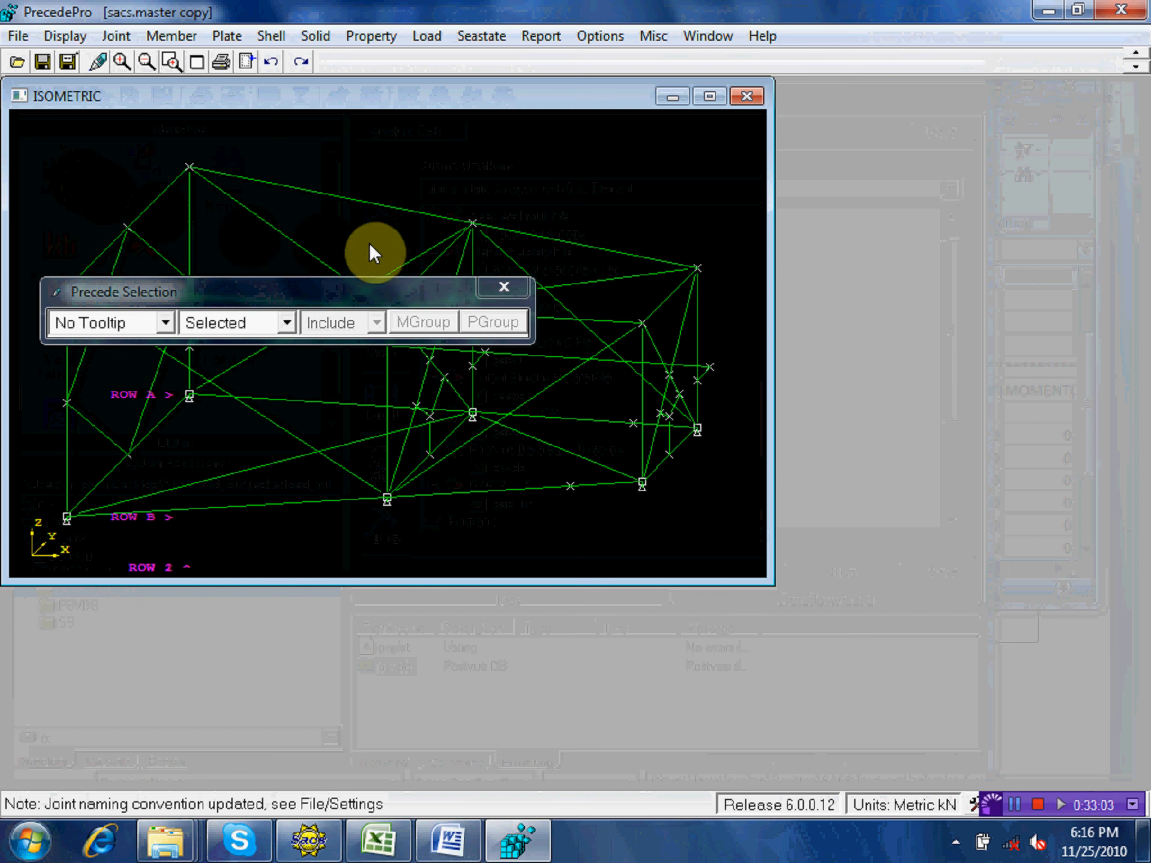
left_click(499, 289)
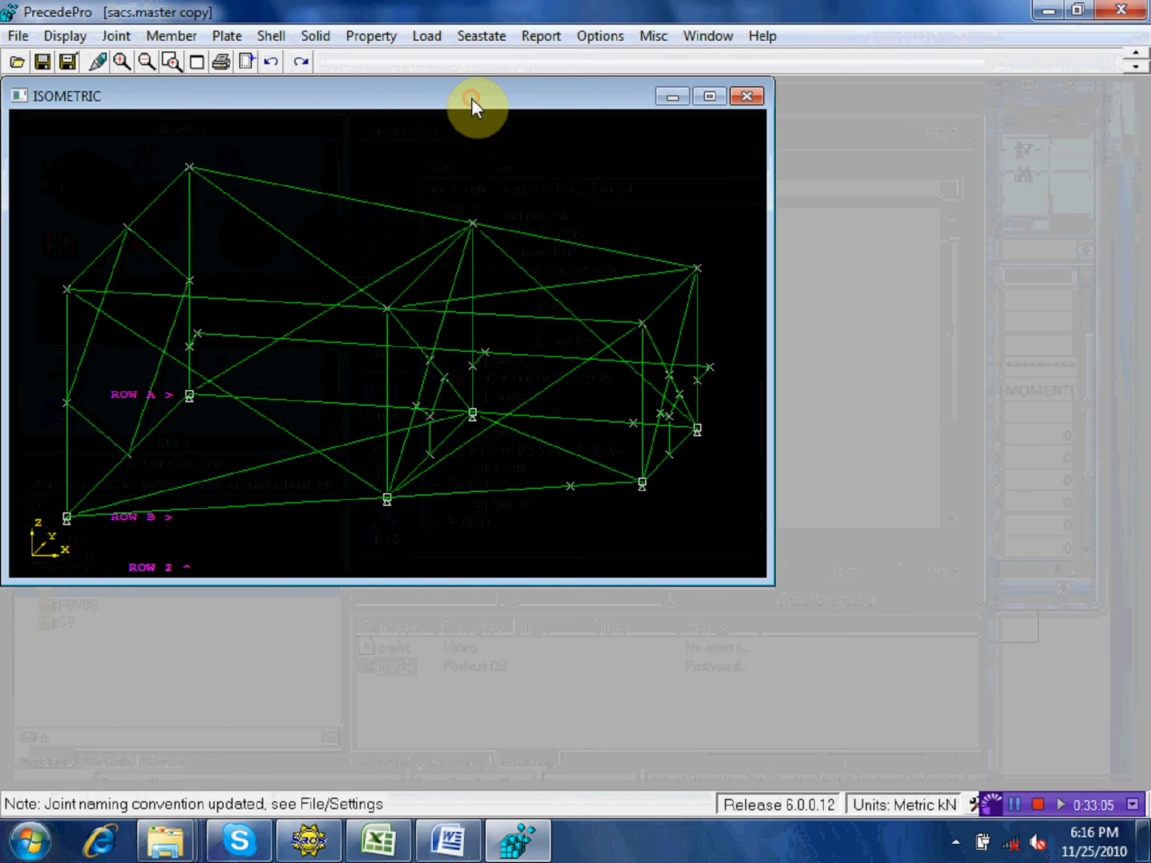
left_click(368, 846)
left_click_drag(768, 89, 1047, 23)
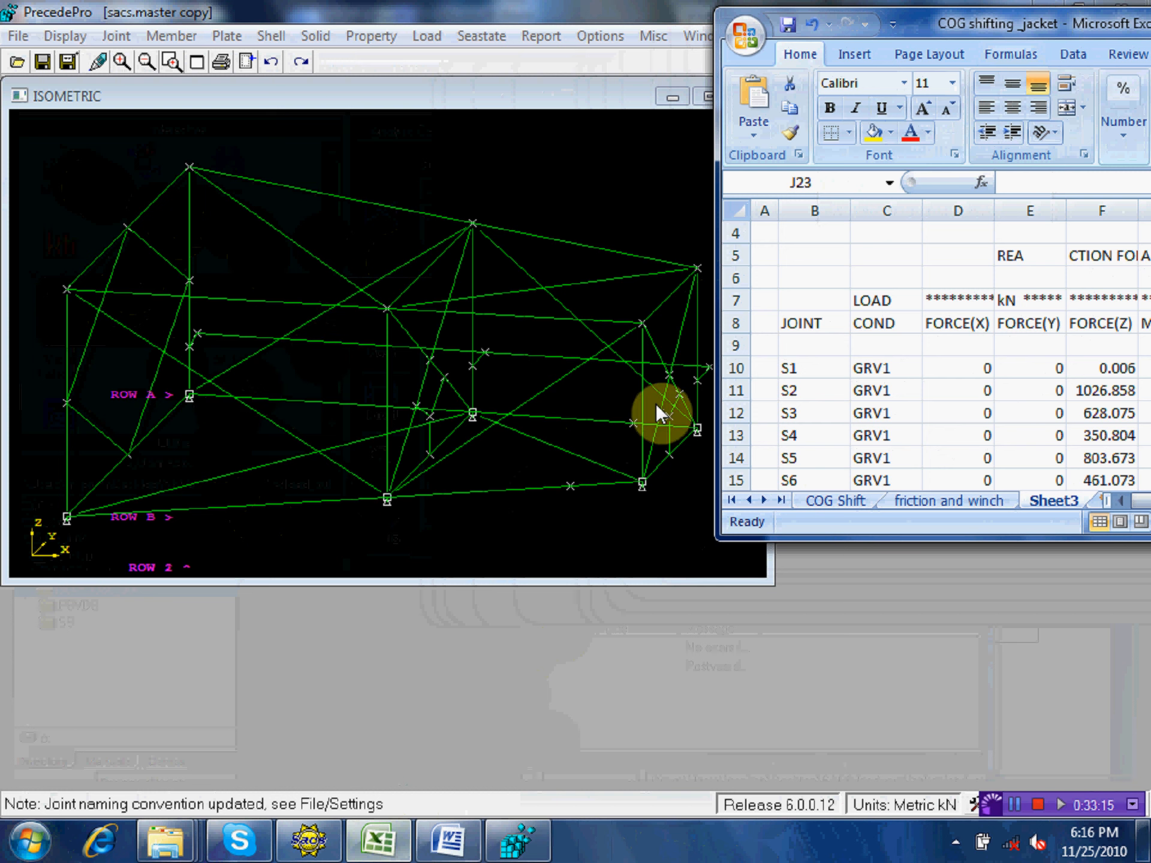
left_click(71, 37)
left_click(67, 36)
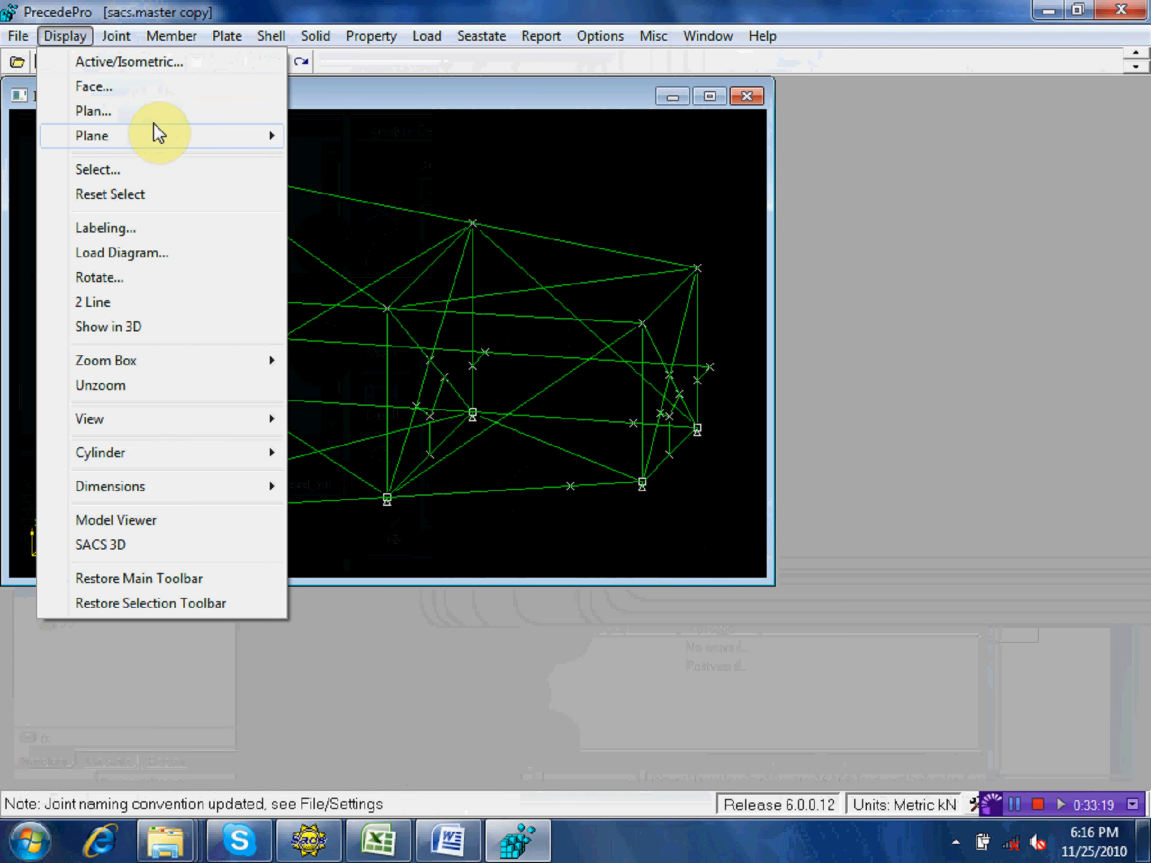
mouse_move(162, 144)
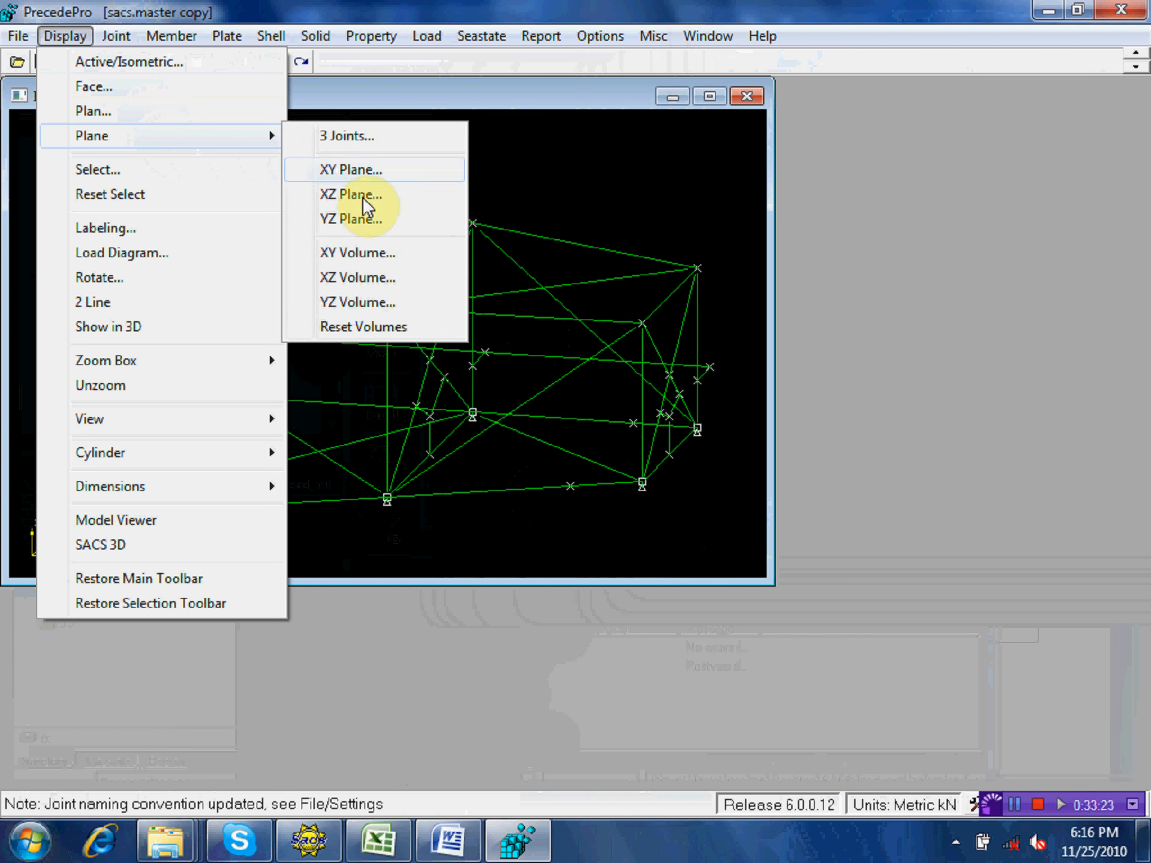
left_click(383, 255)
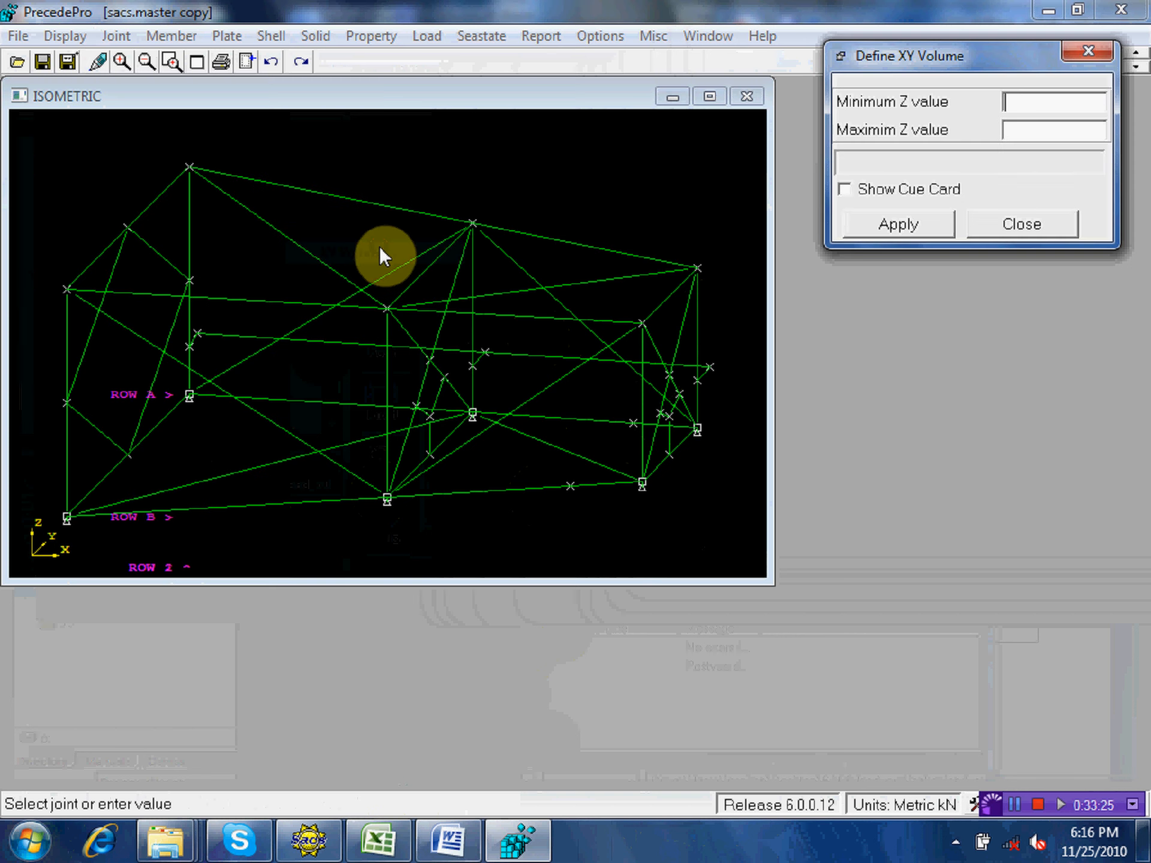
left_click(646, 495)
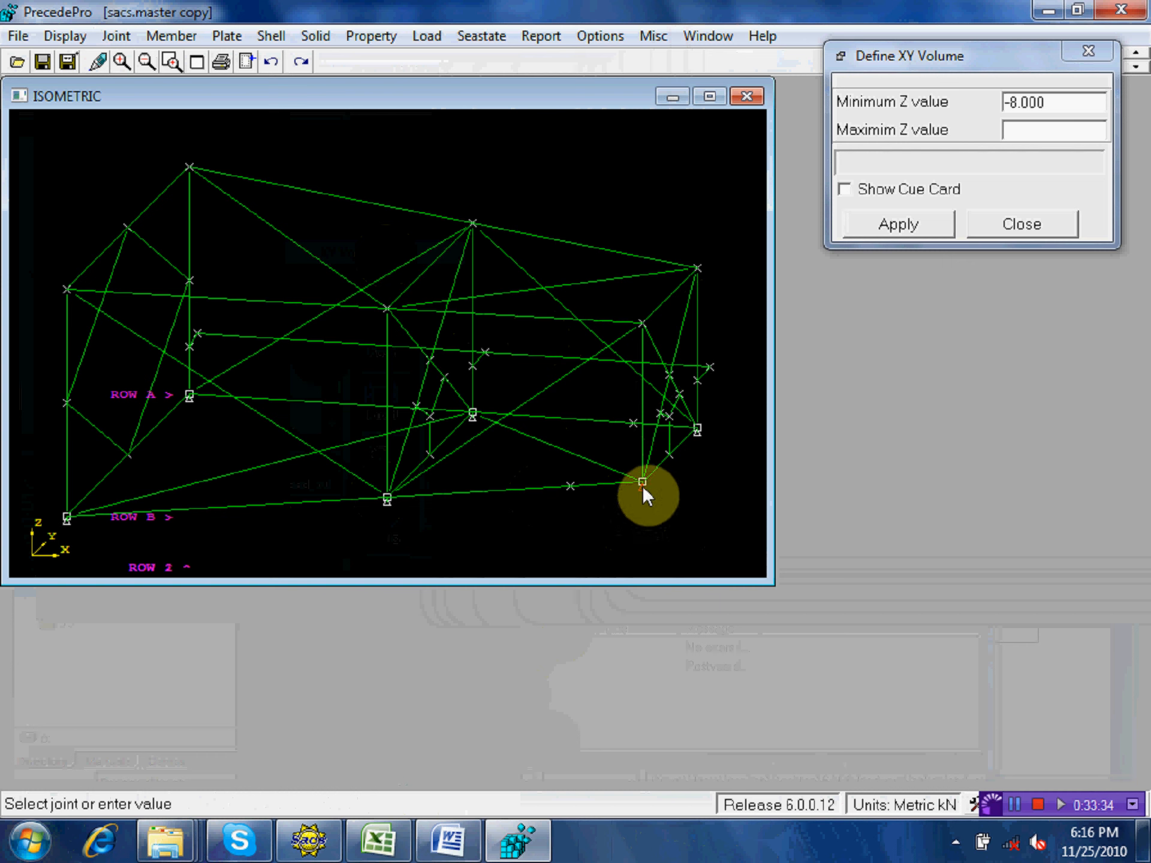
left_click(642, 481)
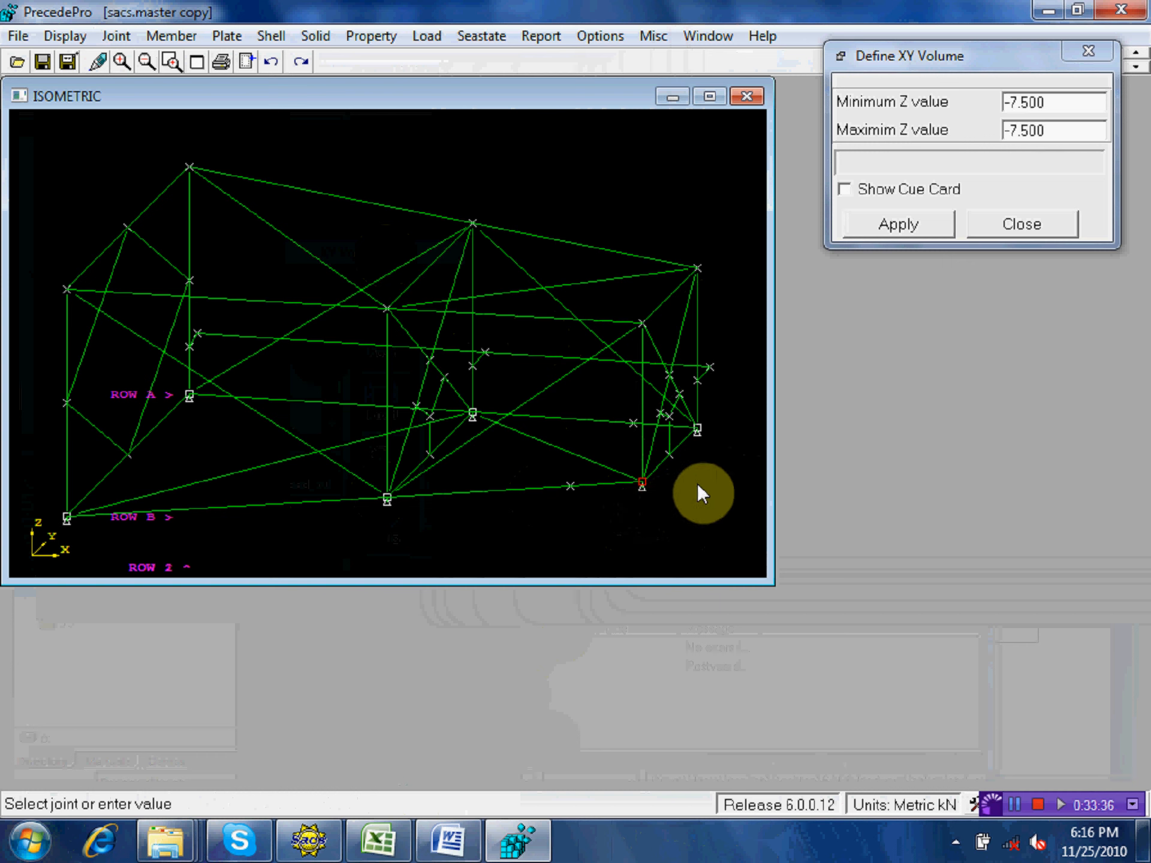
left_click(641, 501)
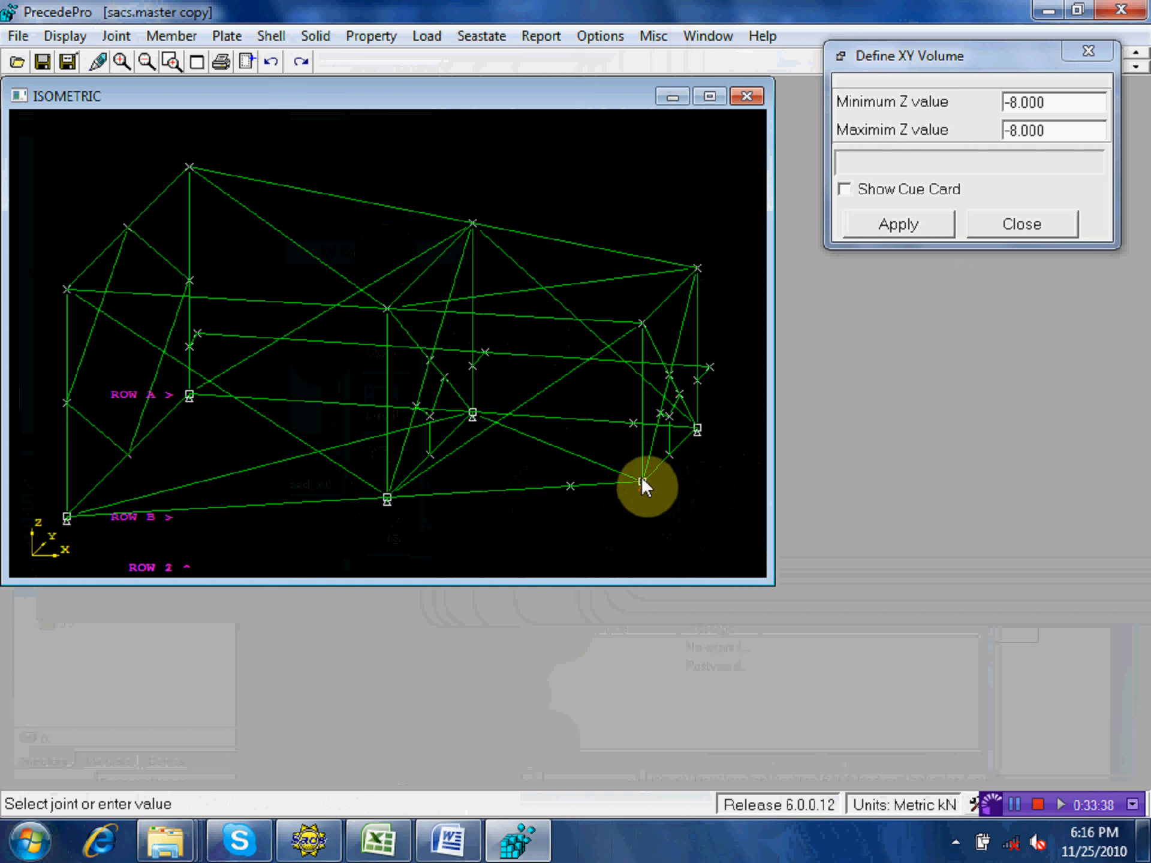
left_click(642, 479)
left_click(1012, 226)
- Limit the display to an XY volume from Z -8.000 to -7.500, picking both limits from a Row B support joint
left_click(73, 36)
mouse_move(128, 138)
left_click(368, 254)
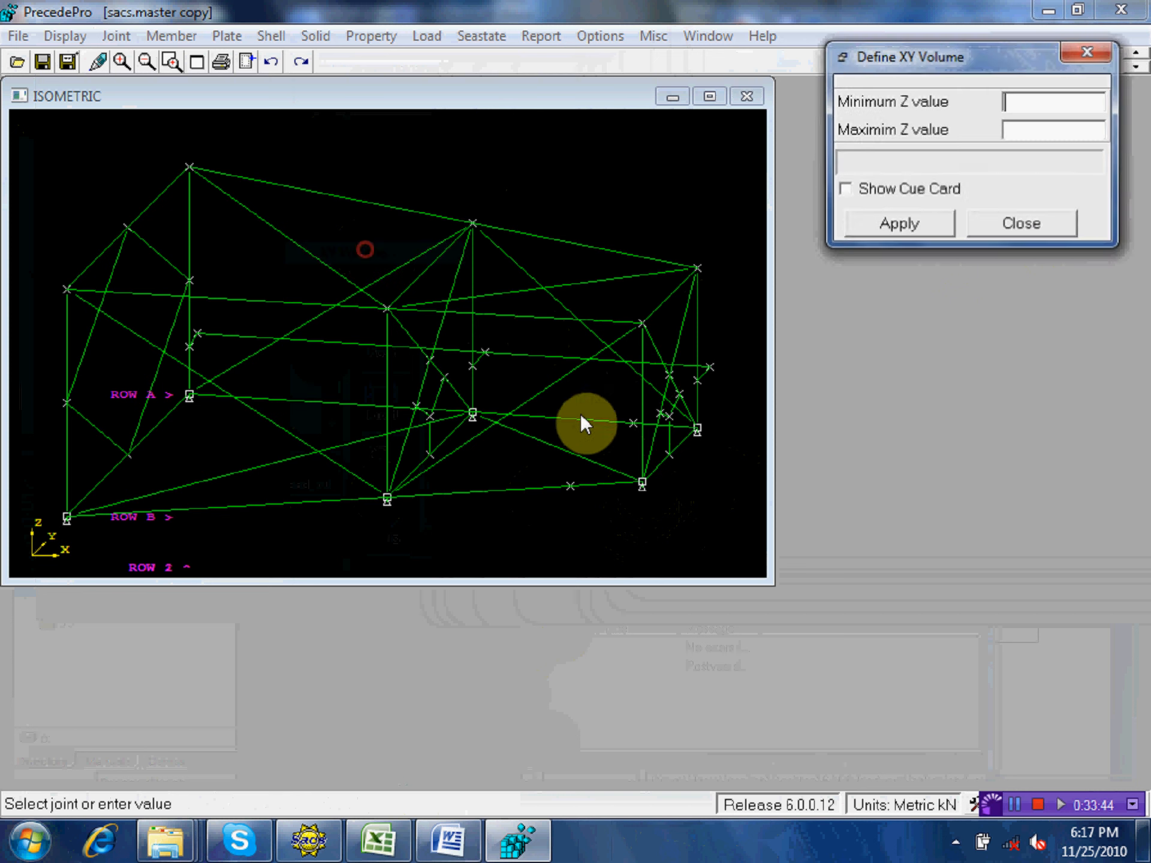
left_click(643, 497)
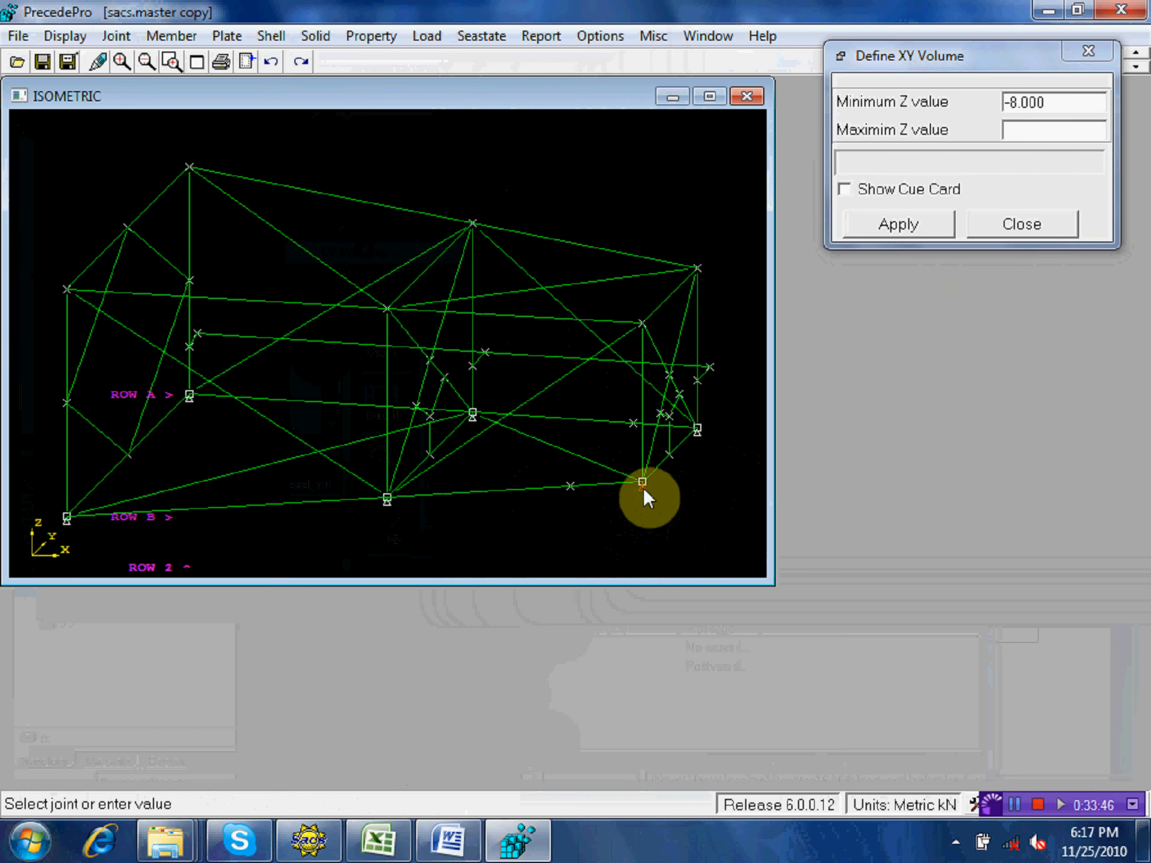
left_click(644, 477)
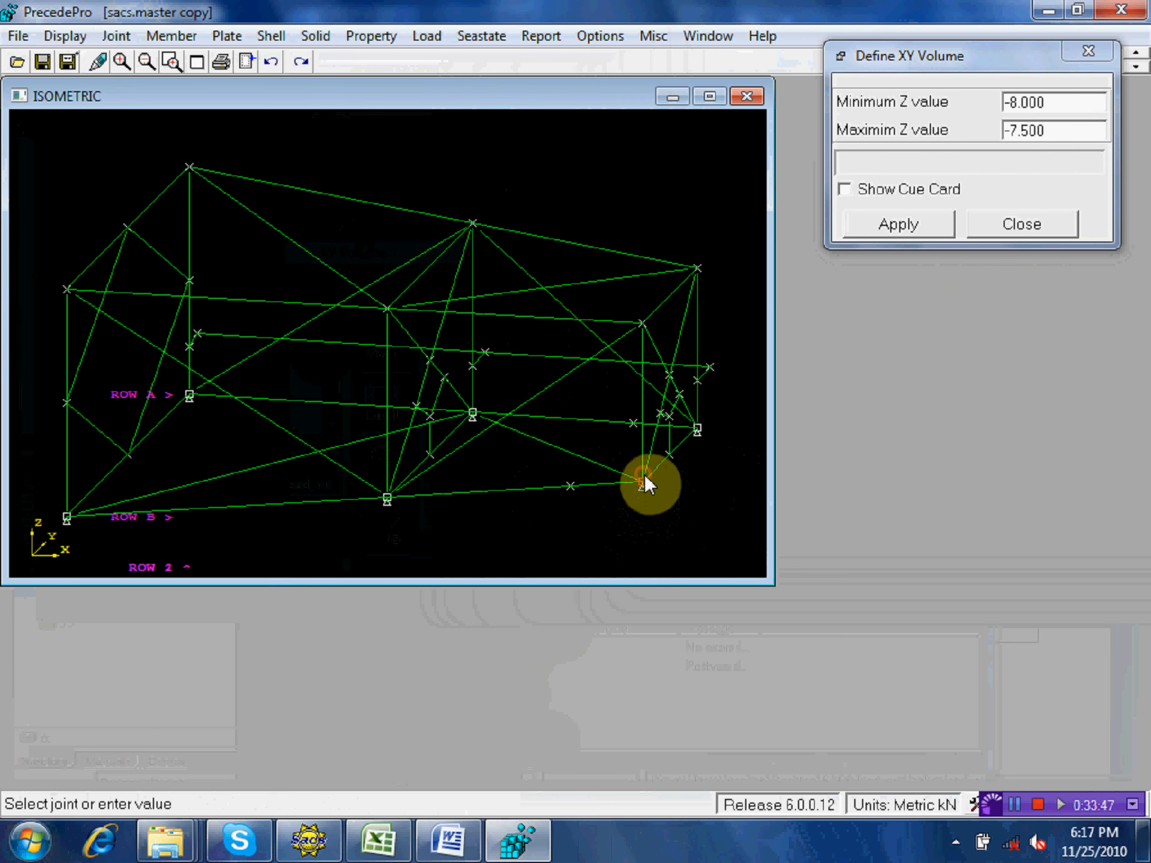
left_click(894, 227)
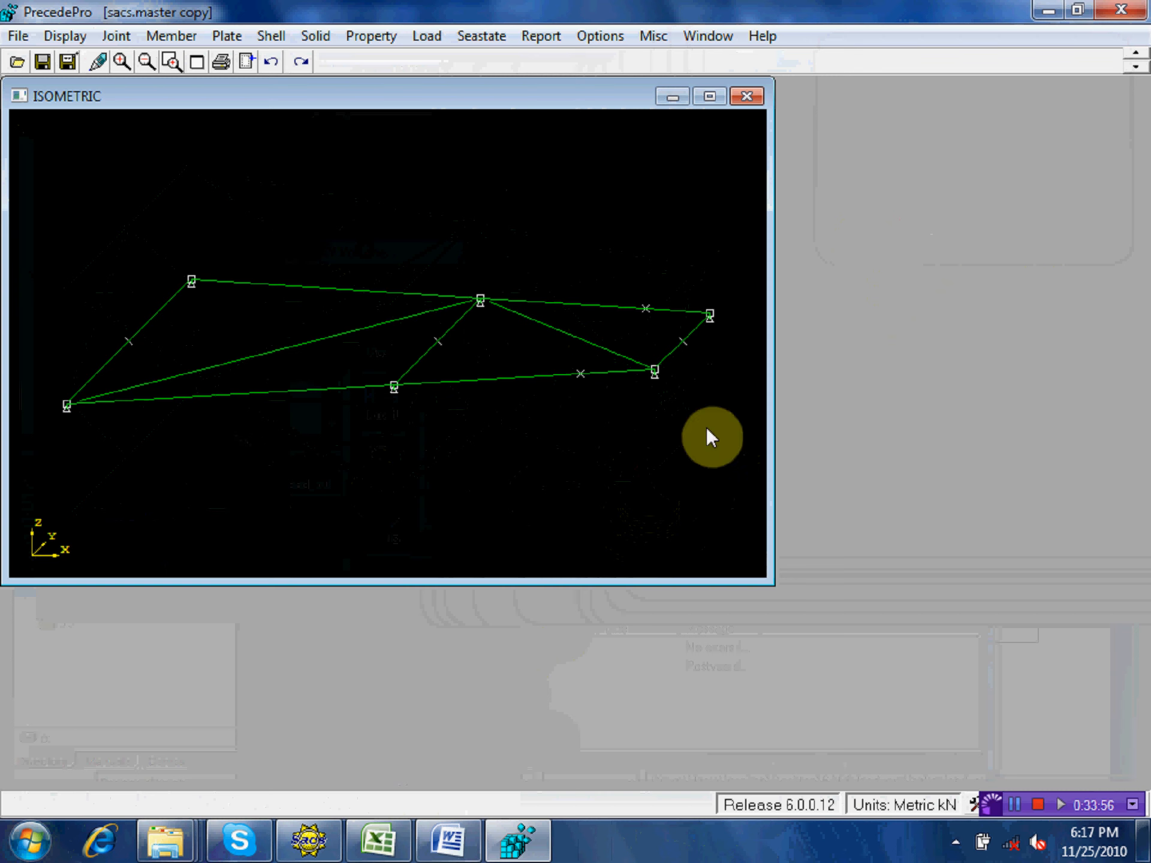
left_click(446, 42)
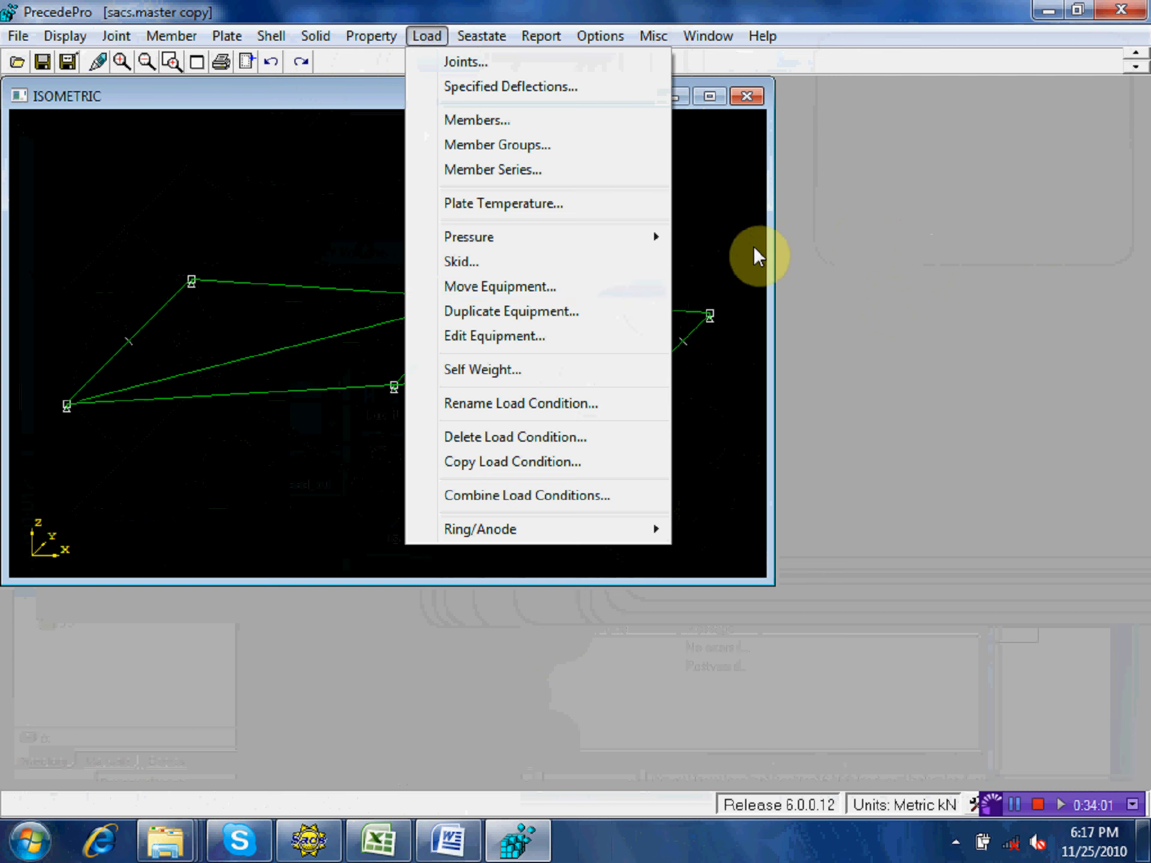
left_click(721, 234)
left_click(707, 321)
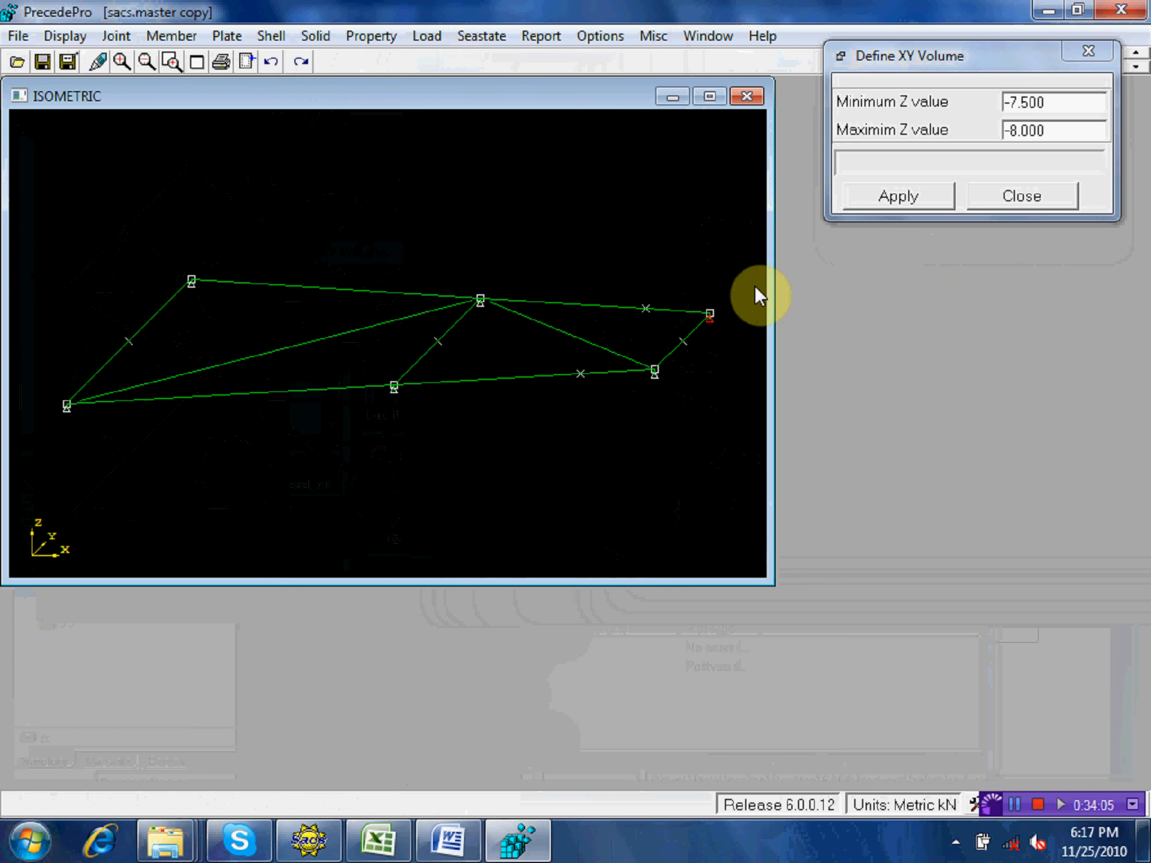
left_click(1035, 196)
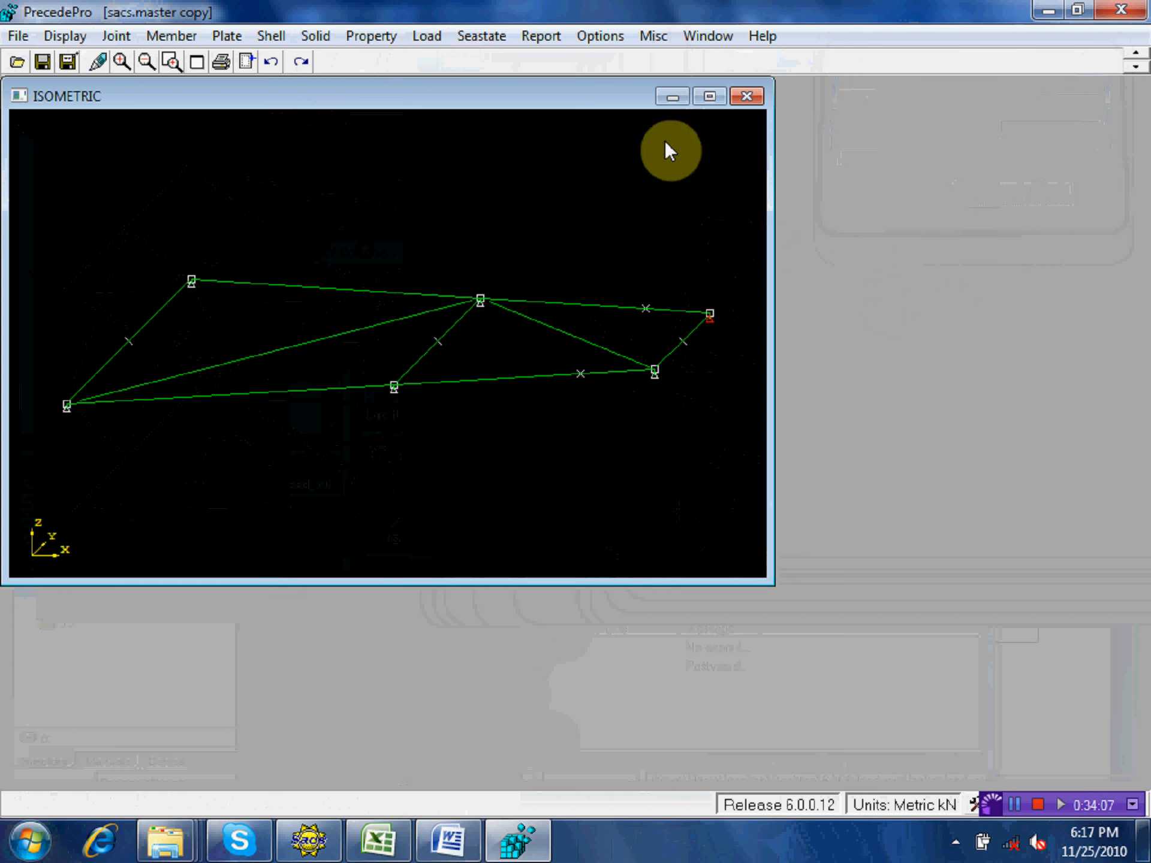
- Examine the name, coordinates and fixity of the middle Row A support joint, and close the joint properties
left_click(173, 62)
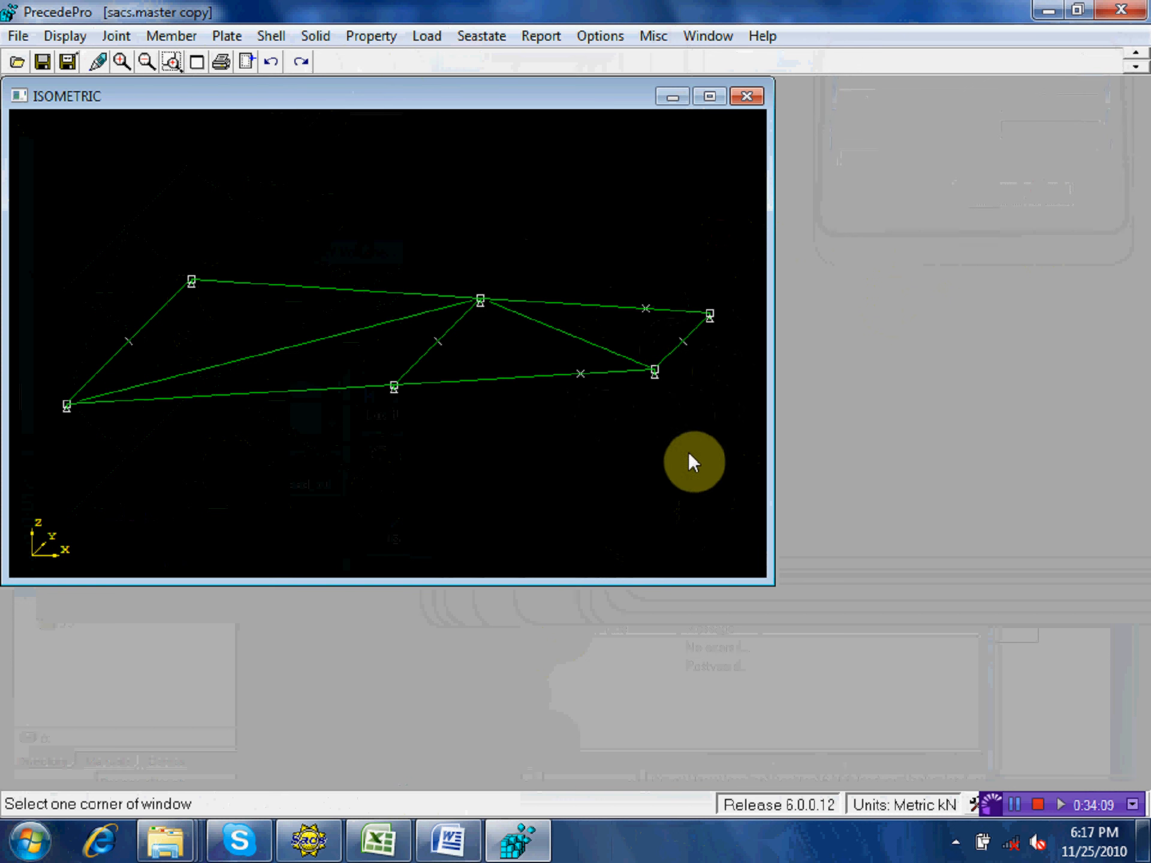
left_click(719, 447)
left_click(351, 259)
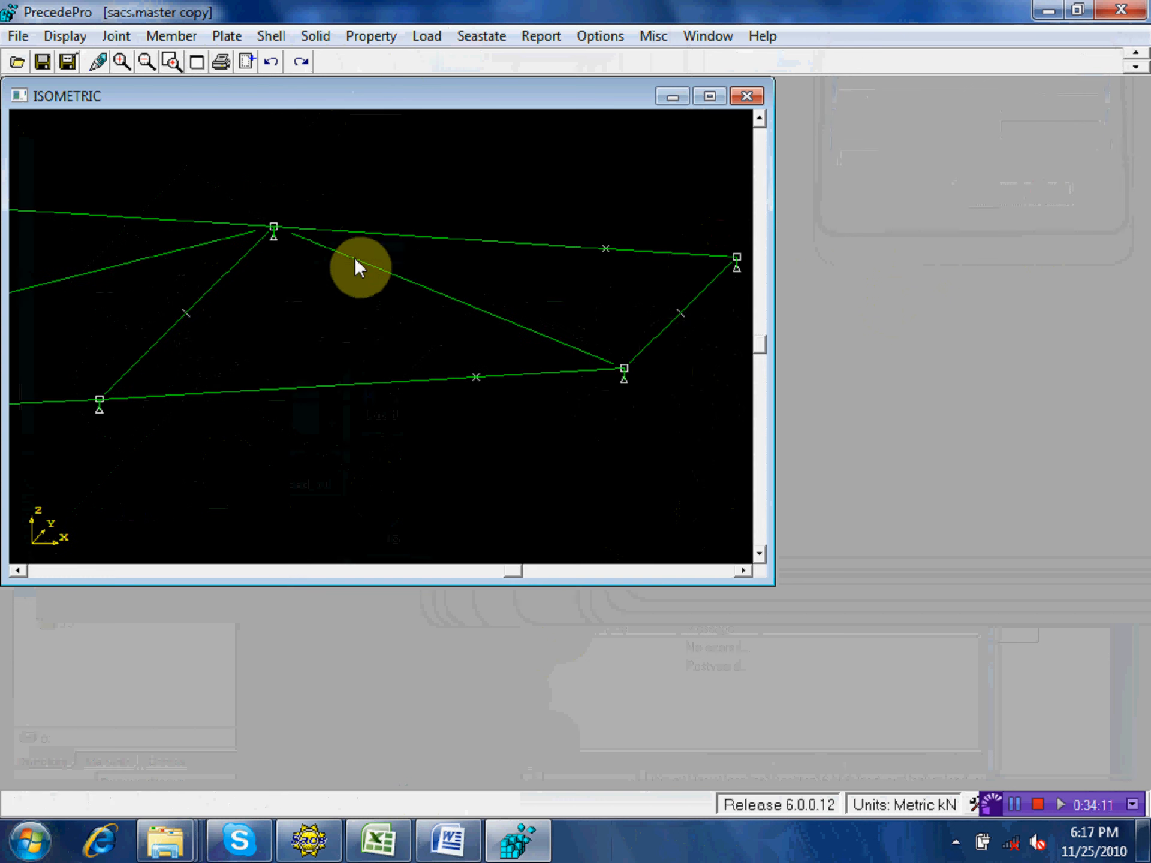
left_click(116, 36)
left_click(141, 60)
left_click(272, 246)
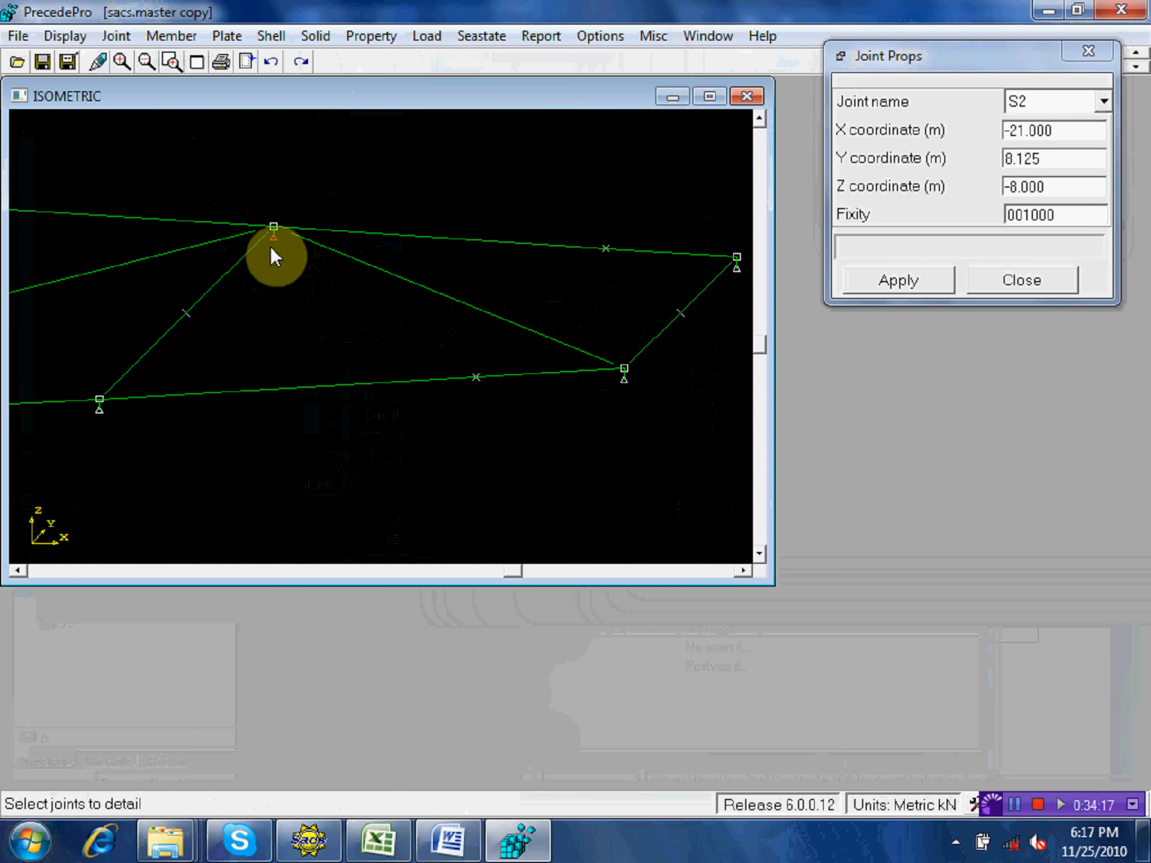
left_click(1019, 284)
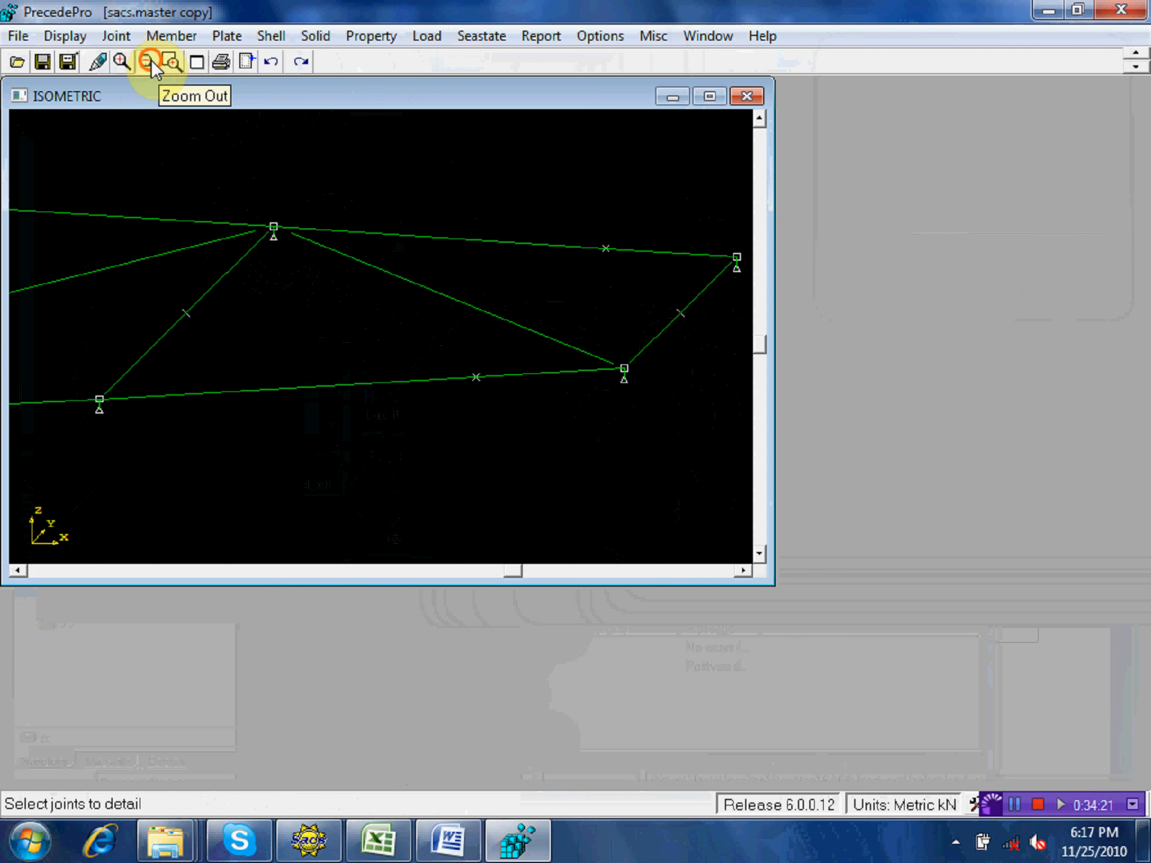
left_click(151, 60)
left_click(150, 60)
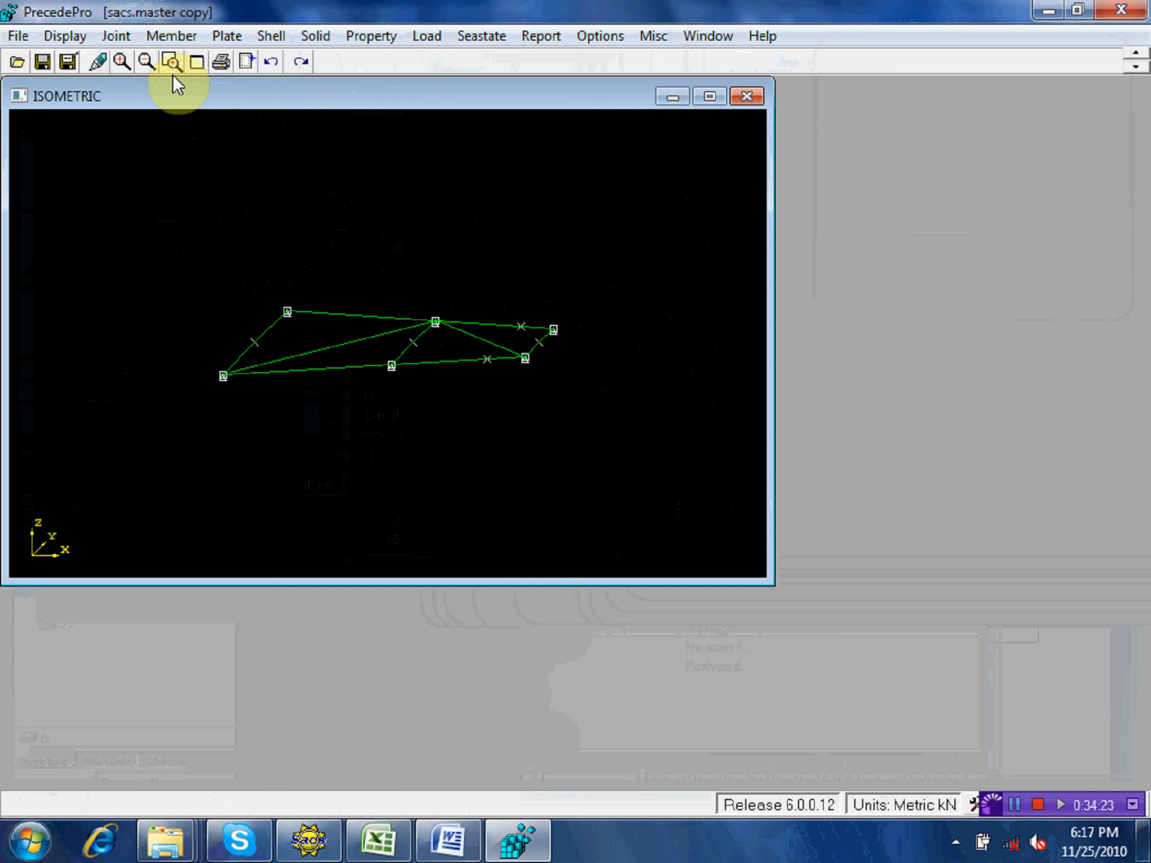
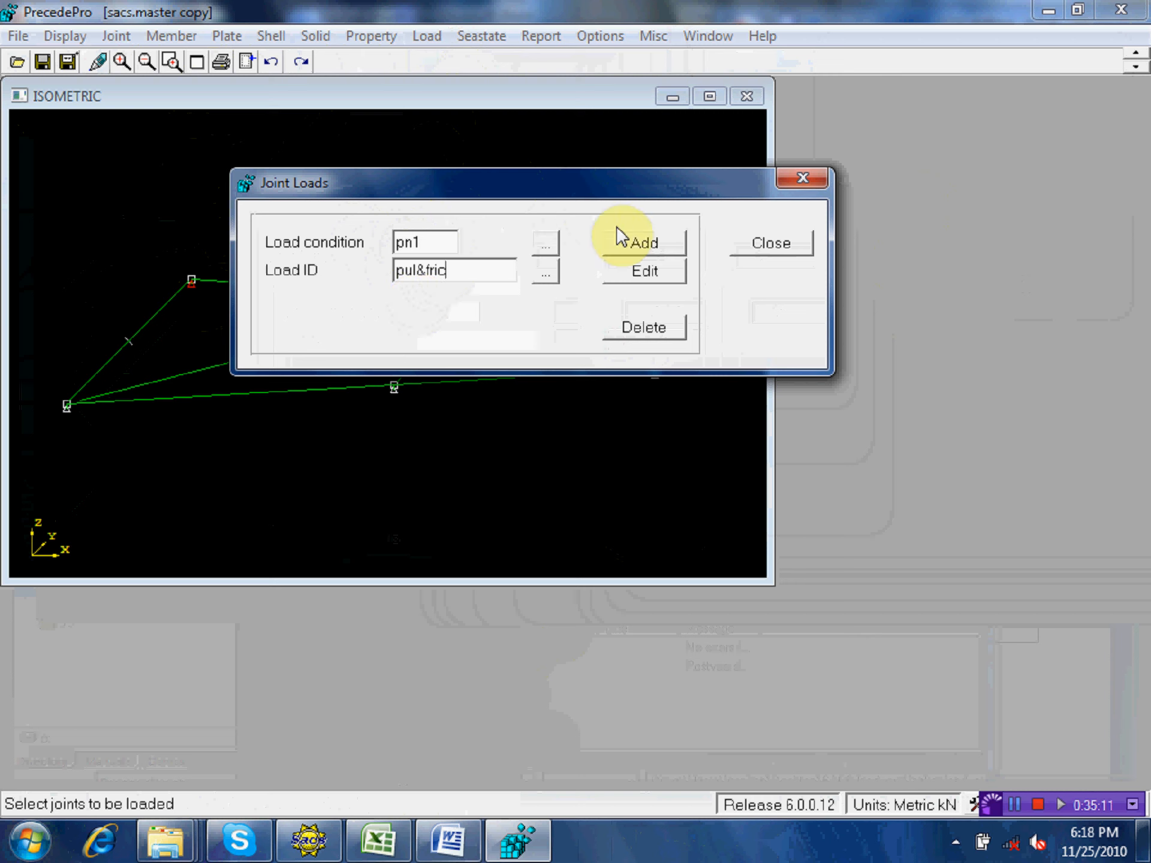
- Start a joint load on S3 in condition PN1 with load ID PUL&FRIC, and check the load-out and winch force directions in the Word loadout sequence
left_click(643, 243)
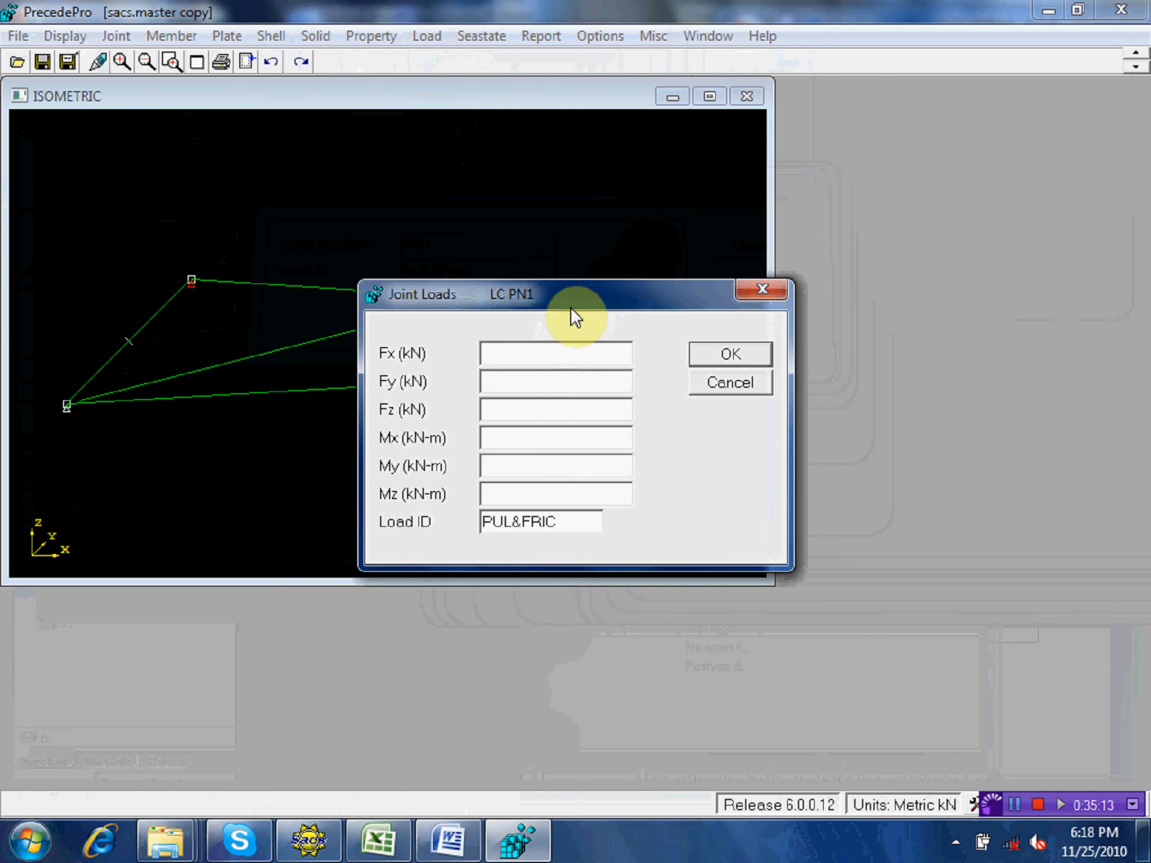
left_click_drag(571, 293, 851, 113)
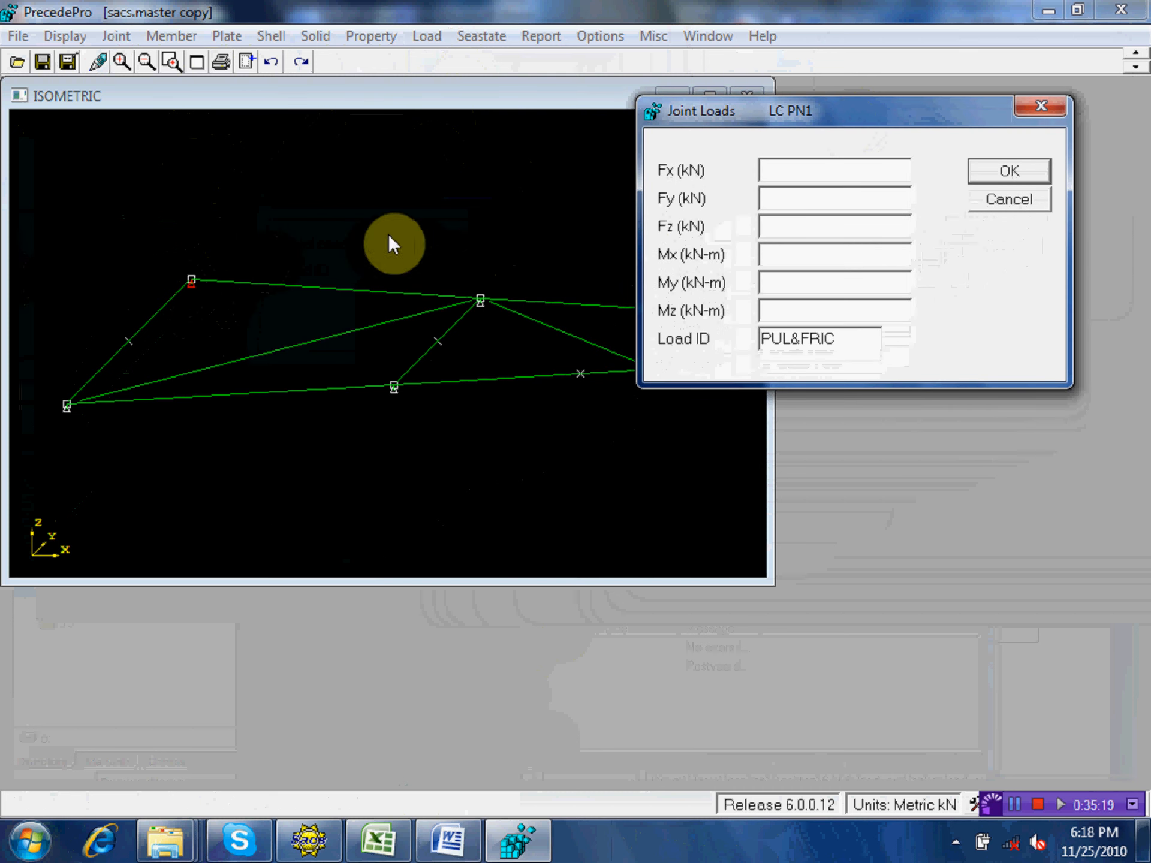
left_click(462, 836)
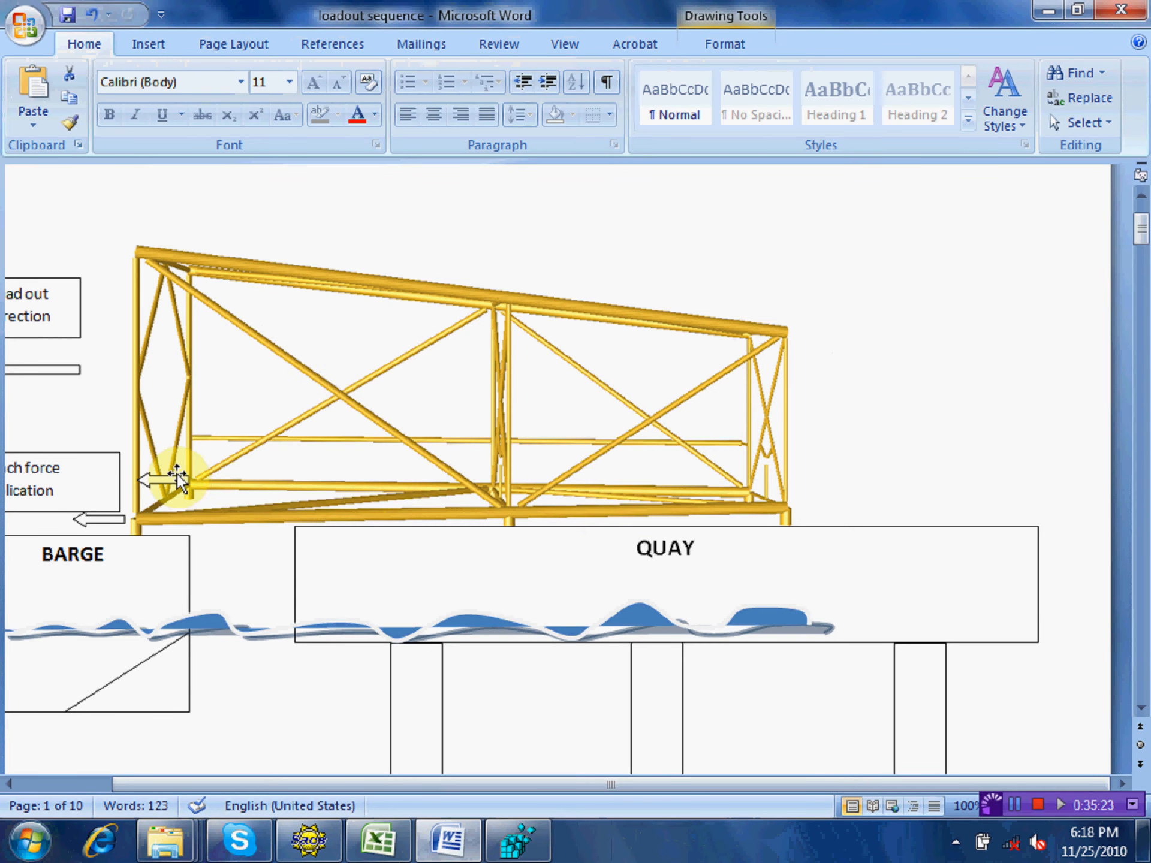
left_click(668, 785)
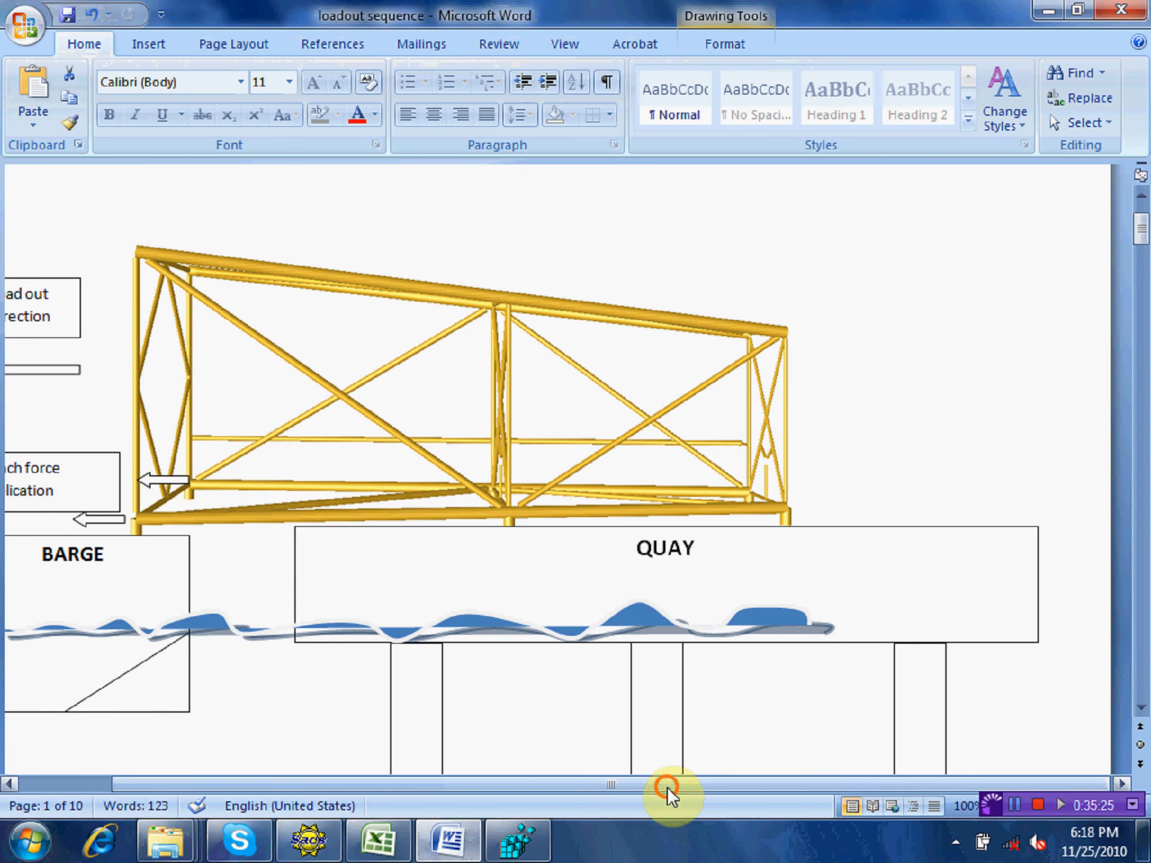
left_click_drag(668, 785, 531, 786)
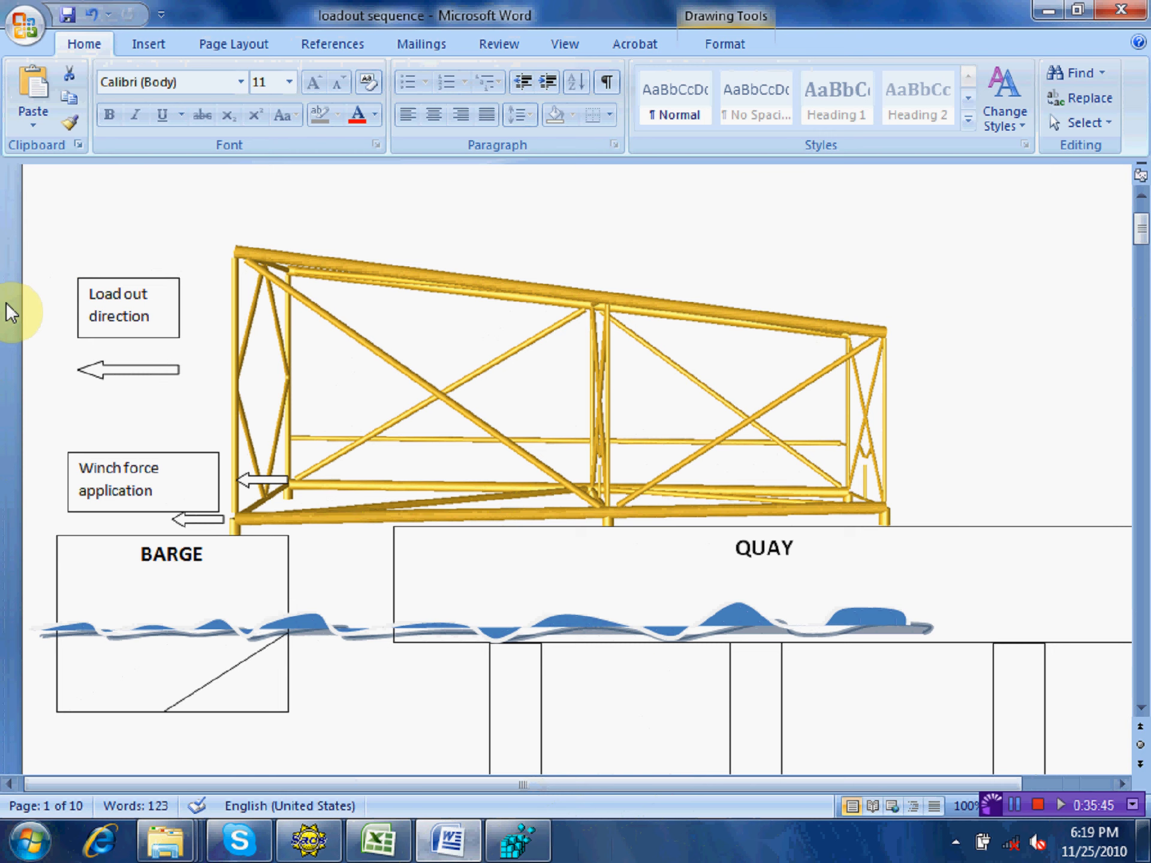
left_click(515, 841)
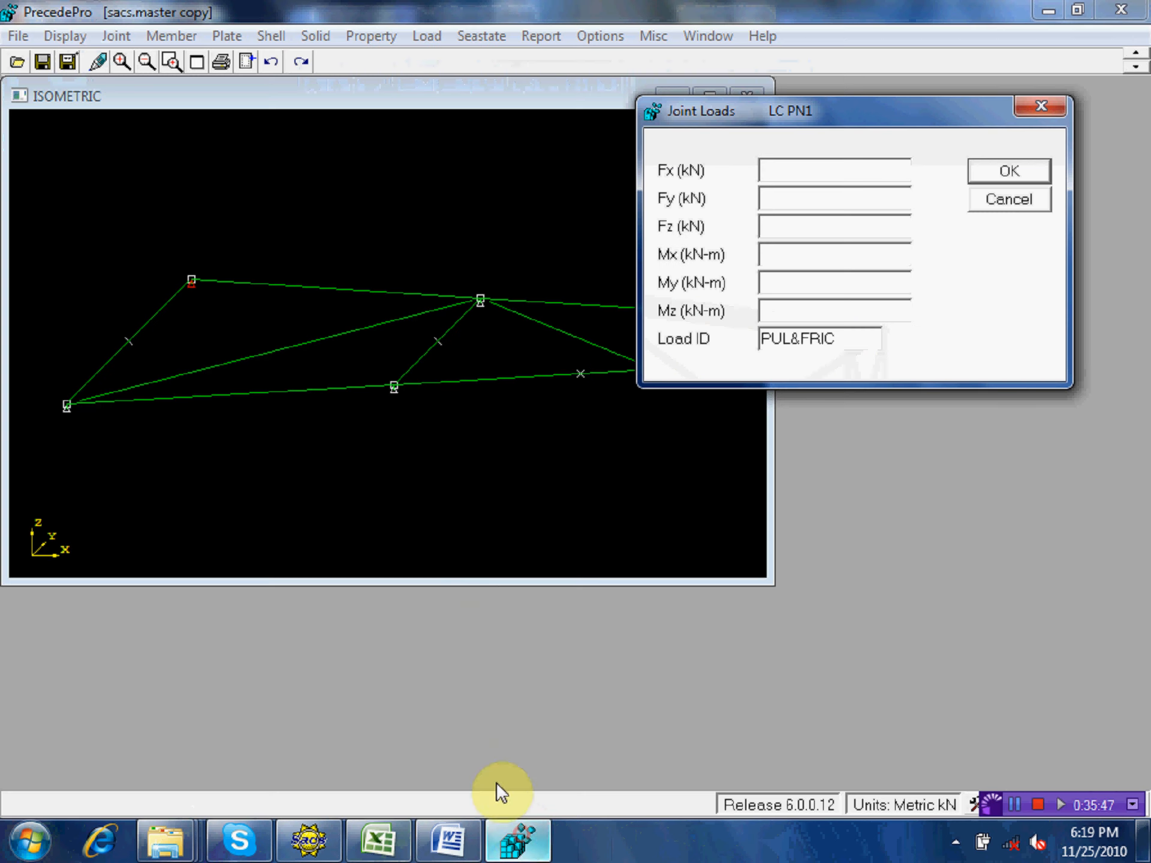
- Bring up the COG shifting _jacket workbook in Excel, widen its window to show the Fk column, and locate joint S3's friction force
left_click(815, 172)
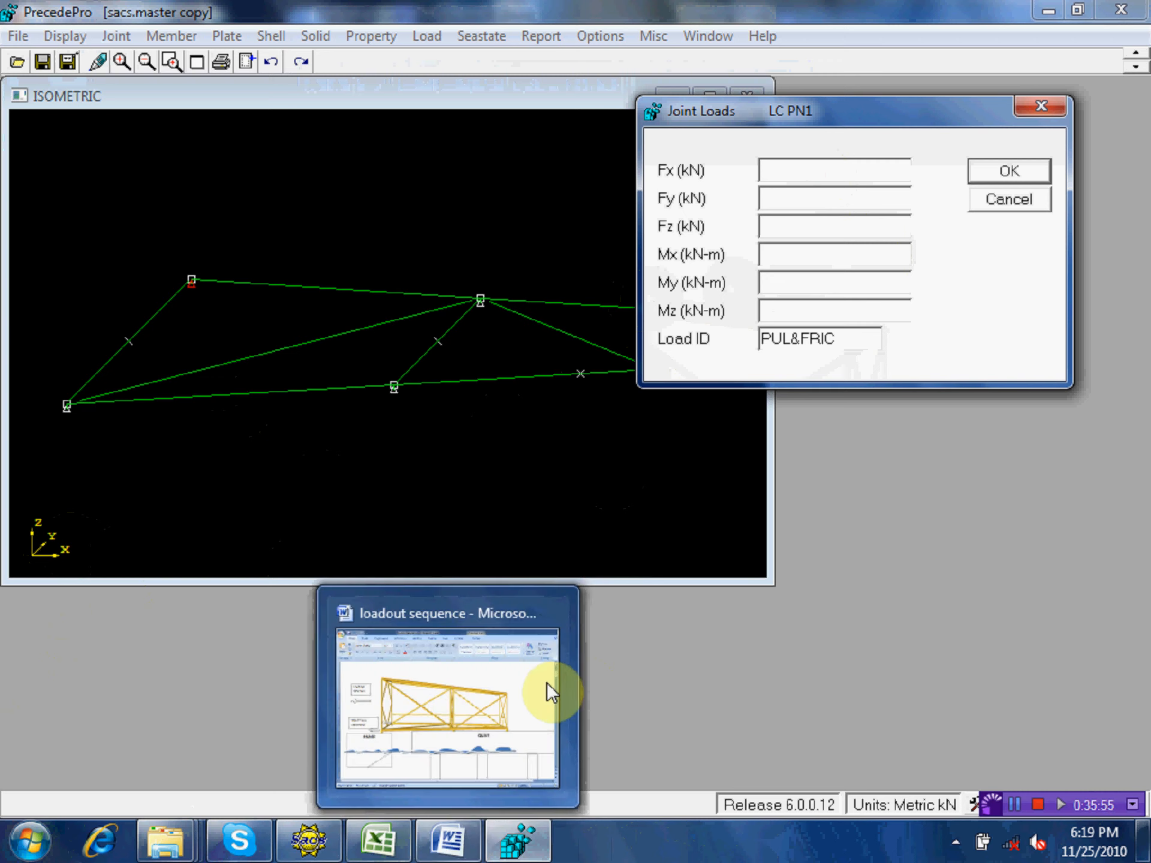
mouse_move(380, 842)
left_click(537, 675)
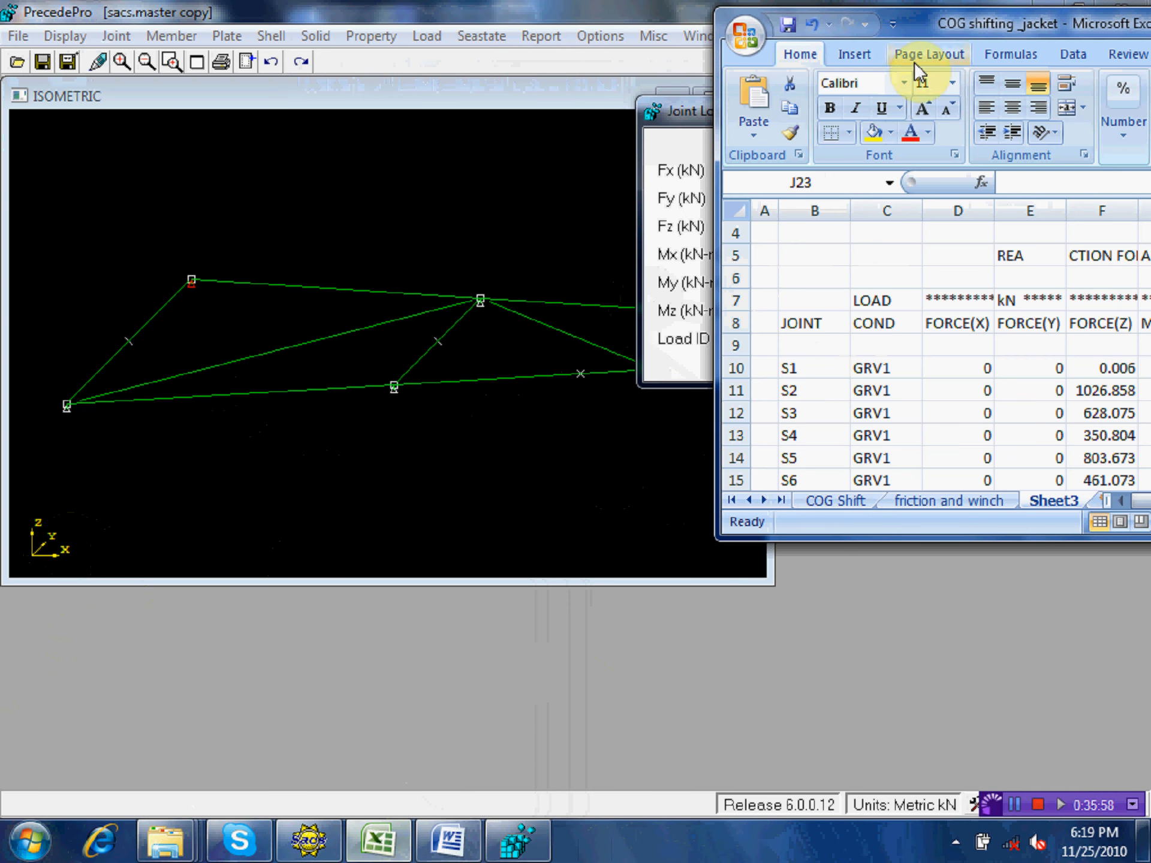
left_click_drag(919, 20, 414, 15)
scroll(753, 359, "down", 2)
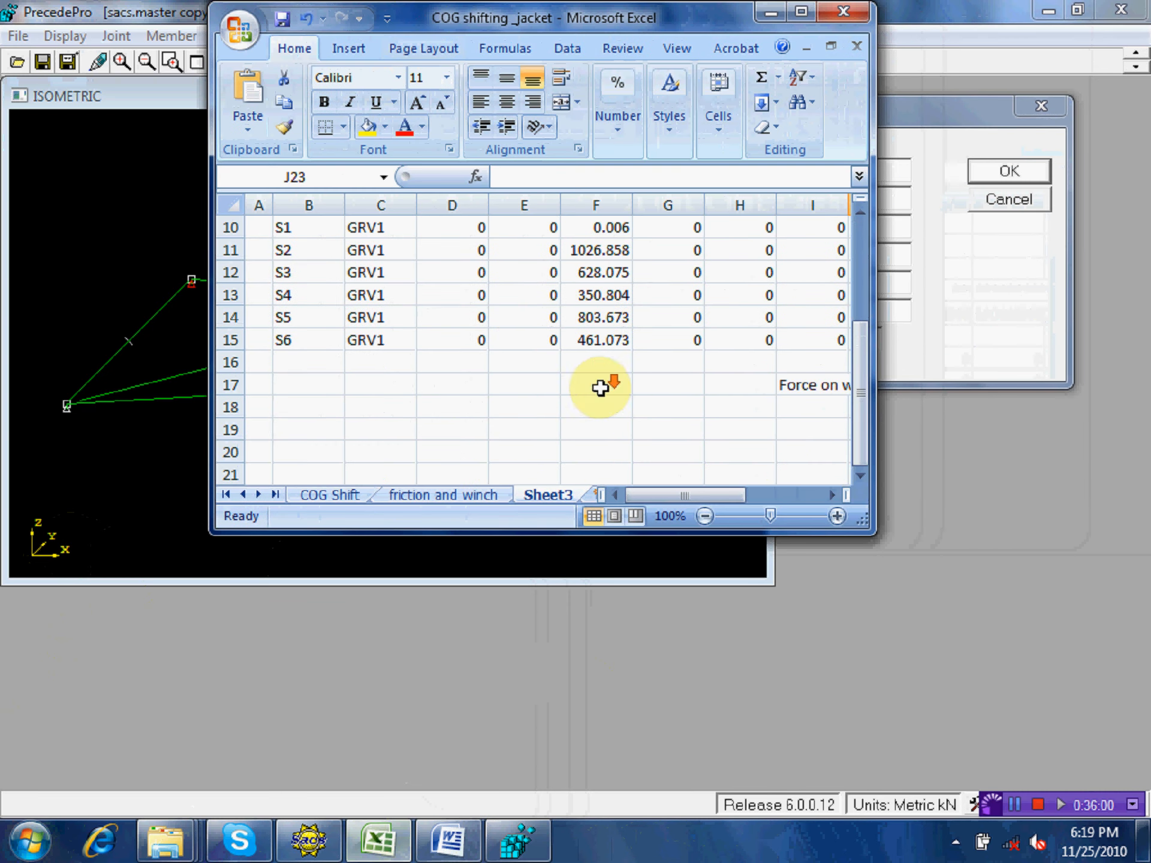
left_click_drag(876, 290, 1109, 283)
scroll(801, 336, "up", 1)
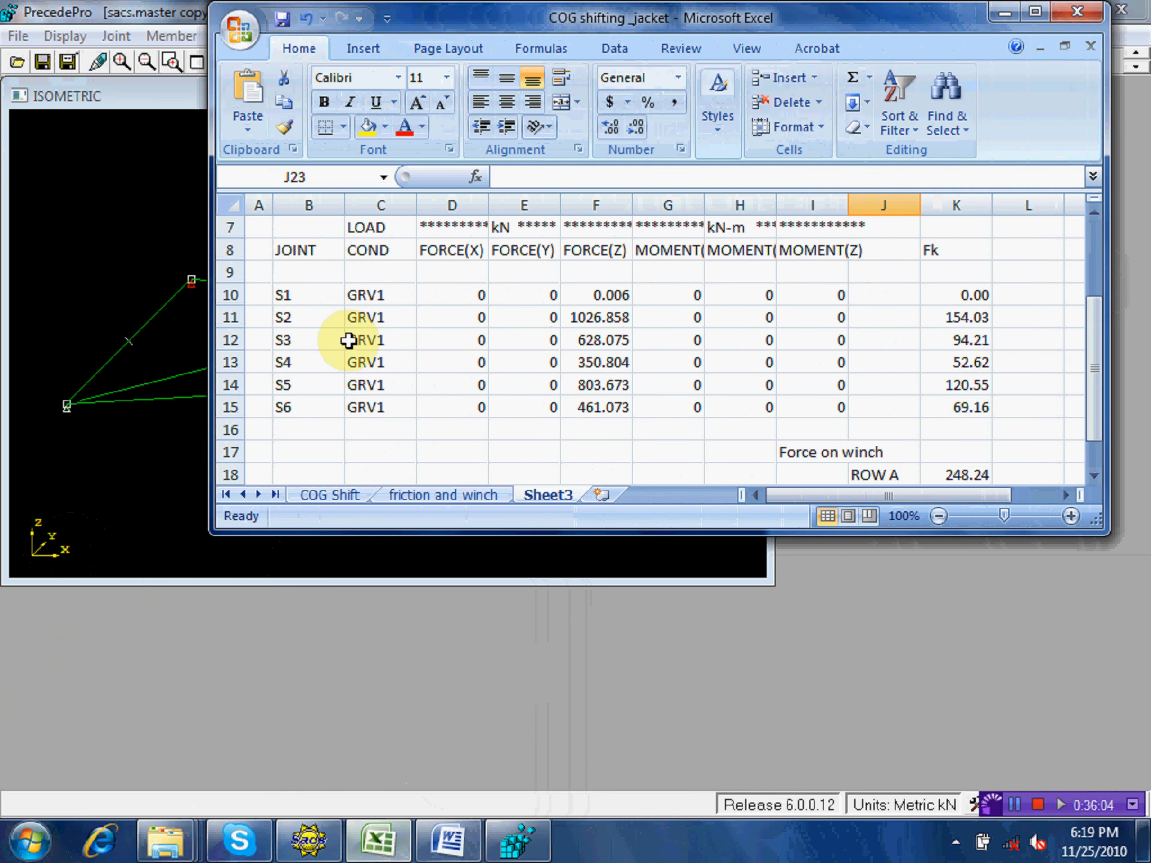
left_click(953, 339)
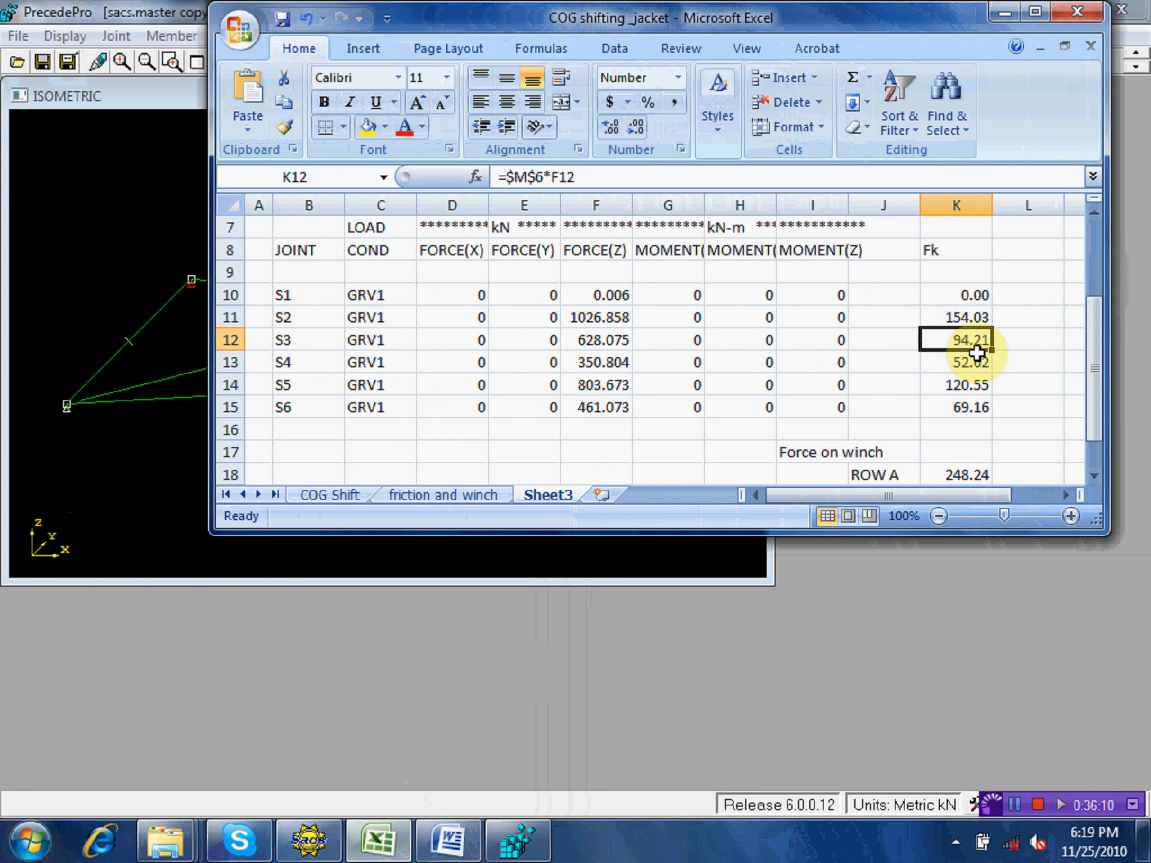
- Return to Precede, set Fx to 94.21 kN for the S3 joint load in PN1, and save it after rechecking the friction value in Excel
left_click(505, 851)
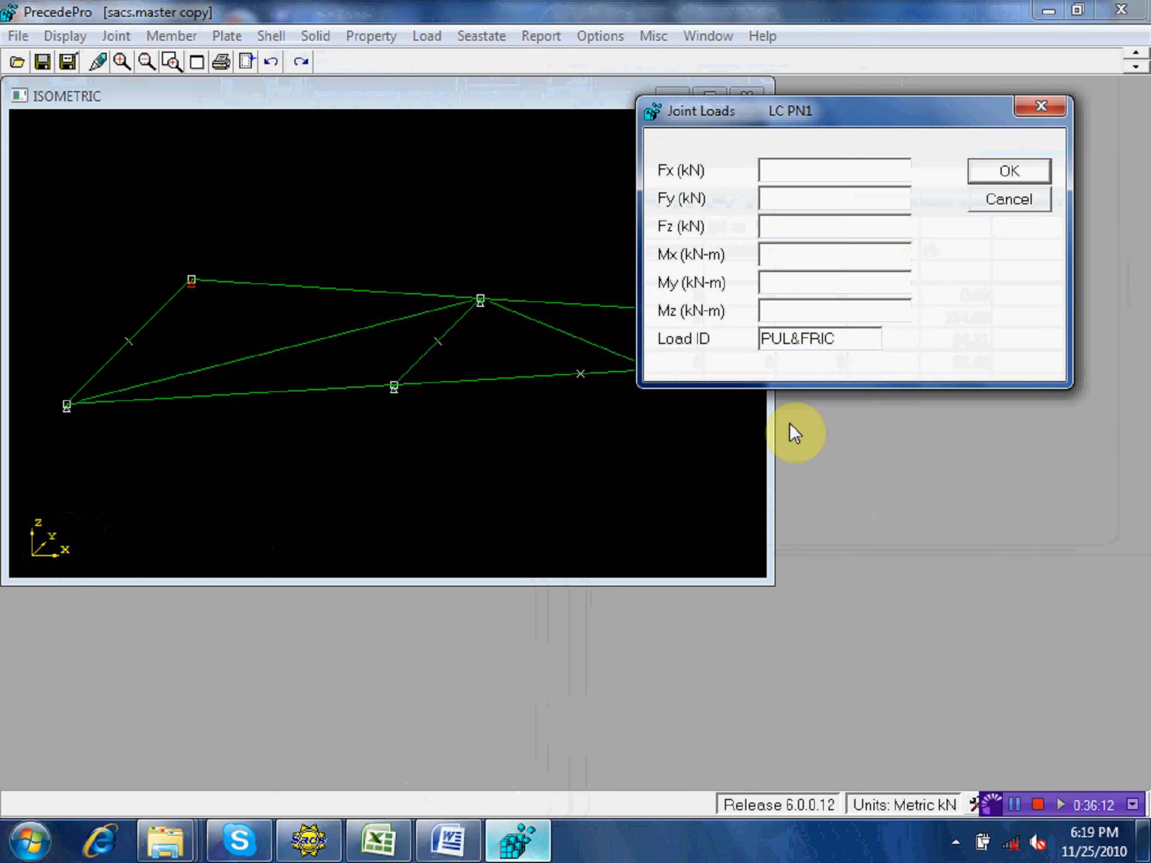
left_click(812, 173)
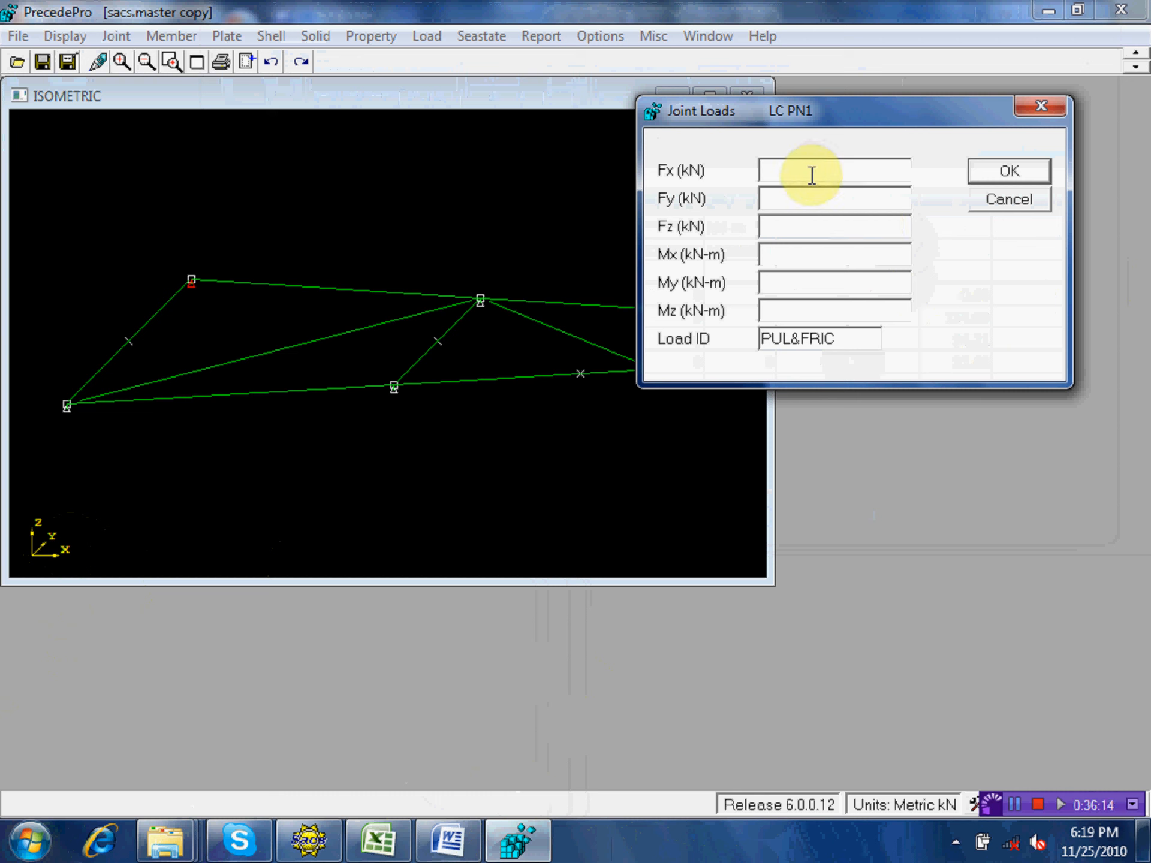
type("94.21")
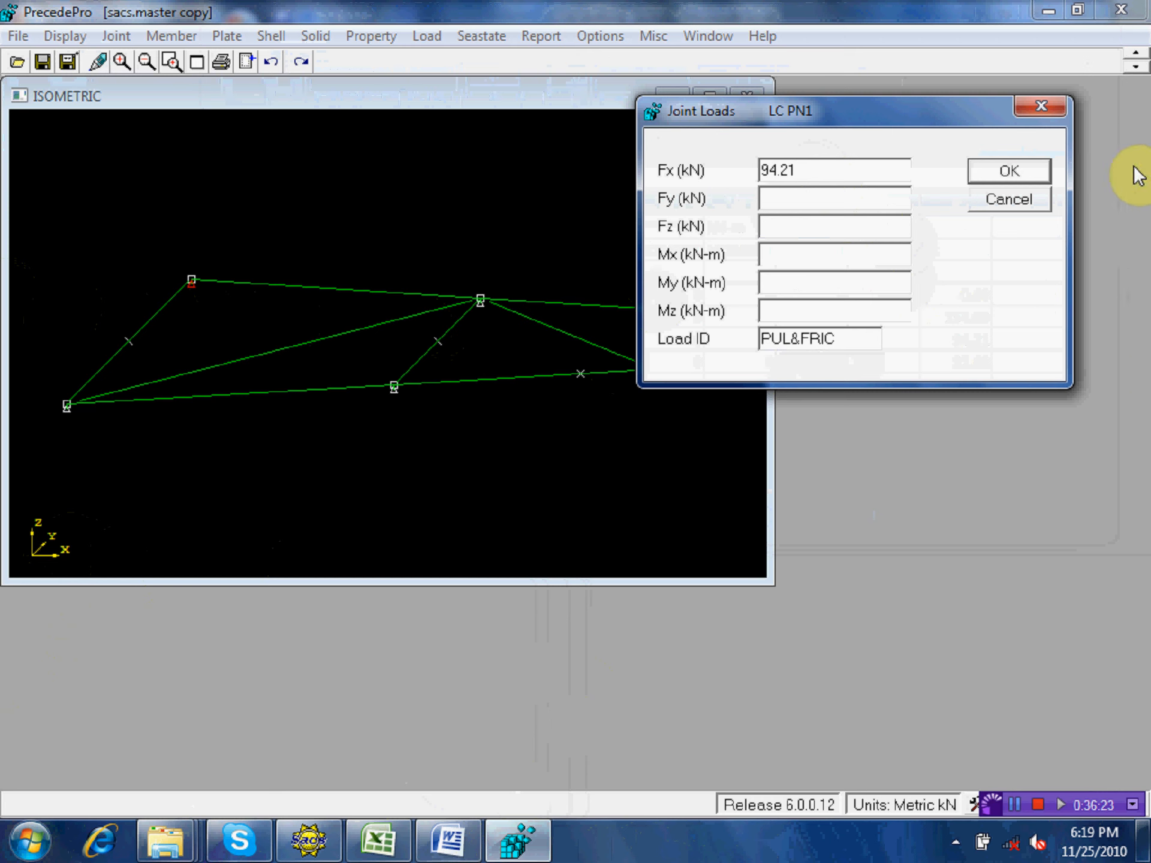
left_click(1019, 174)
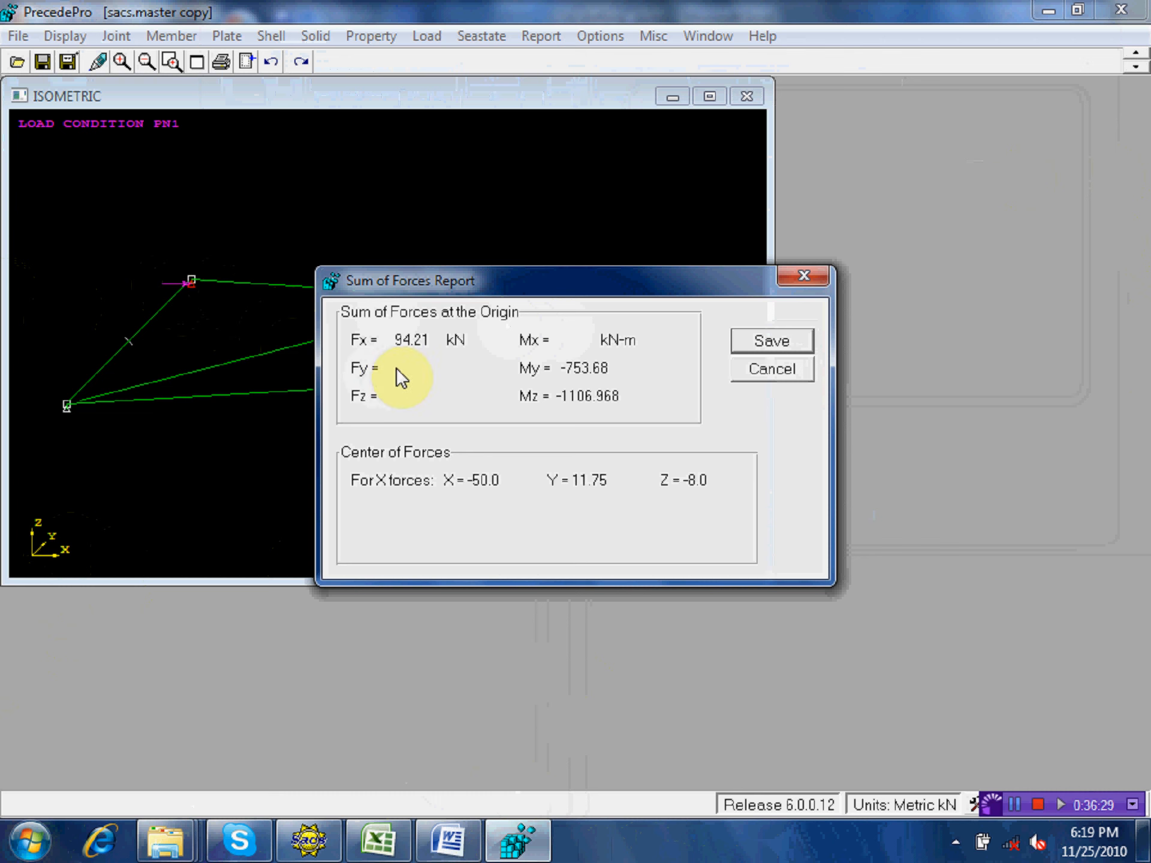
left_click(377, 834)
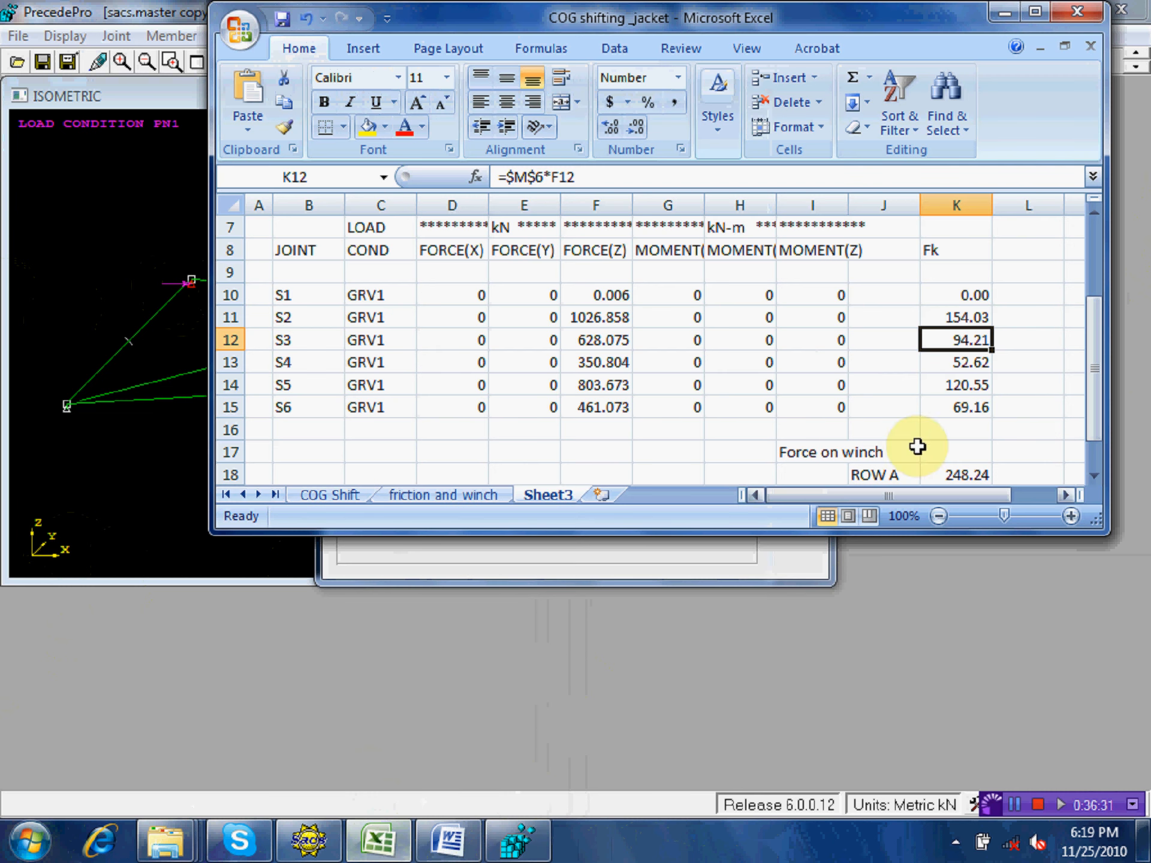
left_click(516, 839)
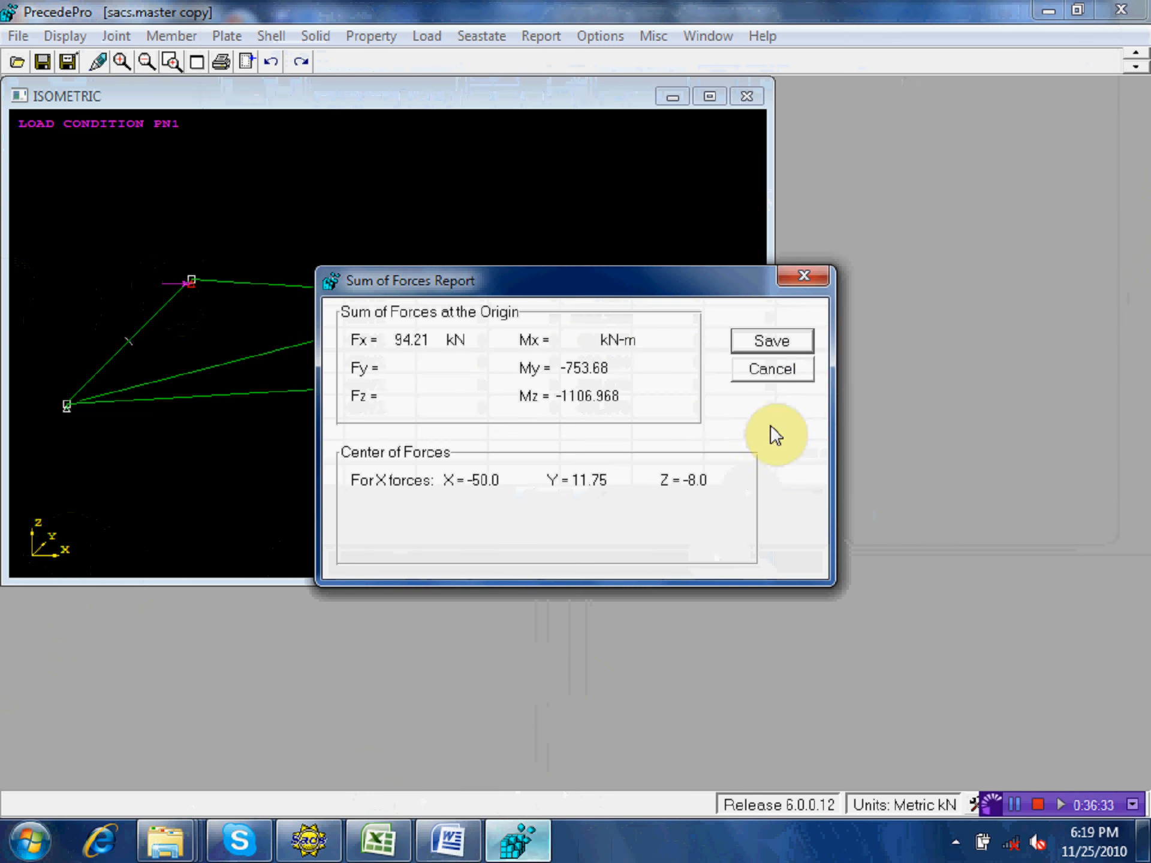
left_click(800, 346)
- Add a PN1 joint load at S2 with load ID PUL&FRIC and Fx 154.03 kN taken from the Excel Fk column, and save it
left_click(481, 312)
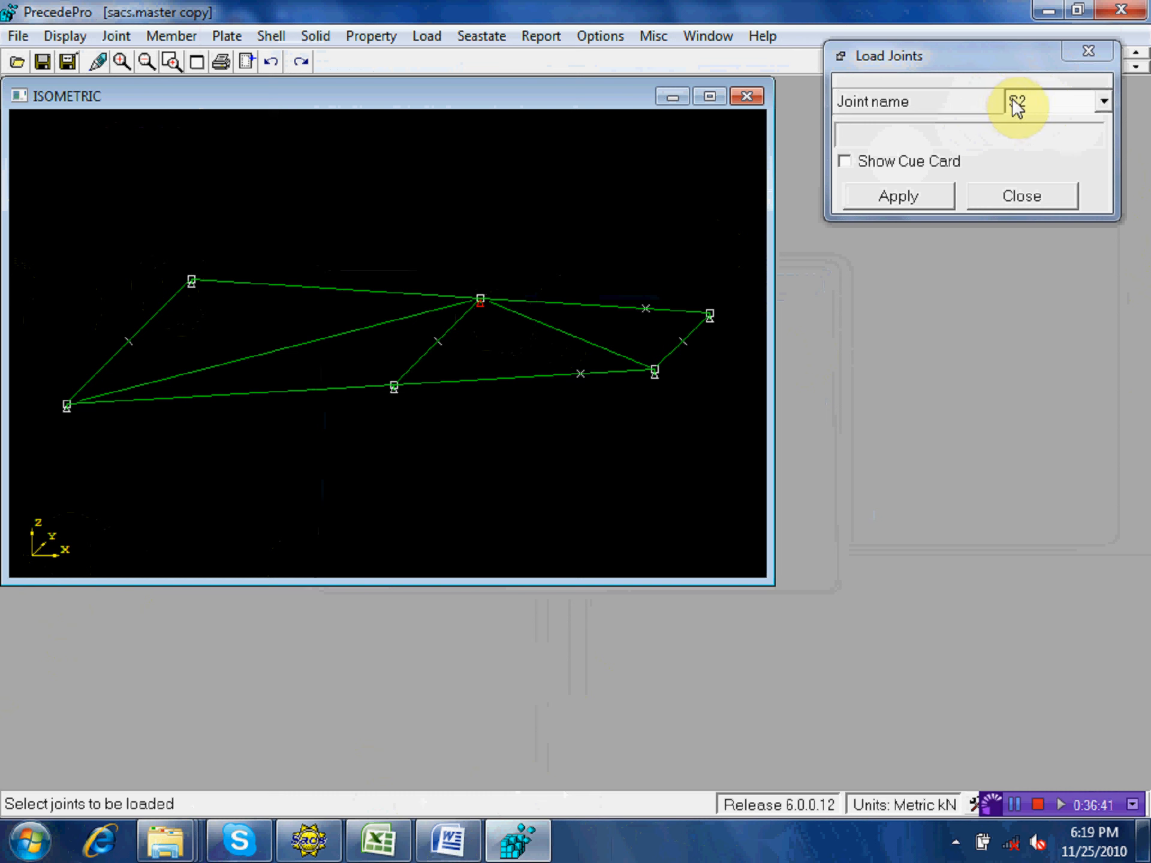
left_click(902, 196)
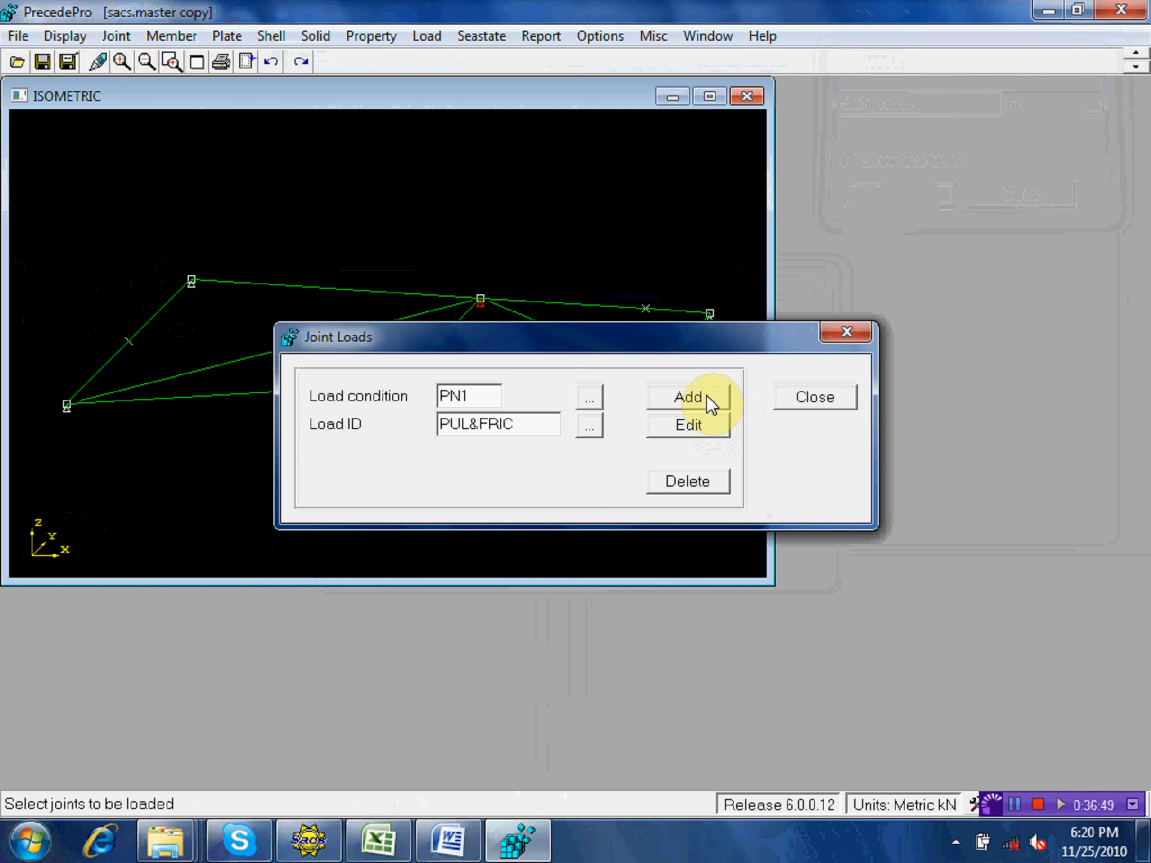
left_click(671, 398)
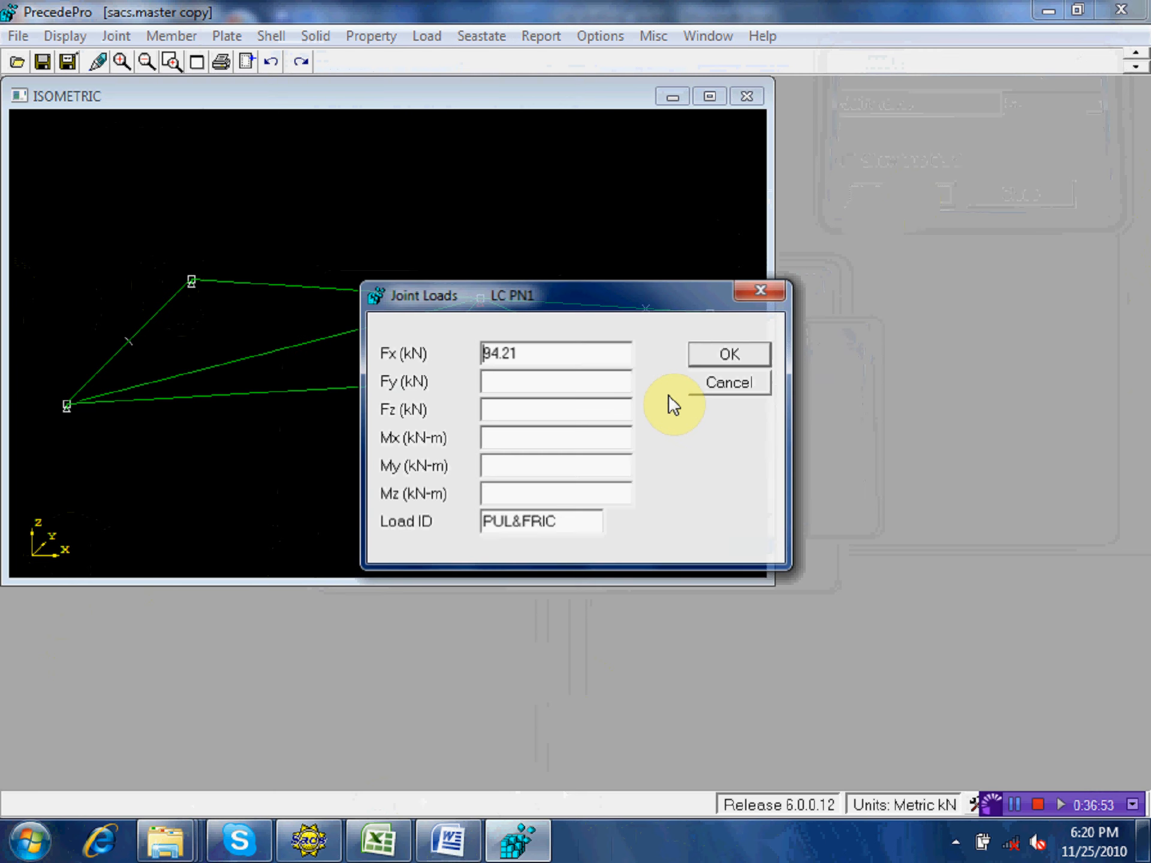
left_click_drag(591, 297, 591, 204)
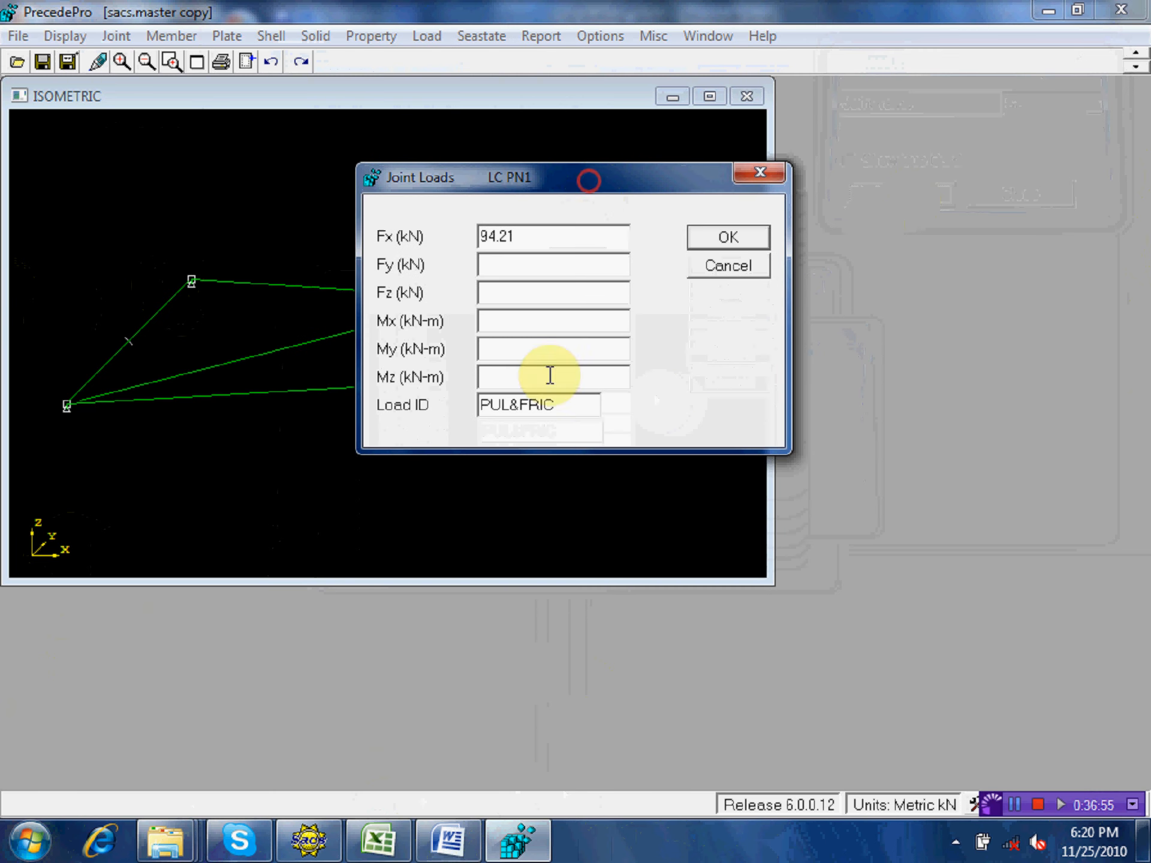
left_click(377, 841)
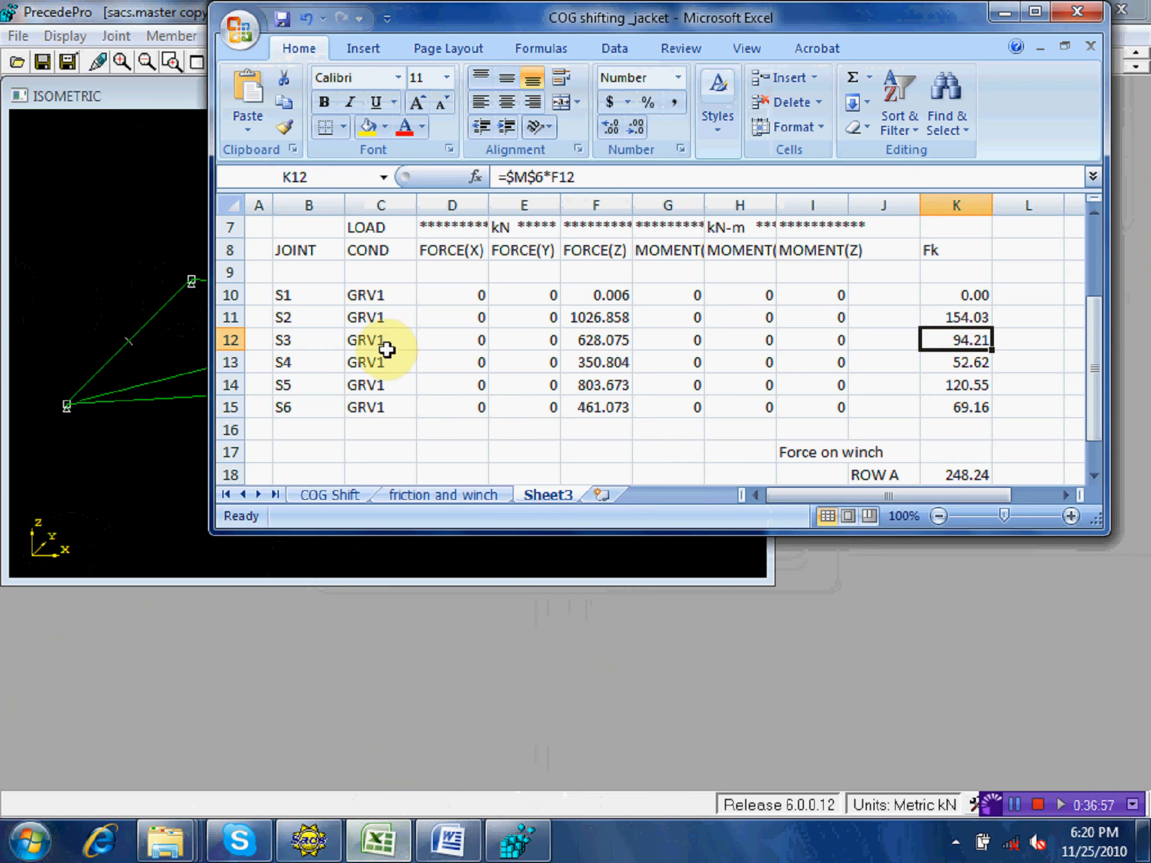
left_click(942, 321)
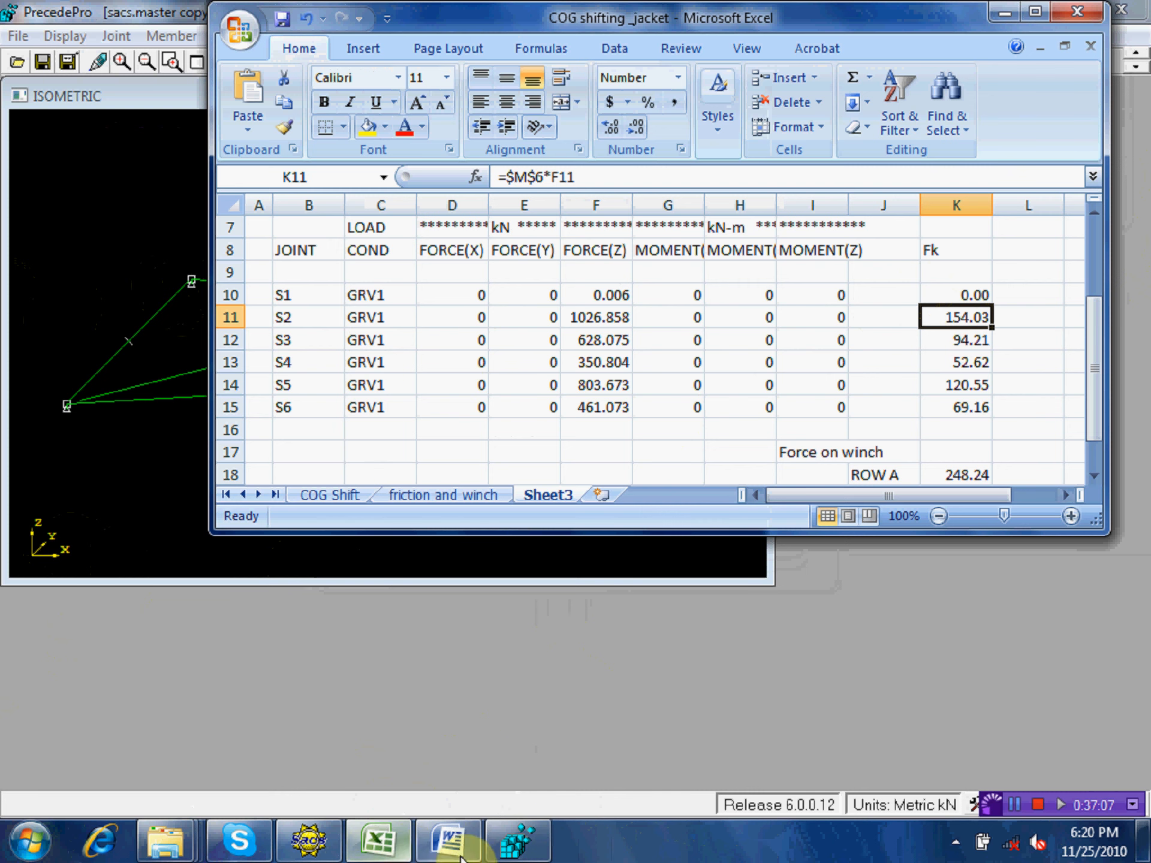
left_click(518, 842)
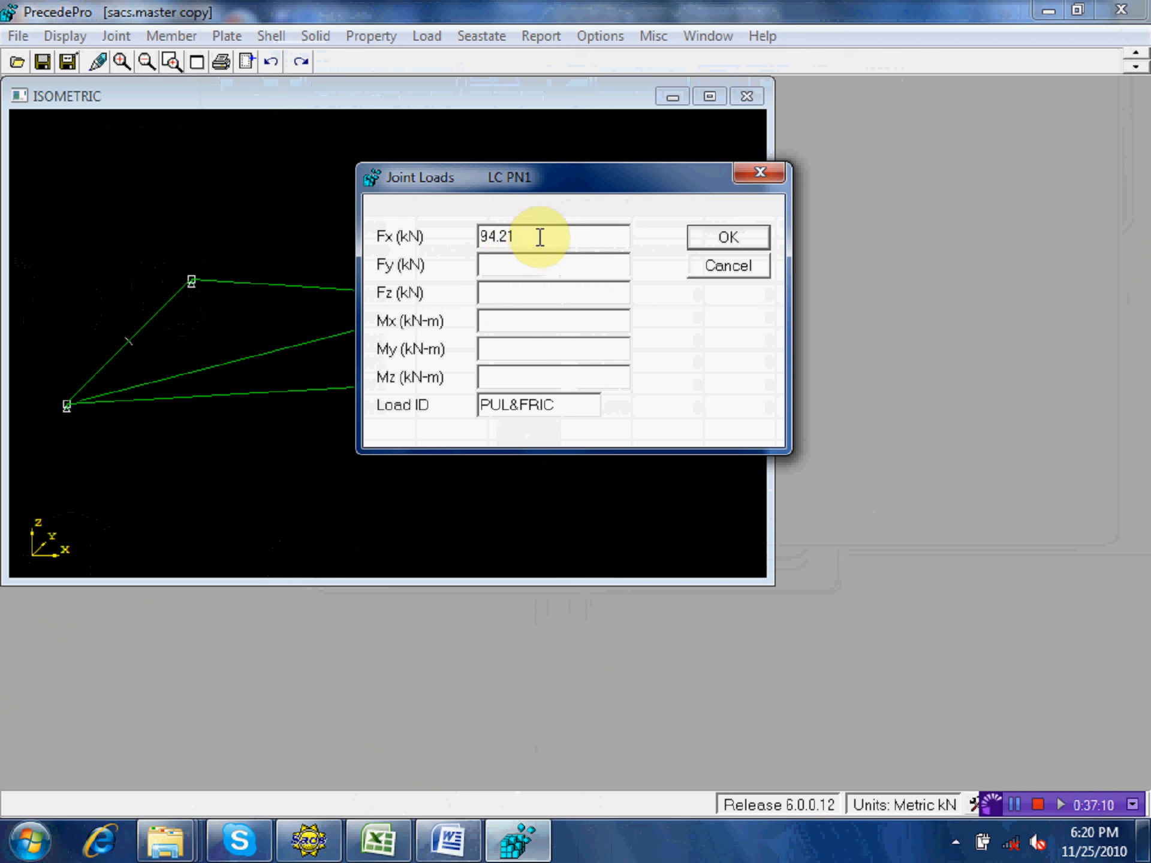
left_click_drag(537, 236, 460, 222)
type("154.03")
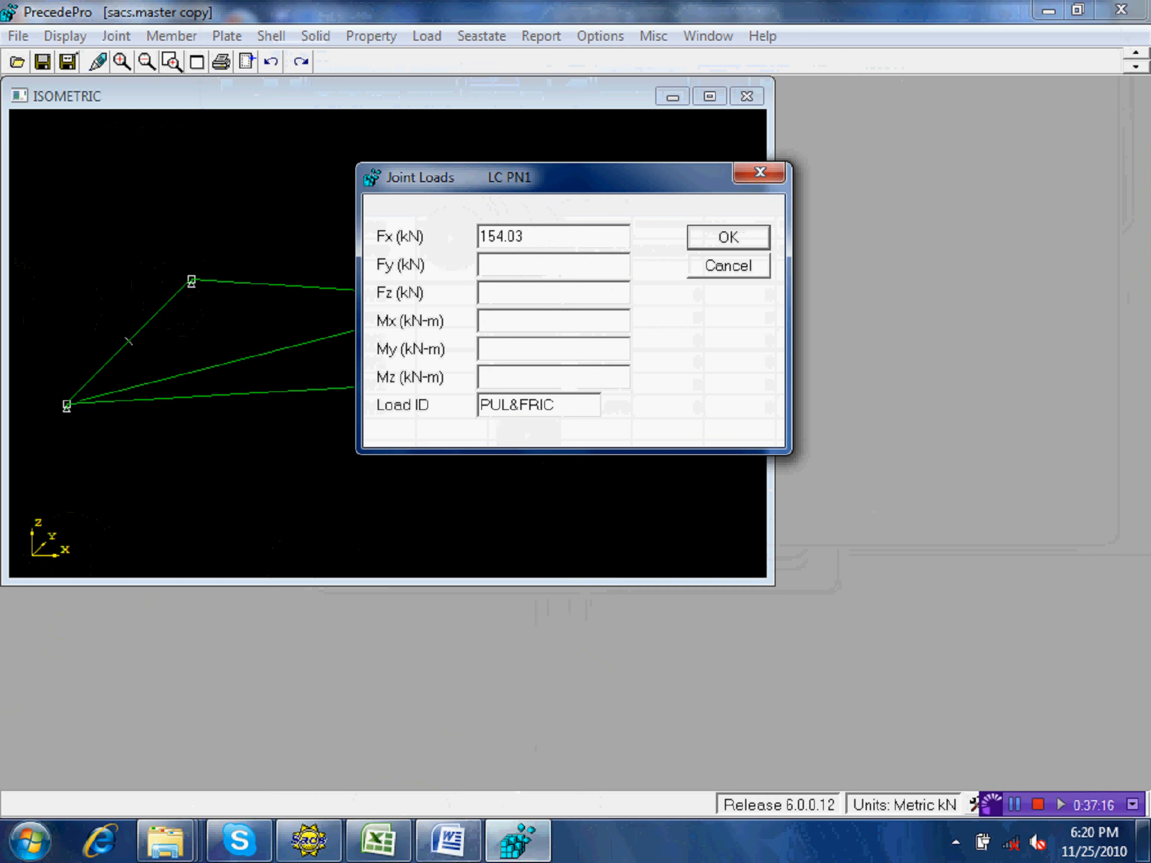
left_click(704, 238)
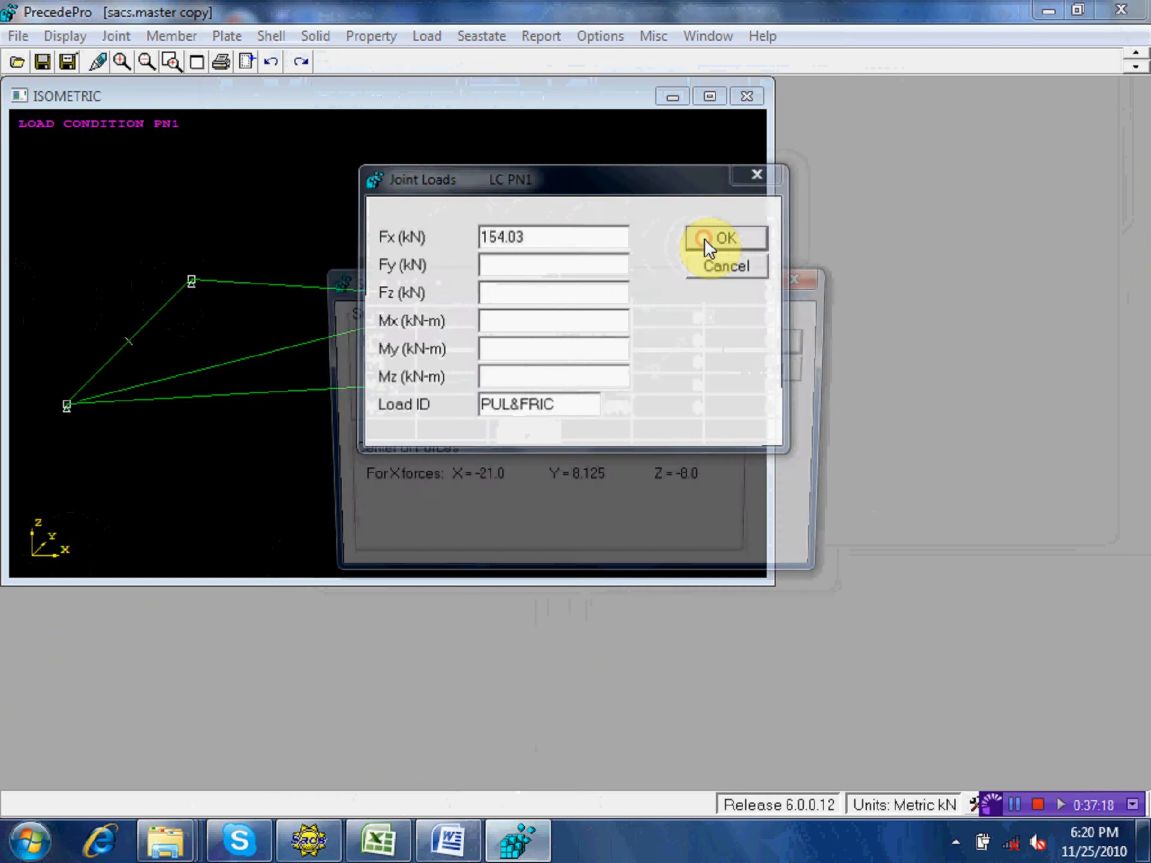
left_click(772, 338)
- Select Row A support joint S1 as the joint to load
left_click(711, 327)
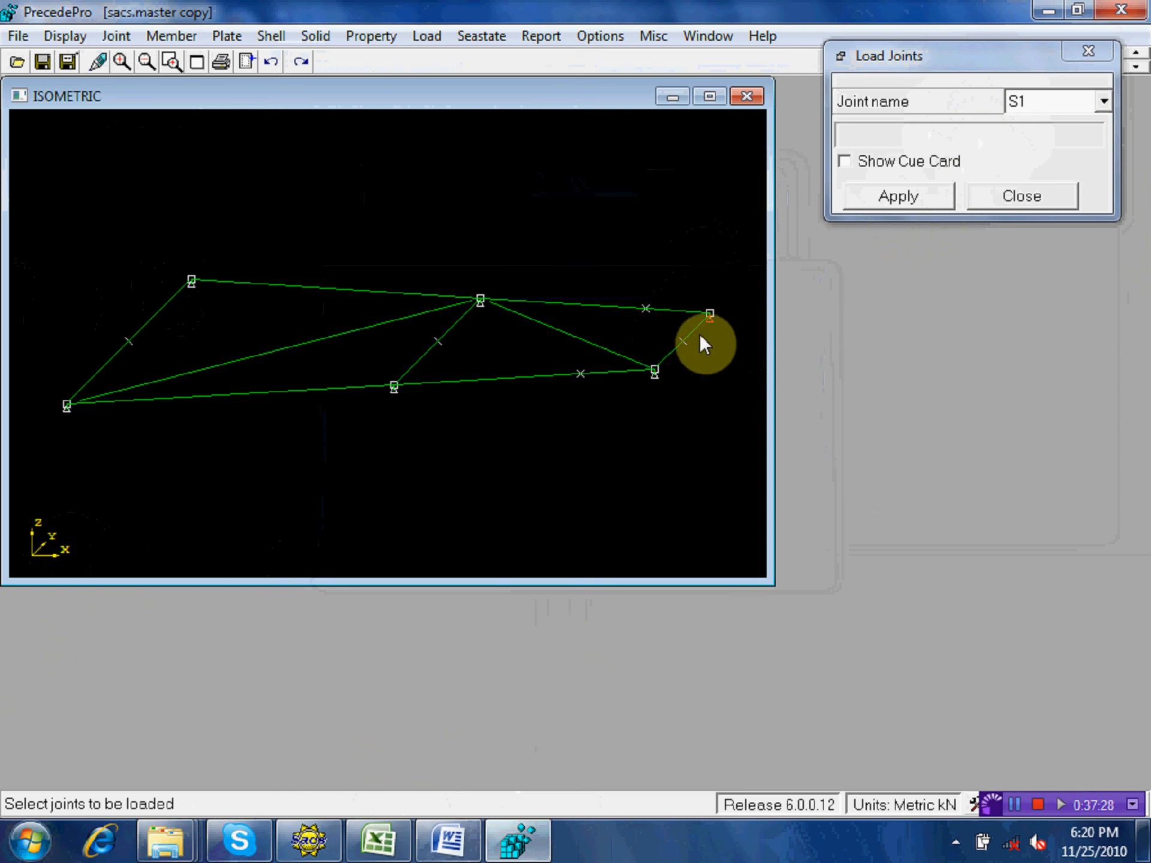
- Add a PN1 joint load at joint S1 with Fx 0 kN, from the Excel sheet's Fk column, using load ID PUL&FRIC
left_click(899, 197)
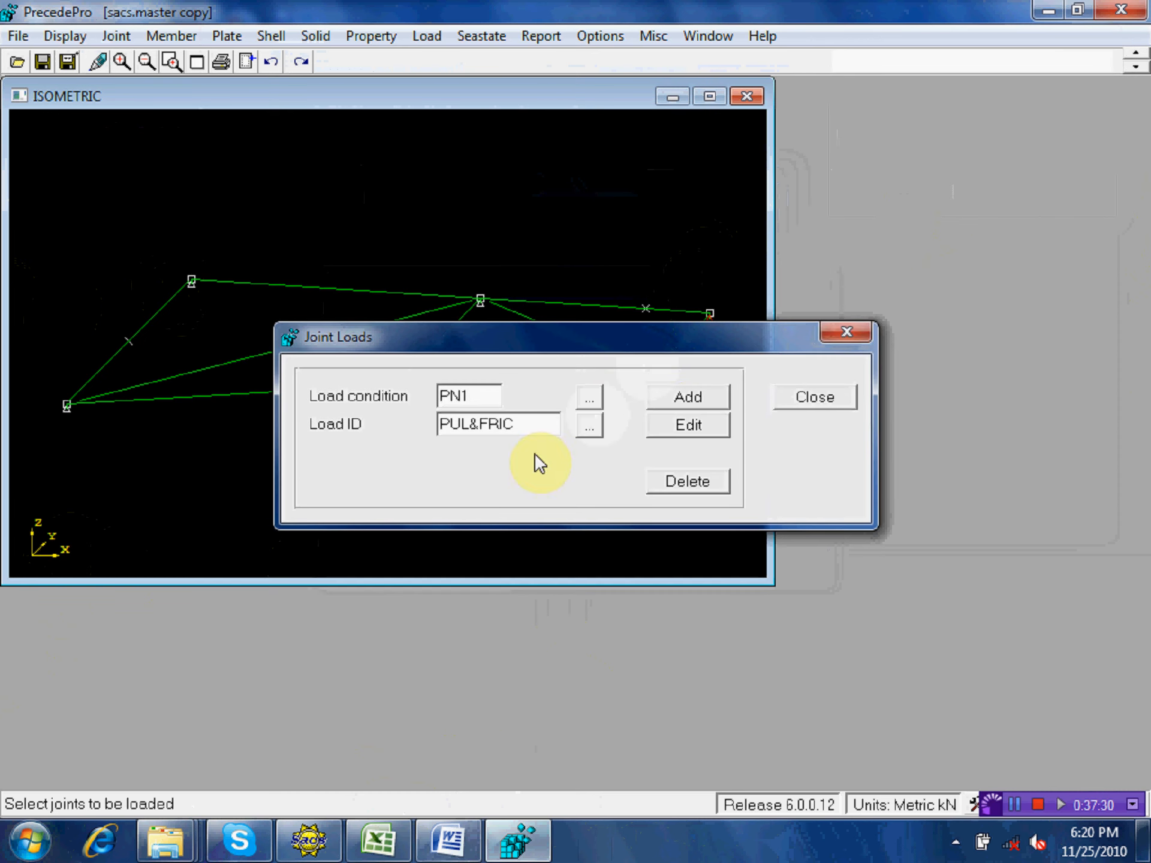
left_click(682, 398)
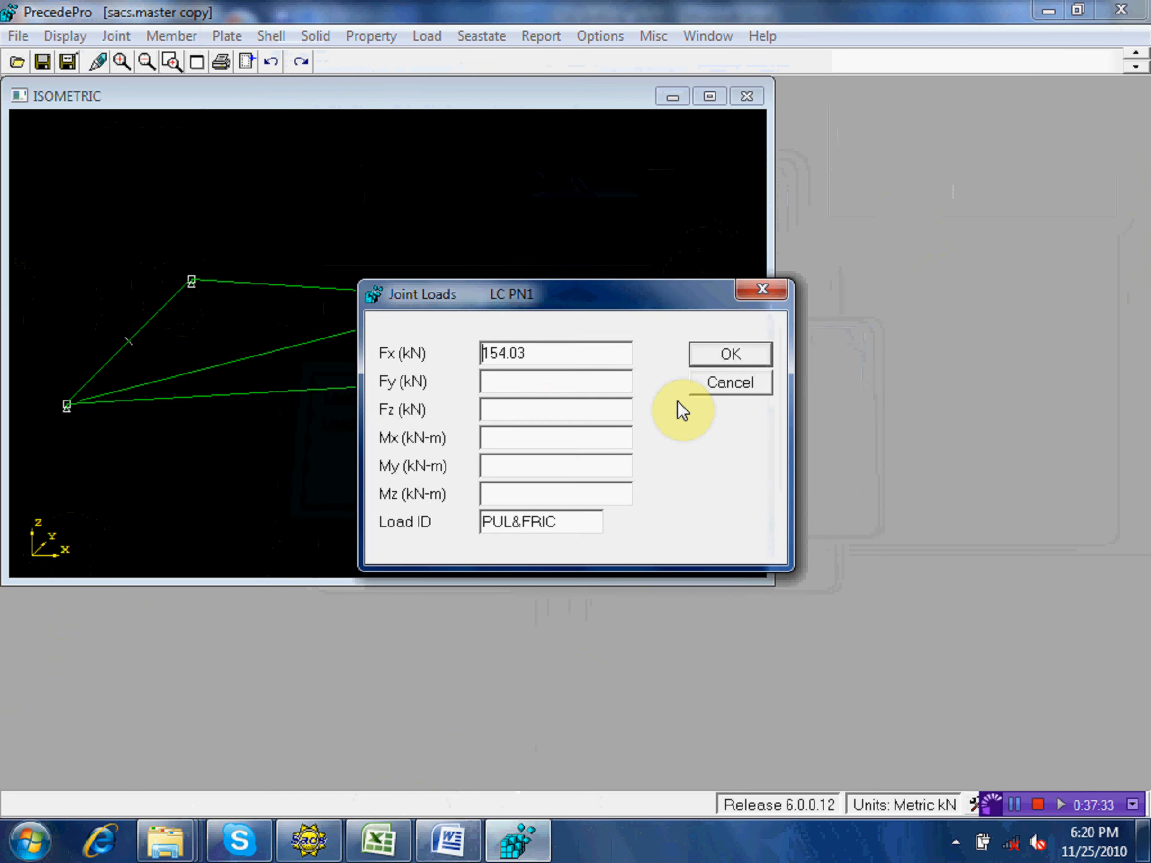
left_click(378, 842)
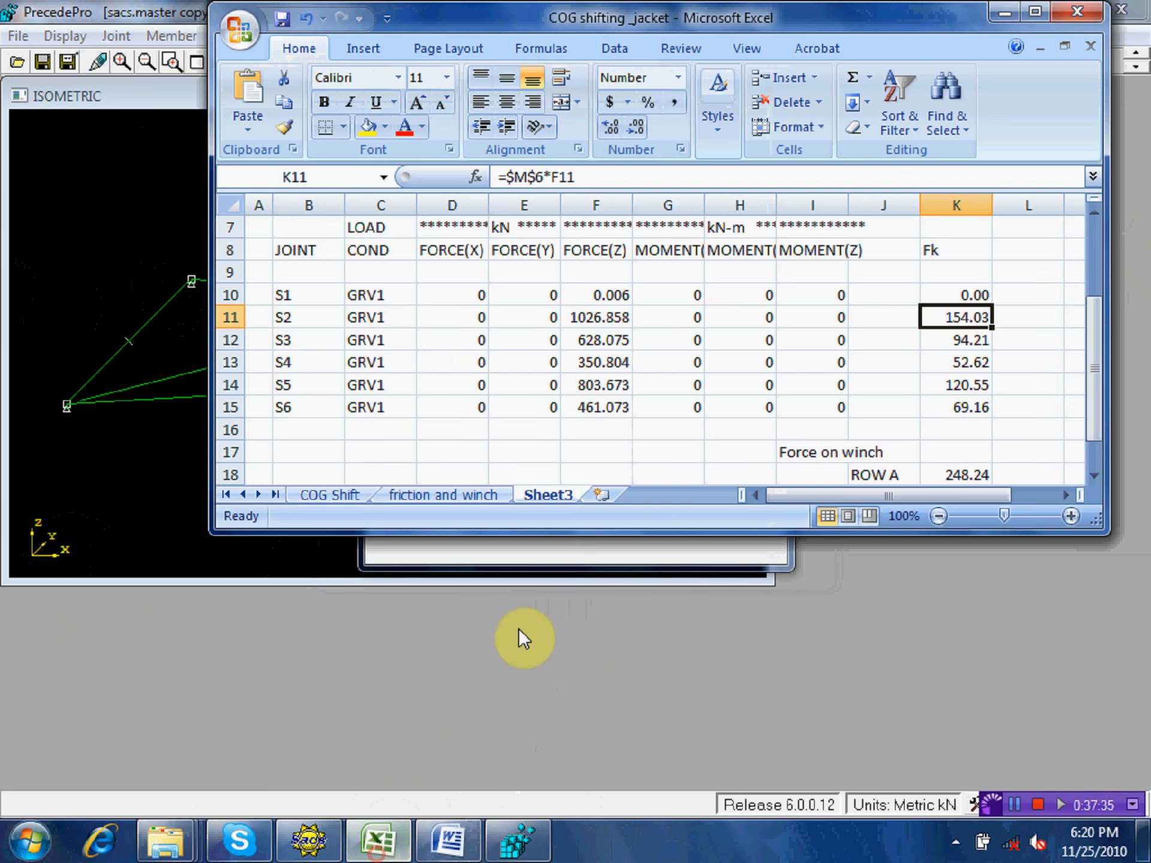
left_click(964, 295)
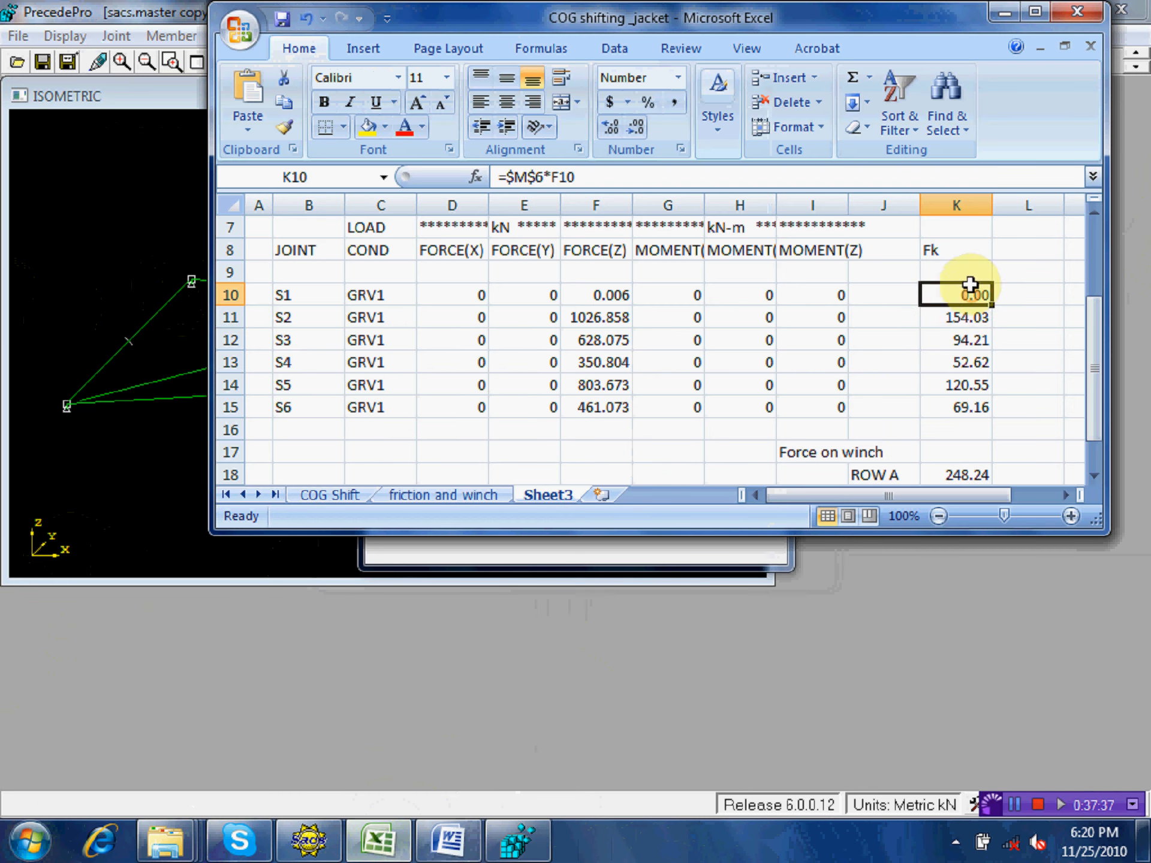
left_click(384, 851)
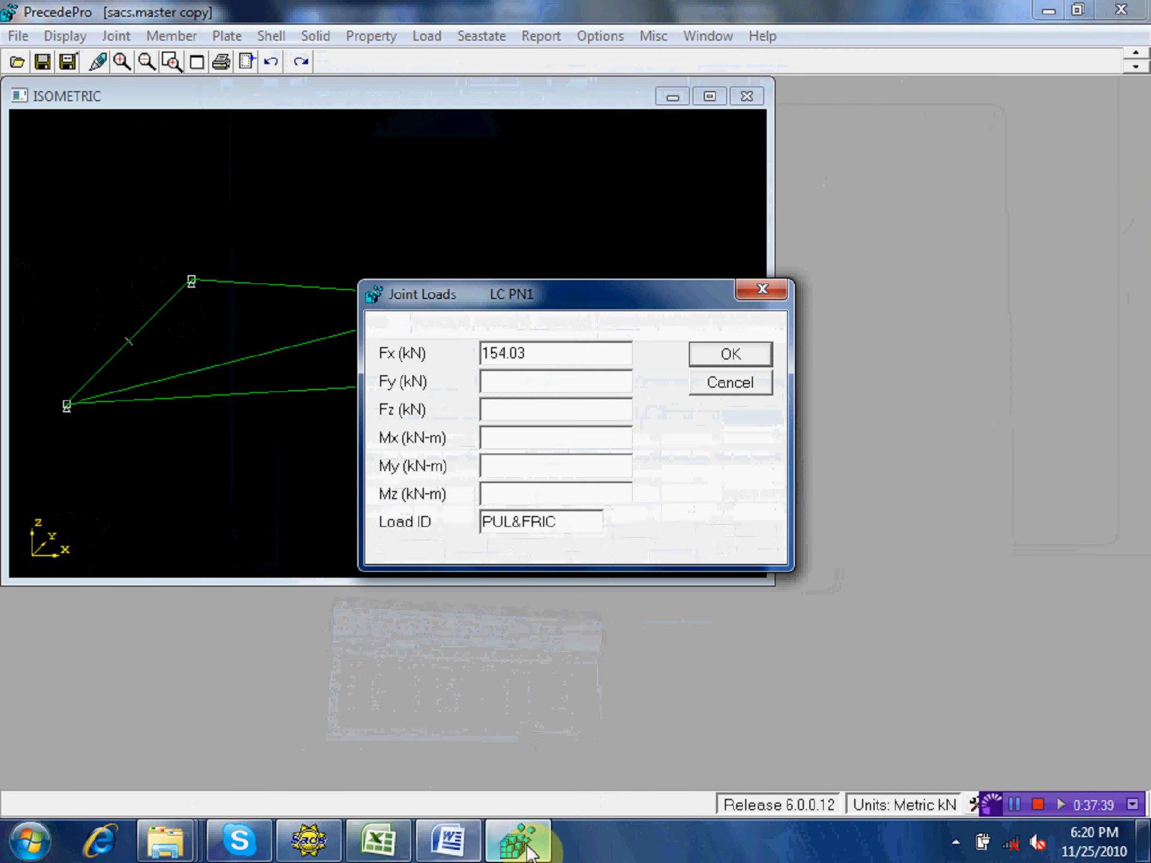
left_click_drag(539, 352, 458, 354)
type("0")
left_click(728, 355)
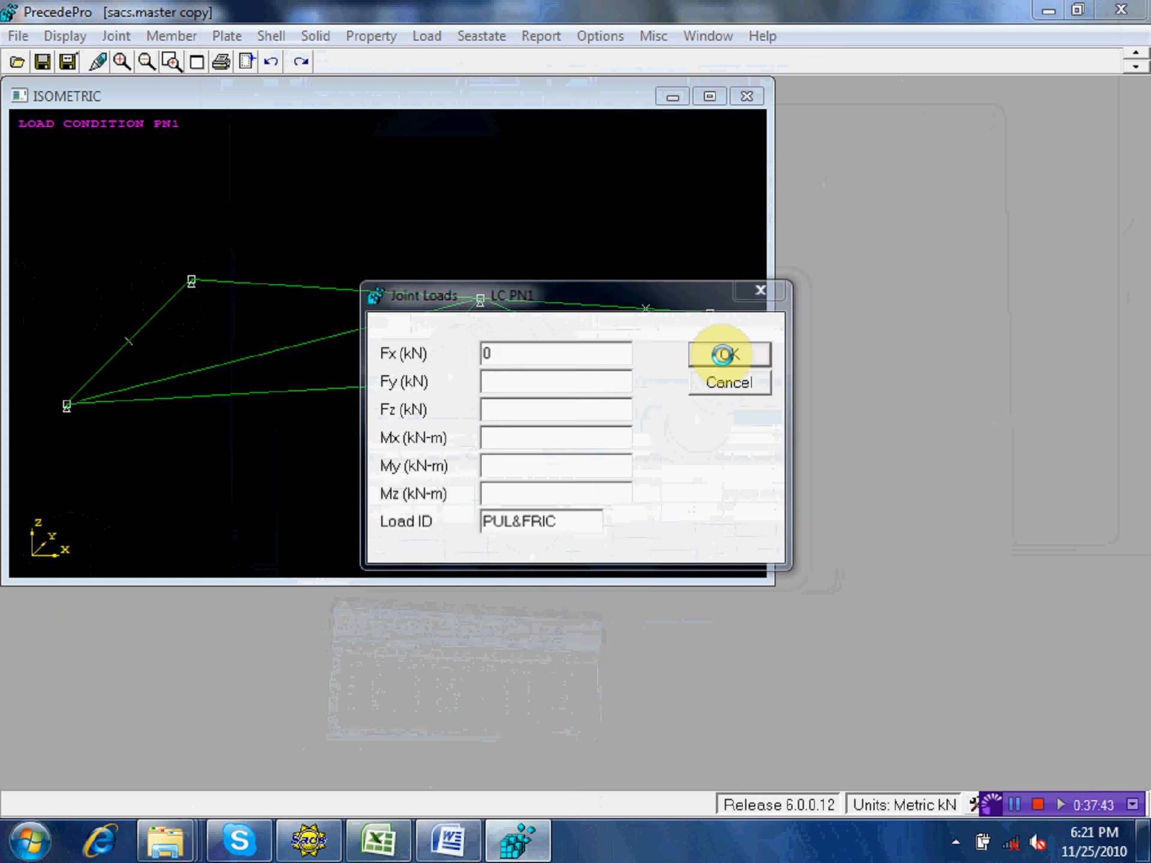
left_click(771, 341)
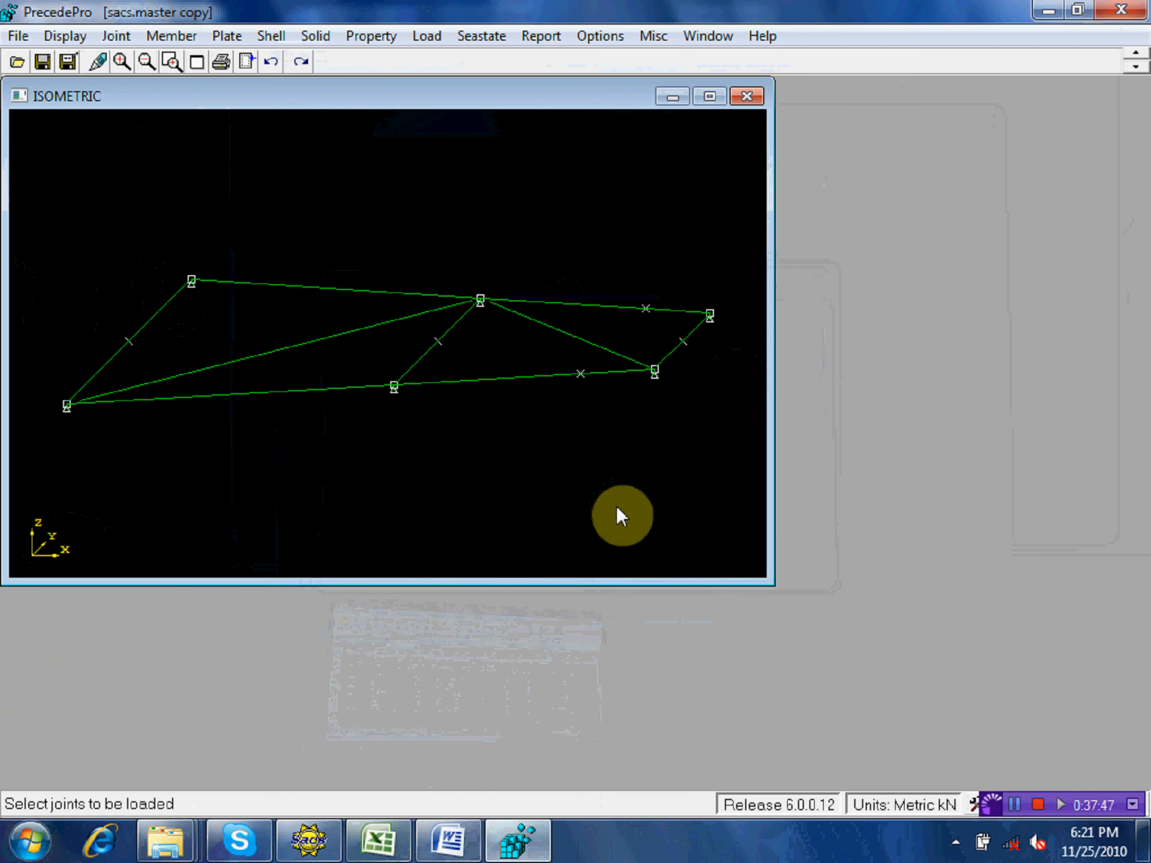
- Add a PN1 joint load at joint S4 with Fx 52.62 kN, from the Excel sheet's Fk column, keeping load ID PUL&FRIC
left_click(656, 383)
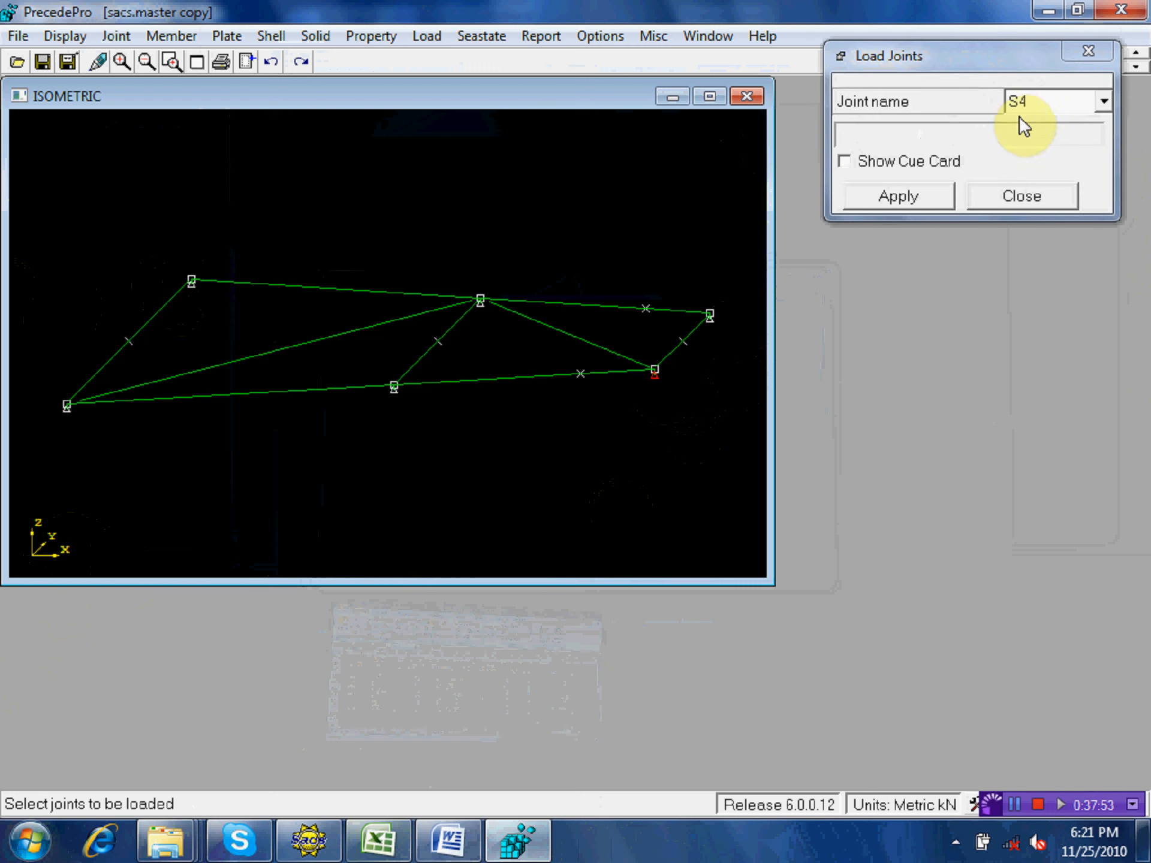
left_click(909, 197)
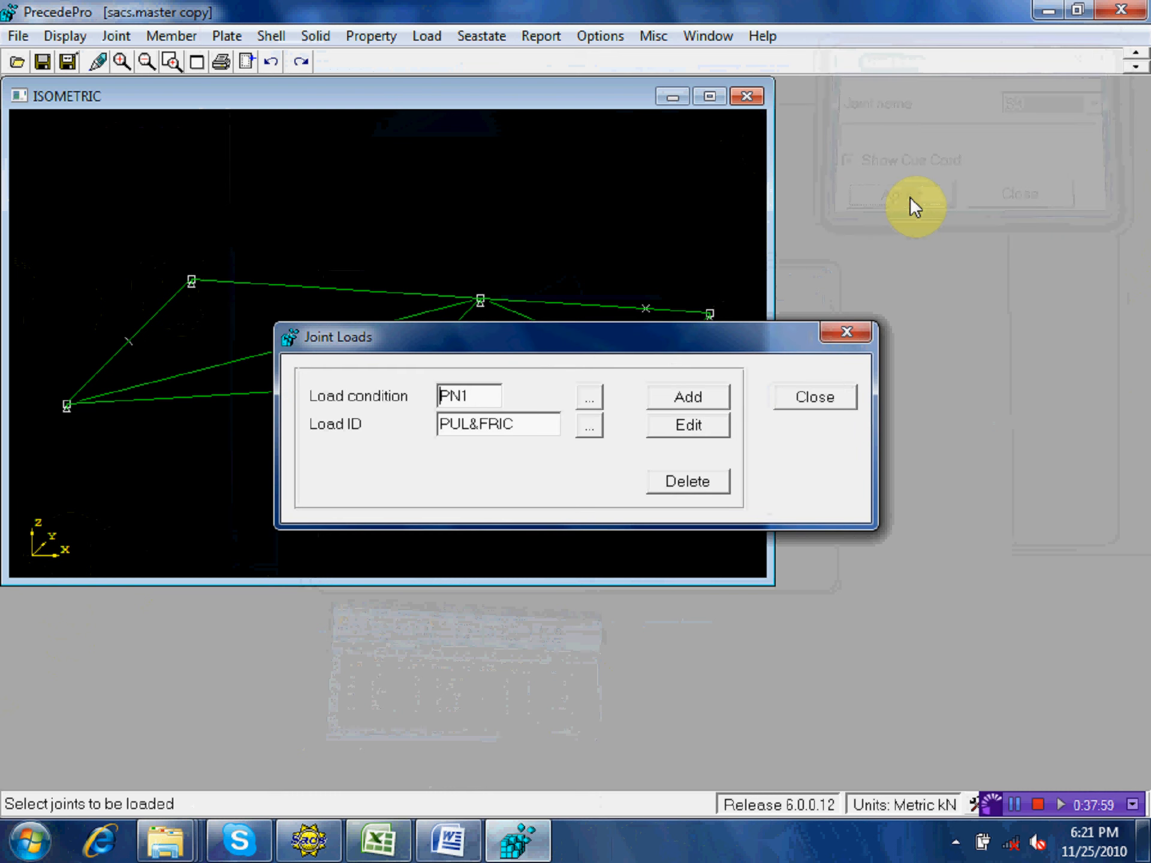
left_click(707, 397)
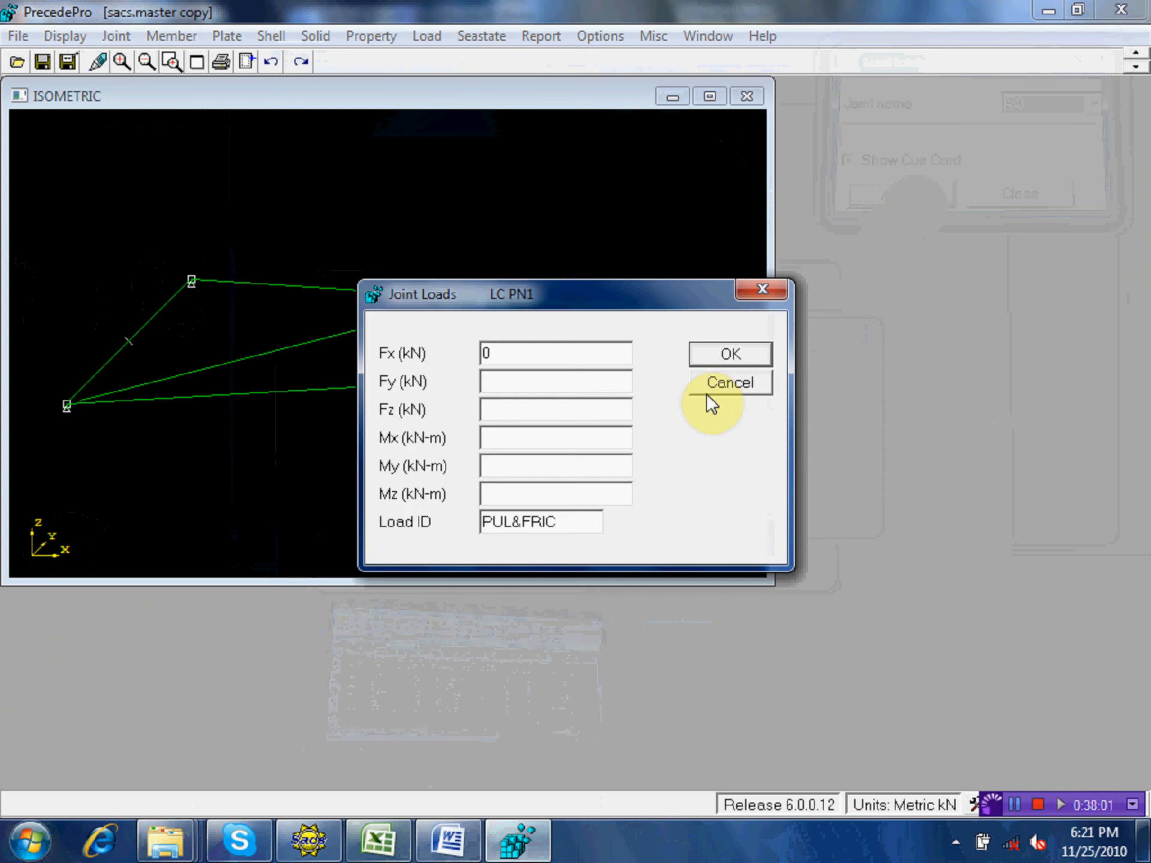
left_click(390, 842)
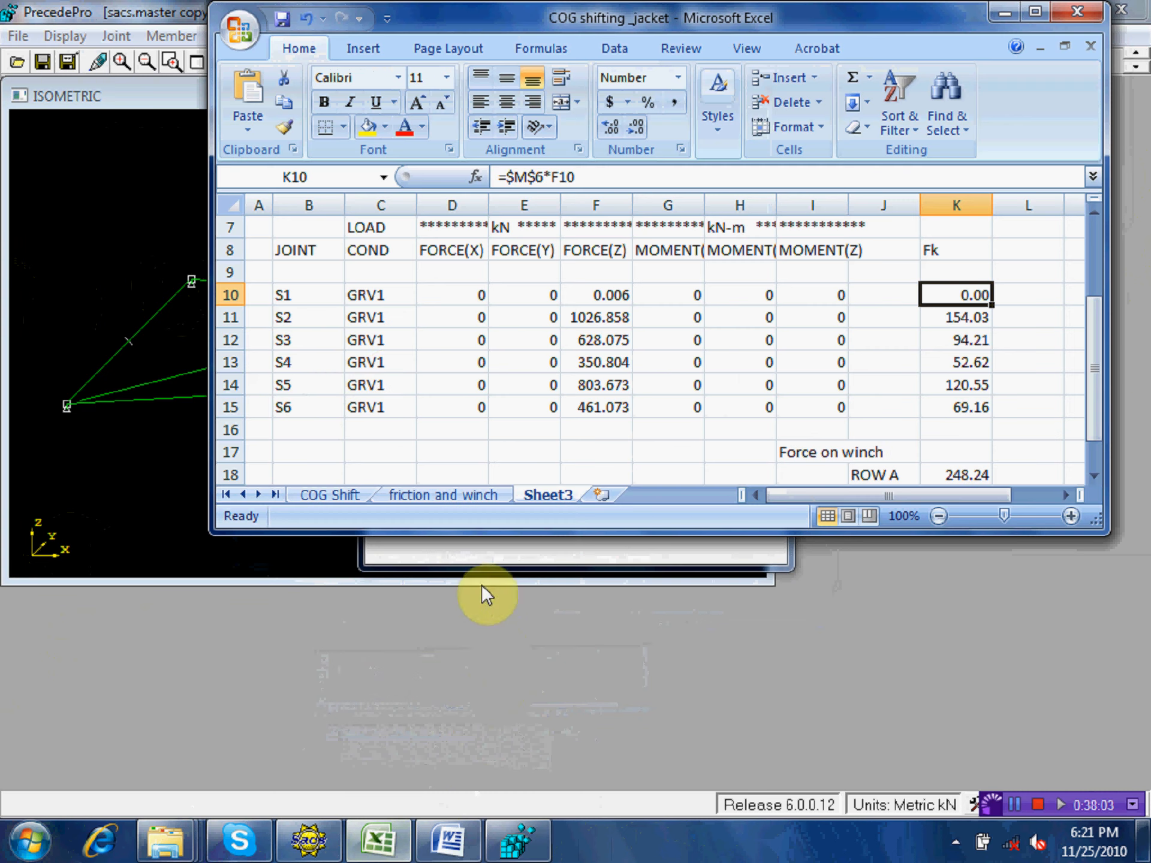
left_click(929, 363)
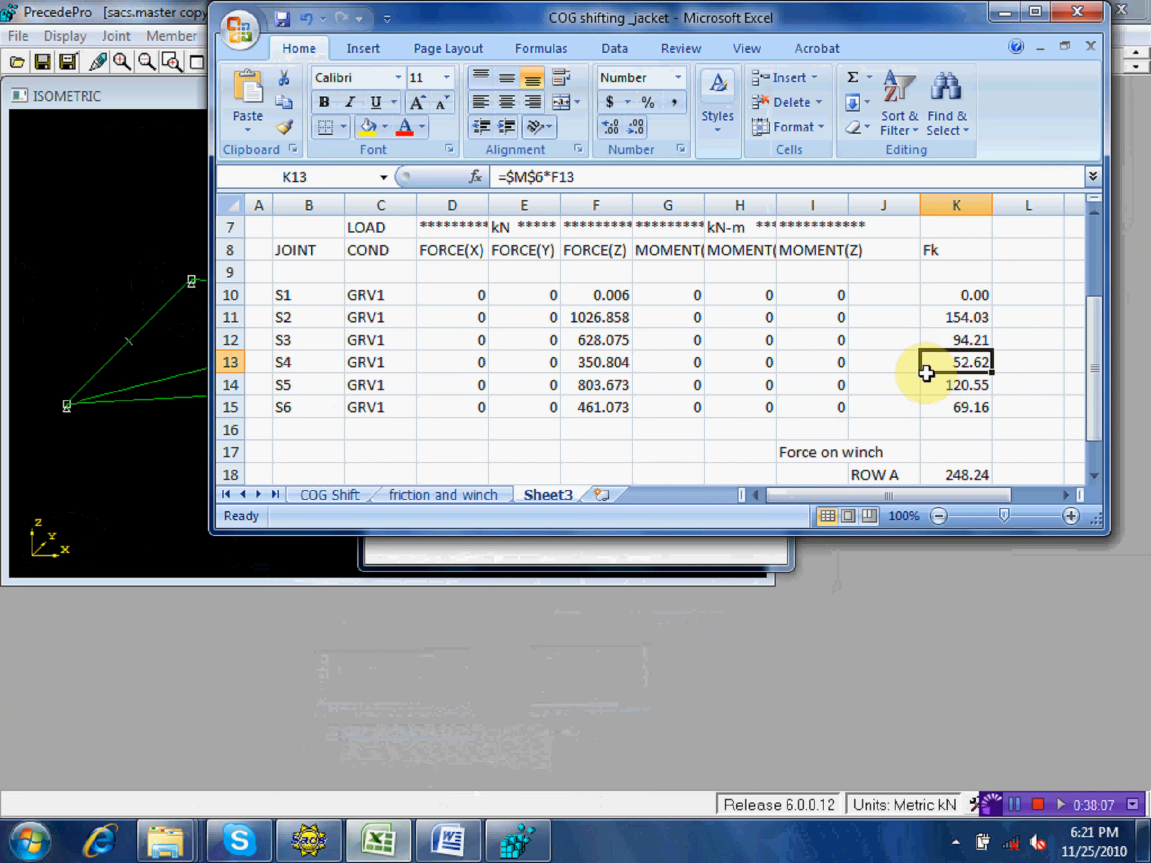
left_click(519, 837)
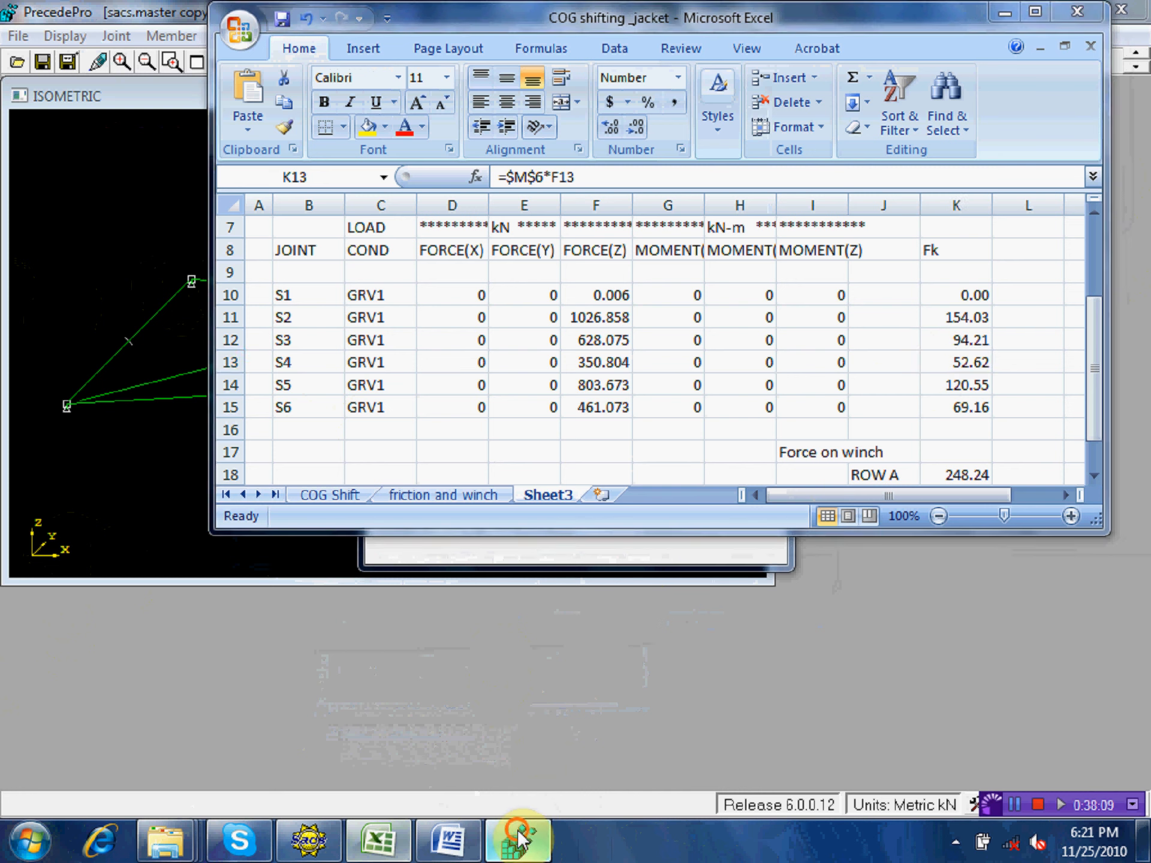
left_click_drag(541, 354, 475, 353)
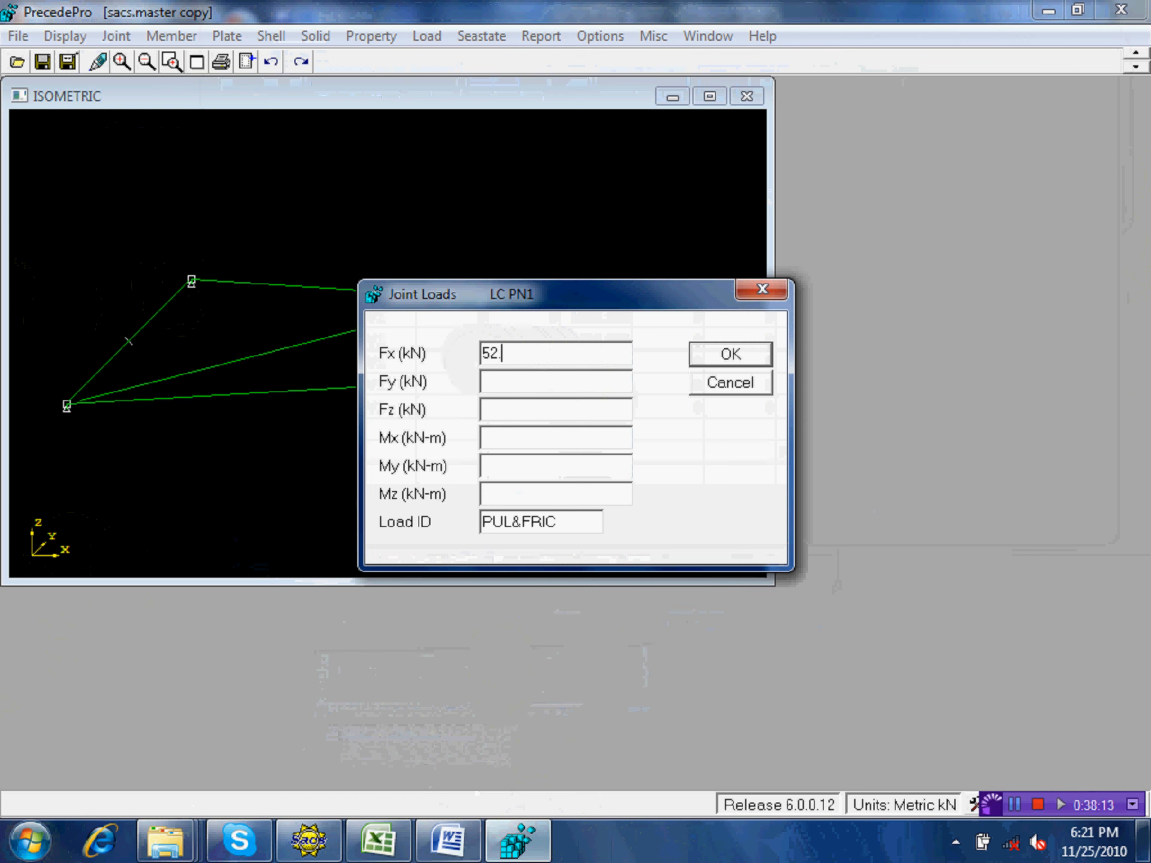
left_click(707, 356)
left_click_drag(605, 292, 645, 527)
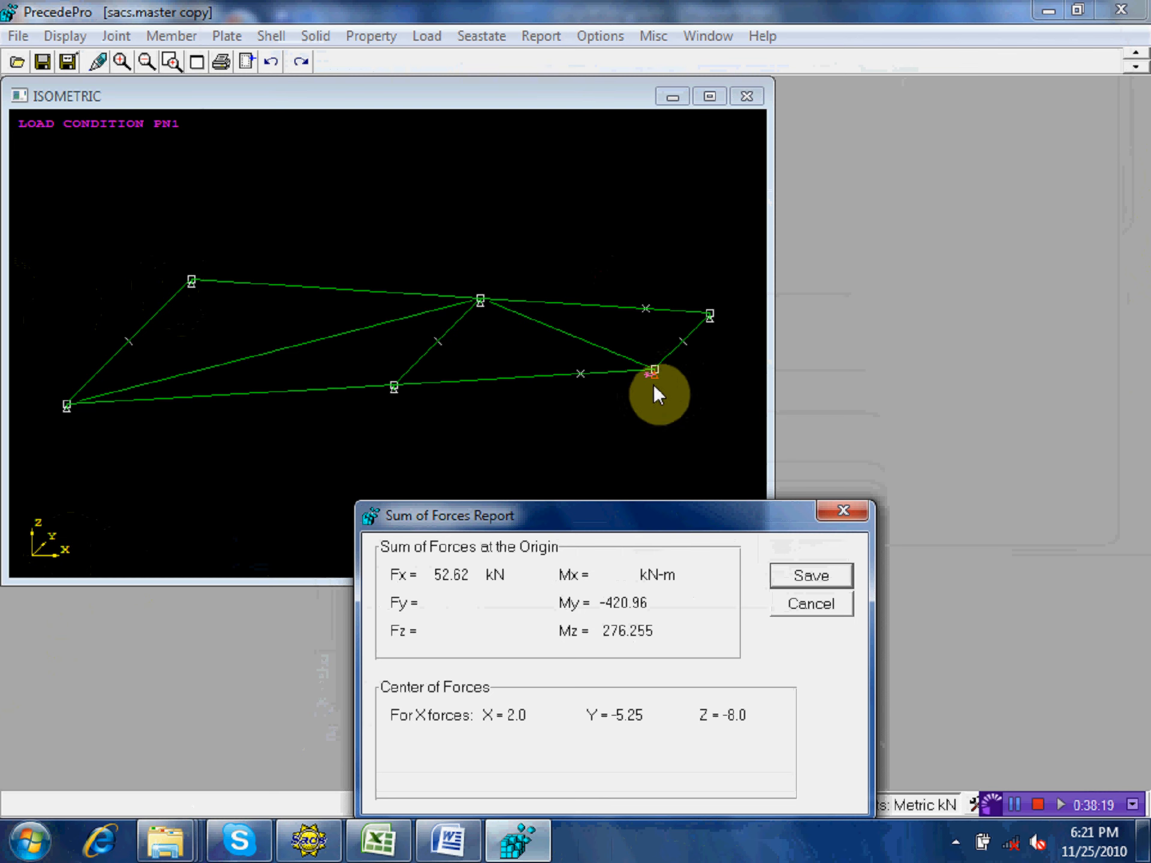
left_click(822, 576)
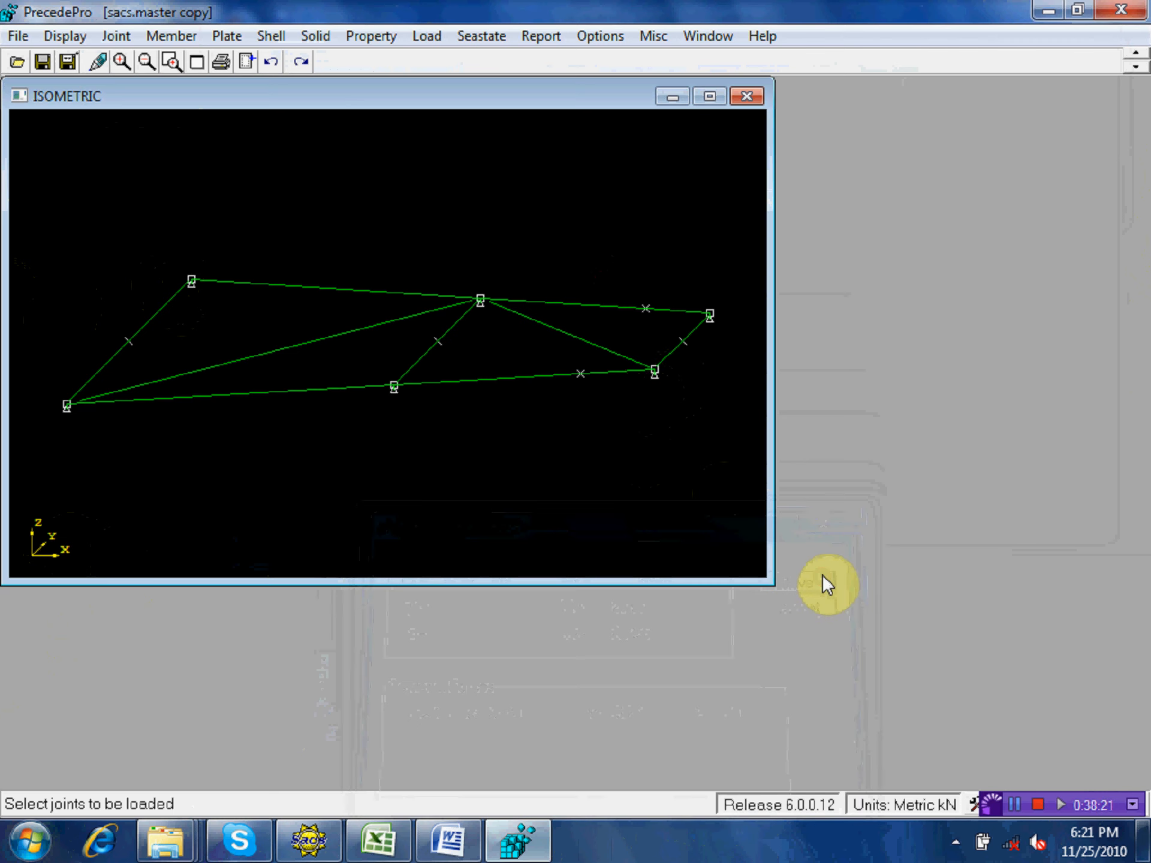
- Add a PN1 joint load at joint S5 with Fx 120.55 kN, from the Excel sheet's Fk column, keeping load ID PUL&FRIC
left_click(397, 391)
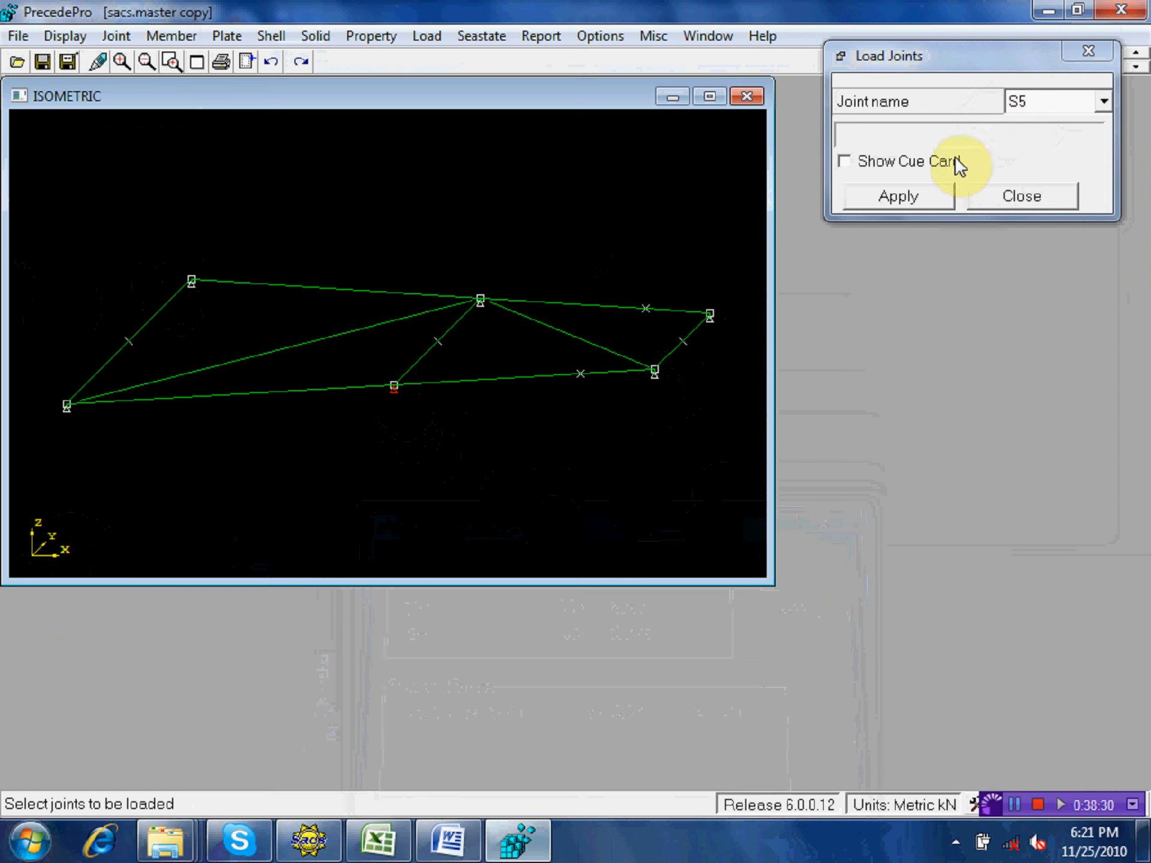
left_click(915, 200)
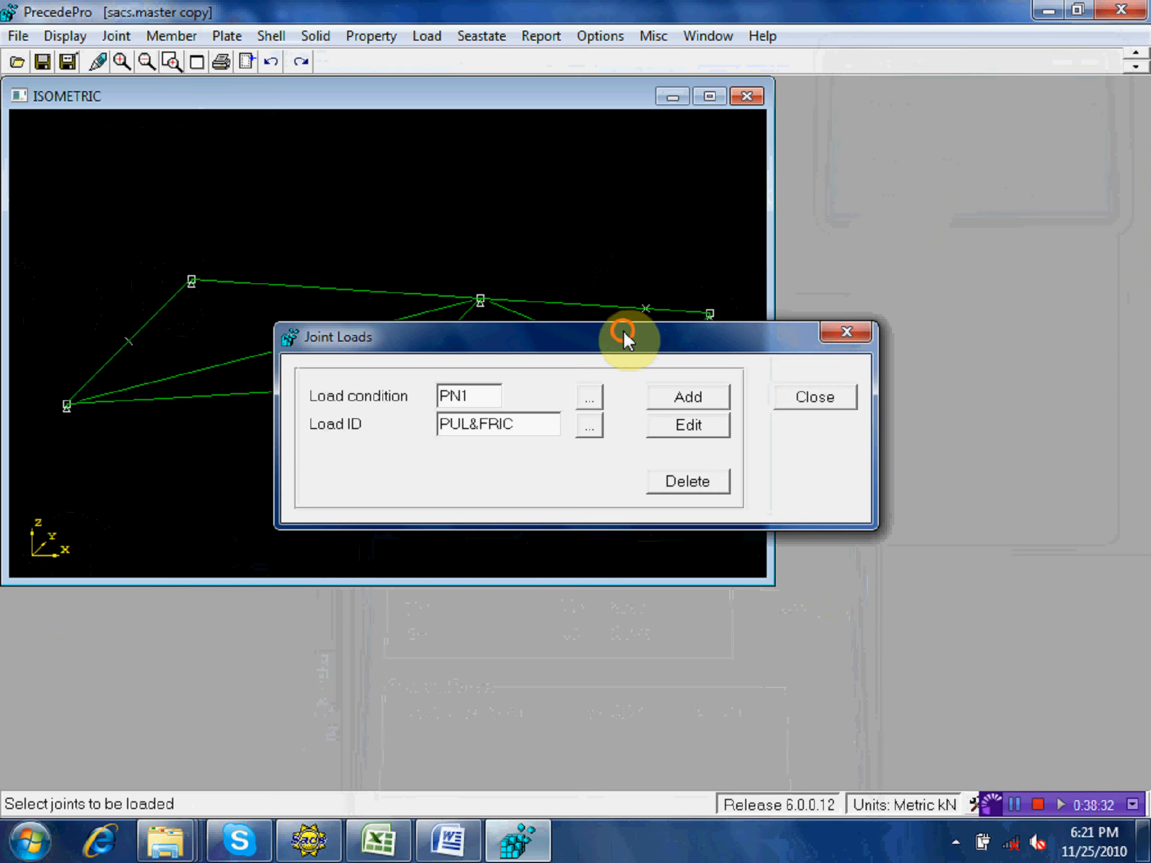
left_click_drag(624, 334, 588, 193)
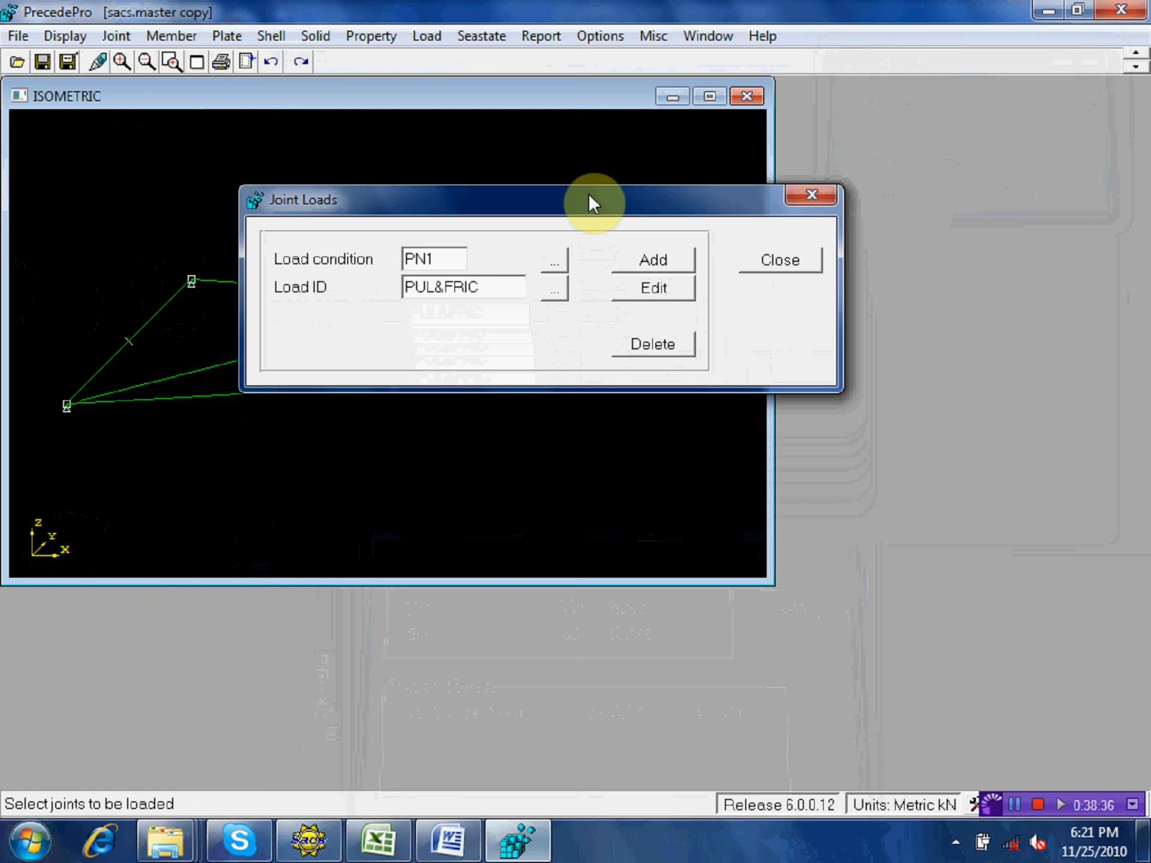
left_click(655, 261)
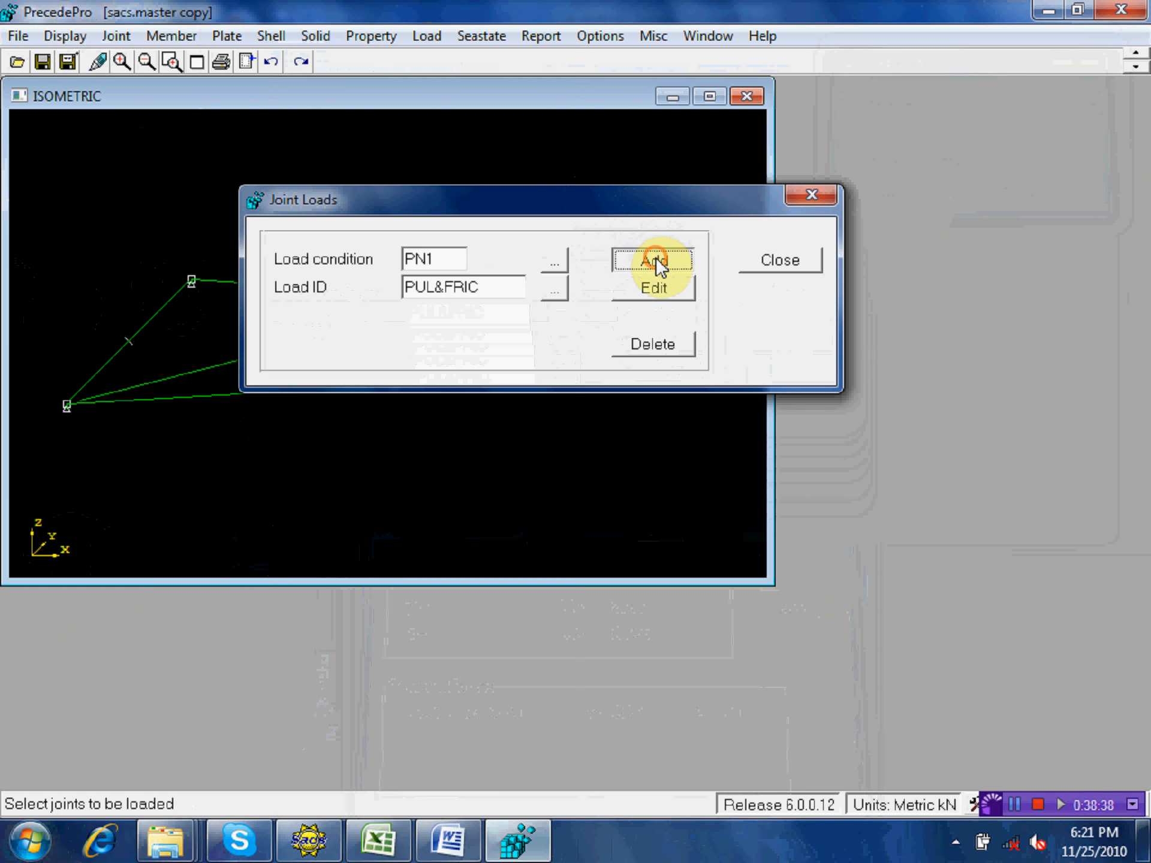
left_click(401, 843)
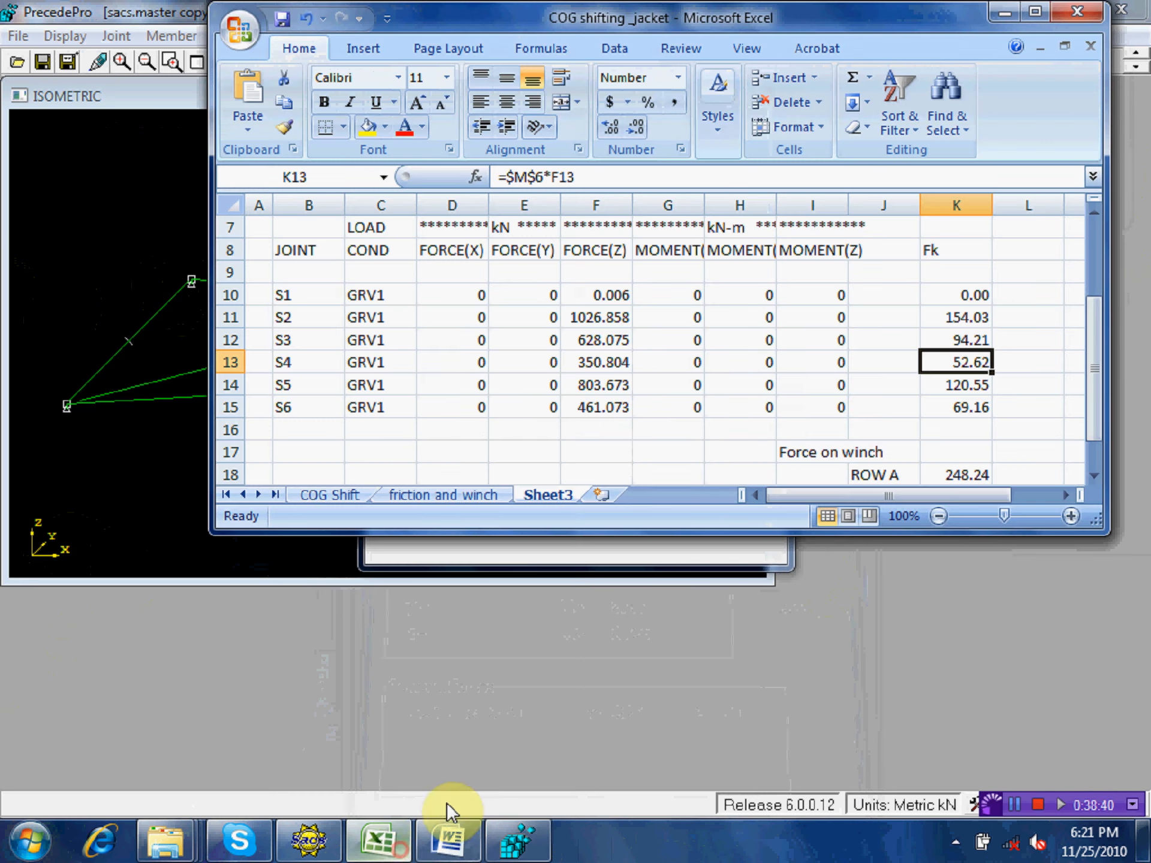
left_click(977, 385)
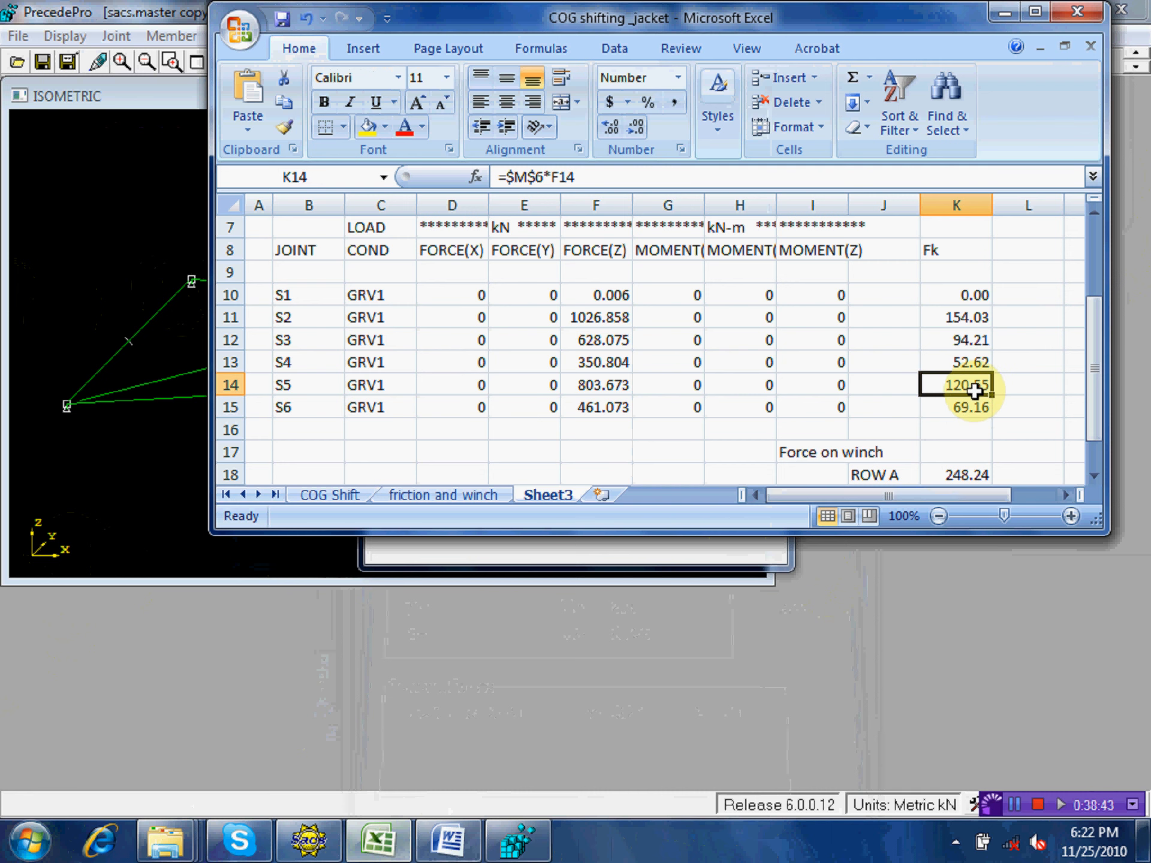
left_click(517, 841)
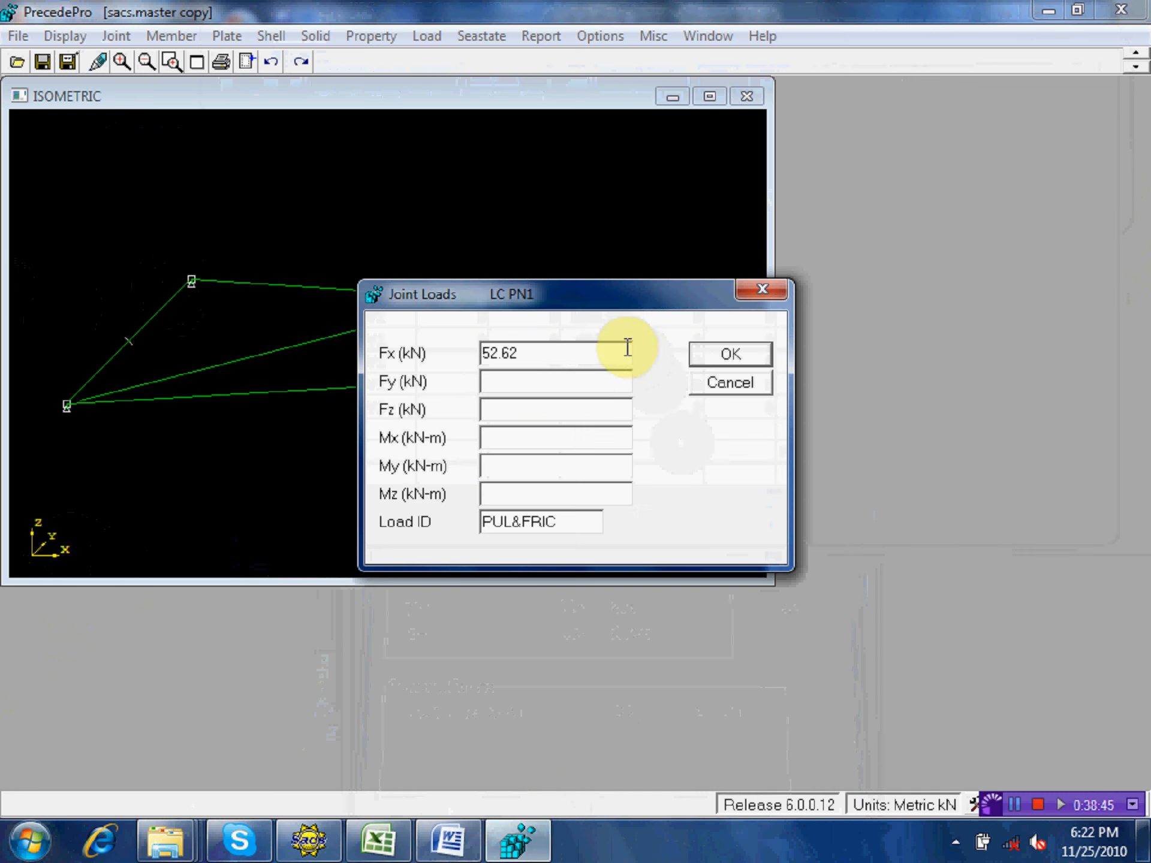
left_click_drag(586, 354, 447, 332)
type("120.55")
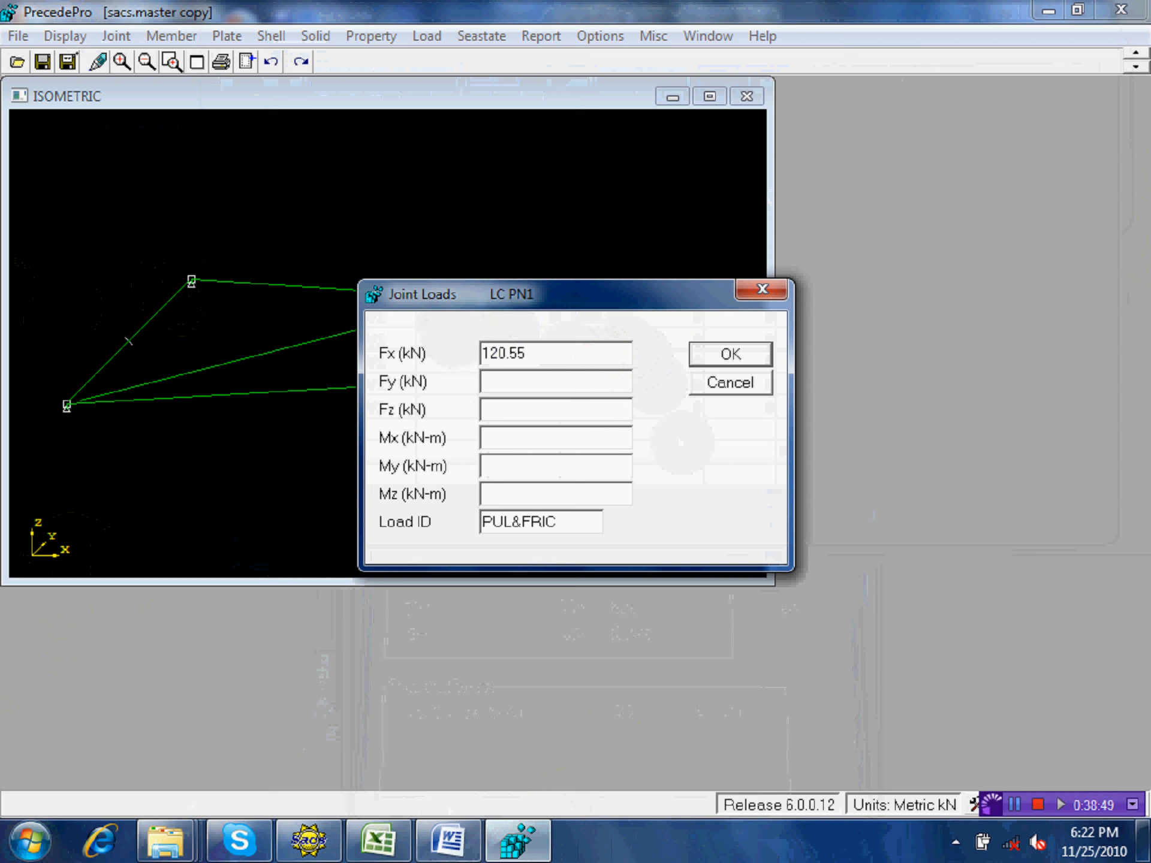
left_click(729, 354)
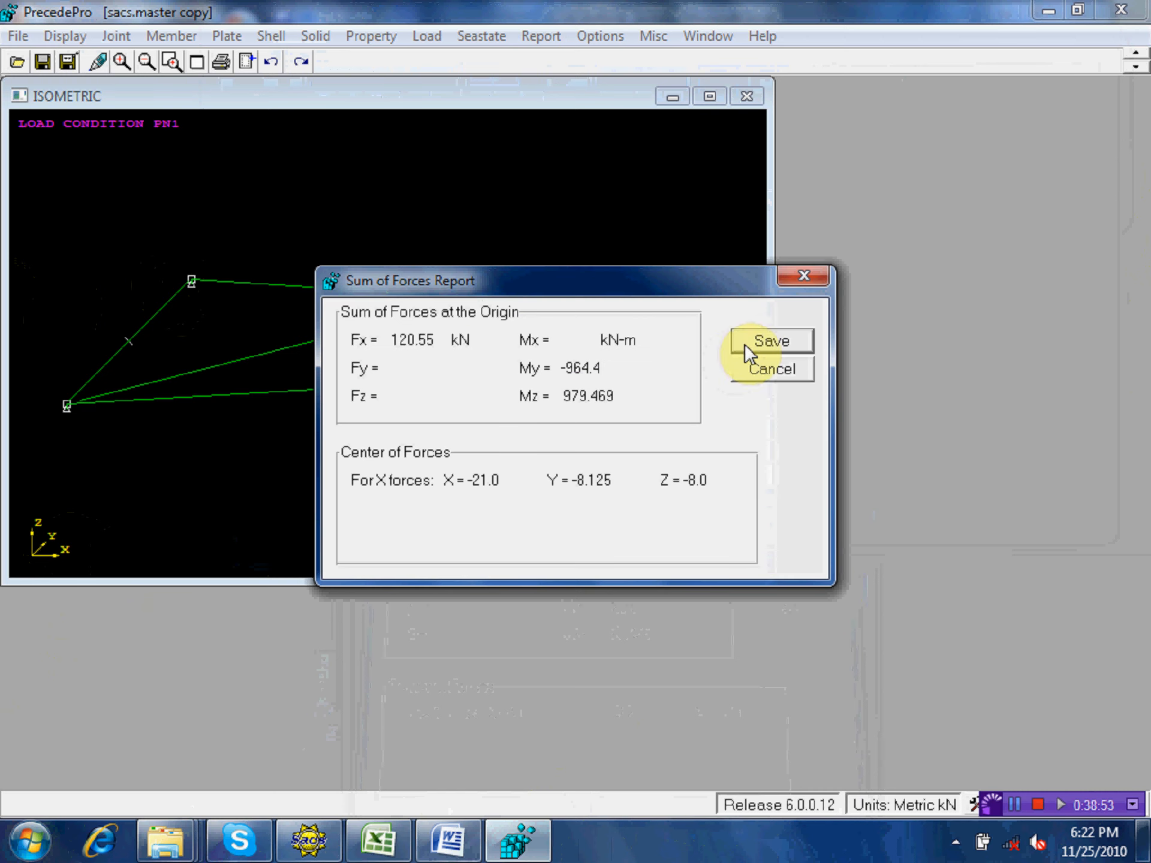
left_click(773, 341)
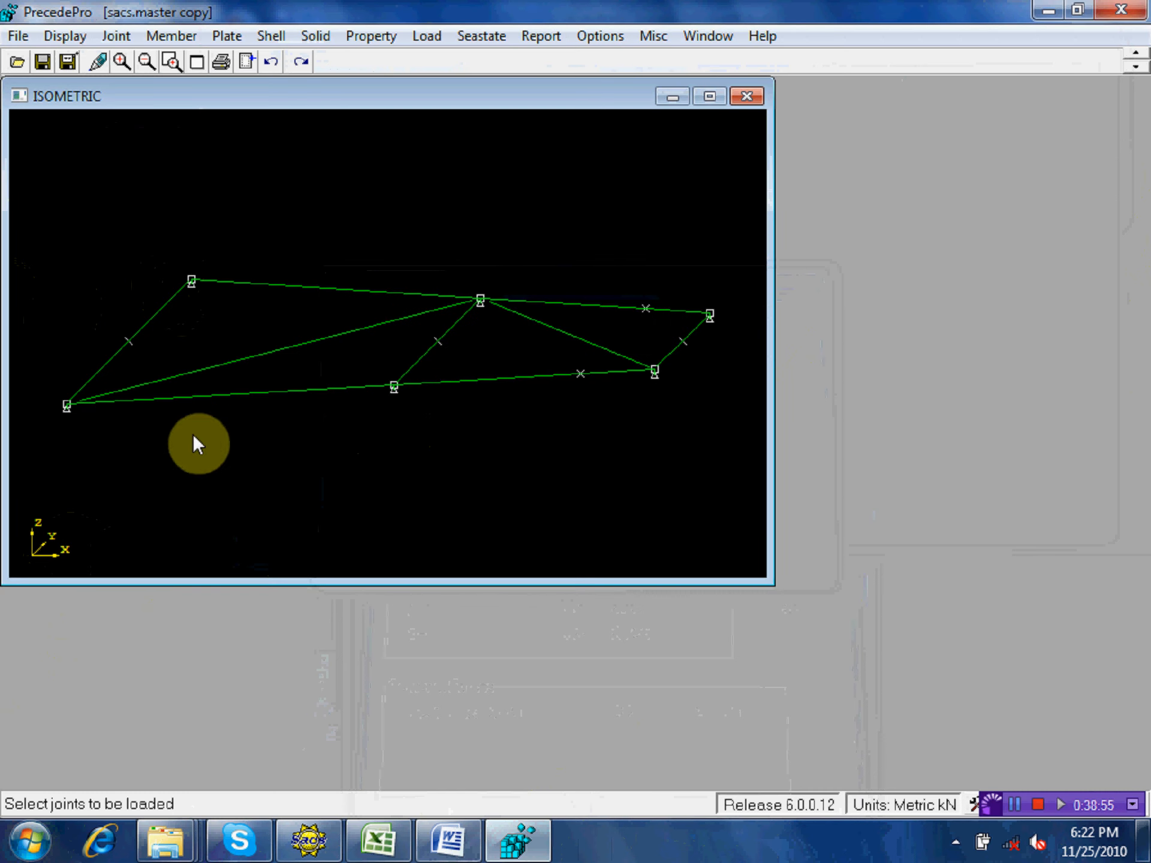
- Add a PUL&FRIC joint load in PN1 at joint S6 with Fx 69.16 kN, from the Excel sheet's Fk column, and save the model
left_click(73, 423)
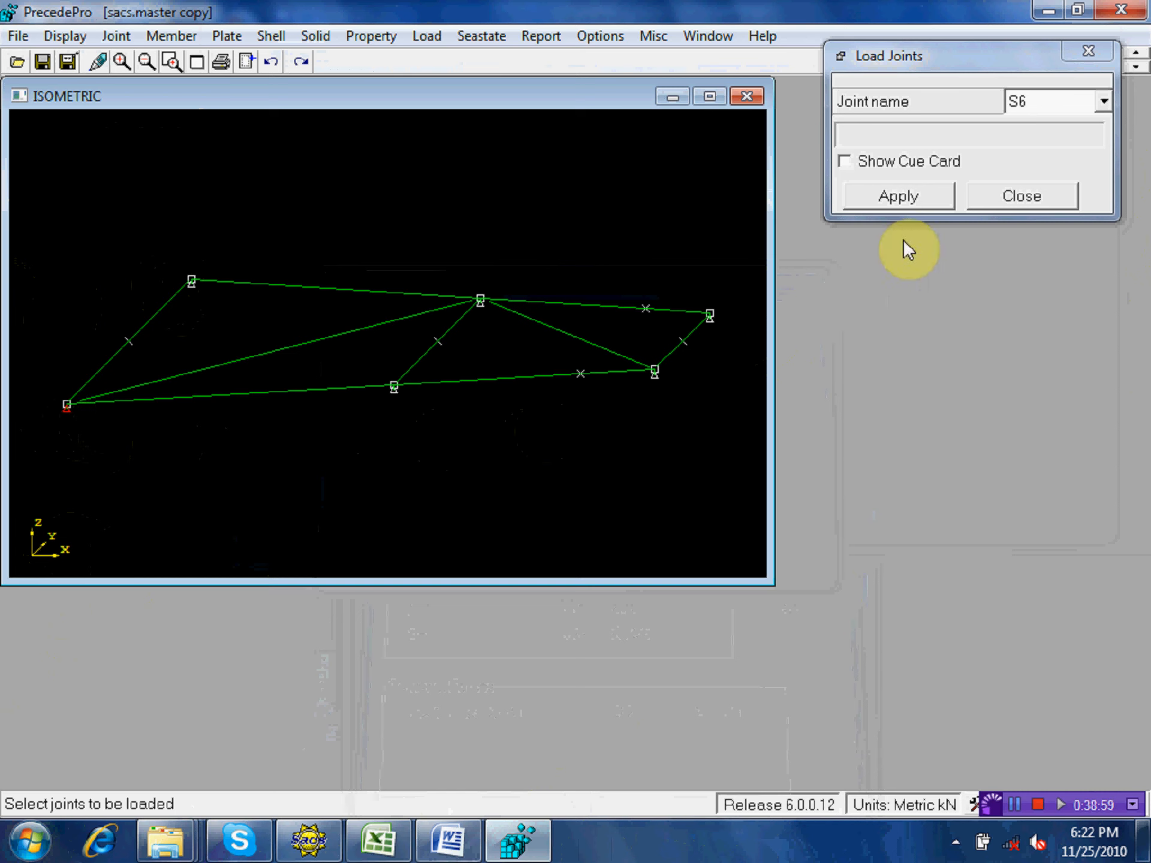
left_click(912, 196)
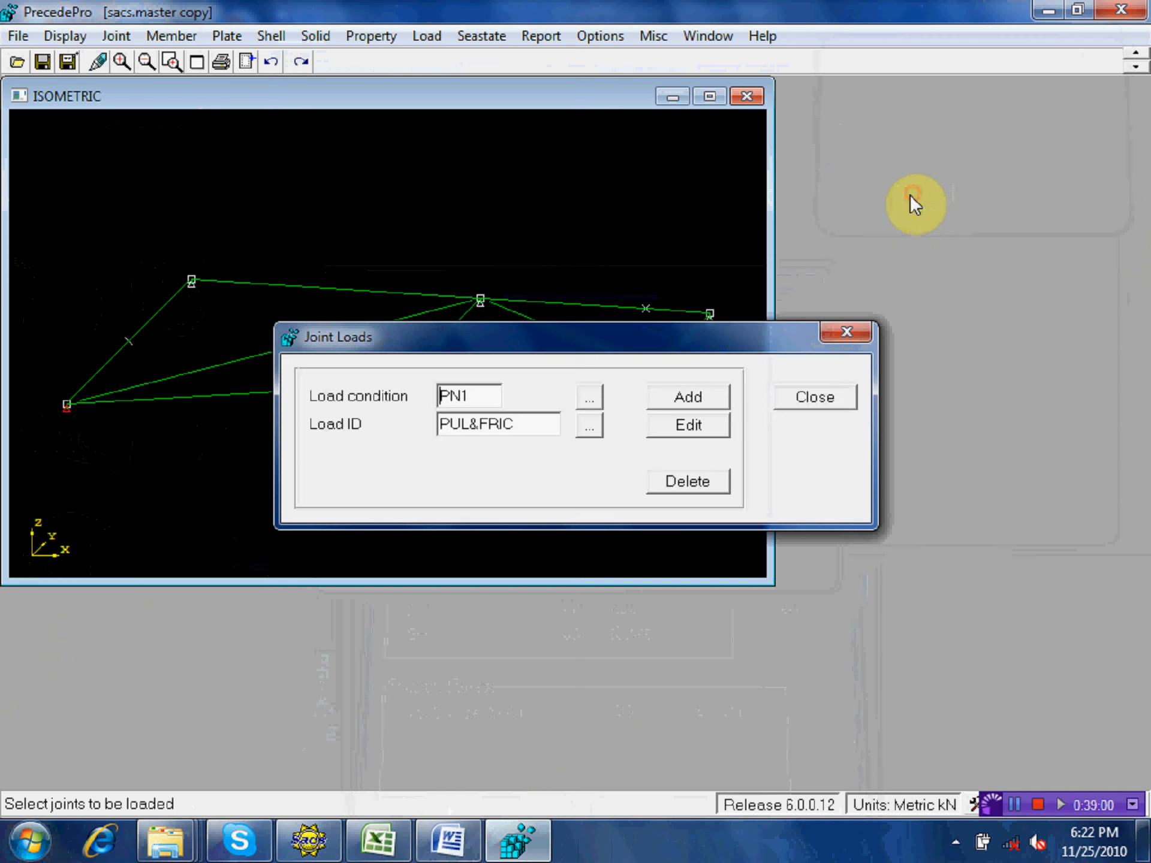
left_click(708, 397)
left_click(380, 836)
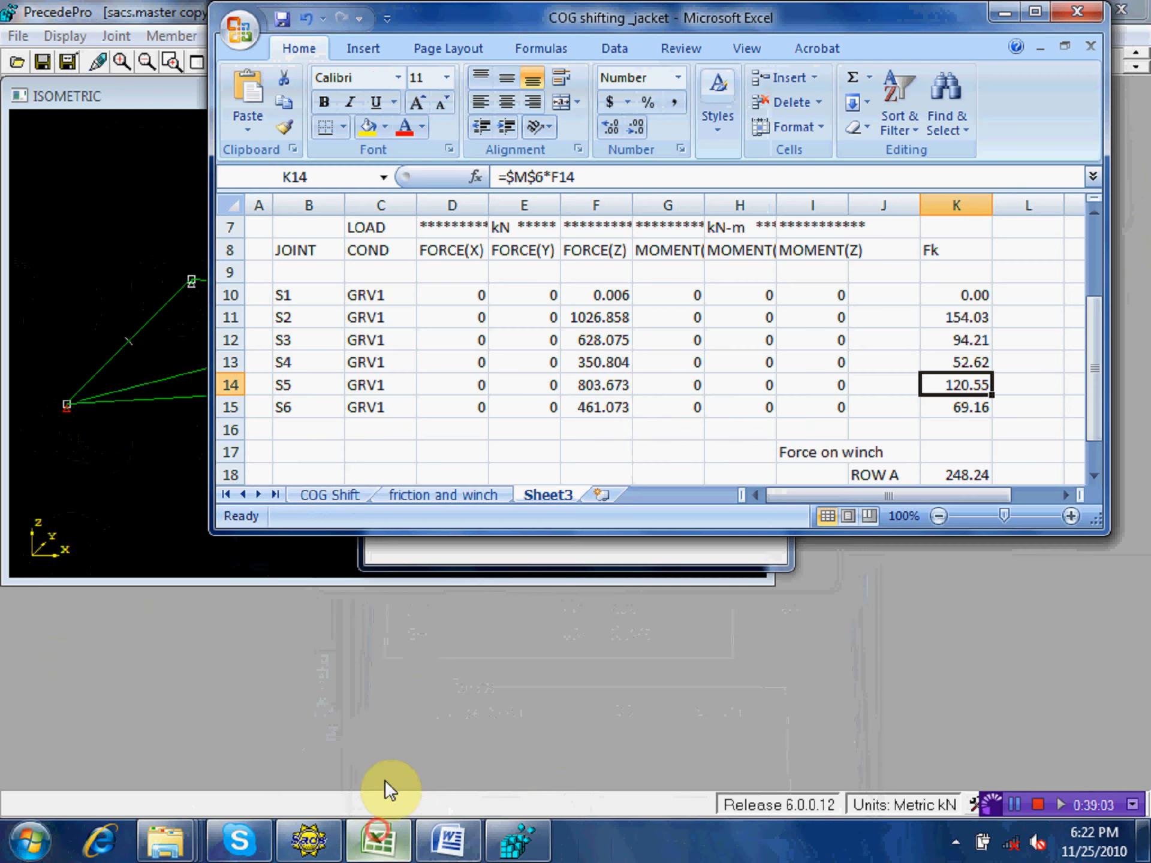
left_click(955, 406)
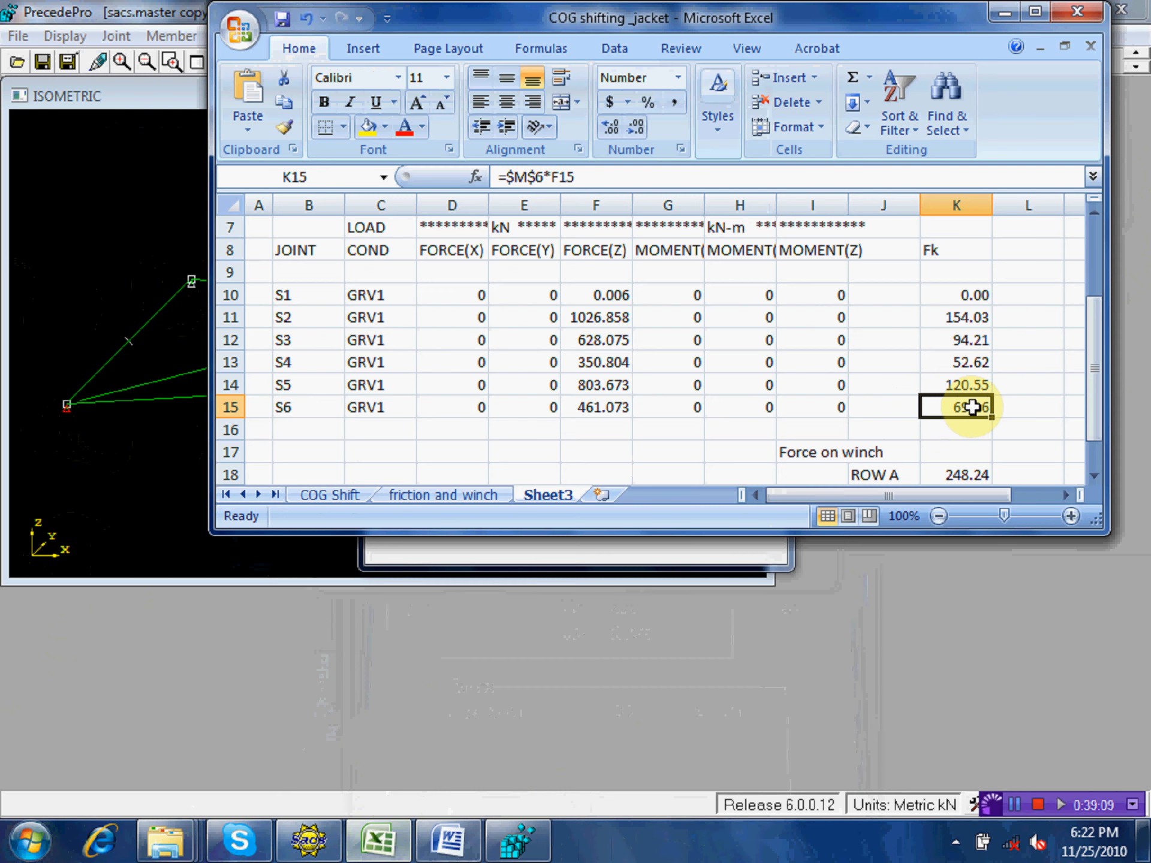
left_click(516, 839)
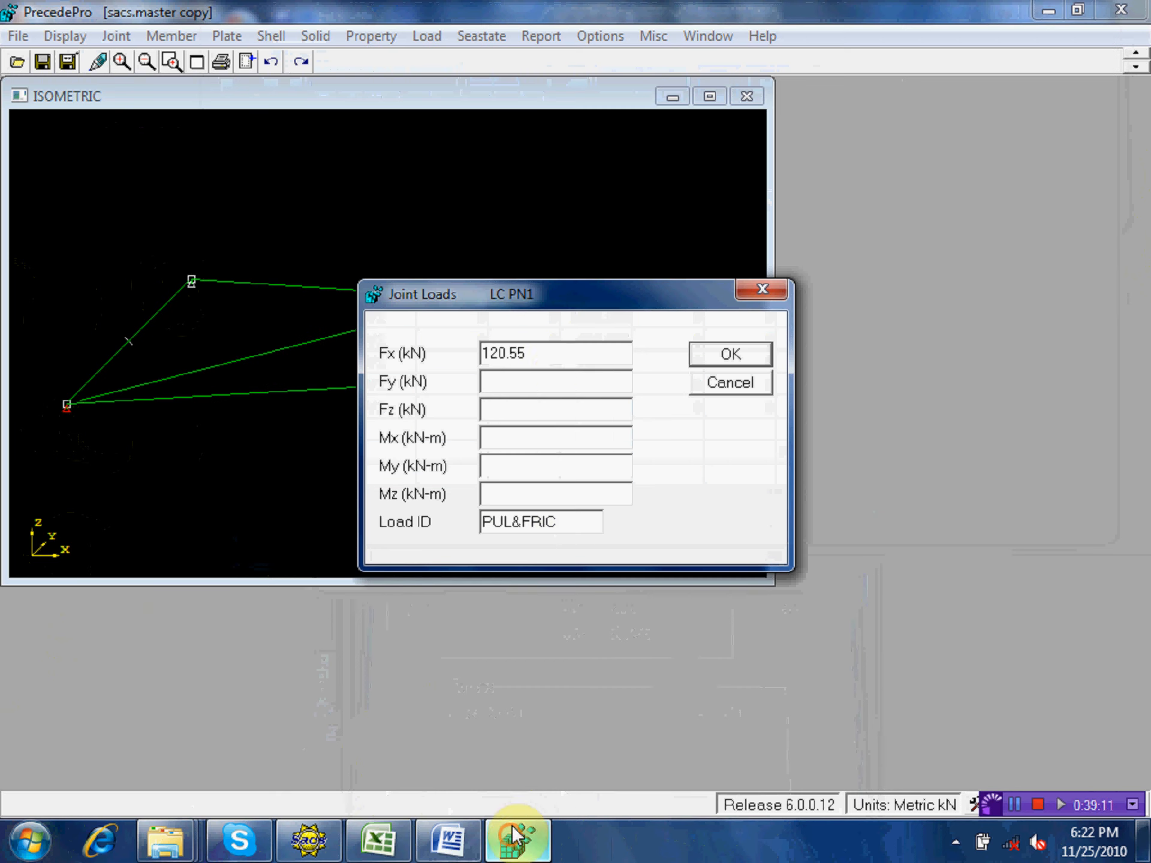
left_click_drag(553, 355, 464, 359)
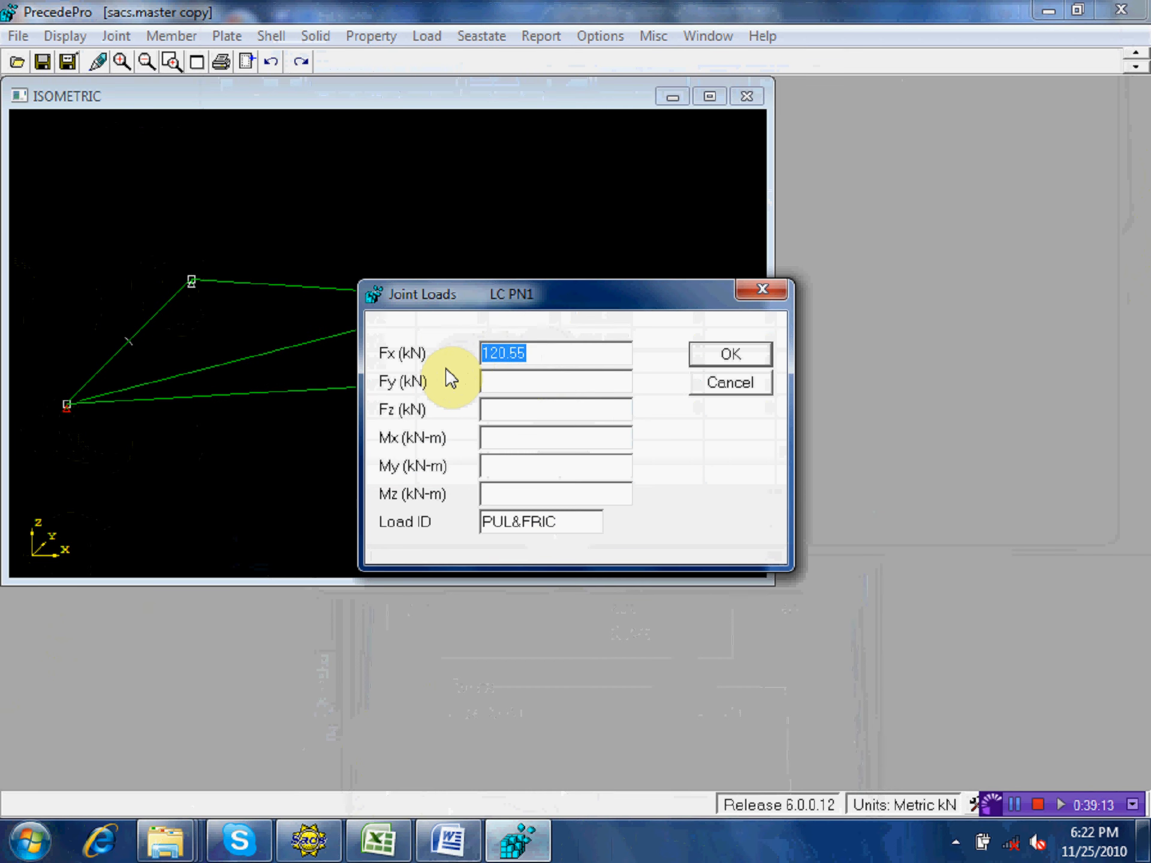
type("69.16")
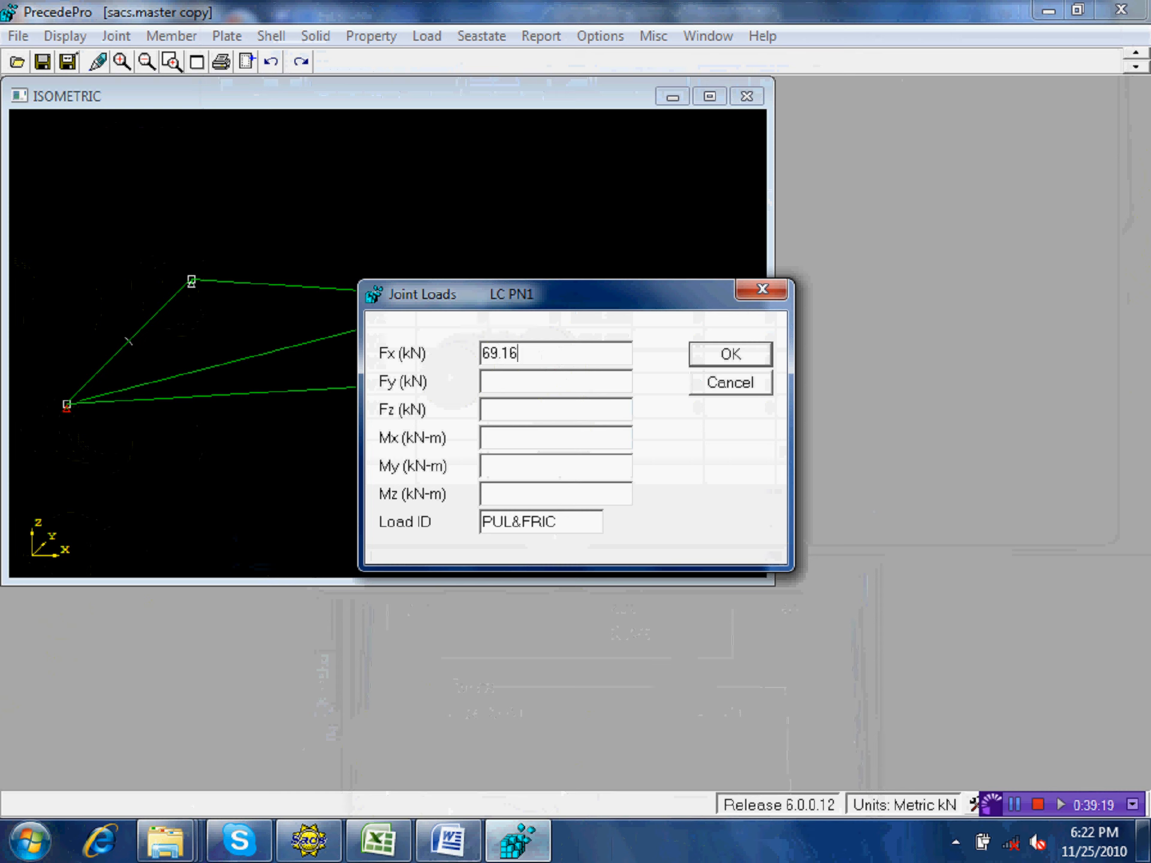
left_click(730, 356)
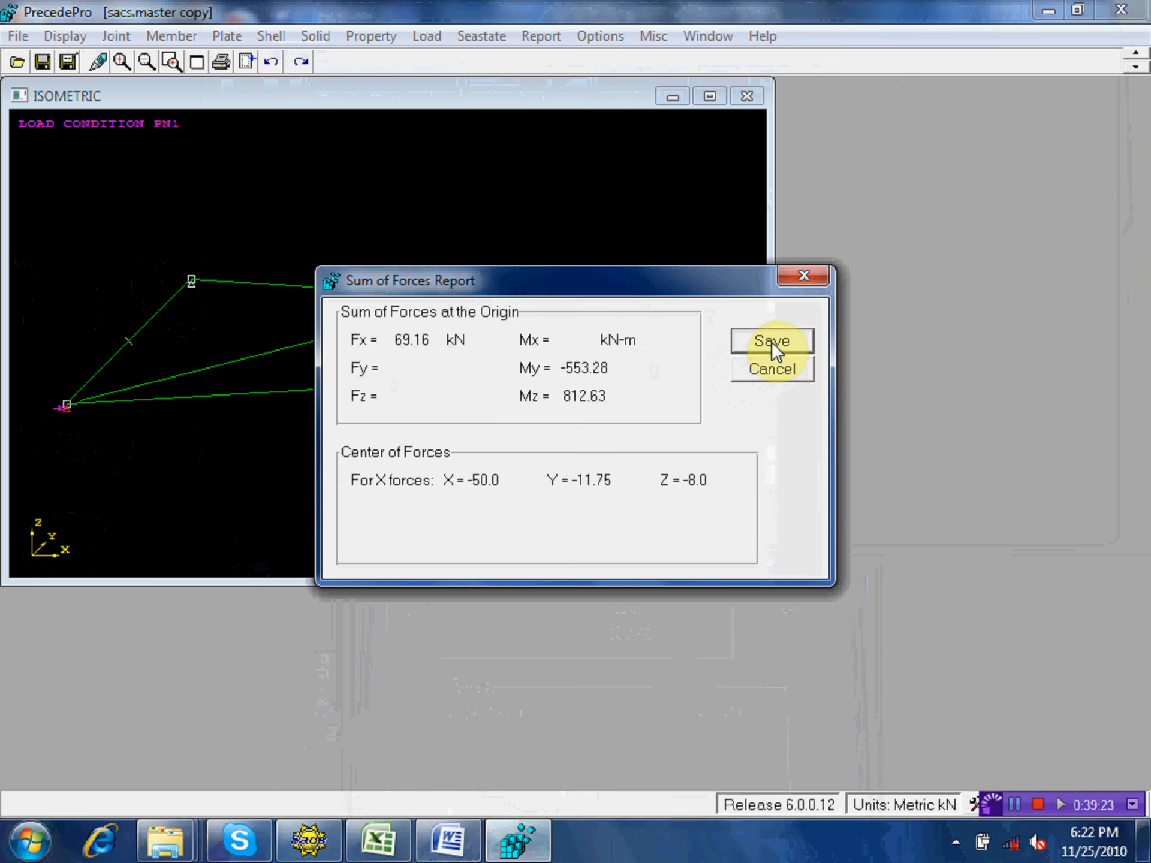
left_click(773, 347)
left_click(44, 63)
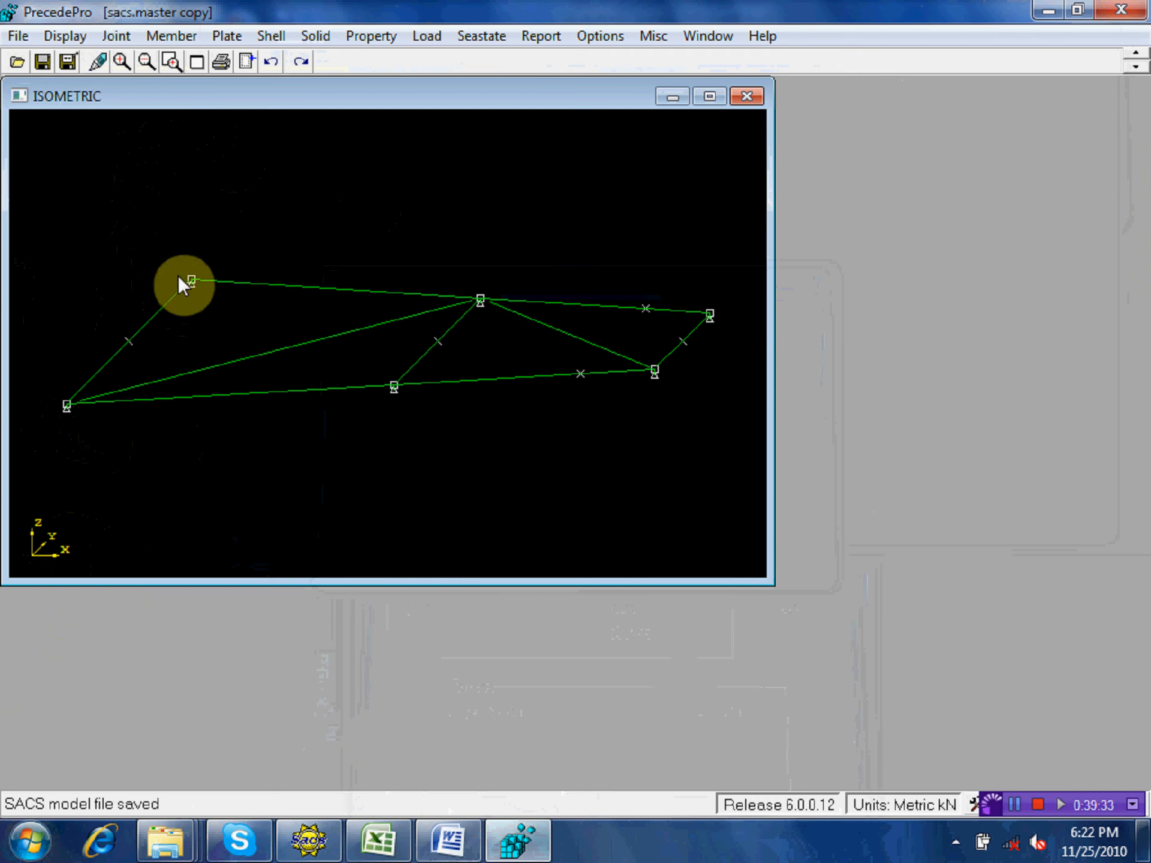
- Start a concentrated member load on S3-101L in load condition PN1, keeping load ID PUL&FRIC
left_click(173, 61)
left_click(220, 448)
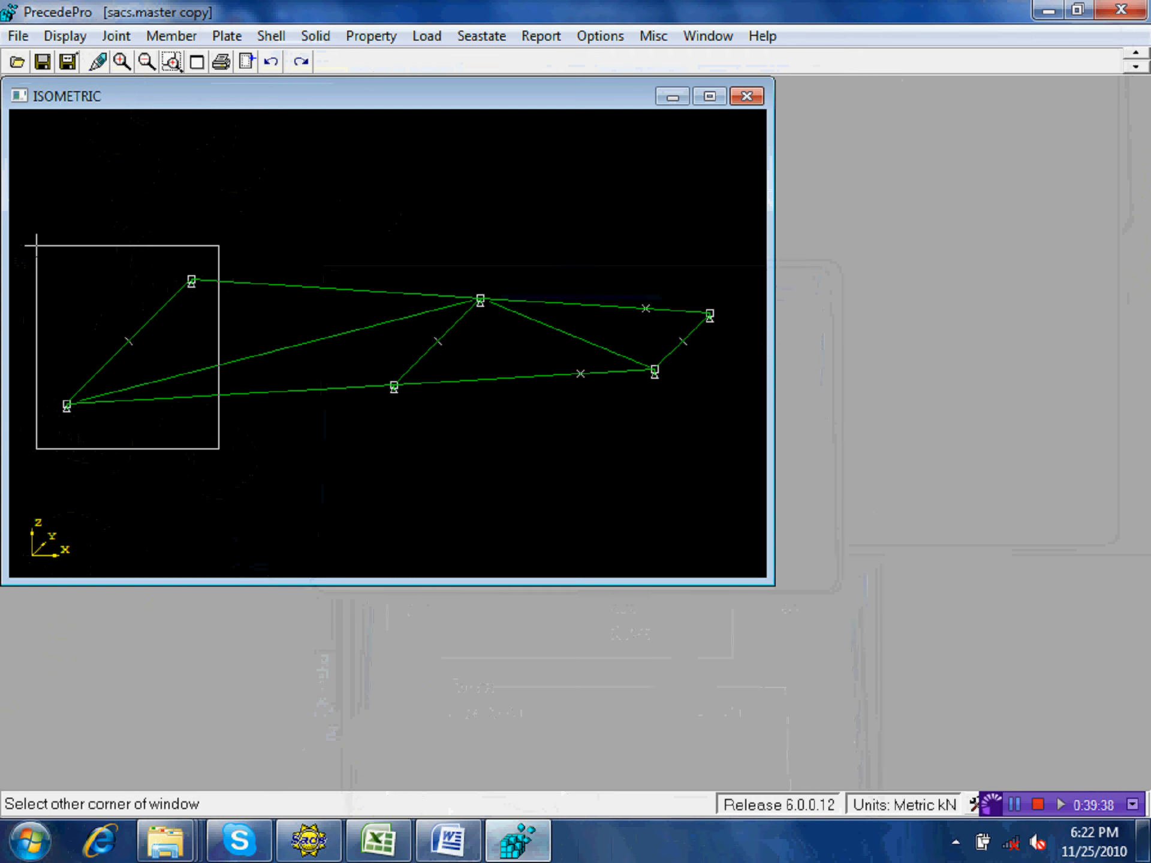
left_click(33, 242)
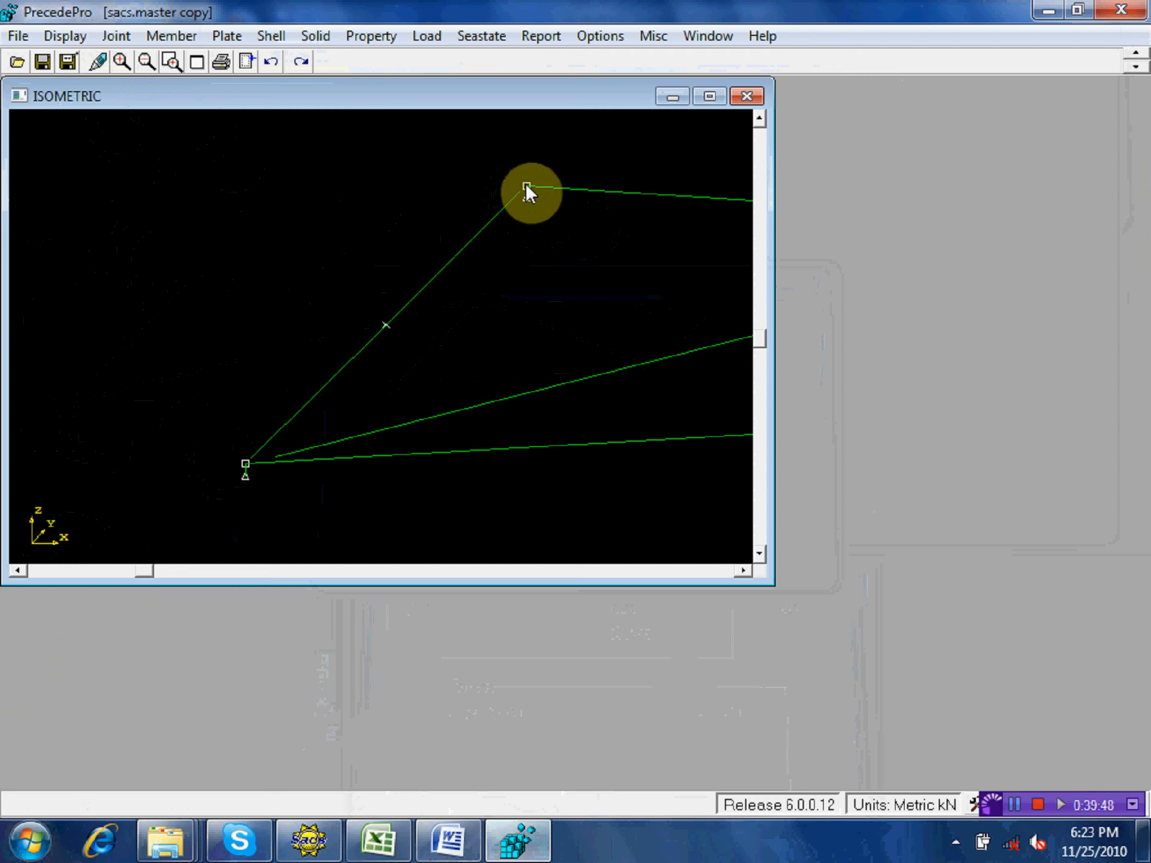
left_click(527, 187)
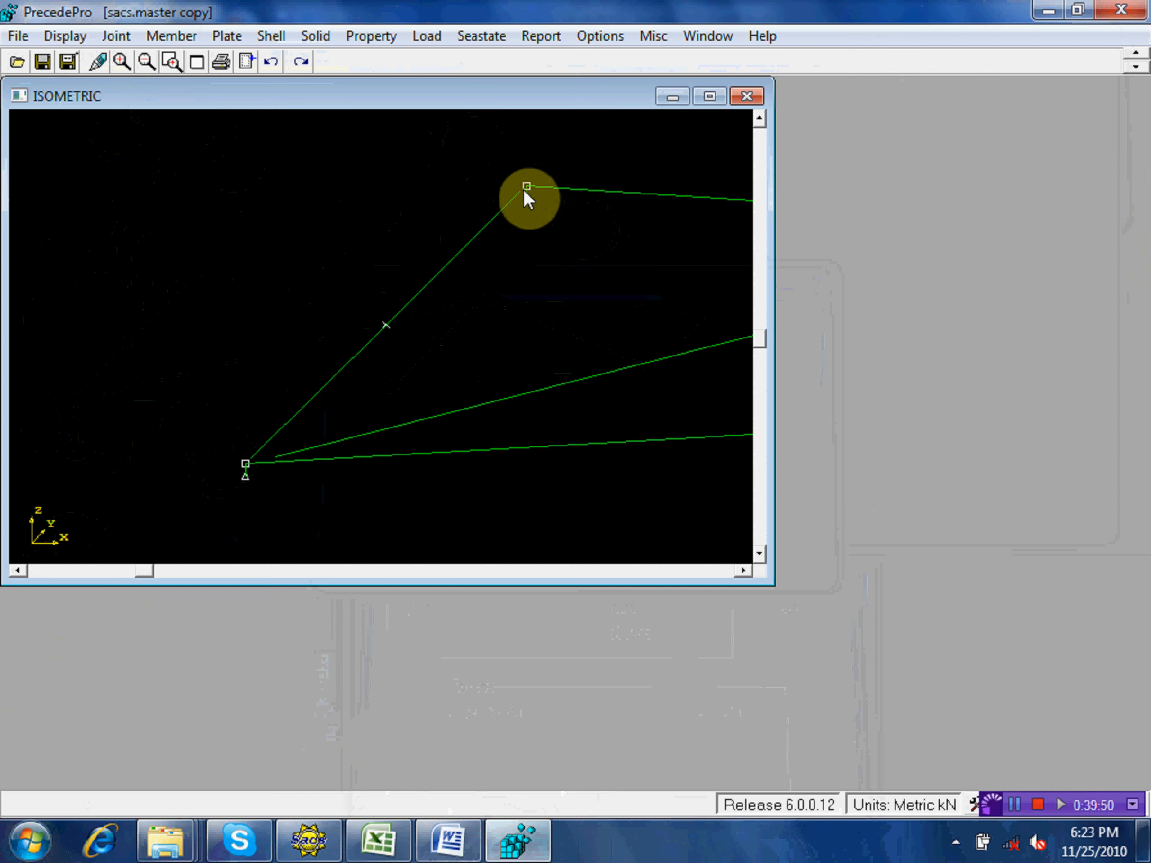
left_click(522, 192)
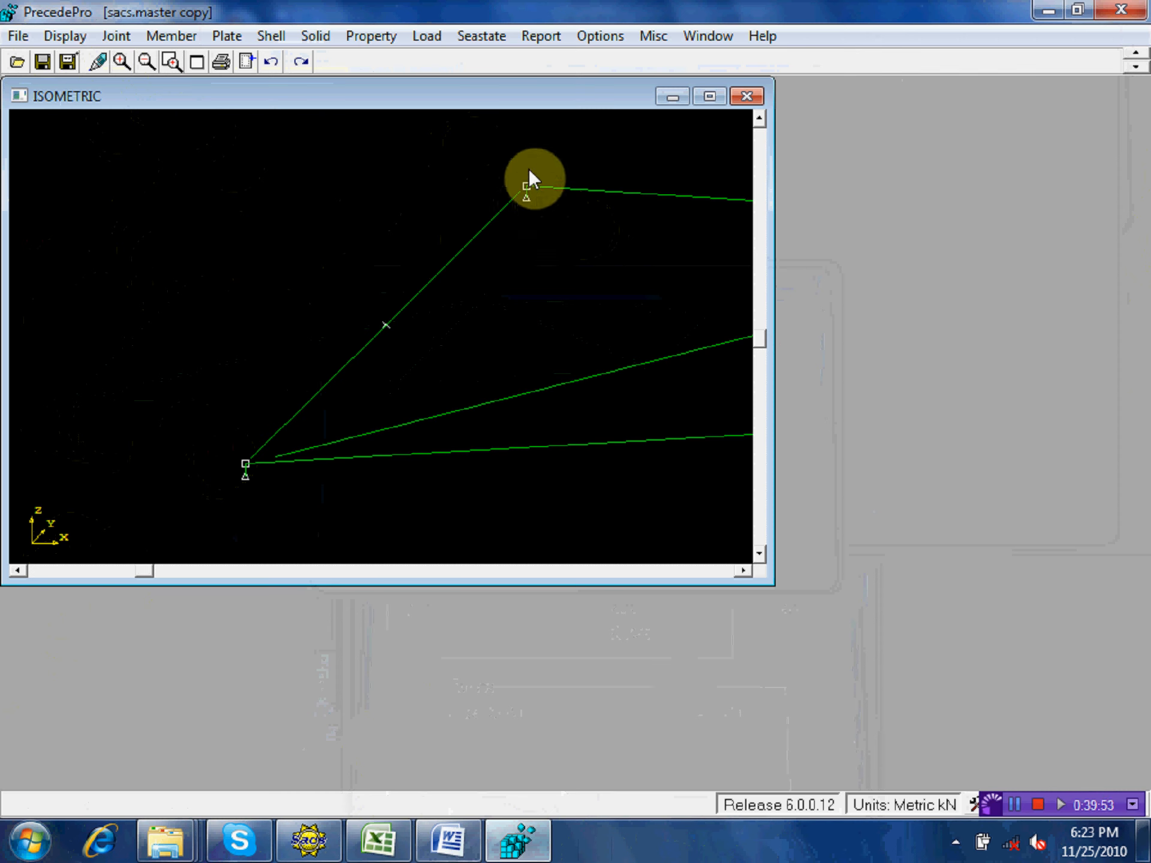
left_click(432, 40)
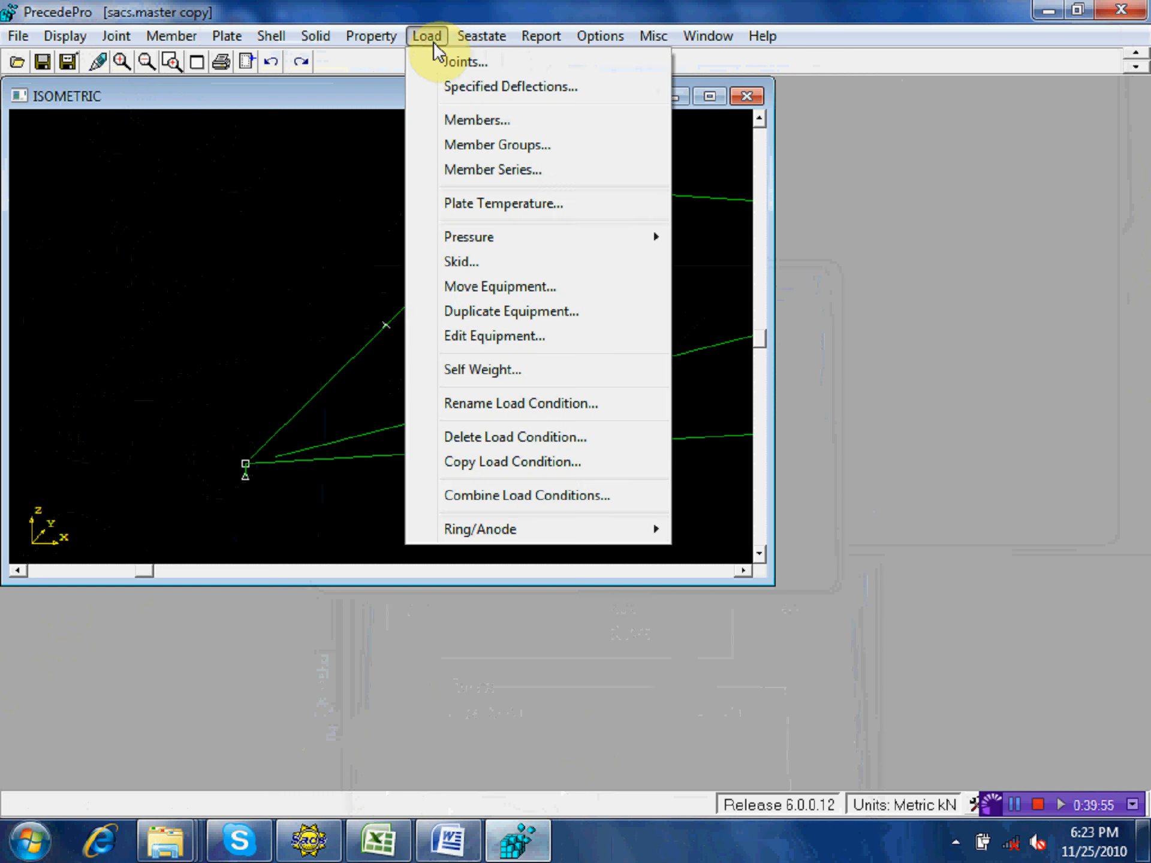
left_click(487, 120)
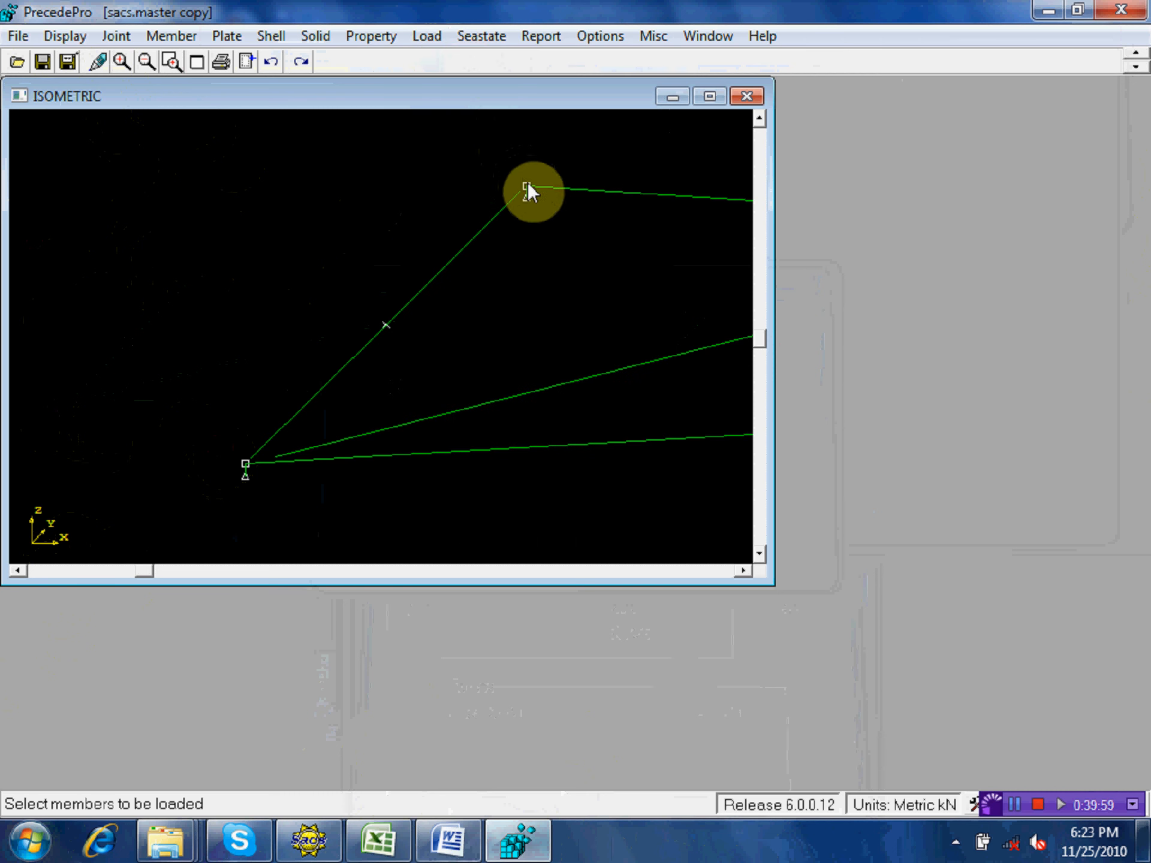
left_click(527, 193)
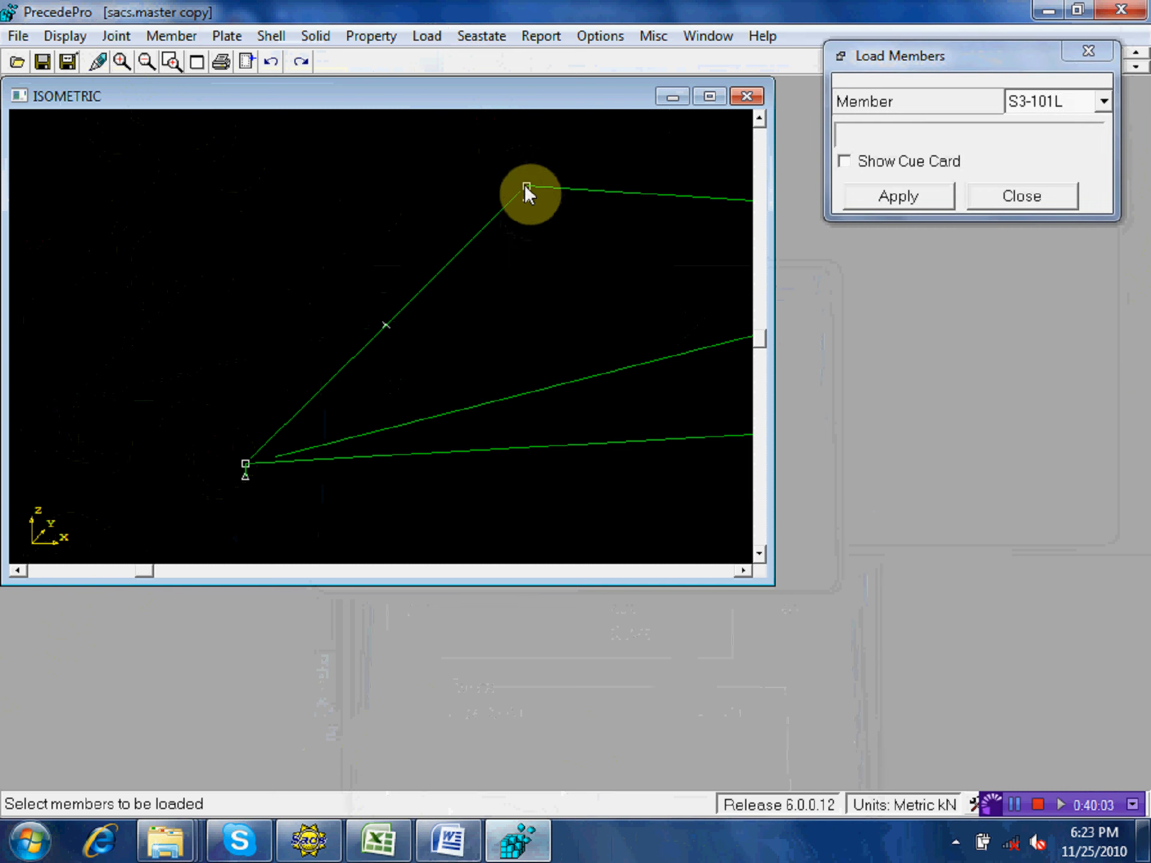
left_click(885, 198)
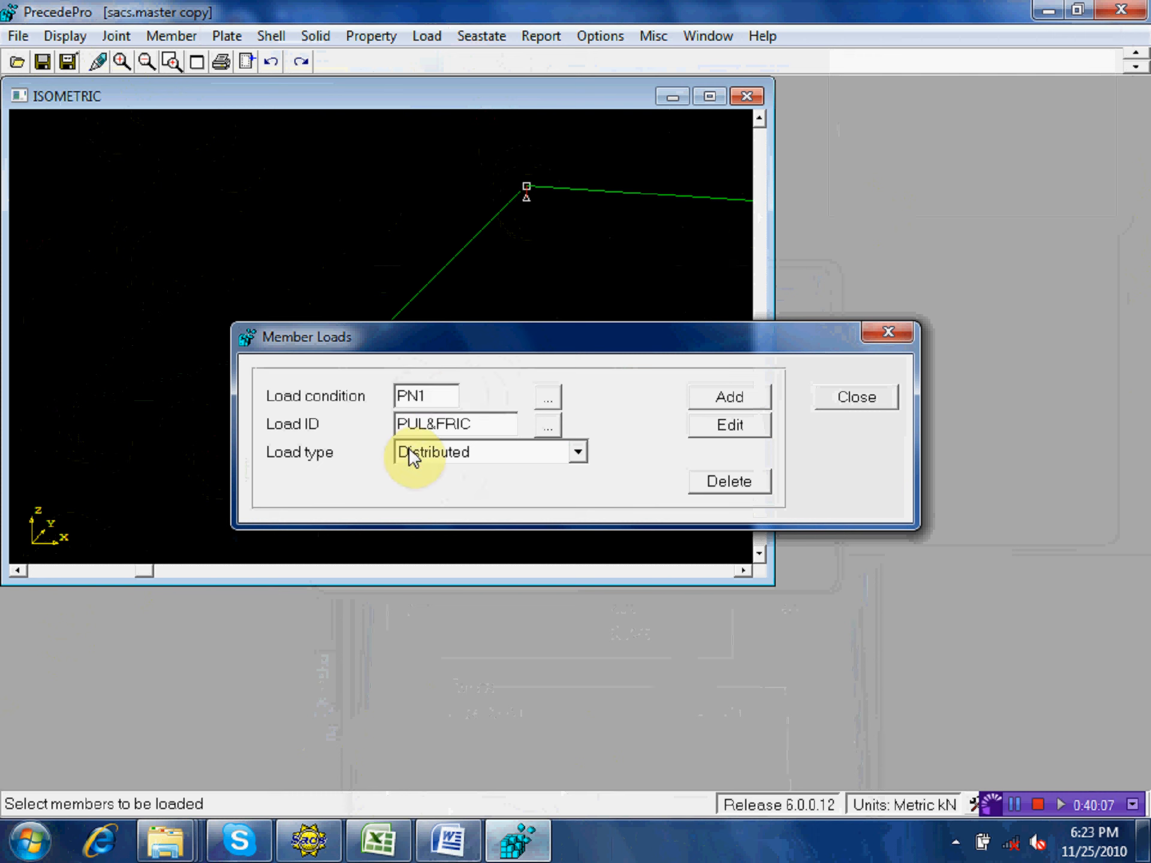
left_click(578, 451)
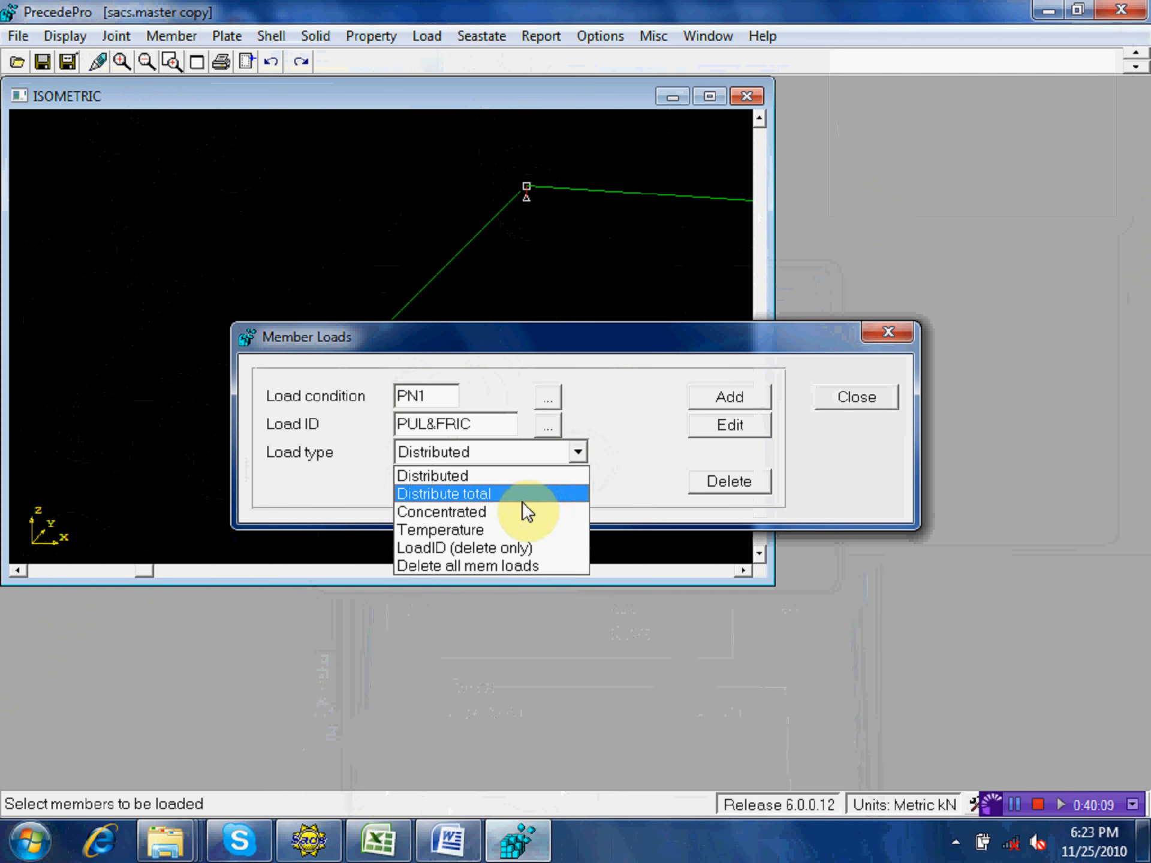
left_click(503, 512)
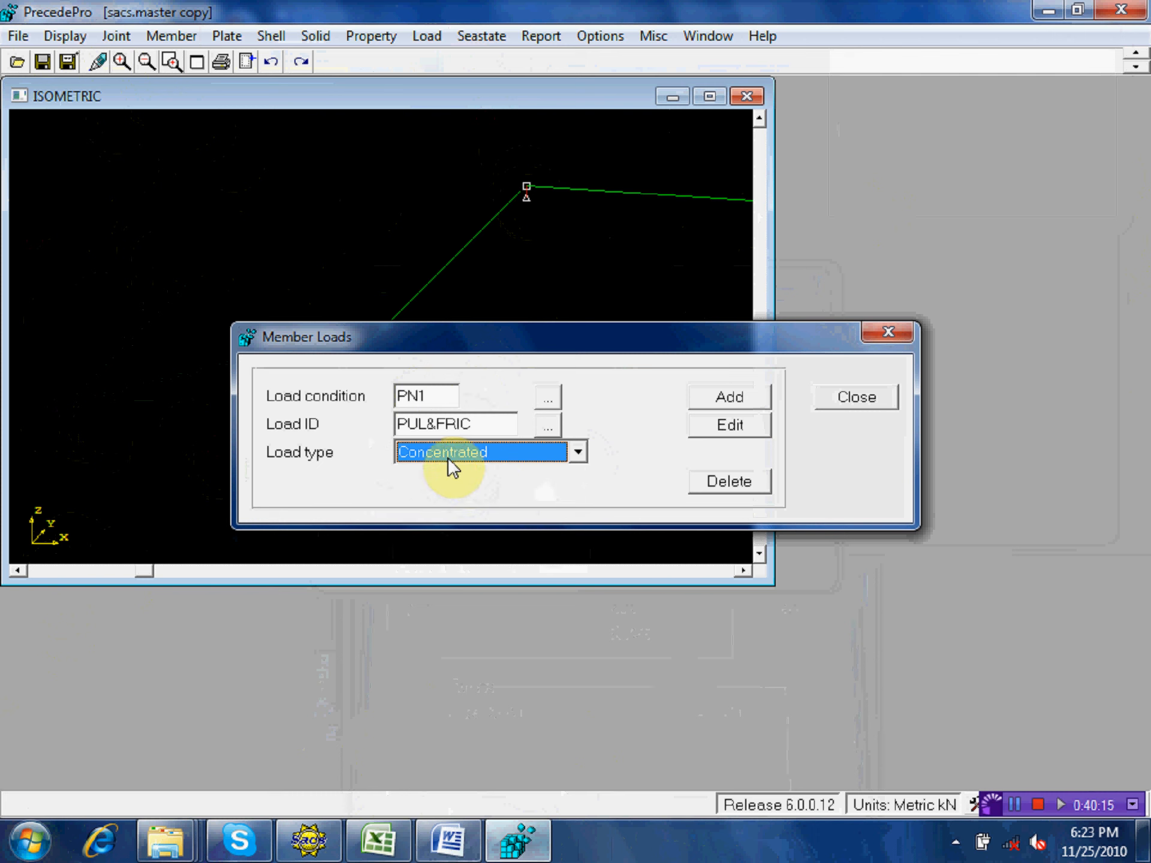
left_click(738, 398)
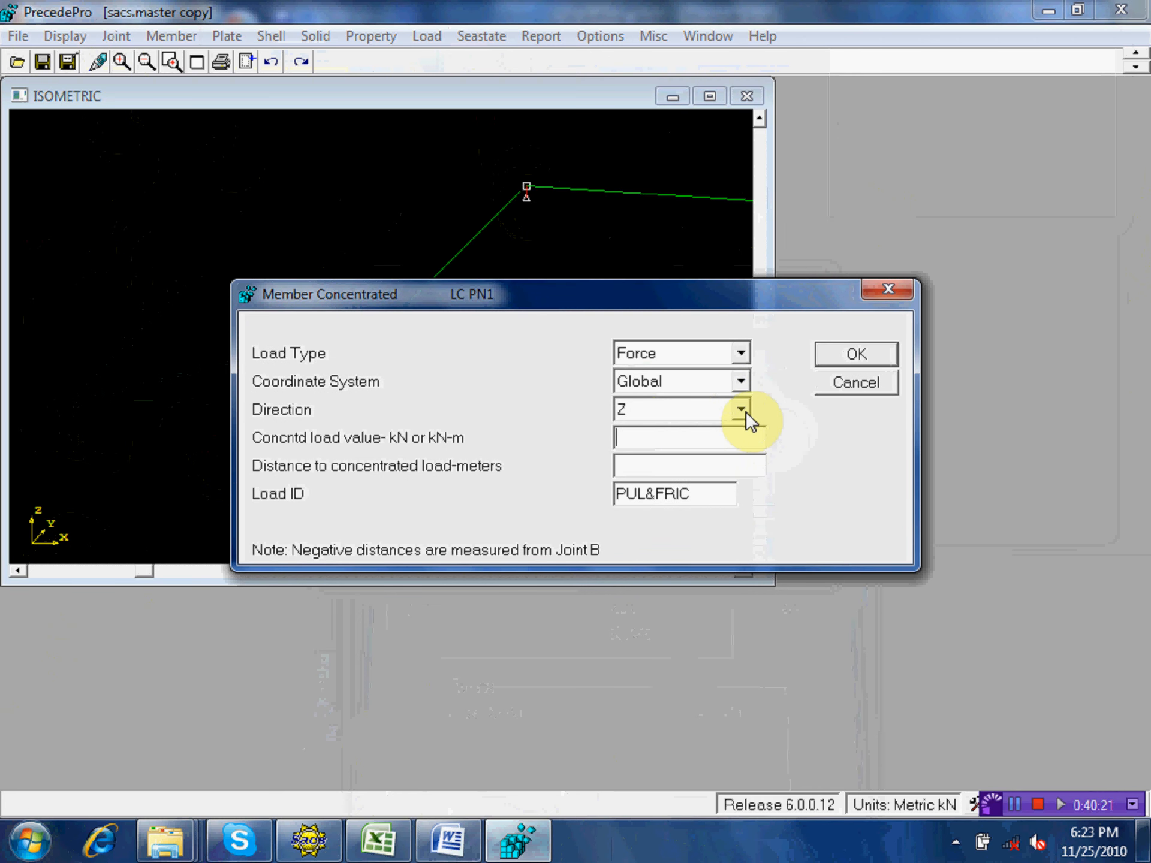
- Set the load's direction to X and its value to -248.24 kN, from the Row A force on winch in the Excel sheet
left_click(744, 411)
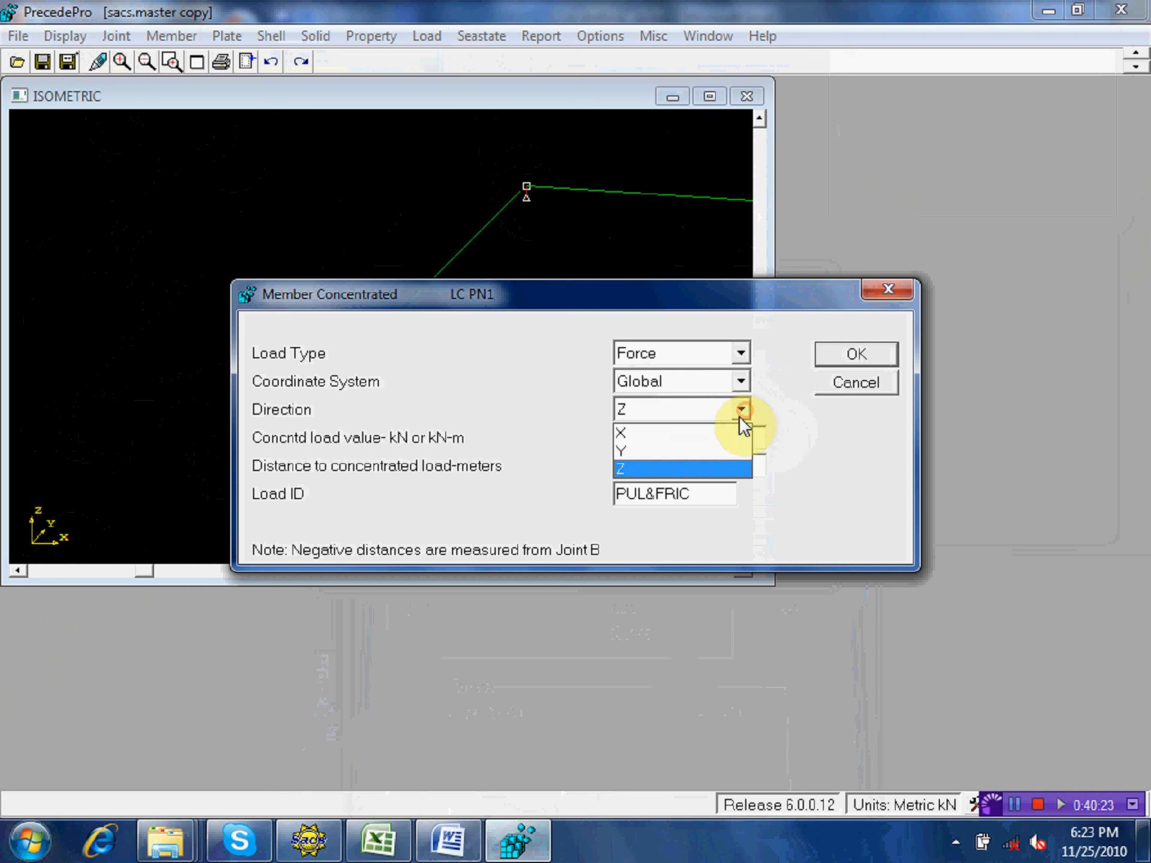
left_click(686, 434)
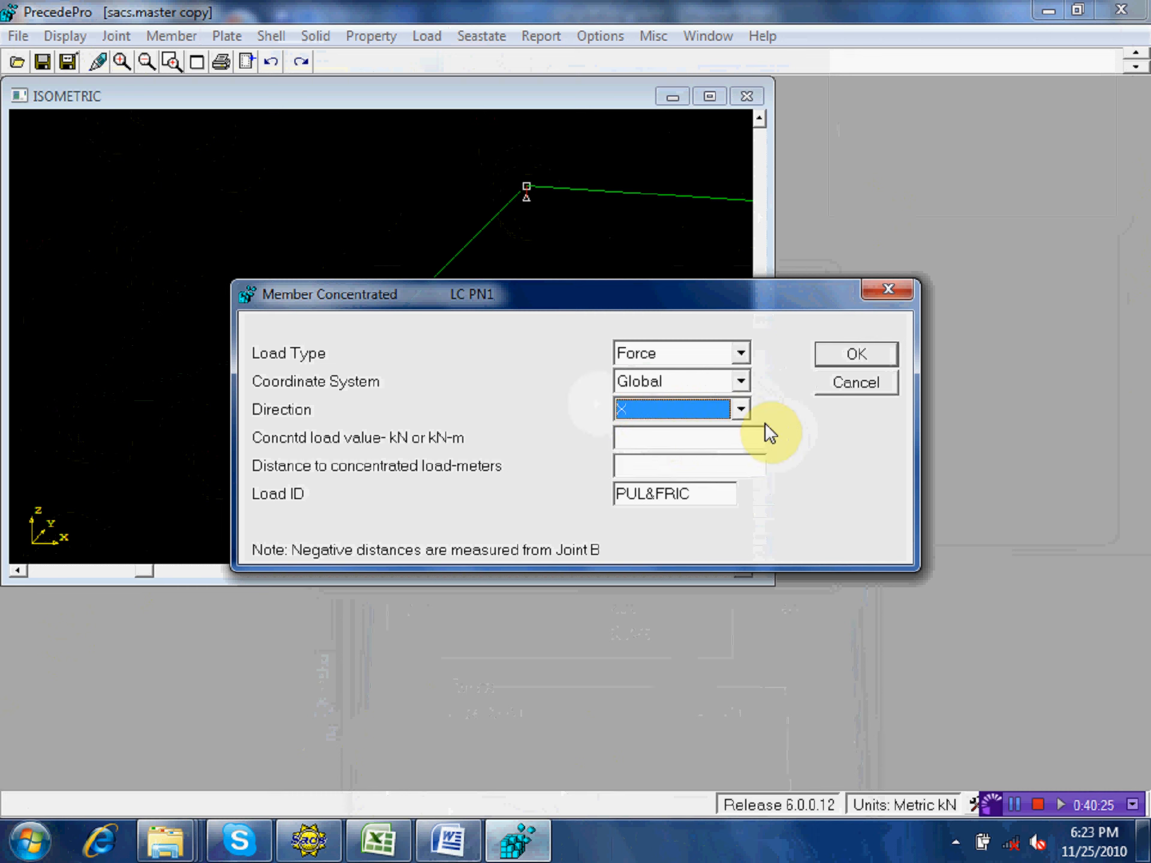
left_click(630, 444)
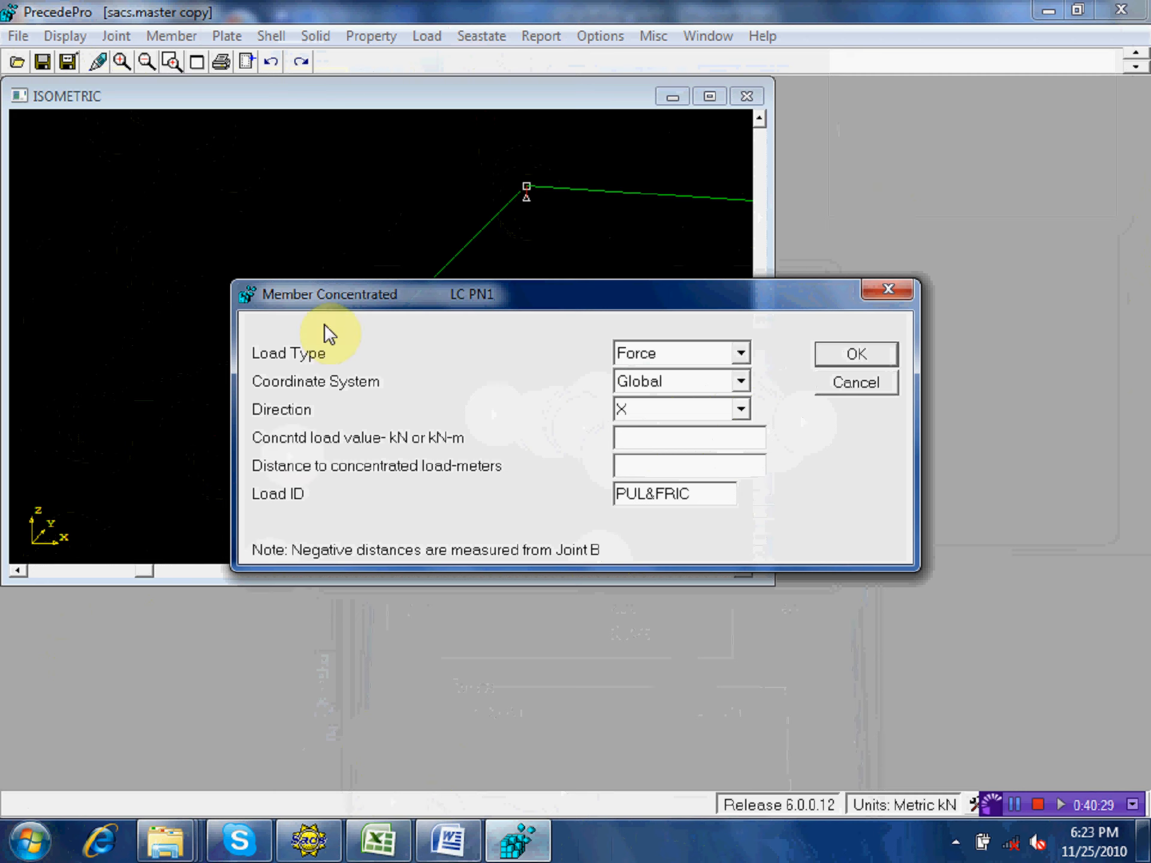
left_click_drag(364, 287, 381, 516)
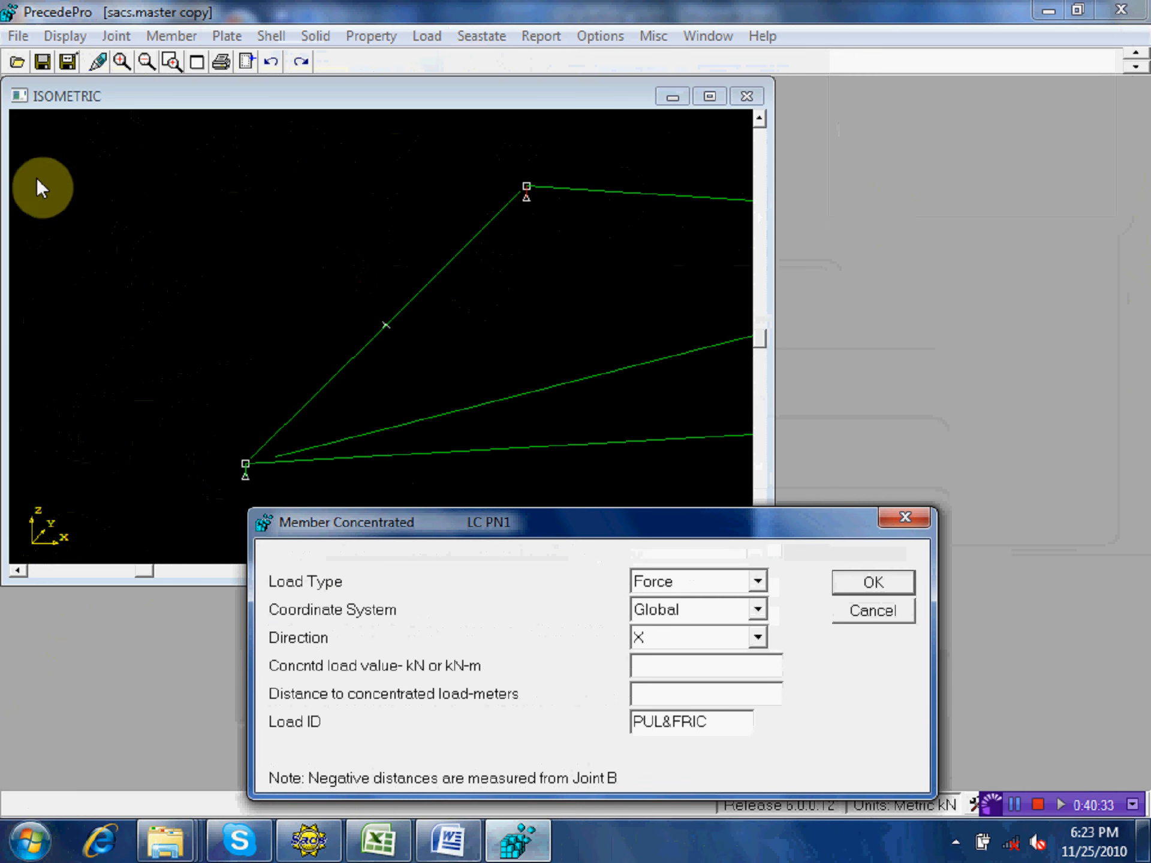
left_click_drag(444, 528, 396, 253)
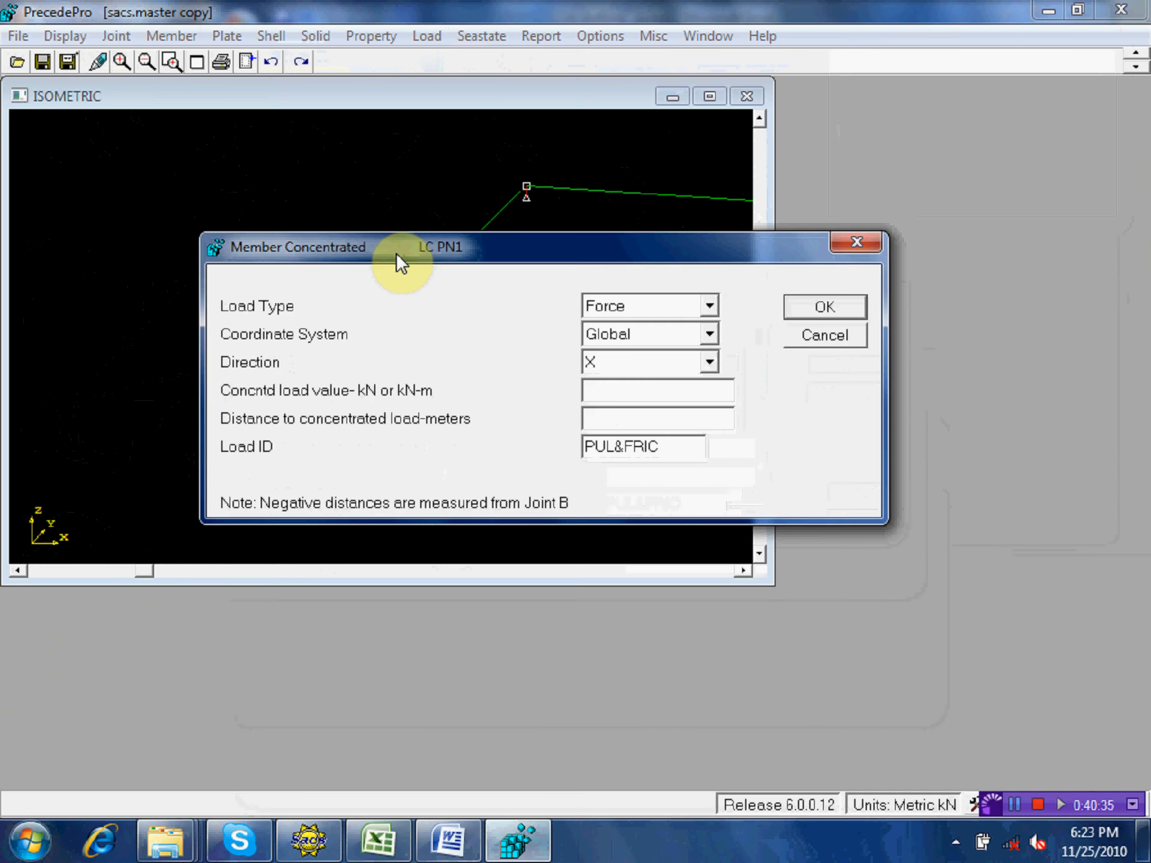
left_click(379, 840)
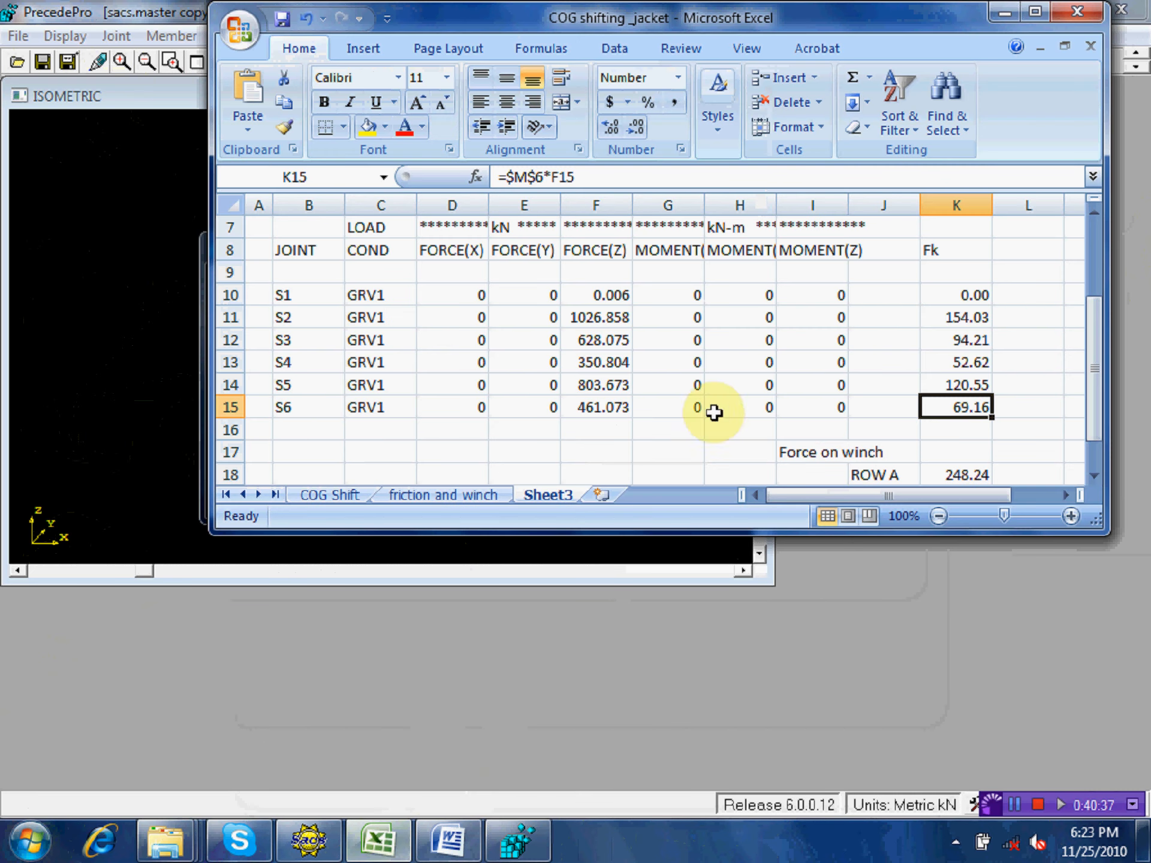
scroll(626, 343, "down", 1)
left_click(972, 410)
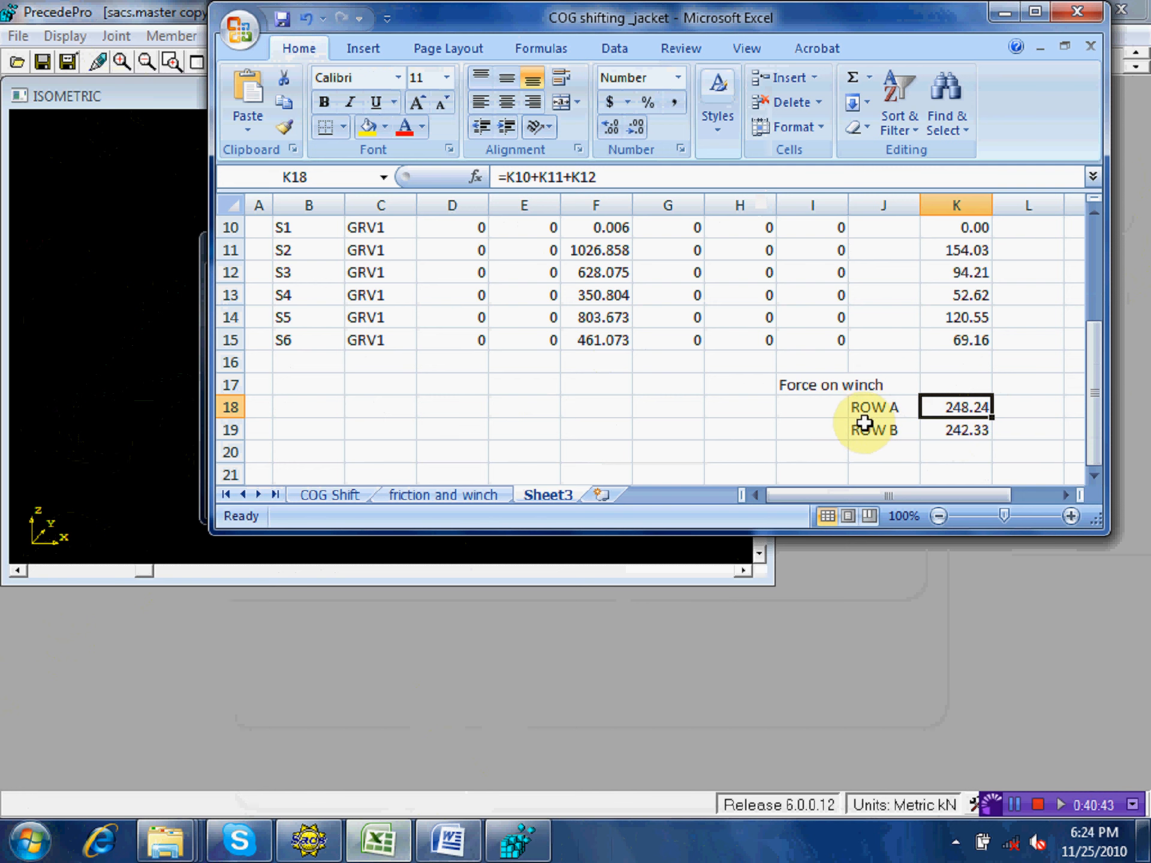
left_click(521, 840)
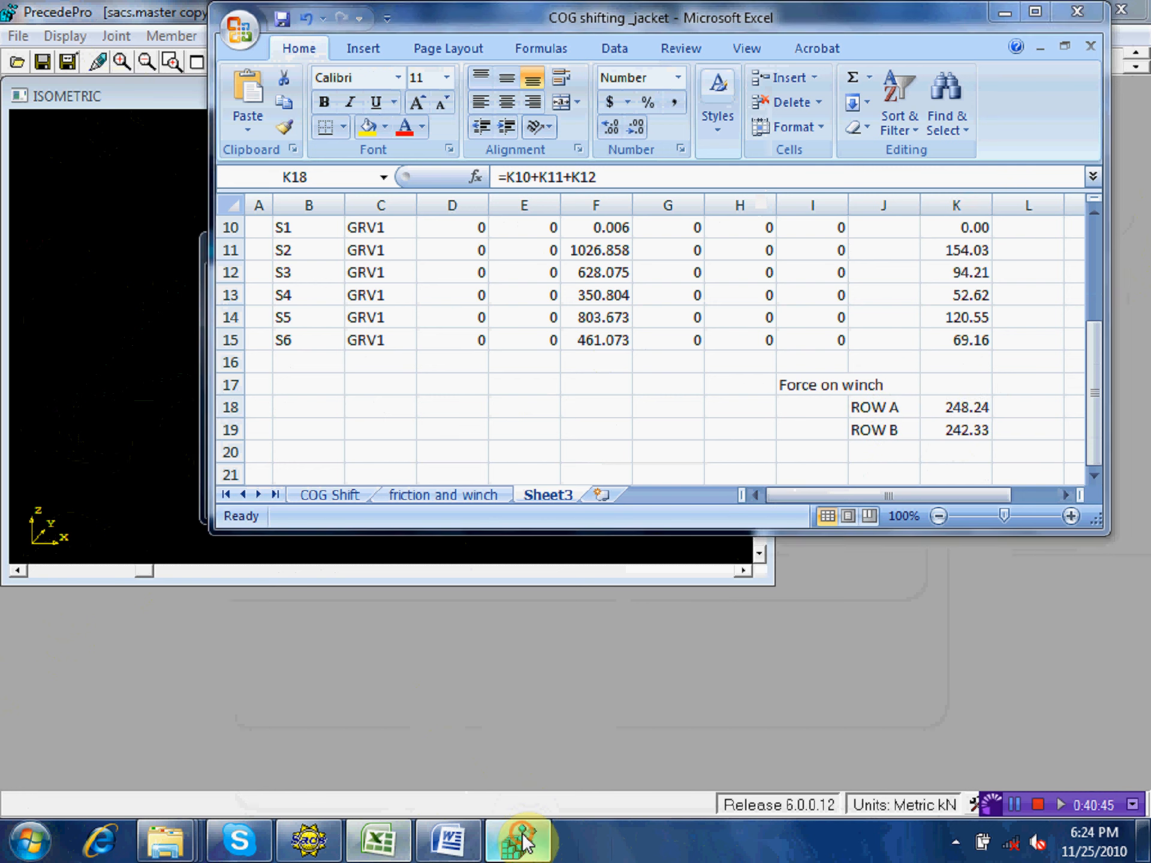
left_click(636, 395)
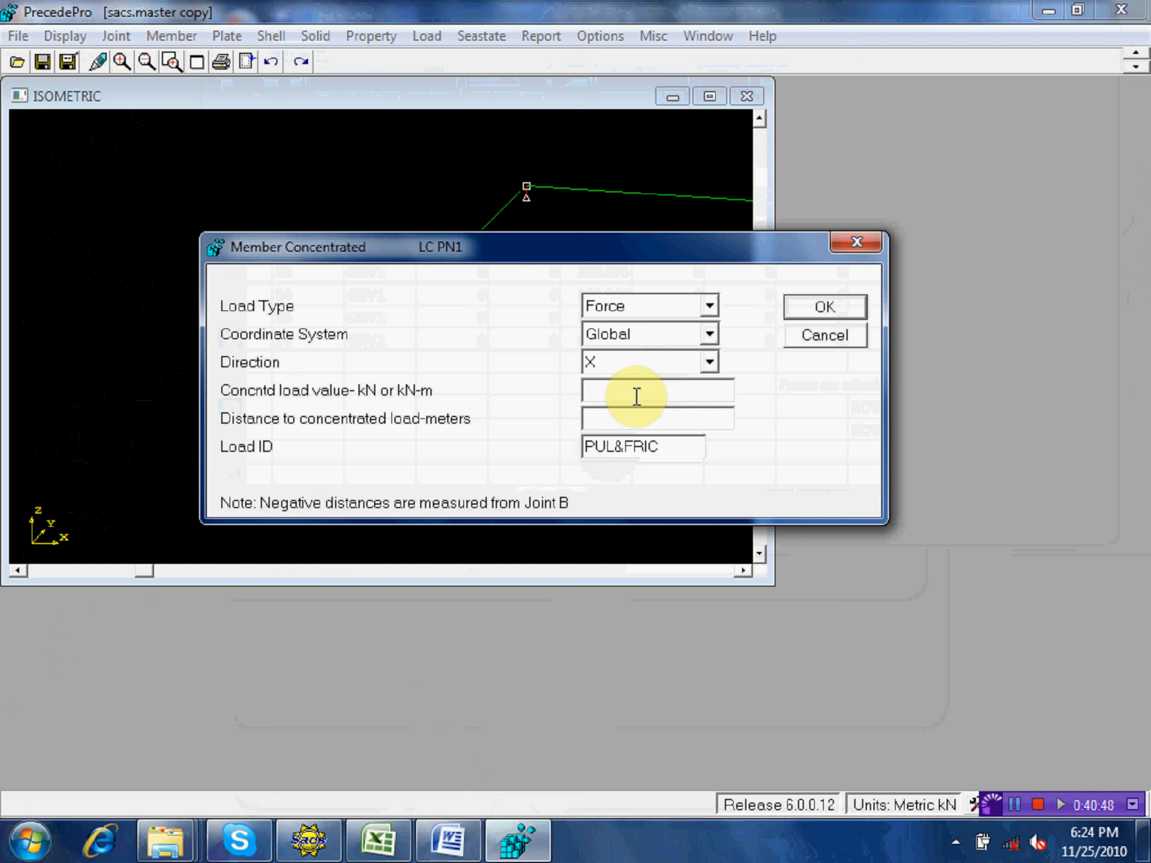
type("-248.24")
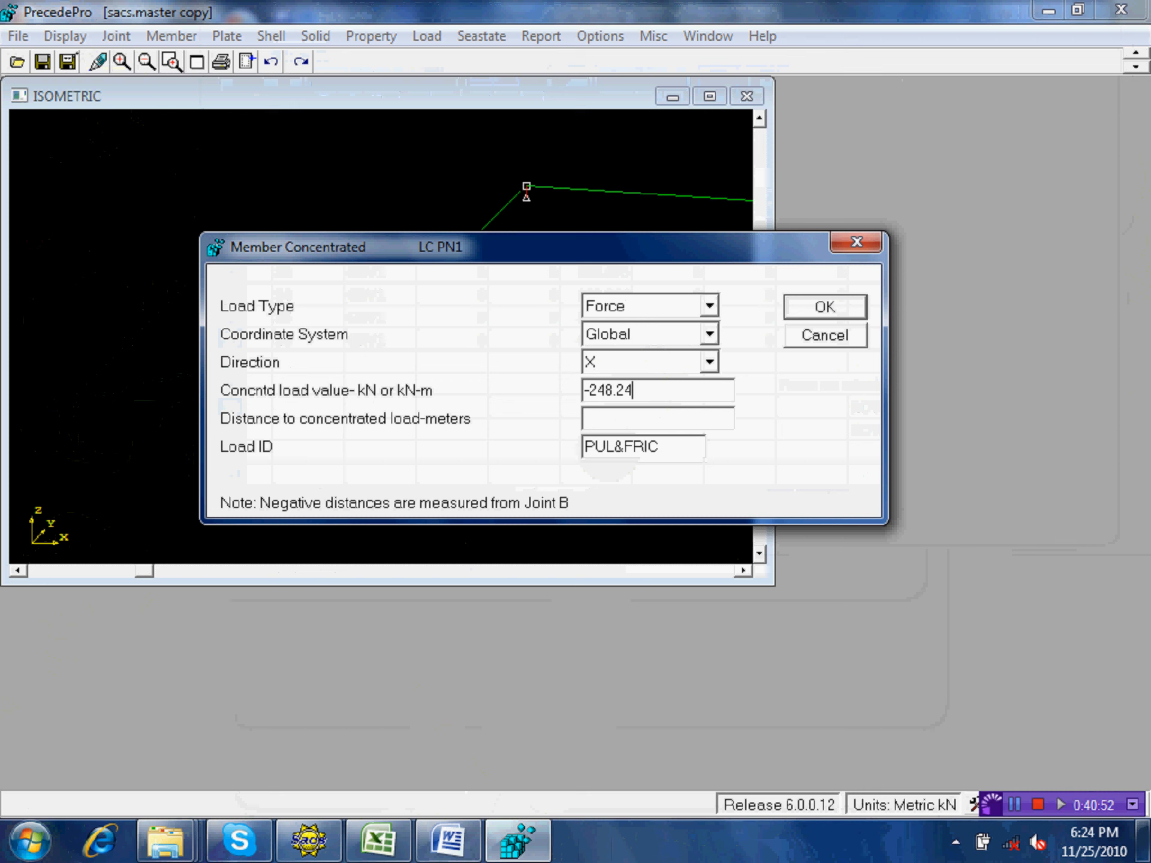
- Set the distance to the concentrated load to 0.25 m and save the load on member S3-101L
left_click(639, 416)
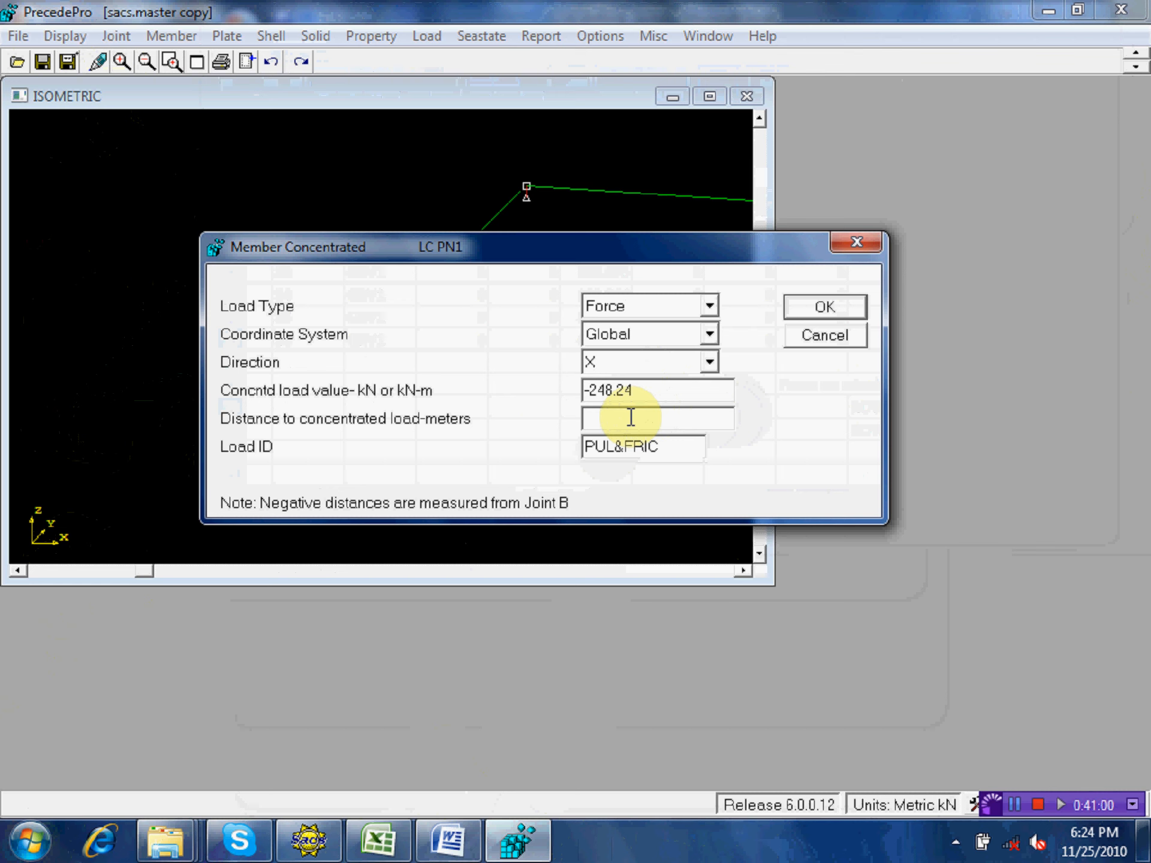
type("0.25")
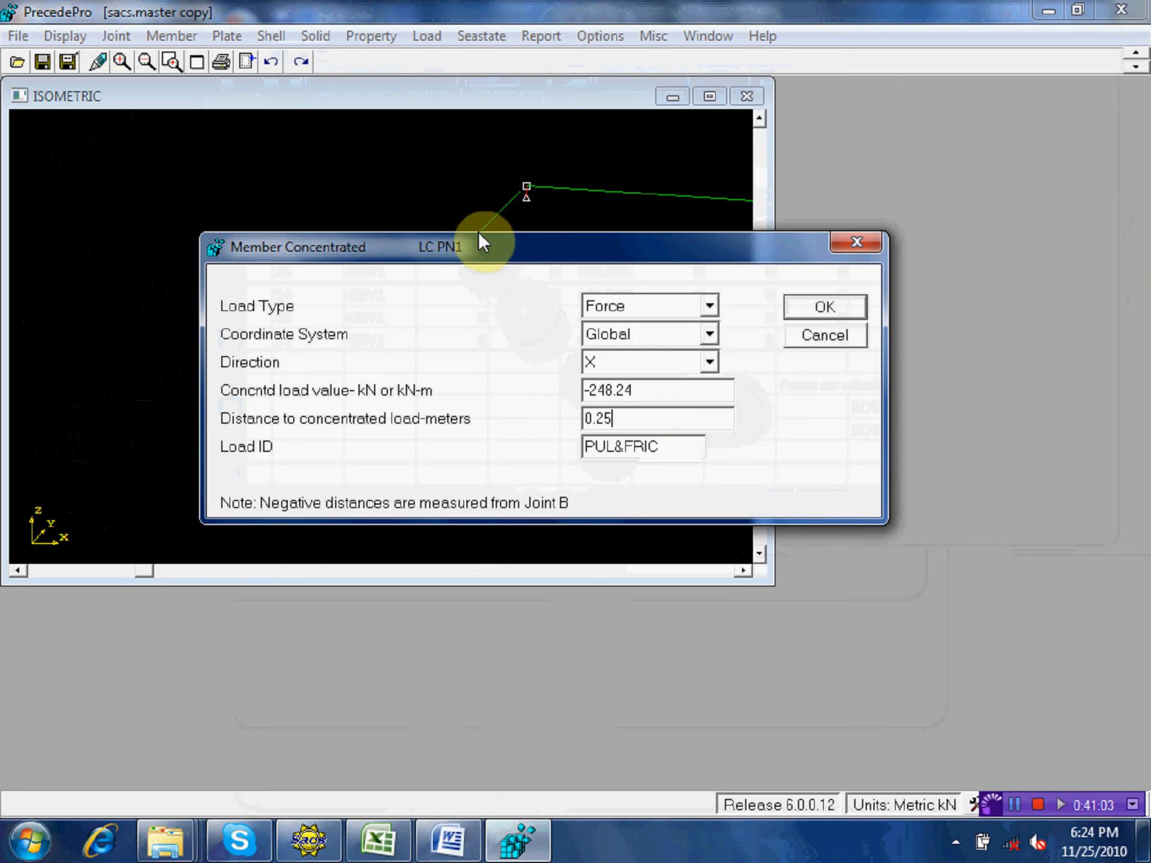
left_click_drag(478, 241, 713, 273)
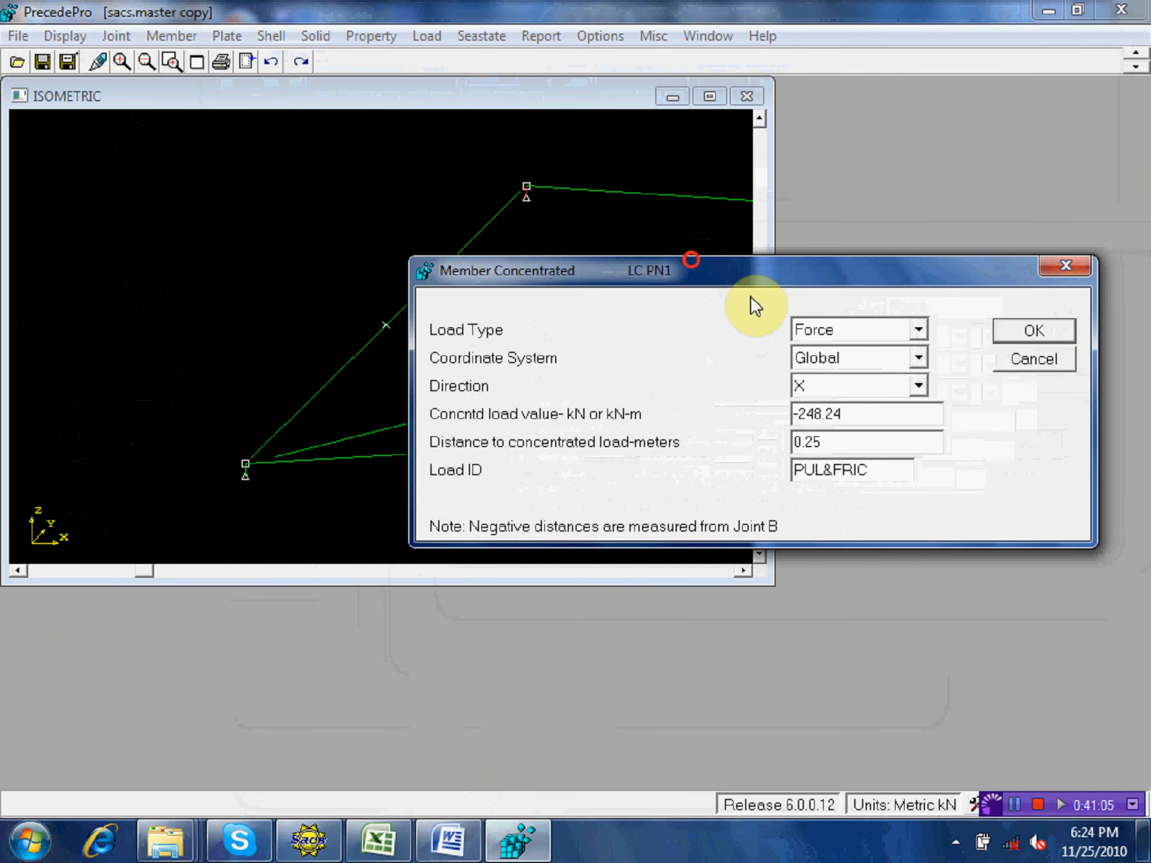
left_click(1034, 331)
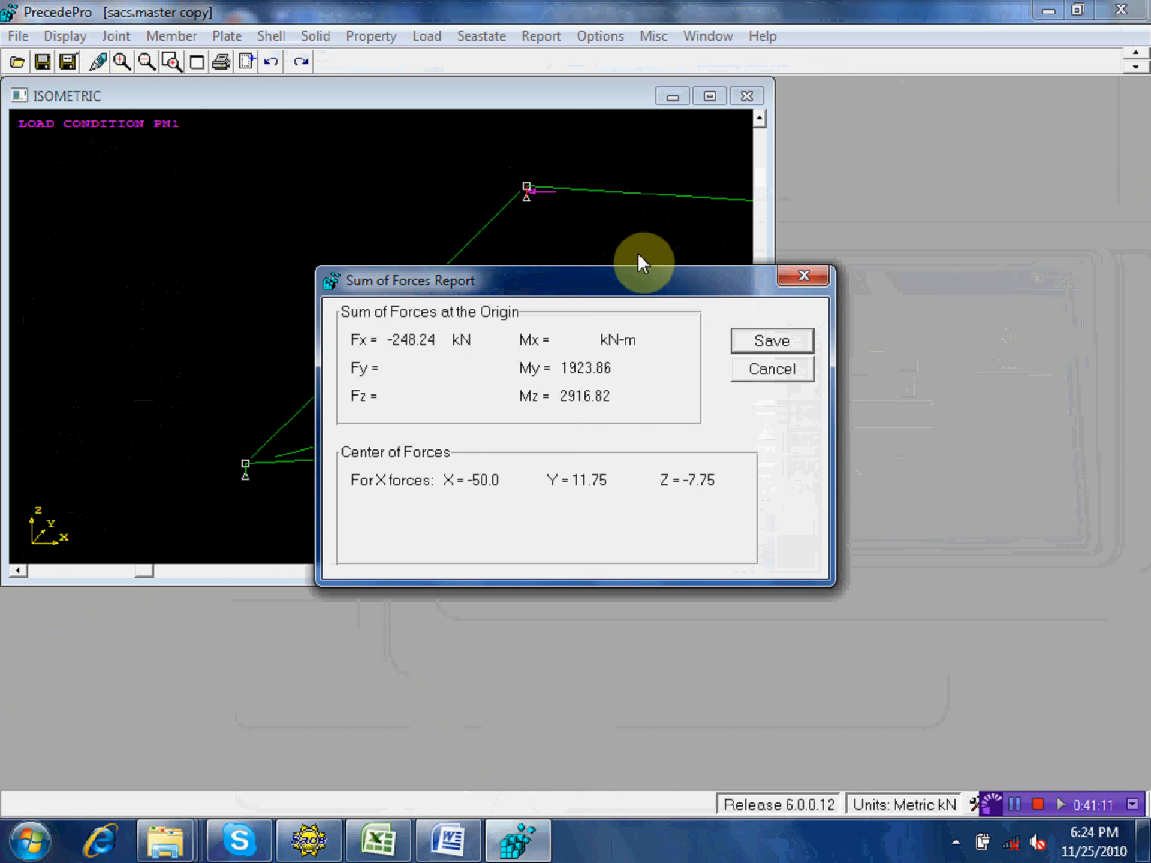
left_click(768, 343)
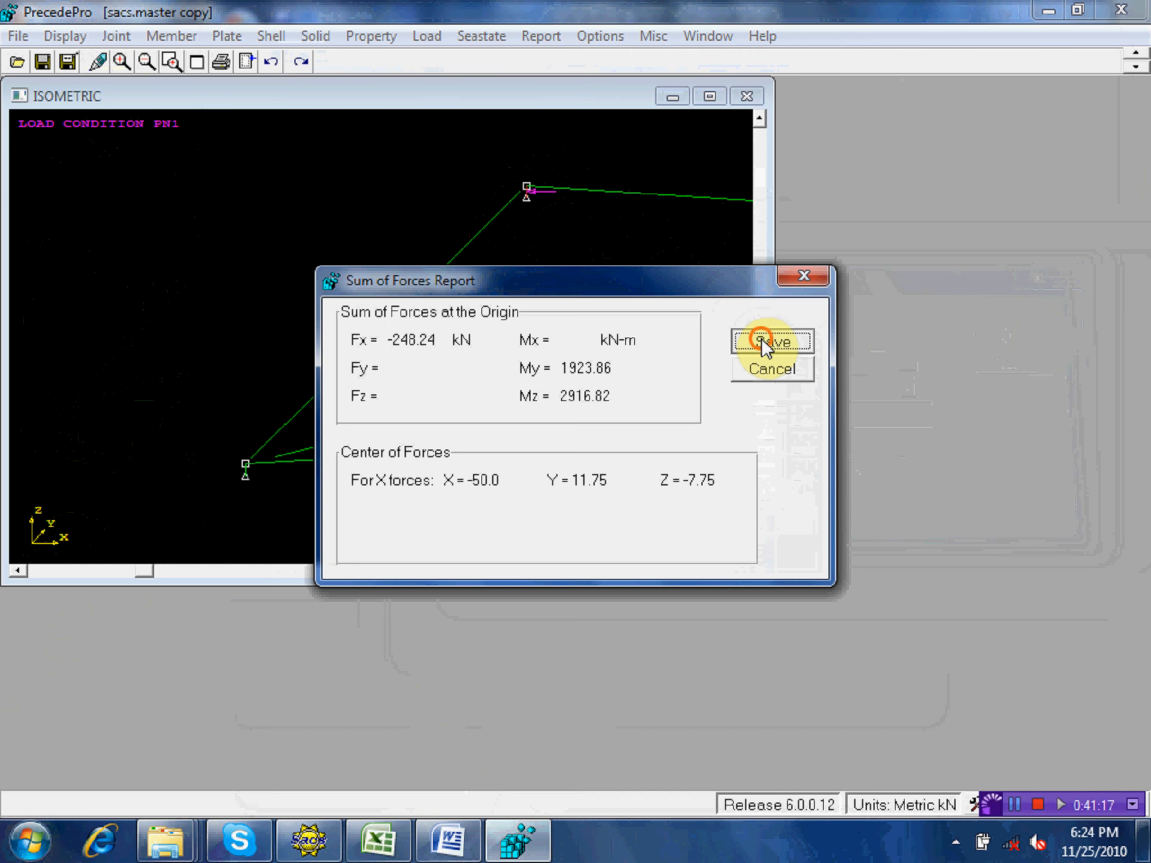
- Start a concentrated PN1 load with load ID PUL&FRIC on the short support member at the Row B end joint
left_click(246, 462)
left_click(898, 196)
left_click(577, 452)
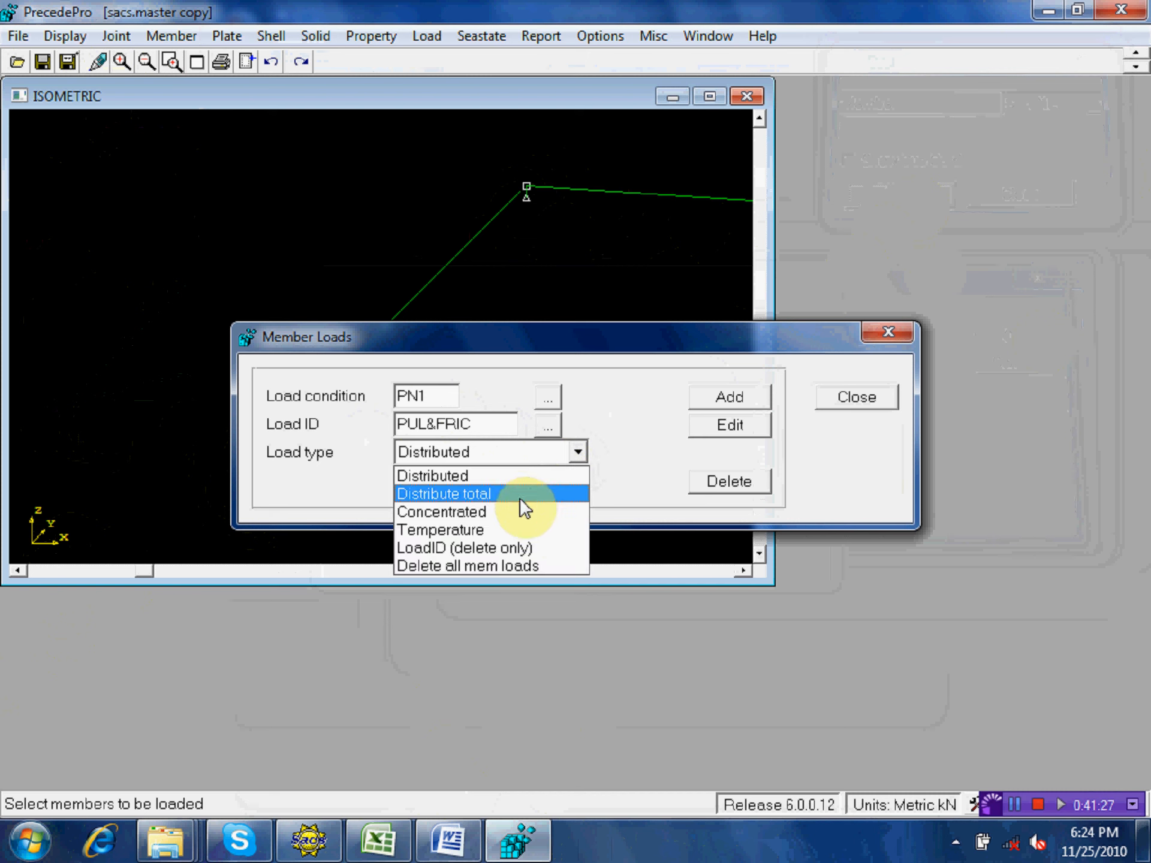
left_click(521, 511)
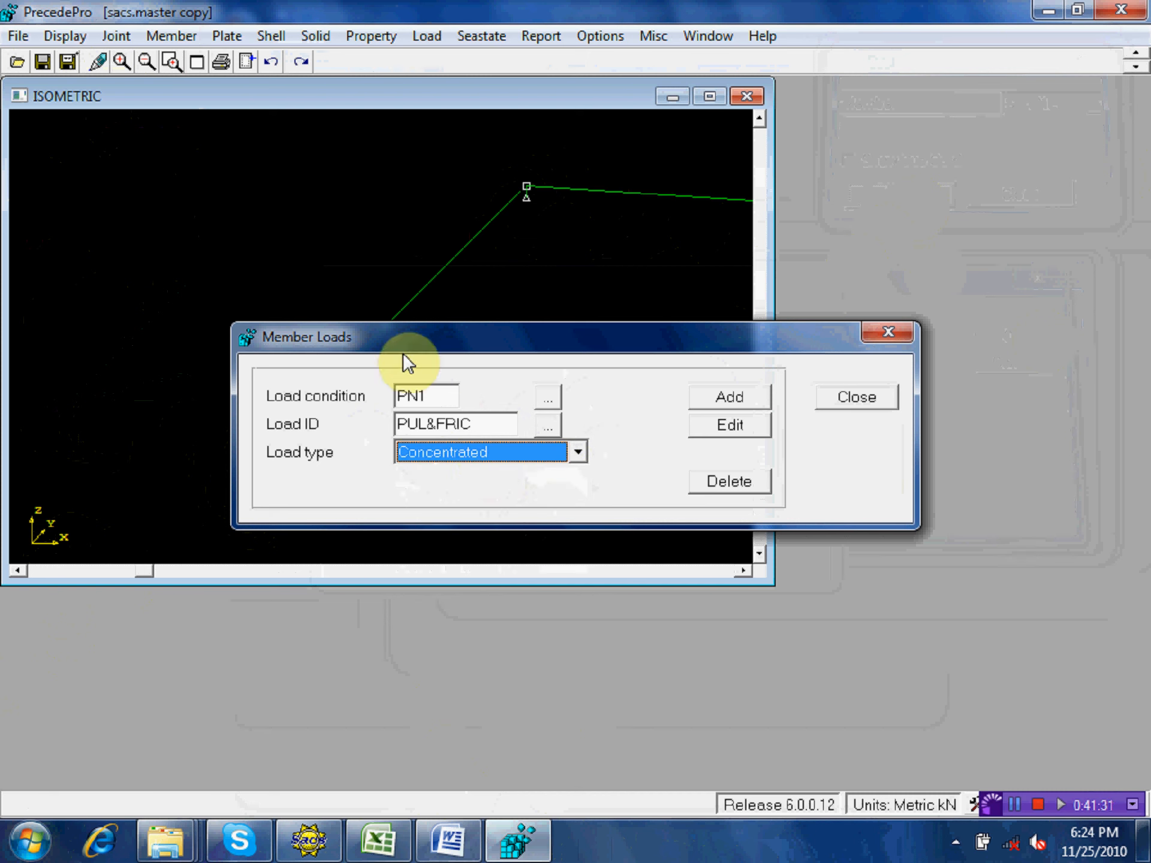
left_click(749, 400)
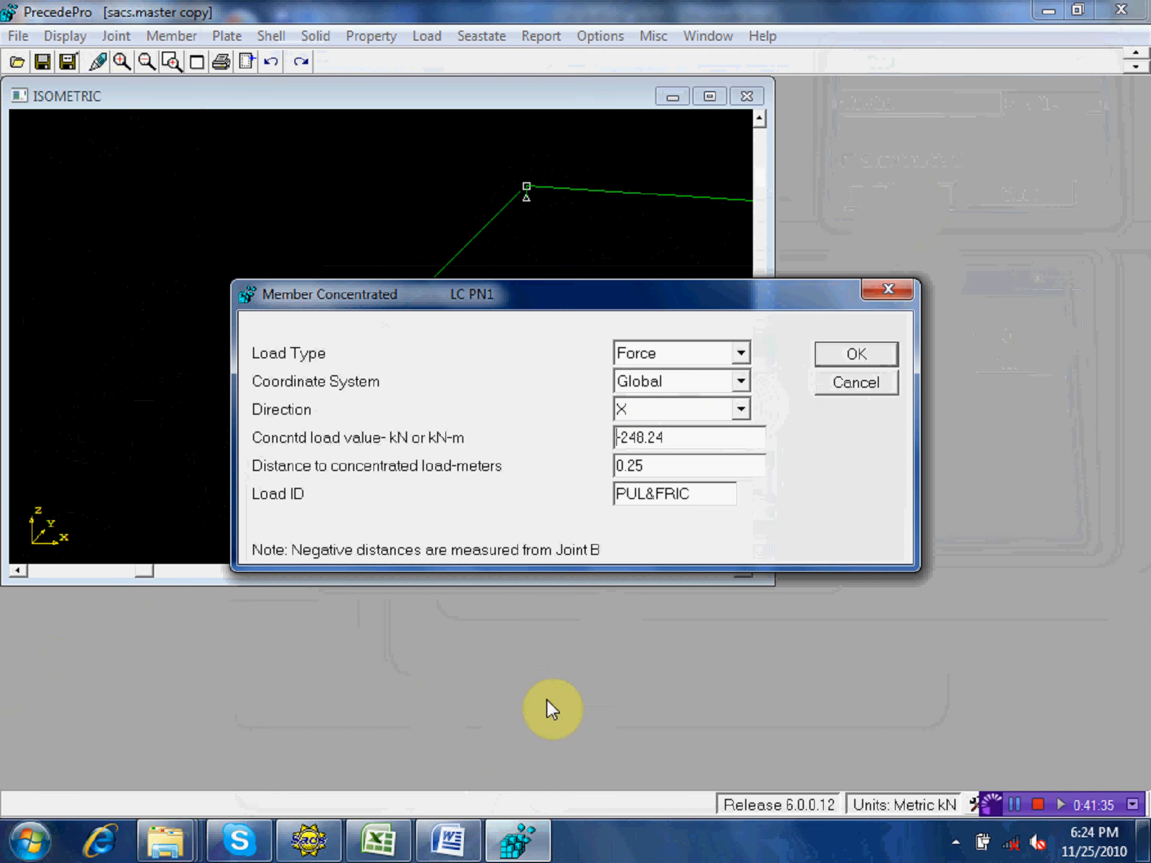
- Set the concentrated load value to -242.33 kN, using the Row B force on winch from the Excel sheet
left_click(378, 840)
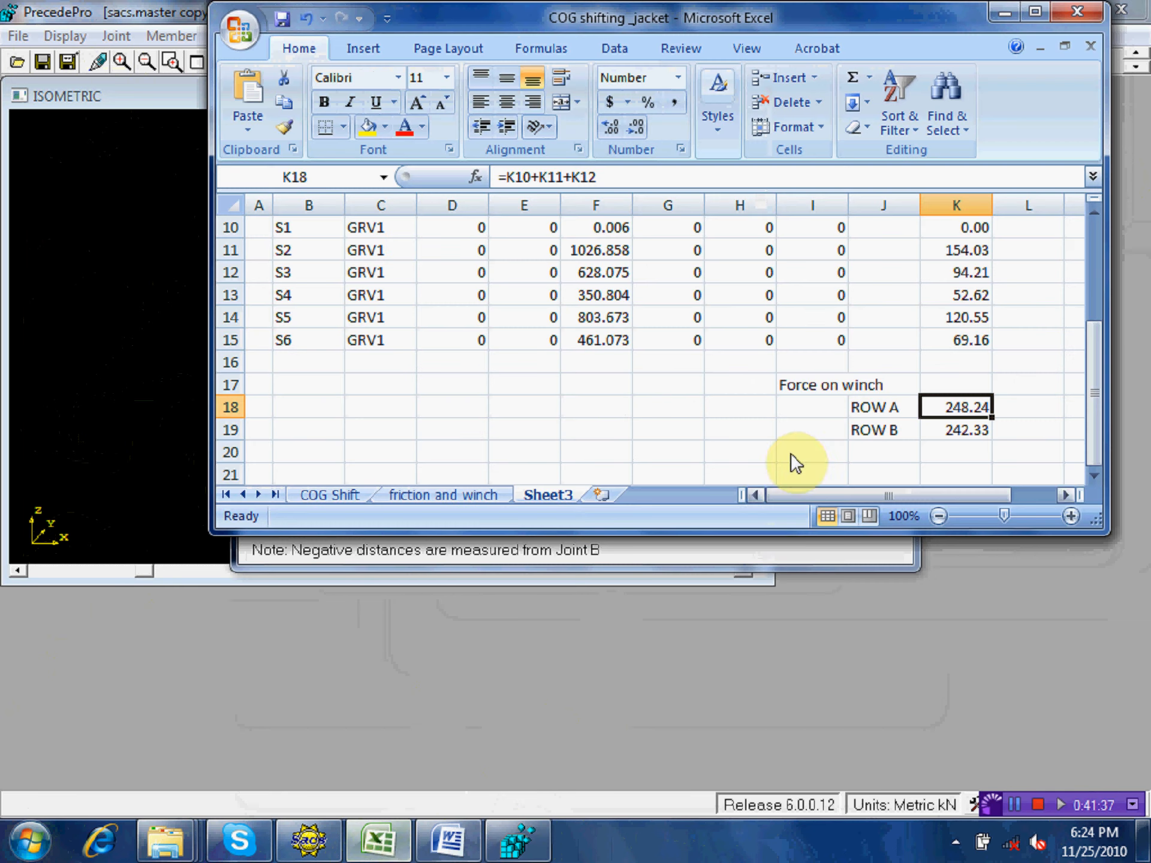
left_click(952, 436)
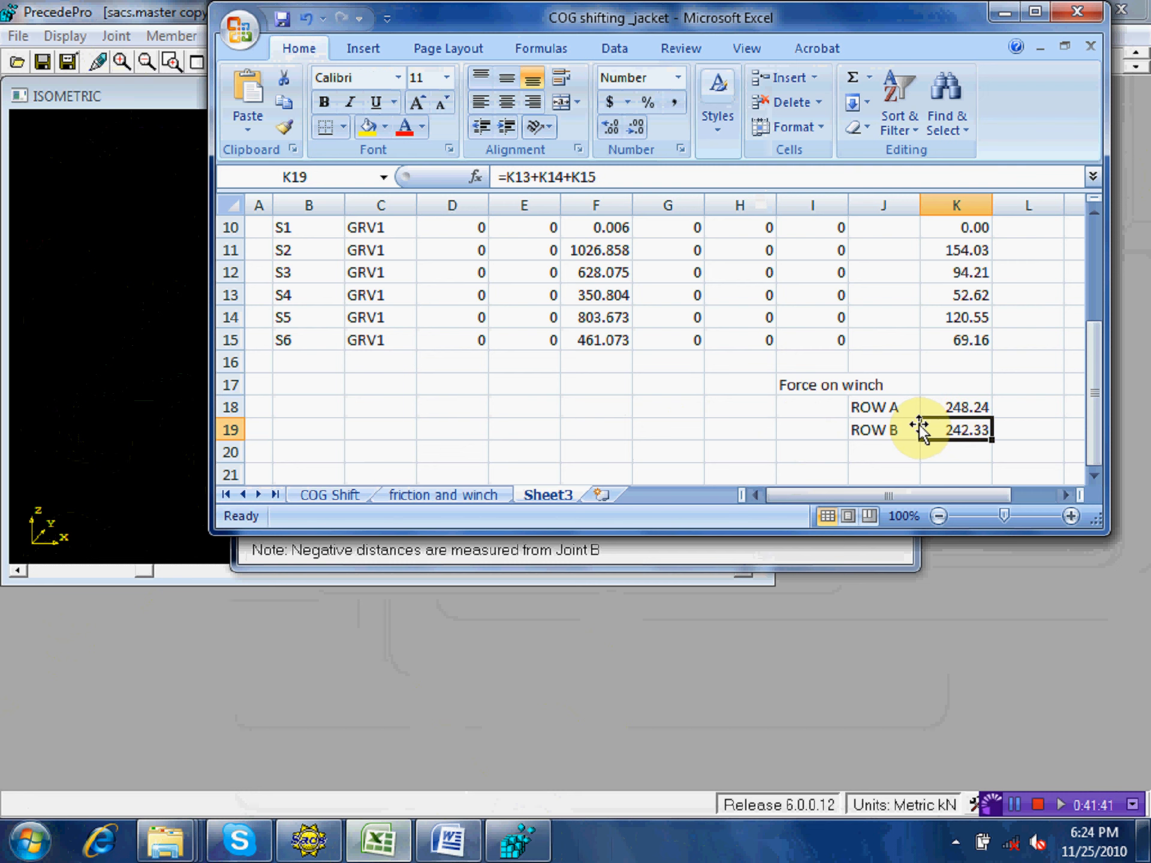
left_click(526, 846)
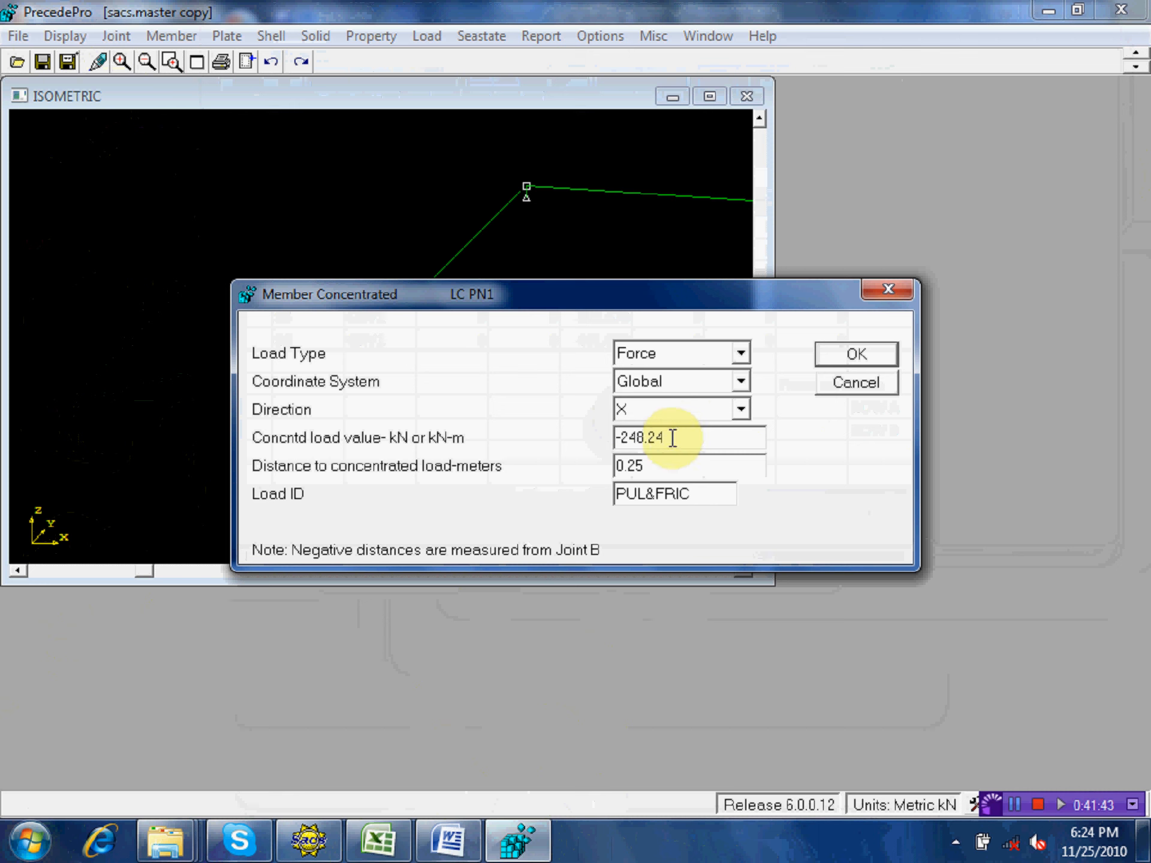
left_click_drag(666, 437, 640, 437)
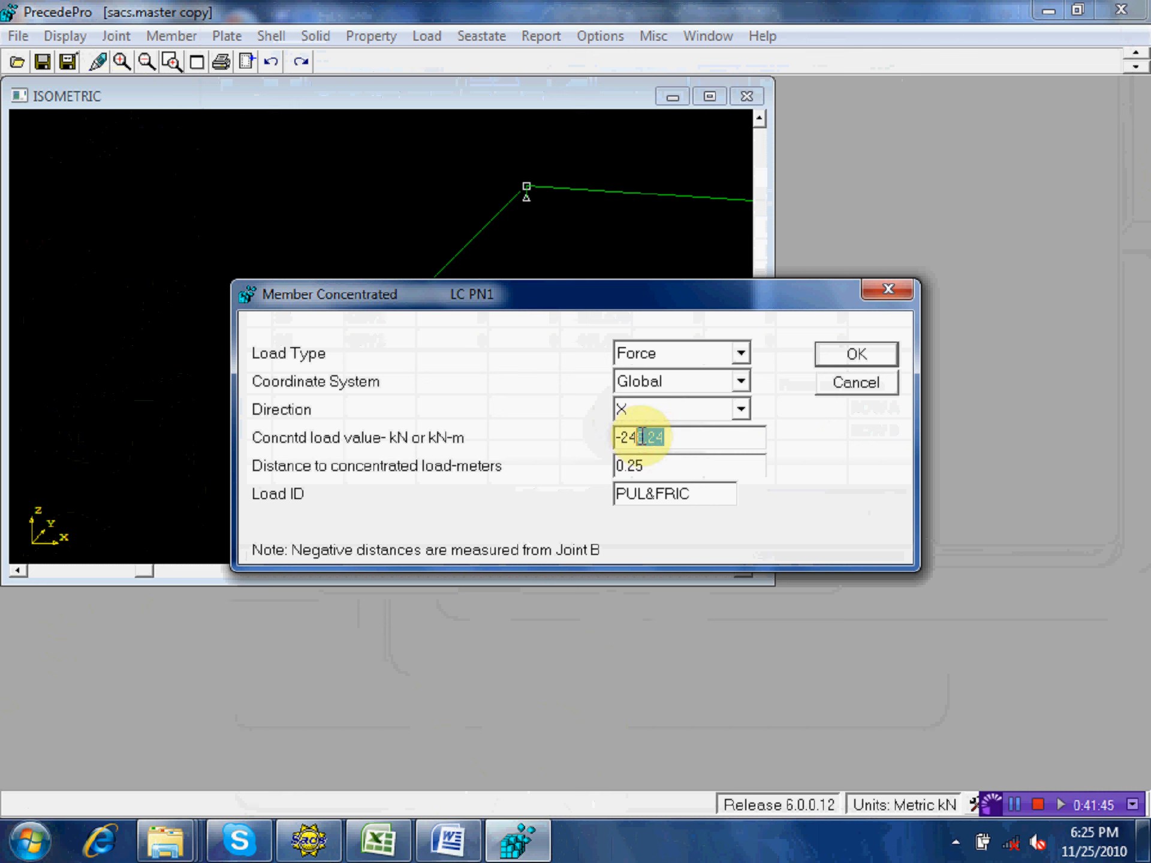
type("2.33")
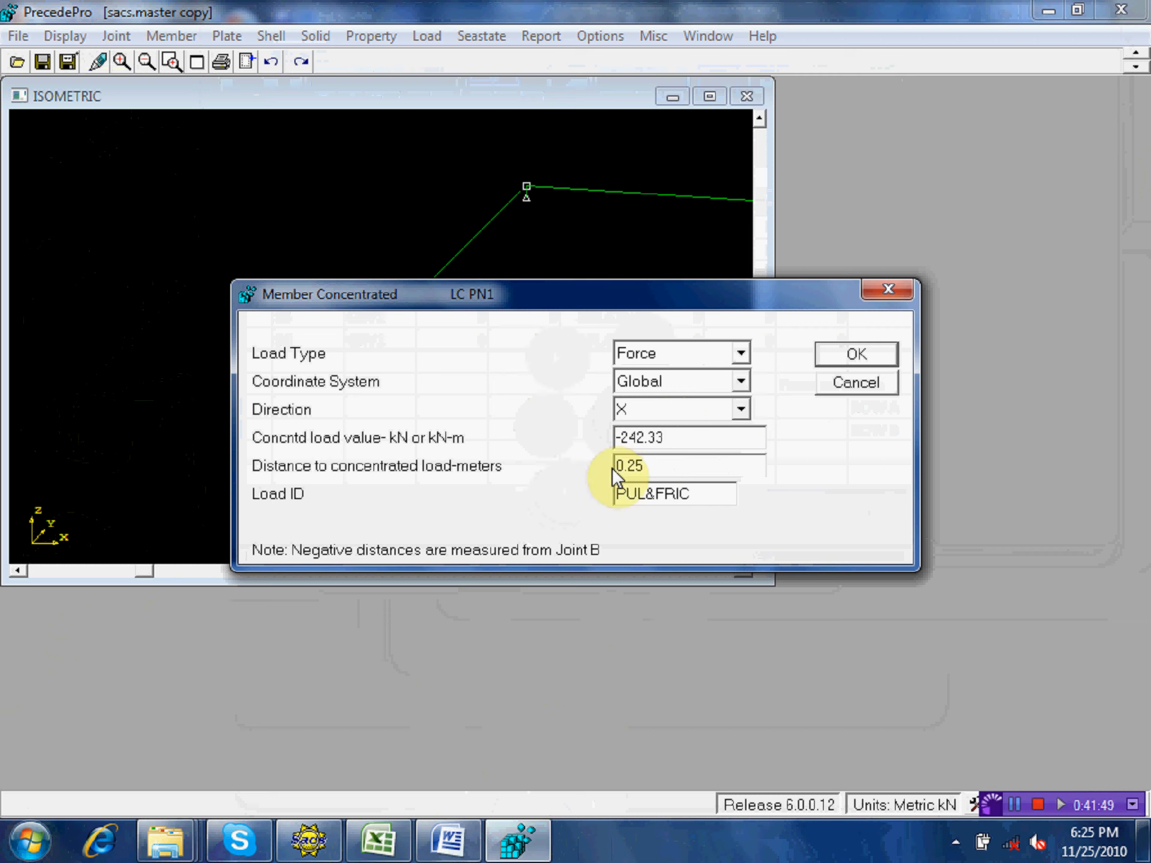
- Save the Row B concentrated load through its sum of forces report, and save the model file
left_click(859, 355)
left_click_drag(471, 275, 574, 427)
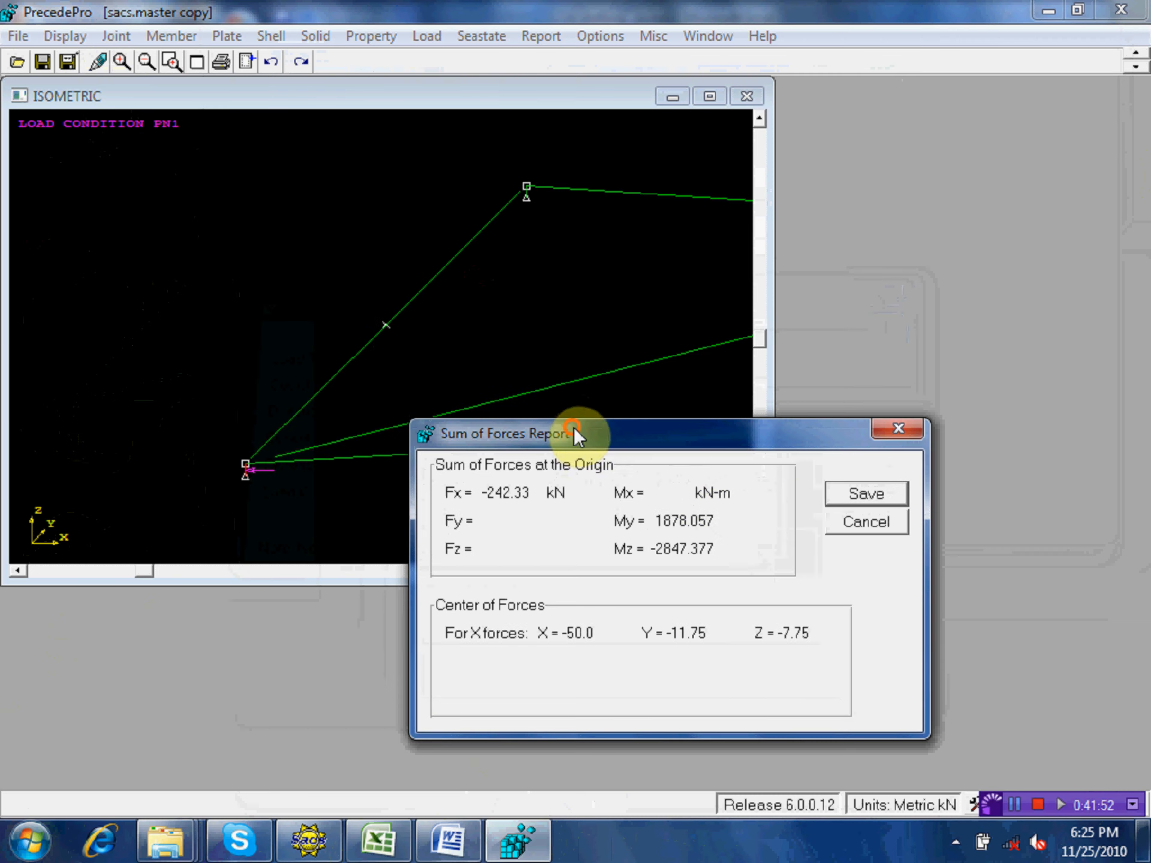
left_click(843, 499)
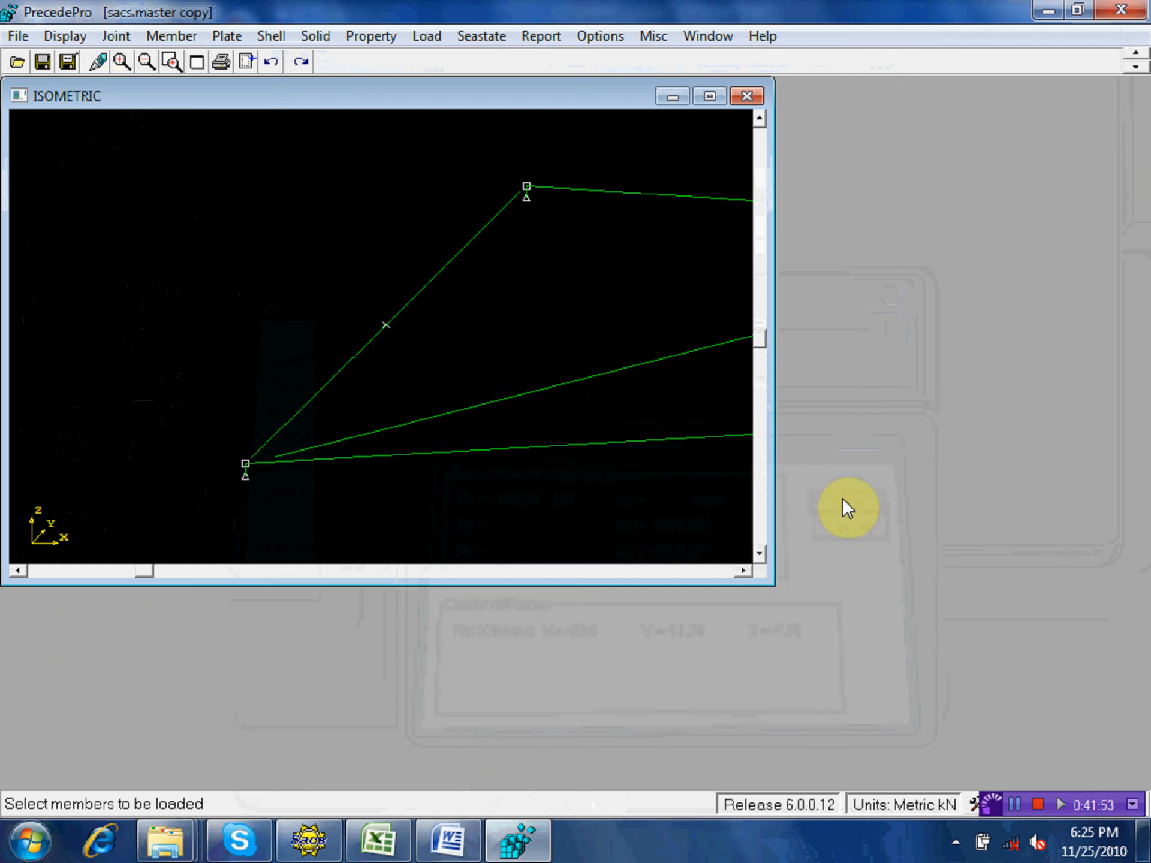
left_click(36, 65)
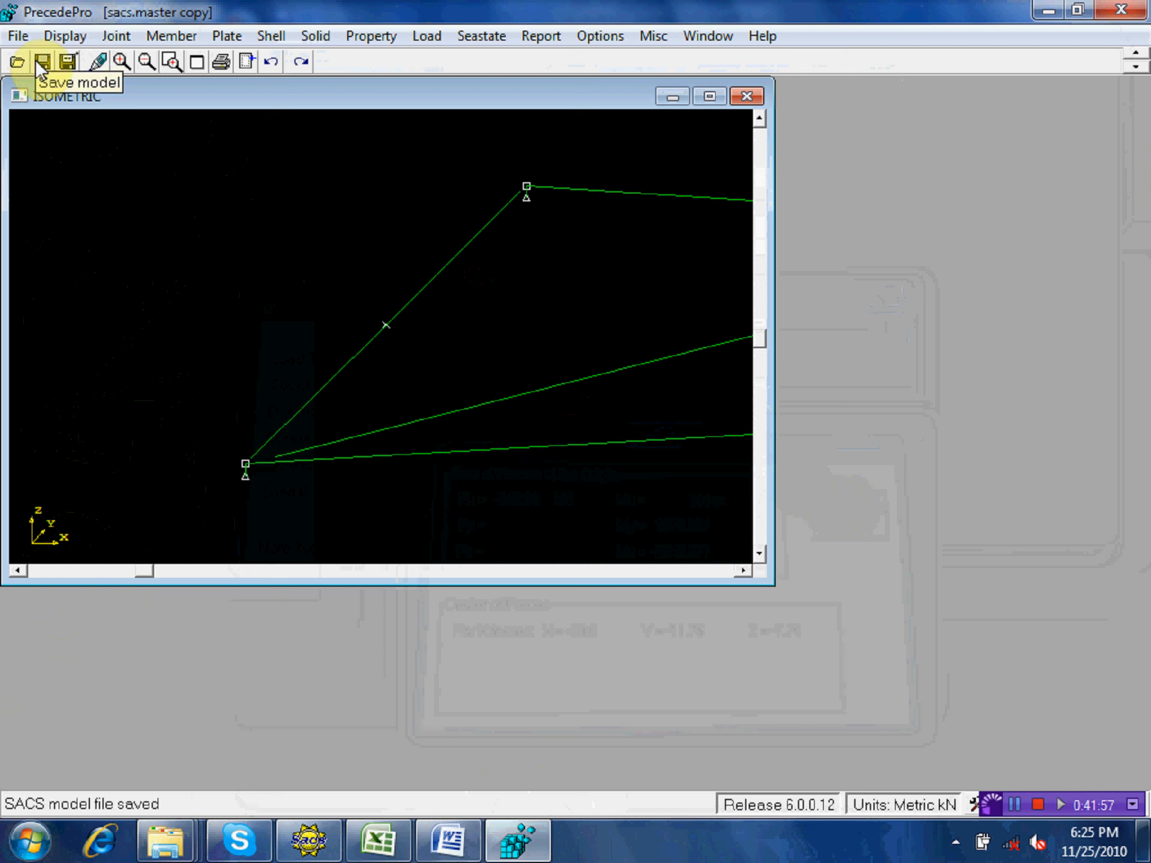
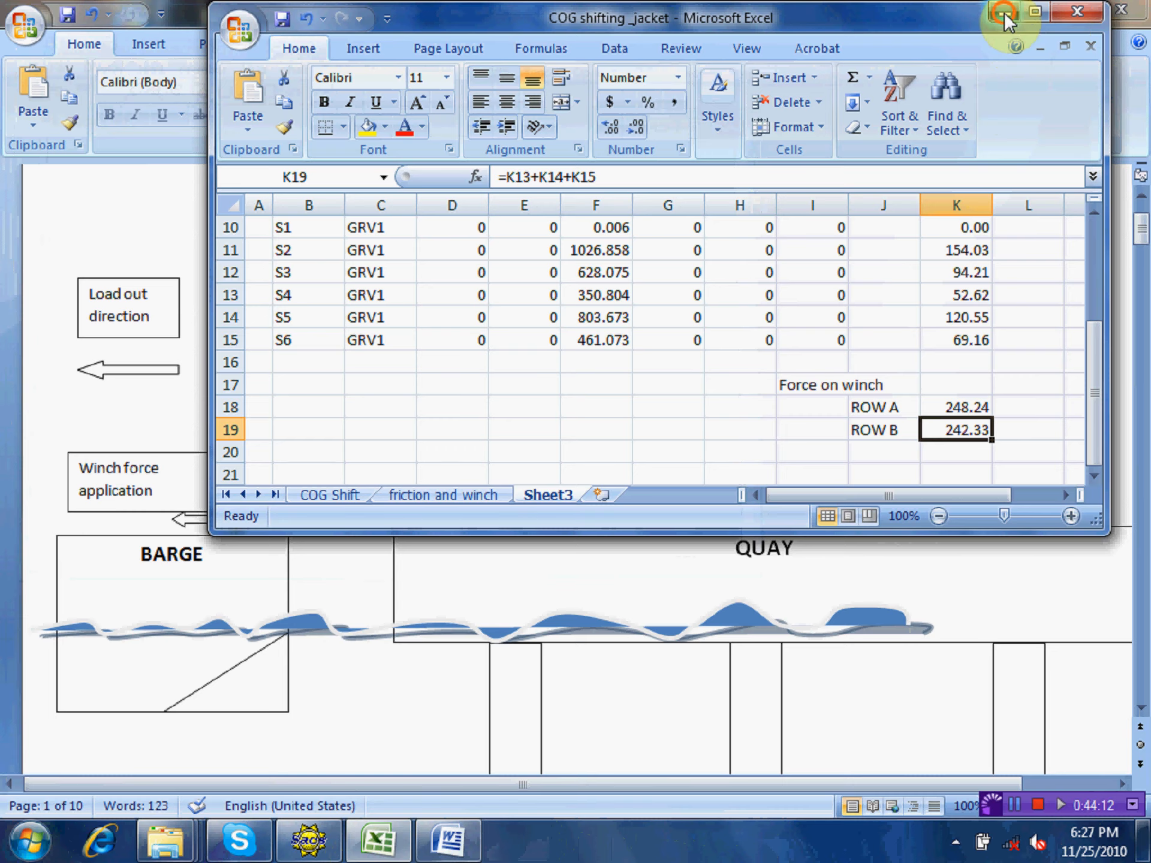
- Switch to the SACS Executive, open gap.run from the jacket load_out folder and run its Linear Static Analysis with Gap Element
left_click(1003, 12)
left_click(1048, 9)
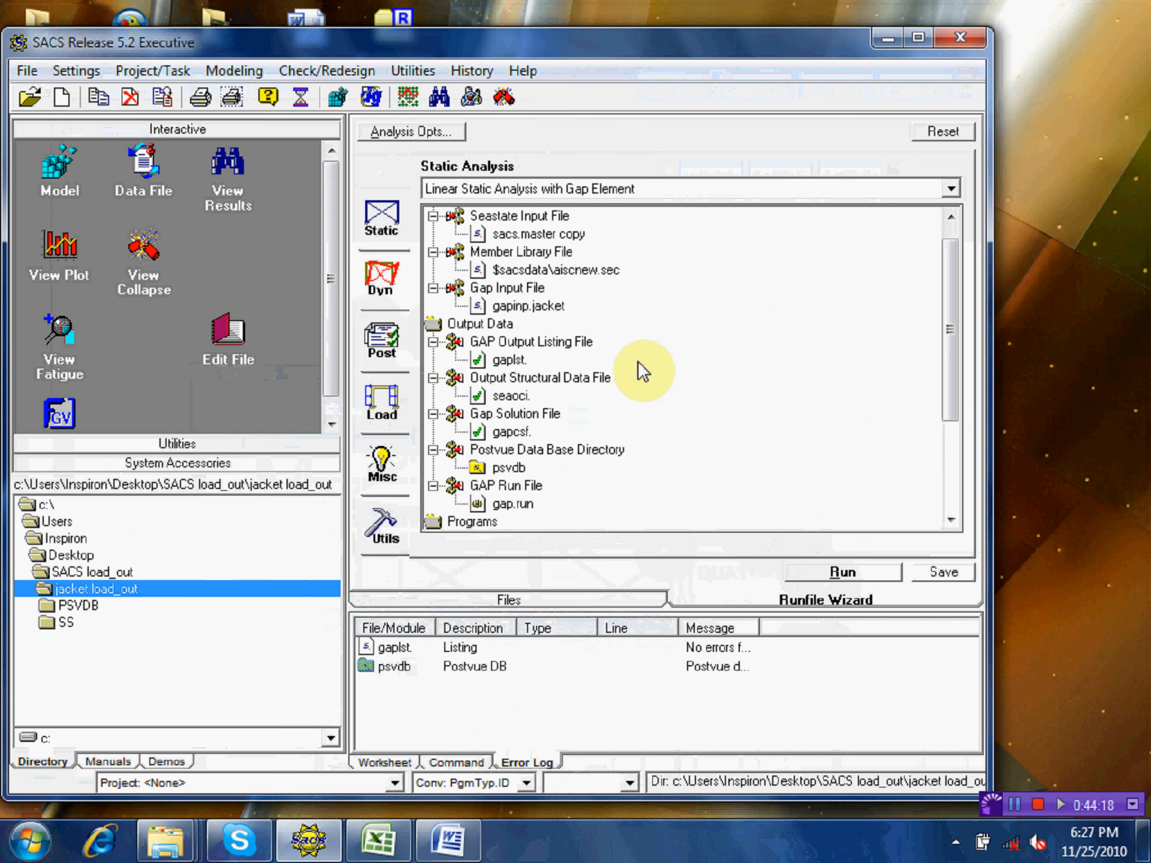
left_click(531, 600)
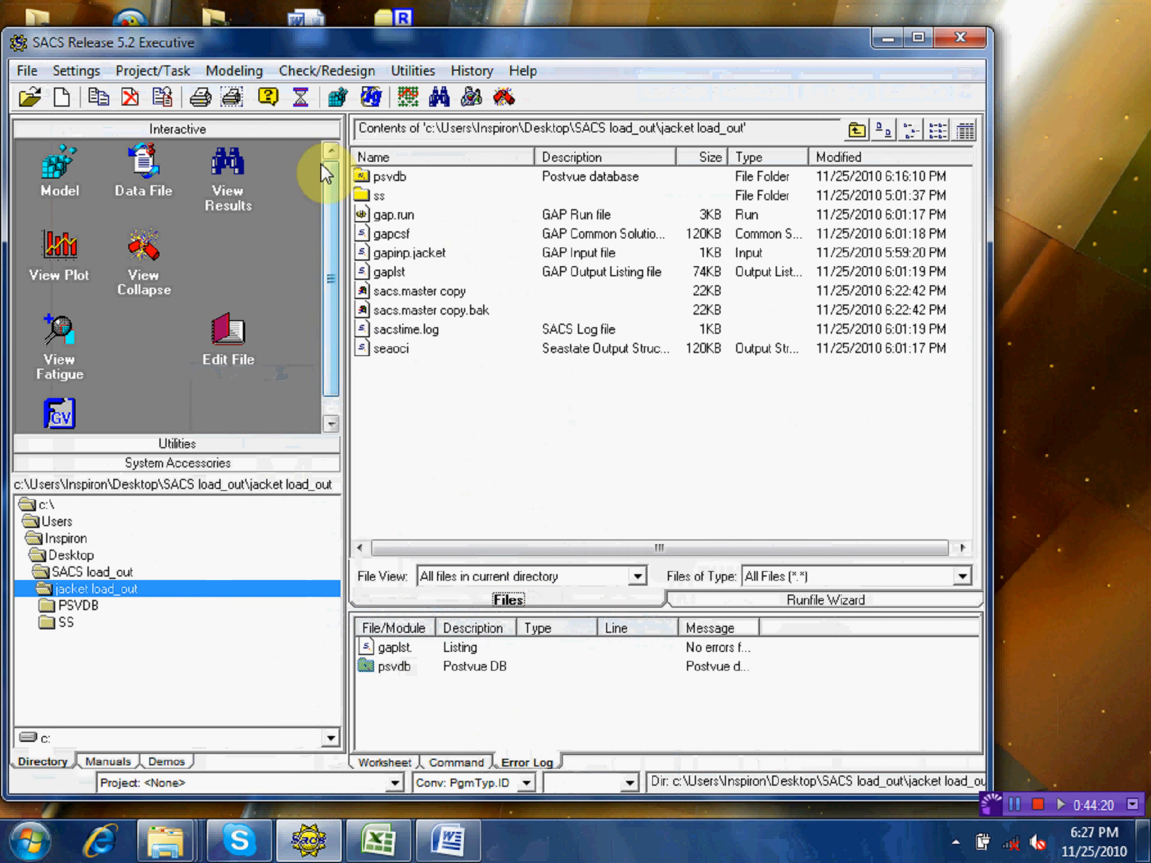
double_click(394, 227)
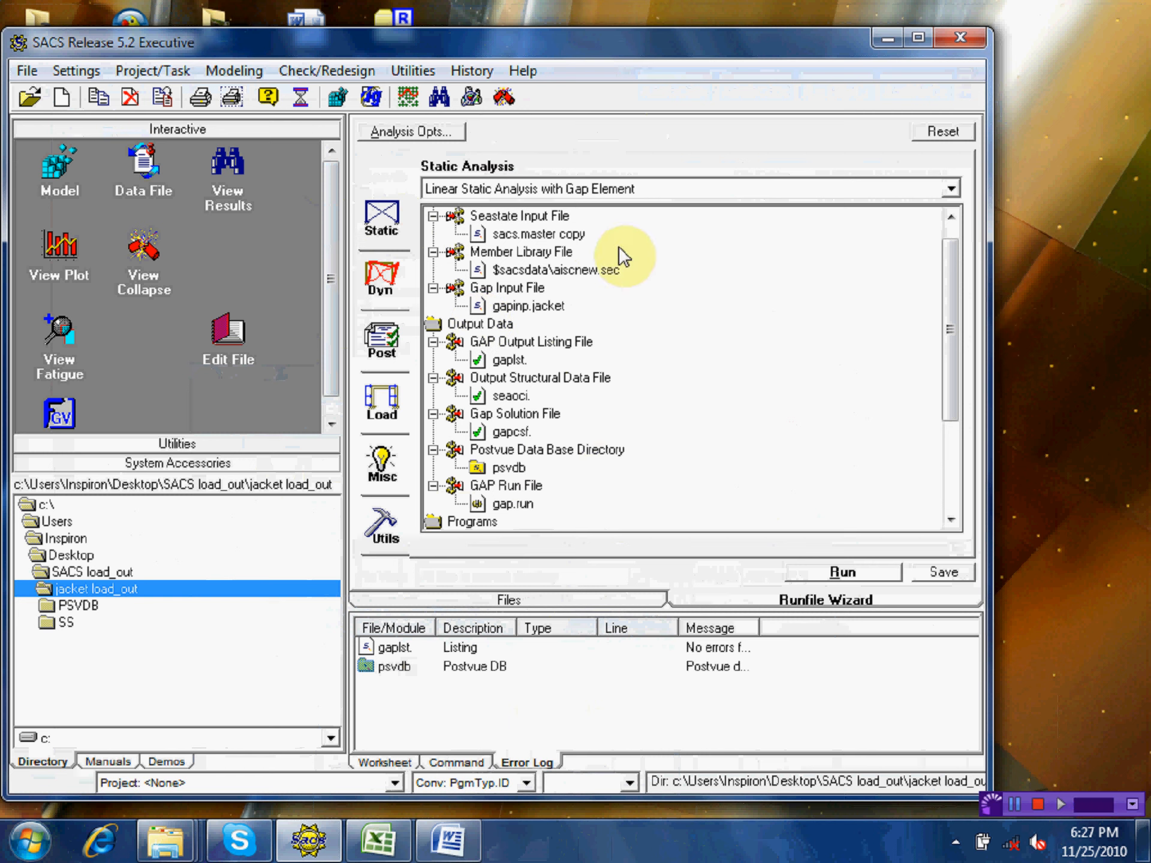
left_click(571, 595)
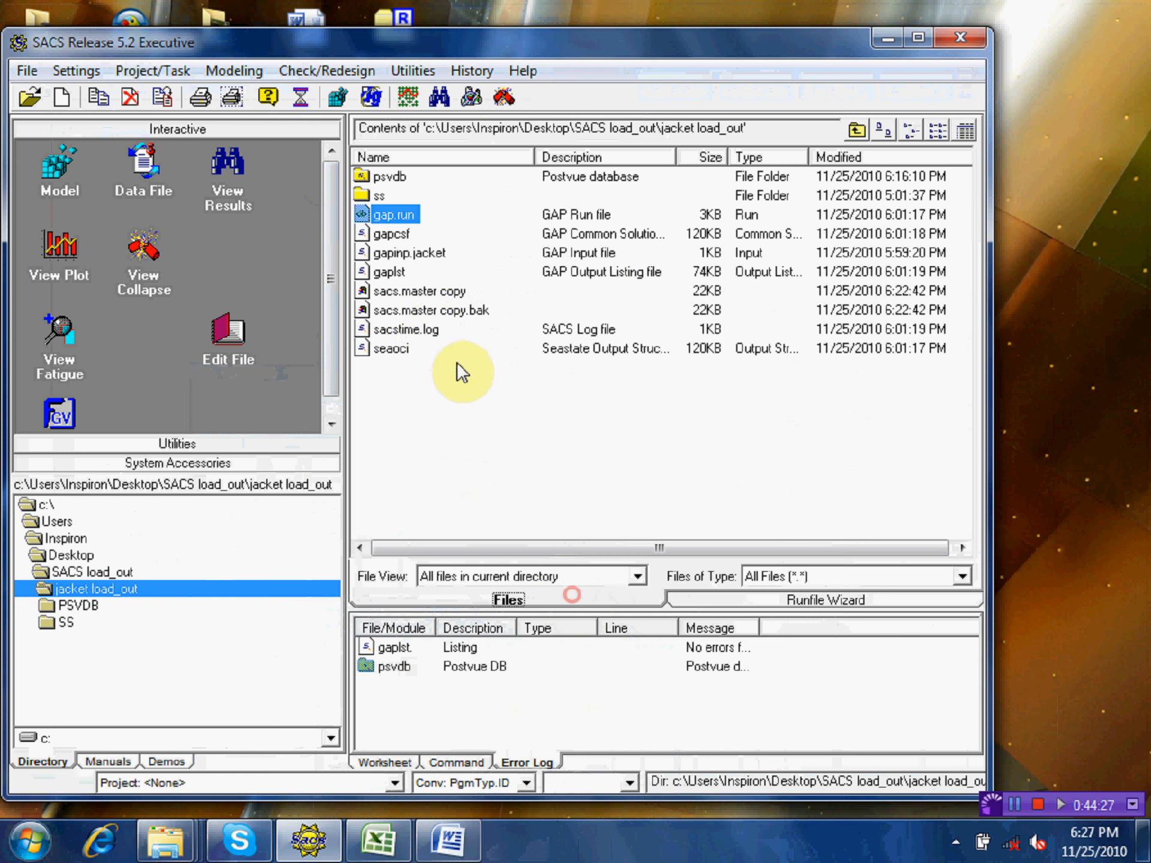
left_click(393, 233)
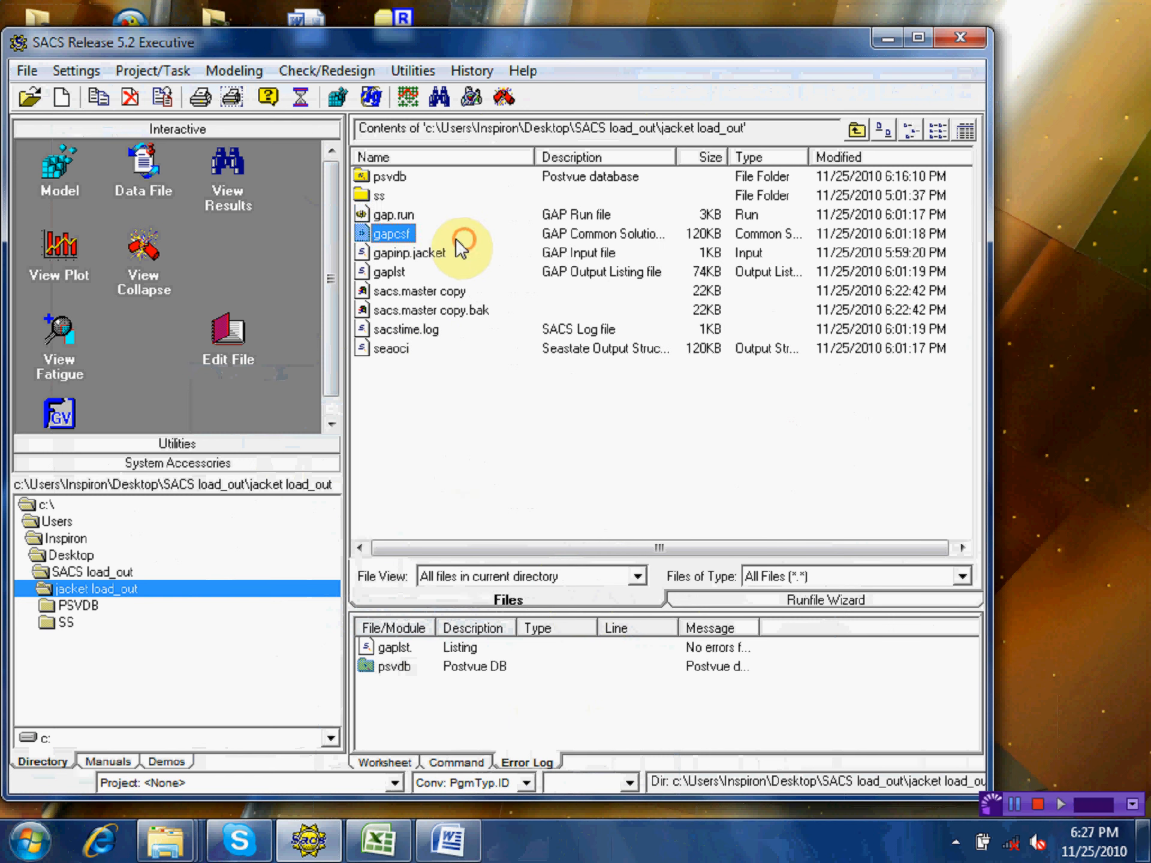
double_click(404, 211)
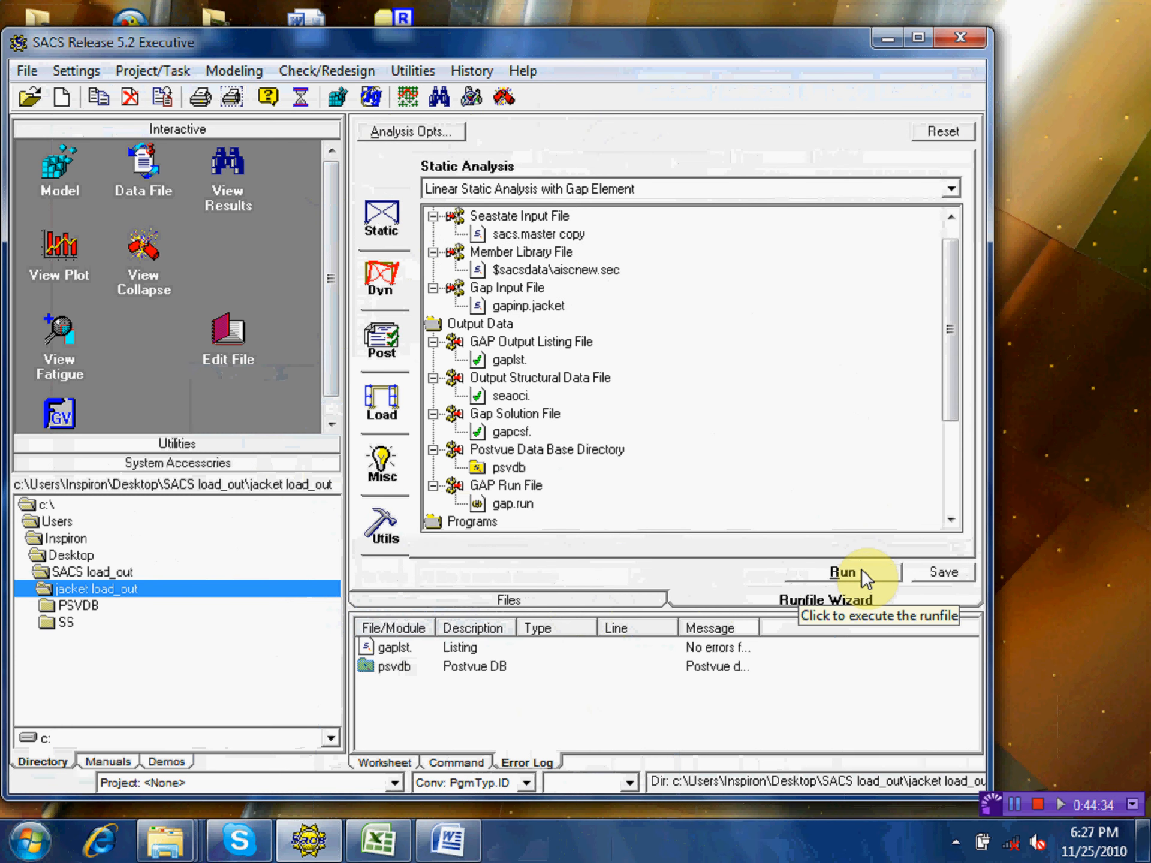
left_click(600, 602)
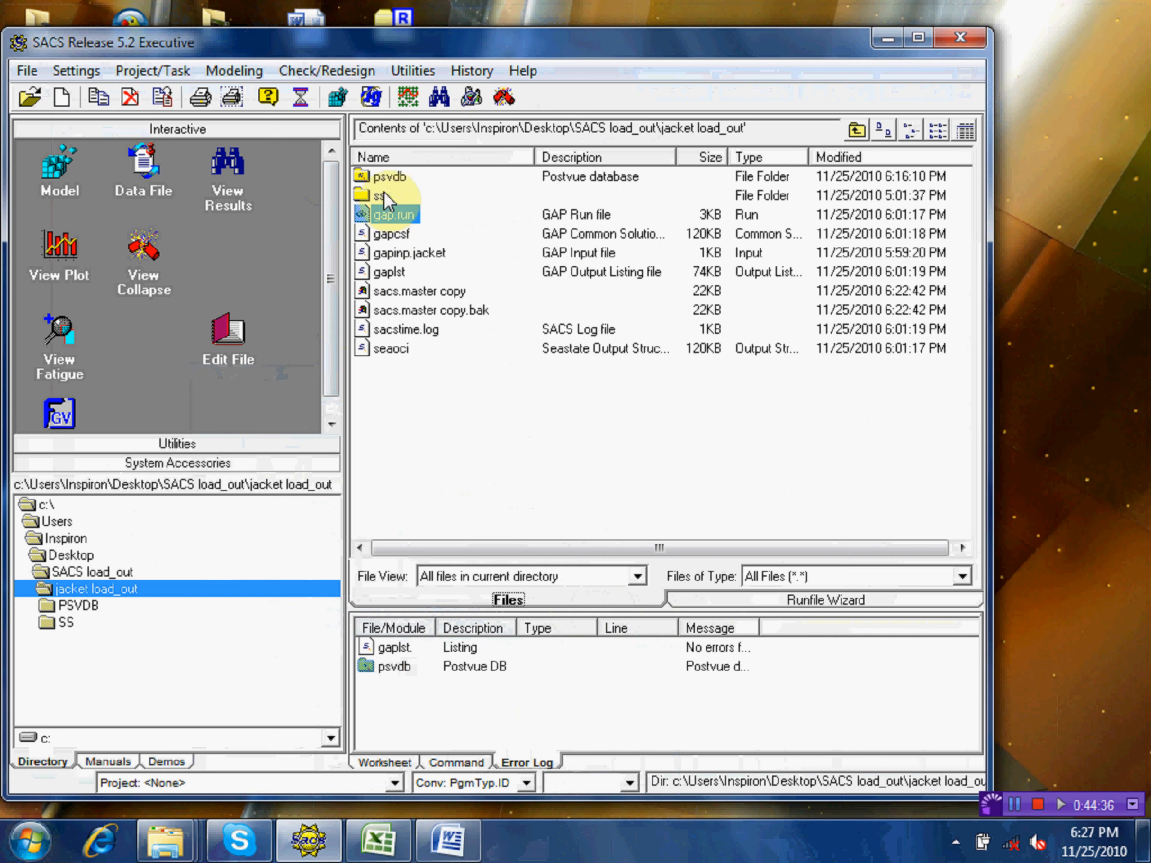
left_click(487, 290)
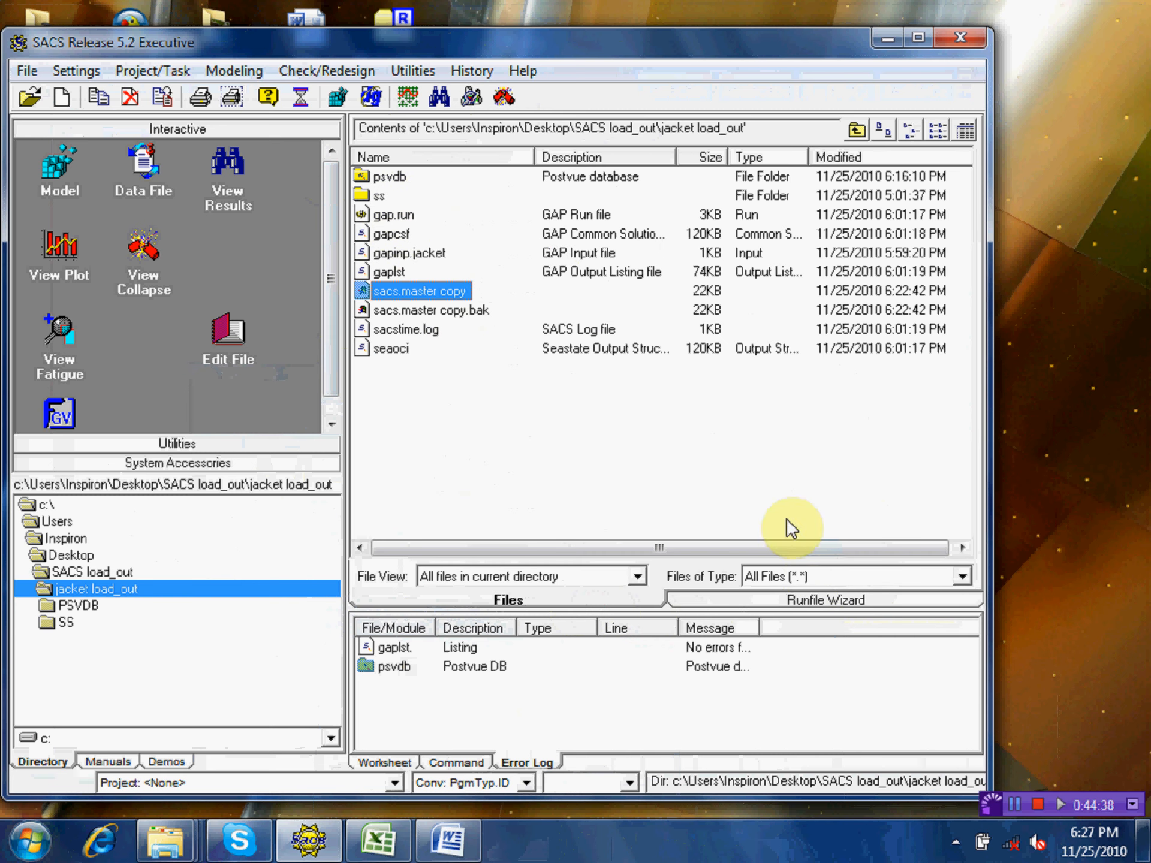
double_click(399, 216)
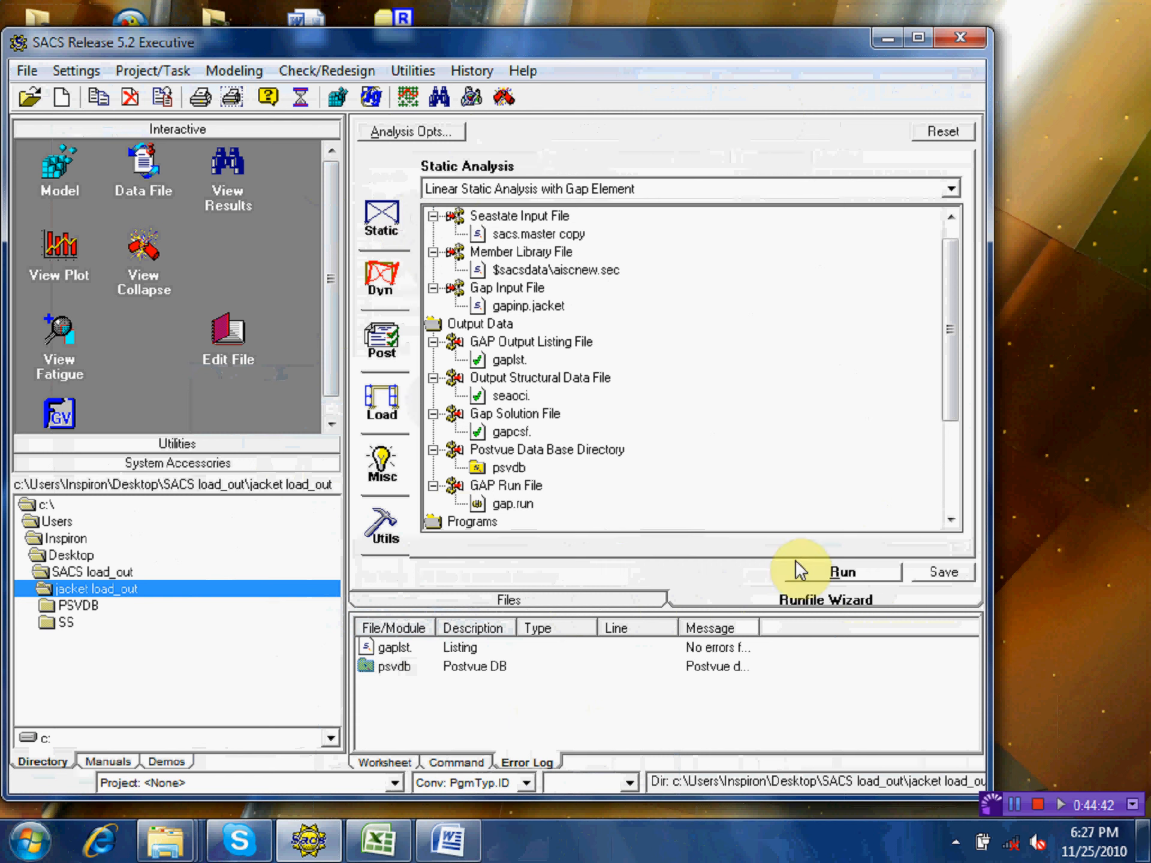
left_click(830, 575)
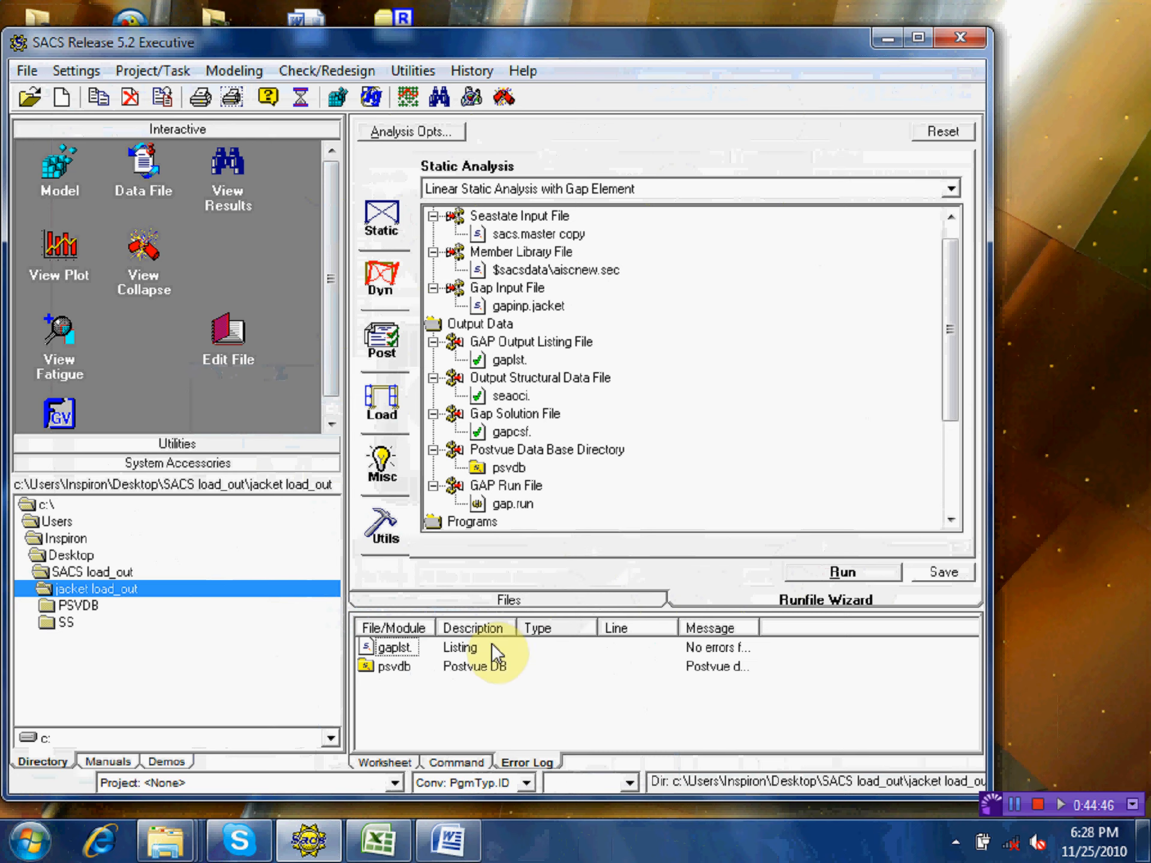
- Open the psvdb results and animate the deflected shape with 200 steps per cycle, labelled with the maximum displacement for the current view
double_click(400, 665)
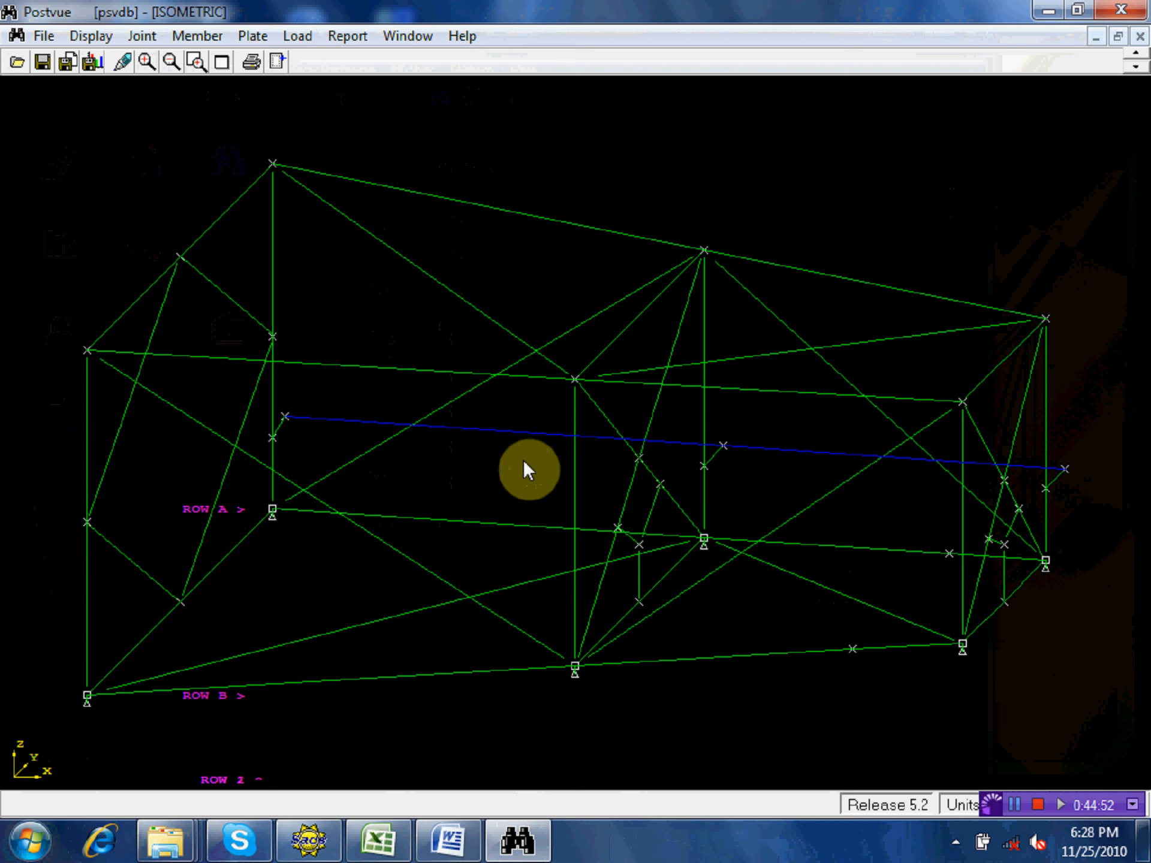
left_click(91, 37)
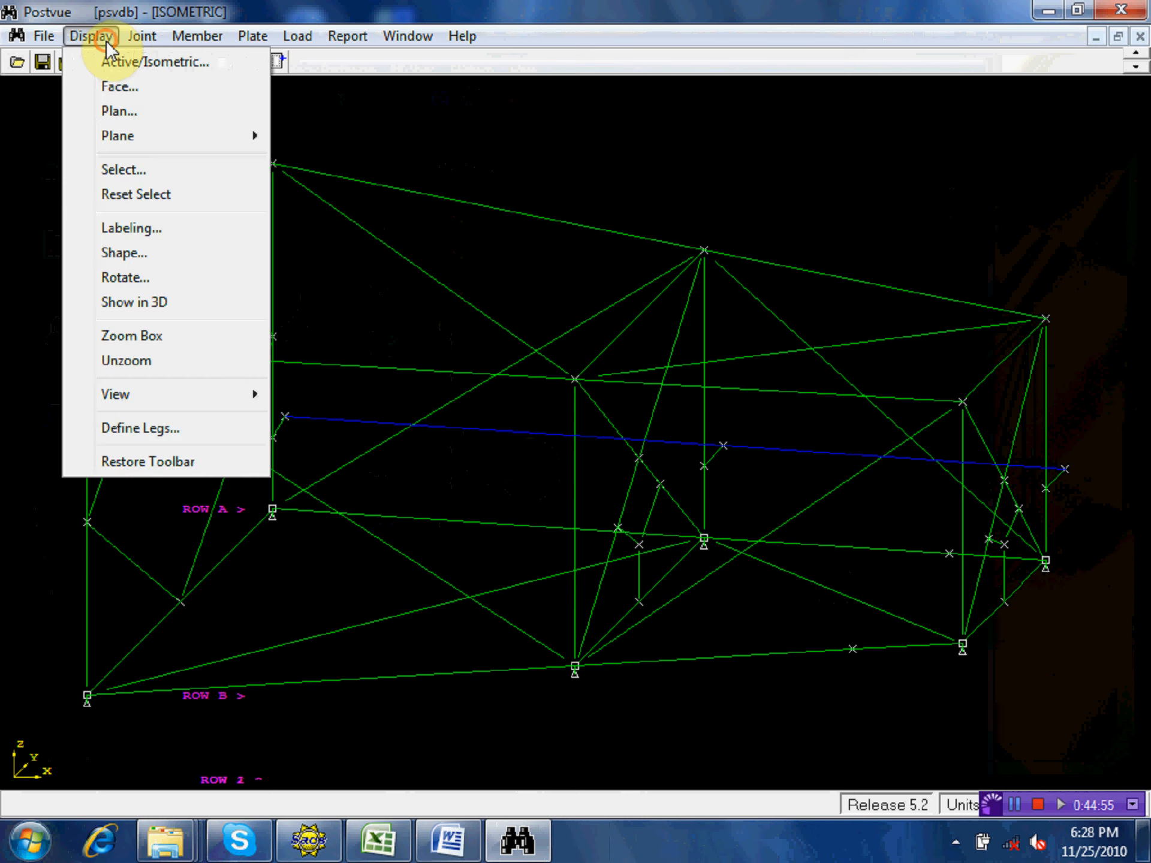
left_click(153, 253)
left_click(511, 233)
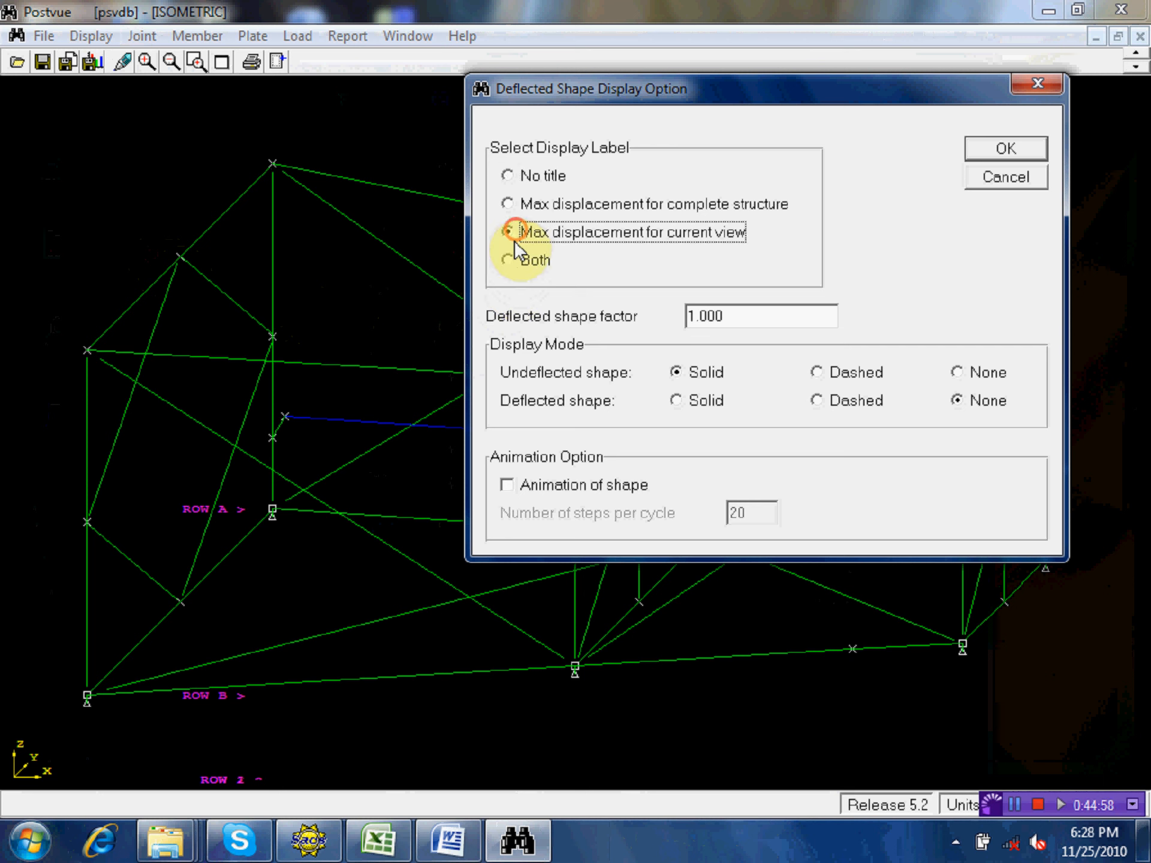
left_click(508, 485)
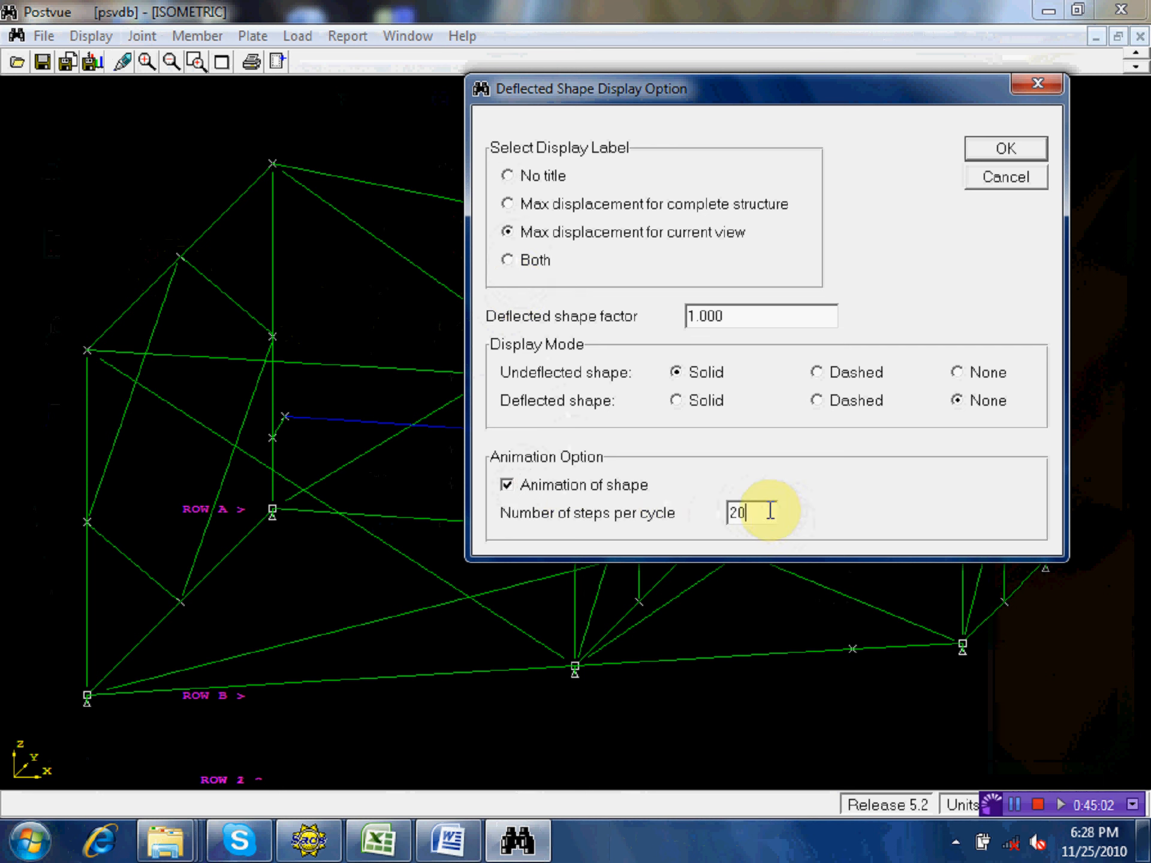
left_click(770, 511)
type("0")
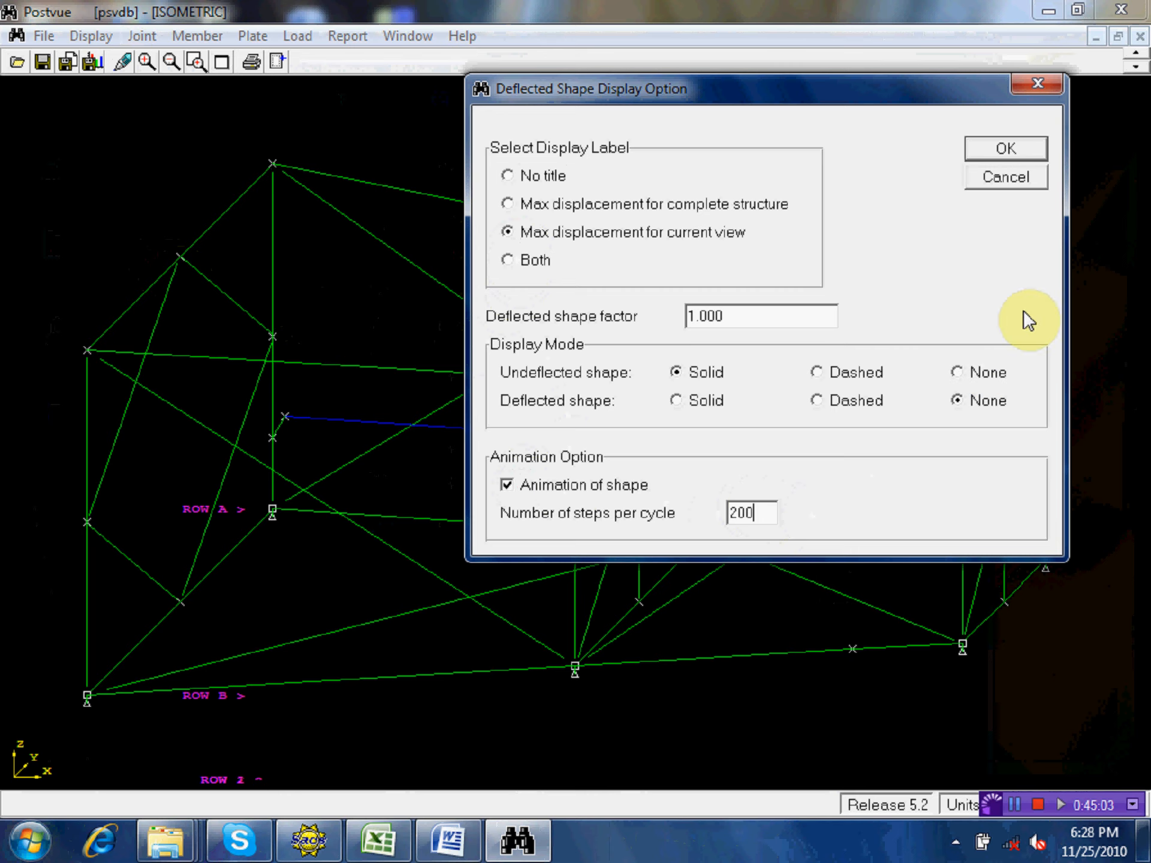
left_click(1019, 152)
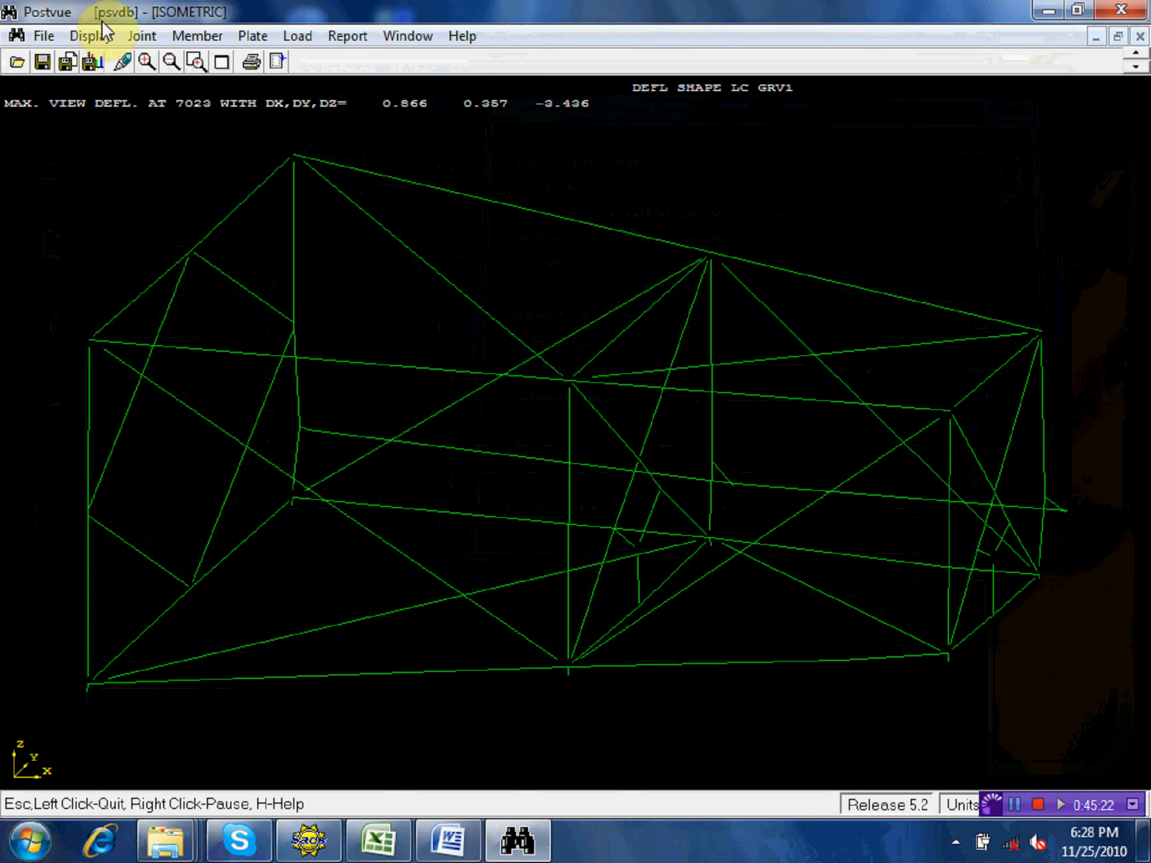
- Stop the animation and check the joint details of the Row A end support joint, 101L
left_click(142, 35)
left_click(180, 59)
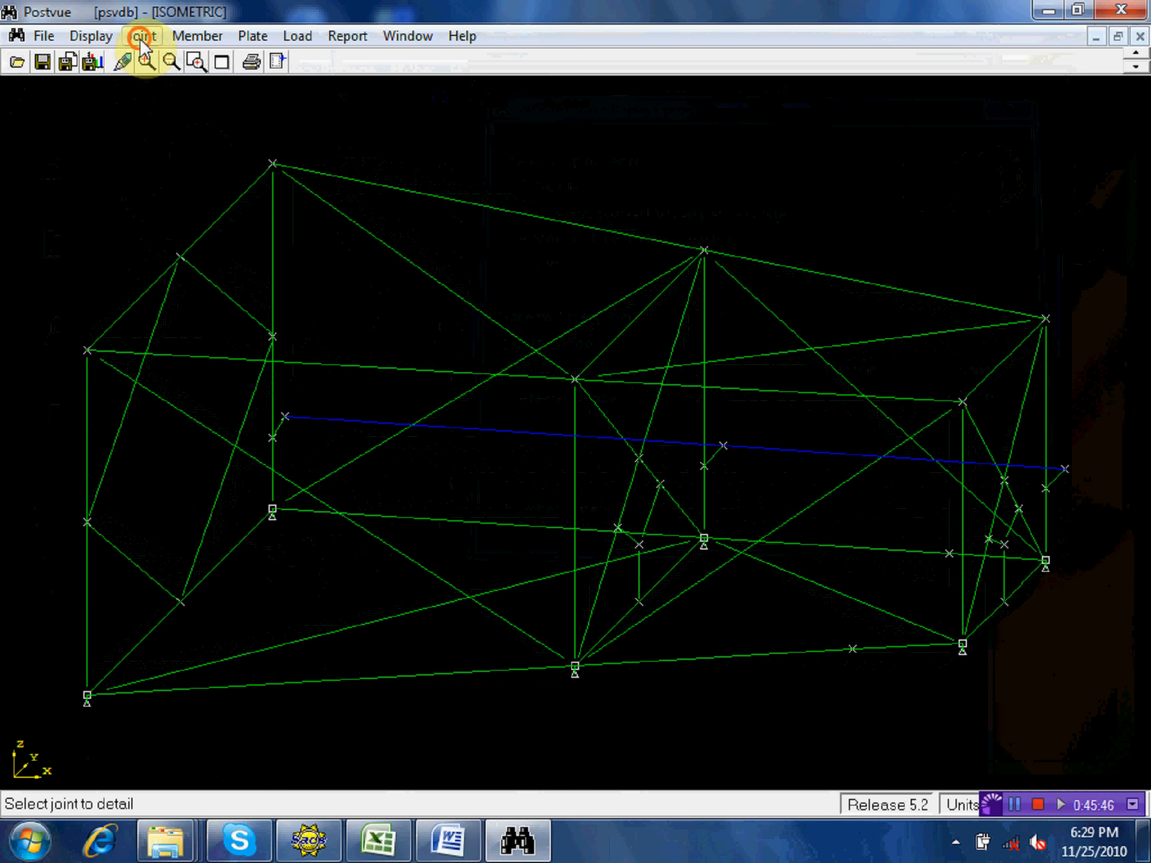
left_click(142, 36)
left_click(170, 62)
left_click(275, 508)
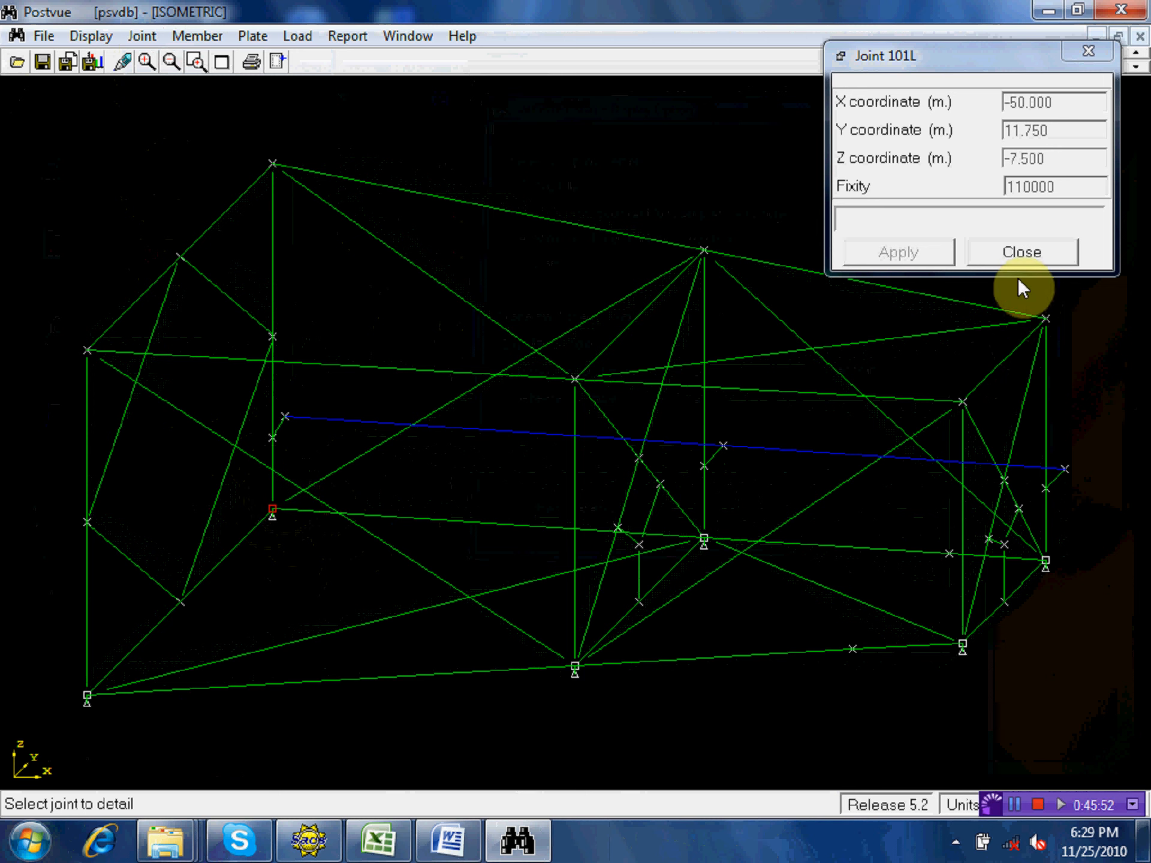
left_click(1022, 252)
- Hide disconnected joints and plates, and exclude member groups rsr and rst from the display
left_click(91, 36)
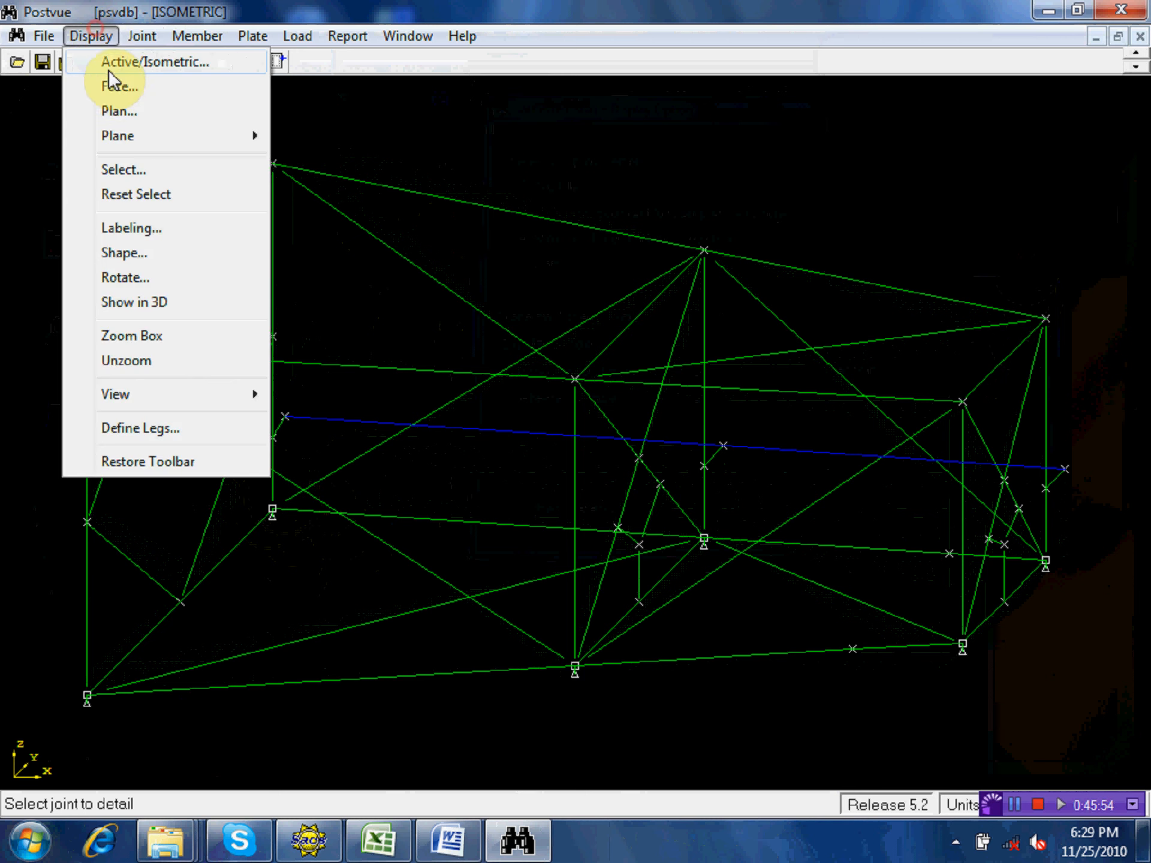
left_click(146, 169)
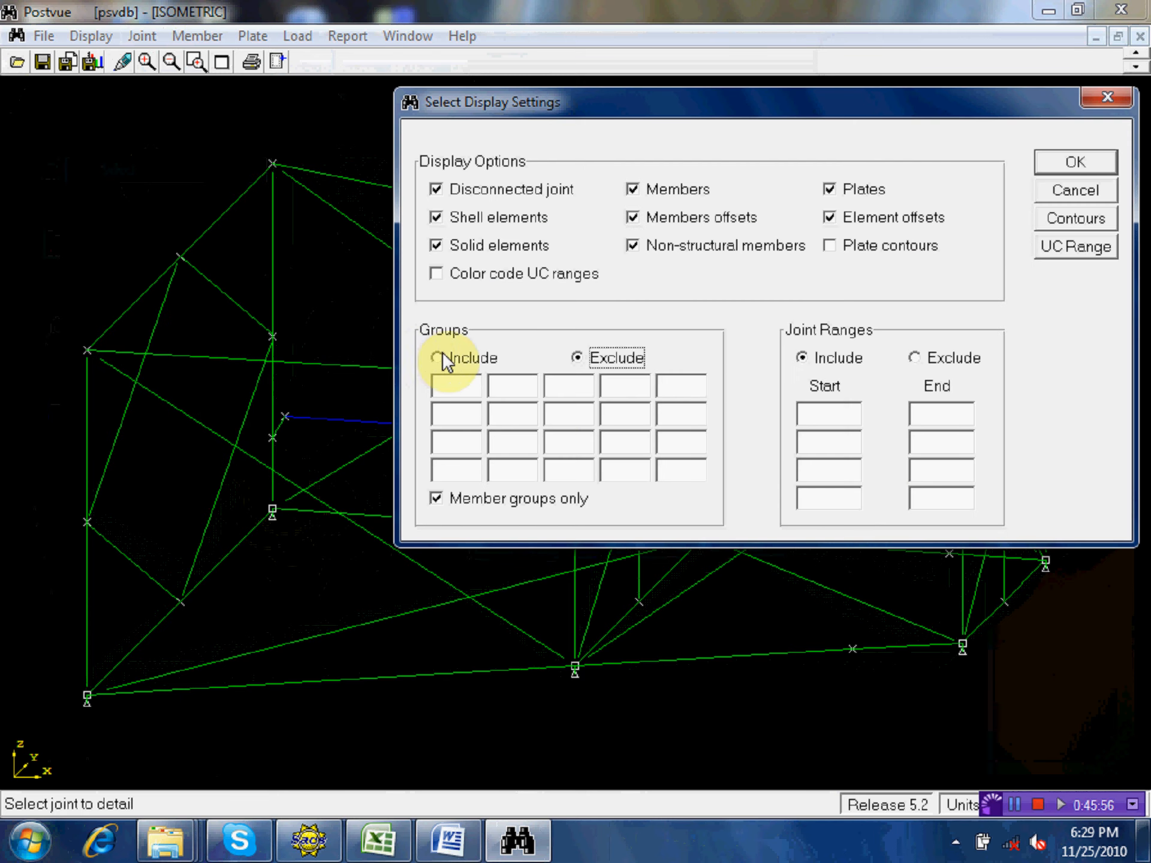
left_click(474, 190)
left_click(839, 191)
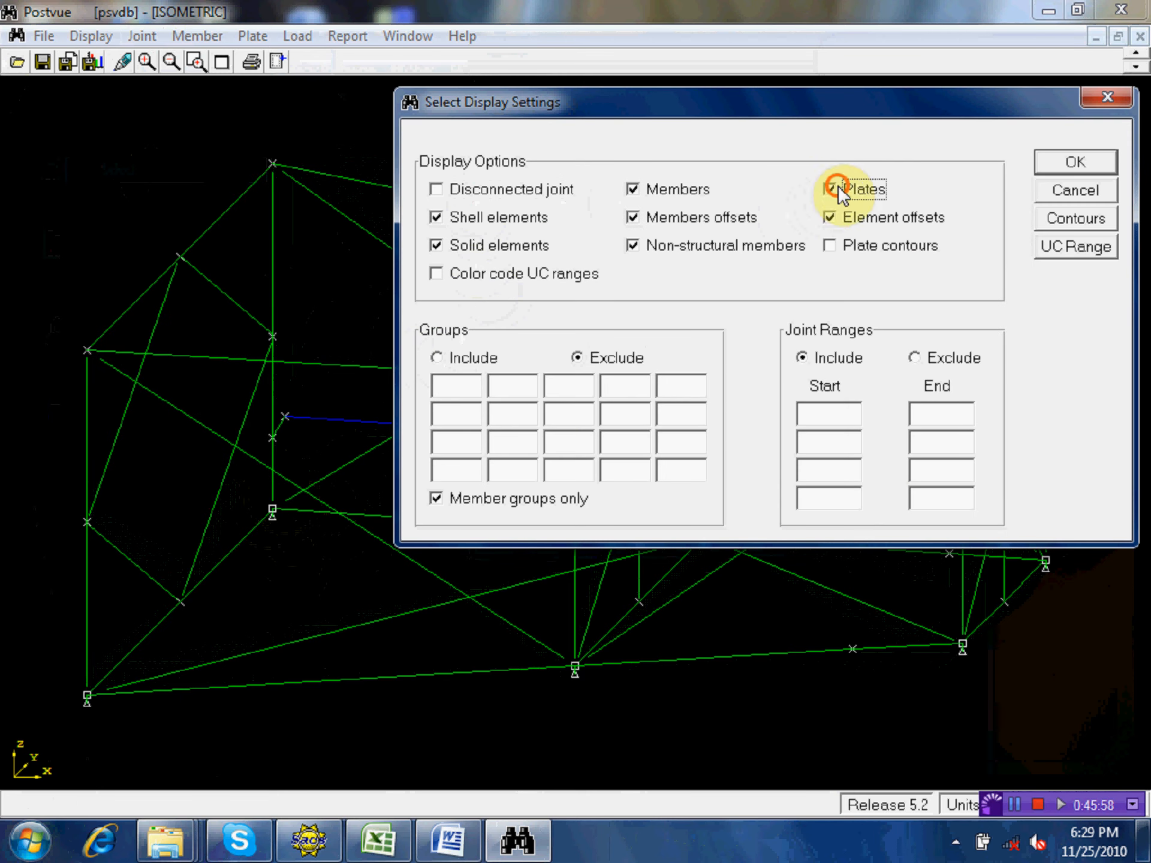
left_click(454, 386)
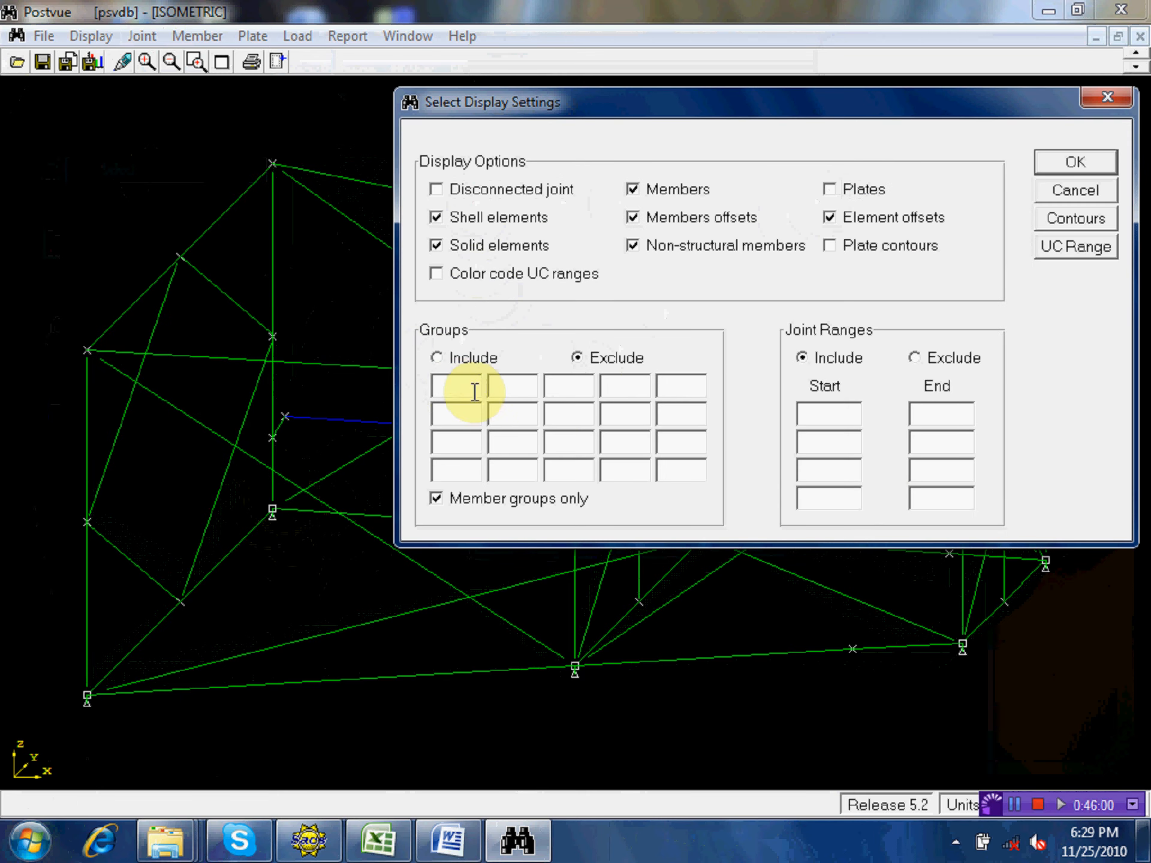
type("rst")
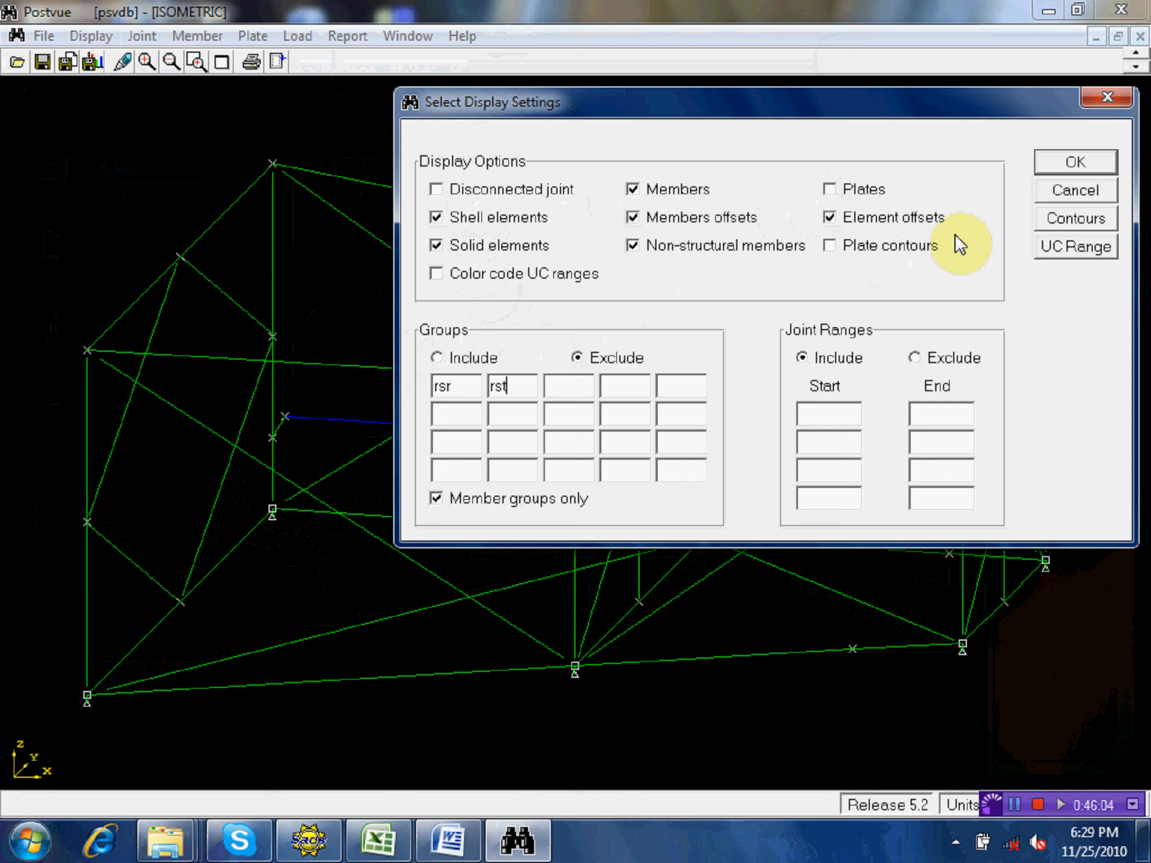
left_click(1075, 150)
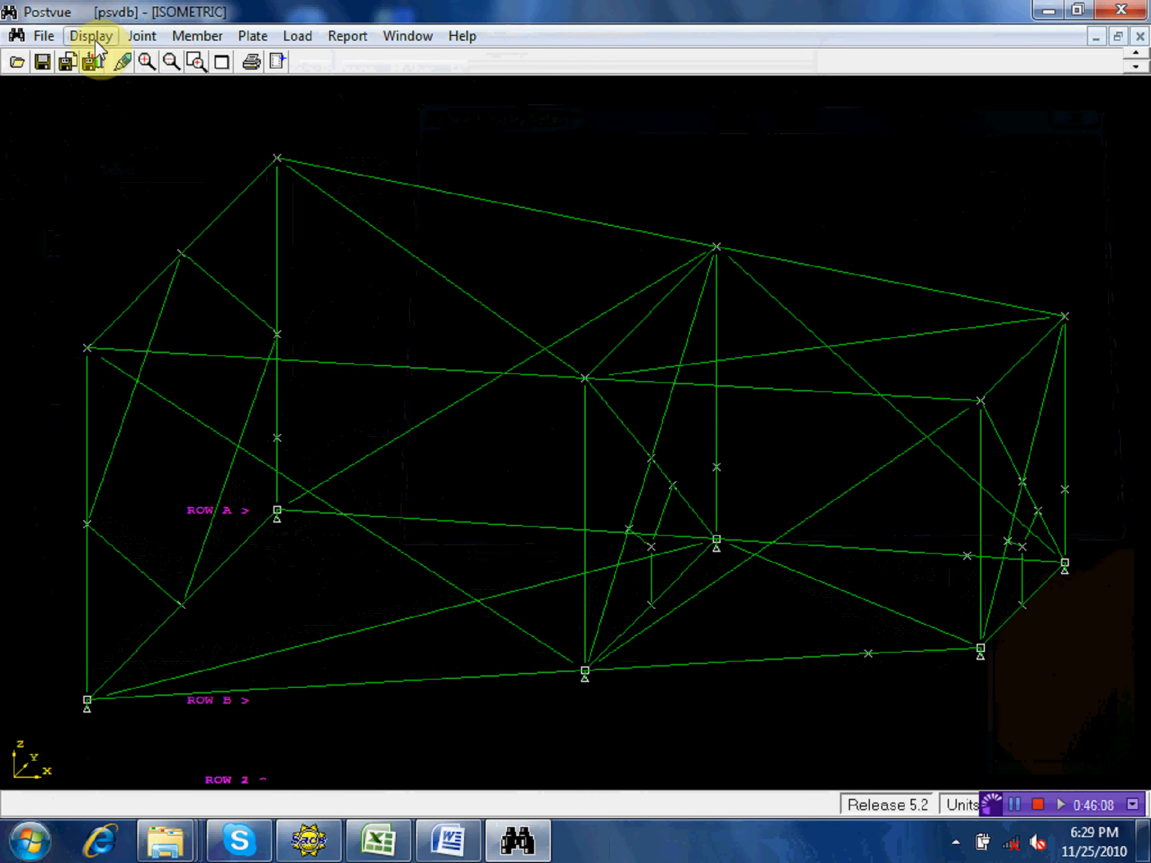
- Animate the jacket's deflected shape for load cases GRV1 and GRV2, and stop the animation
left_click(90, 37)
left_click(170, 256)
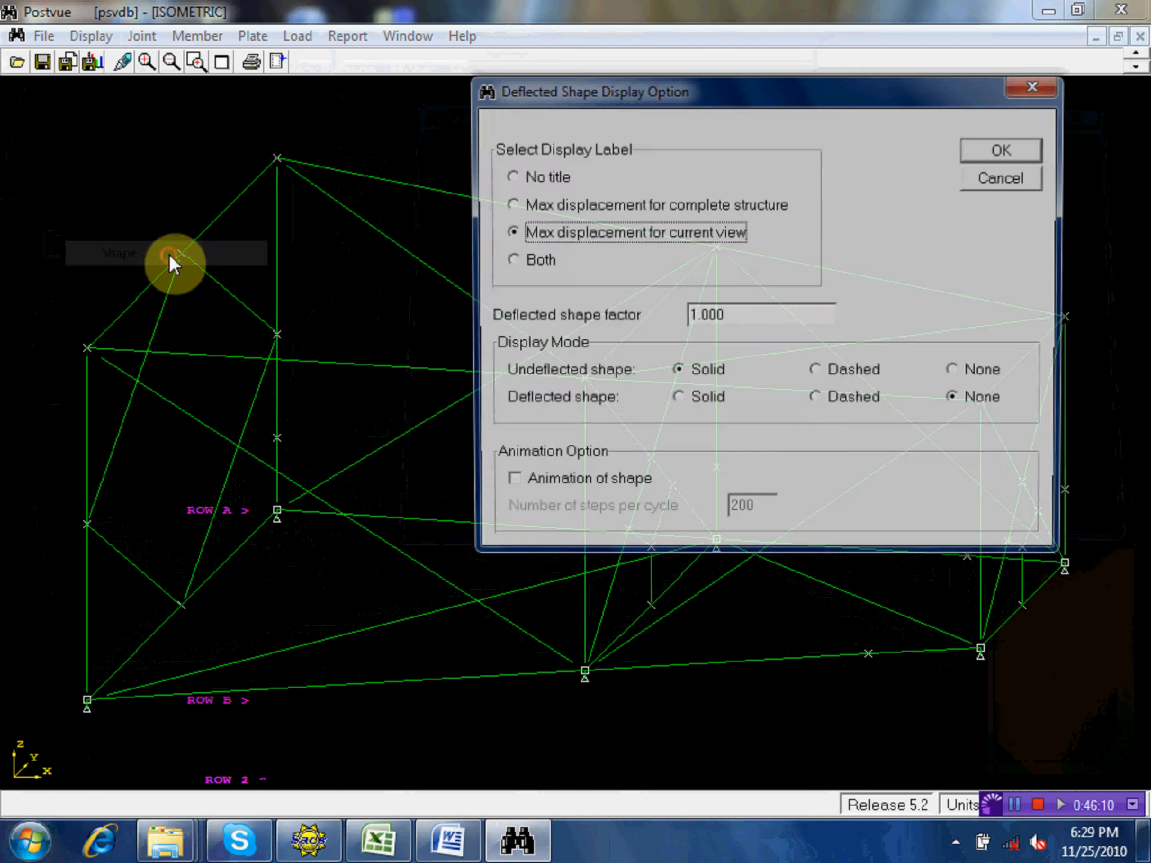
left_click(513, 486)
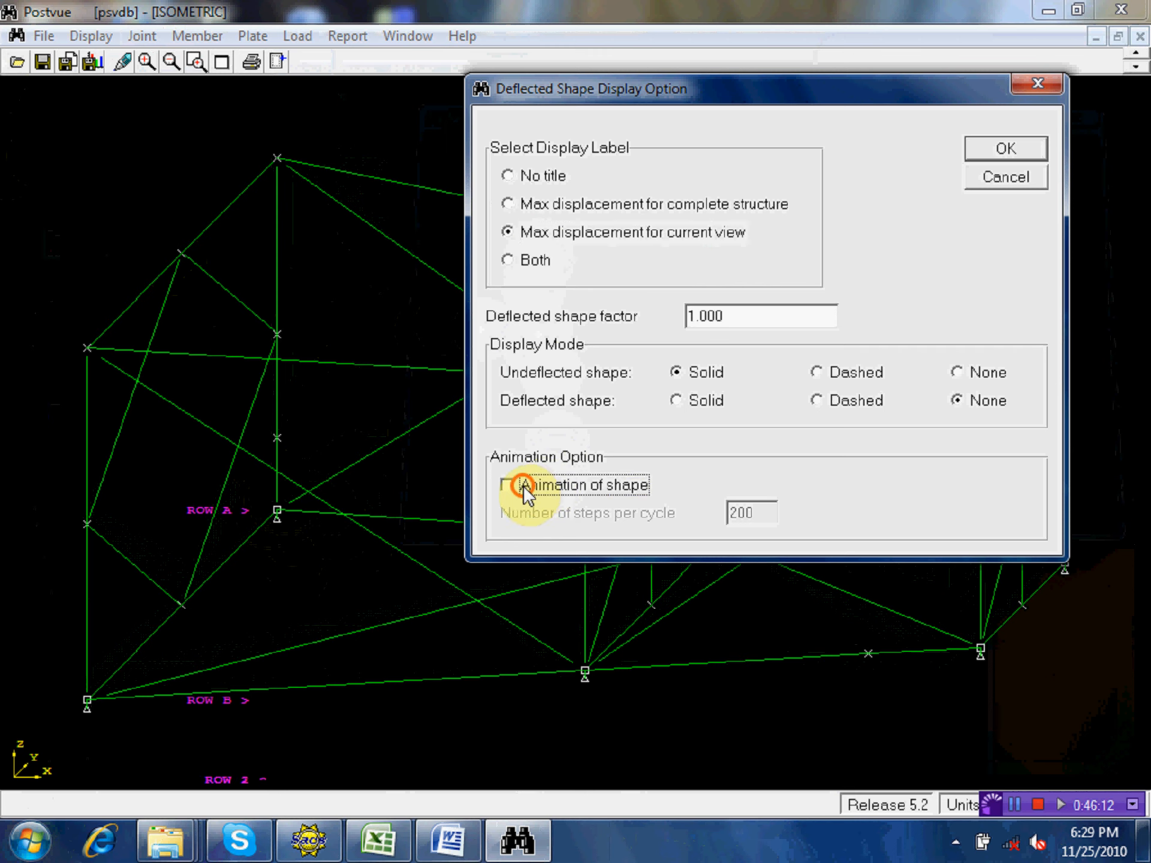
left_click(995, 150)
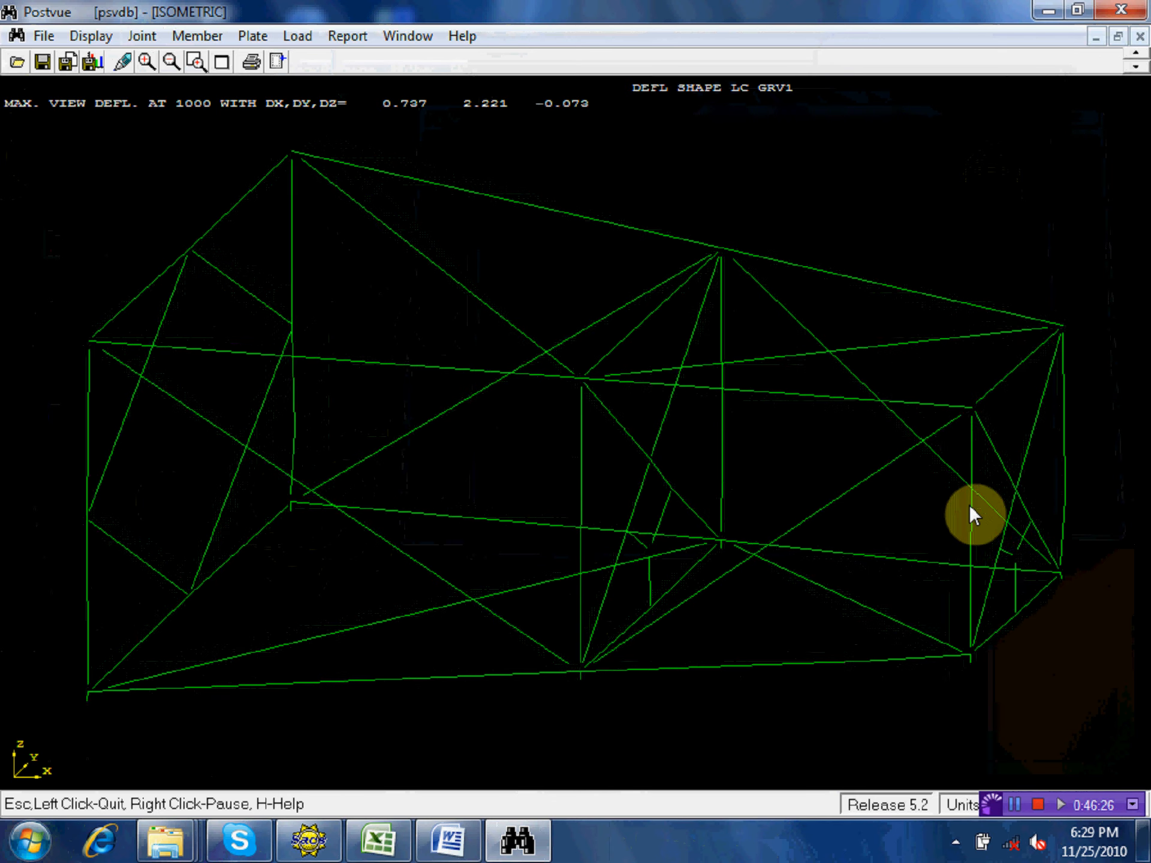
left_click(308, 39)
left_click(333, 85)
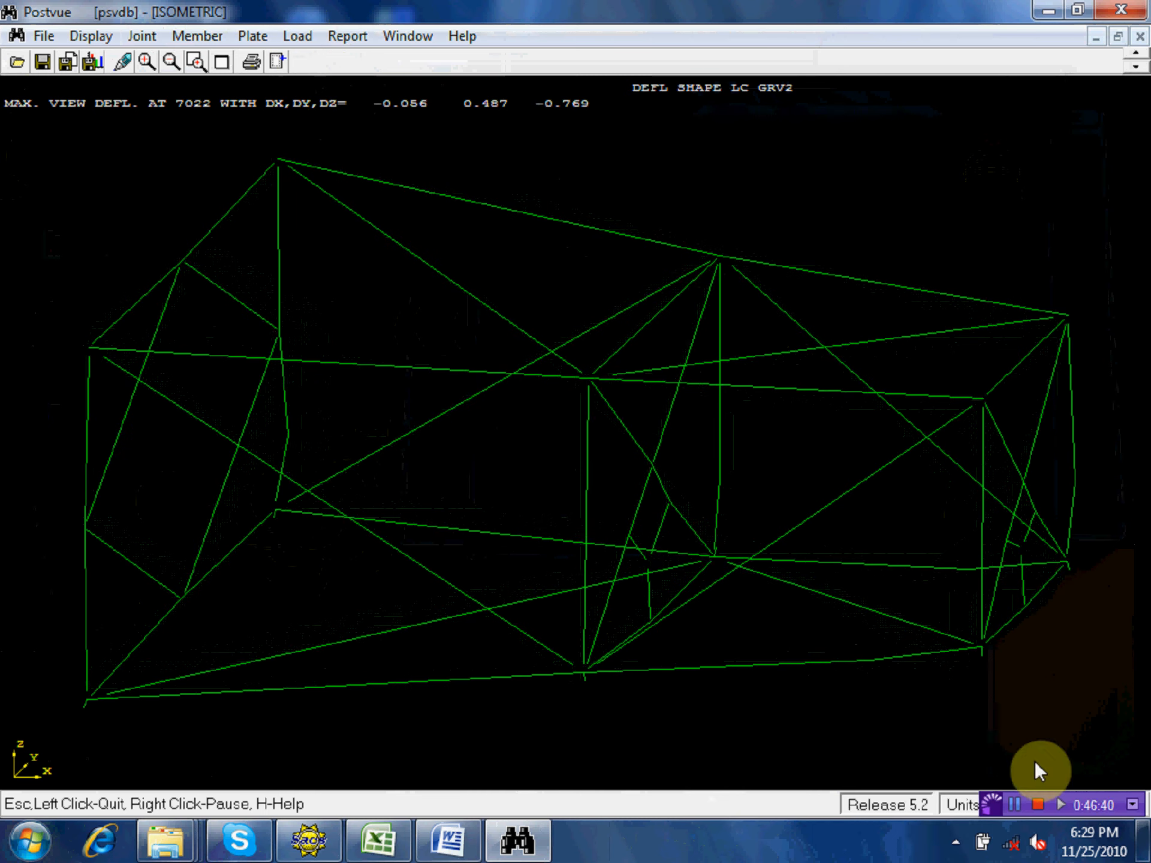
left_click(1123, 624)
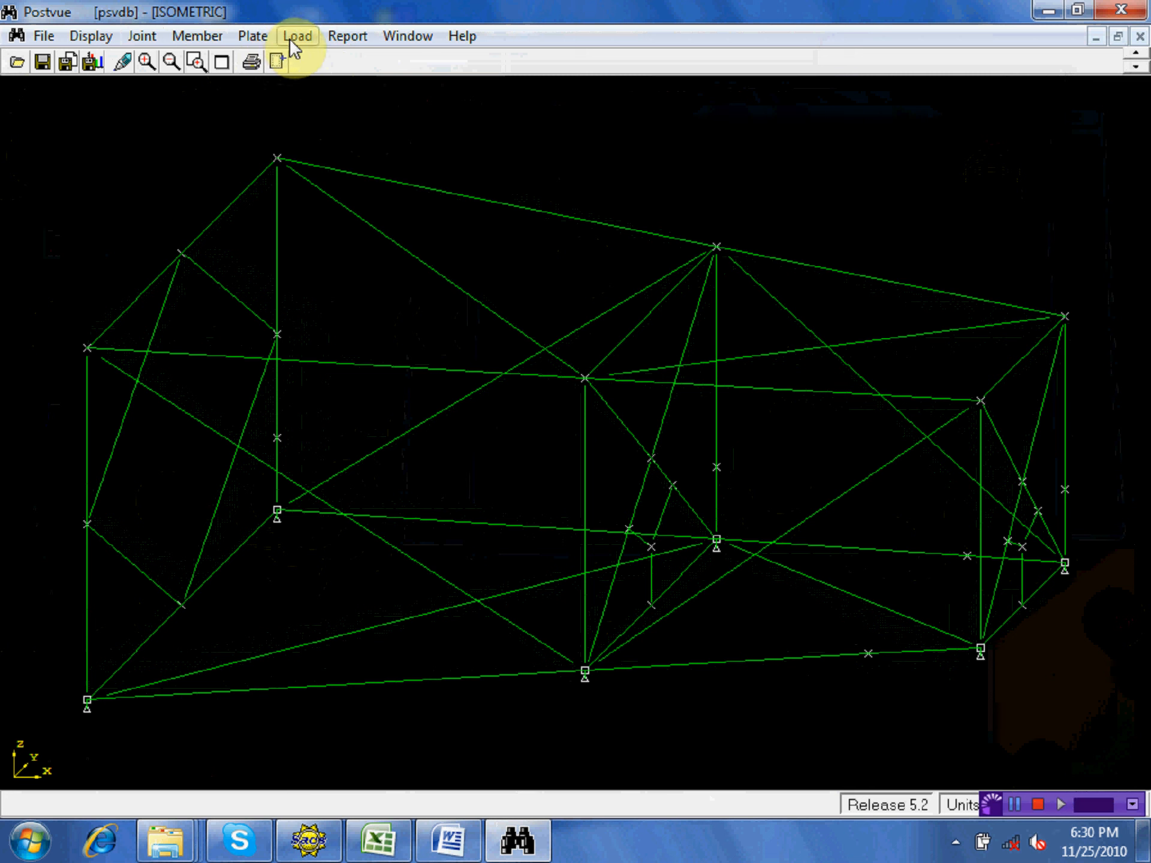
- Generate a joint reaction report titled grv2 for all joints, limited to load case grv2 through the load case table
left_click(355, 34)
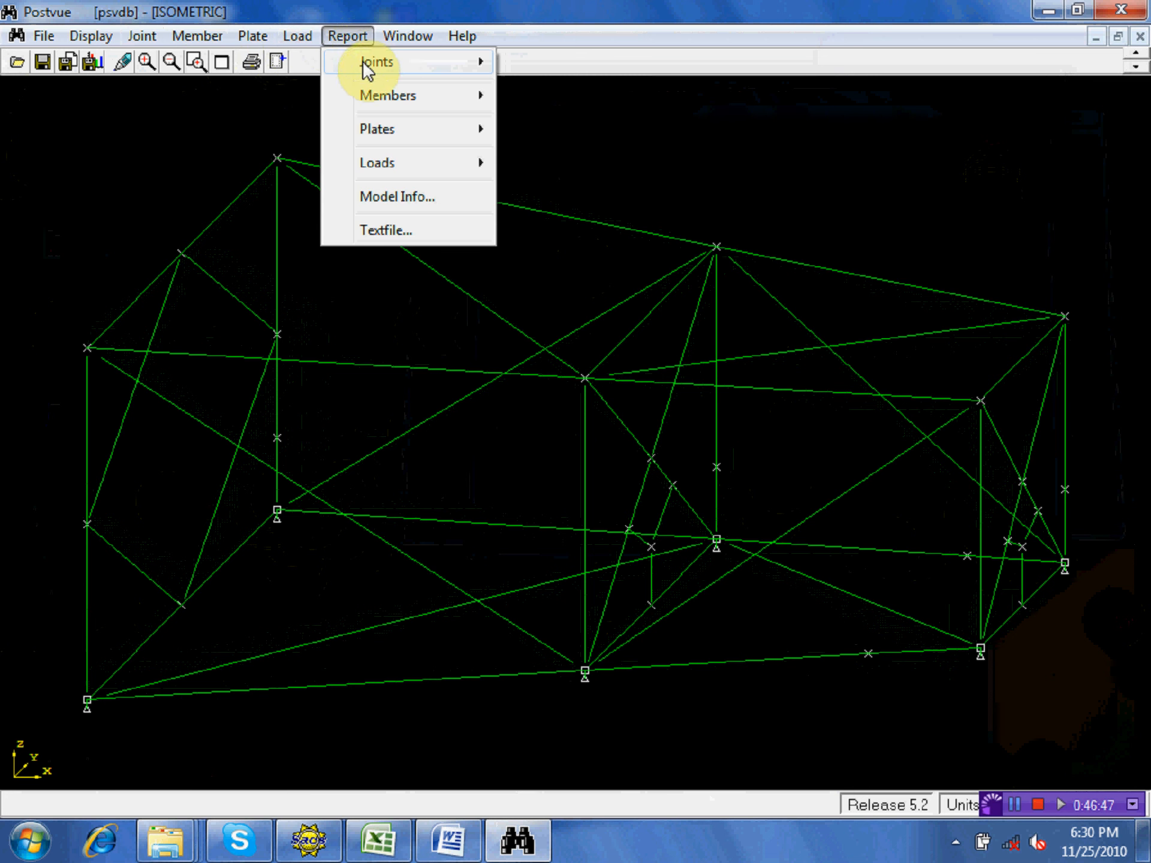
mouse_move(368, 63)
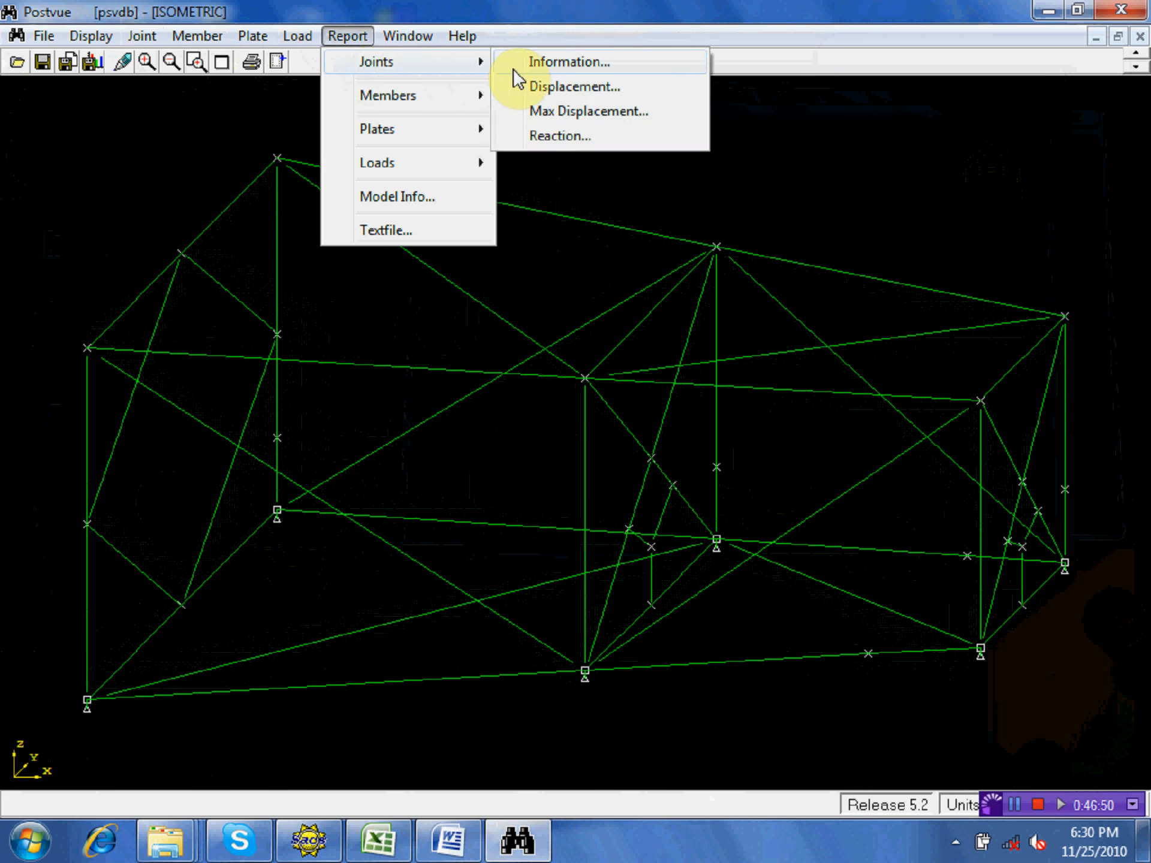
left_click(577, 142)
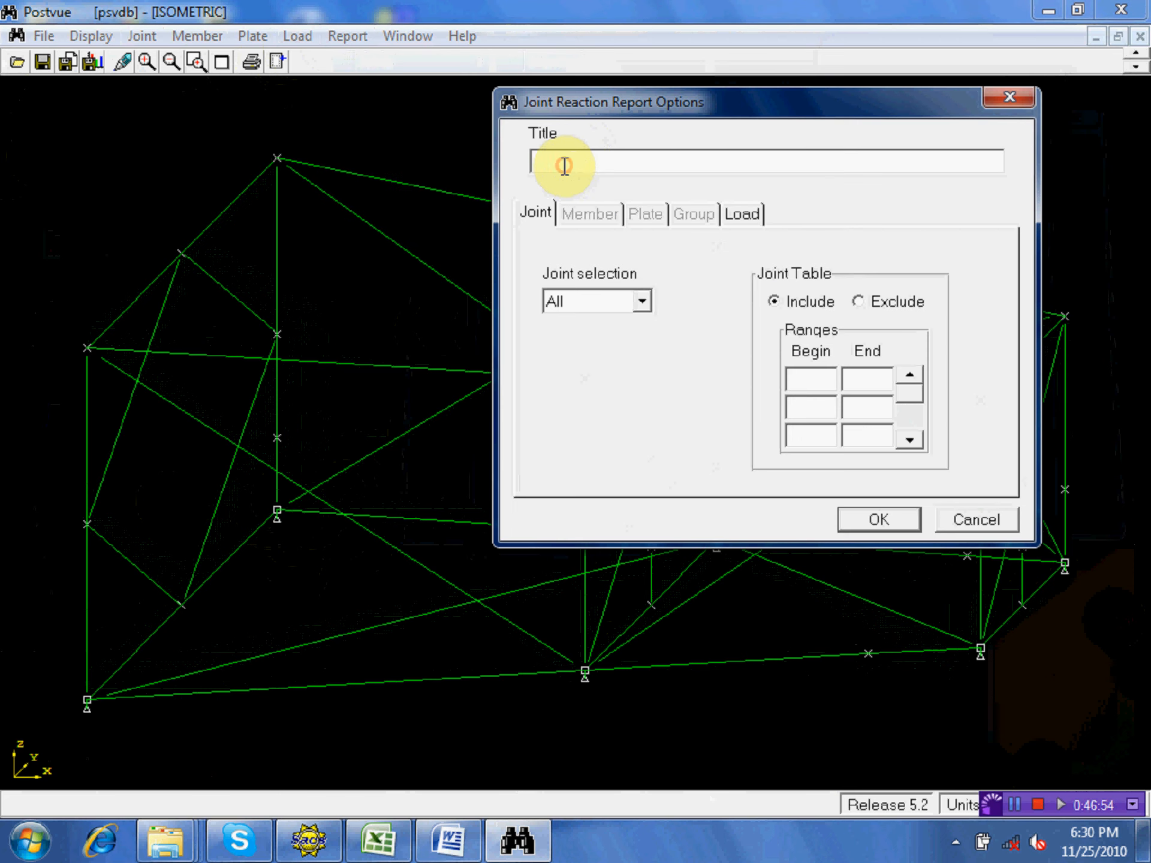
type("grv2")
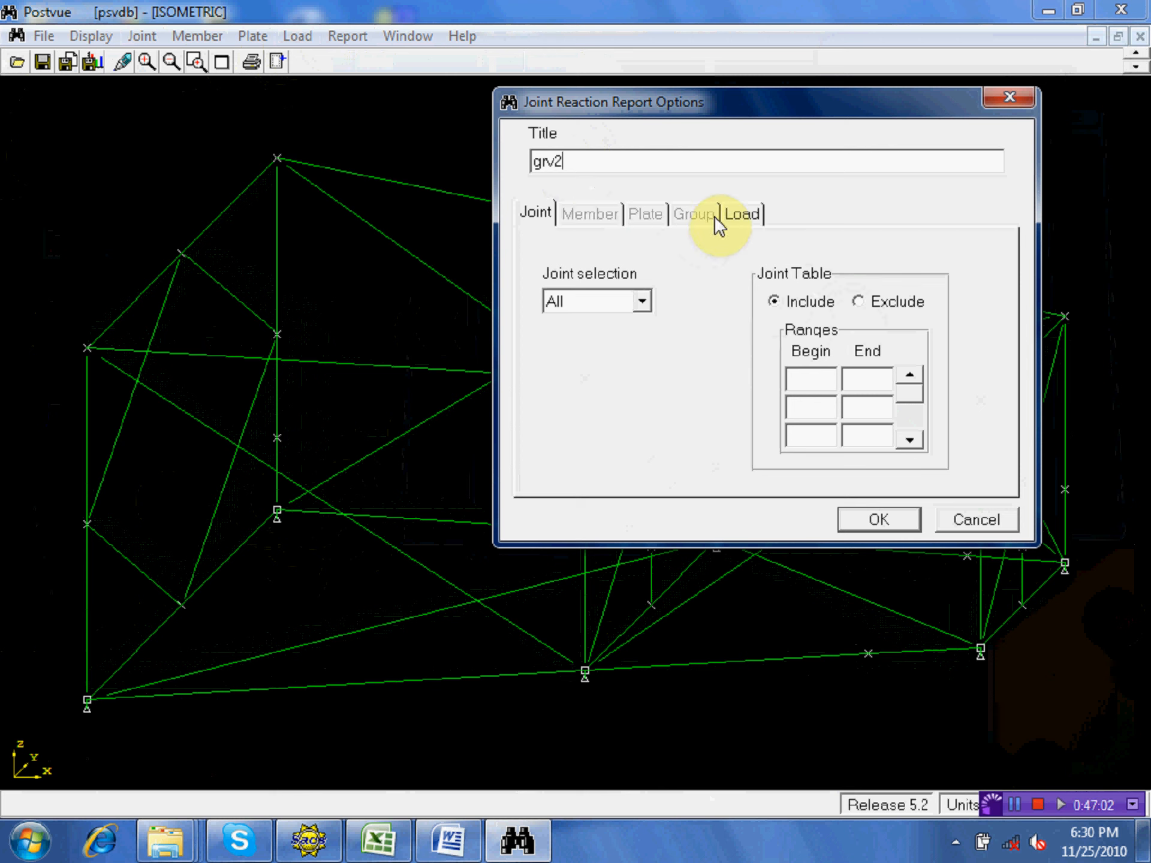
left_click(740, 213)
left_click(640, 300)
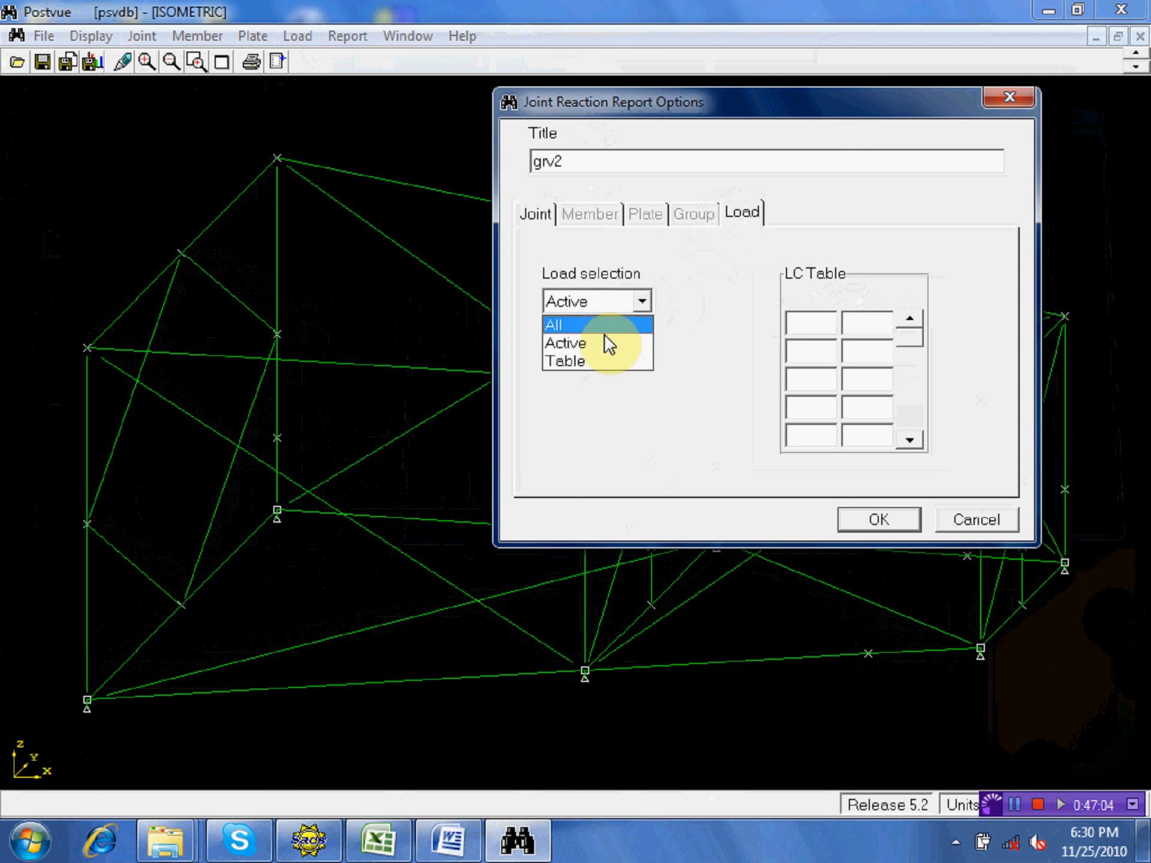
left_click(591, 361)
left_click(809, 325)
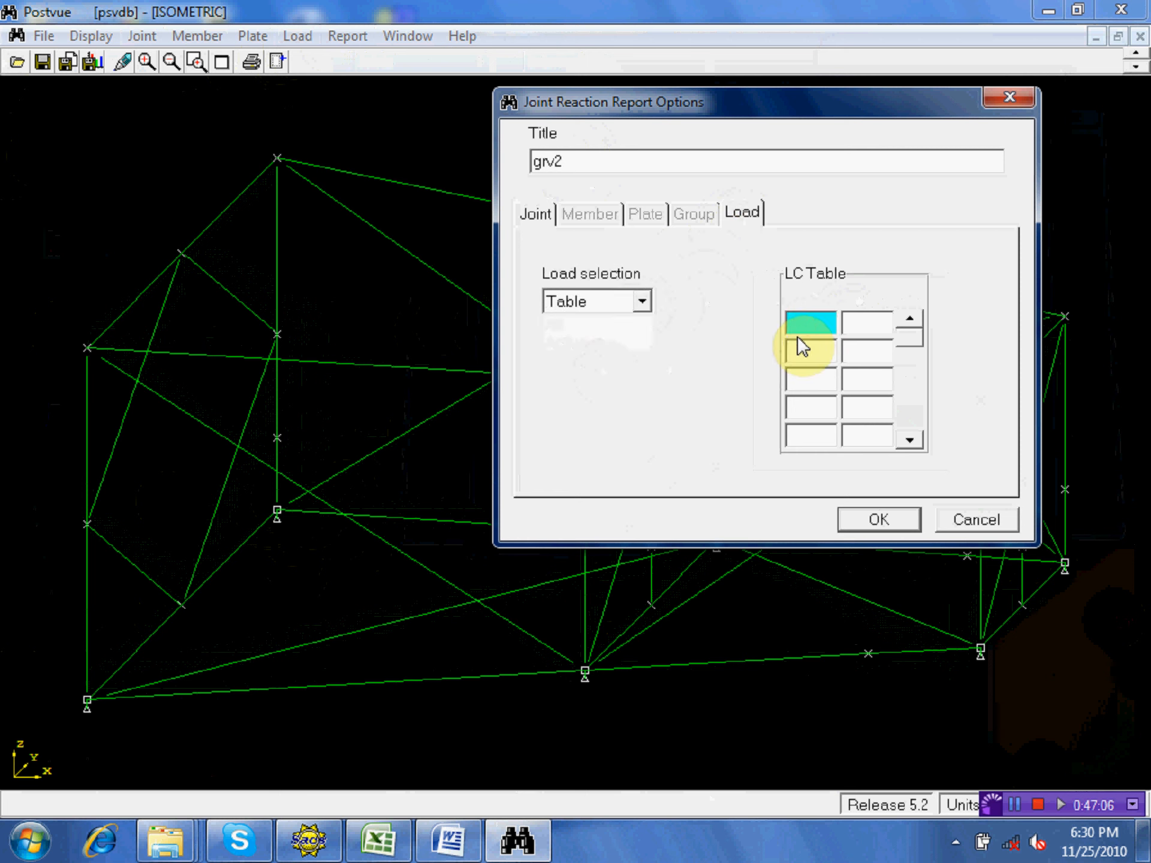
type("grv2")
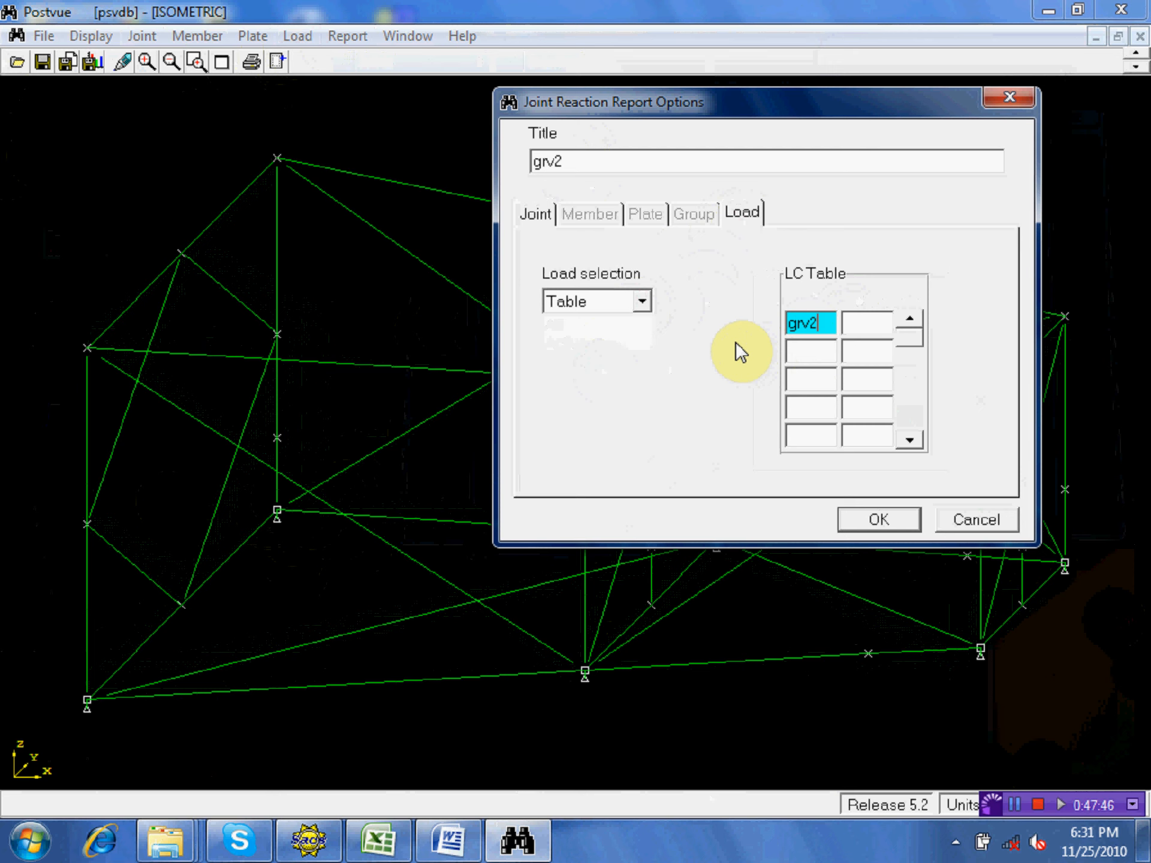
left_click(898, 525)
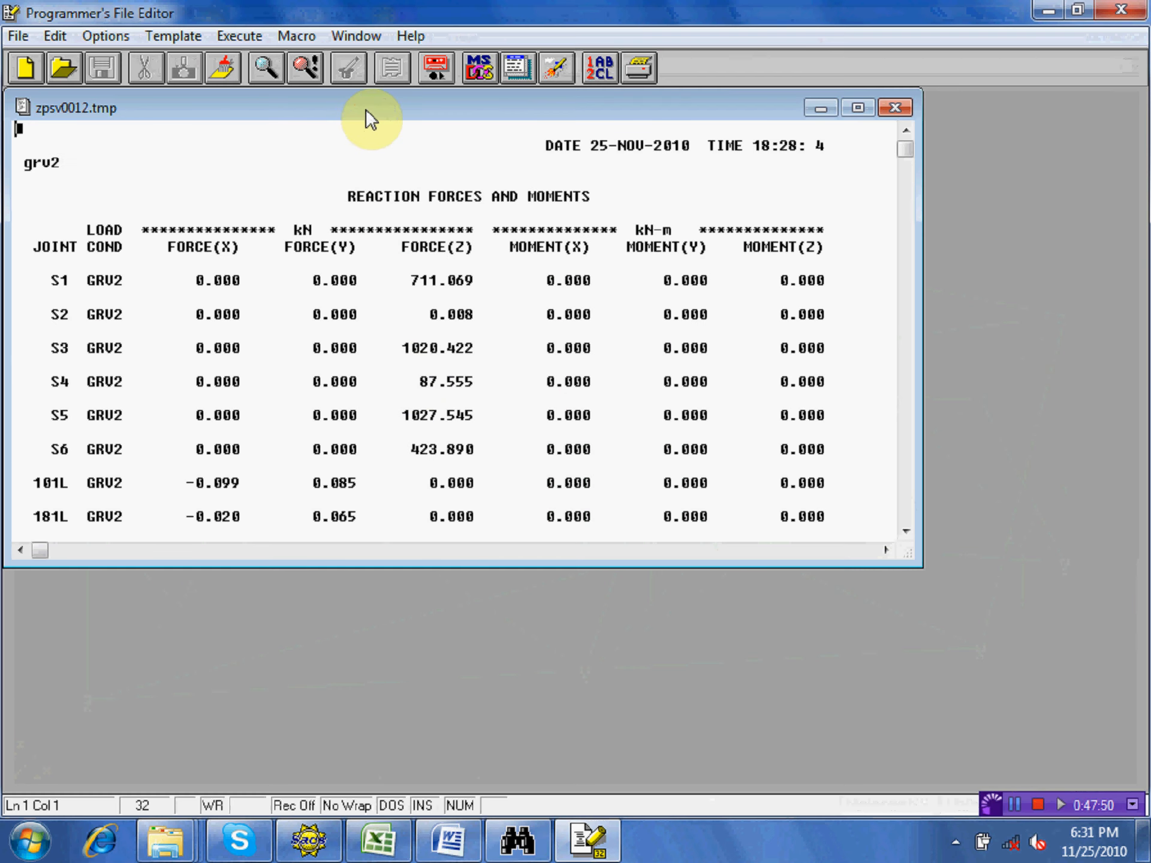
- Copy the whole GRV2 reaction forces and moments report and switch to the COG shifting _jacket workbook in Excel
double_click(365, 109)
left_click_drag(14, 99, 910, 635)
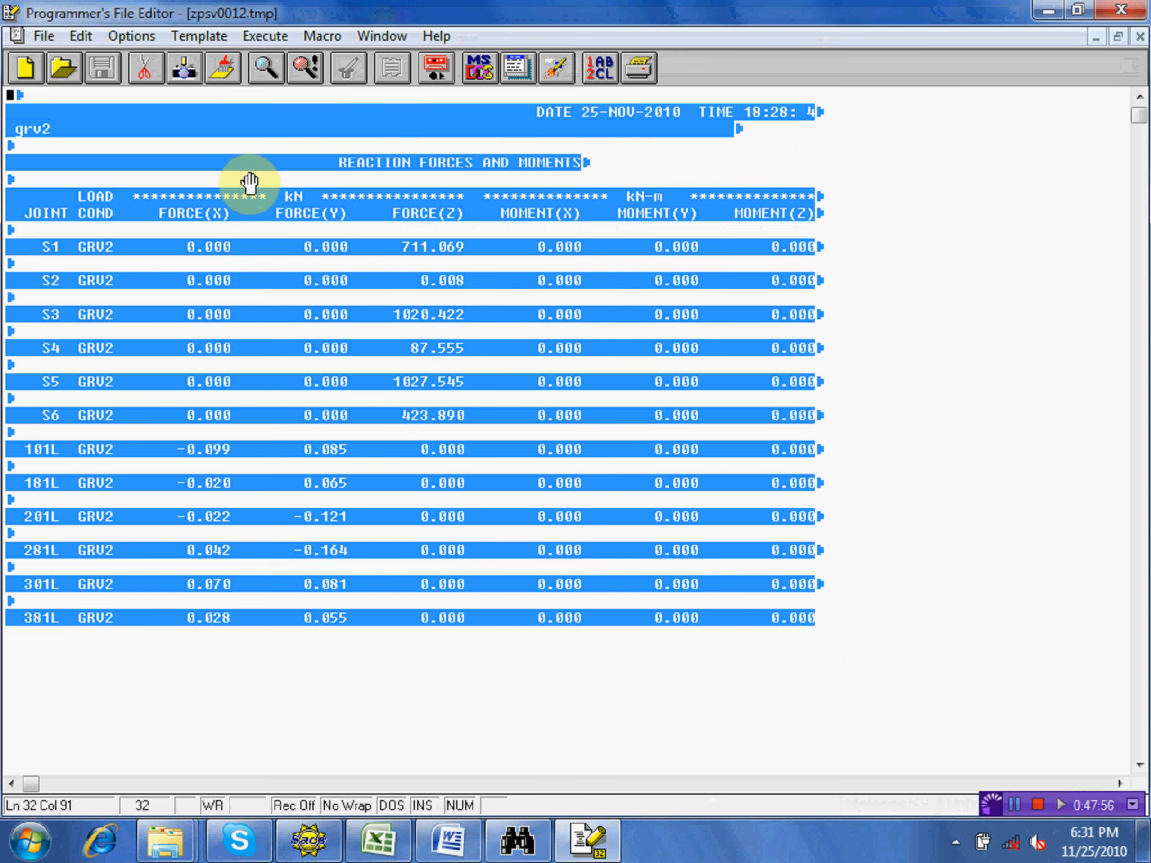
right_click(253, 122)
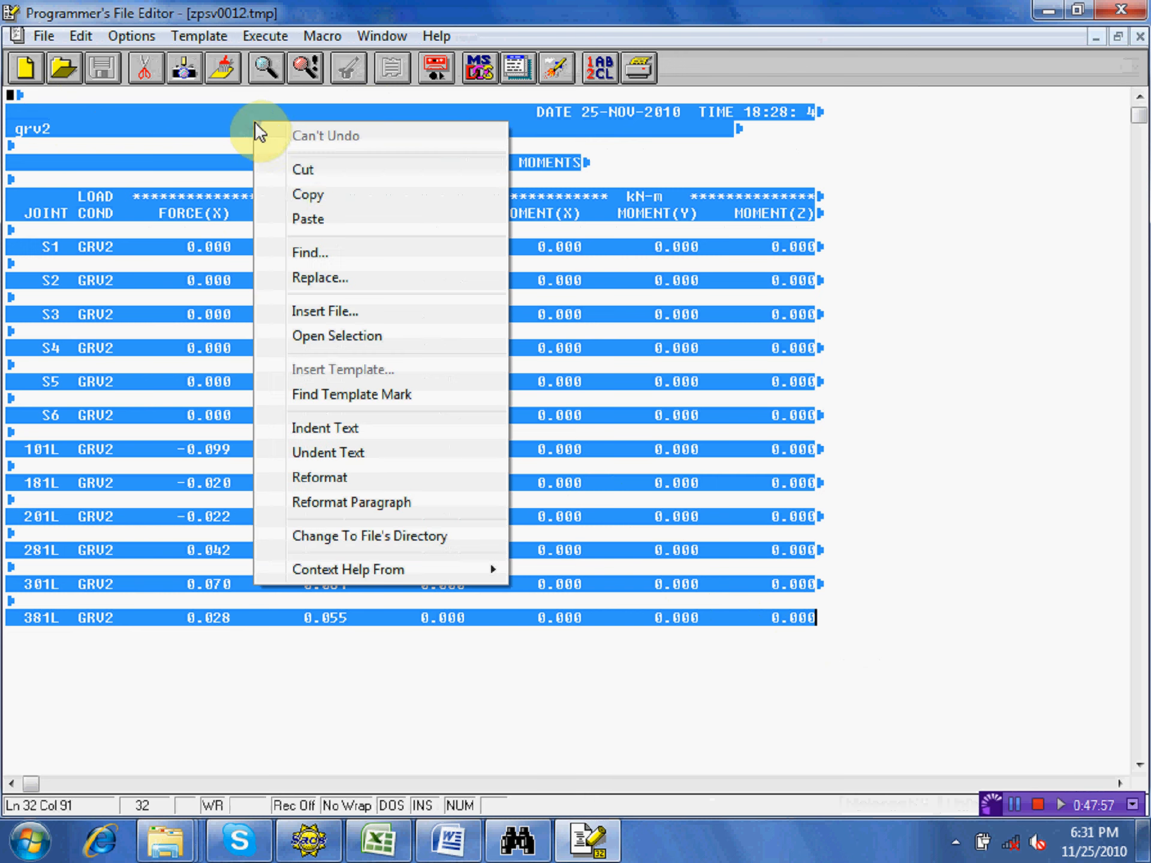
left_click(308, 196)
left_click(384, 840)
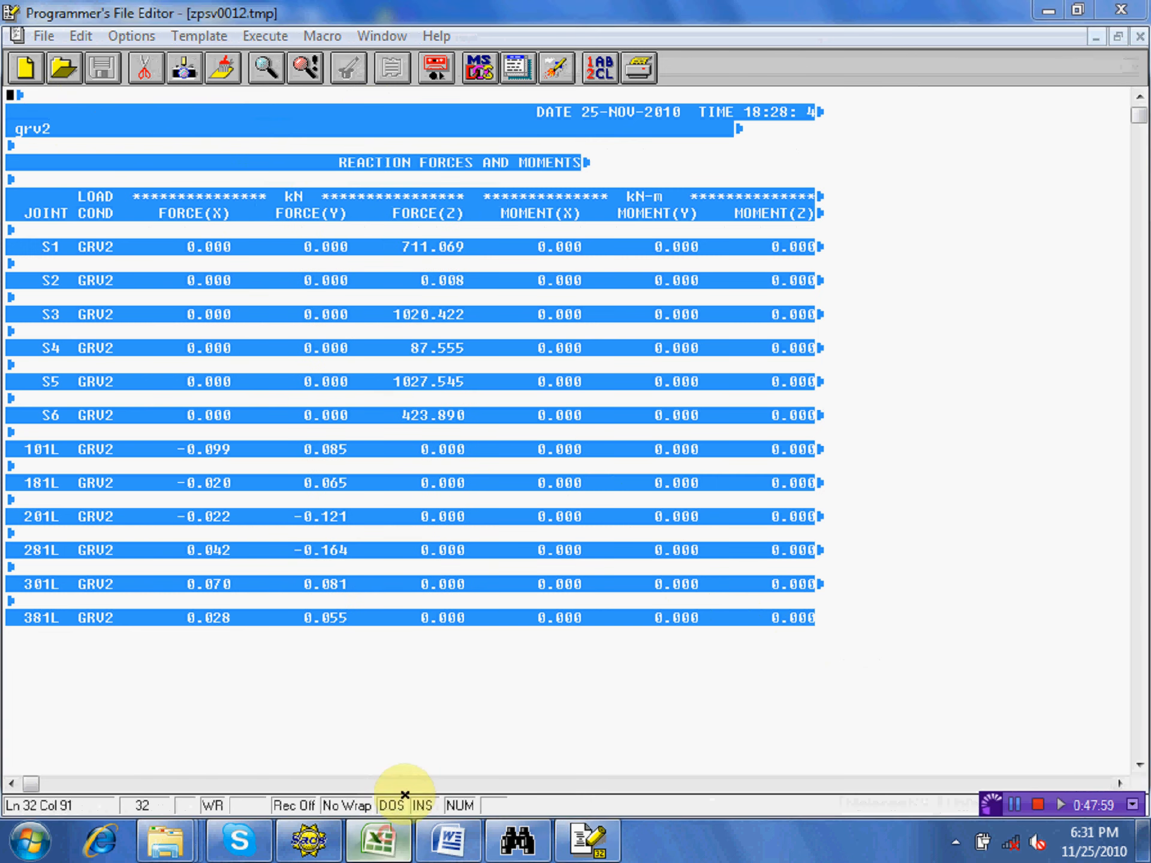
left_click(1044, 16)
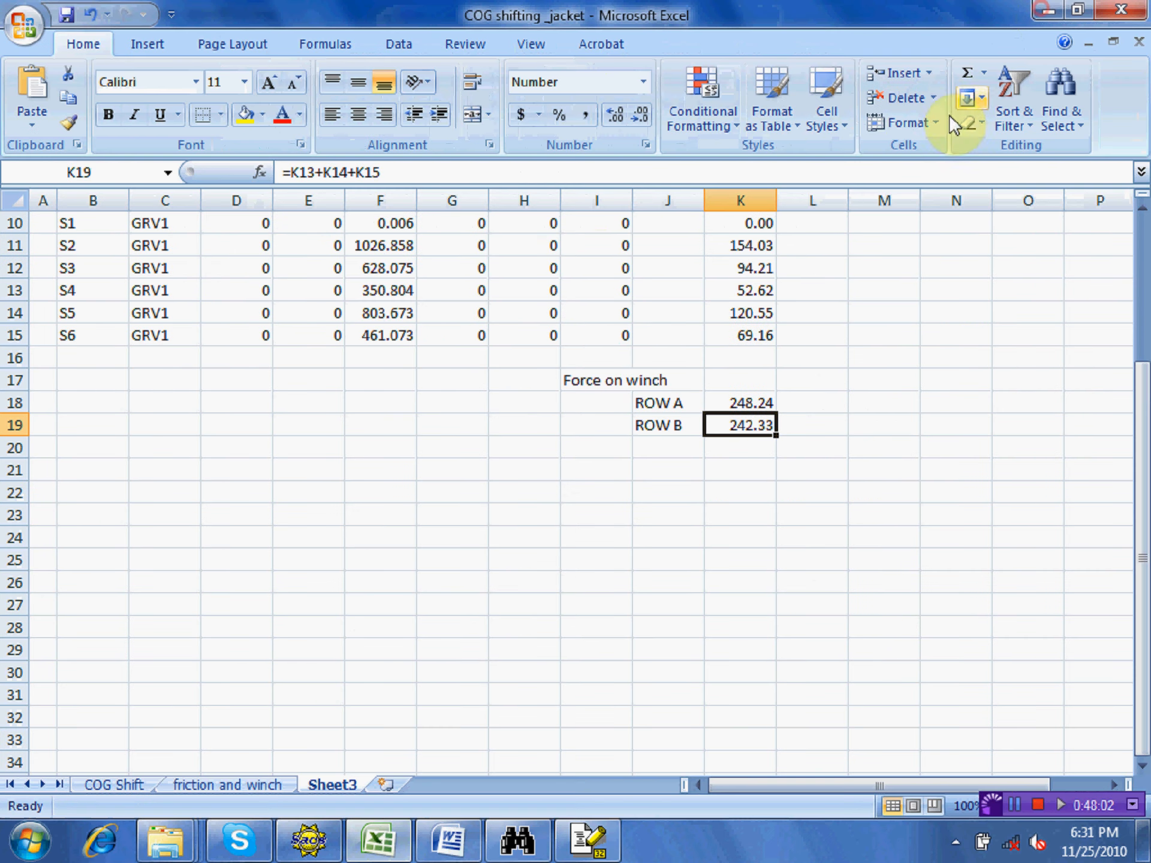
- Paste the copied GRV2 reaction report into Sheet3 starting at cell B21, below the GRV1 winch forces
scroll(600, 262, "up", 1)
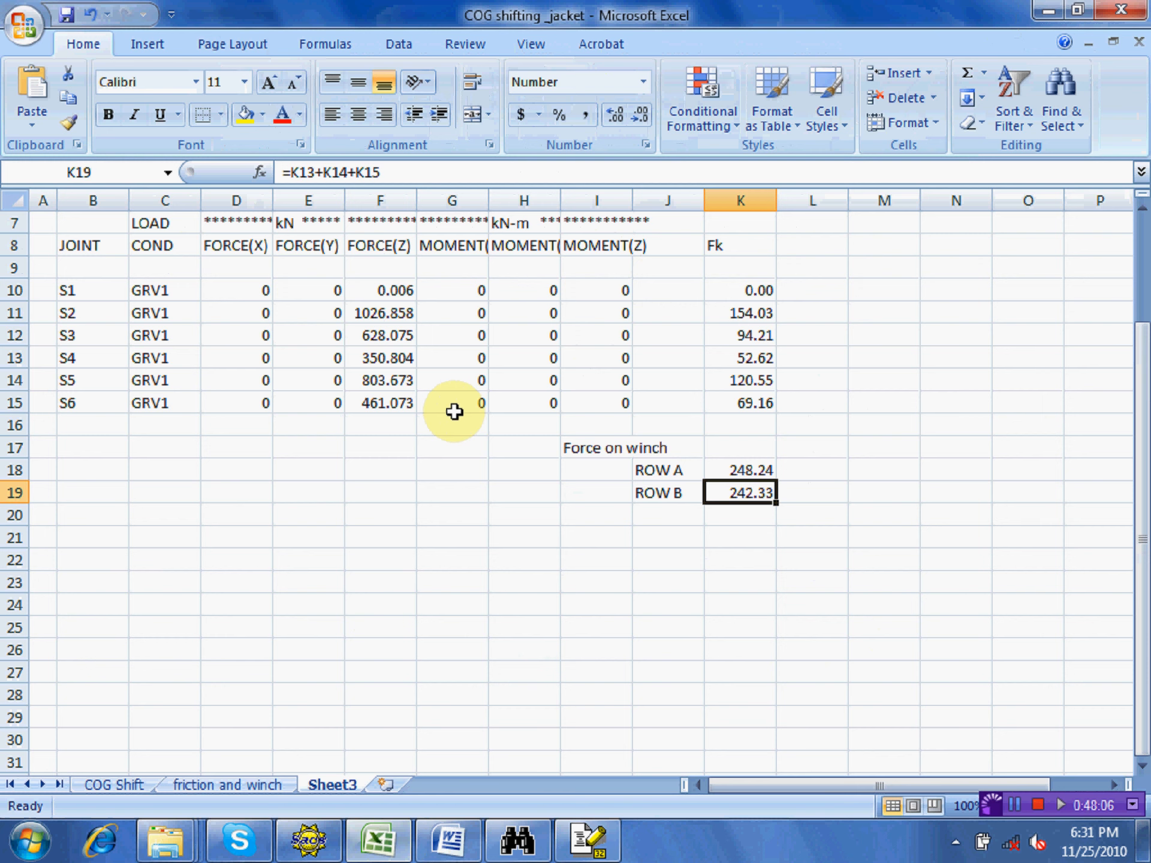
scroll(453, 411, "up", 1)
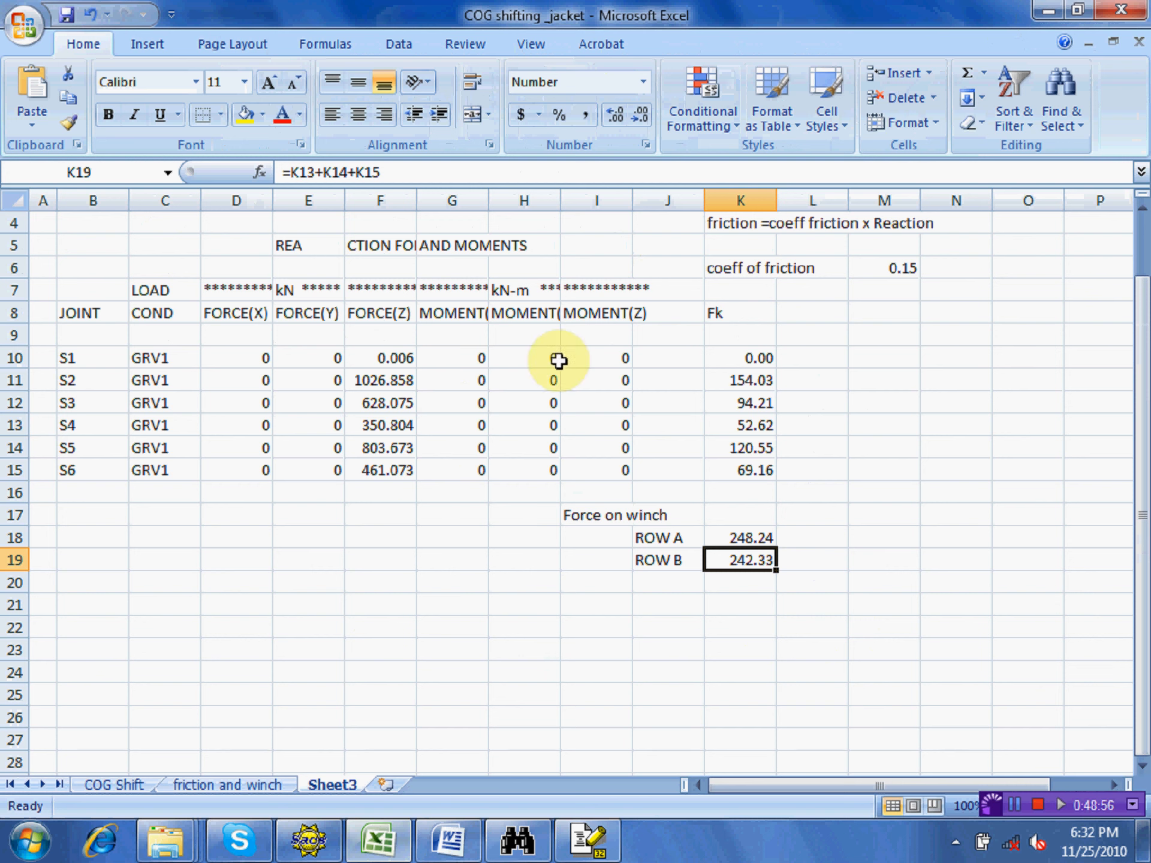
left_click(78, 609)
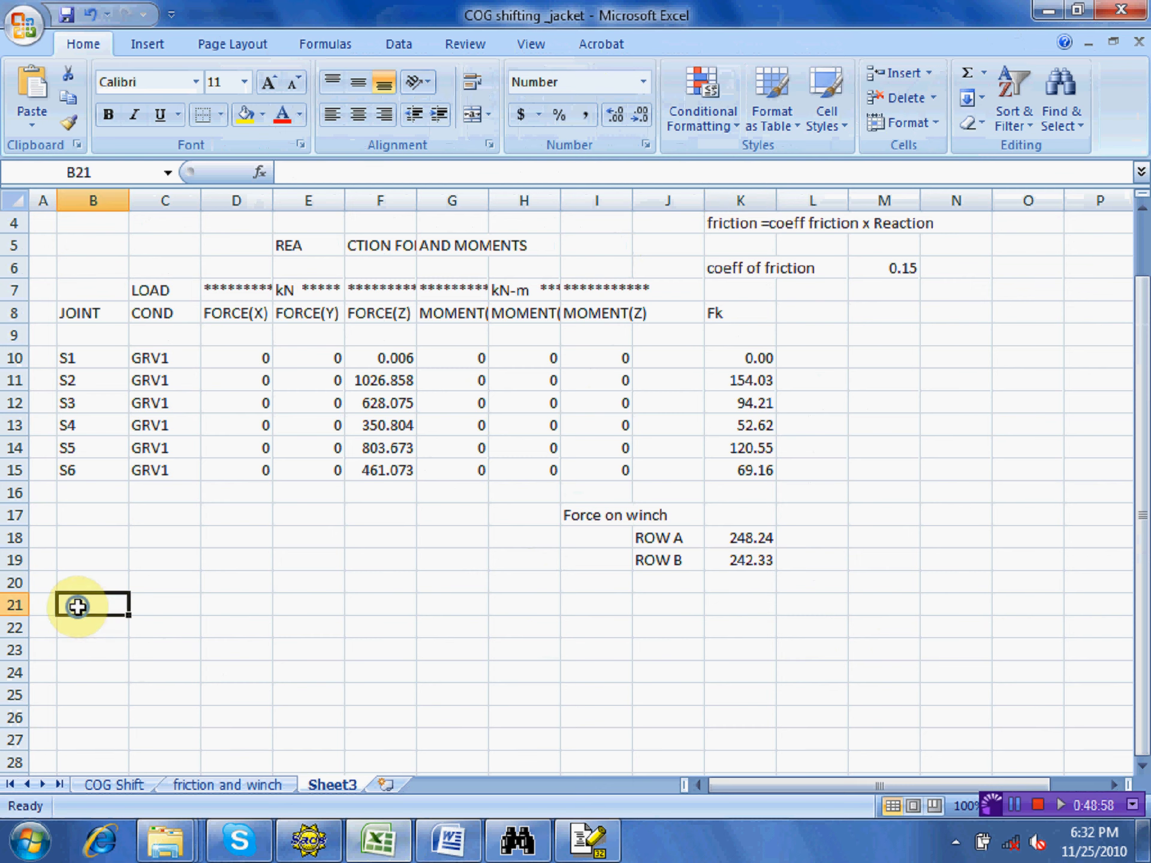
right_click(84, 612)
left_click(164, 310)
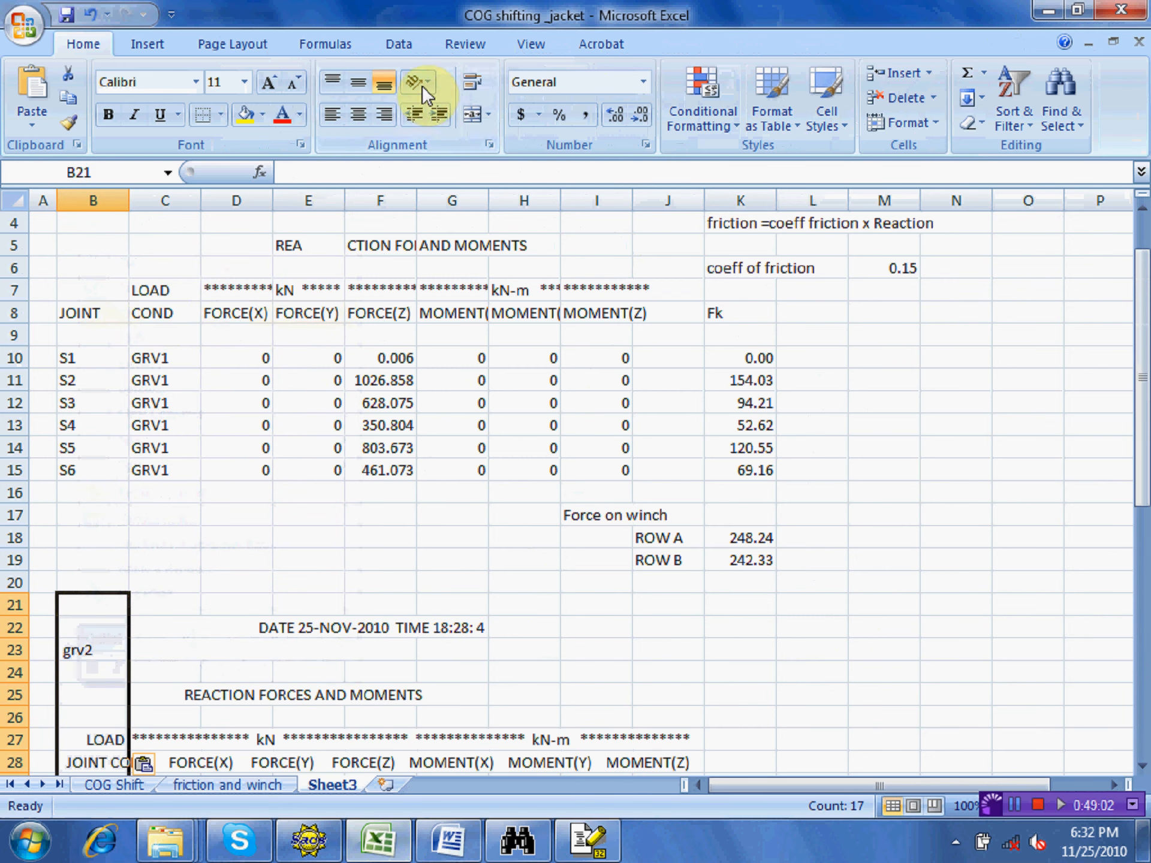
- Split the pasted GRV2 report into separate columns with Text to Columns, using the suggested fixed-width breaks
left_click(399, 48)
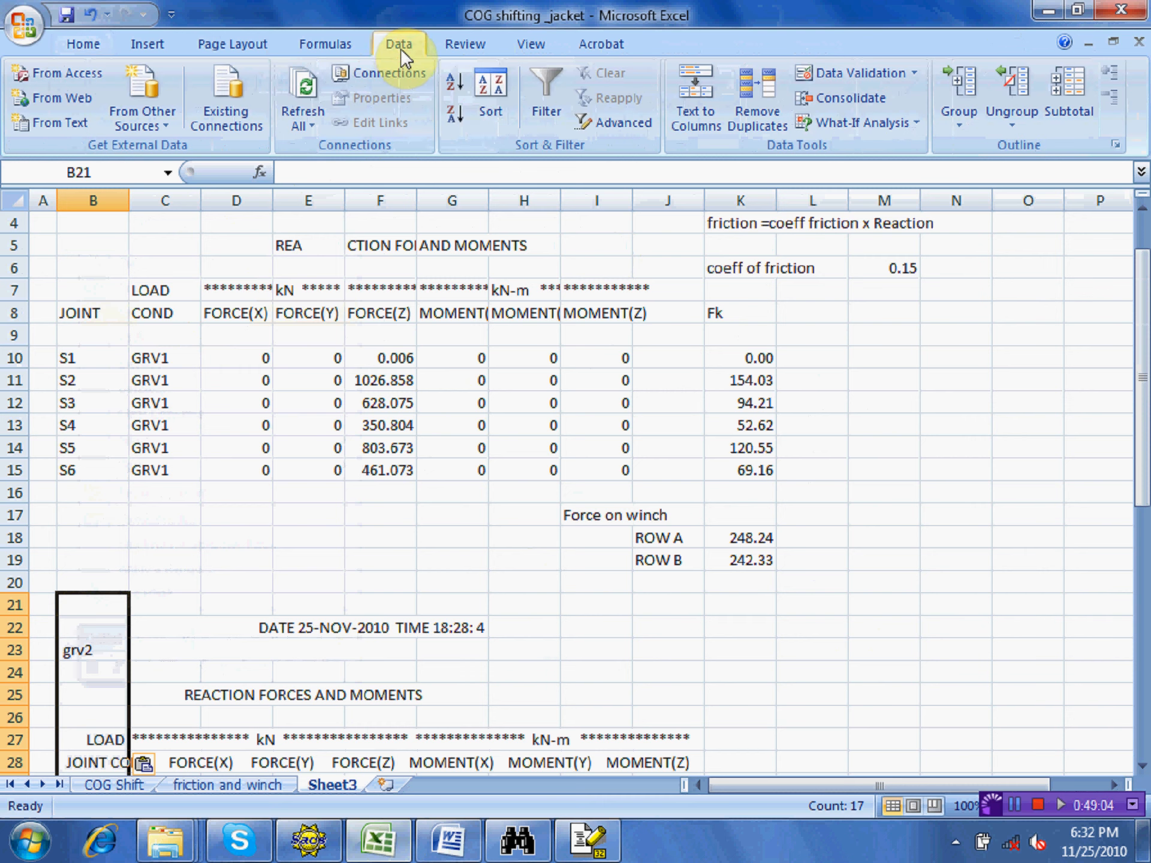
left_click(693, 106)
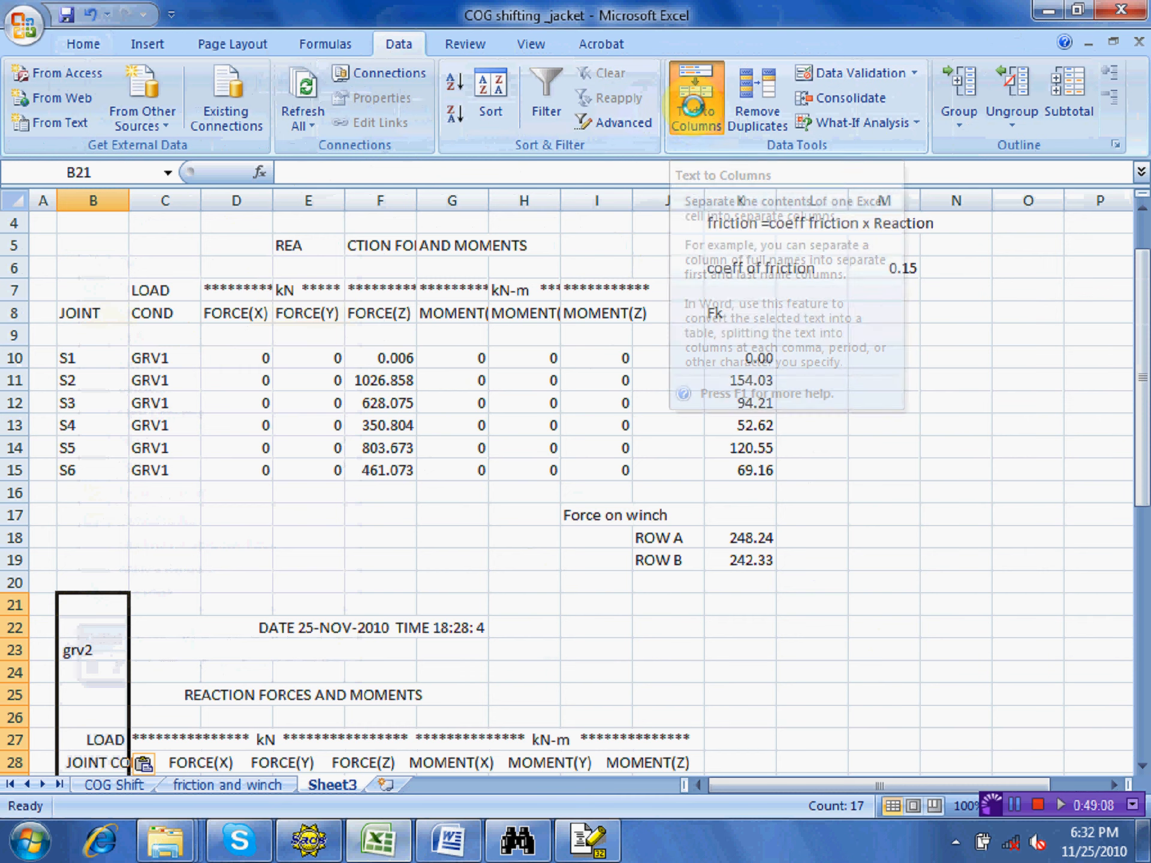
left_click(909, 587)
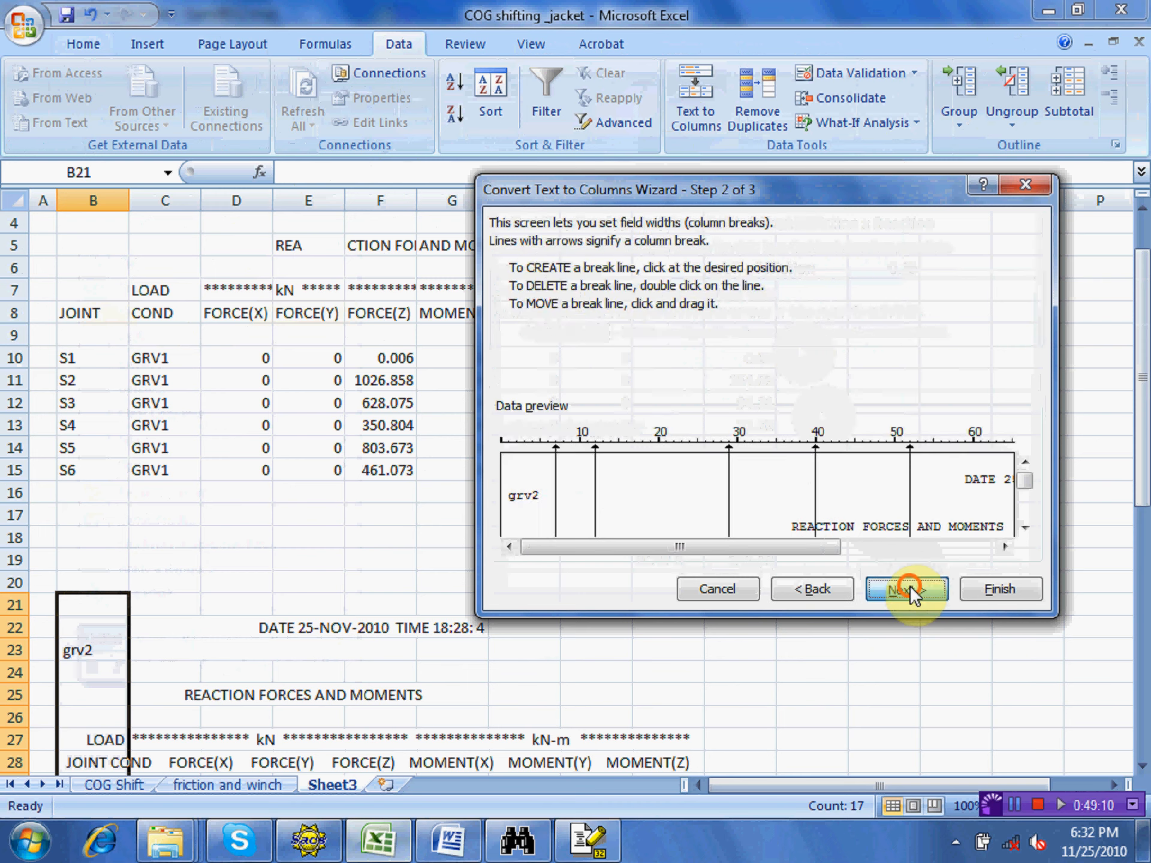
left_click(909, 586)
left_click(991, 591)
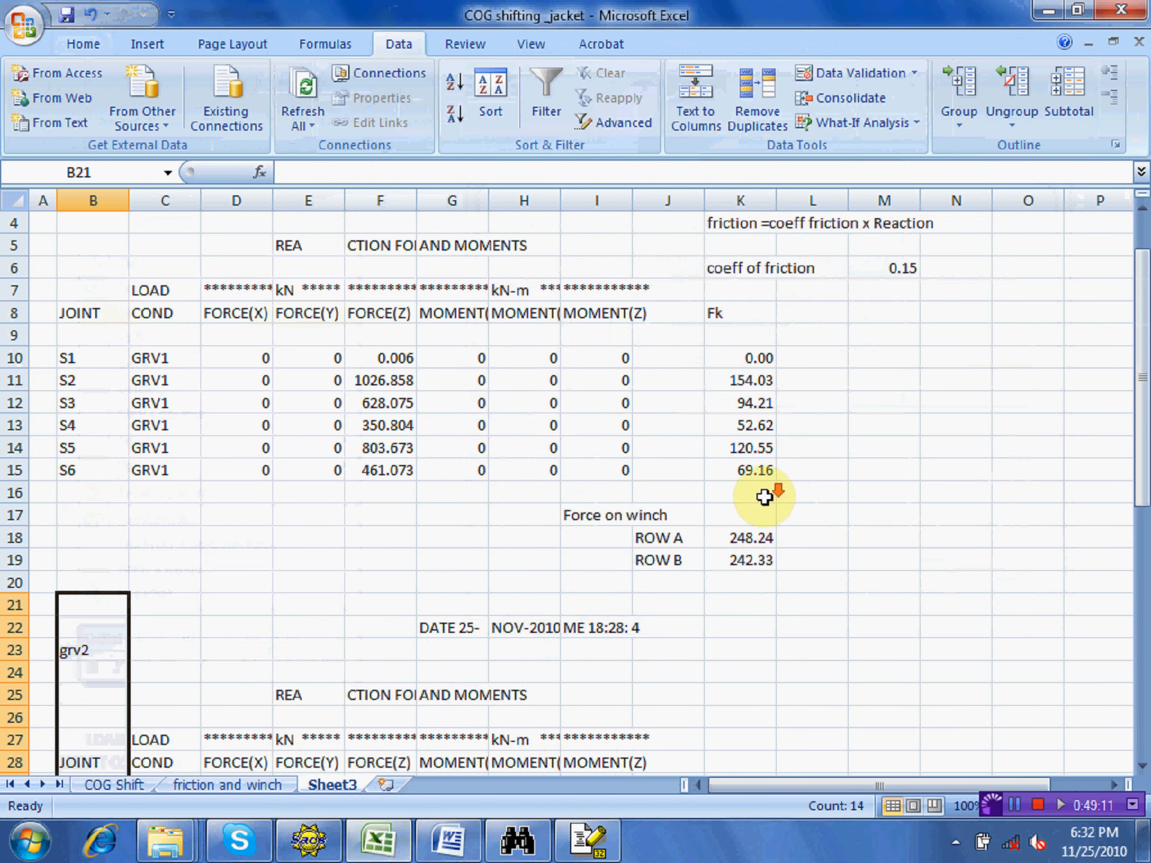
- Delete rows 42 to 52 holding the GRV2 reactions of joints 101L to 381L
scroll(742, 503, "down", 5)
left_click(713, 510)
scroll(501, 447, "down", 4)
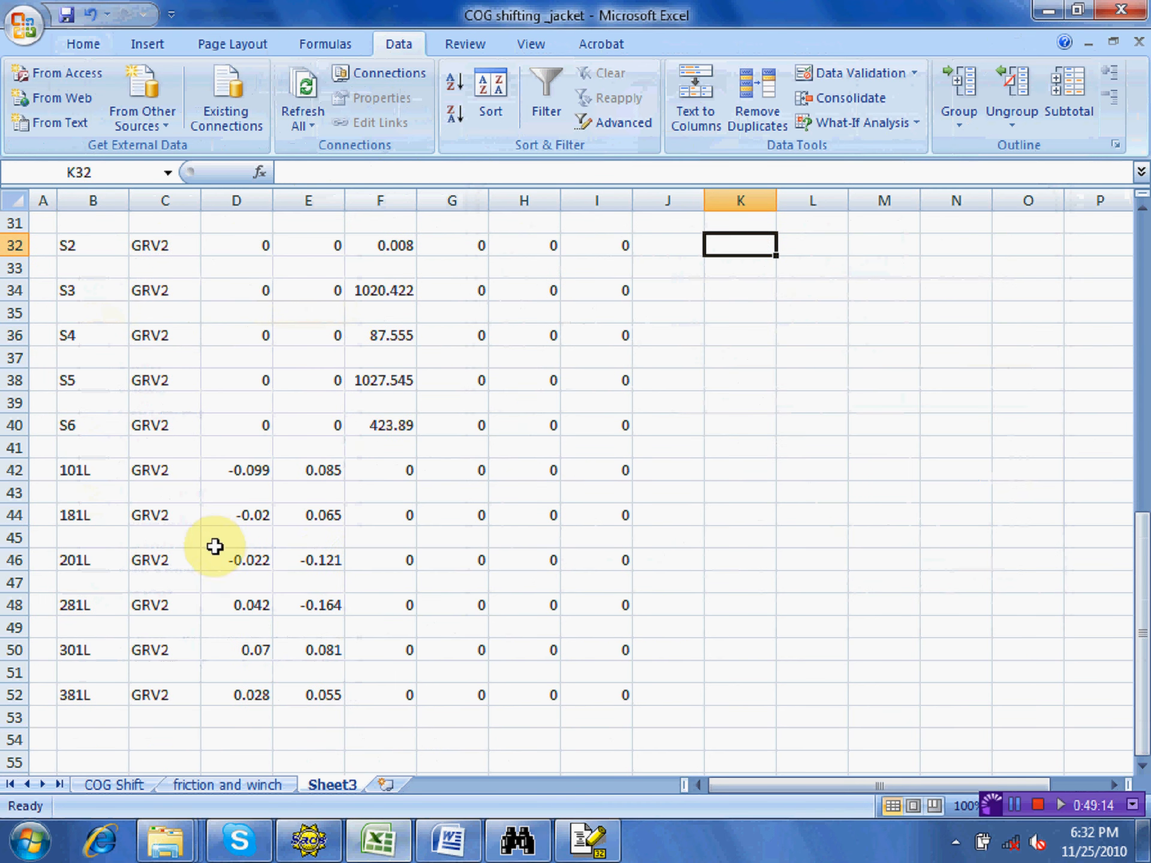
left_click(11, 471)
left_click_drag(10, 470, 18, 692)
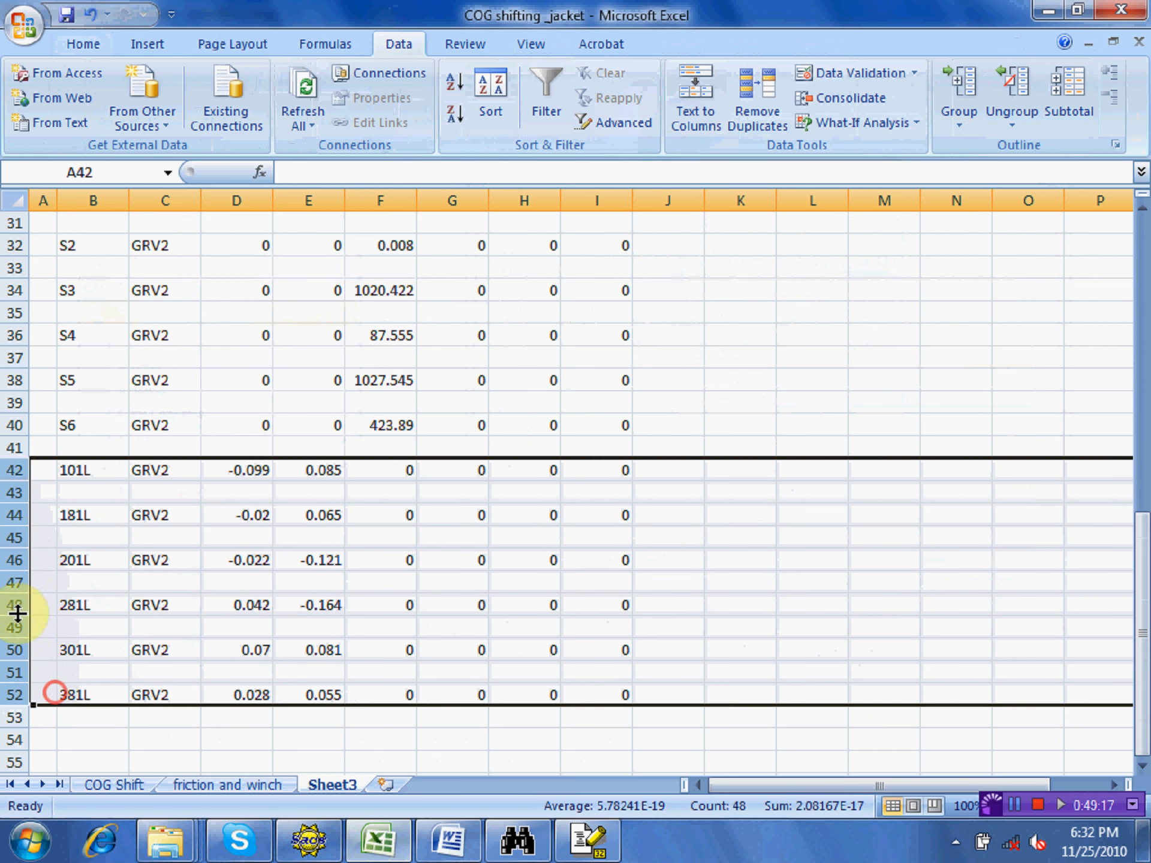
right_click(13, 469)
left_click(95, 605)
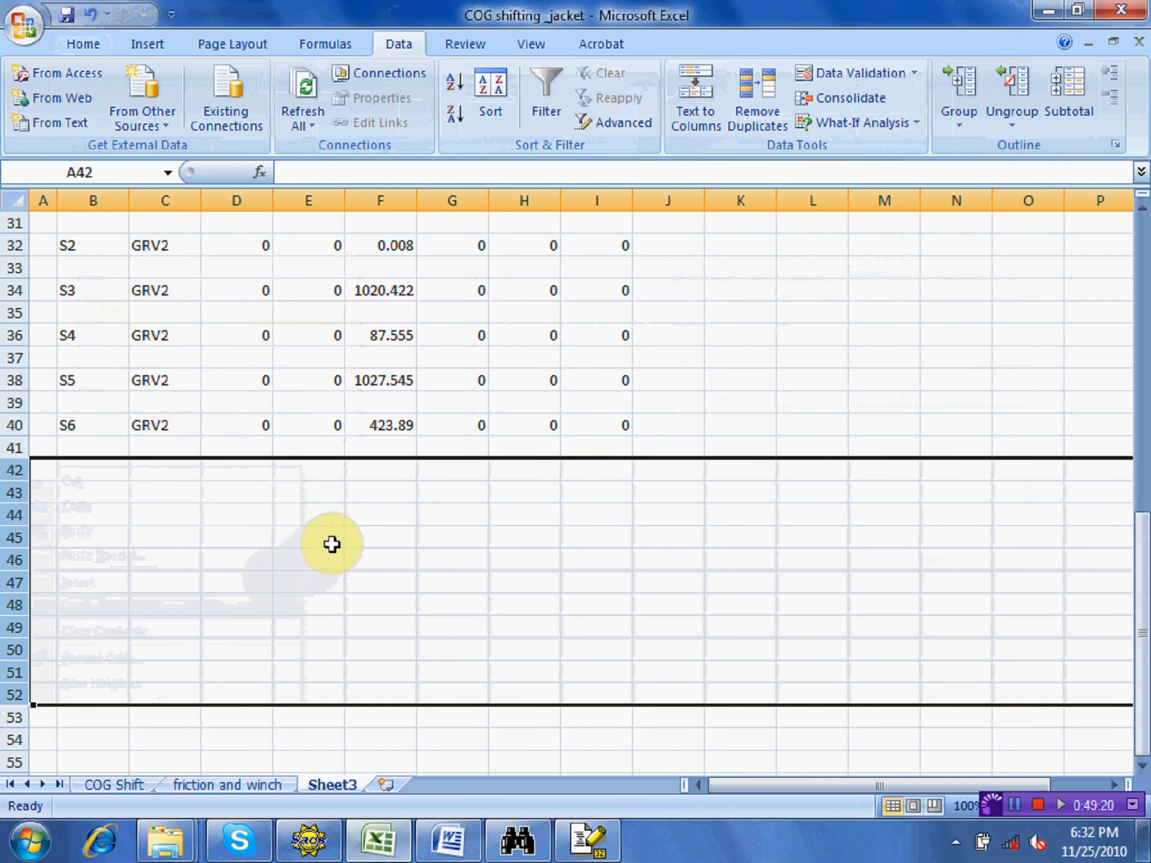
left_click(331, 542)
- Copy the friction formula from K10 into K30 for joint S1 under GRV2 and inspect its cell references
scroll(348, 516, "up", 4)
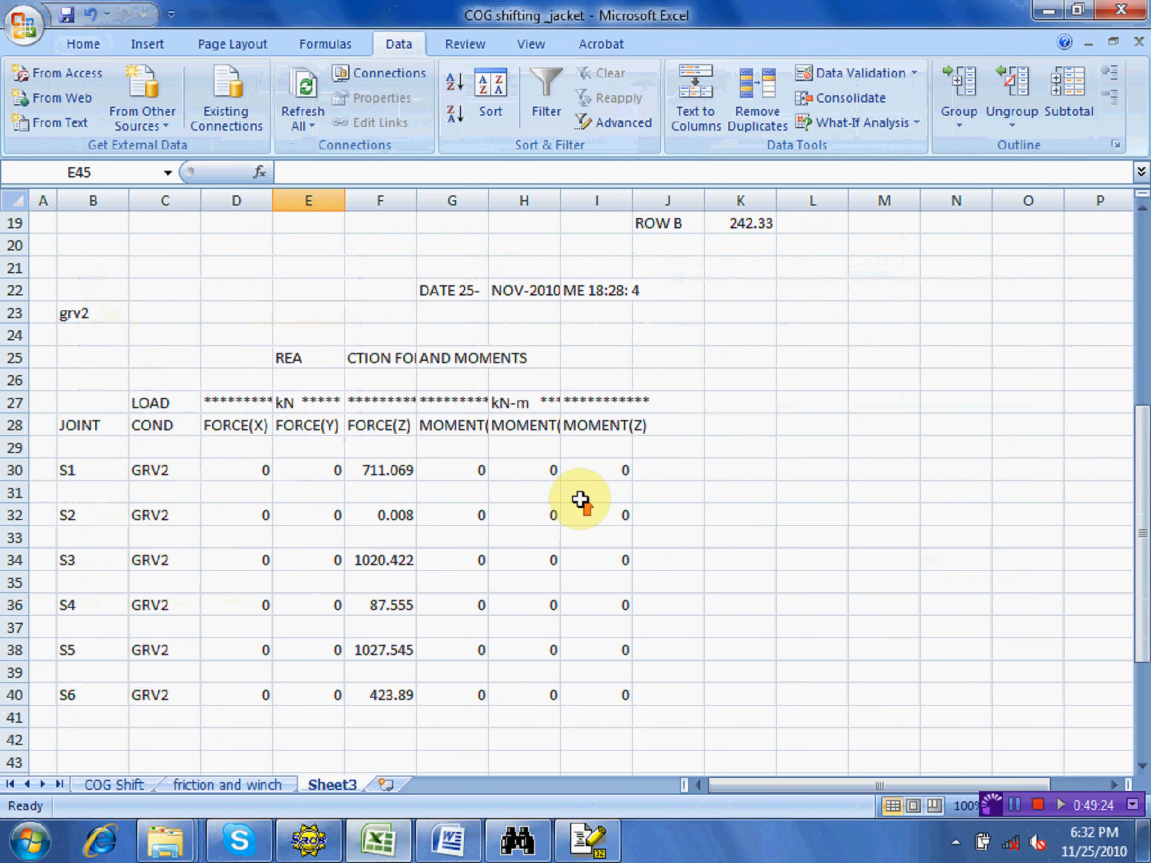
scroll(740, 401, "up", 3)
scroll(759, 348, "up", 3)
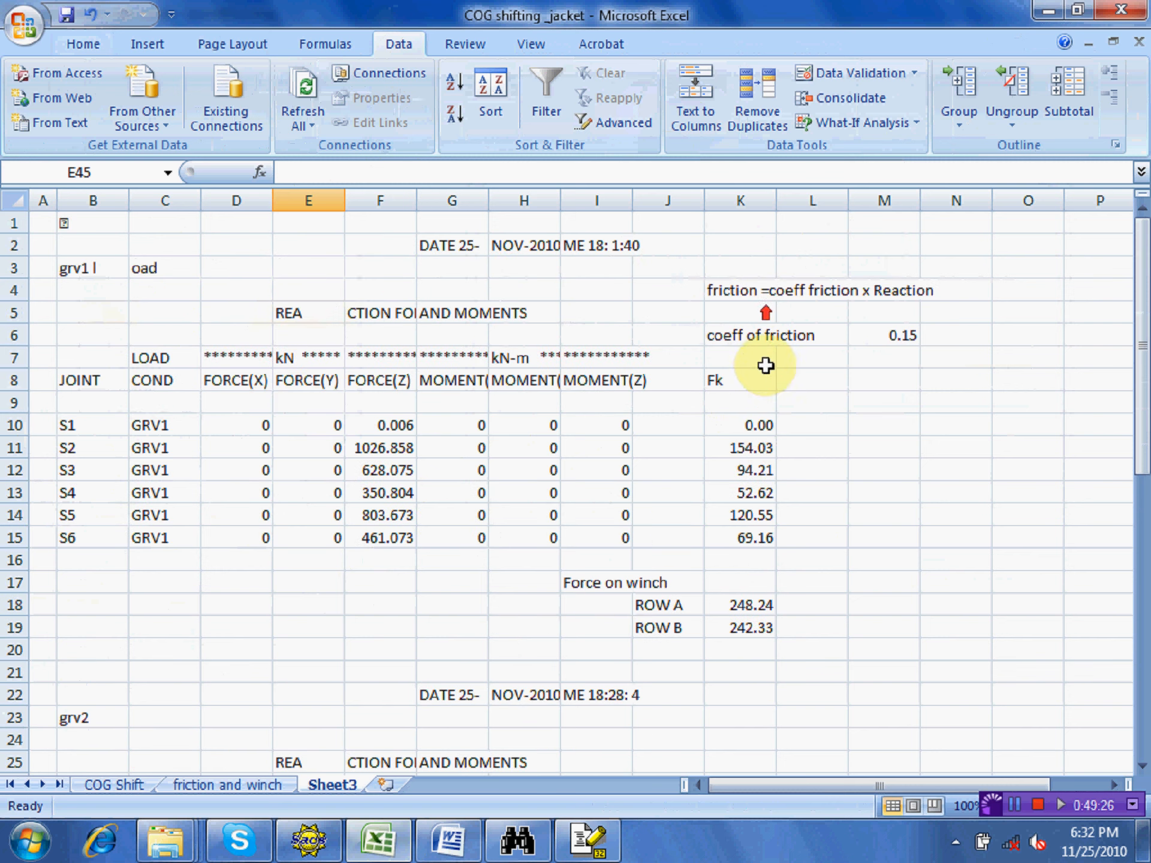
left_click(747, 426)
right_click(750, 427)
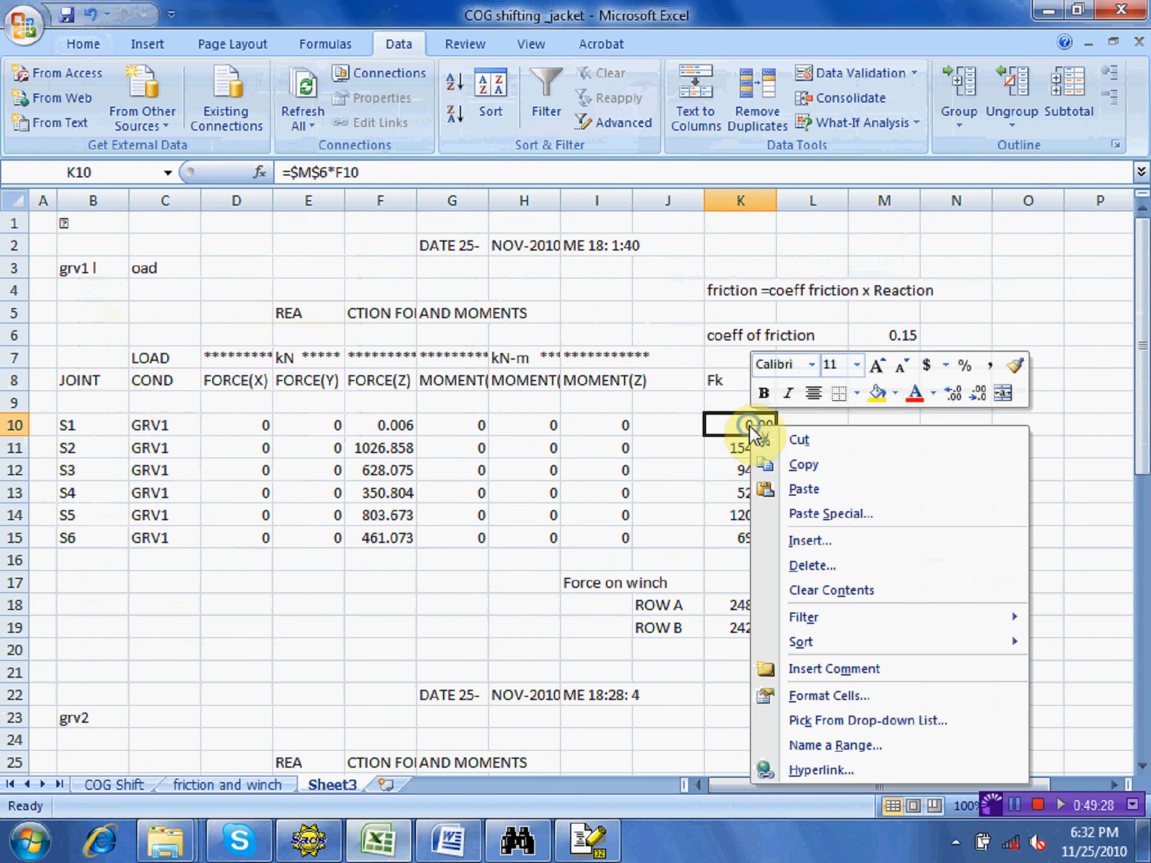
left_click(804, 464)
scroll(802, 461, "down", 5)
scroll(719, 479, "down", 2)
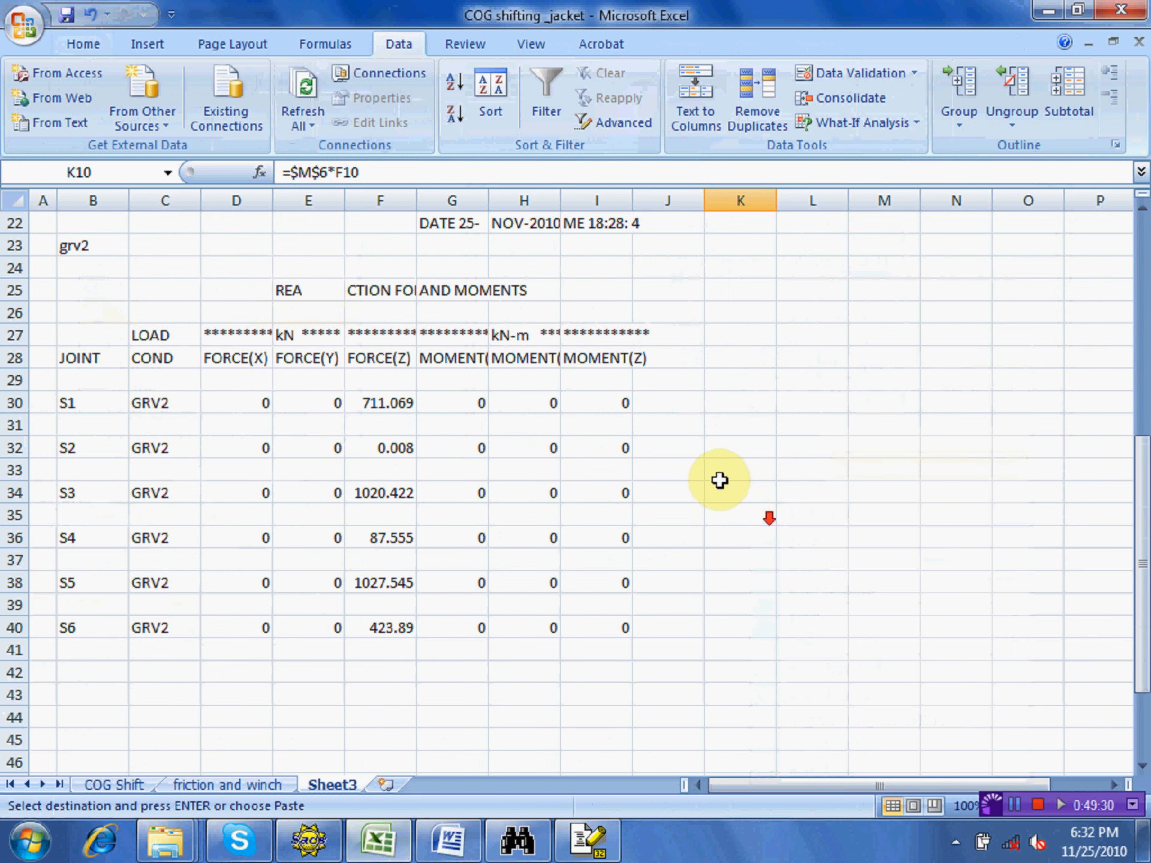
left_click(731, 403)
right_click(732, 403)
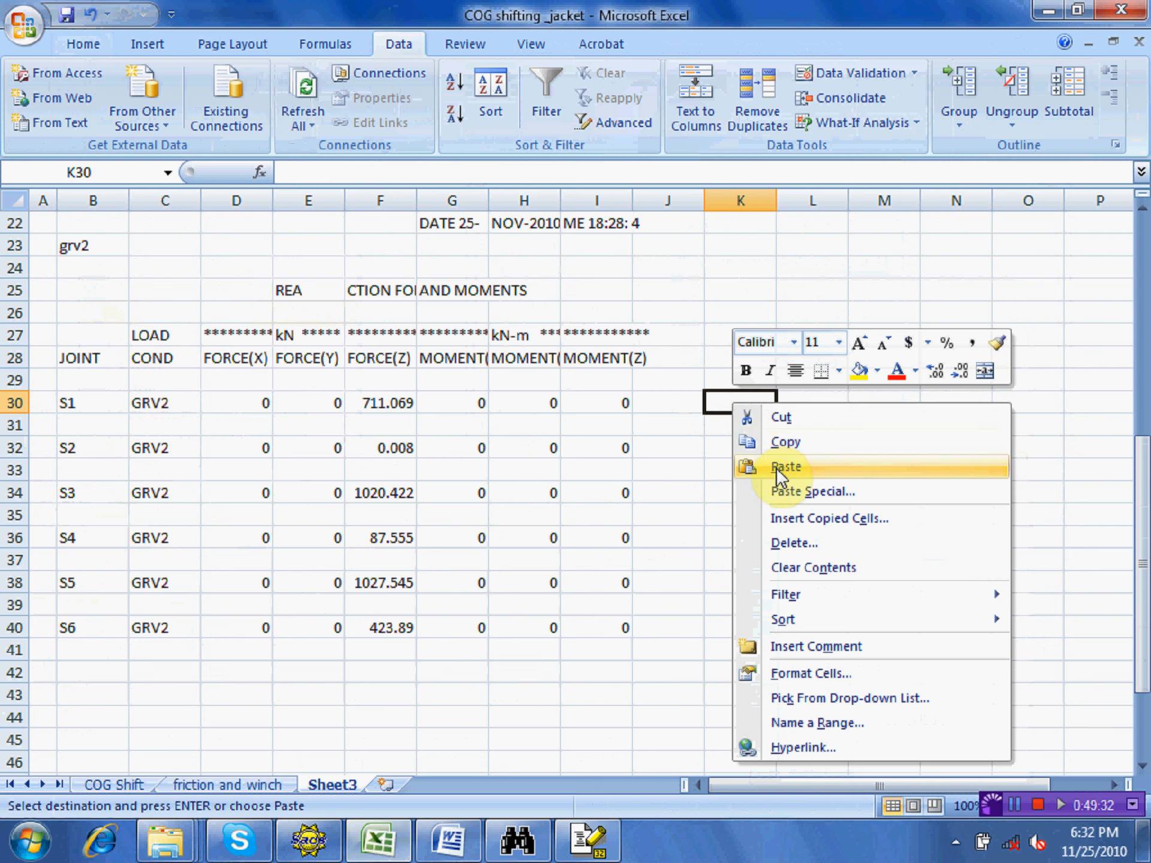
left_click(785, 467)
left_click(878, 409)
left_click(745, 403)
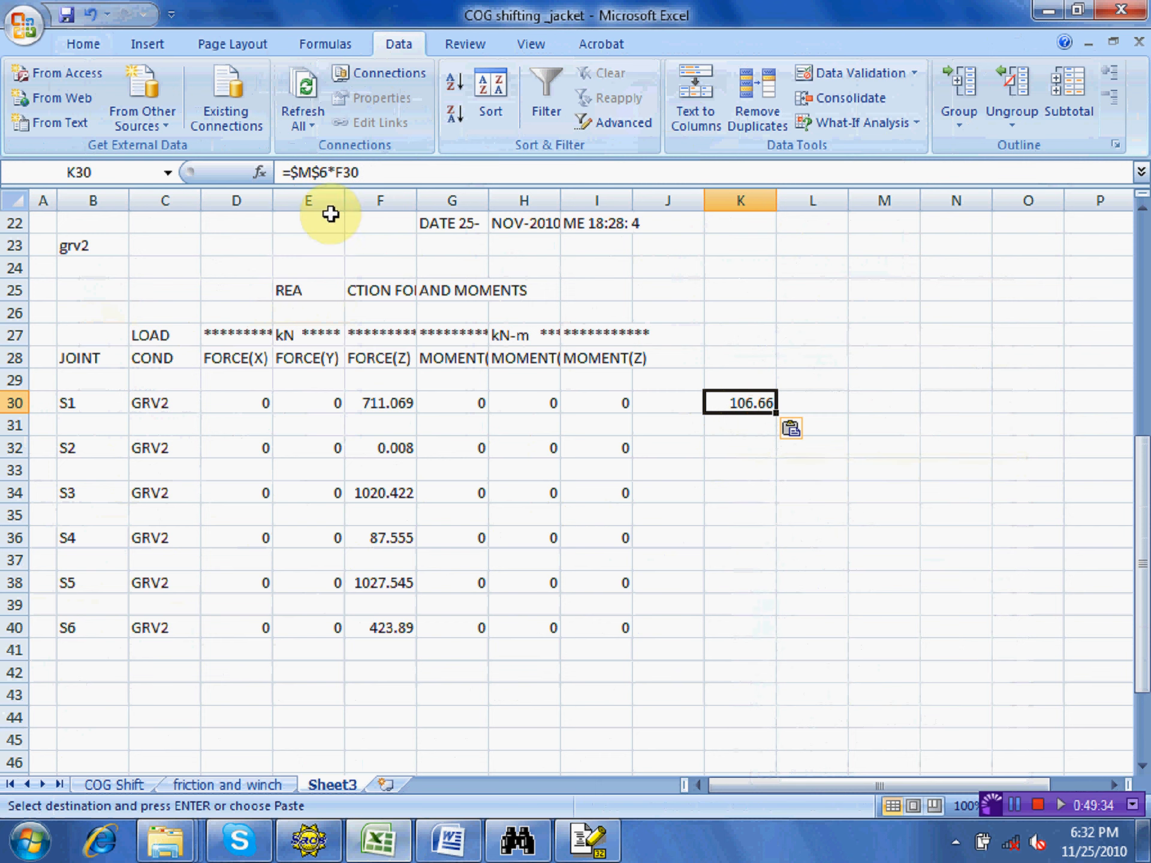
left_click(311, 172)
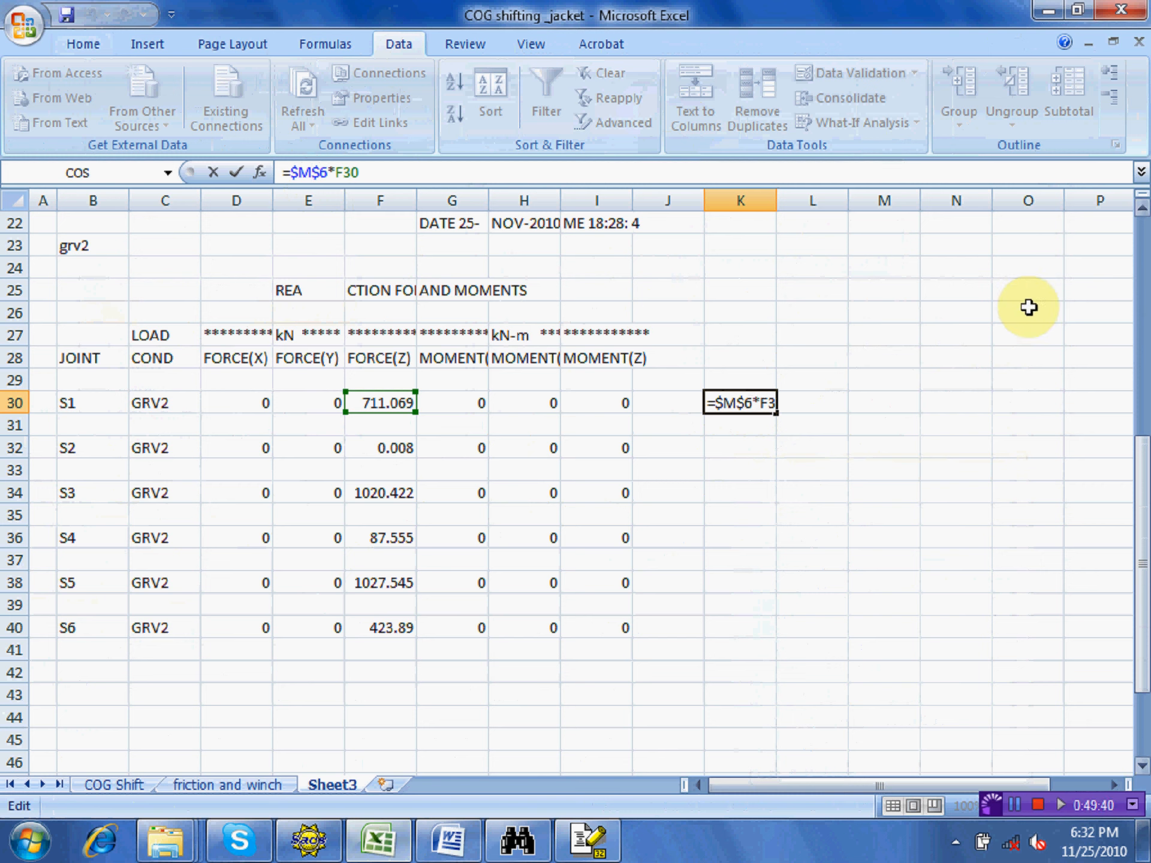
- Accept the friction formula in K30 and fill it down column K to row 40 for joints S1 to S6
key("Return")
left_click(832, 465)
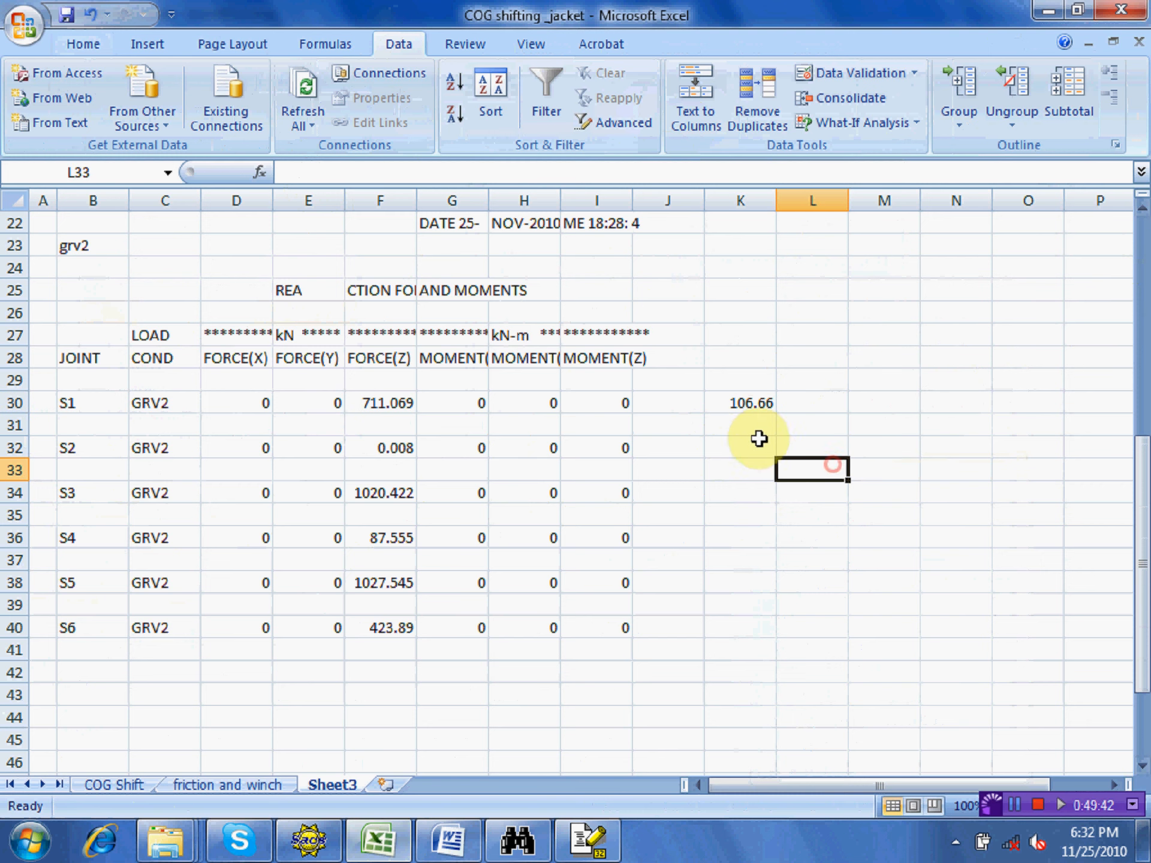
left_click(749, 403)
left_click_drag(774, 412, 745, 642)
left_click(891, 543)
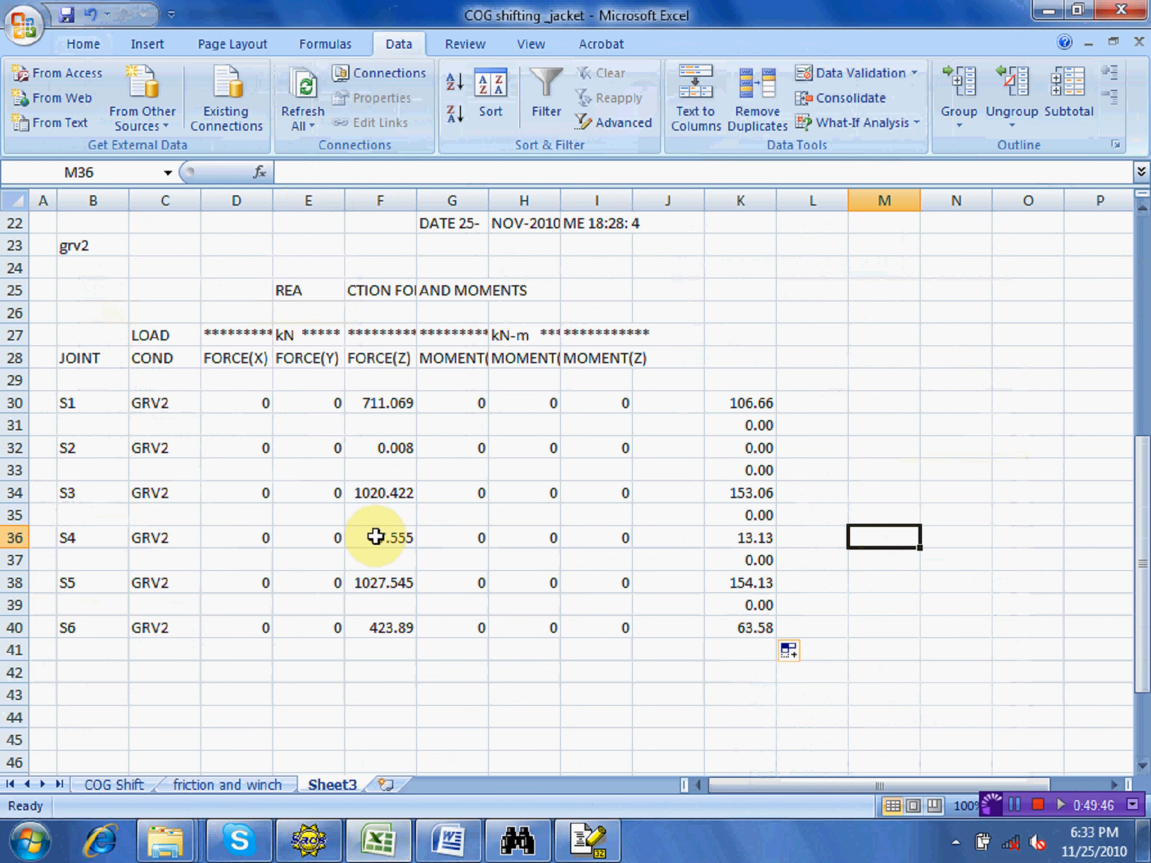
- Delete the empty row 31 between joints S1 and S2 in the GRV2 table
right_click(13, 425)
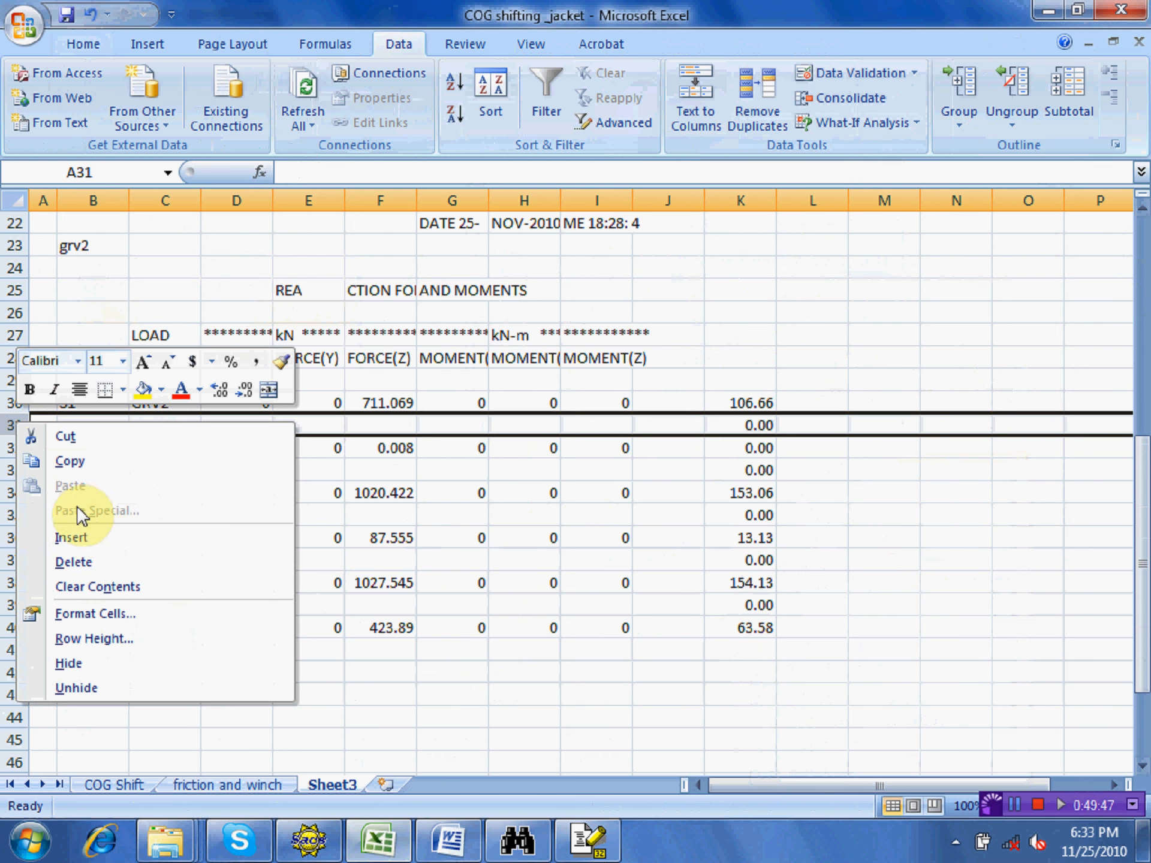
left_click(86, 563)
right_click(13, 448)
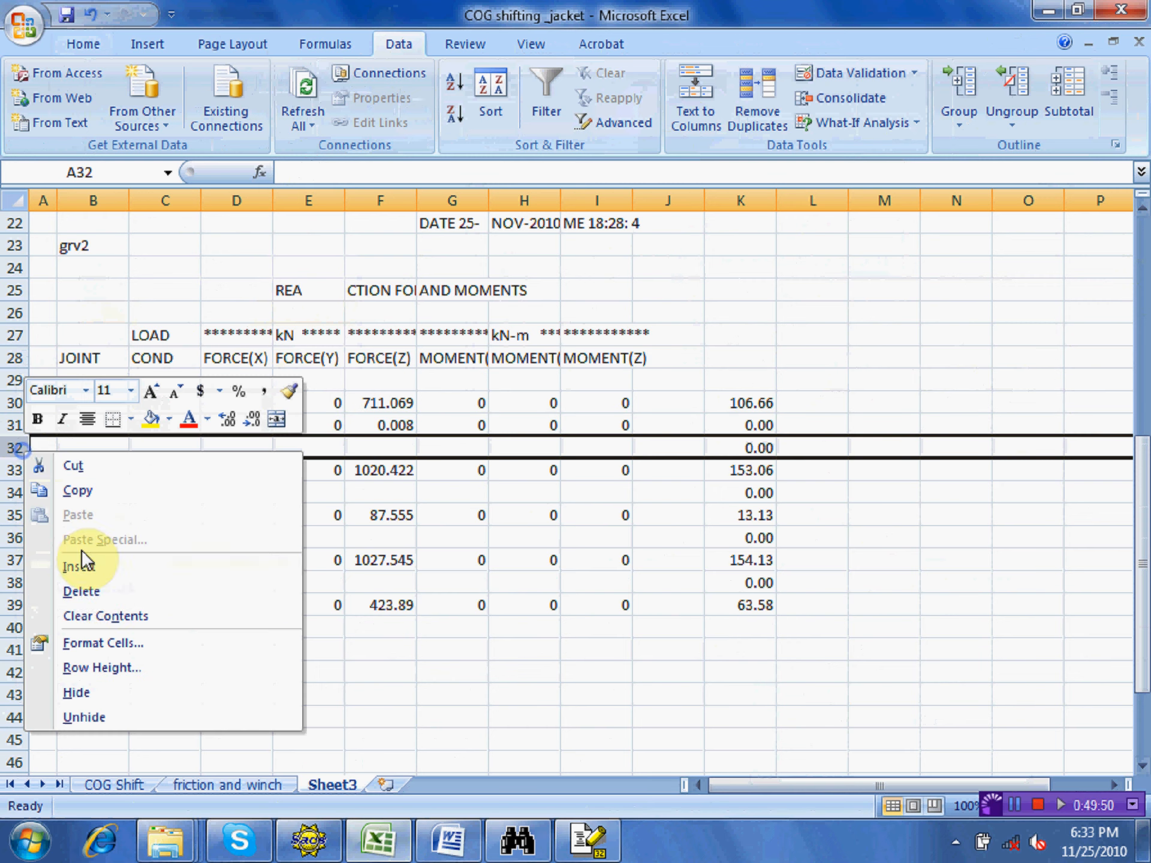
left_click(93, 588)
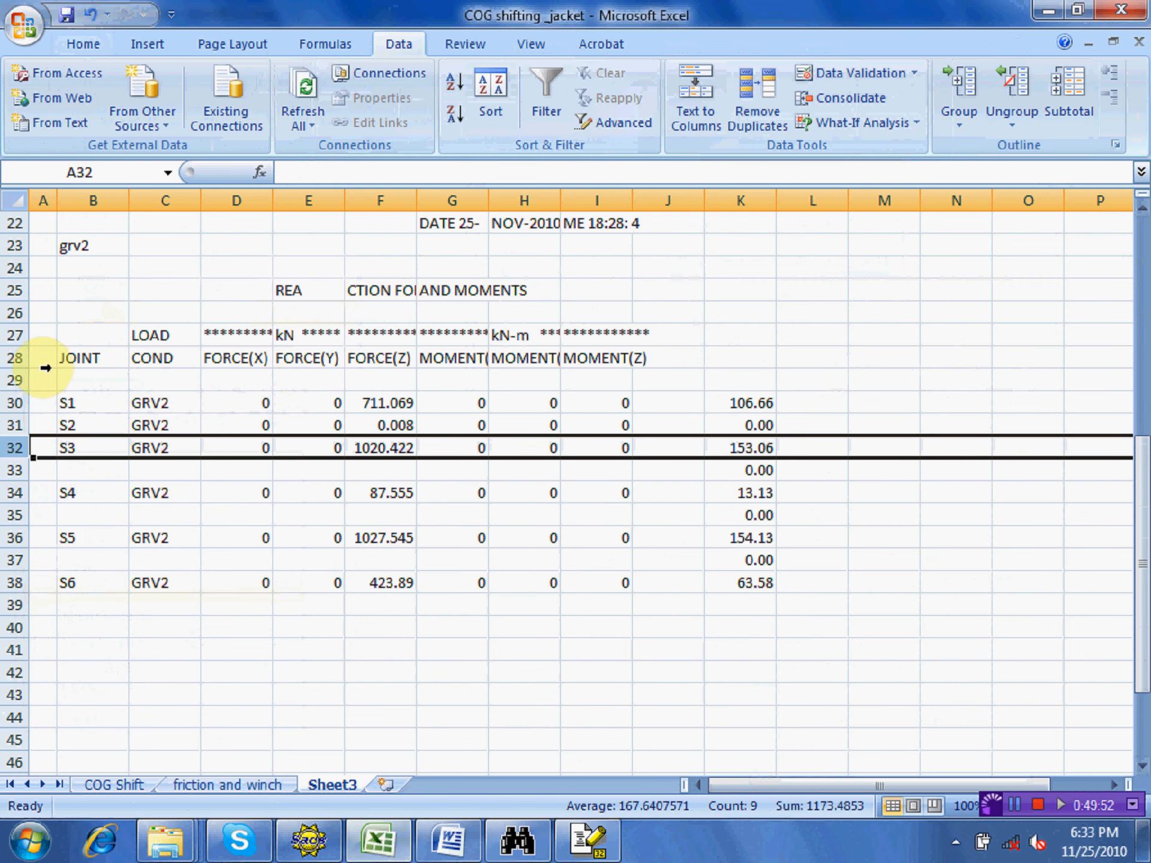
left_click(94, 17)
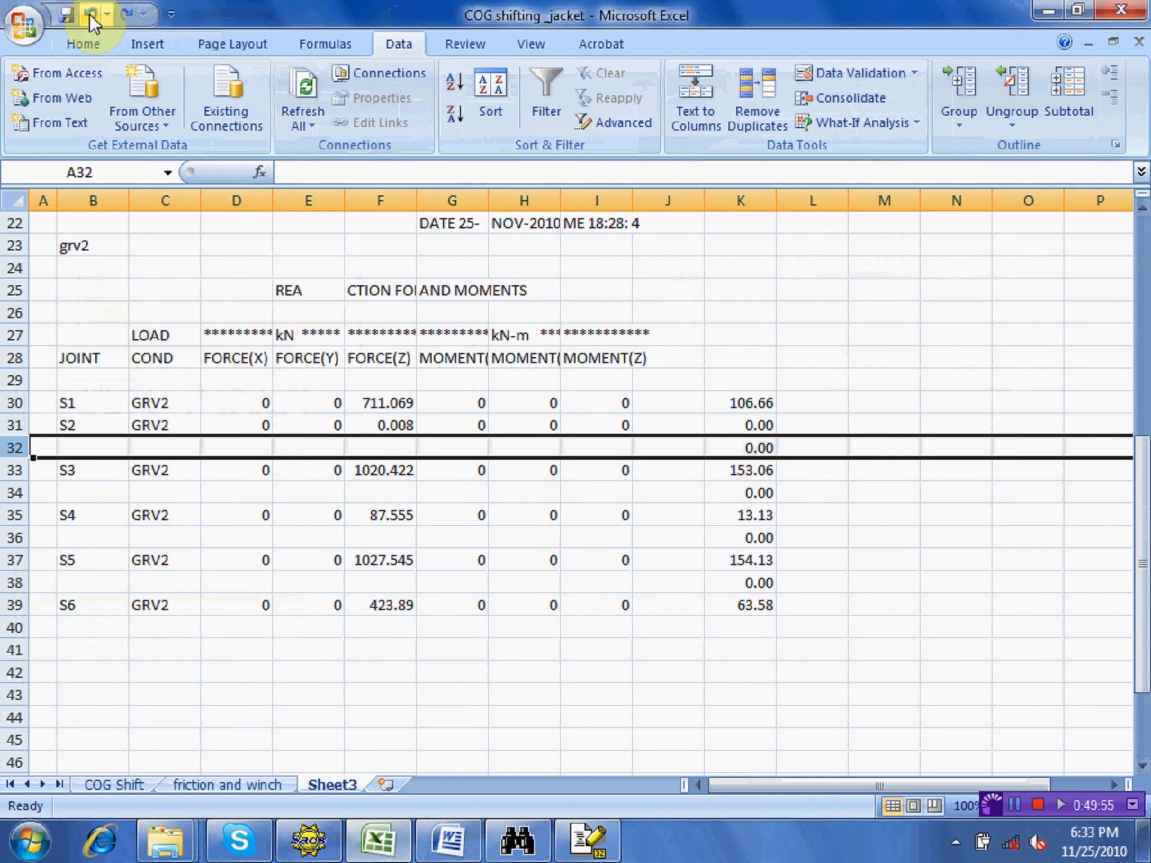
- Delete the remaining empty rows between joints S2 and S6 so the GRV2 reactions sit in consecutive rows
right_click(16, 447)
left_click(94, 586)
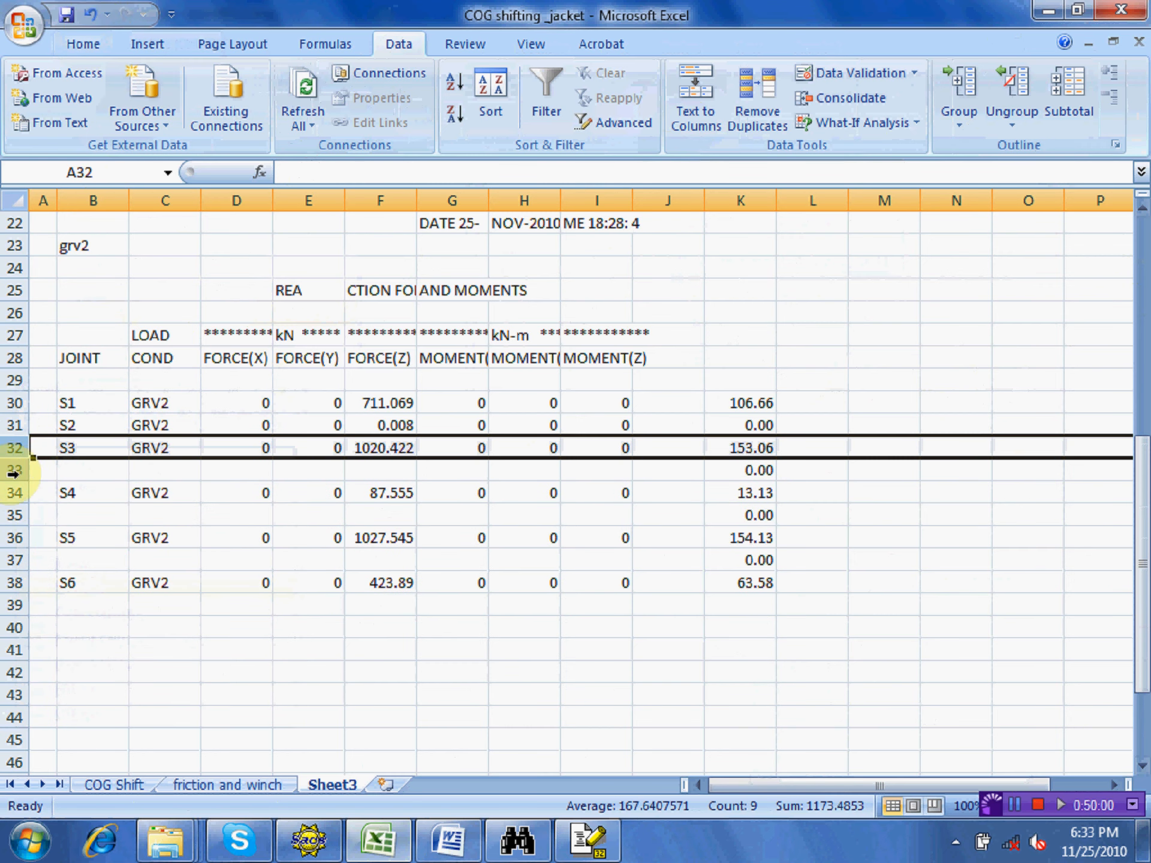
right_click(15, 471)
left_click(76, 612)
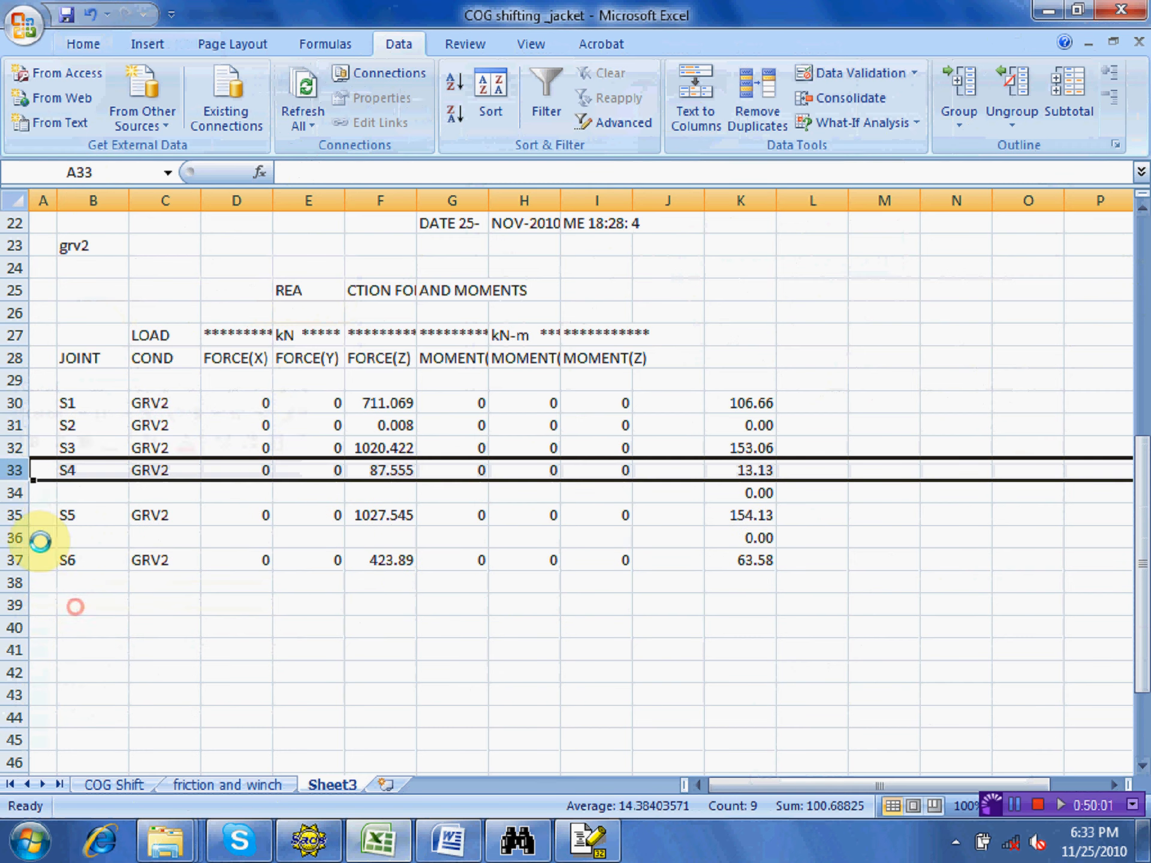
right_click(14, 493)
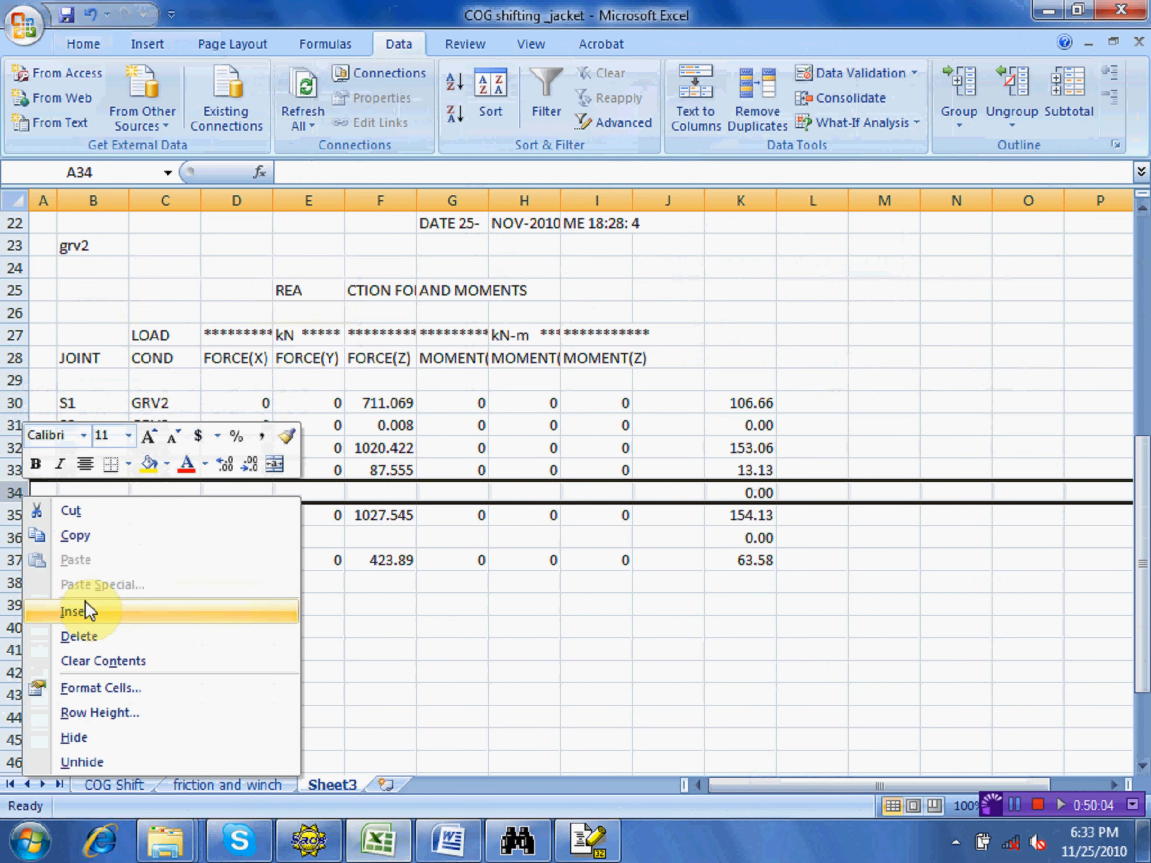
left_click(88, 637)
right_click(15, 516)
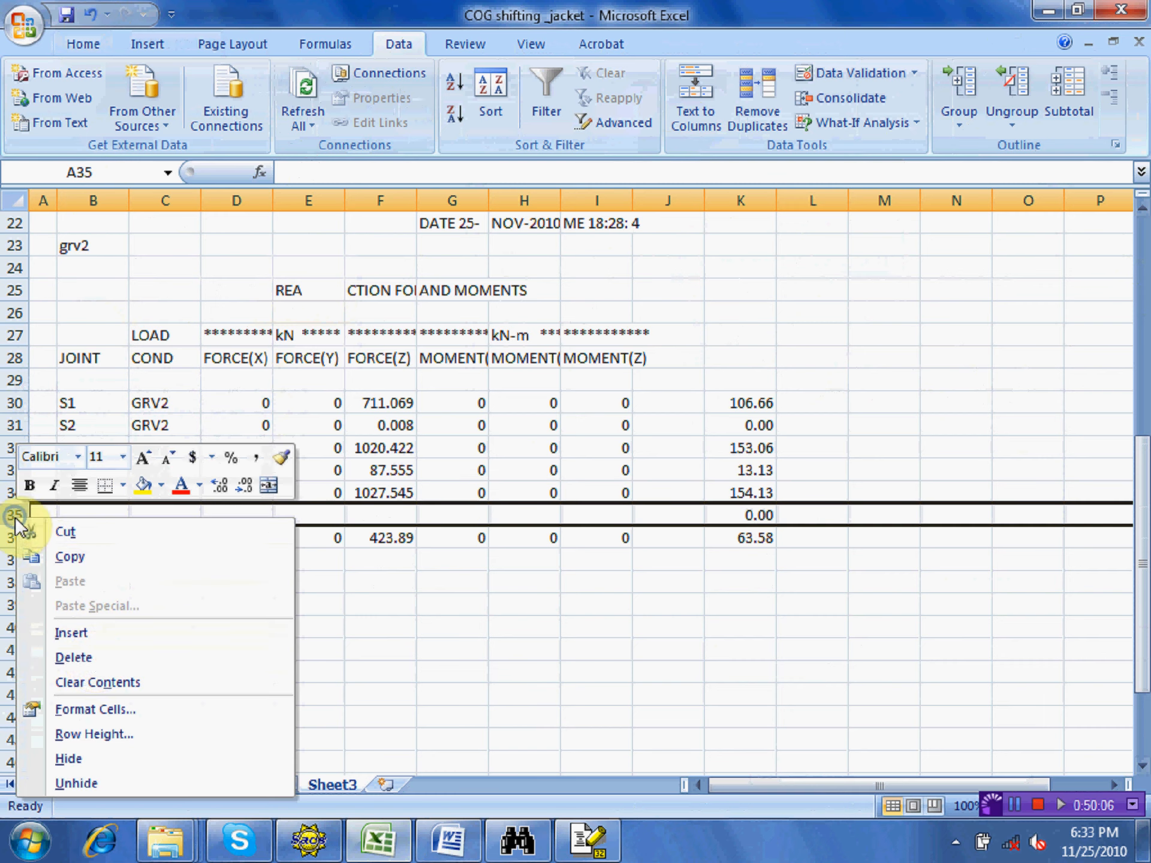
left_click(90, 657)
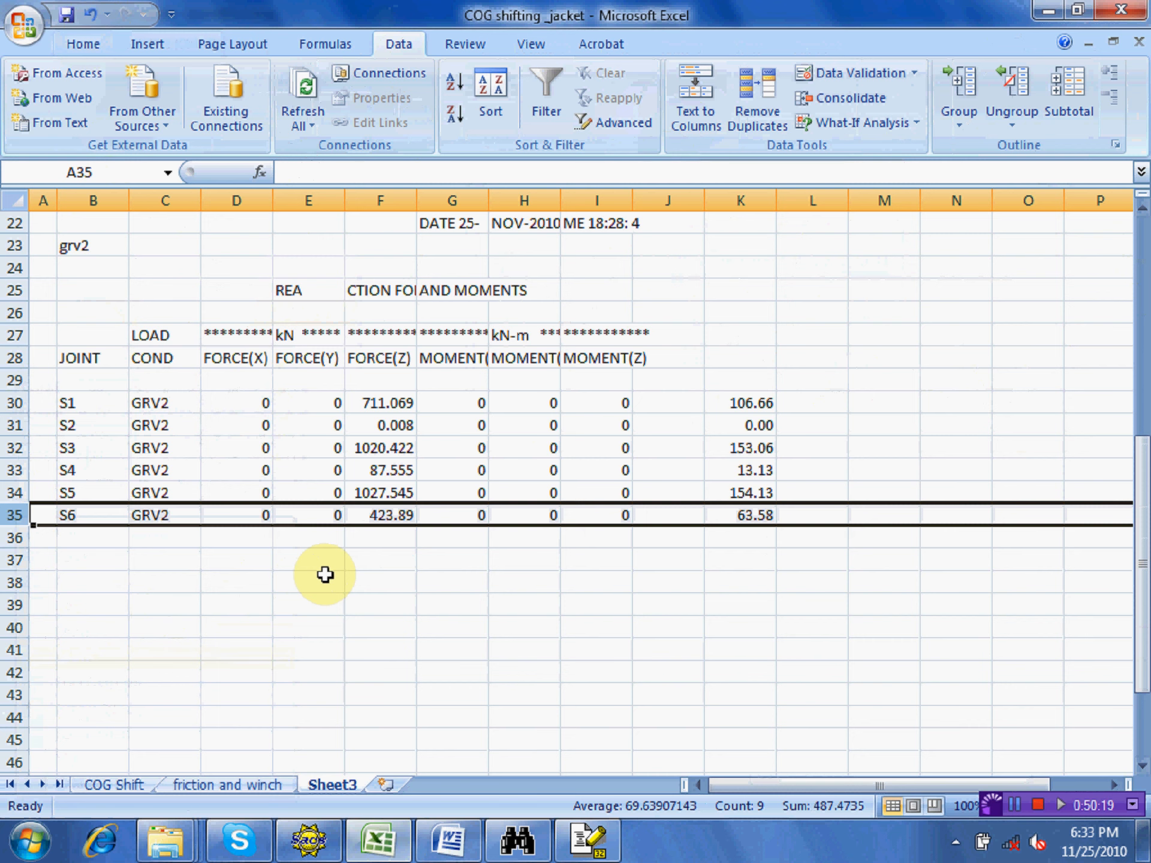
- Minimize the workbook, then close the GRV2 reaction report and the Postvue results to return to SACS Executive
left_click(1050, 12)
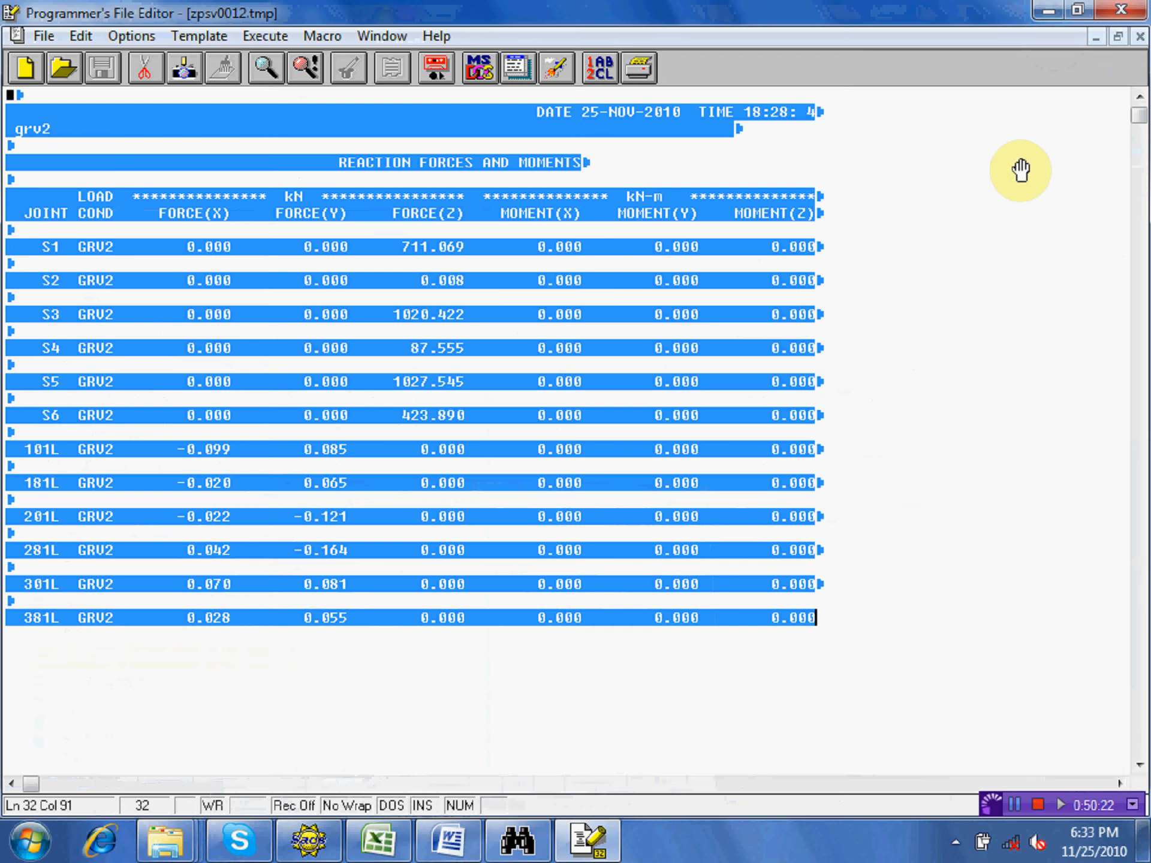
left_click(1121, 9)
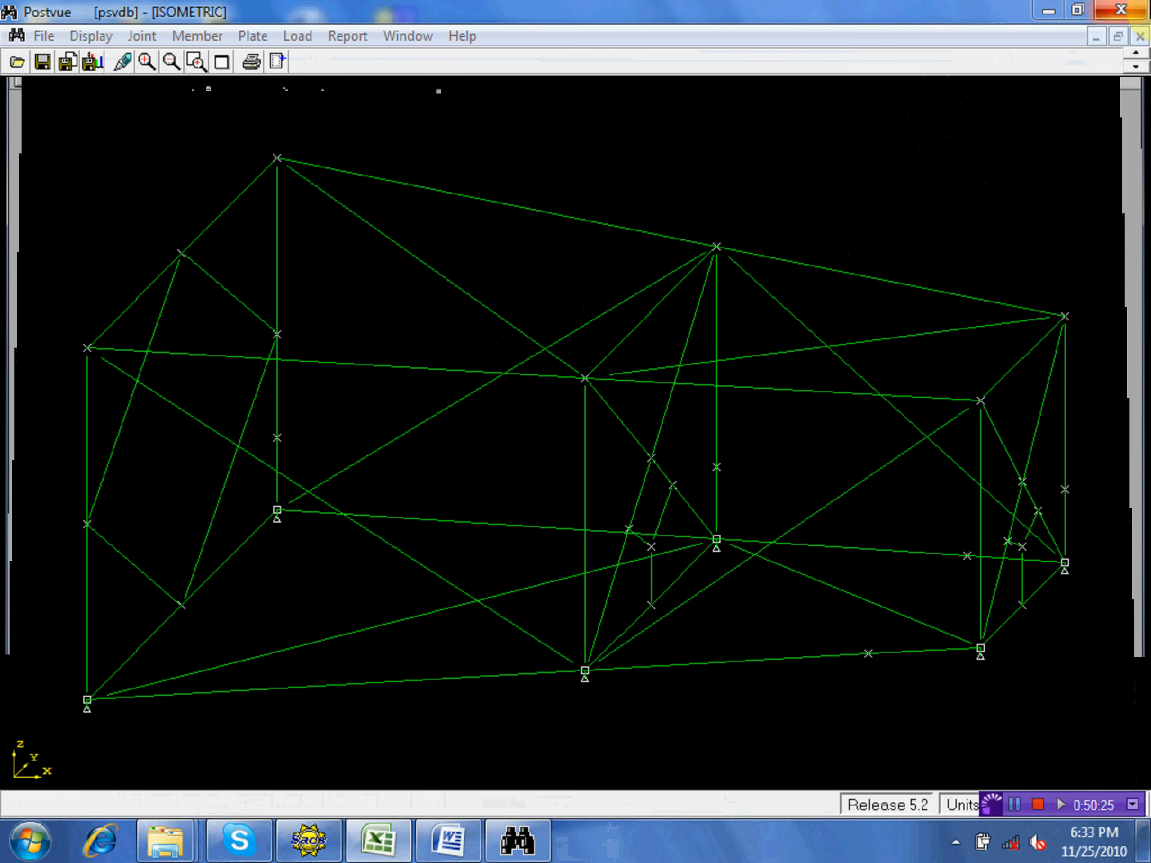
left_click(1121, 10)
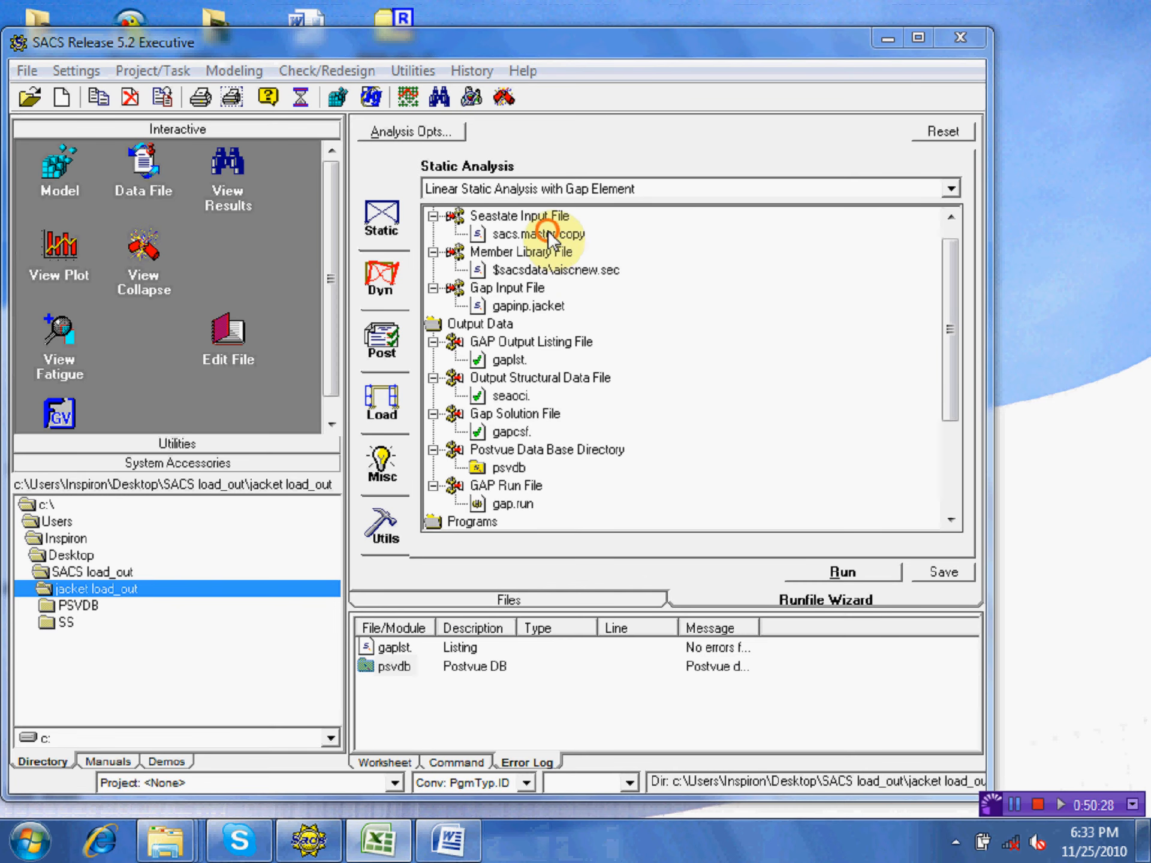
- Open the sacs.master copy input file as a model in Precede, maximize its isometric view and close the Precede Selection window
left_click_drag(538, 234, 64, 175)
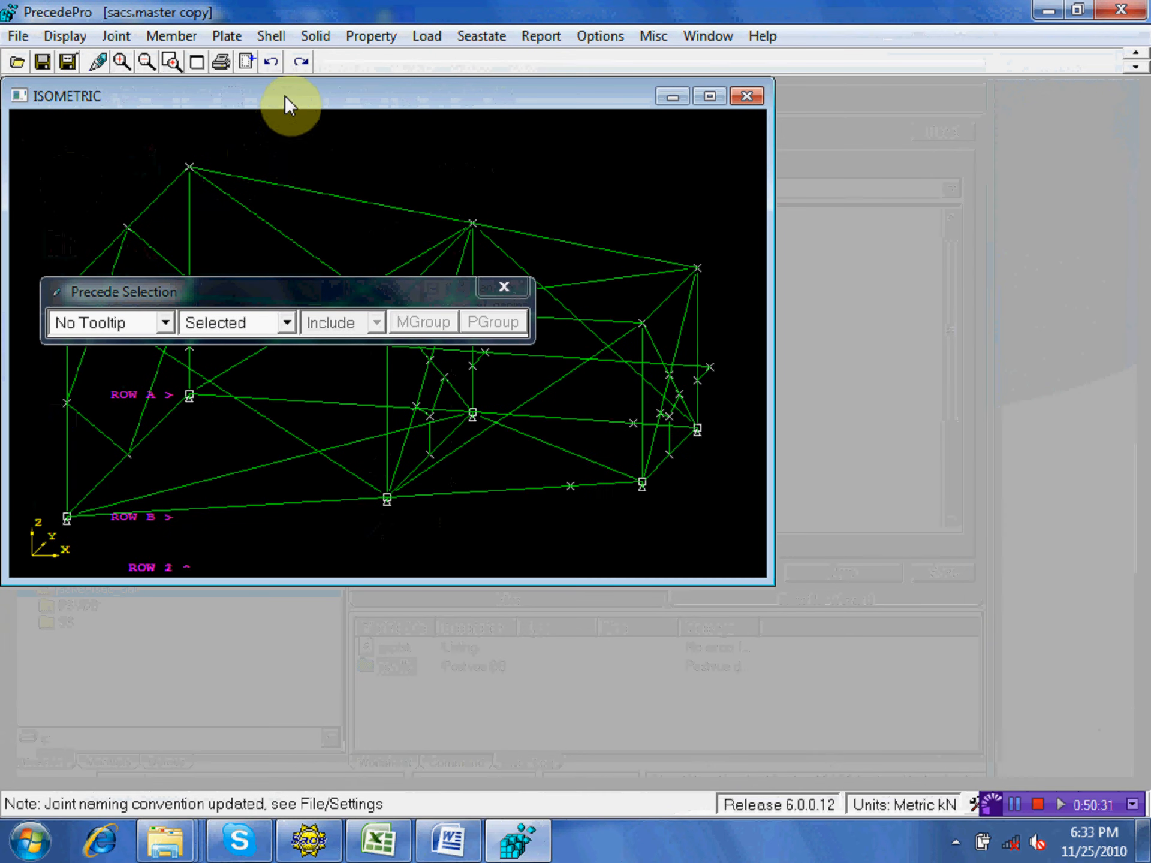
double_click(288, 92)
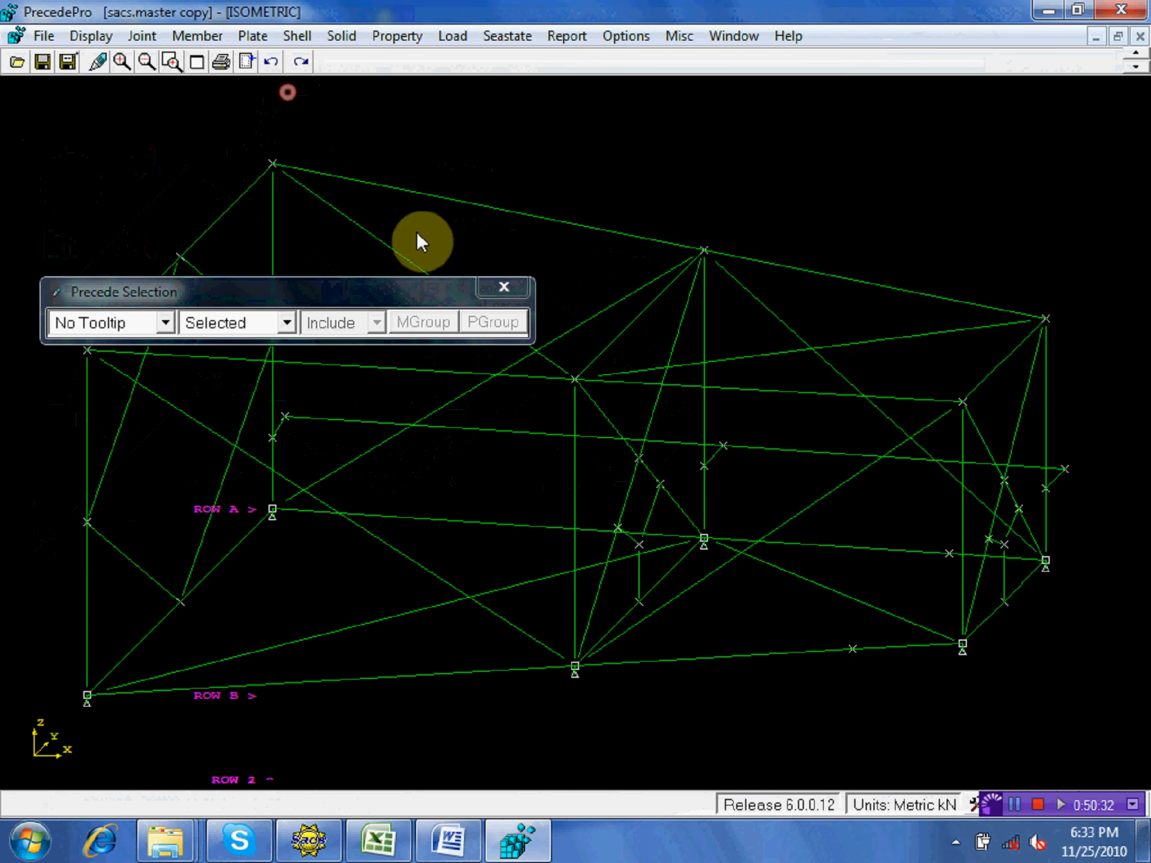
left_click(502, 289)
- Switch to Excel and examine the SHIFT 1(-X,+Y) joint forces on the COG Shift sheet
mouse_move(377, 840)
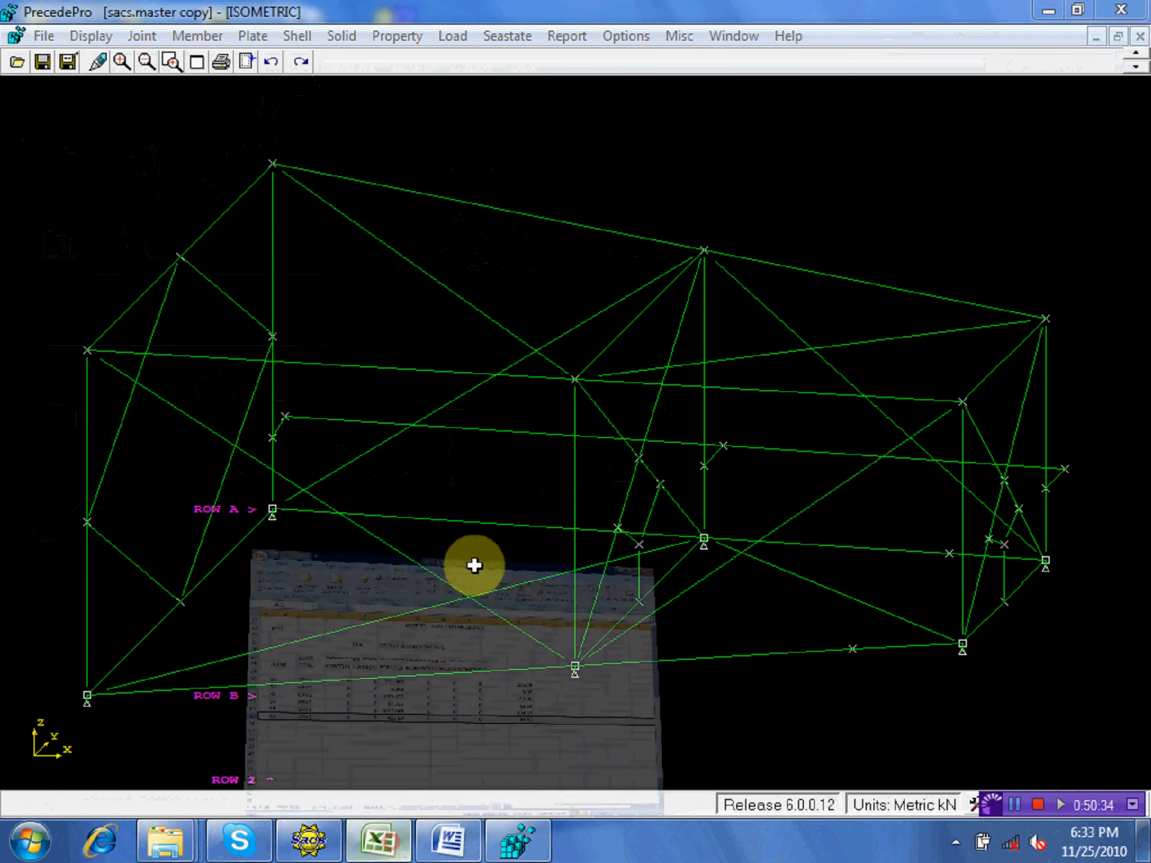
left_click(475, 562)
scroll(476, 561, "up", 3)
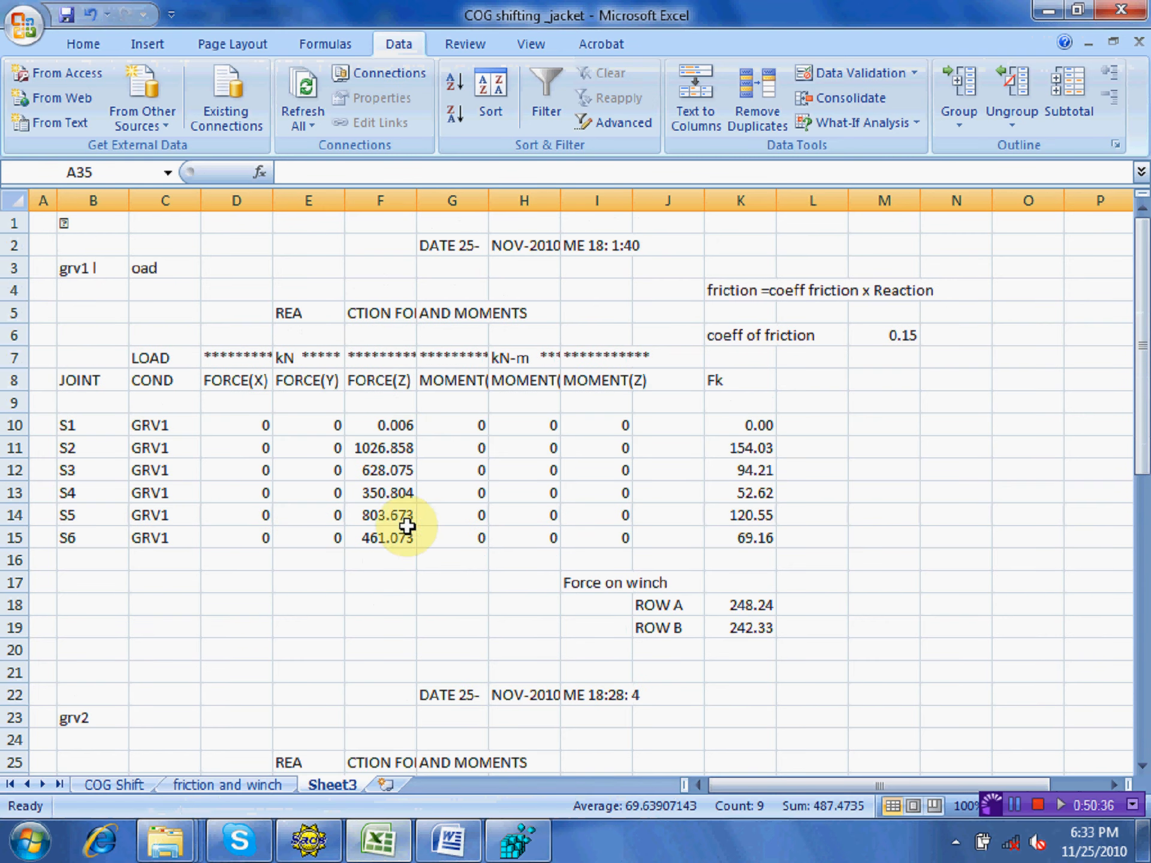
left_click(118, 786)
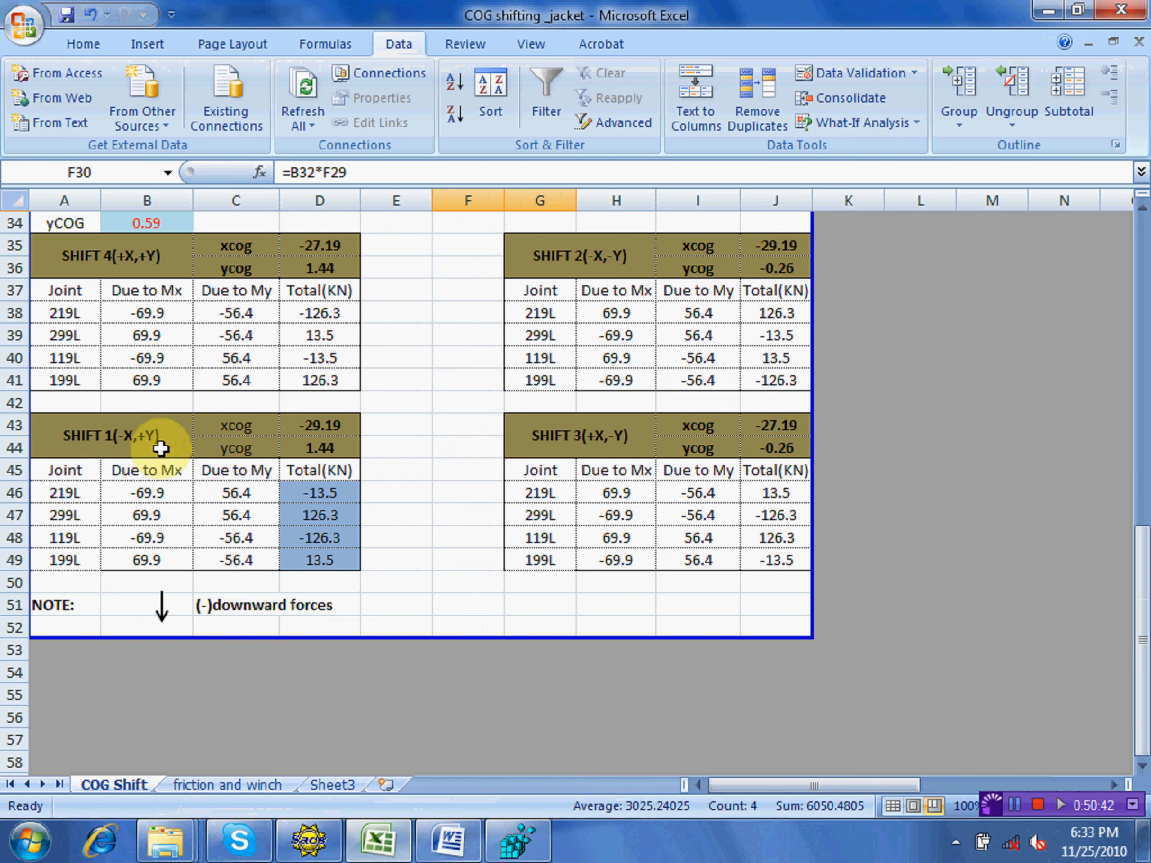
scroll(148, 482, "down", 1)
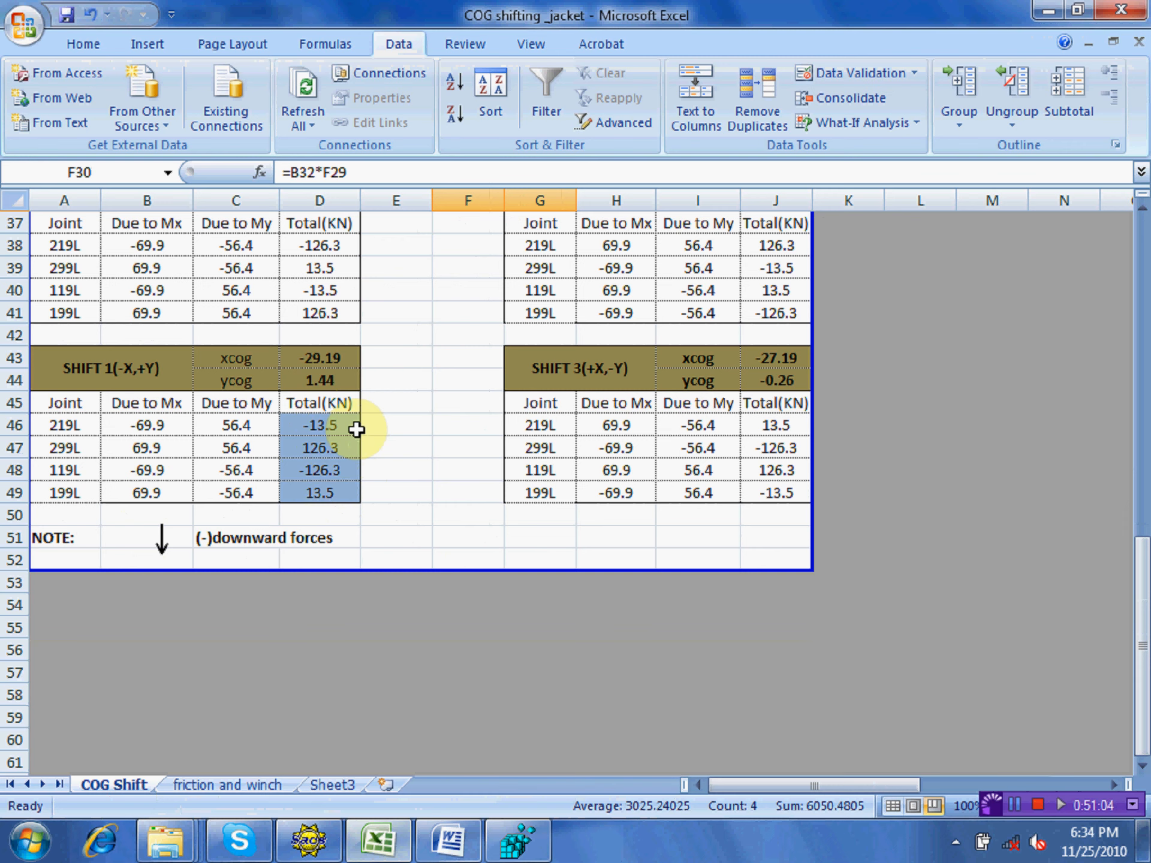
- Return to Precede and start a joint load on joint 219L, checking the joint against the COG Shift table in Excel
left_click(516, 841)
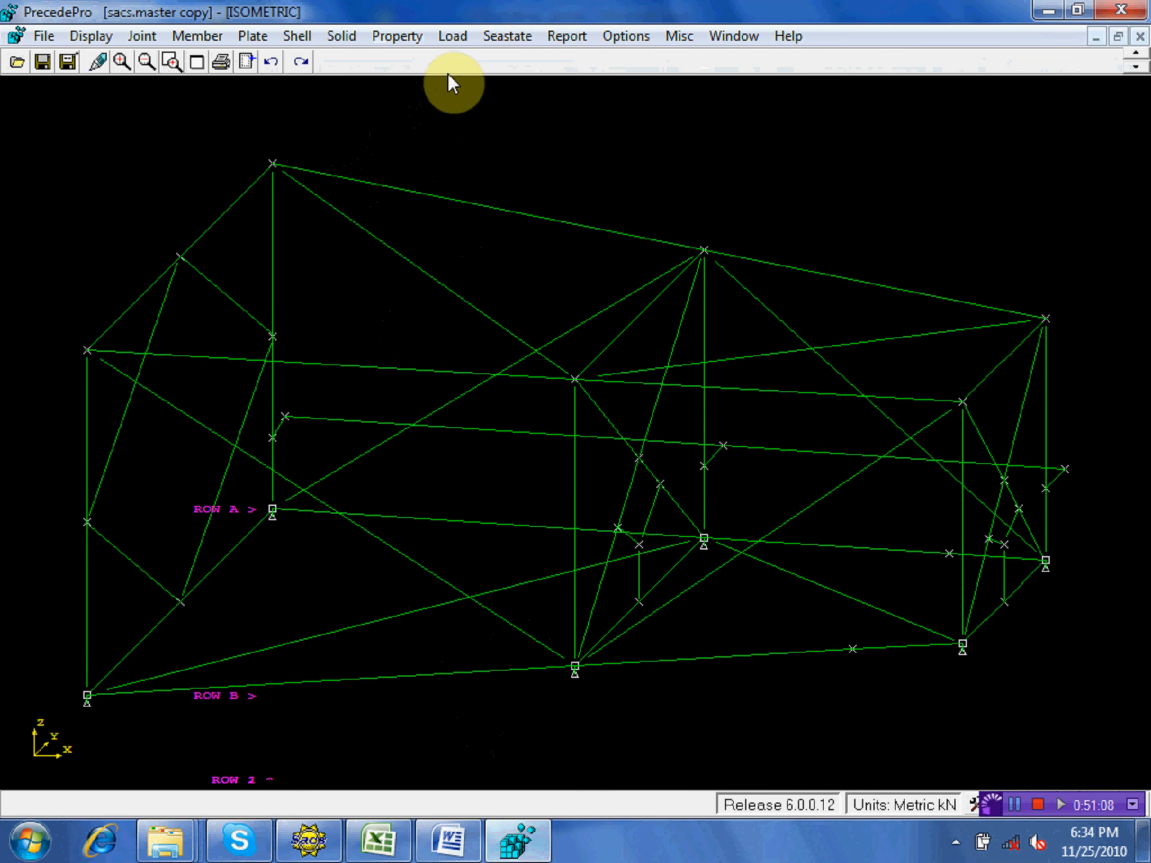
left_click(452, 38)
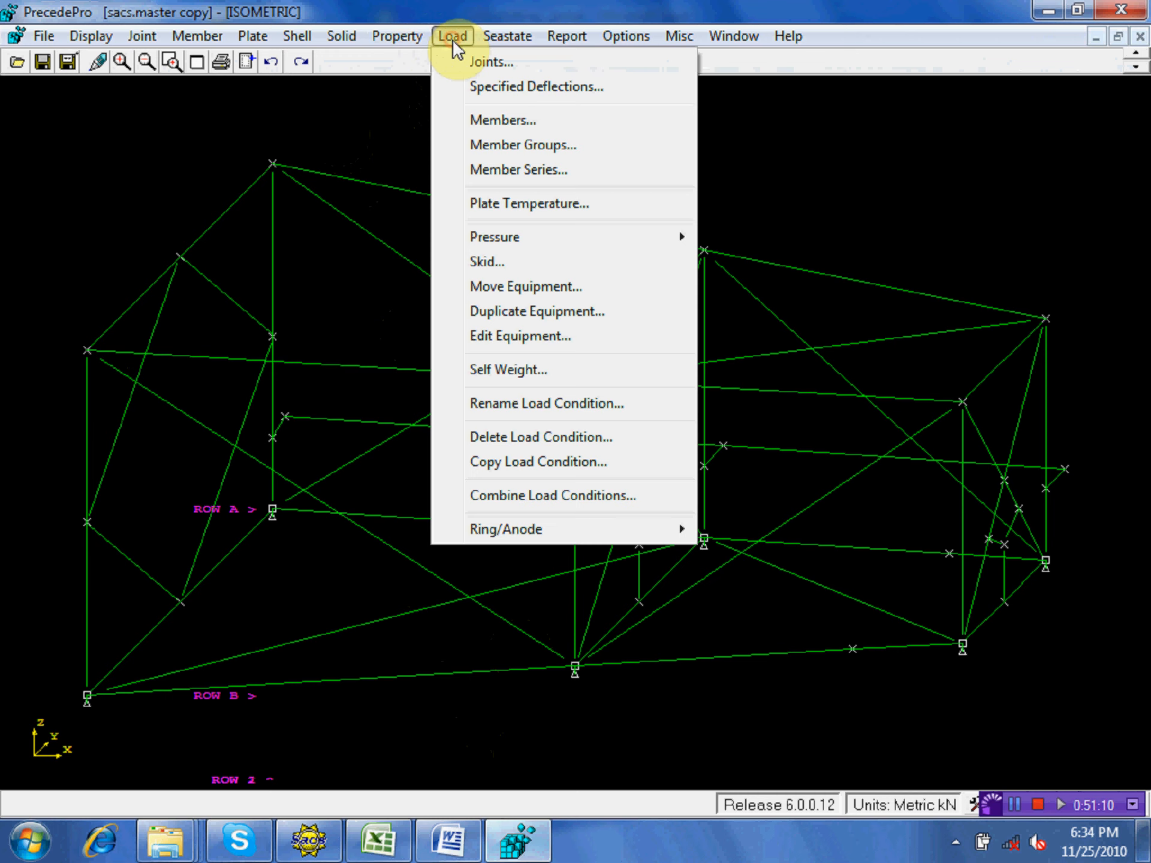
mouse_move(483, 44)
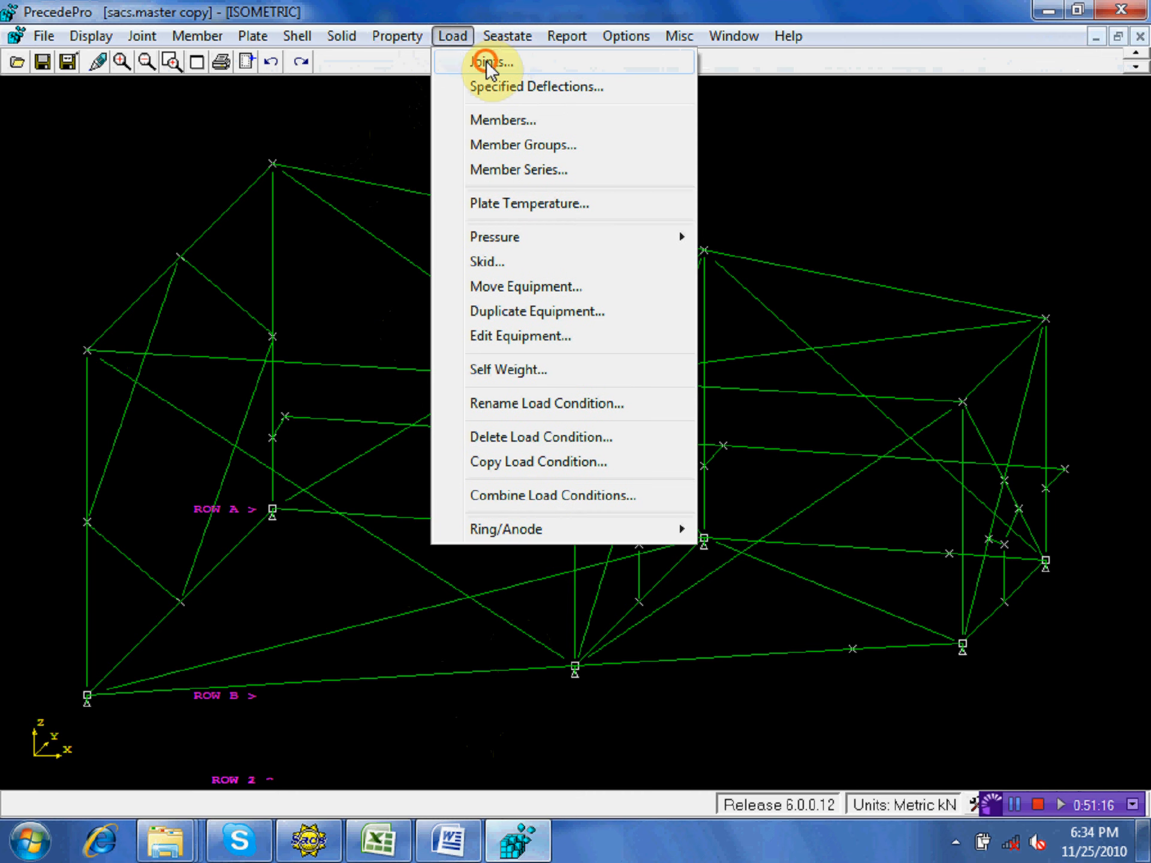
left_click(487, 62)
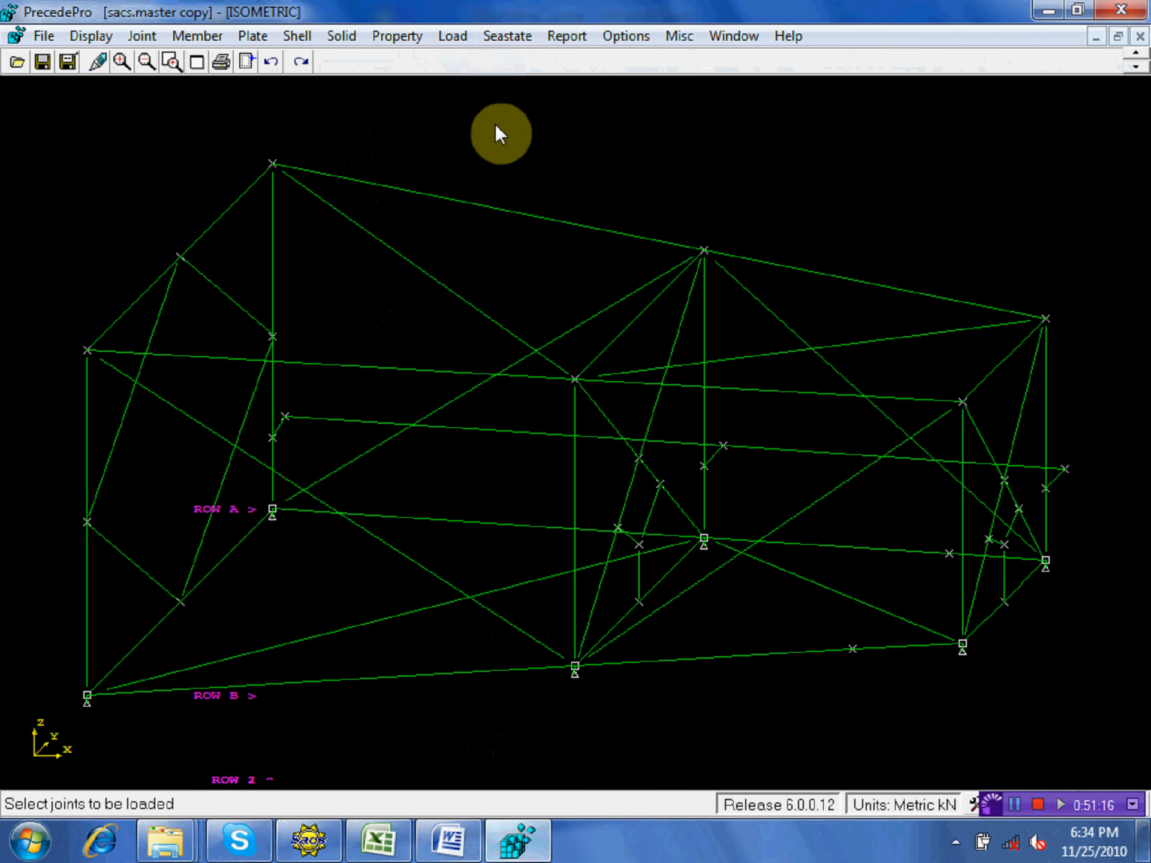
left_click(706, 251)
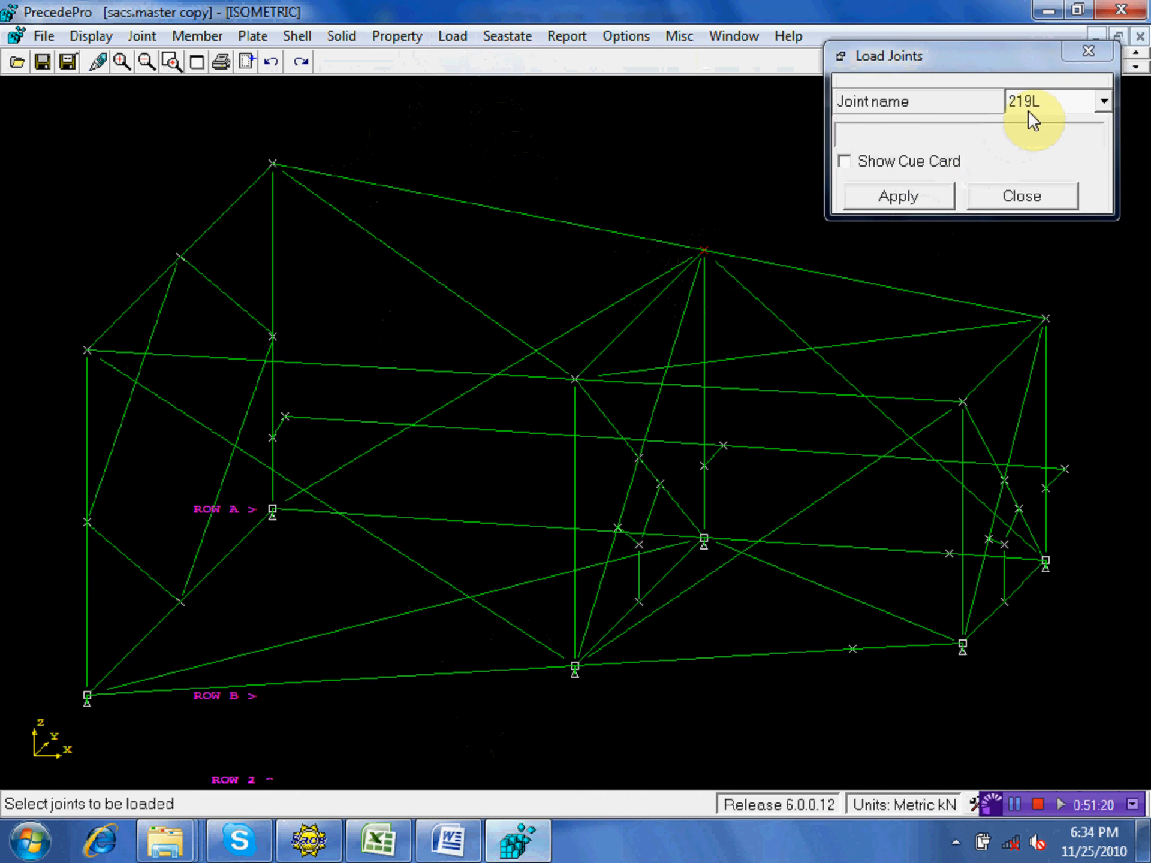
left_click(378, 841)
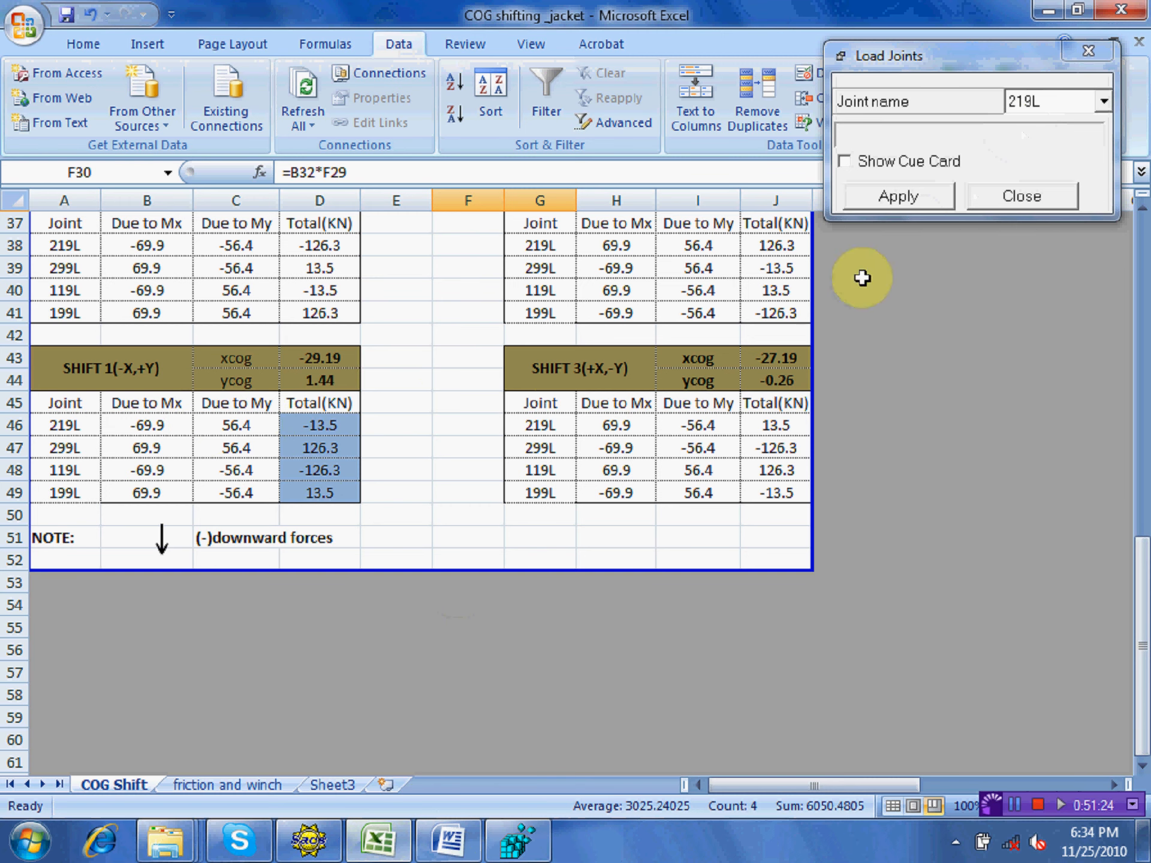
left_click(934, 195)
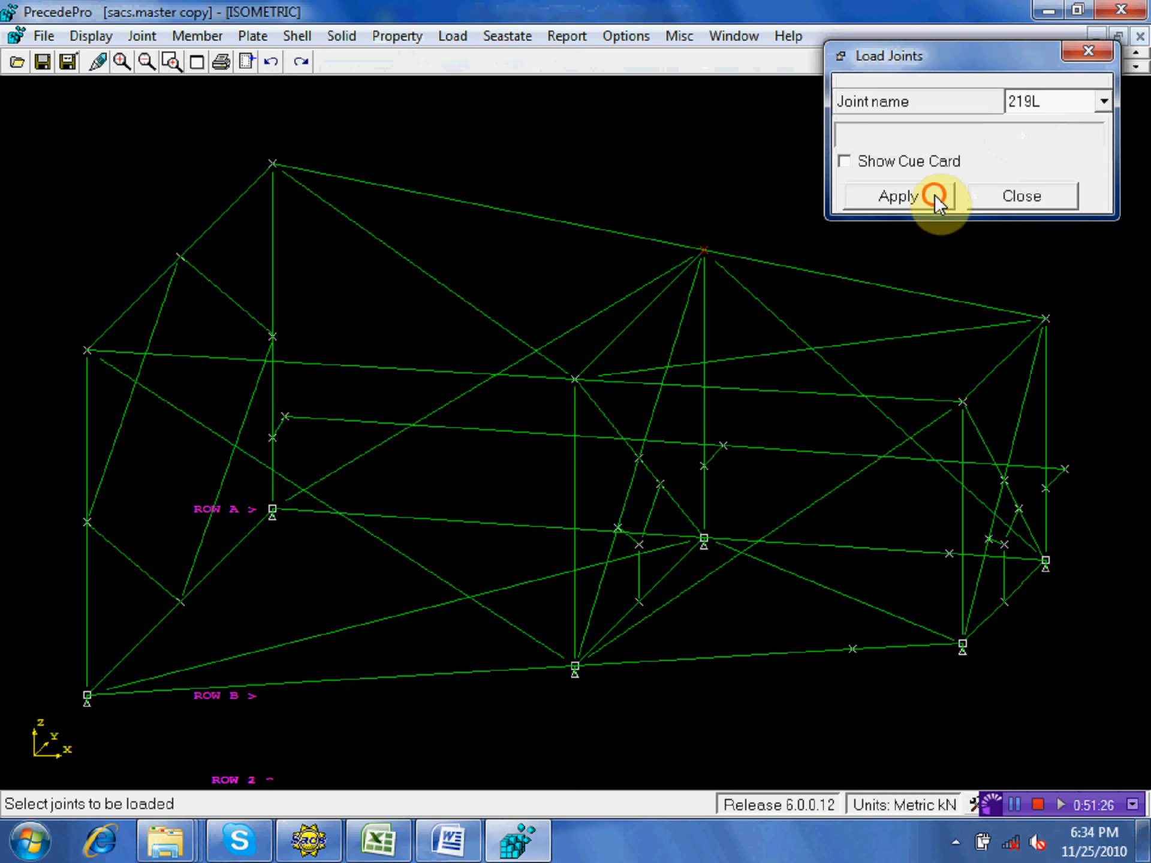
- Set the joint load's load condition to cog1 and its load ID to -x+y, checking the shift direction in the Excel COG Shift table
left_click(483, 400)
type("cog1")
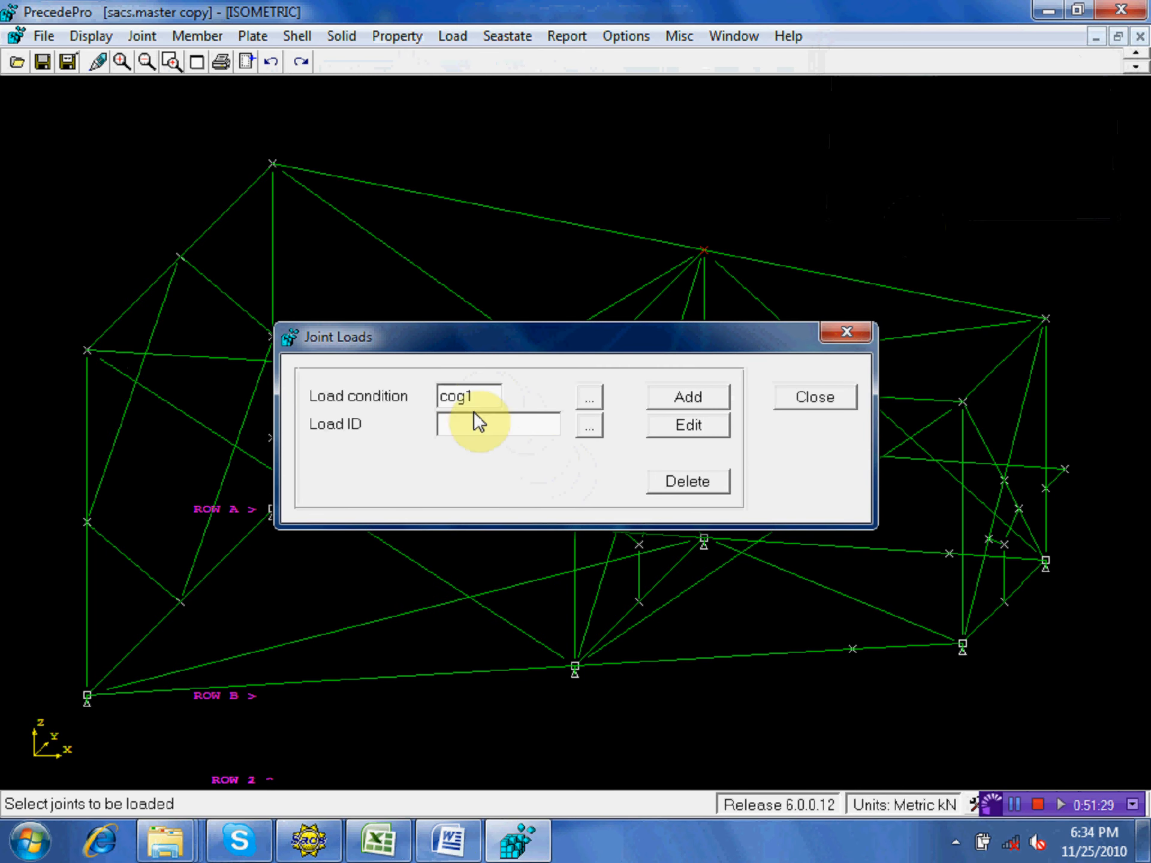
left_click(450, 423)
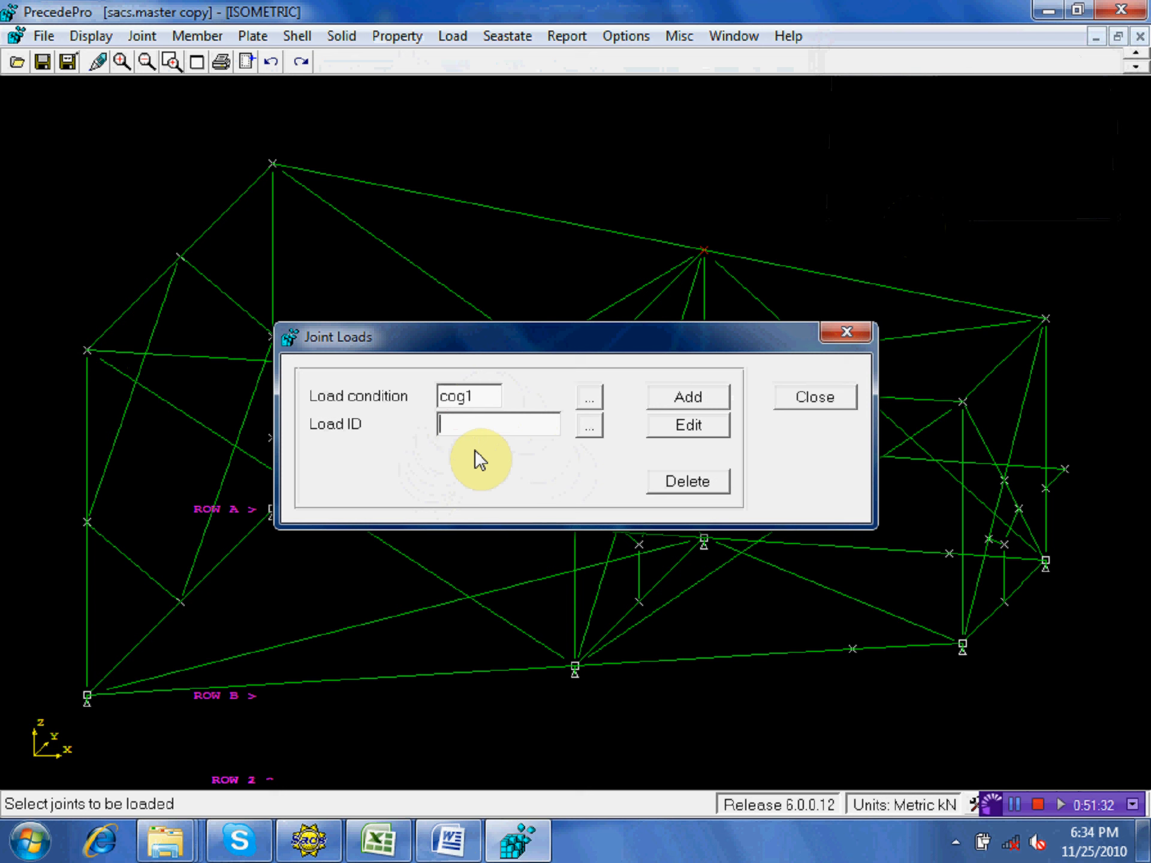
type("_x")
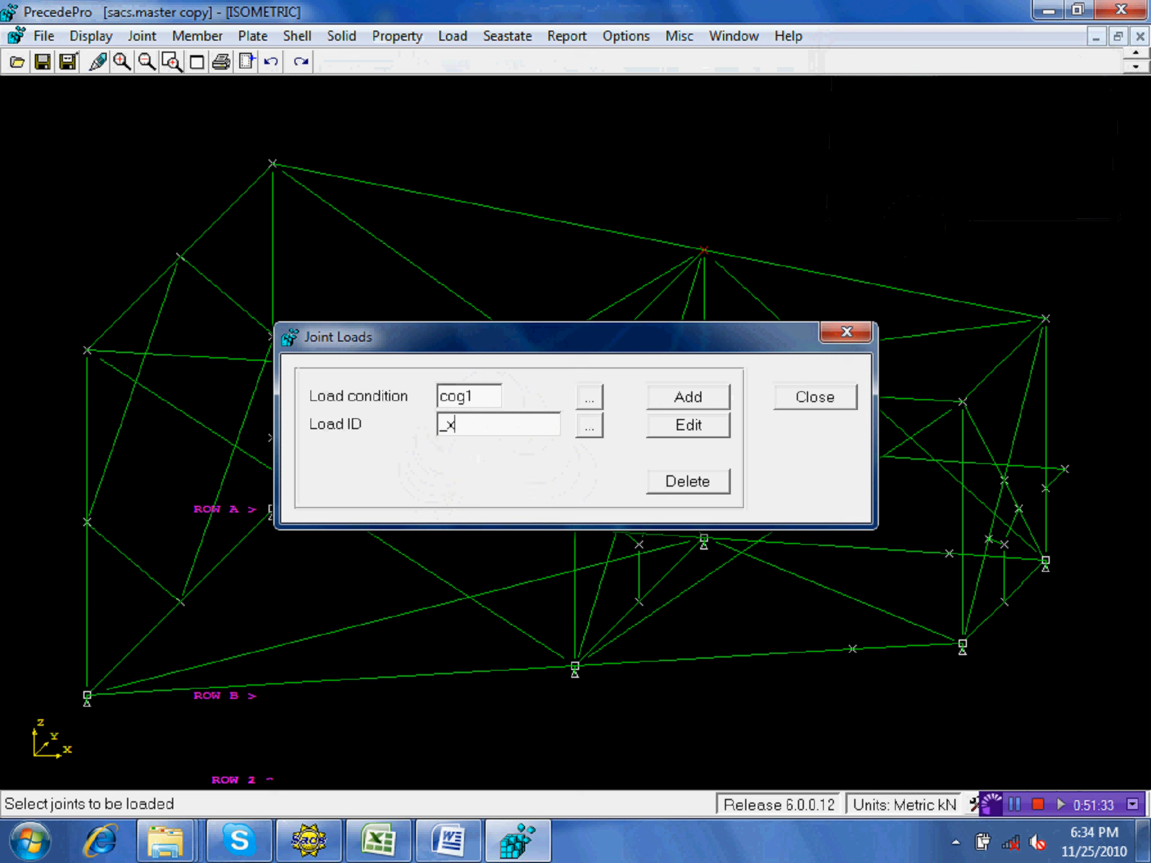
type("+")
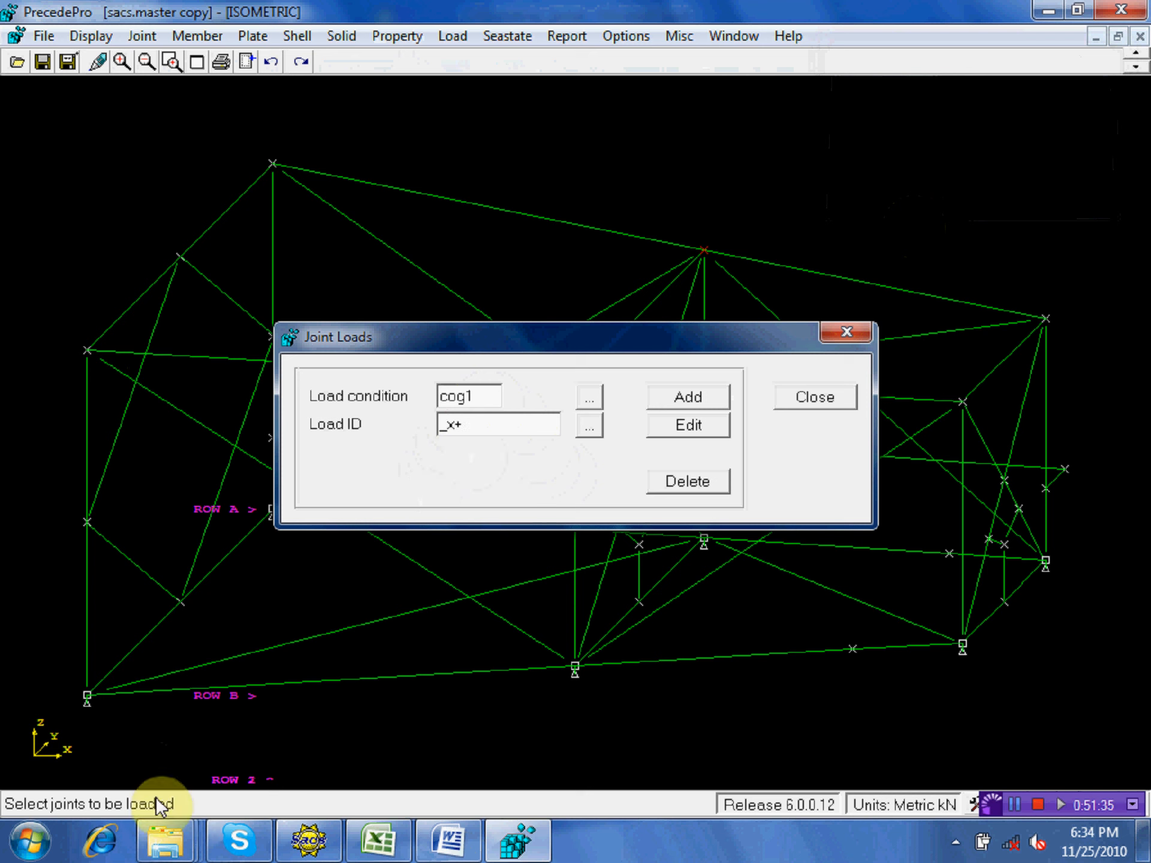
left_click(447, 435)
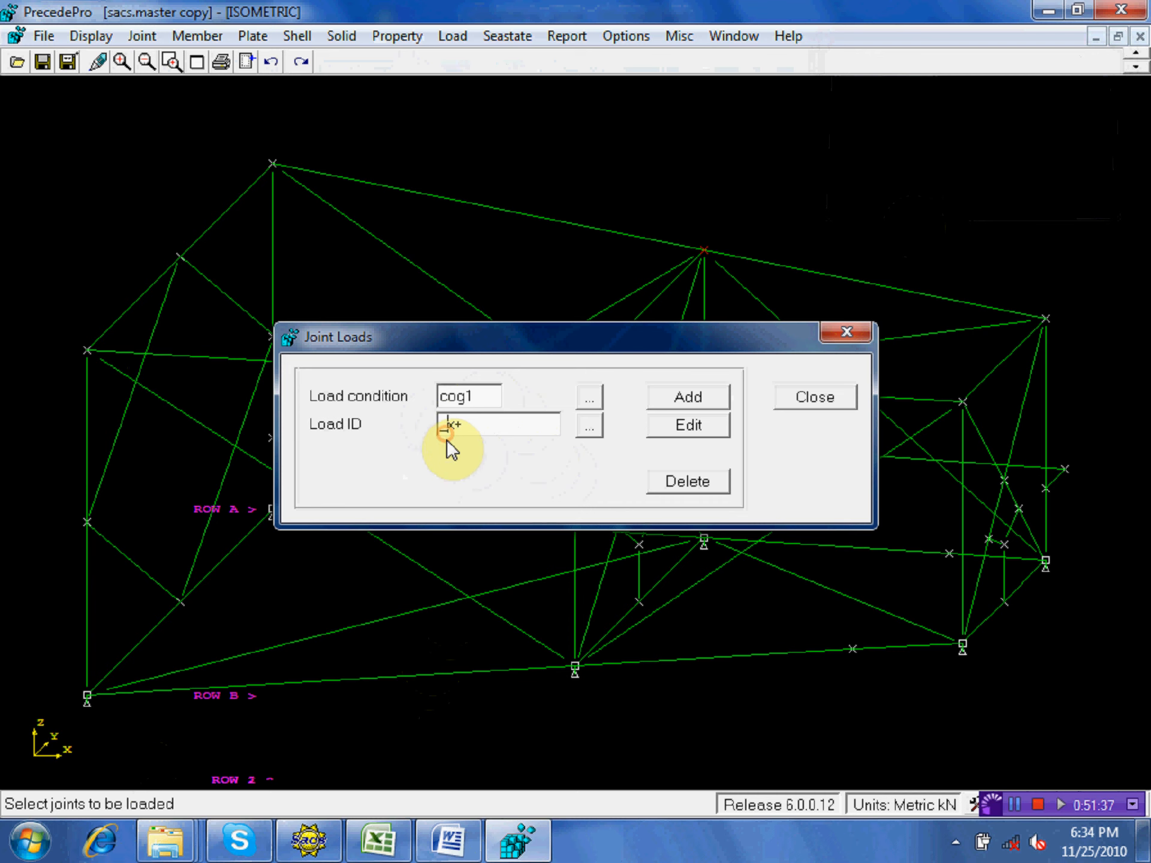
key("BackSpace")
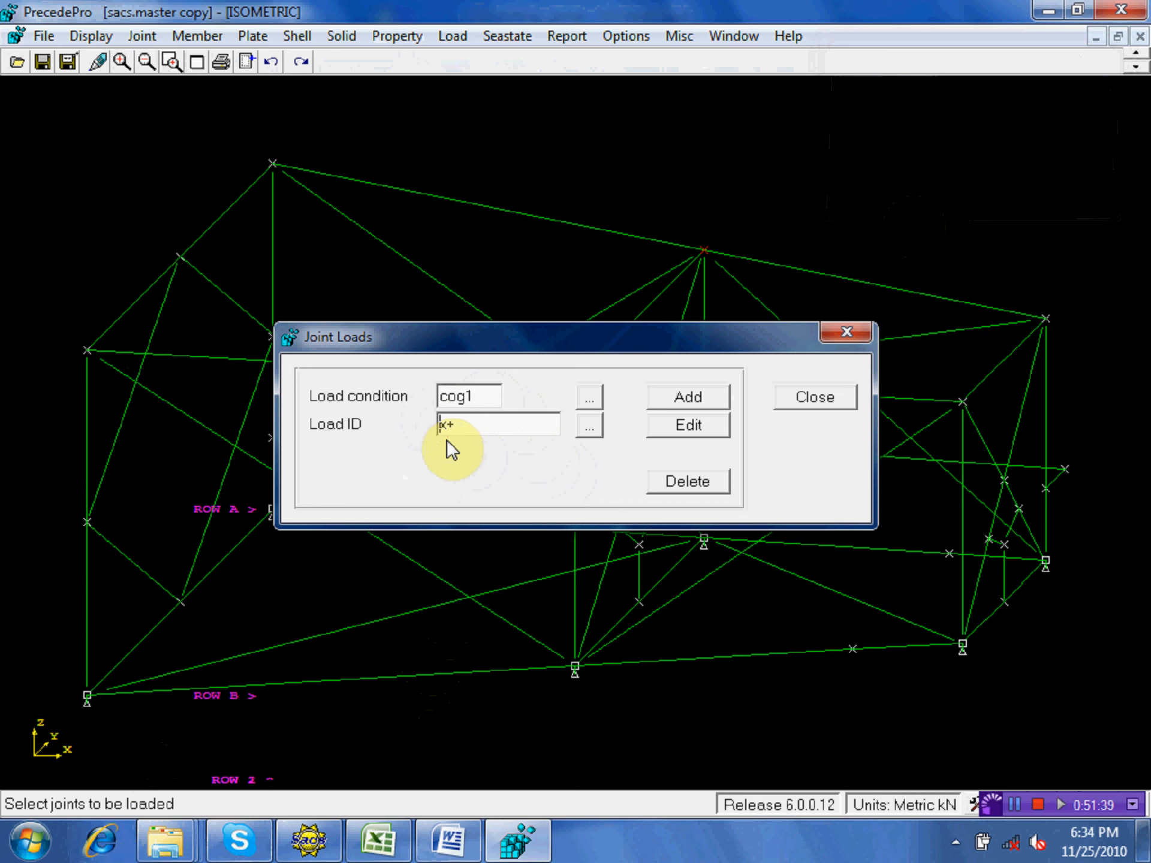
left_click(378, 843)
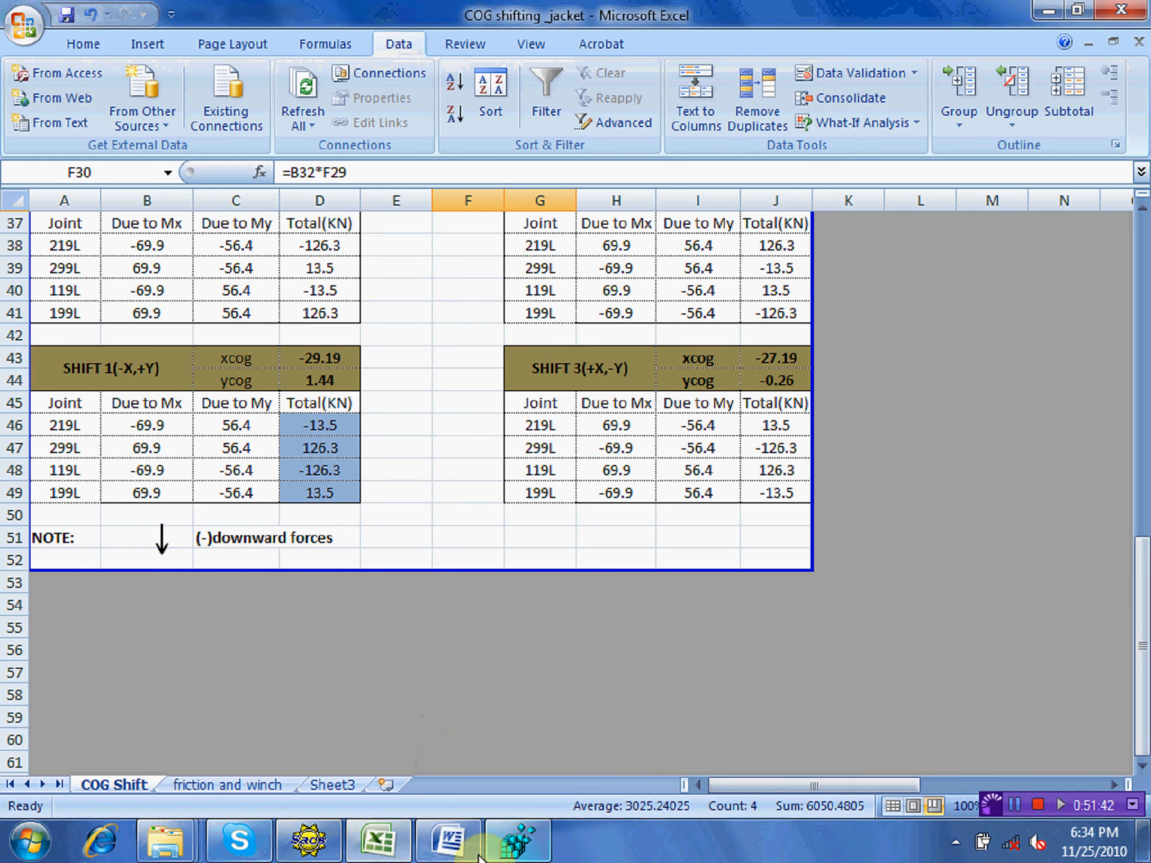
left_click(517, 842)
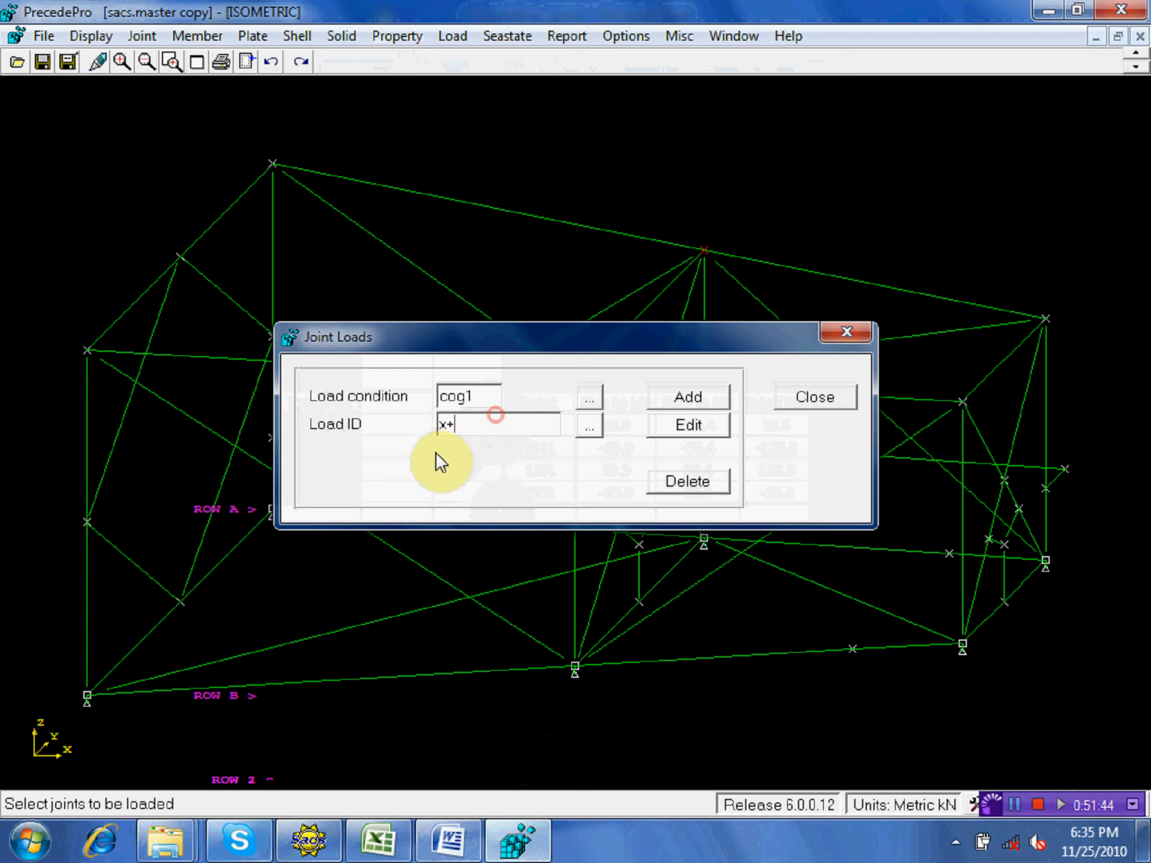
left_click(441, 428)
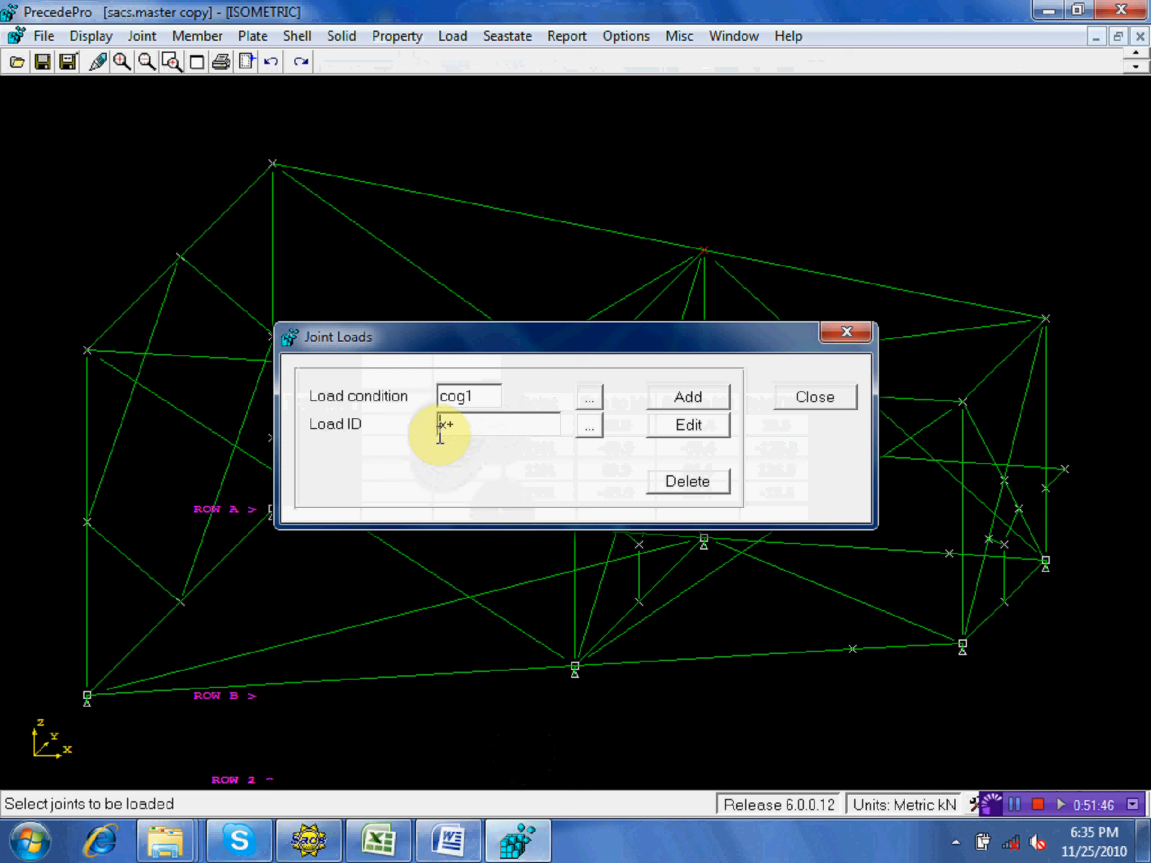
type("-")
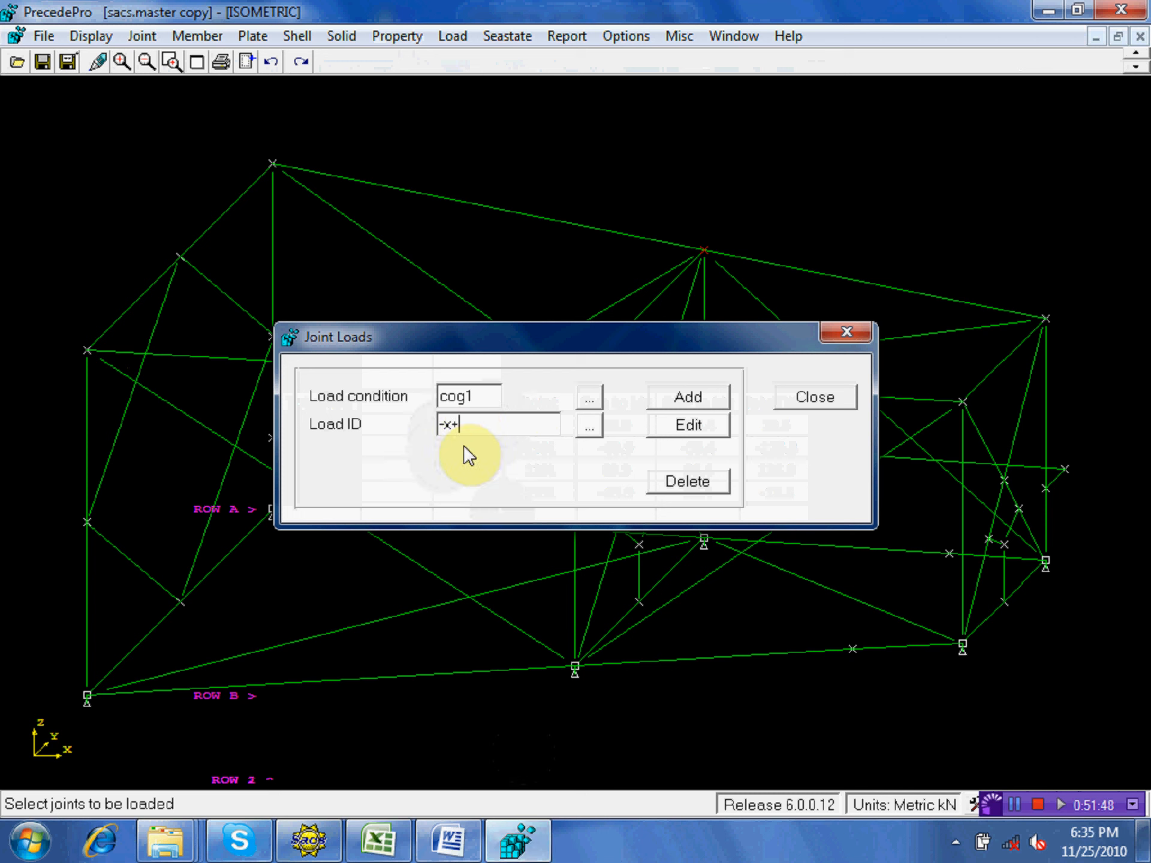
type("y")
- Add a joint load with Fz of -13.5 kN to joint 219L and save it from the force summary
left_click(691, 390)
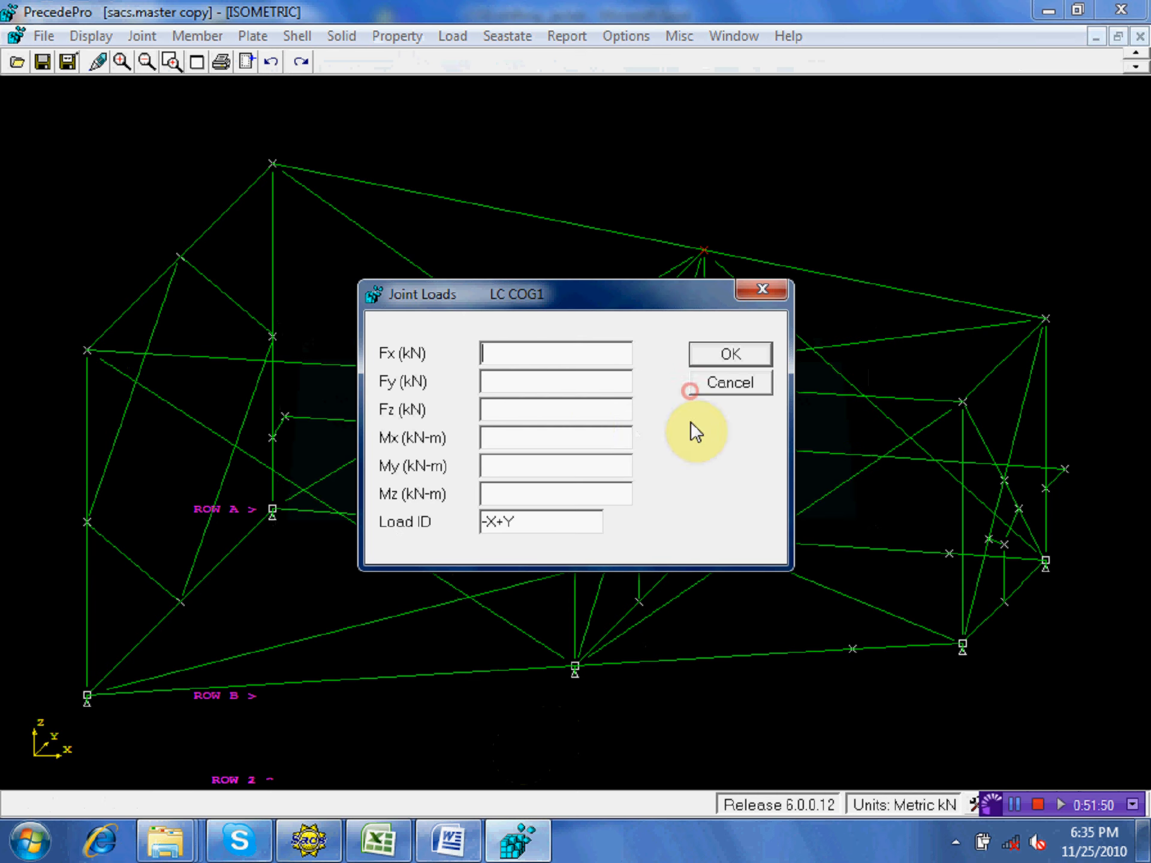
left_click(511, 404)
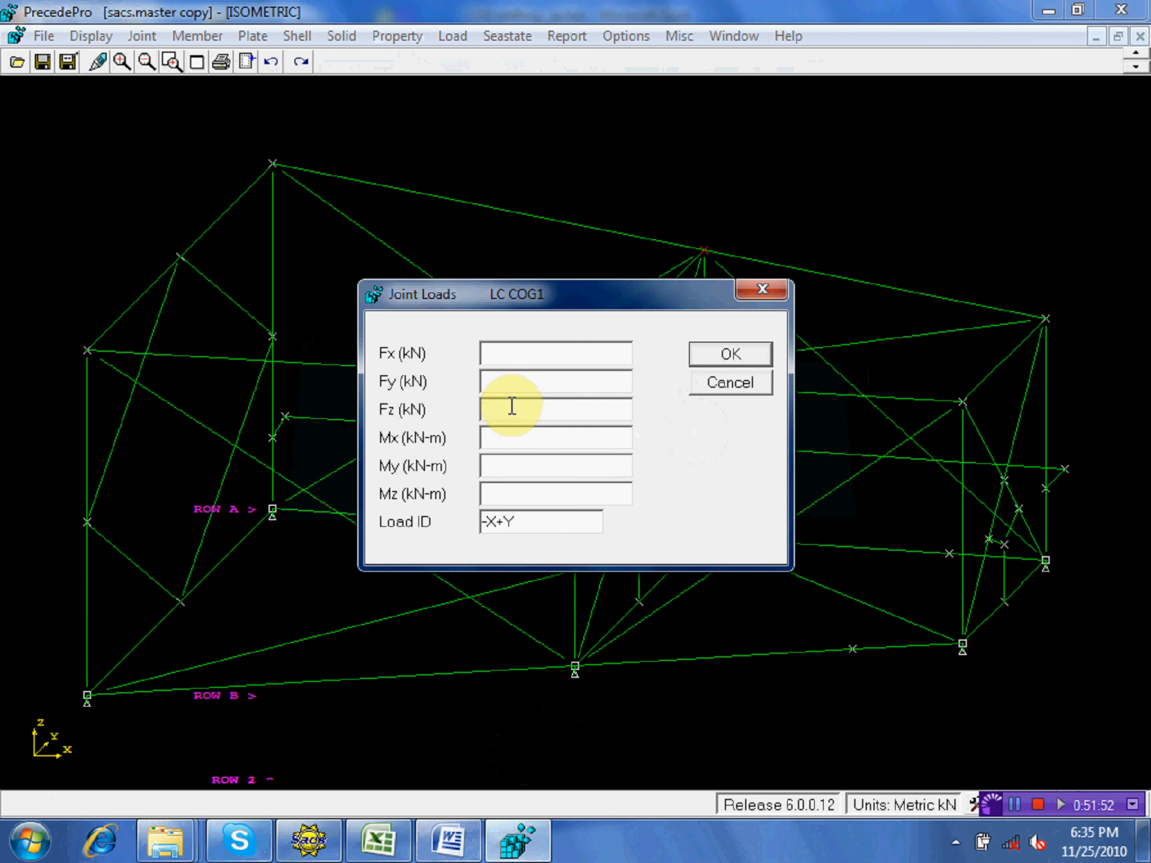
type("-13.")
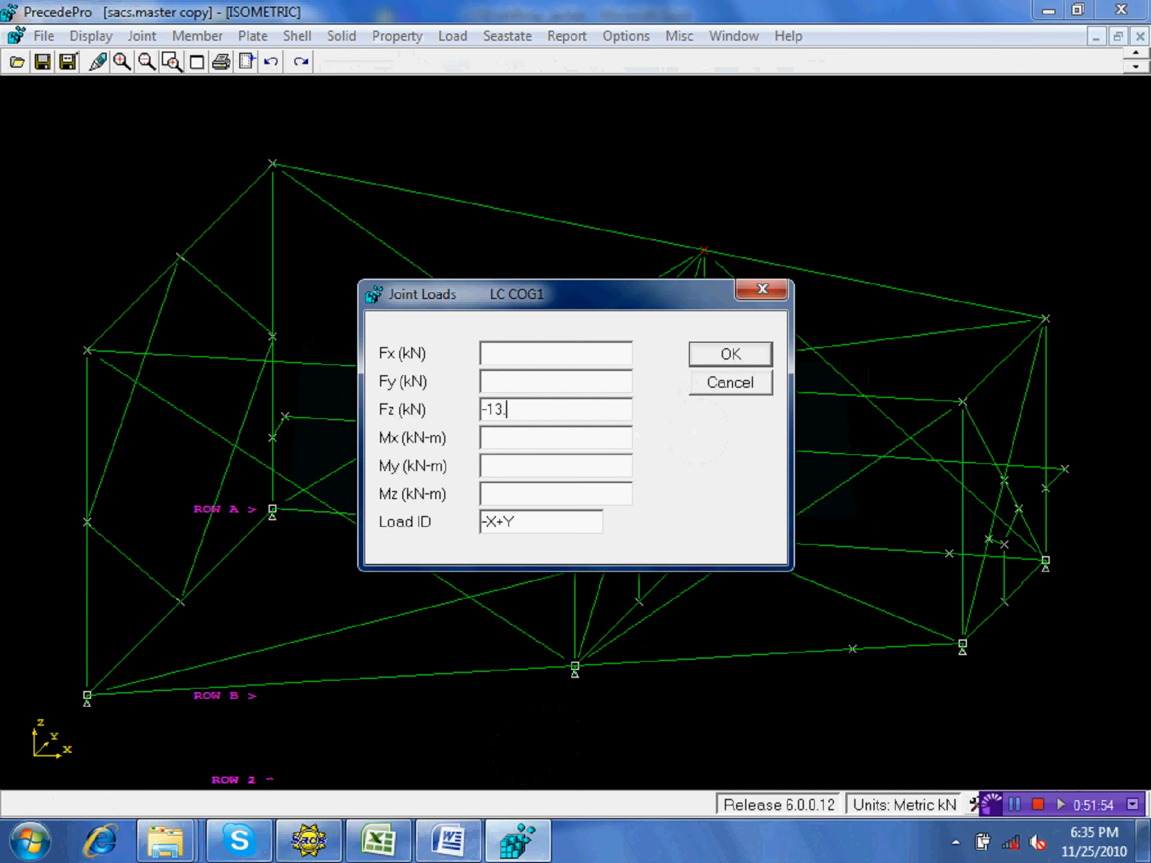
type("5")
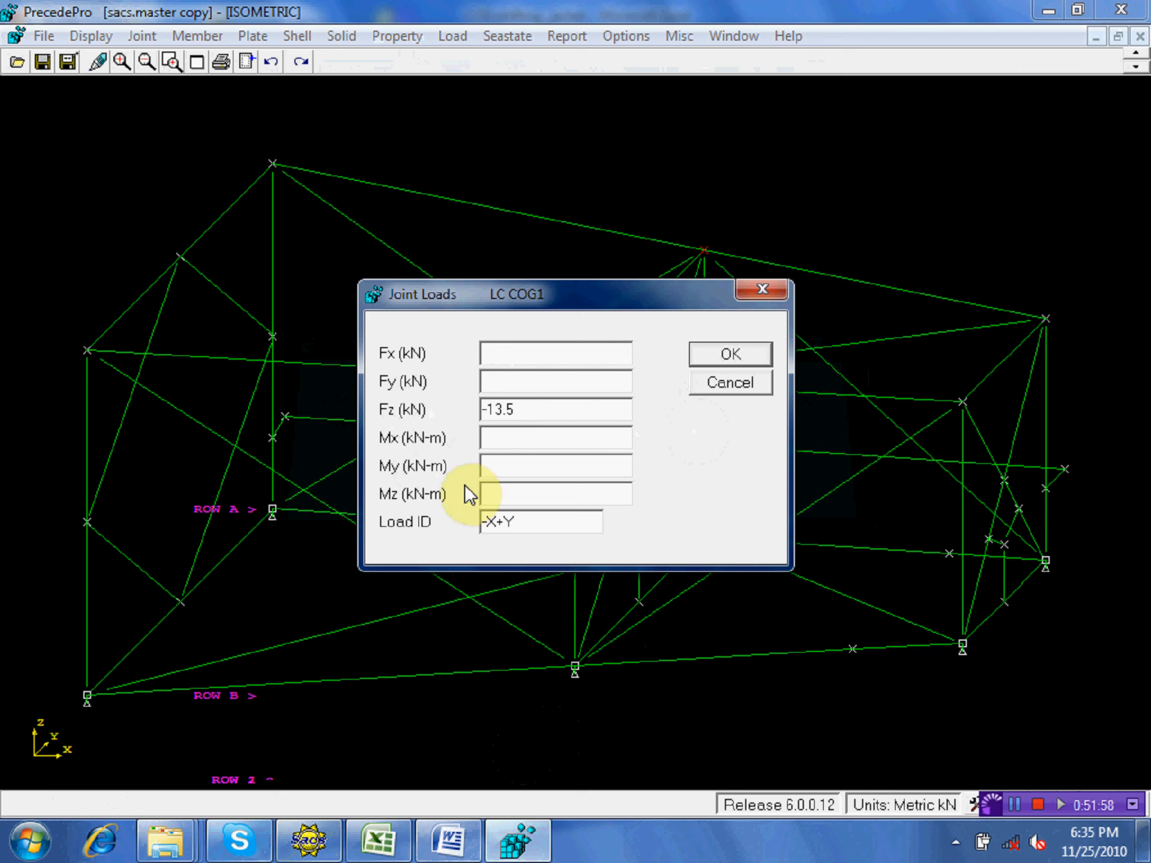
left_click(727, 355)
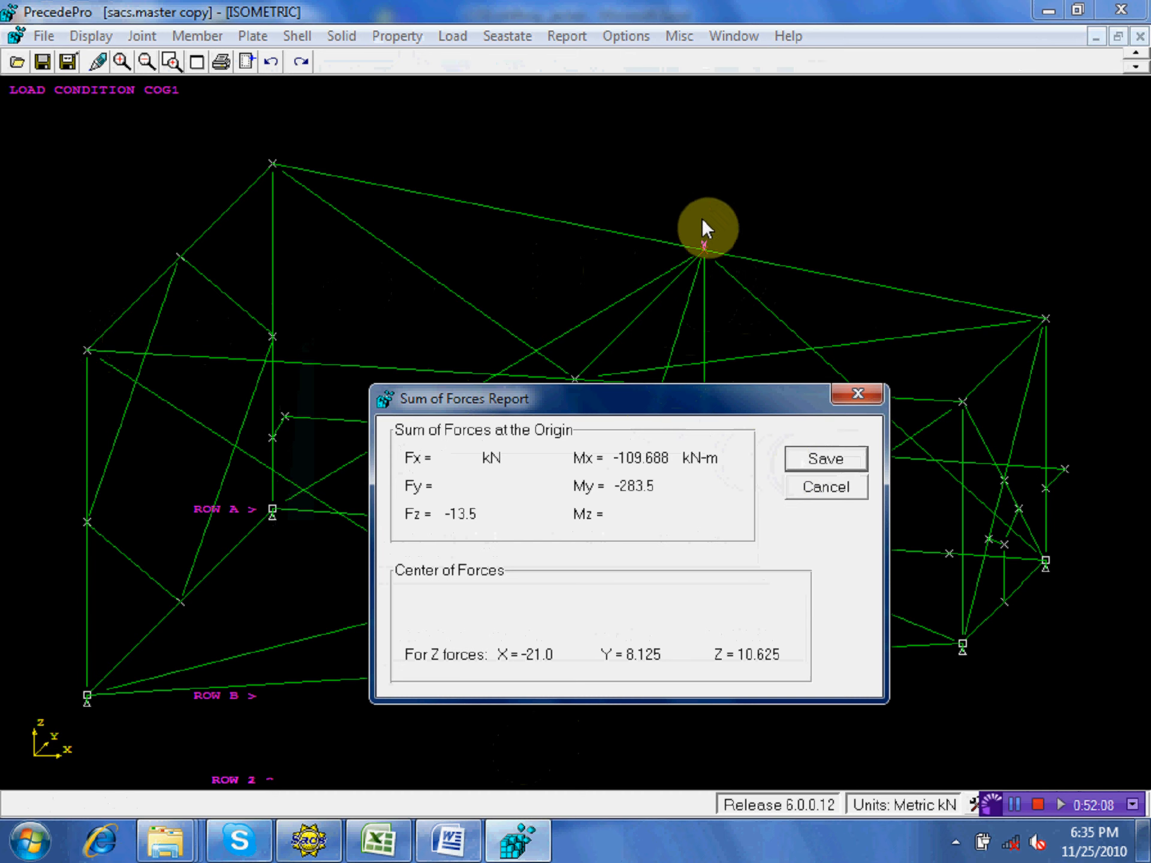
left_click(810, 461)
- Add a COG1 joint load with load ID -X+Y and Fz of 13.5 kN to joint 199L and save it
left_click(90, 347)
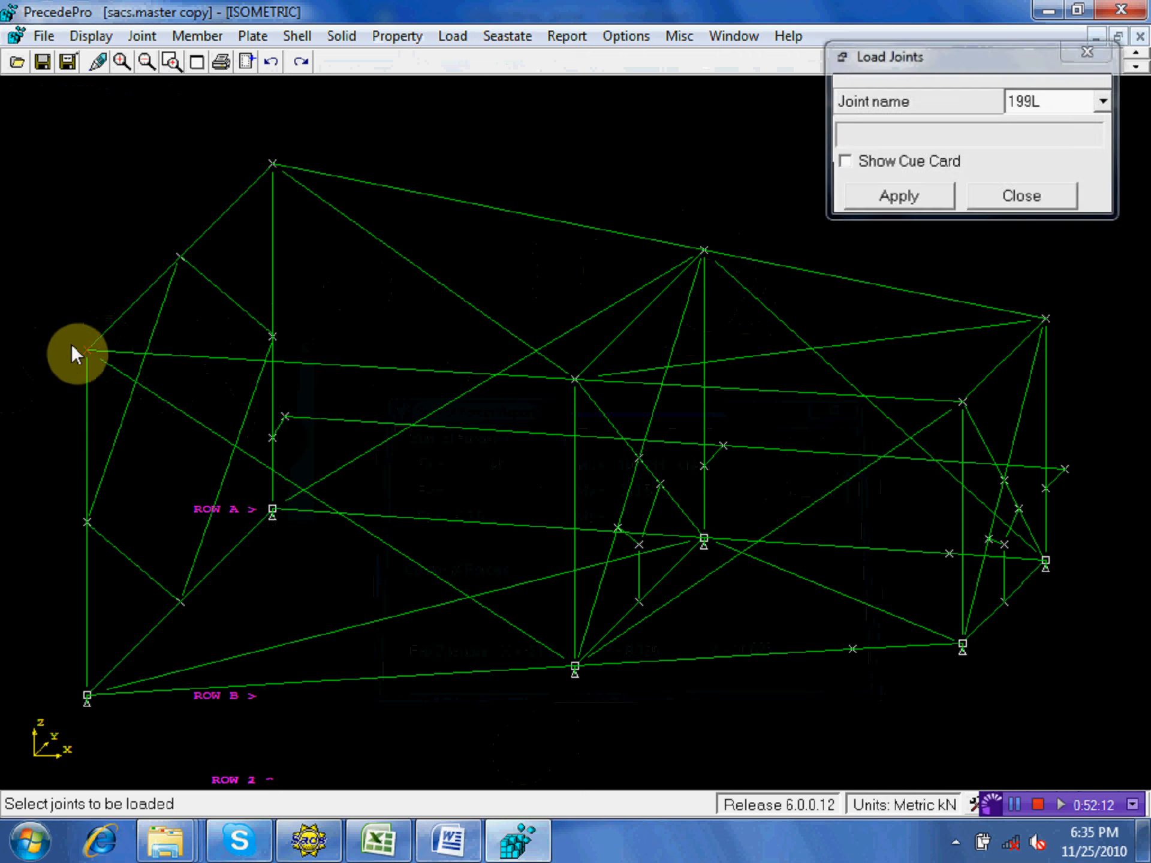
left_click(910, 199)
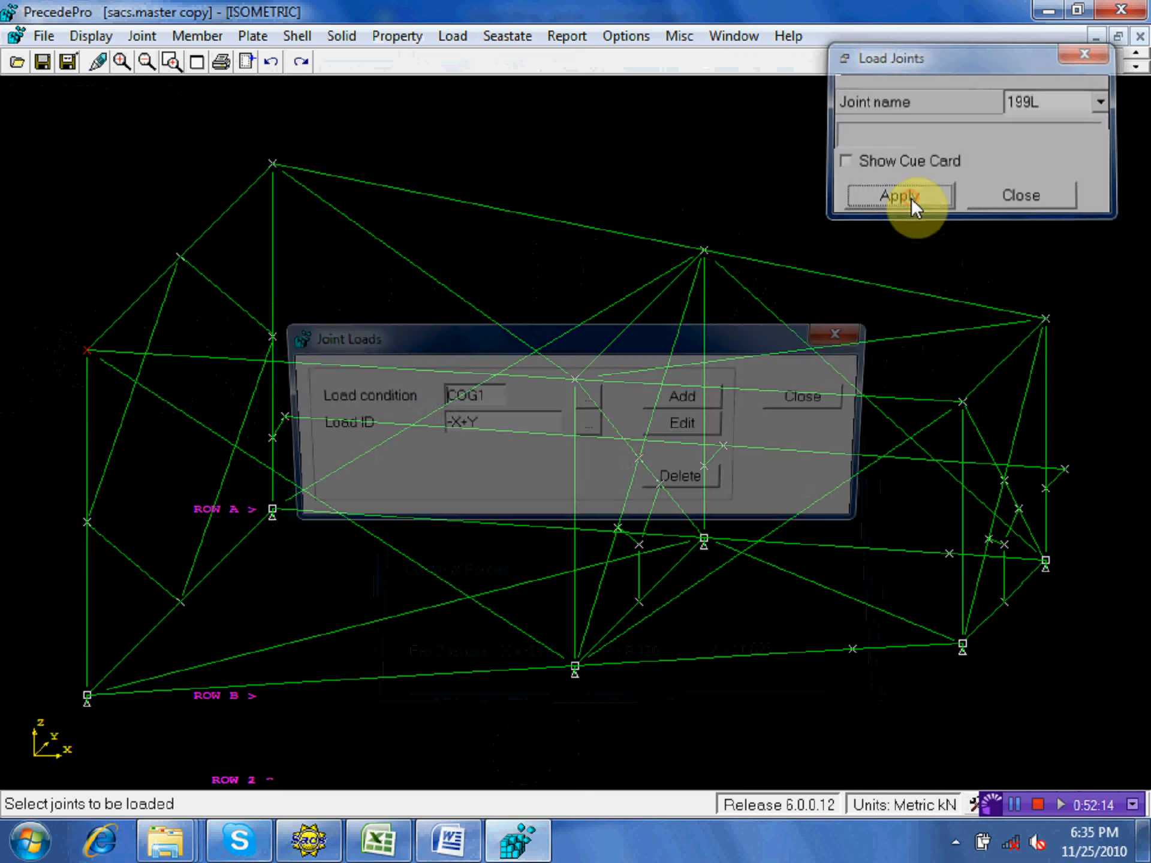
left_click(705, 396)
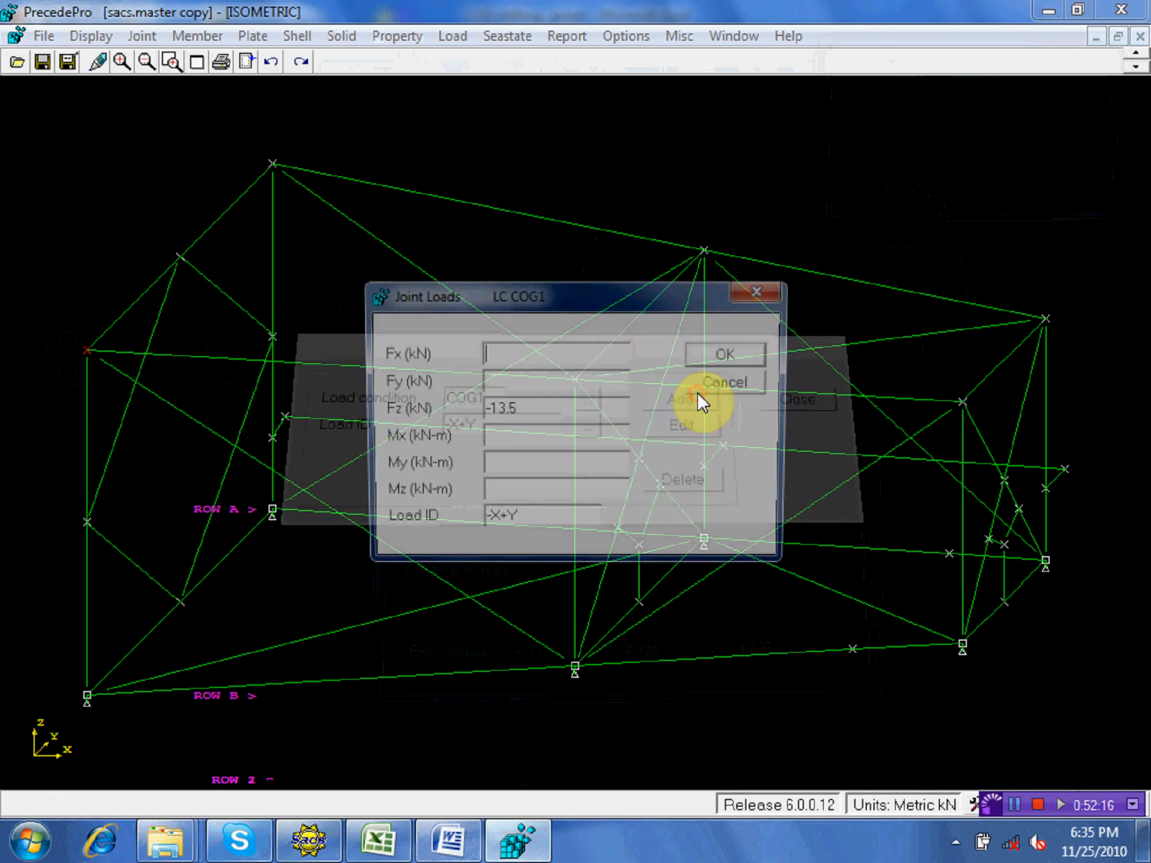
left_click(502, 412)
type(".")
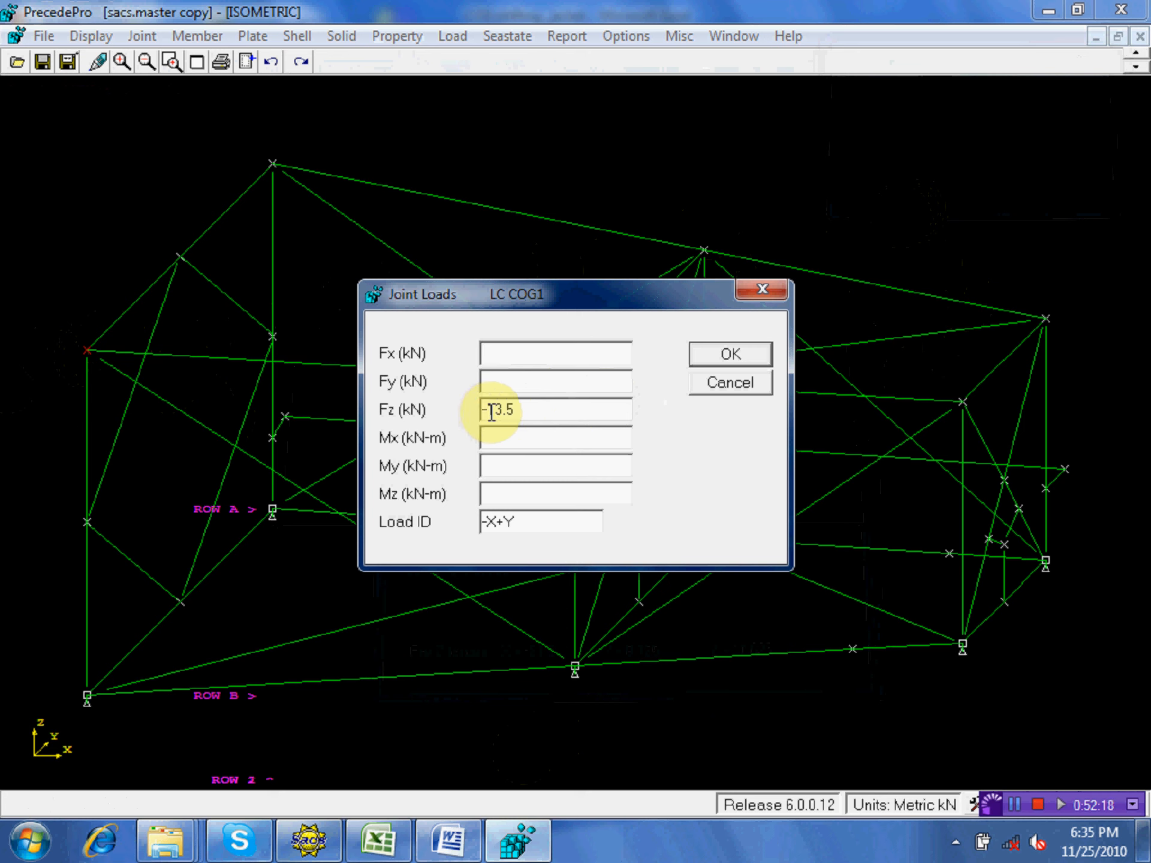
key("BackSpace")
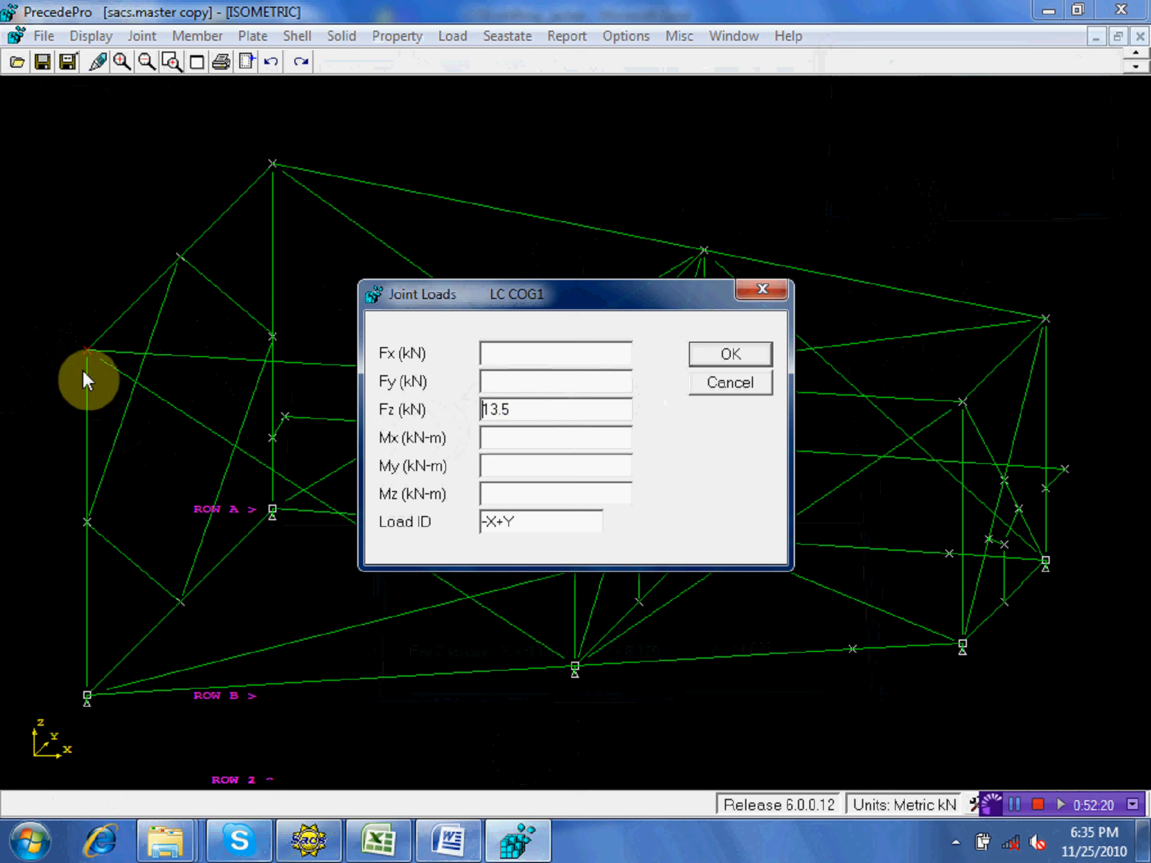
left_click(750, 355)
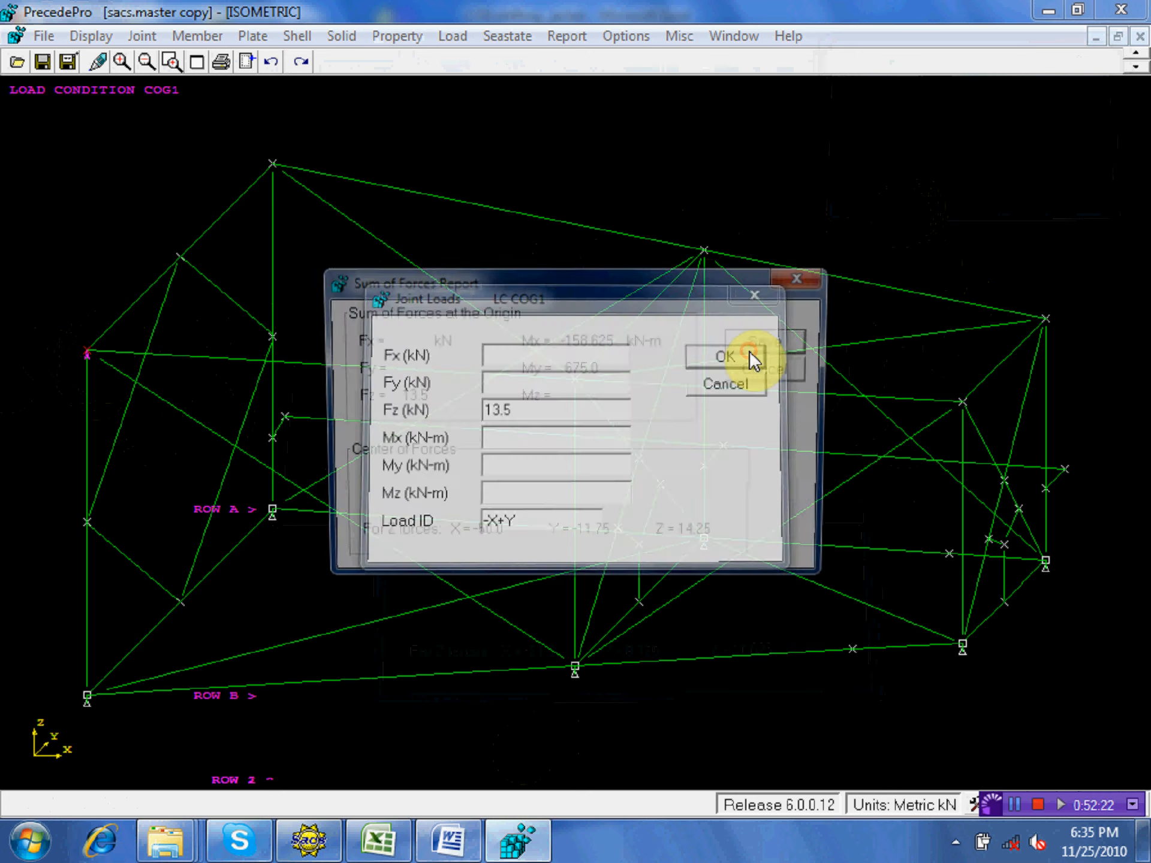
left_click(766, 341)
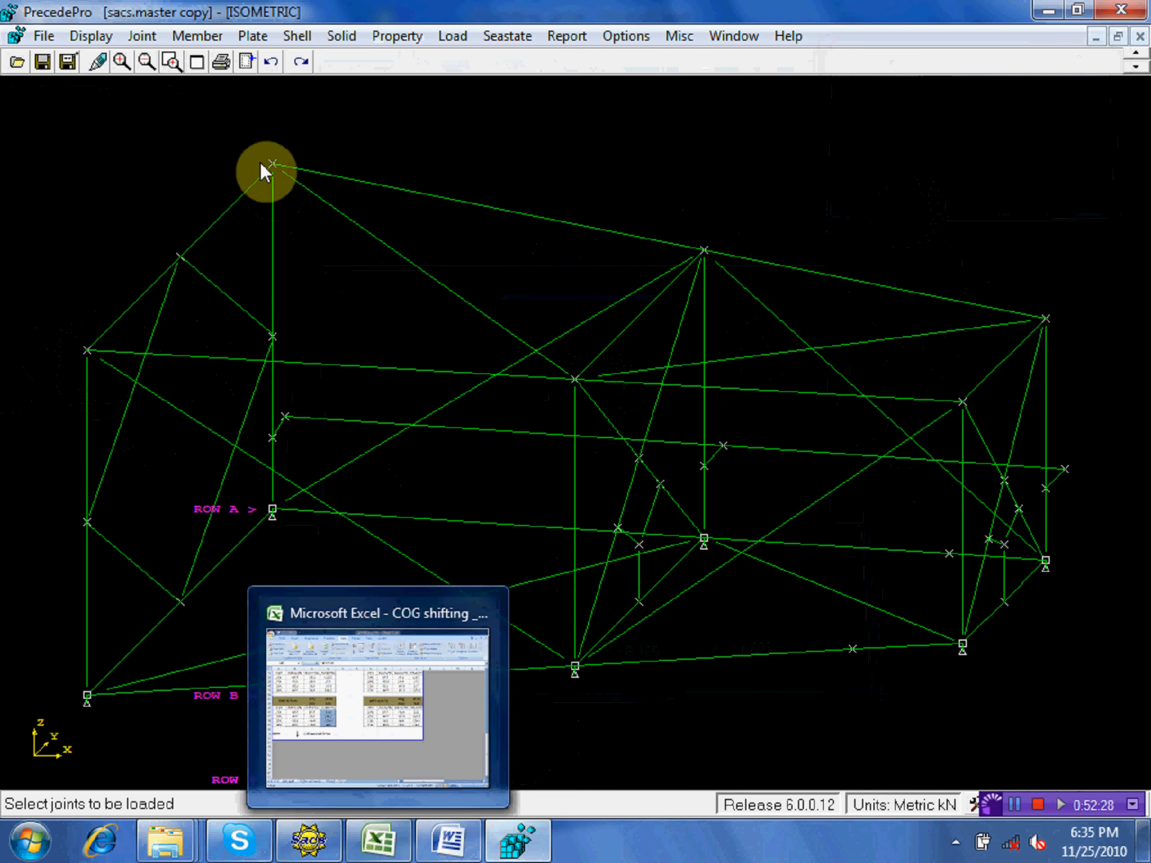
- Add a COG1 joint load with Fz of 126.30 kN to joint 299L, checking the force in the Excel COG Shift table, and save it
left_click(570, 376)
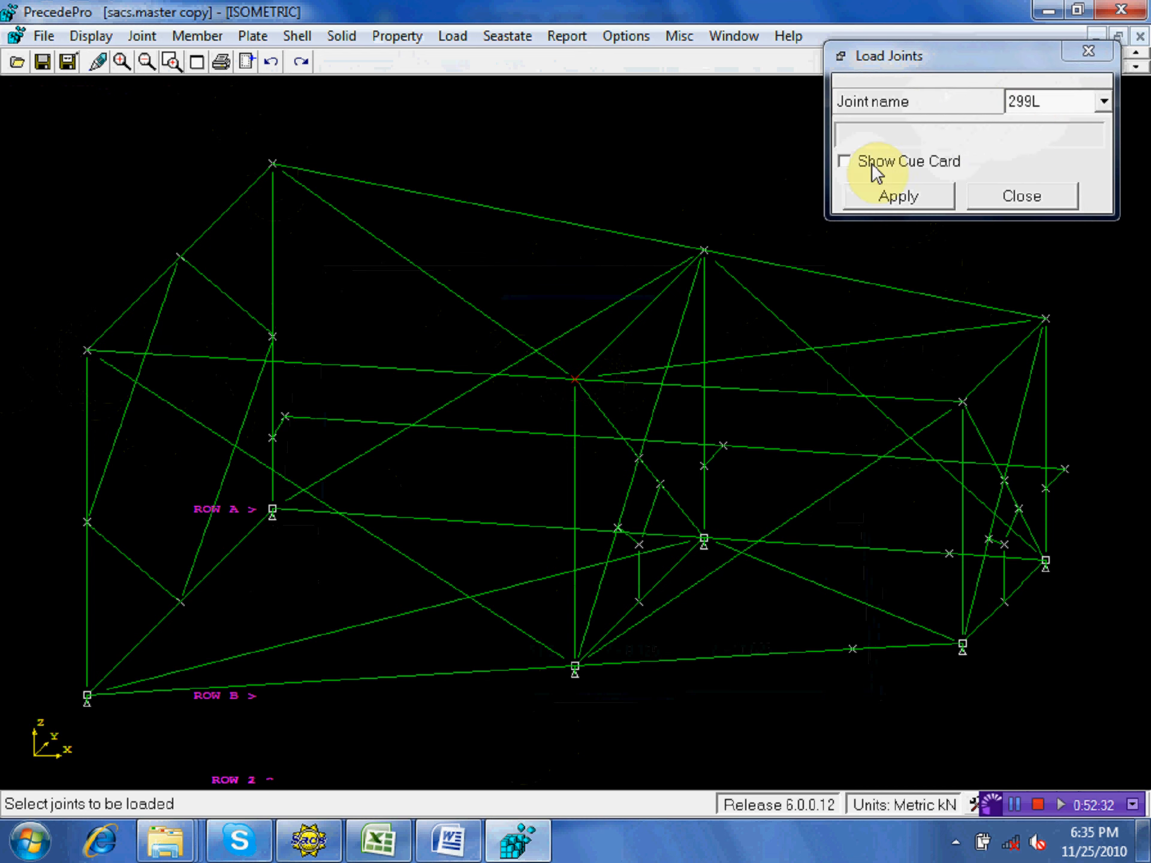
left_click(378, 840)
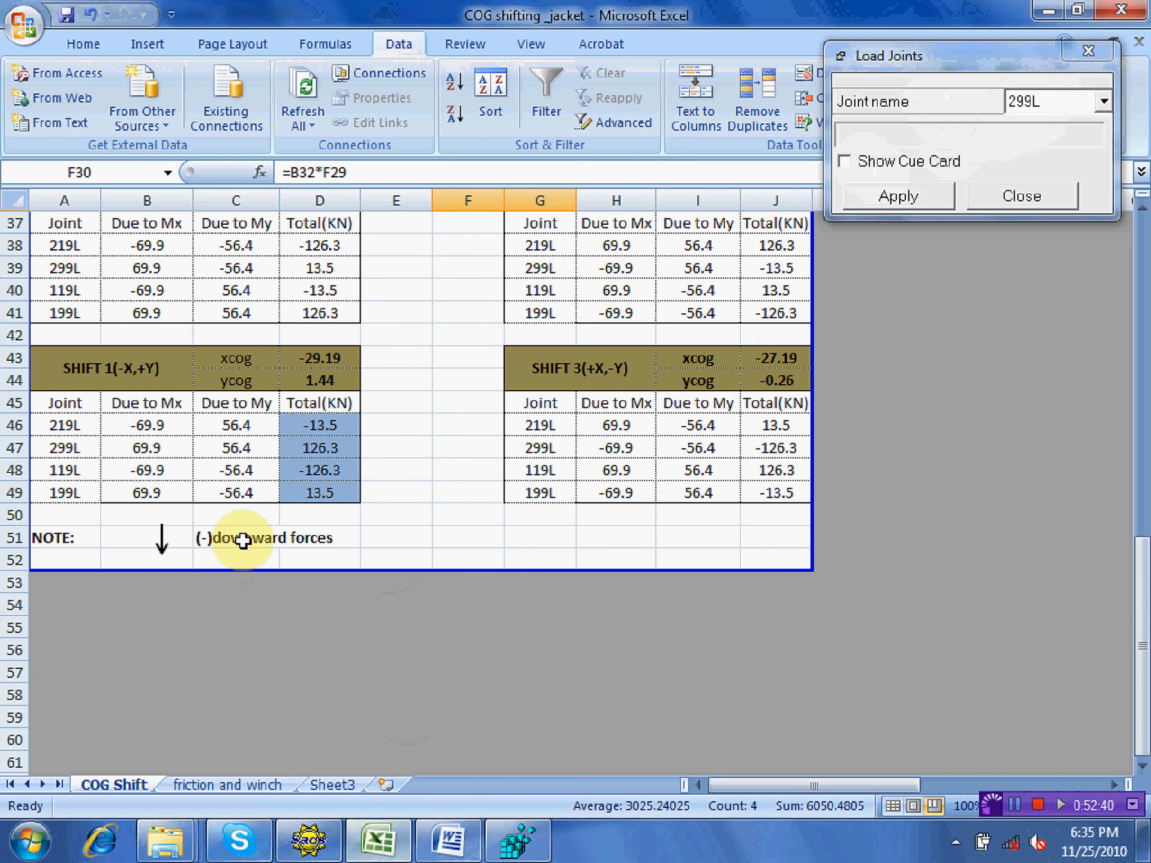
left_click(903, 198)
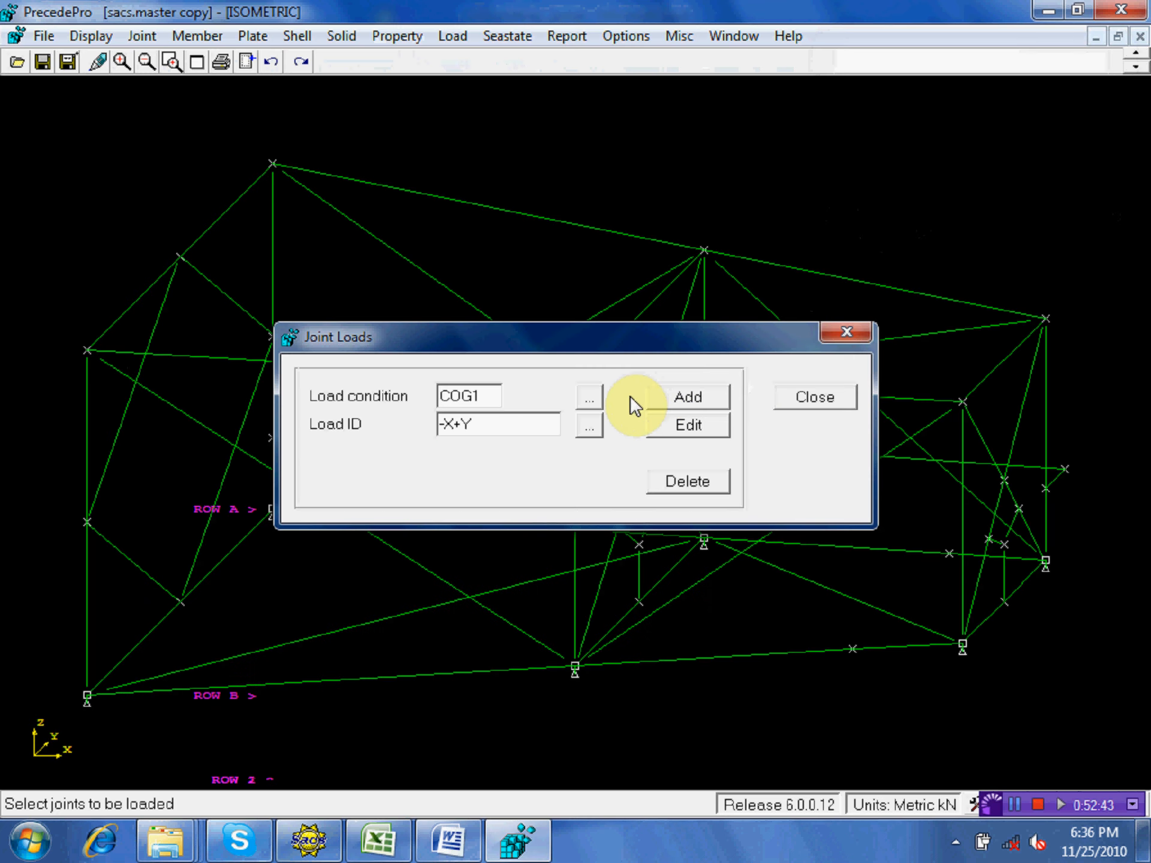
left_click(699, 397)
left_click_drag(528, 406, 452, 401)
type("126")
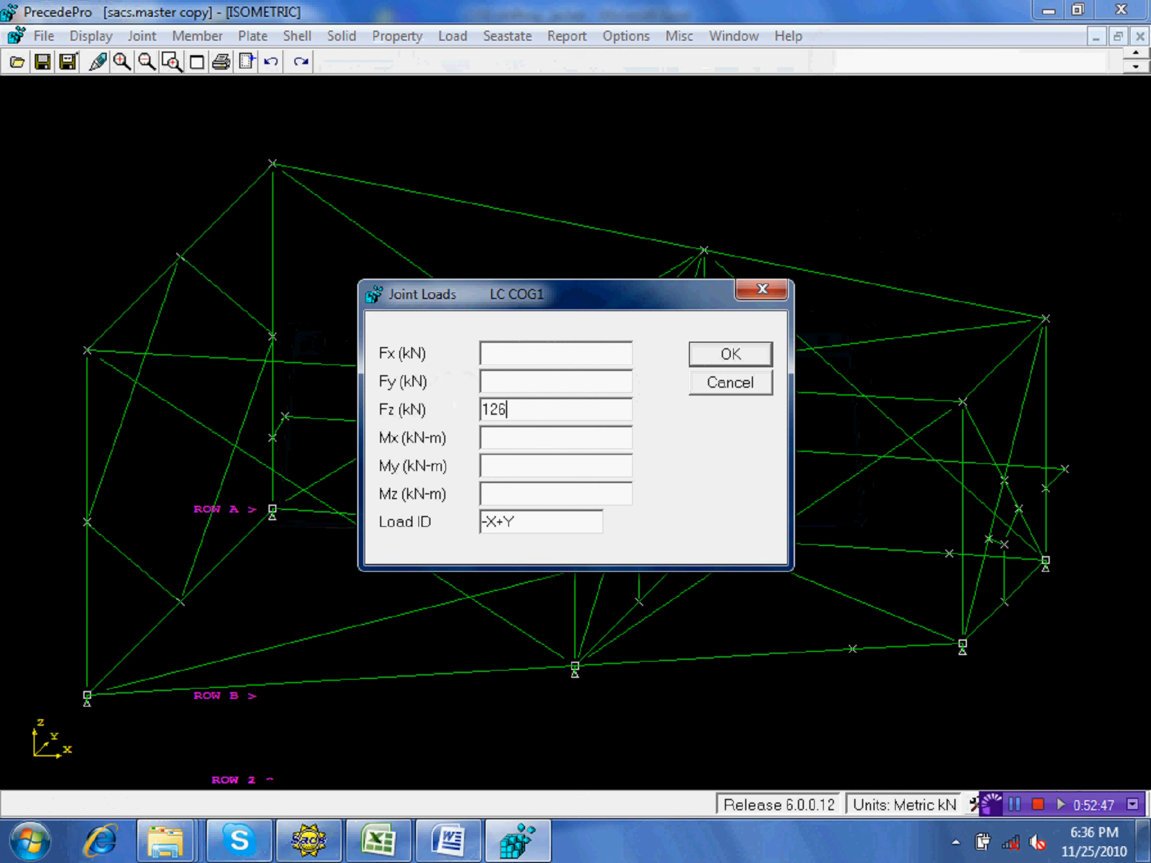
type(".30")
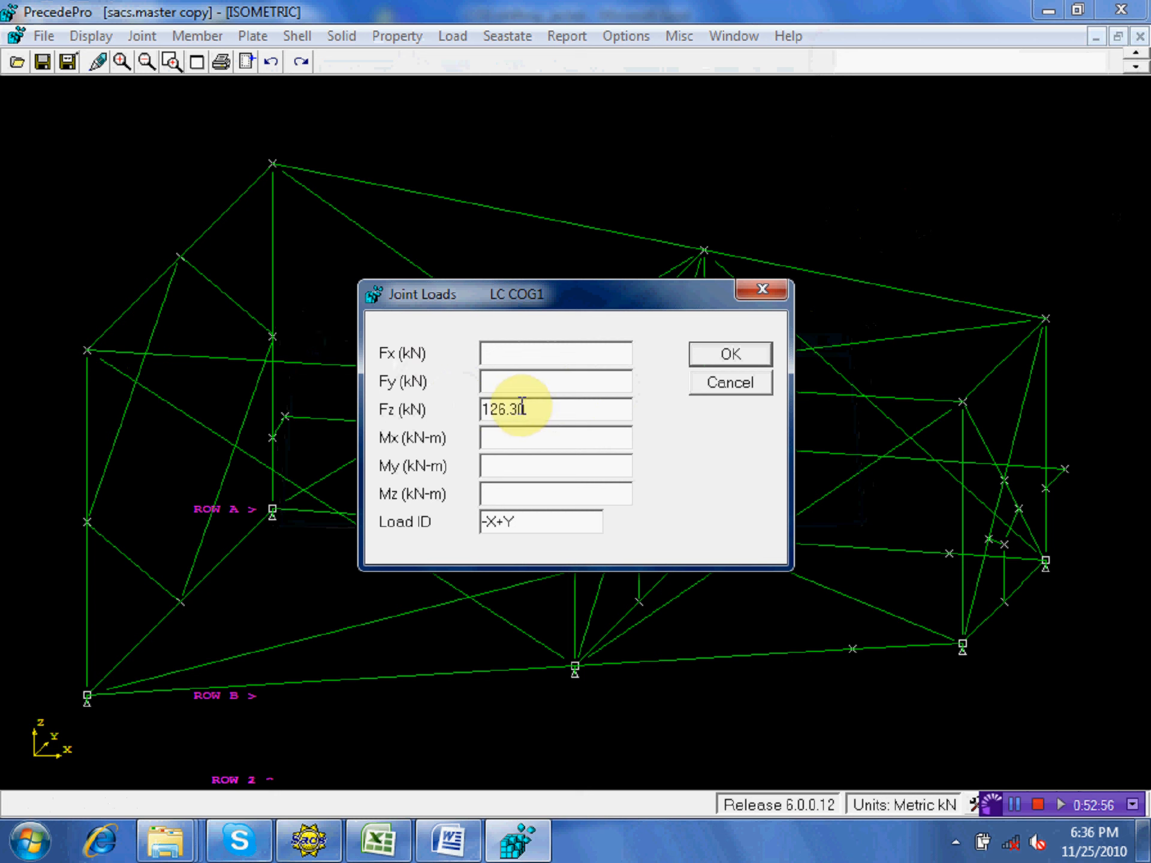
left_click(731, 354)
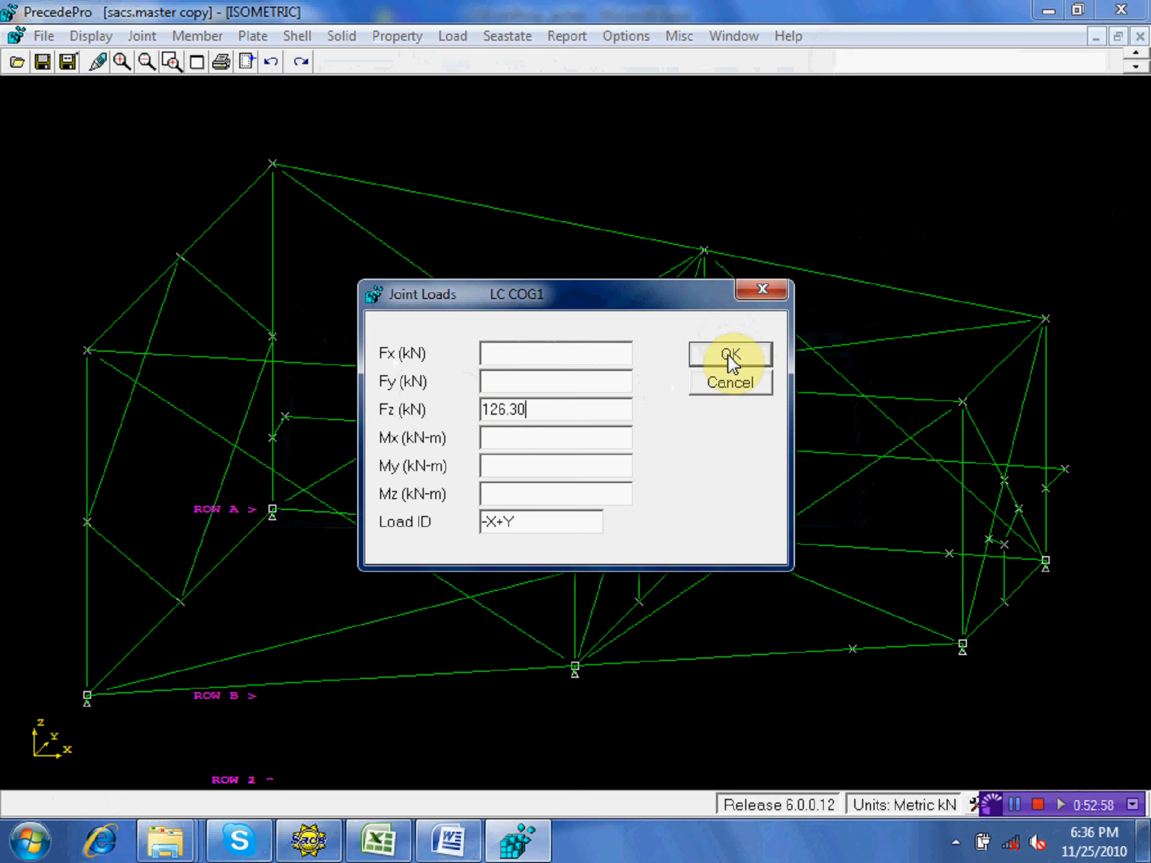
left_click_drag(603, 290, 642, 518)
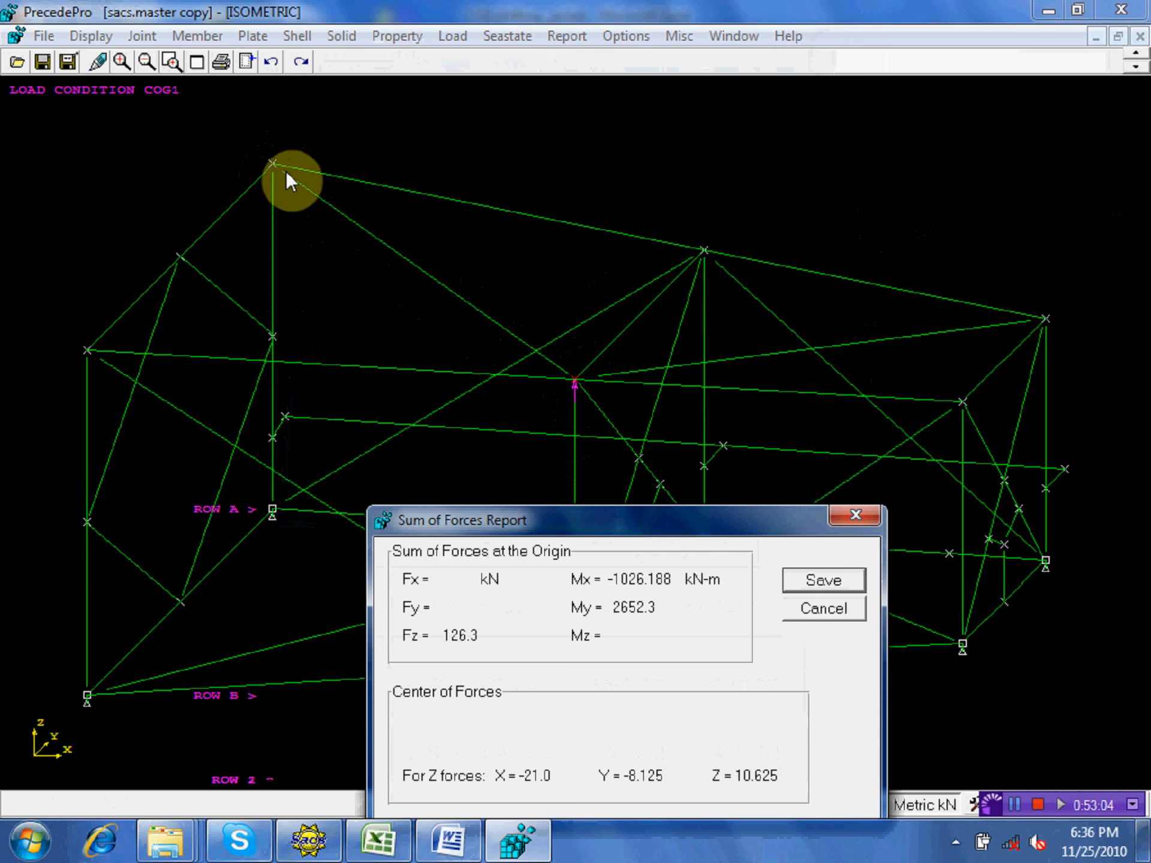
left_click_drag(684, 520, 673, 444)
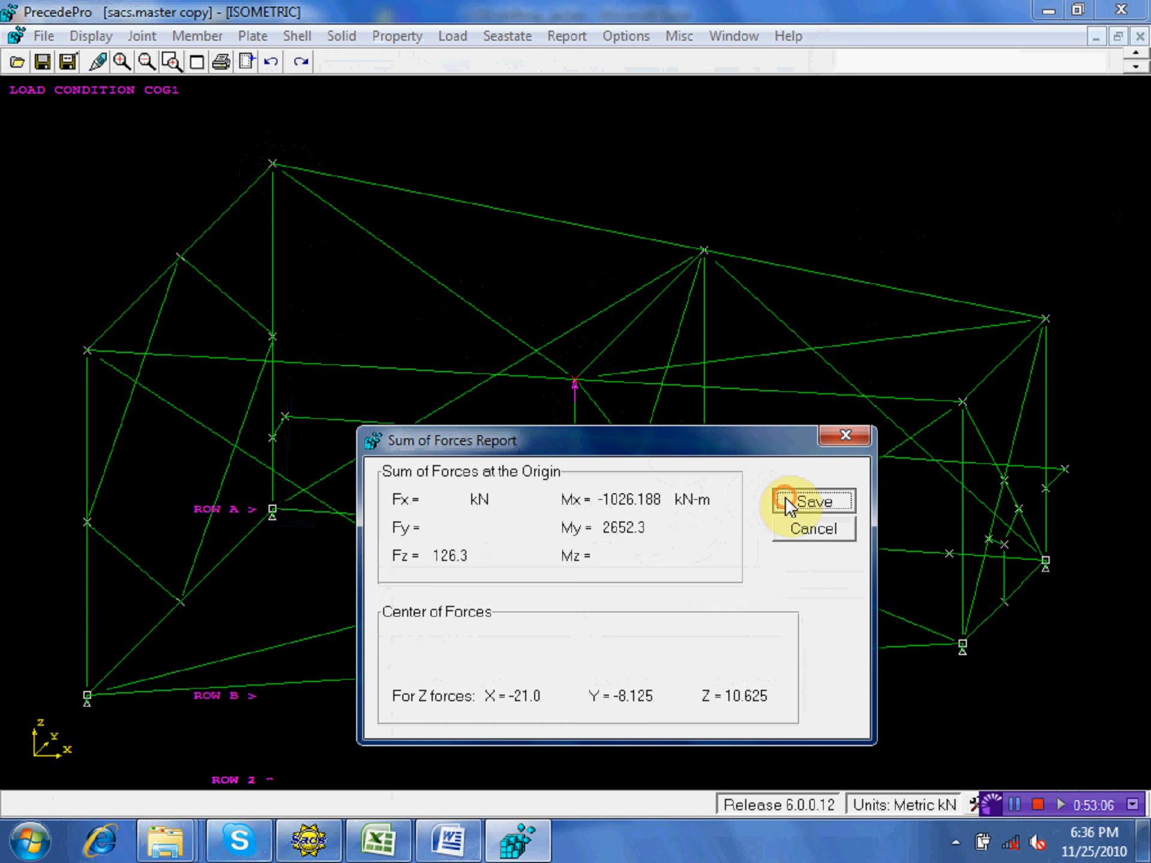
left_click(785, 501)
- Add a COG1 joint load with load ID -X+Y and Fz of -126.30 kN to joint 119L and save it
left_click(279, 166)
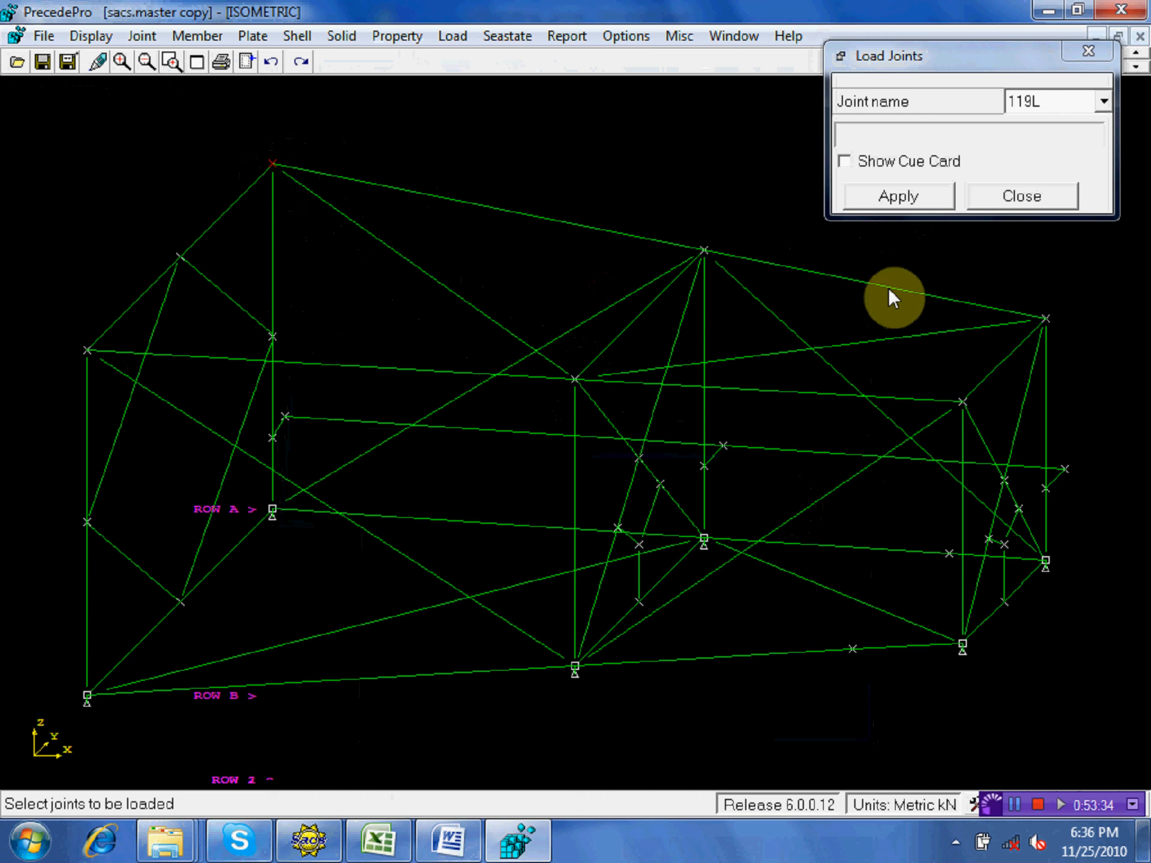
left_click(901, 197)
left_click(688, 395)
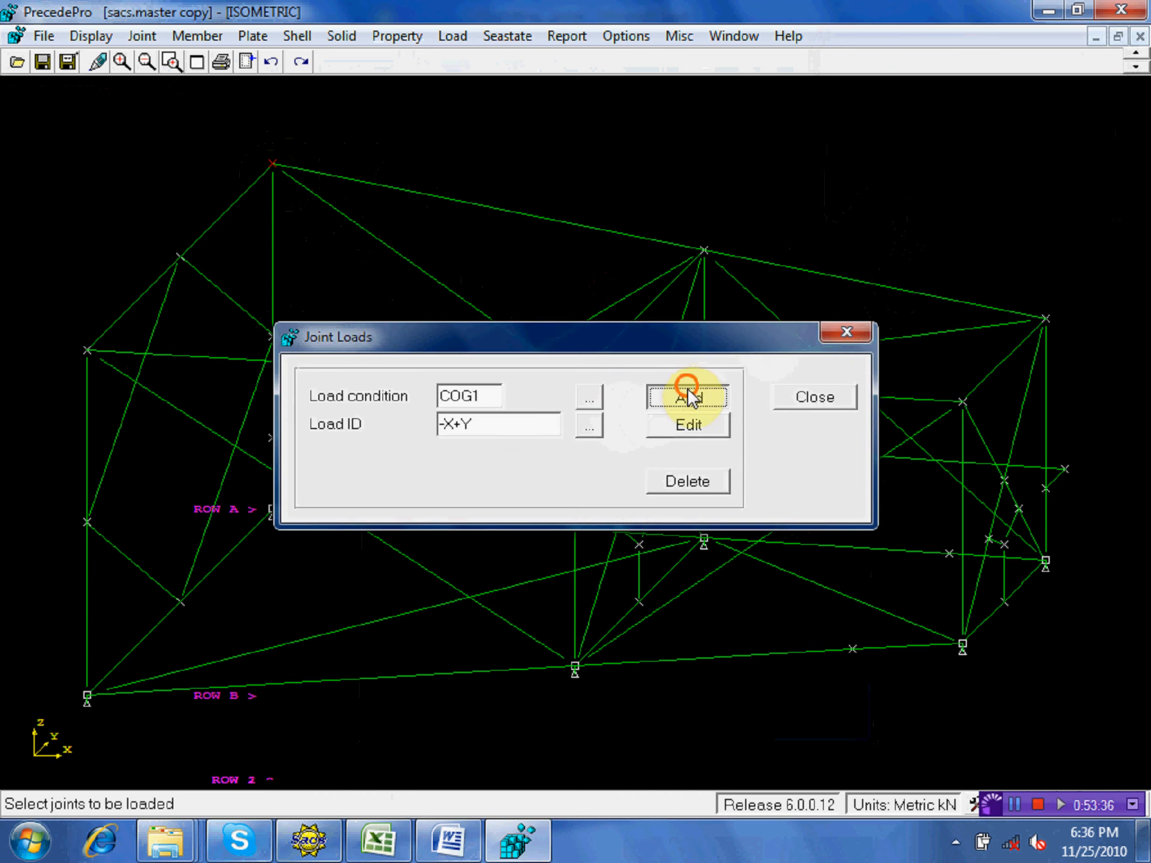
left_click(481, 410)
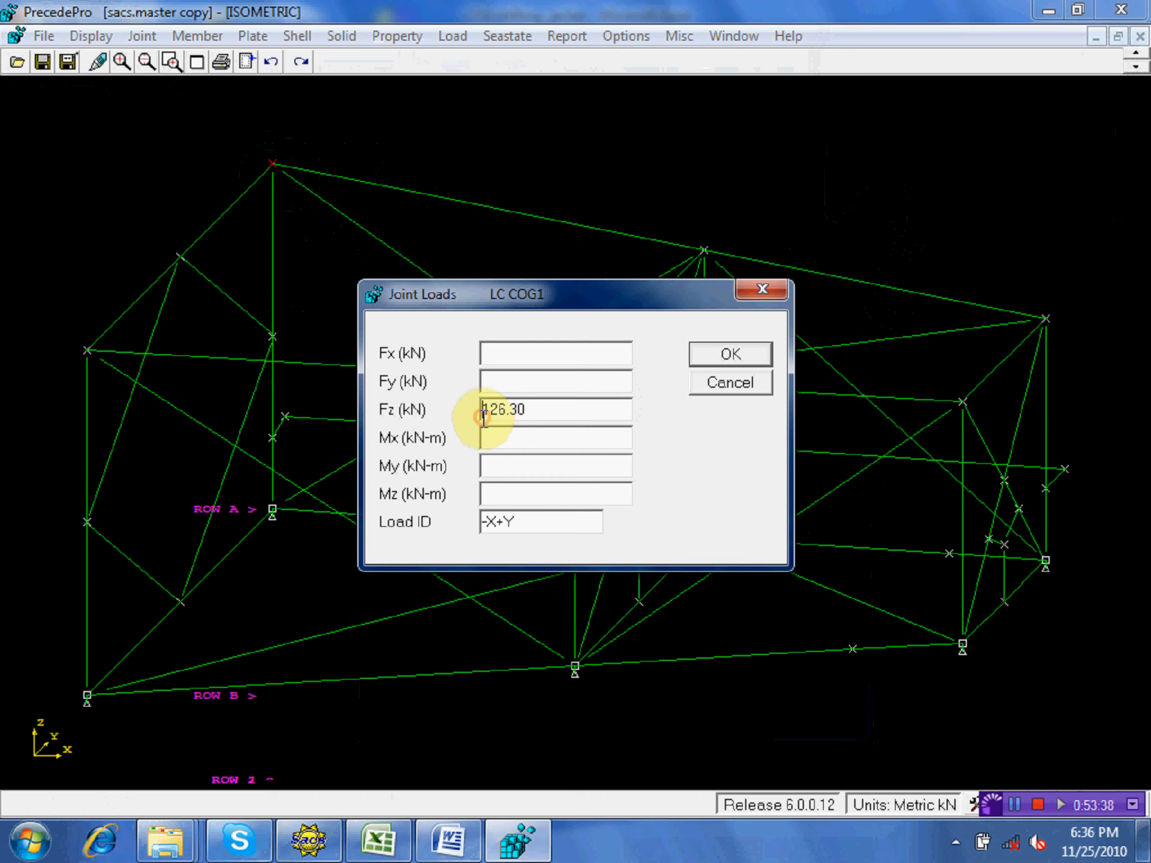
type("-")
left_click(756, 357)
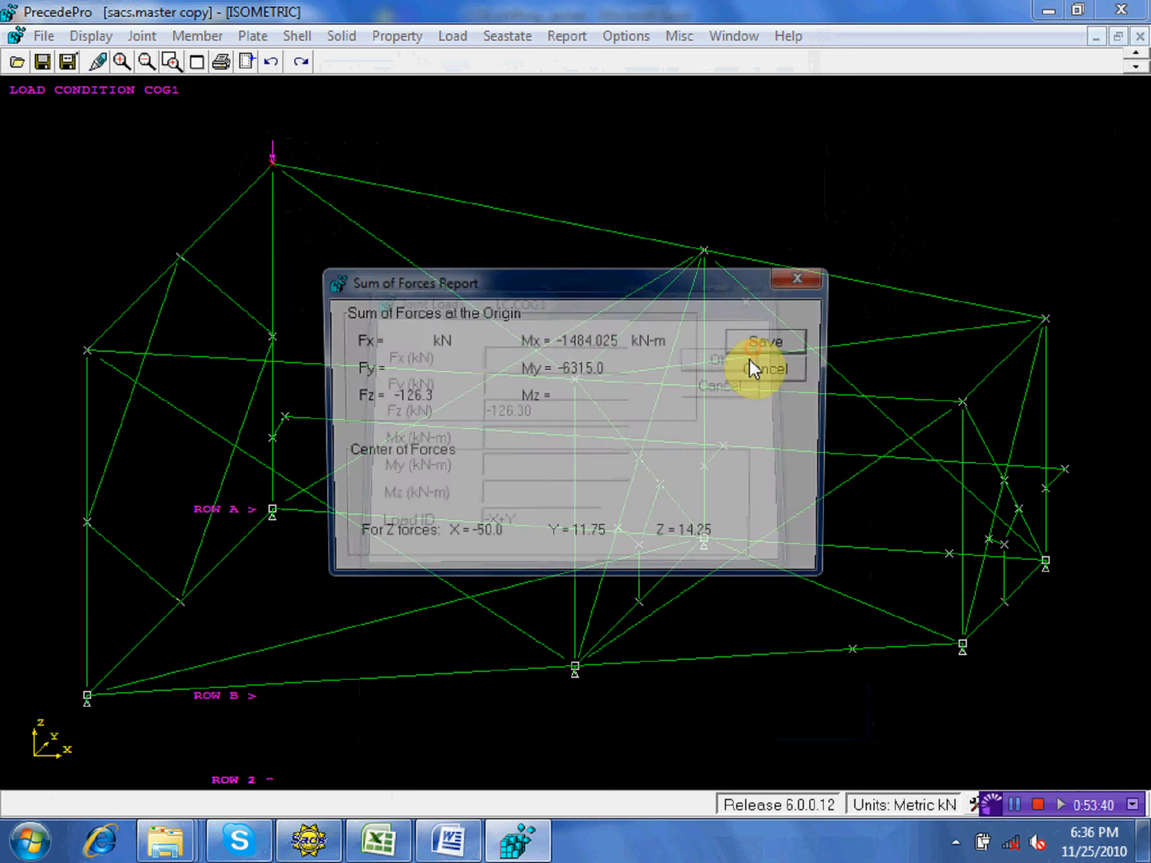
left_click(760, 351)
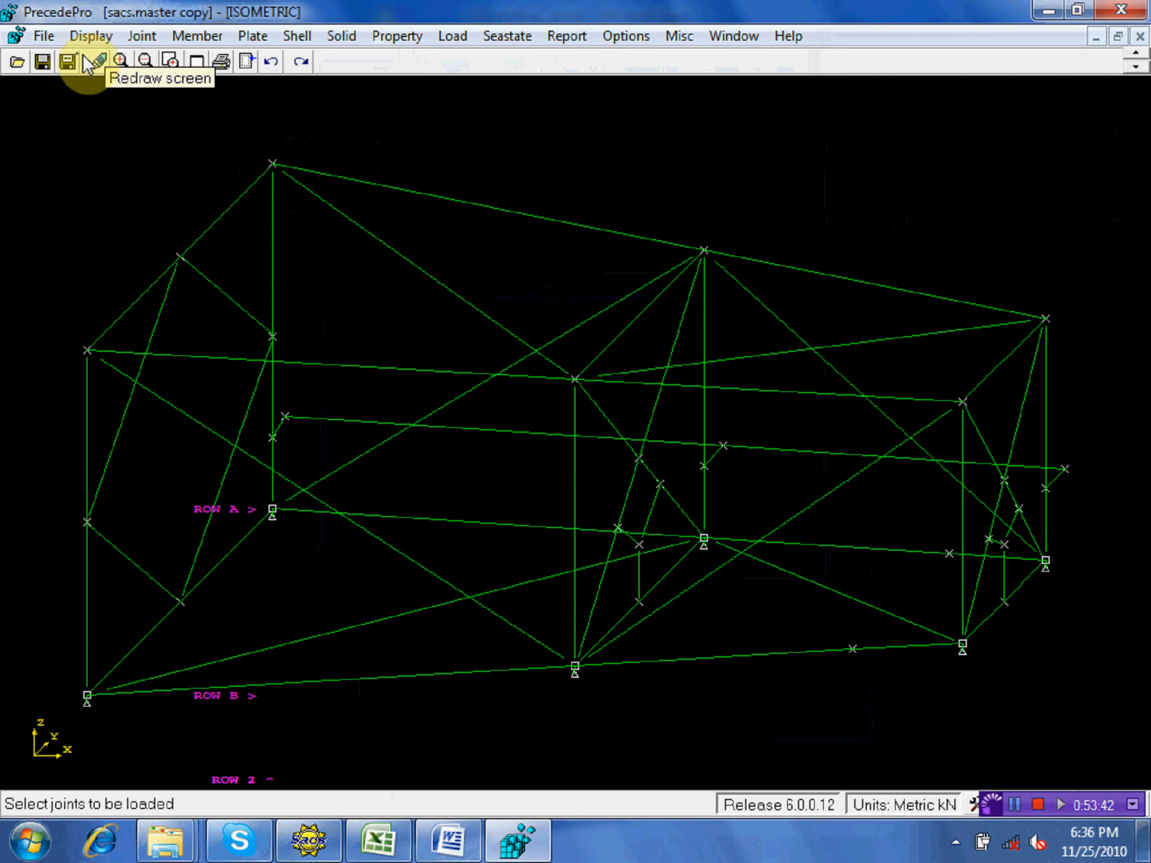
- Save the sacs.master copy model and close Precede
left_click(43, 61)
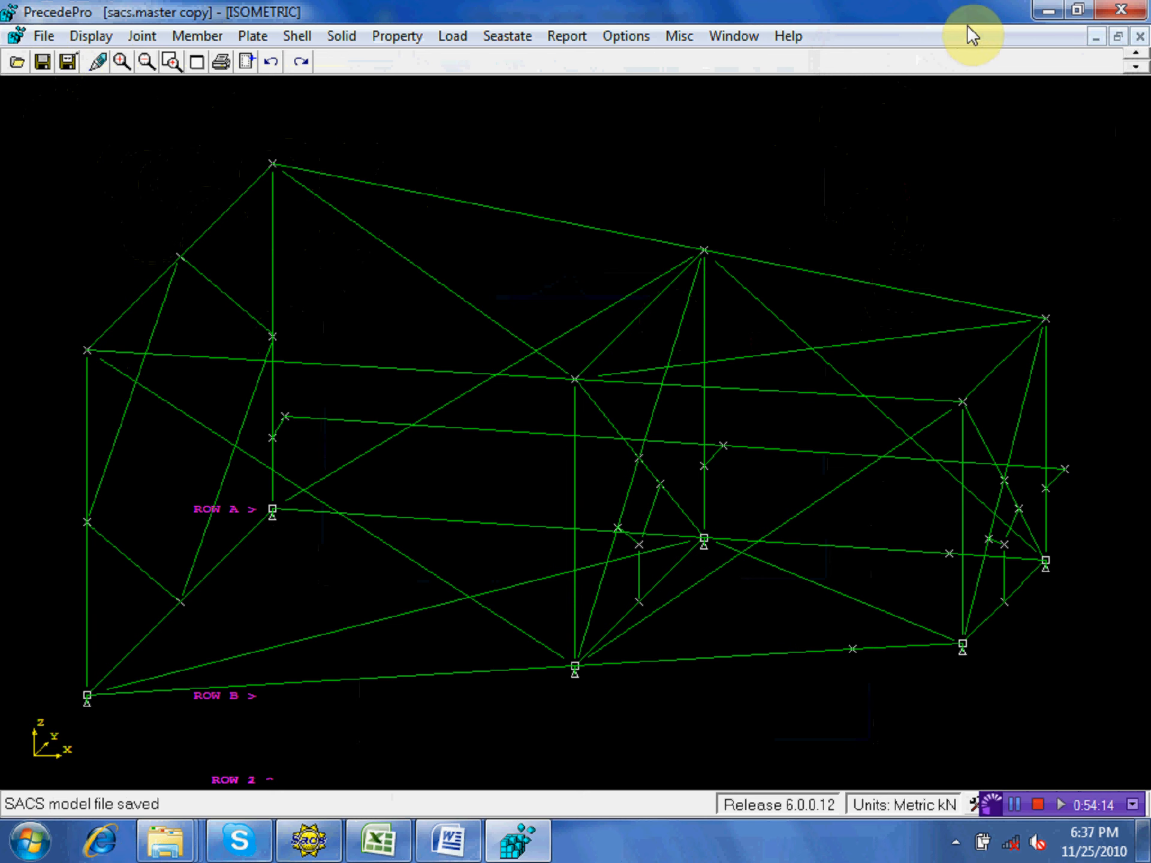
left_click(1043, 10)
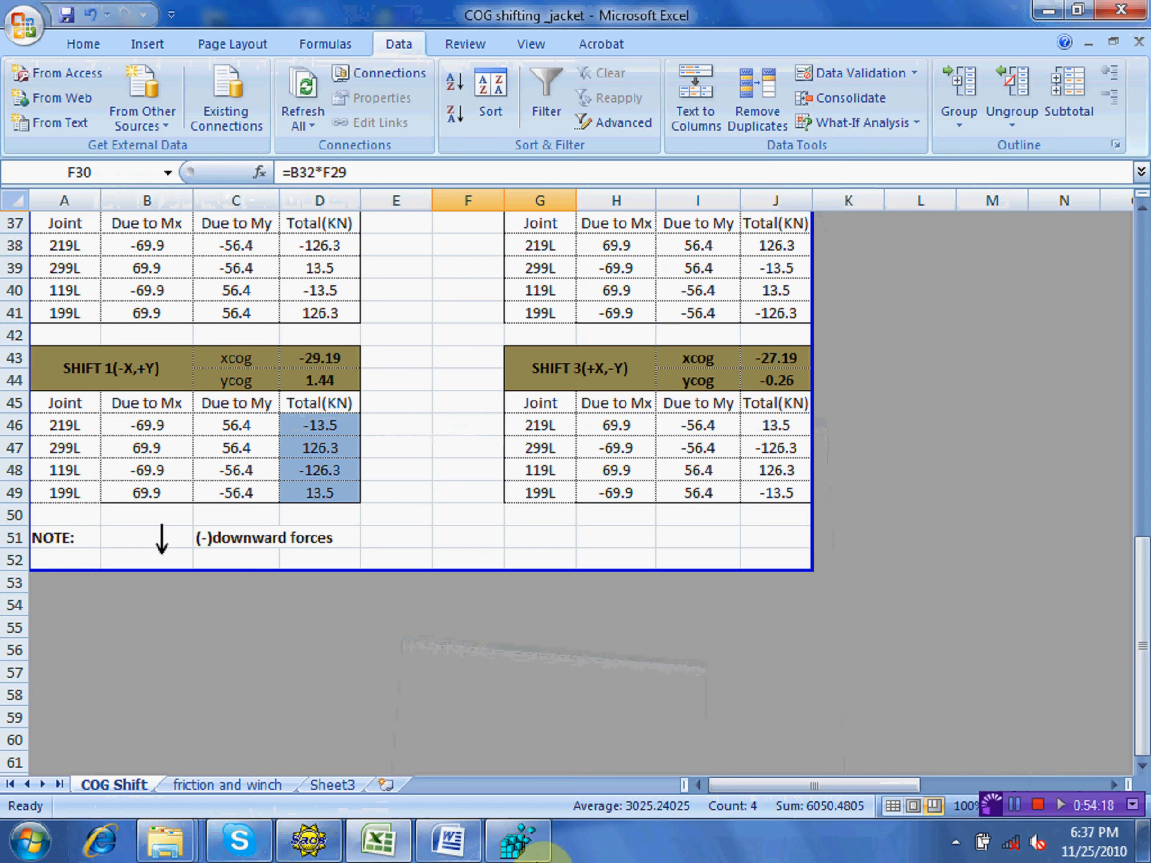
left_click(516, 841)
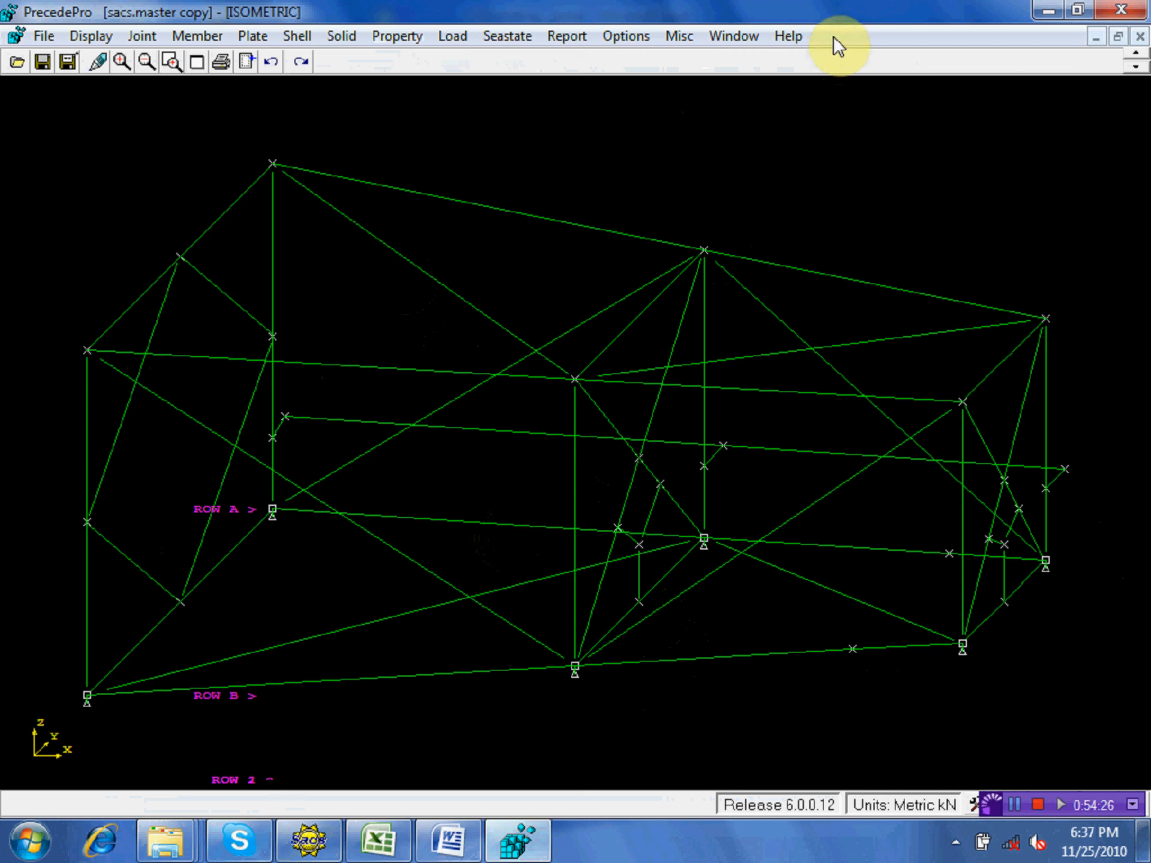
left_click(40, 64)
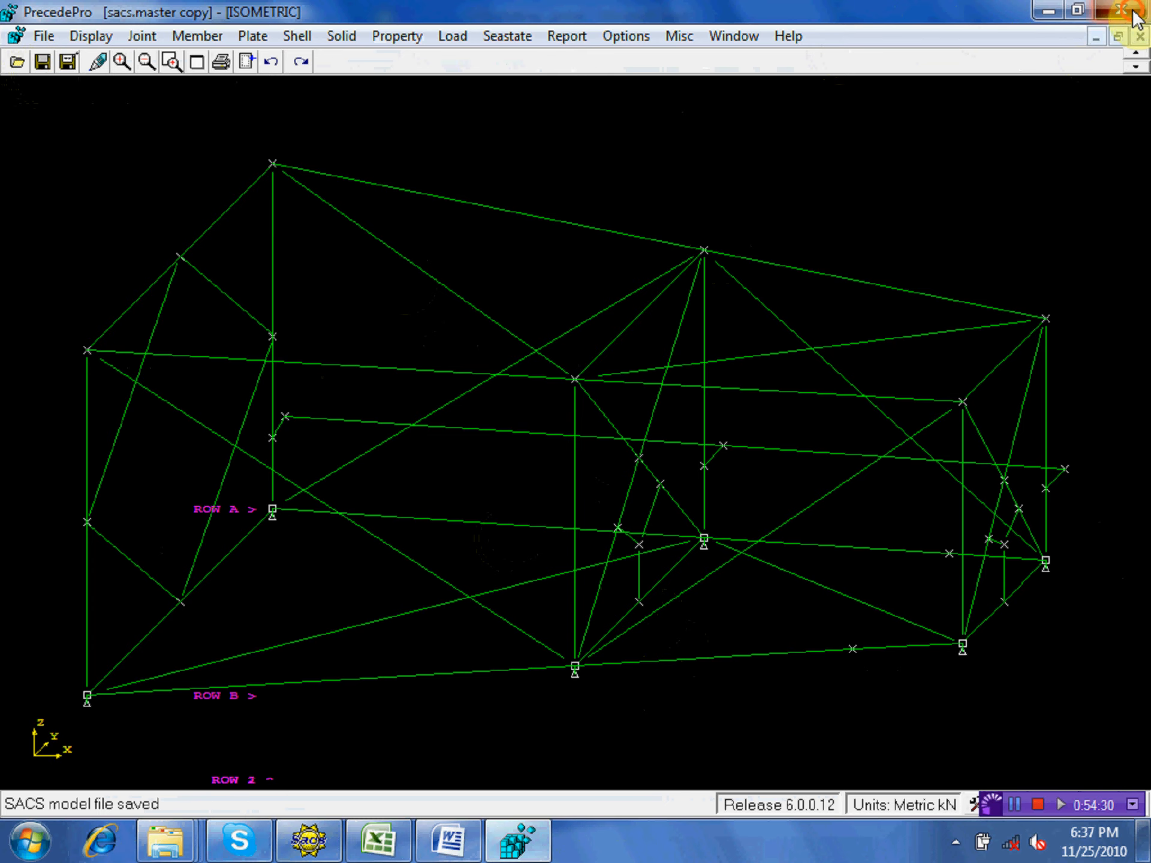
left_click(1133, 12)
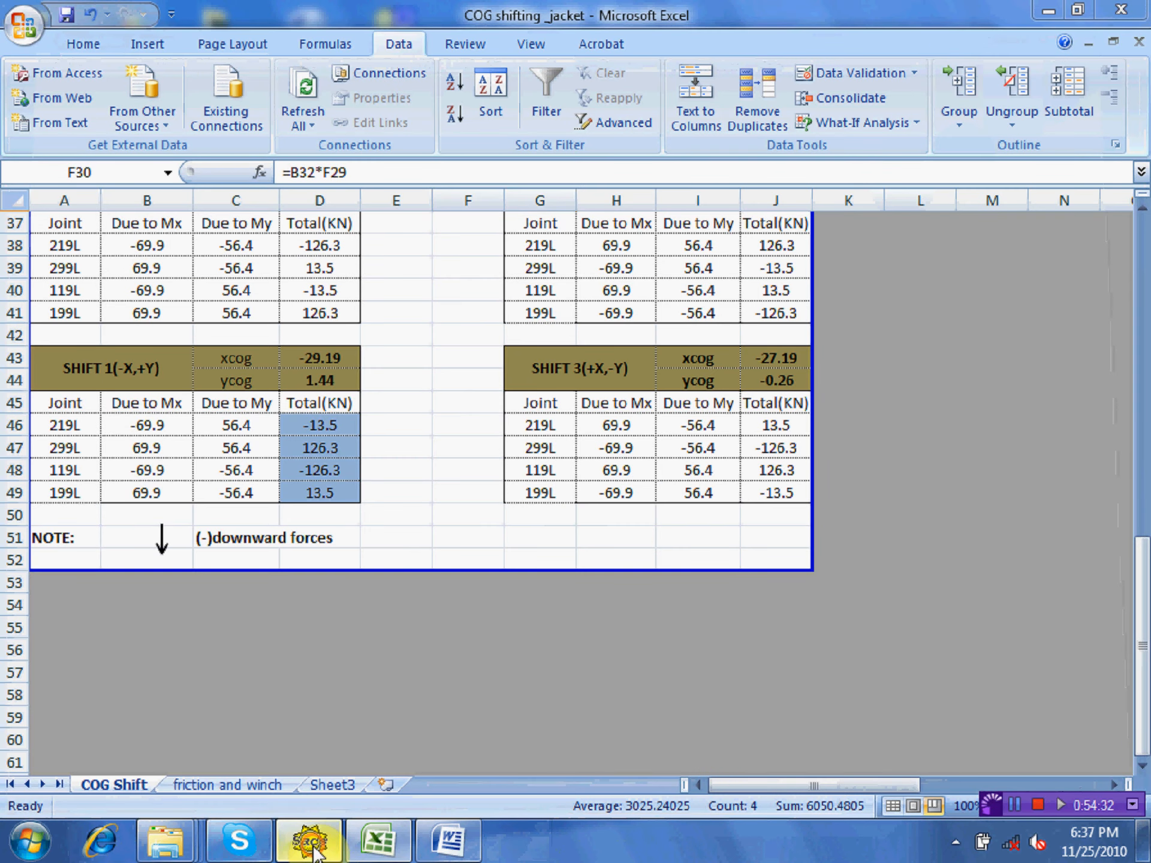
- Switch to the SACS Executive, open the sacs.master copy file in the Data Generator and maximise its window
left_click(310, 843)
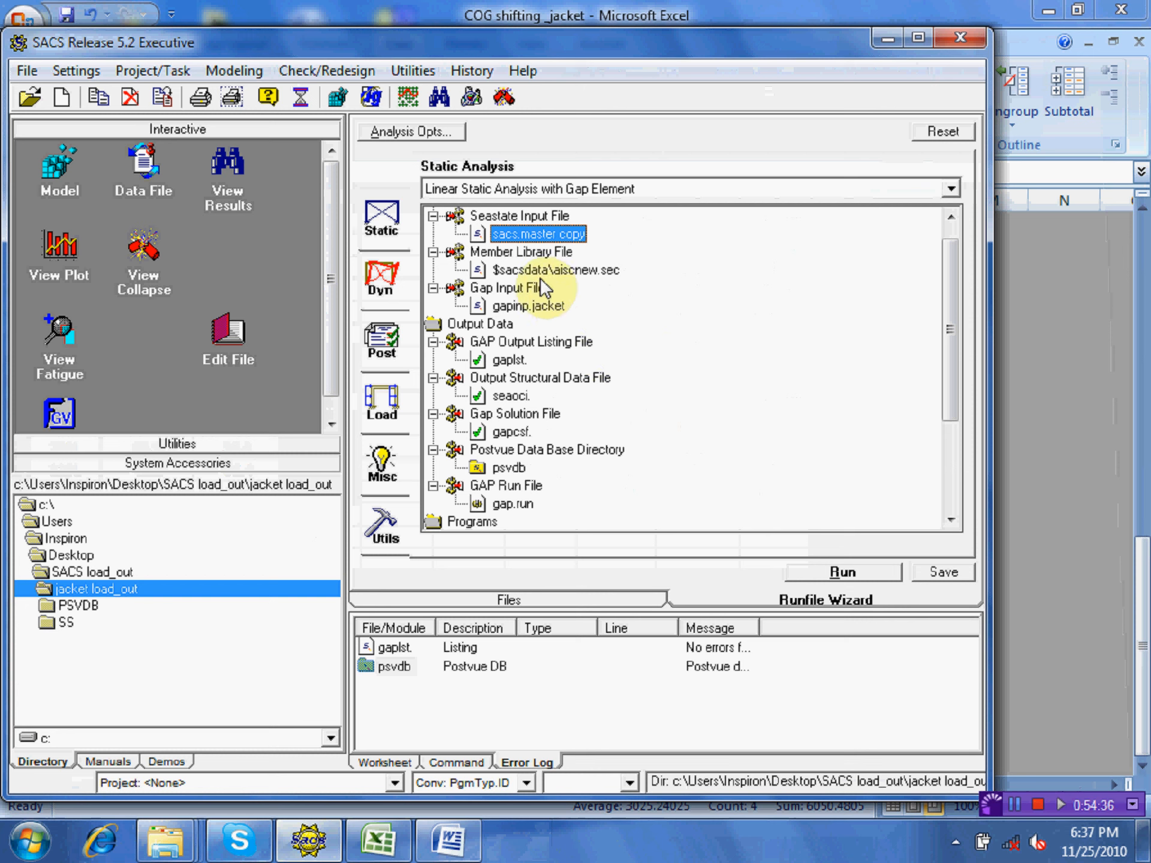
left_click_drag(519, 235, 145, 183)
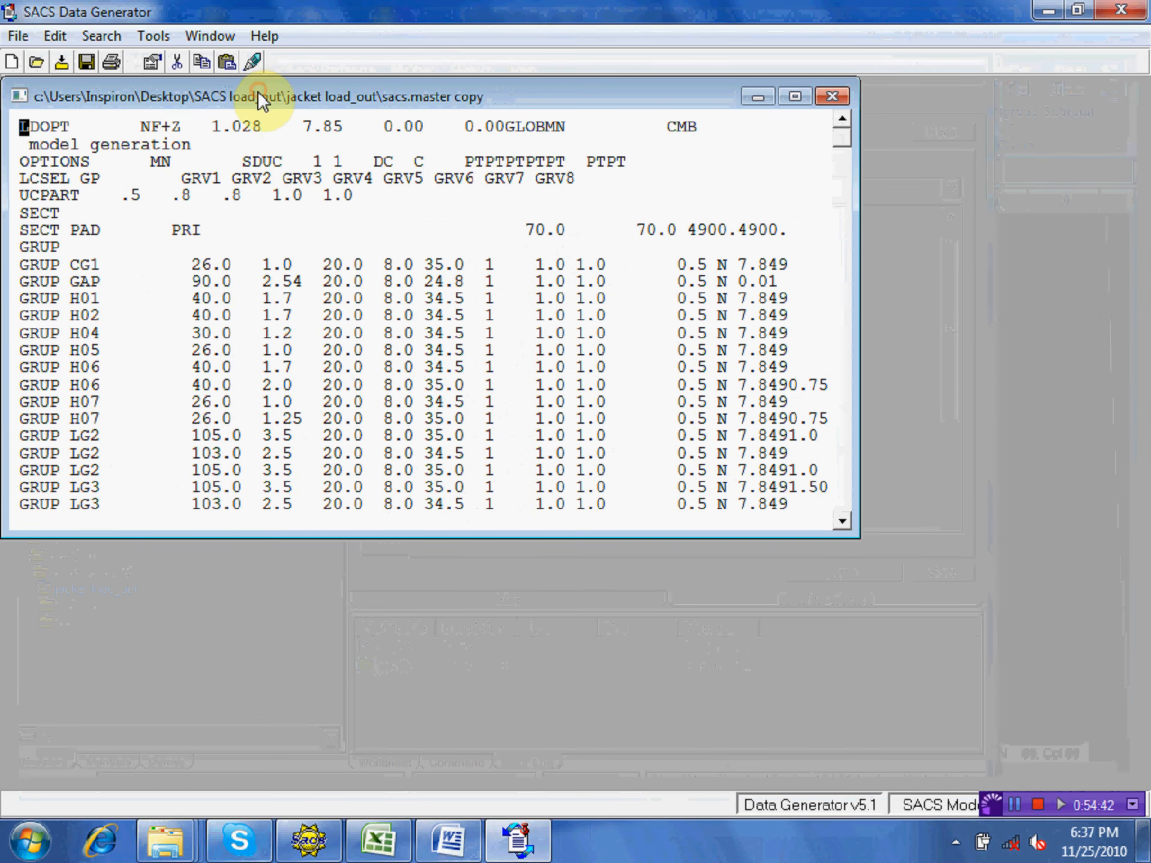
double_click(258, 95)
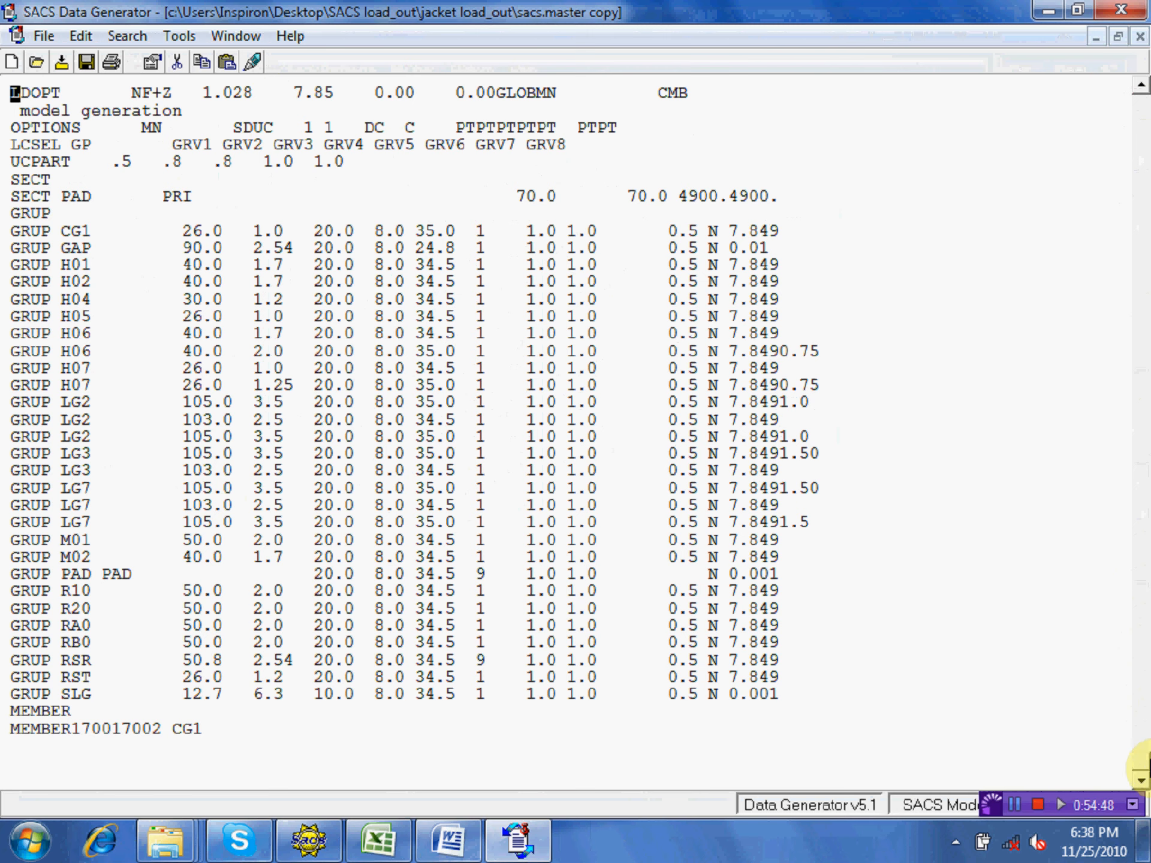
- Insert the comment line "****cog shift 1" between the GRV8 load combination and the END line
left_click_drag(1141, 768, 1138, 753)
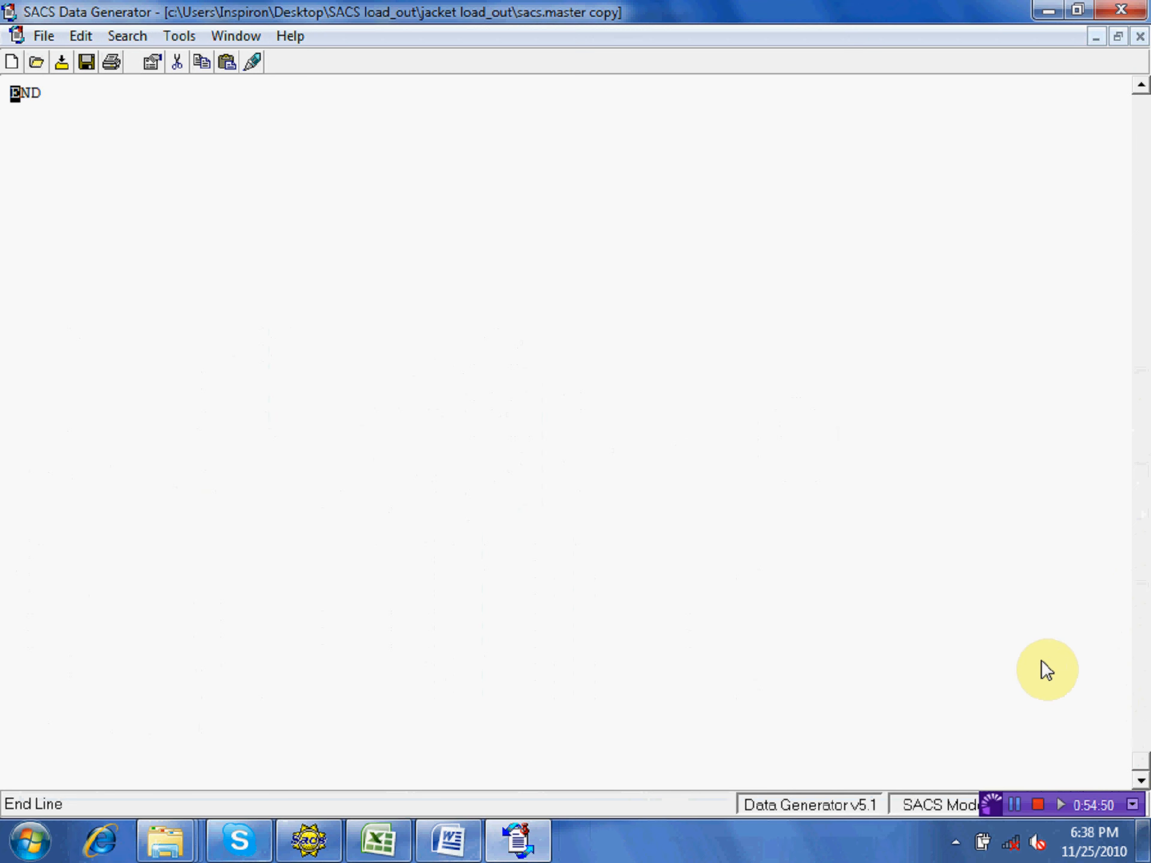
scroll(1046, 670, "up", 4)
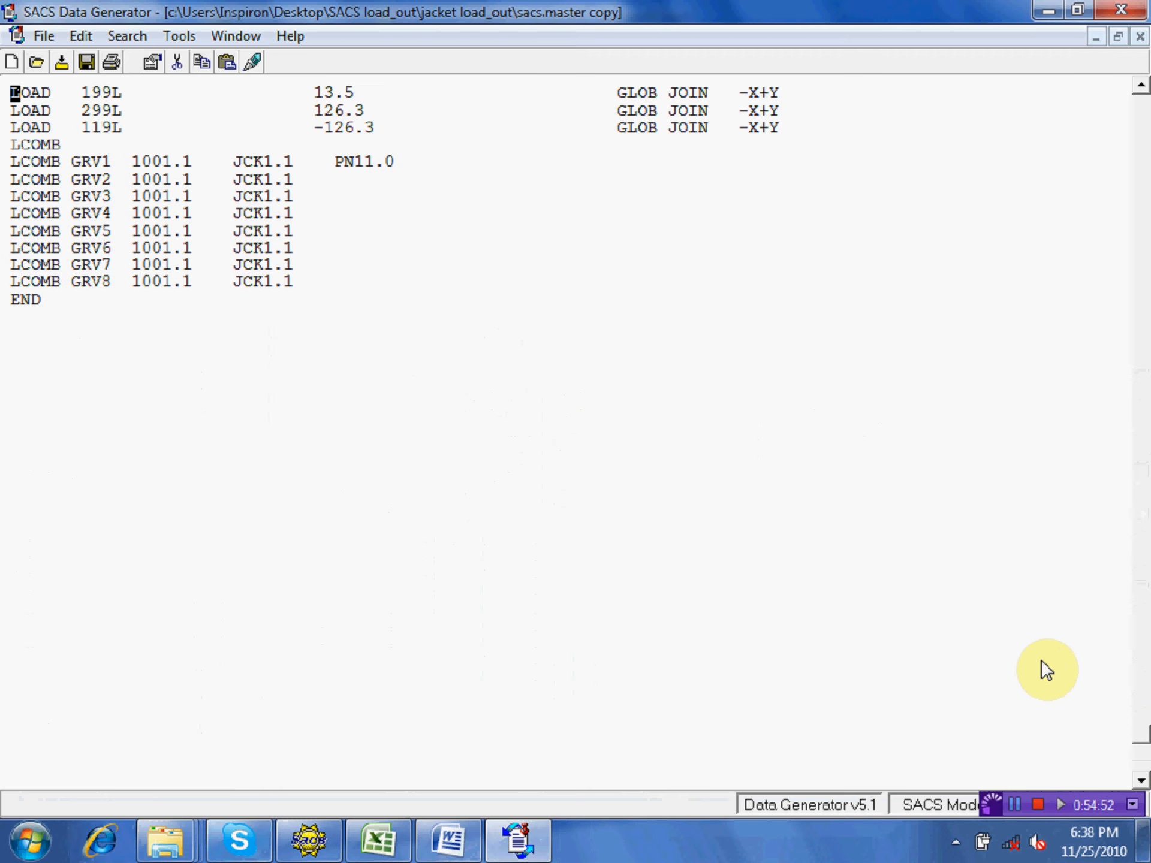
scroll(1046, 670, "up", 2)
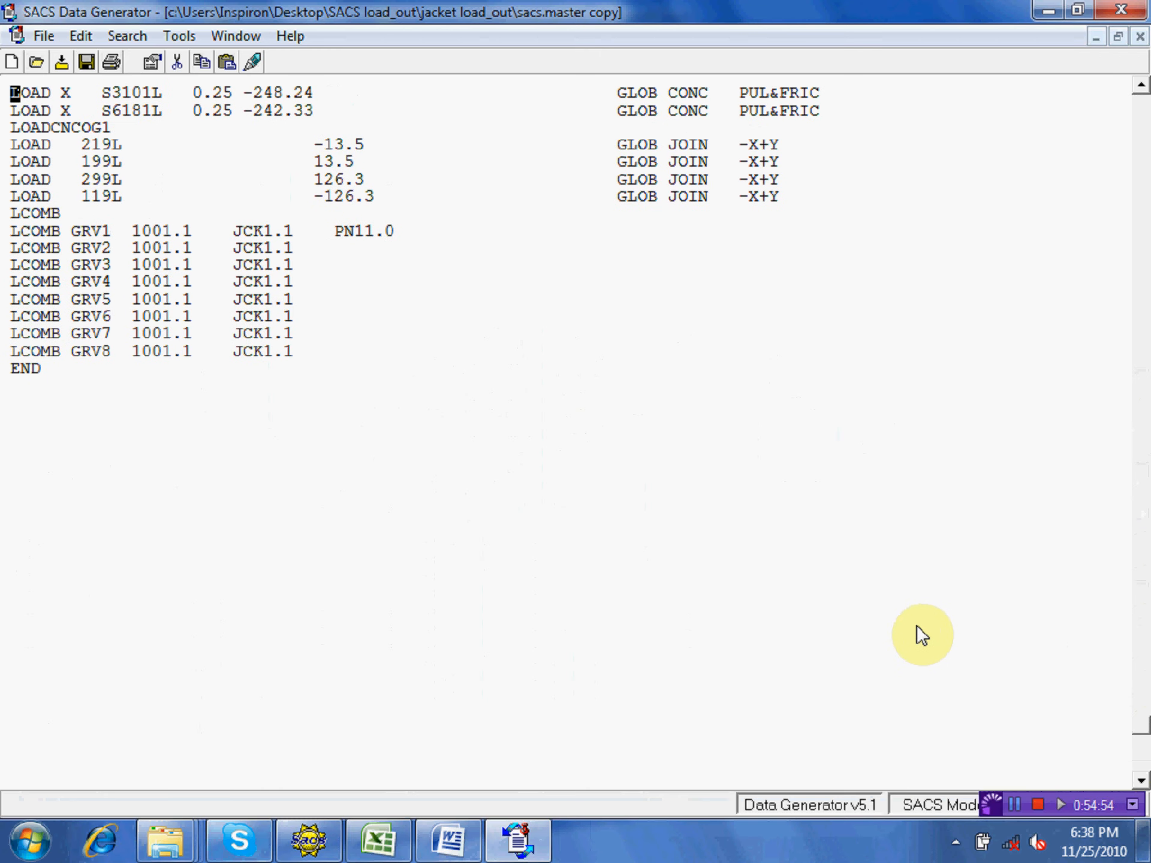
left_click(340, 250)
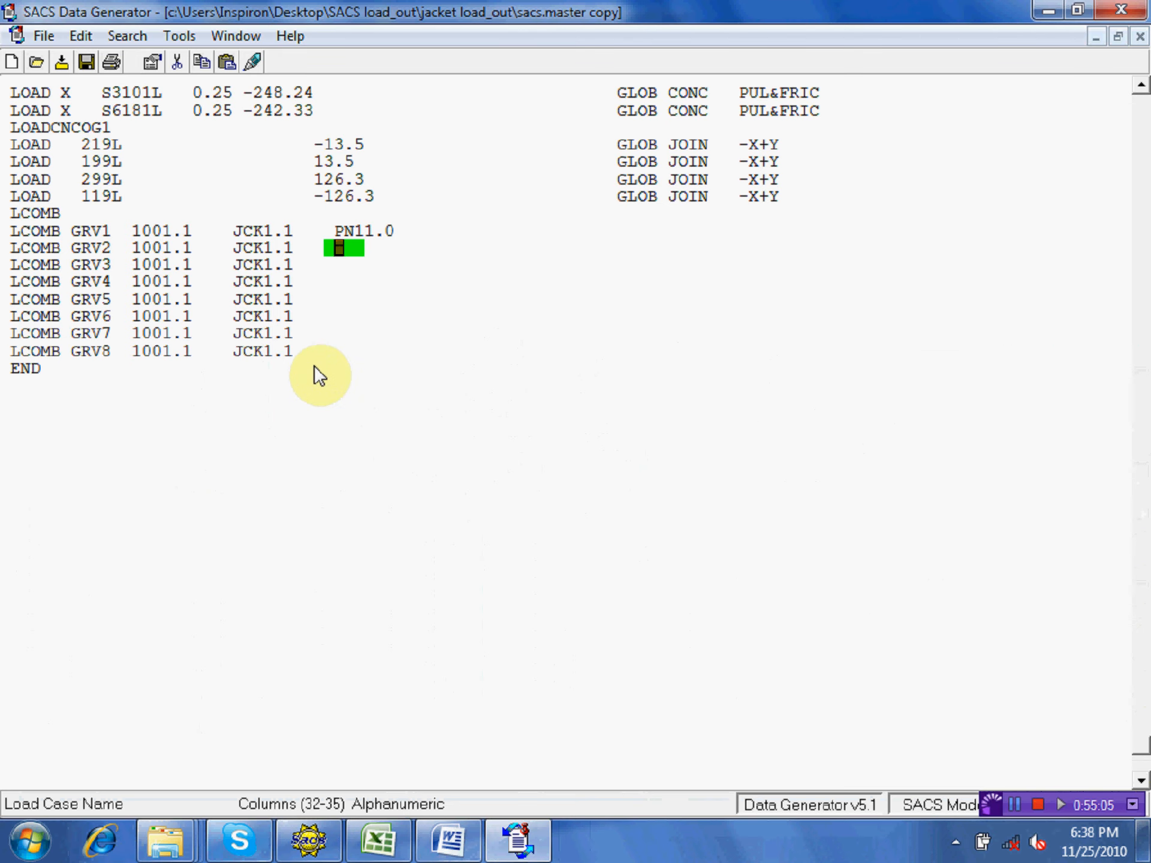
left_click(17, 367)
key("Return")
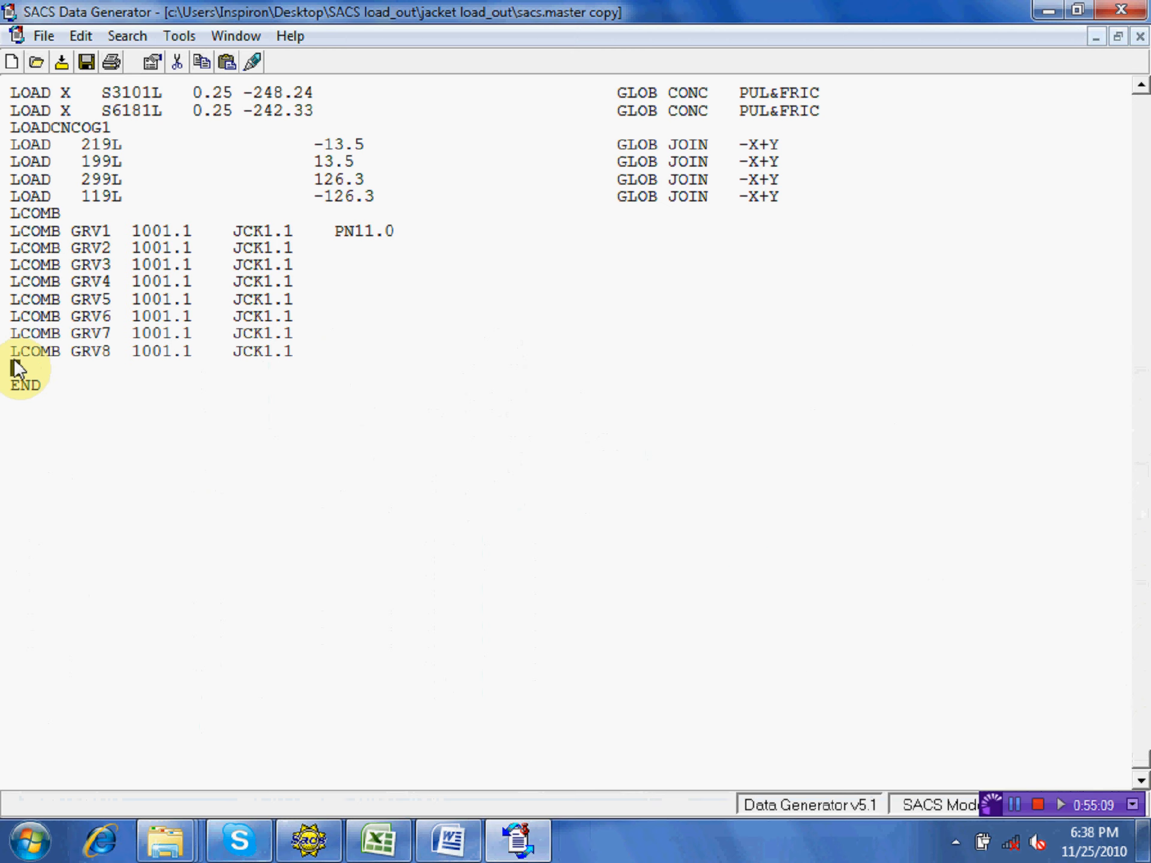
left_click(43, 422)
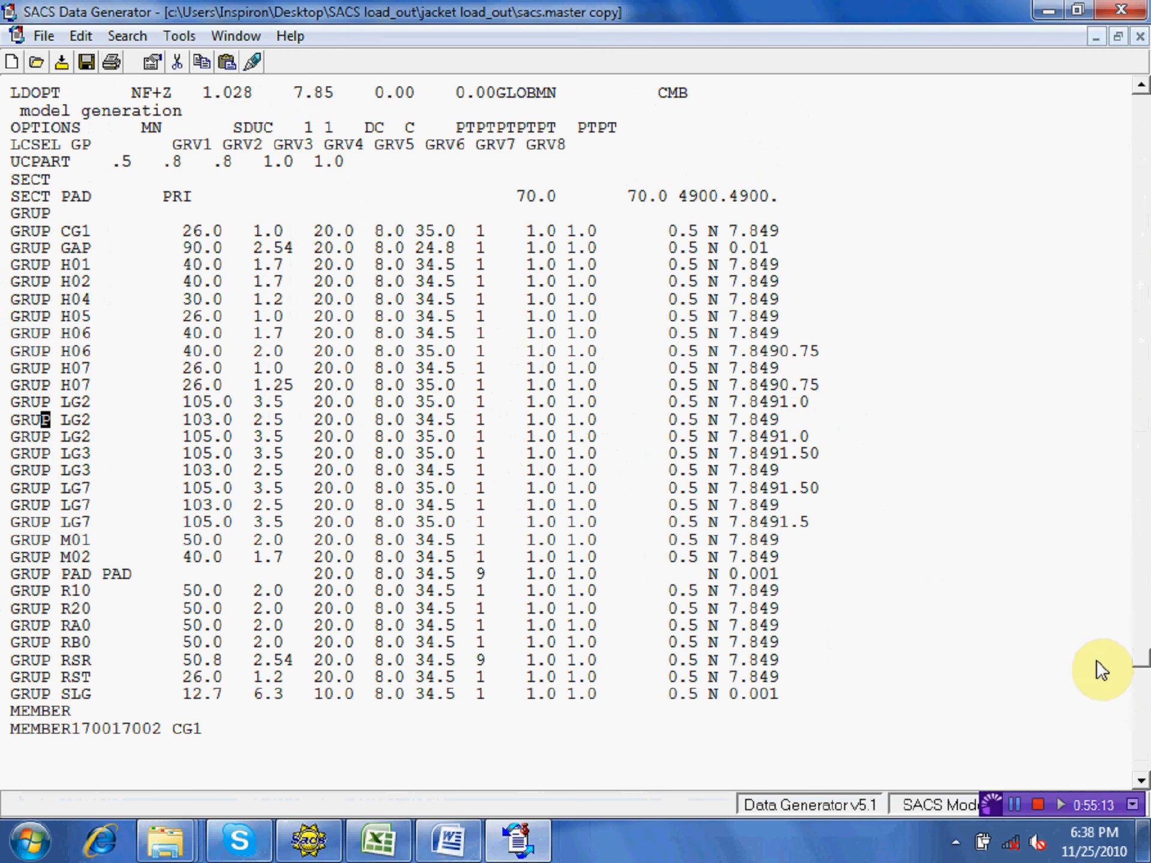
key("ctrl+End")
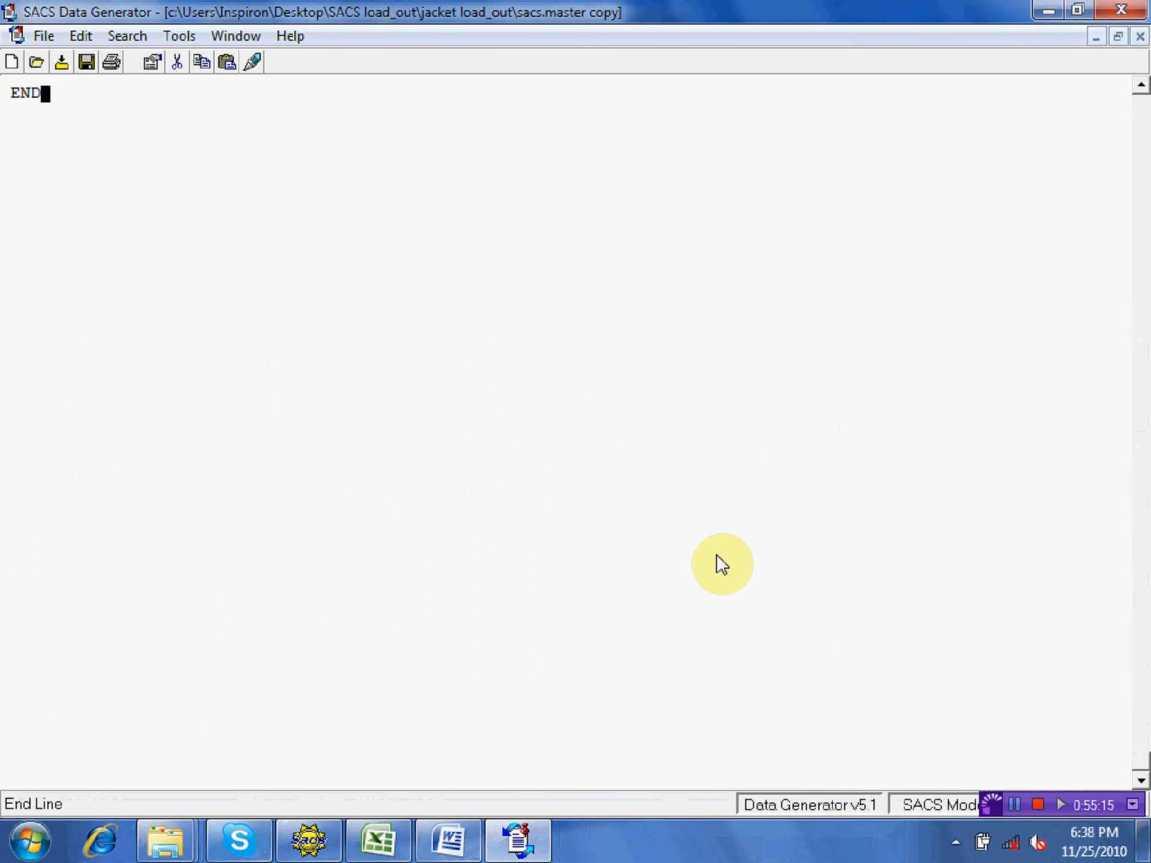
key("Up")
key("Up")
key("Up")
key("Up")
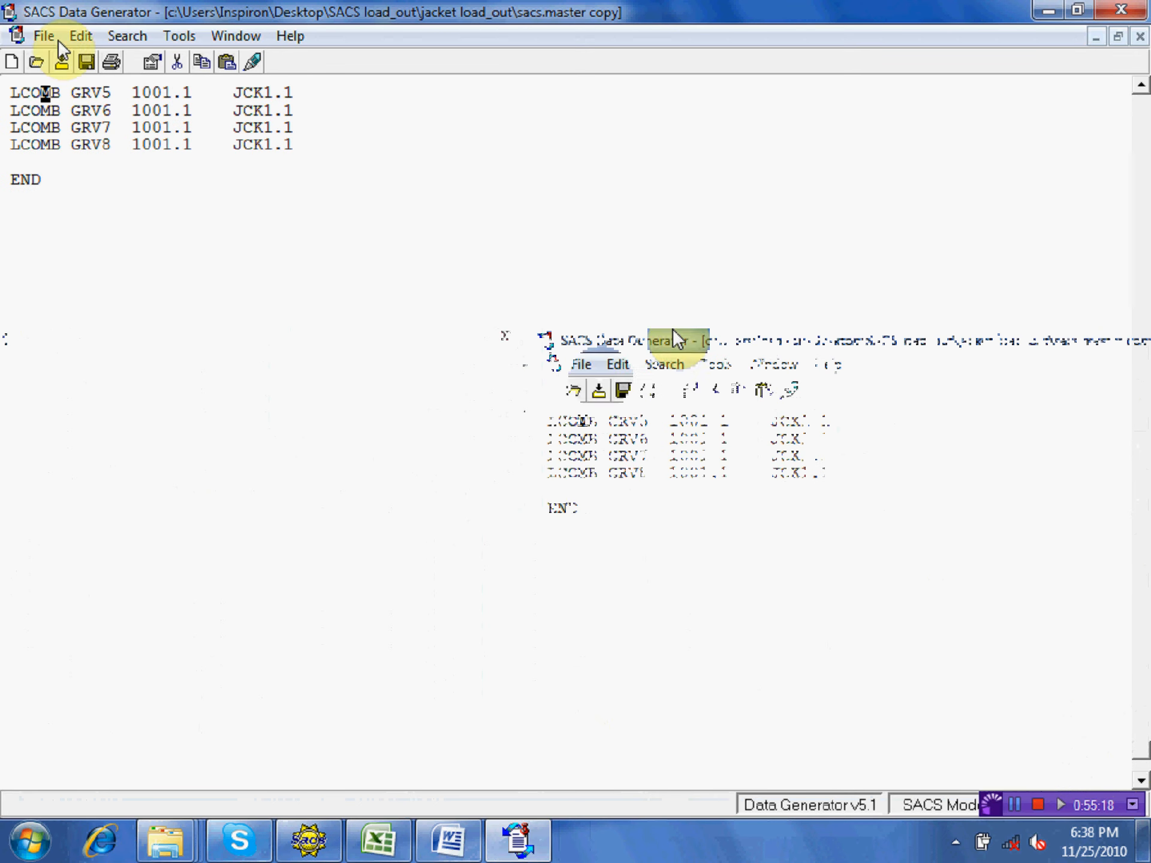
left_click(27, 162)
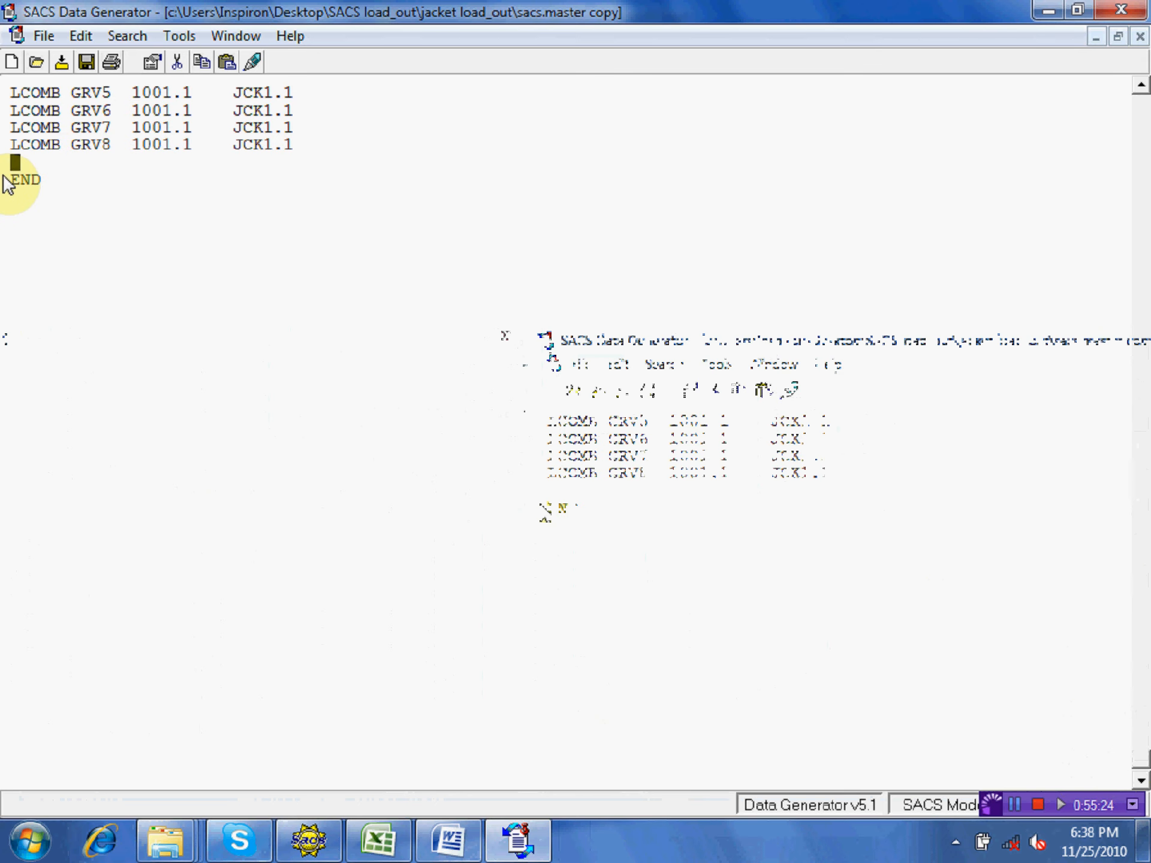
type("****")
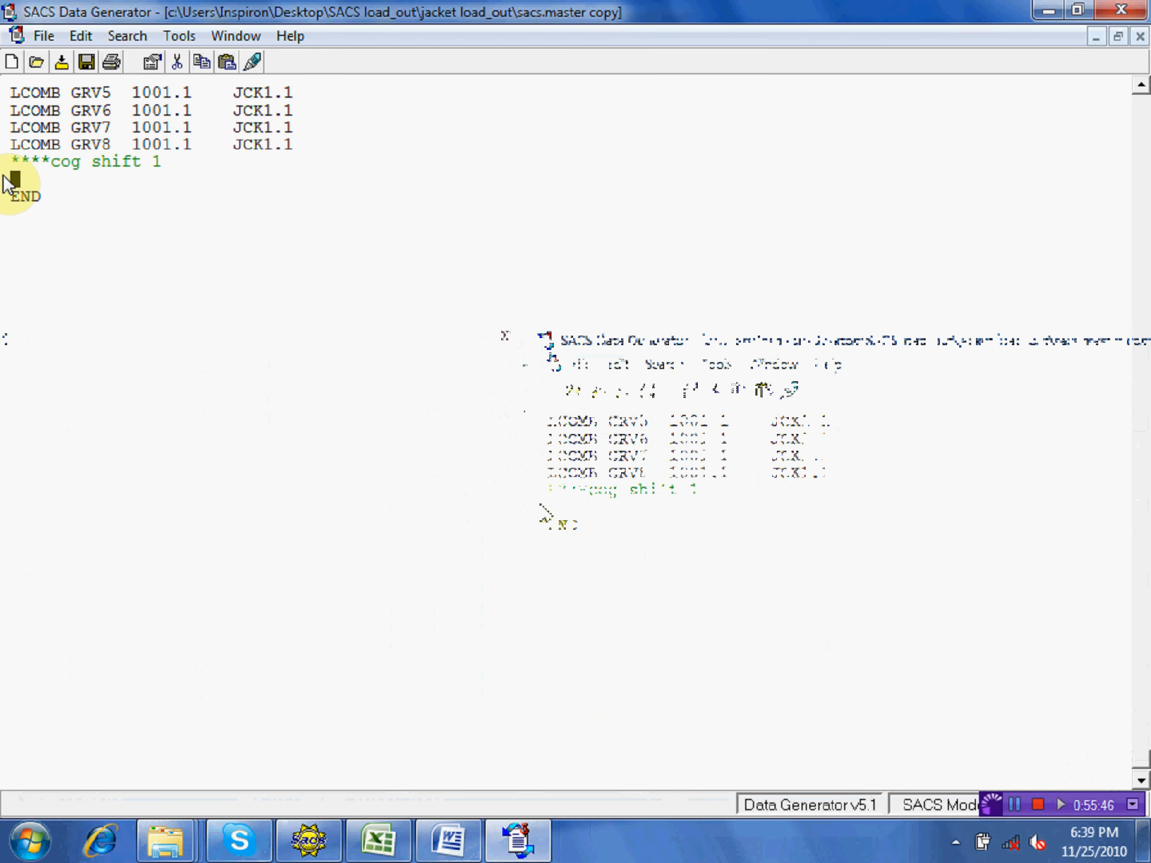
- Copy the LCOMB lines GRV1 to GRV8 below the cog shift 1 comment and remove the blank line before END
key("Up")
key("Up")
key("Up")
key("Up")
key("Up")
key("Up")
key("Up")
key("Up")
key("Up")
key("Up")
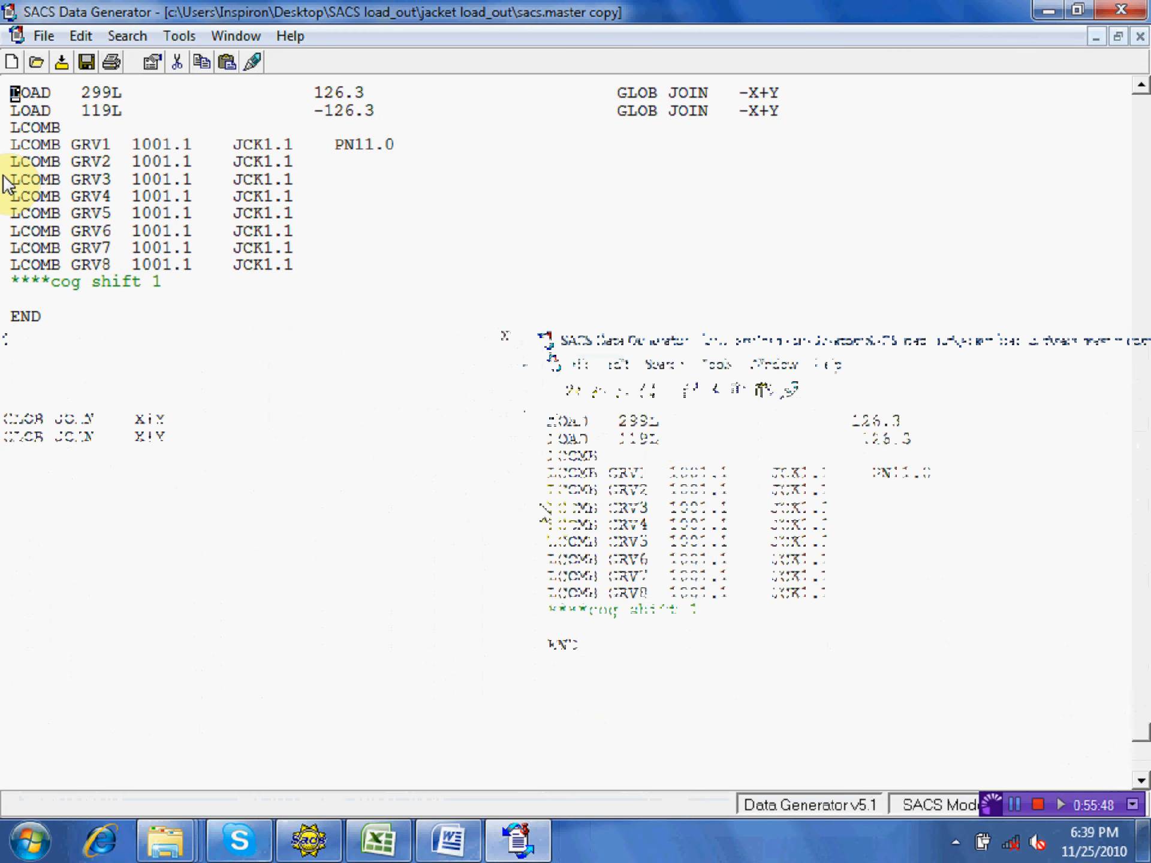
left_click(9, 145)
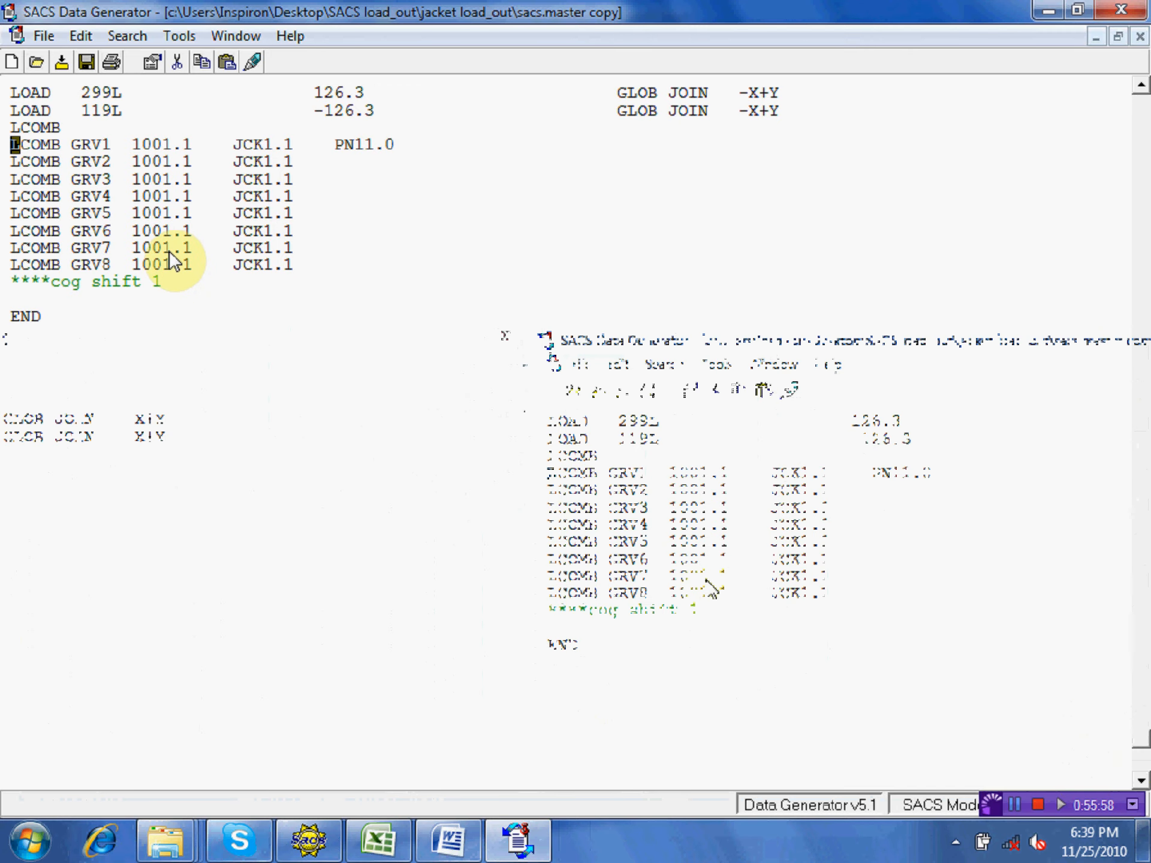
key("shift+Down")
key("shift+Down")
key("shift+Down")
key("shift+Down")
key("shift+Down")
key("shift+Down")
key("shift+Down")
key("shift+Down")
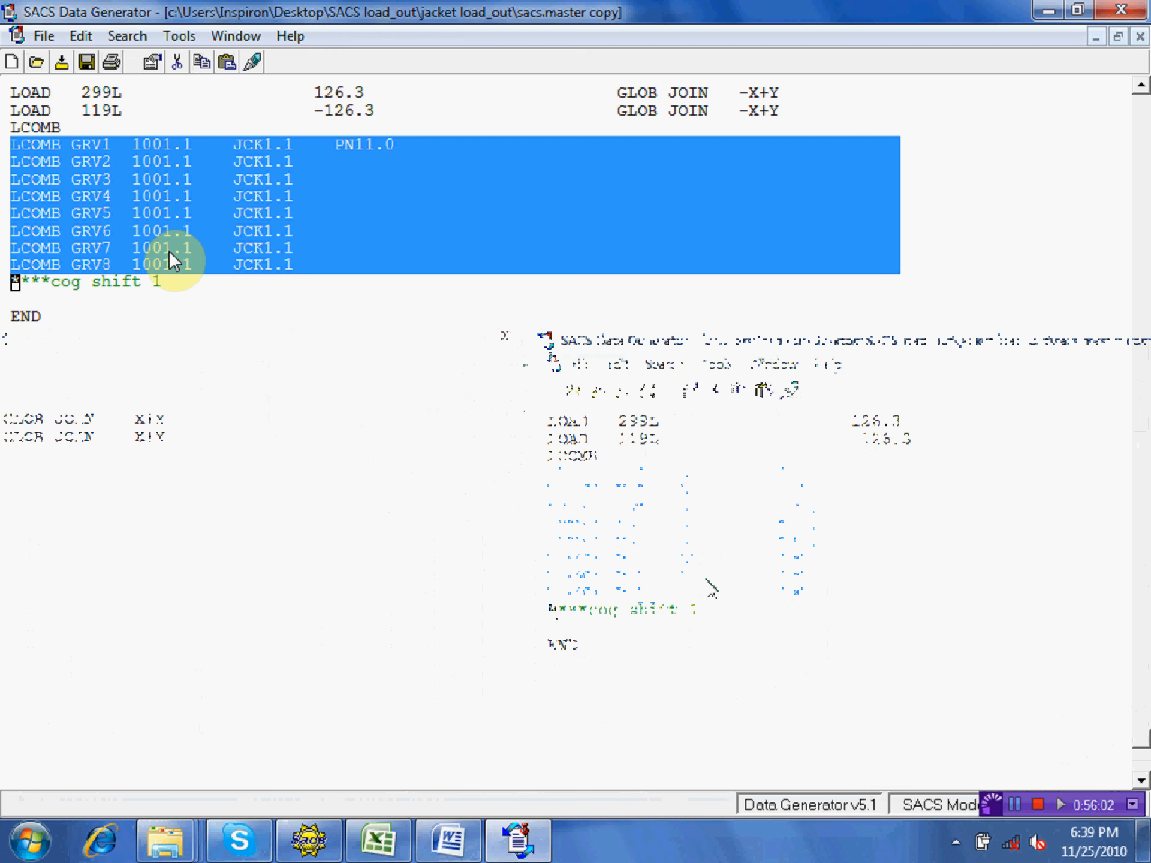
right_click(199, 196)
left_click(268, 286)
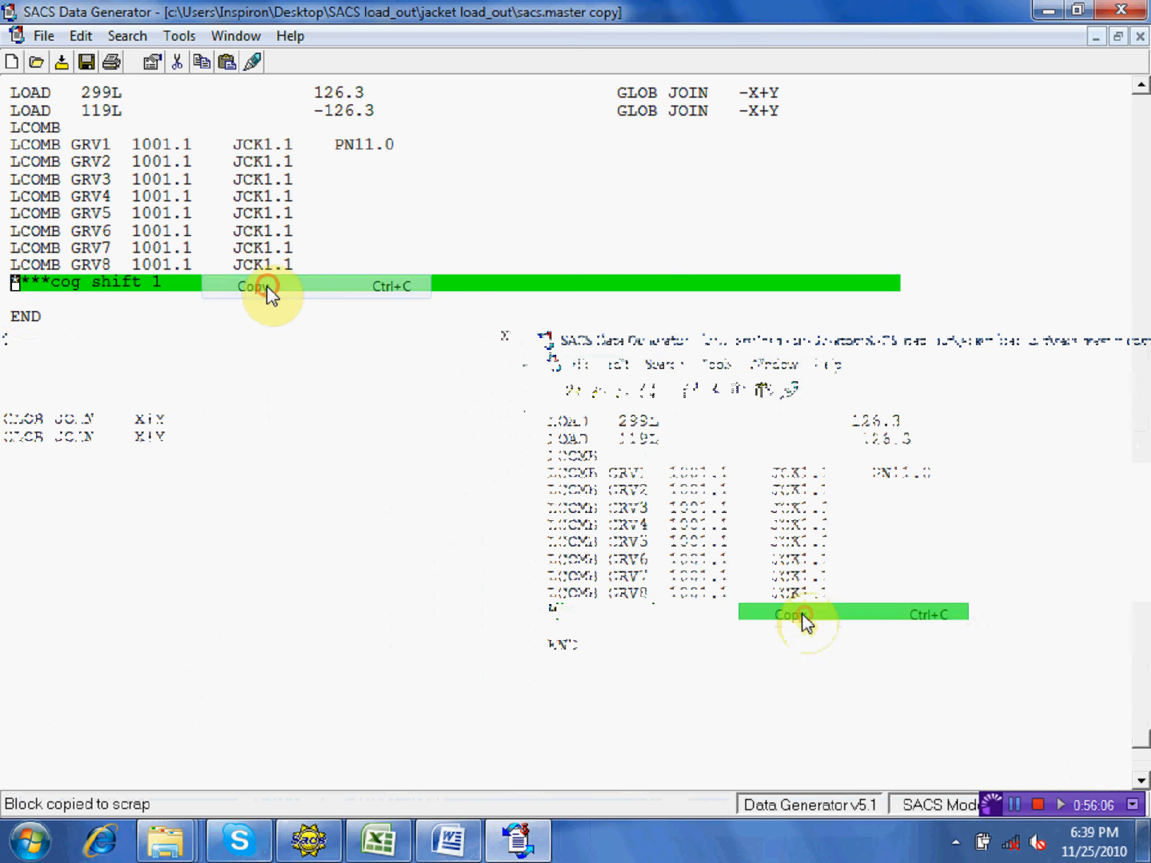
left_click(22, 300)
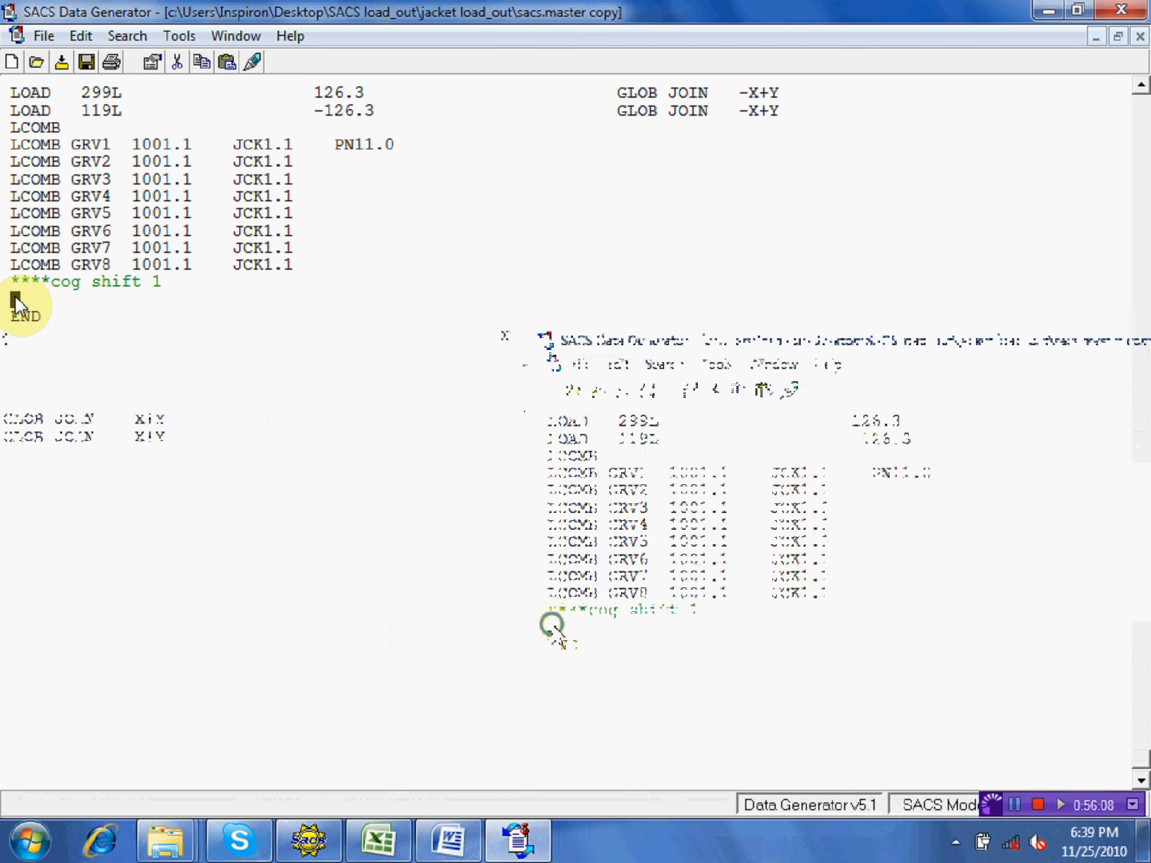
right_click(20, 301)
left_click(90, 360)
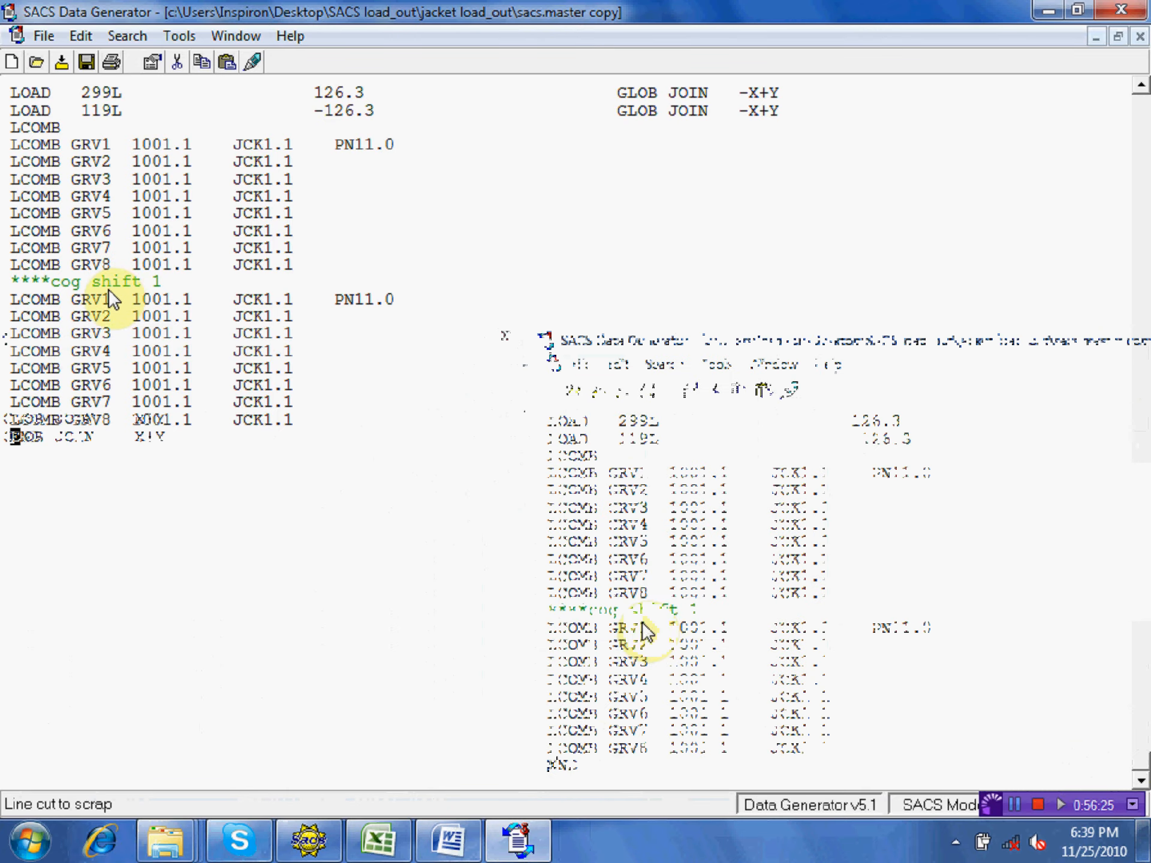
- Rename the eight copied load combinations under the cog shift 1 comment as GR11 to GR18
left_click(155, 279)
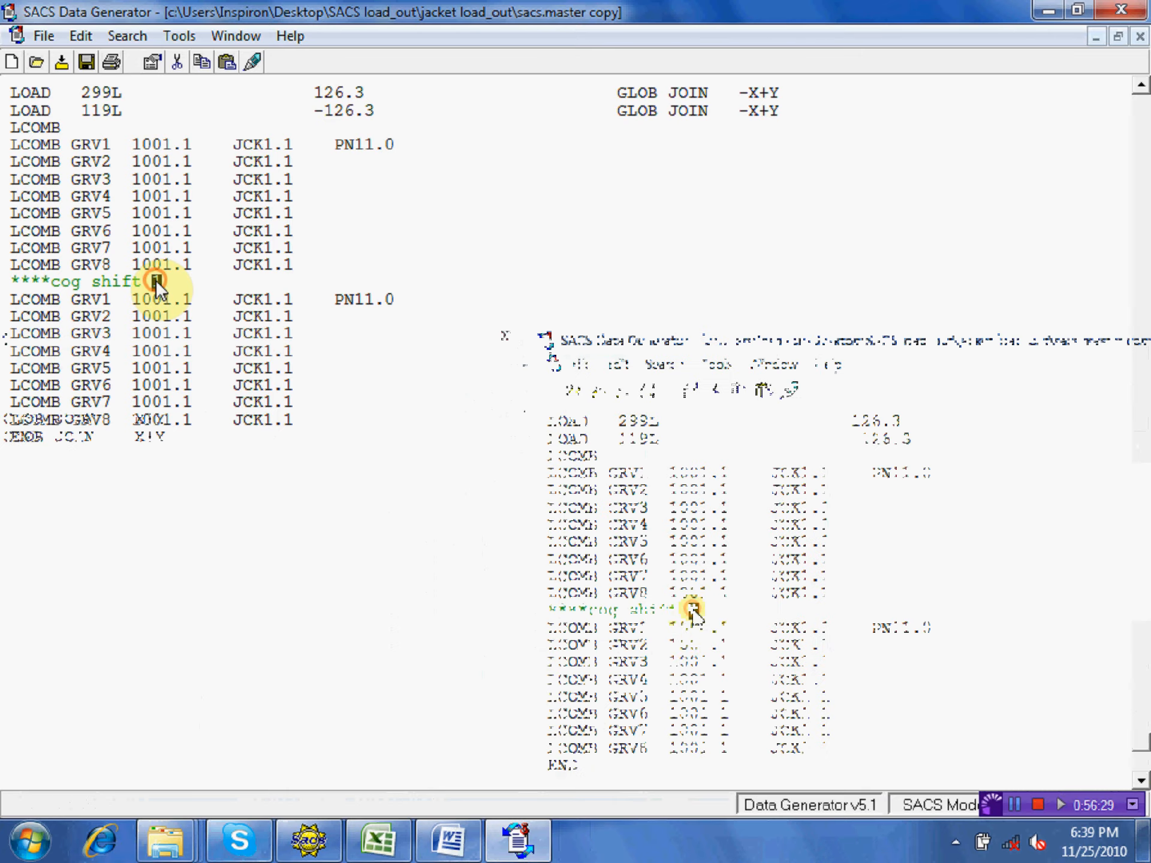
left_click(99, 299)
type("1")
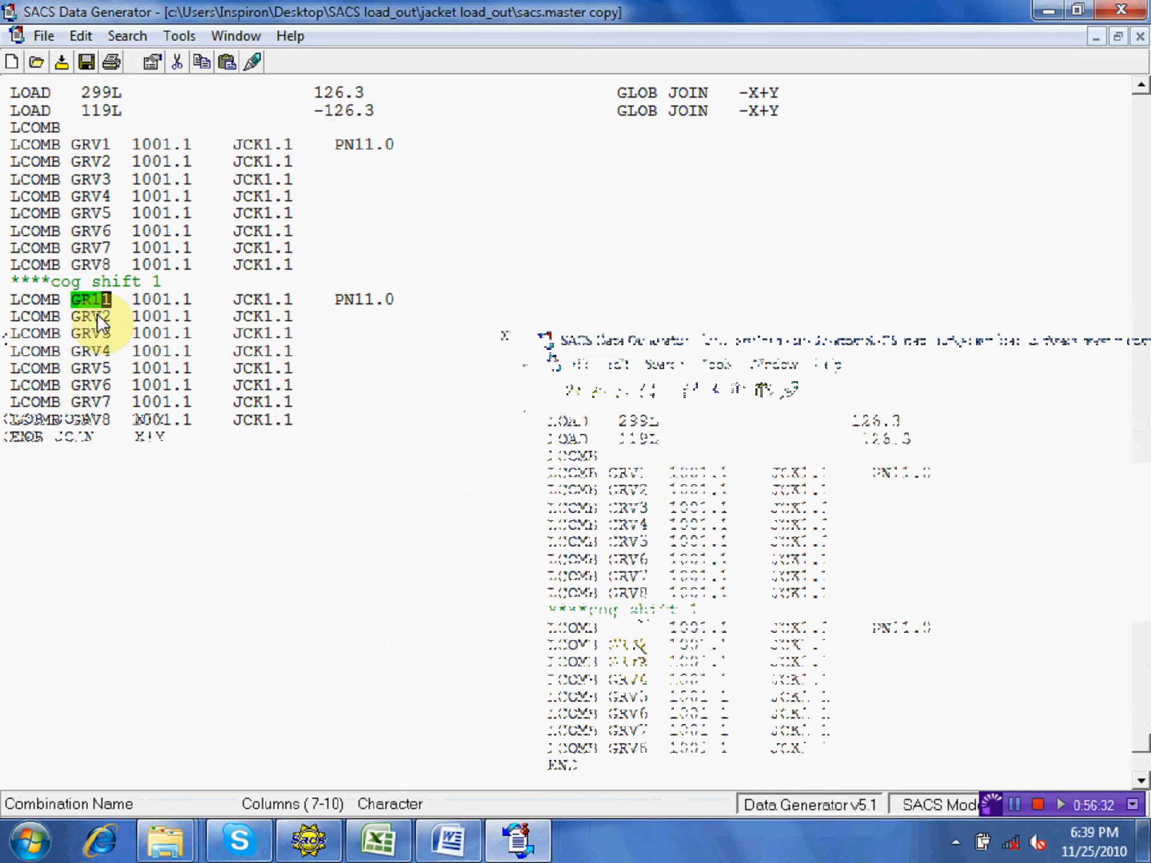
left_click(97, 314)
type("1")
left_click(98, 331)
type("1")
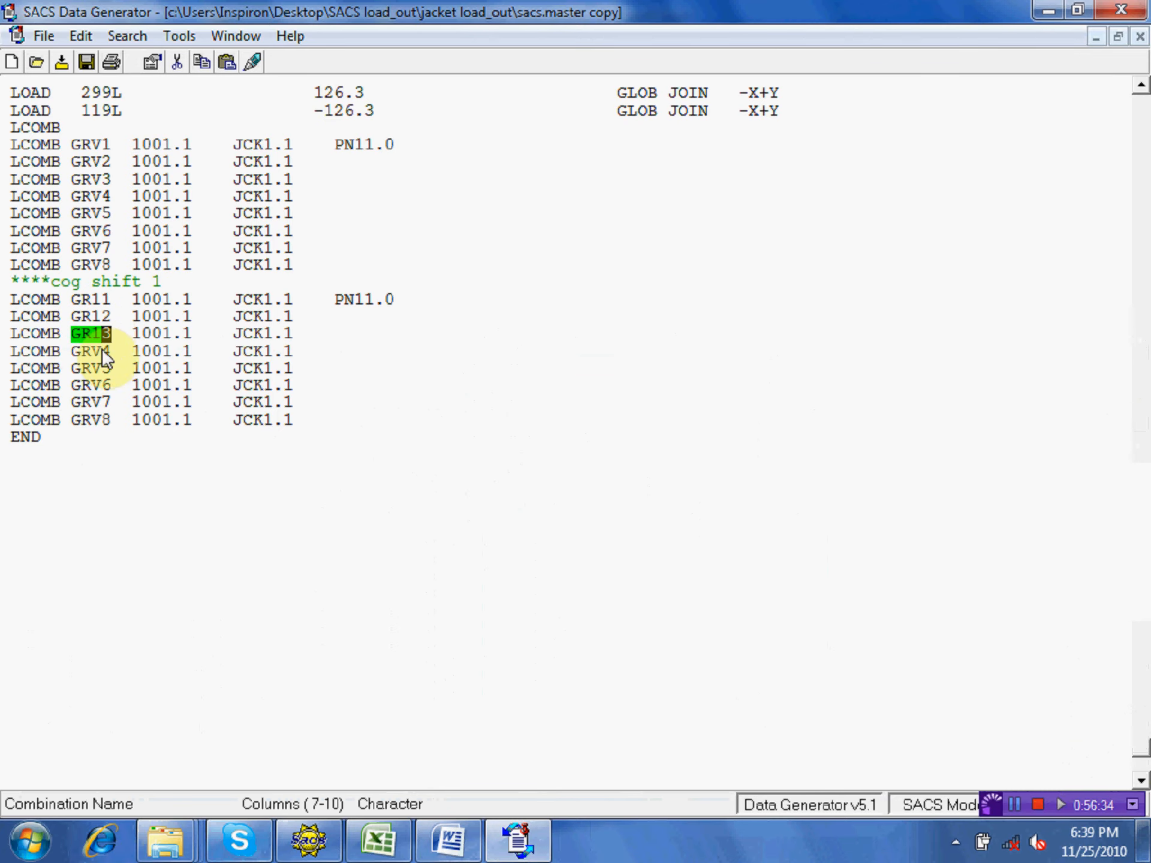
left_click(98, 348)
type("1")
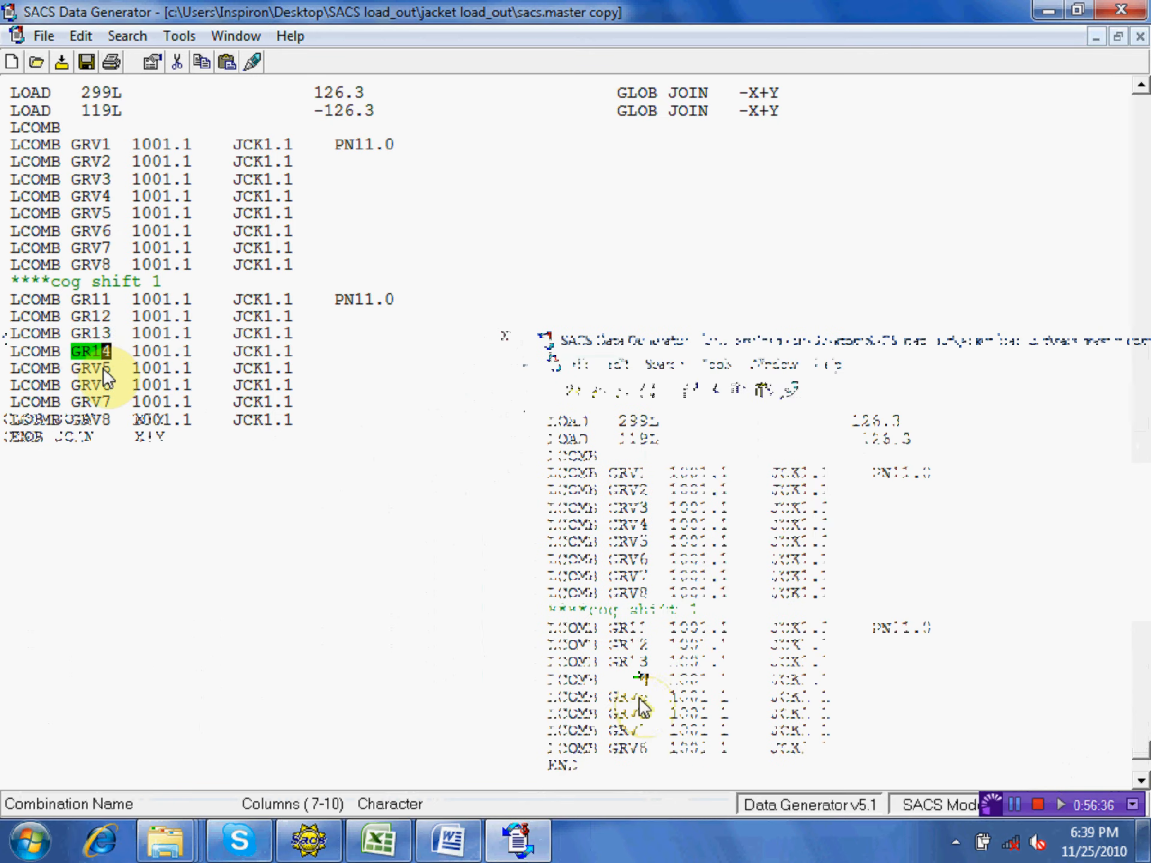
left_click(97, 366)
type("1")
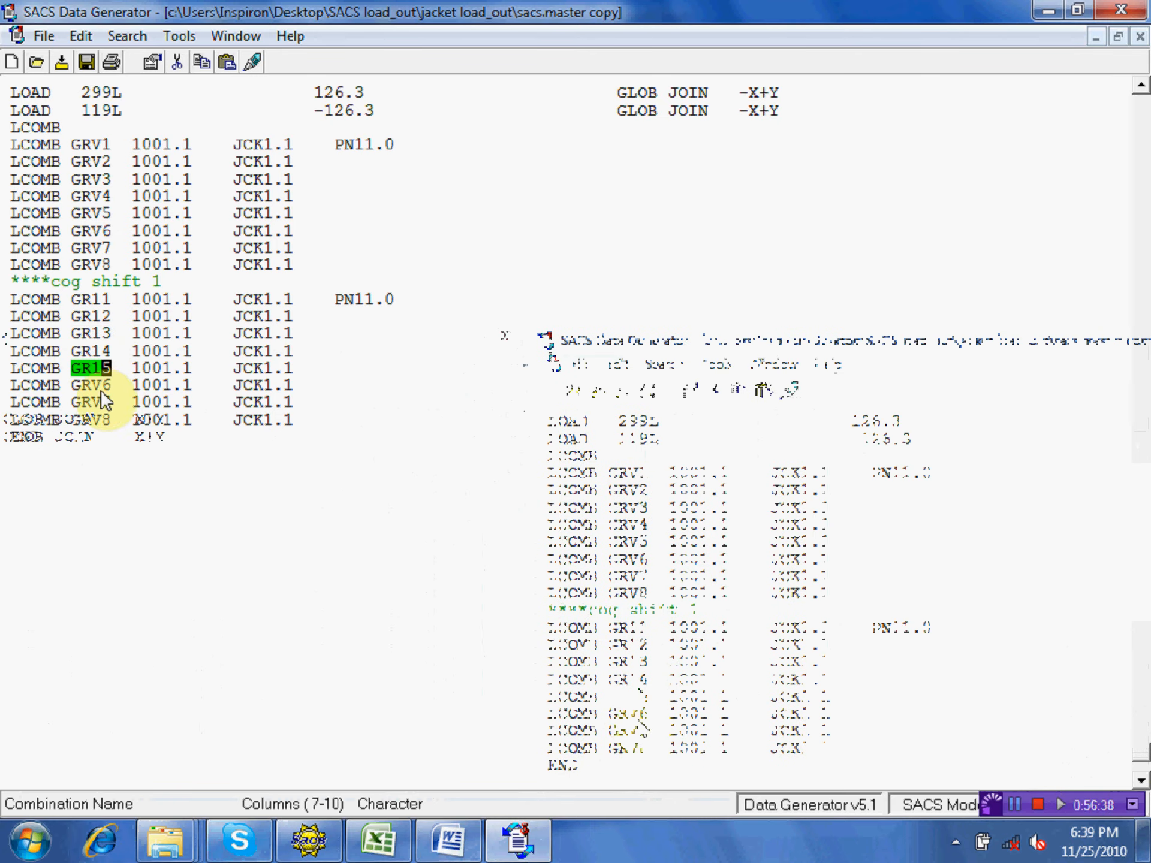
left_click(96, 385)
type("1")
left_click(98, 401)
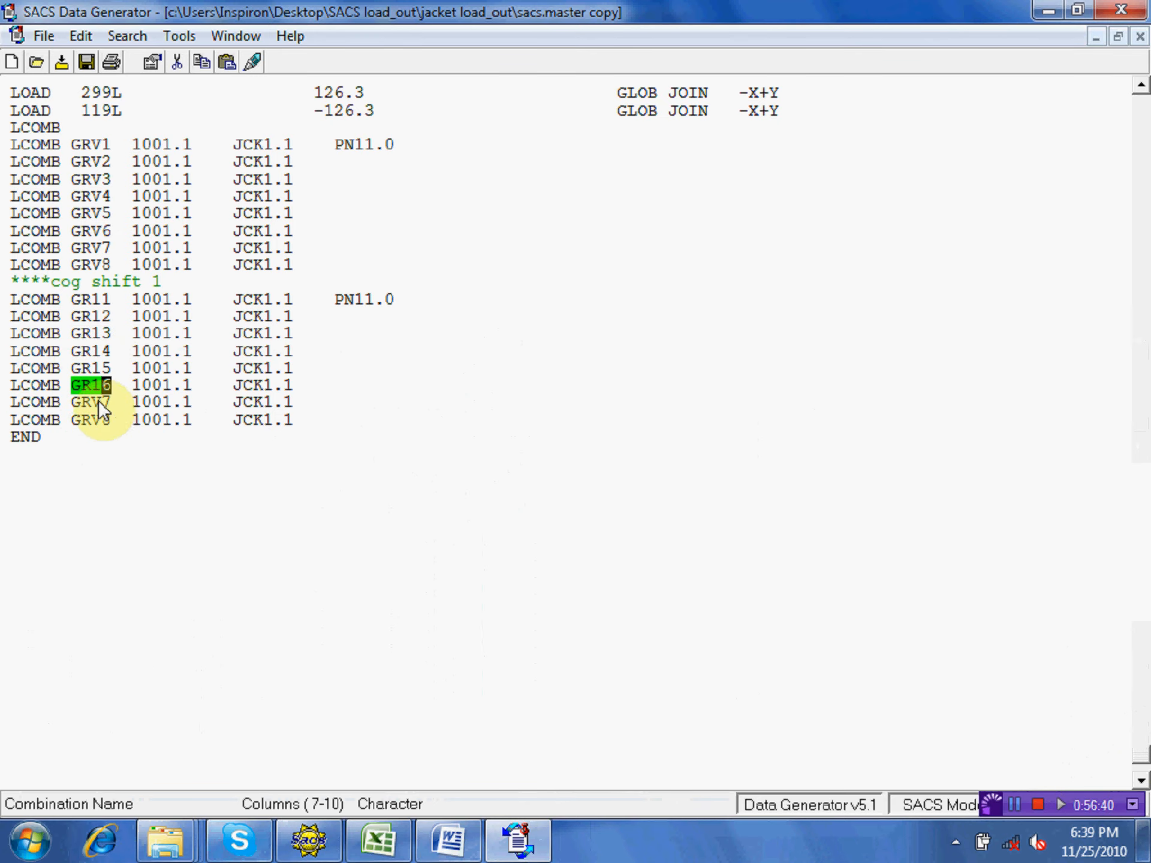
type("1")
left_click(98, 420)
type("1")
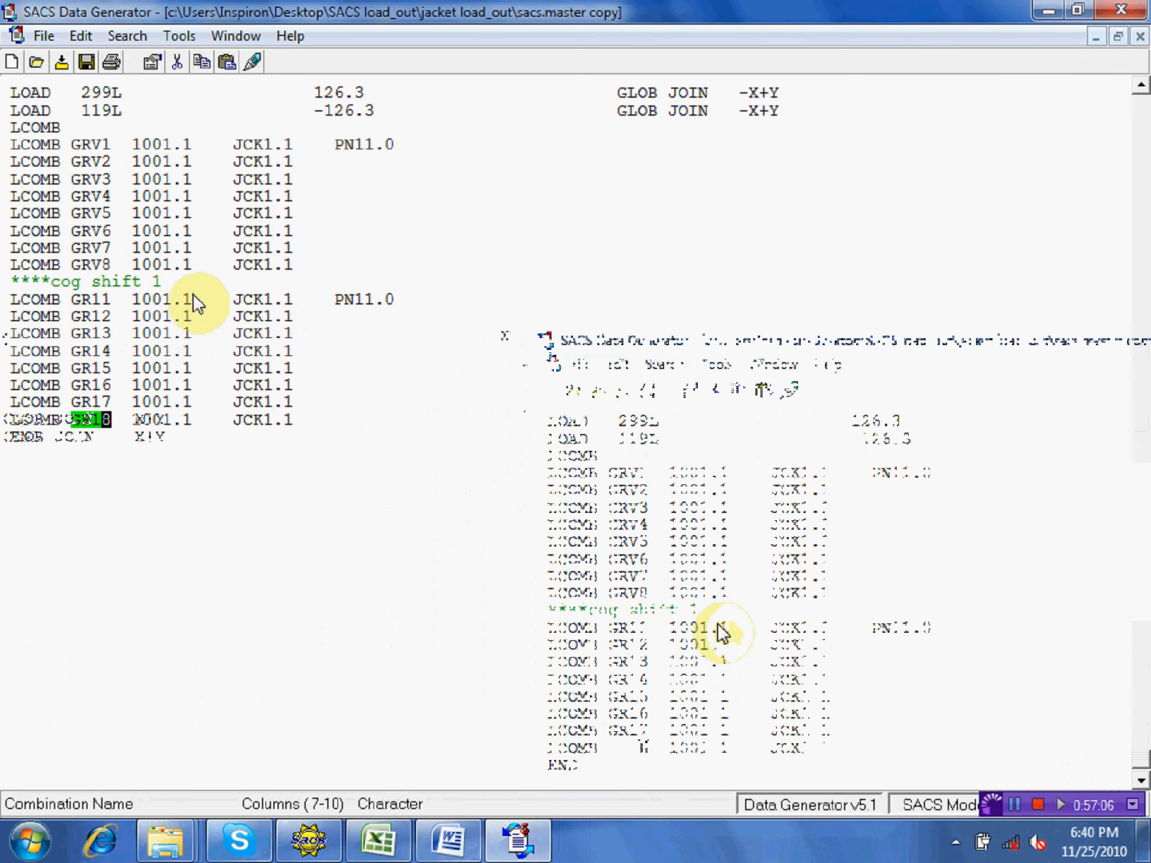
- Add load case cog1 with a load factor of 1.0 to combination GR11, after its PN1 entry
double_click(260, 299)
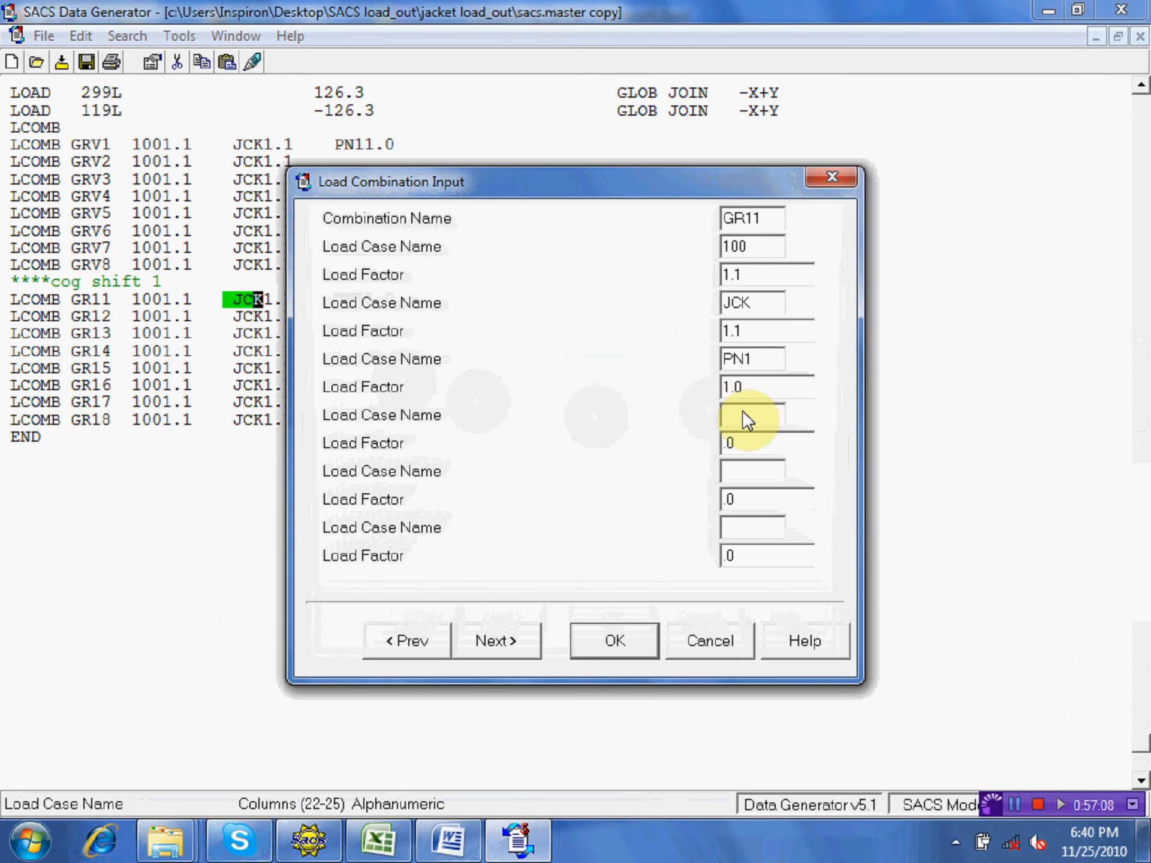
type("cog1")
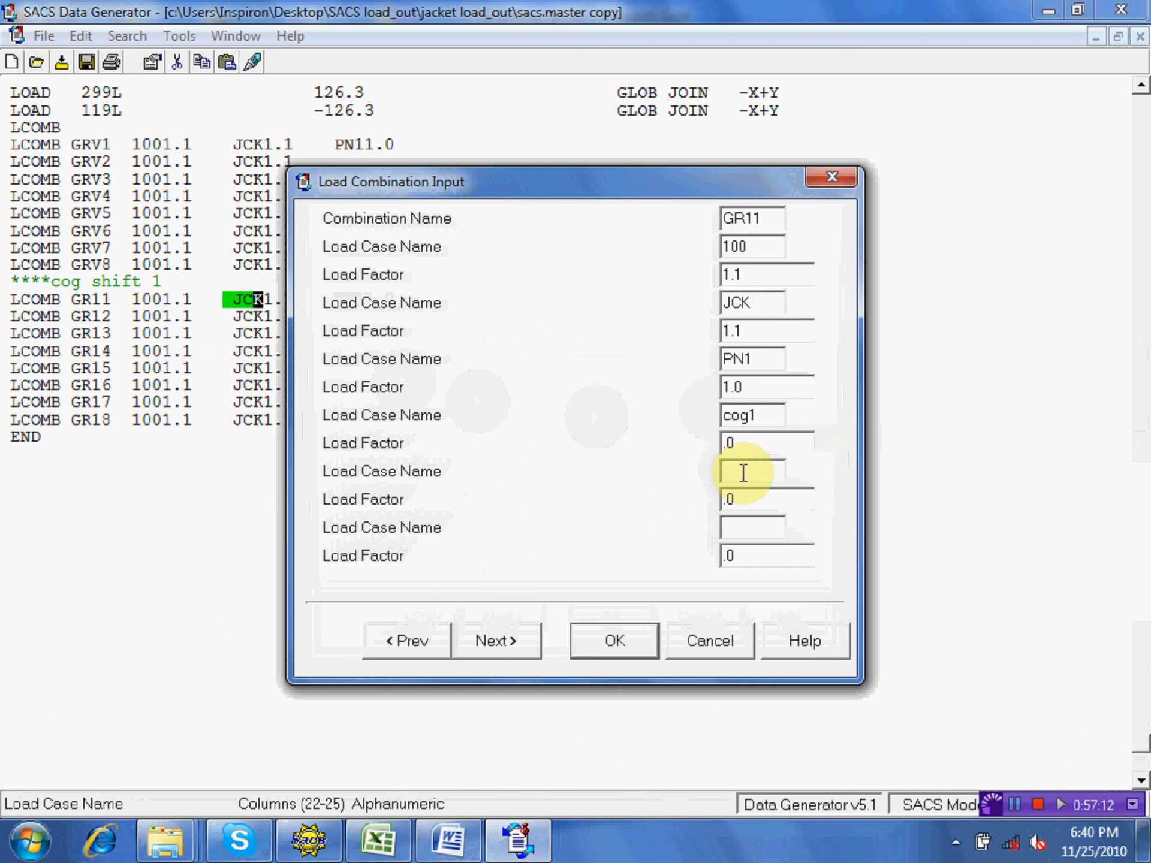
left_click(754, 448)
type("1")
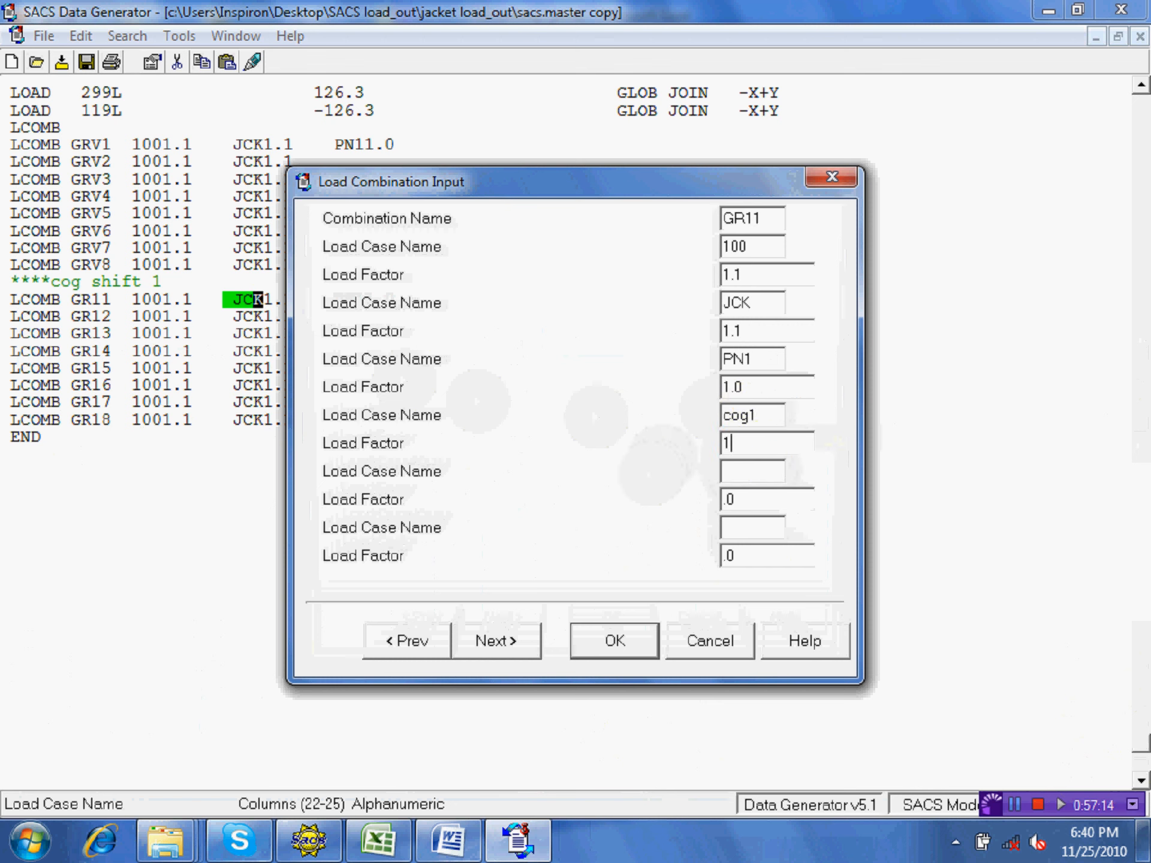
type(".0")
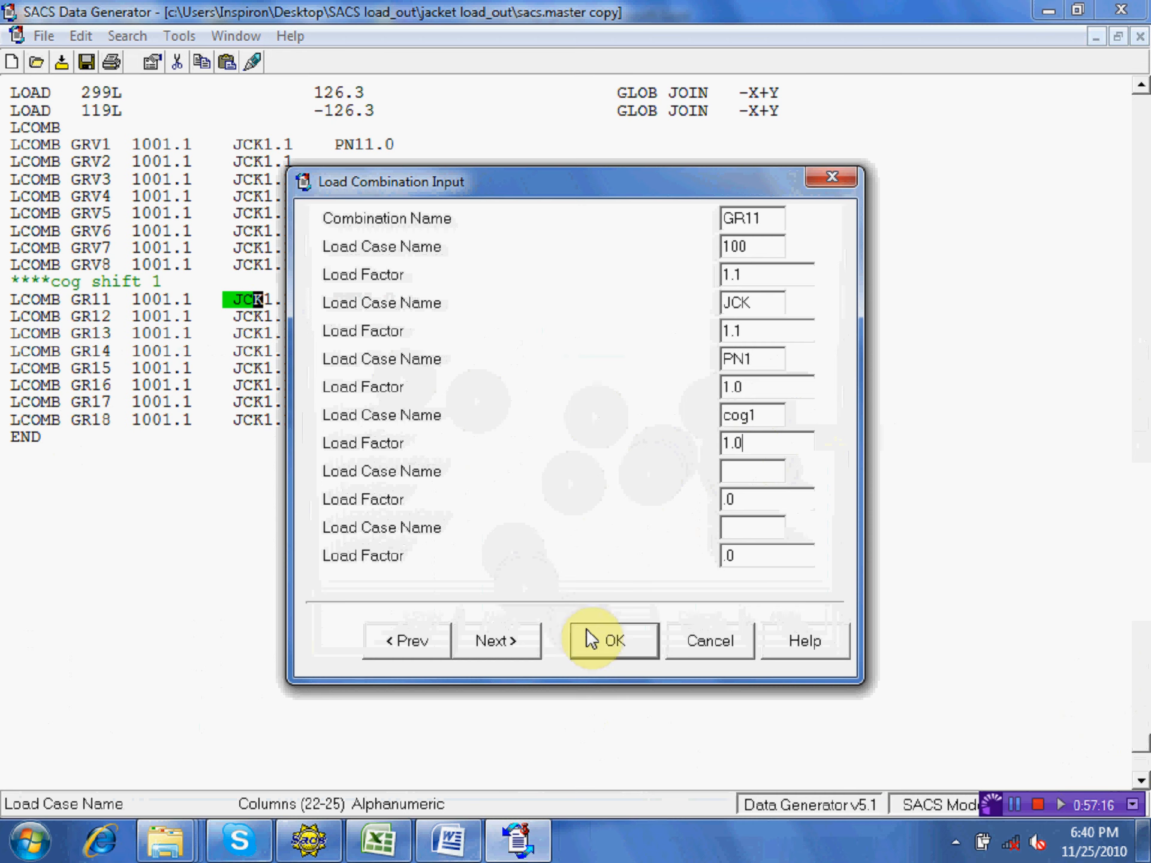
left_click(599, 645)
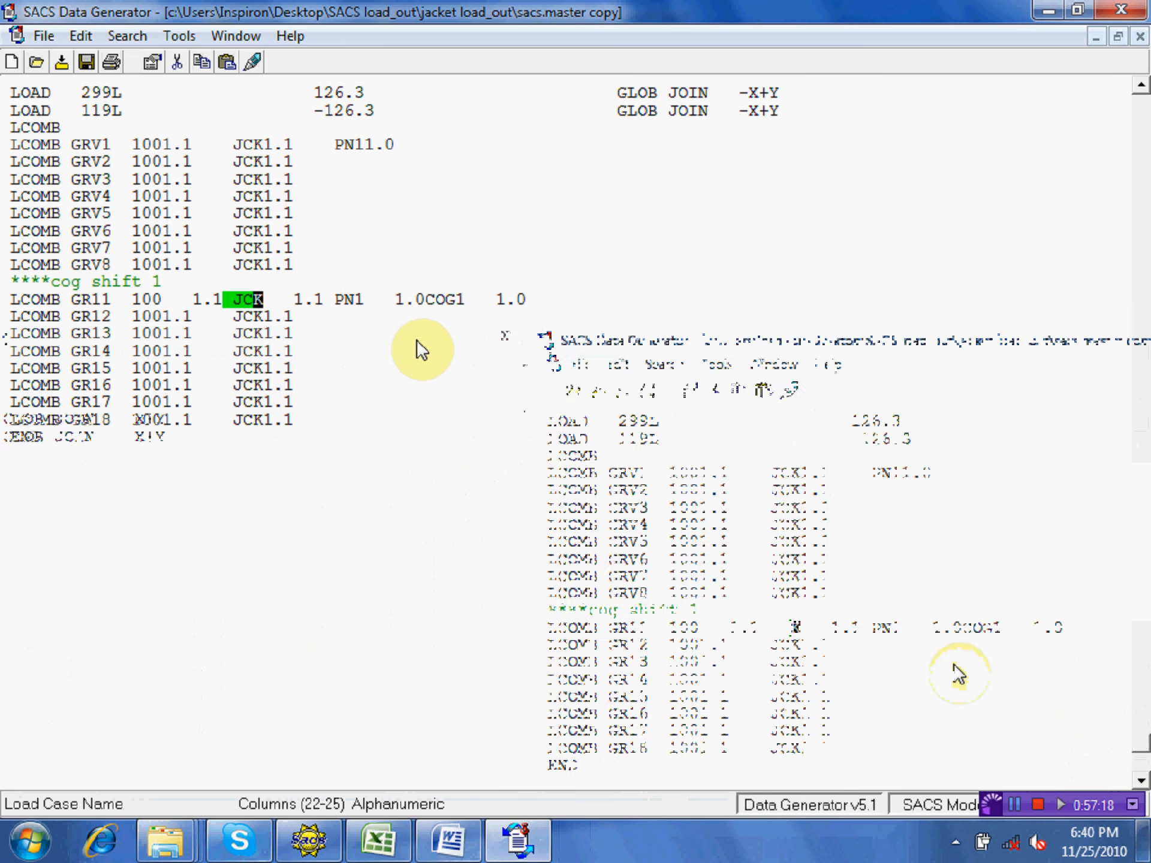
- Add load case cog1 with a load factor of 1.0 to combination GR12, after its JCK entry
double_click(142, 317)
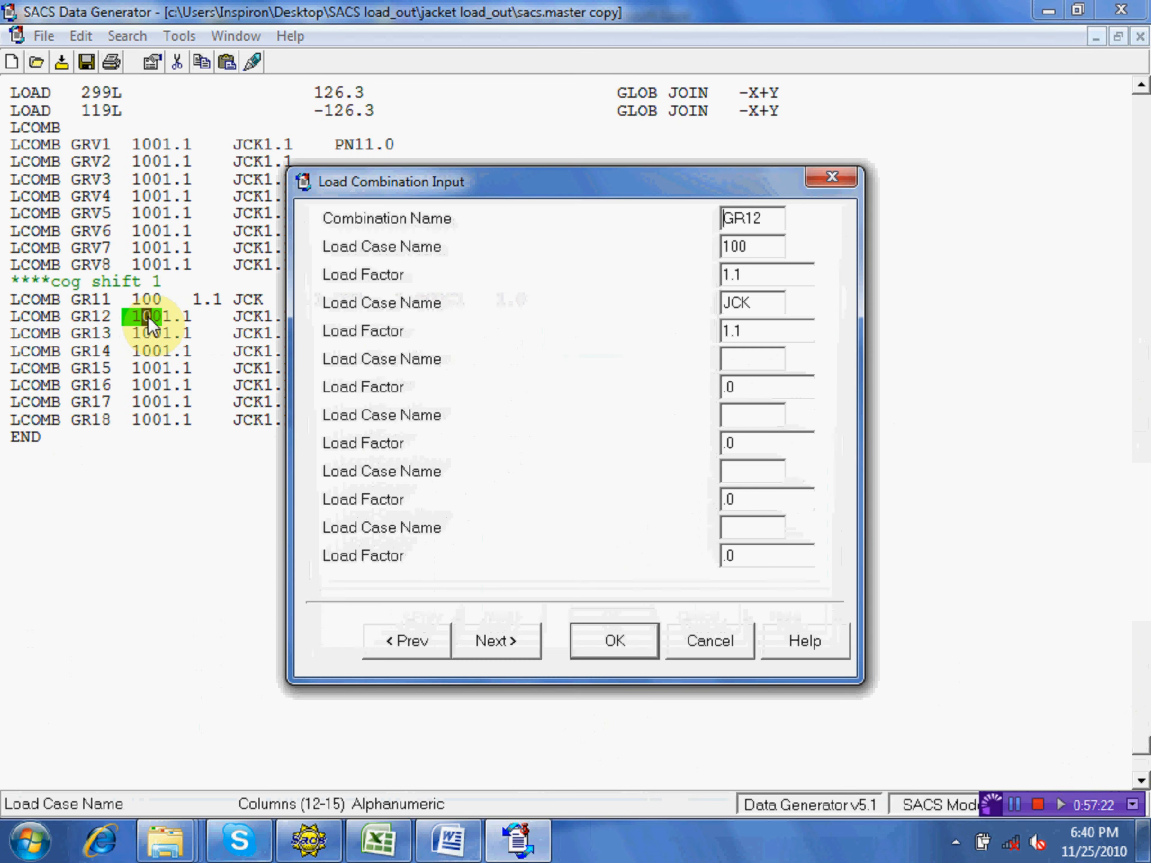
left_click_drag(382, 175, 434, 336)
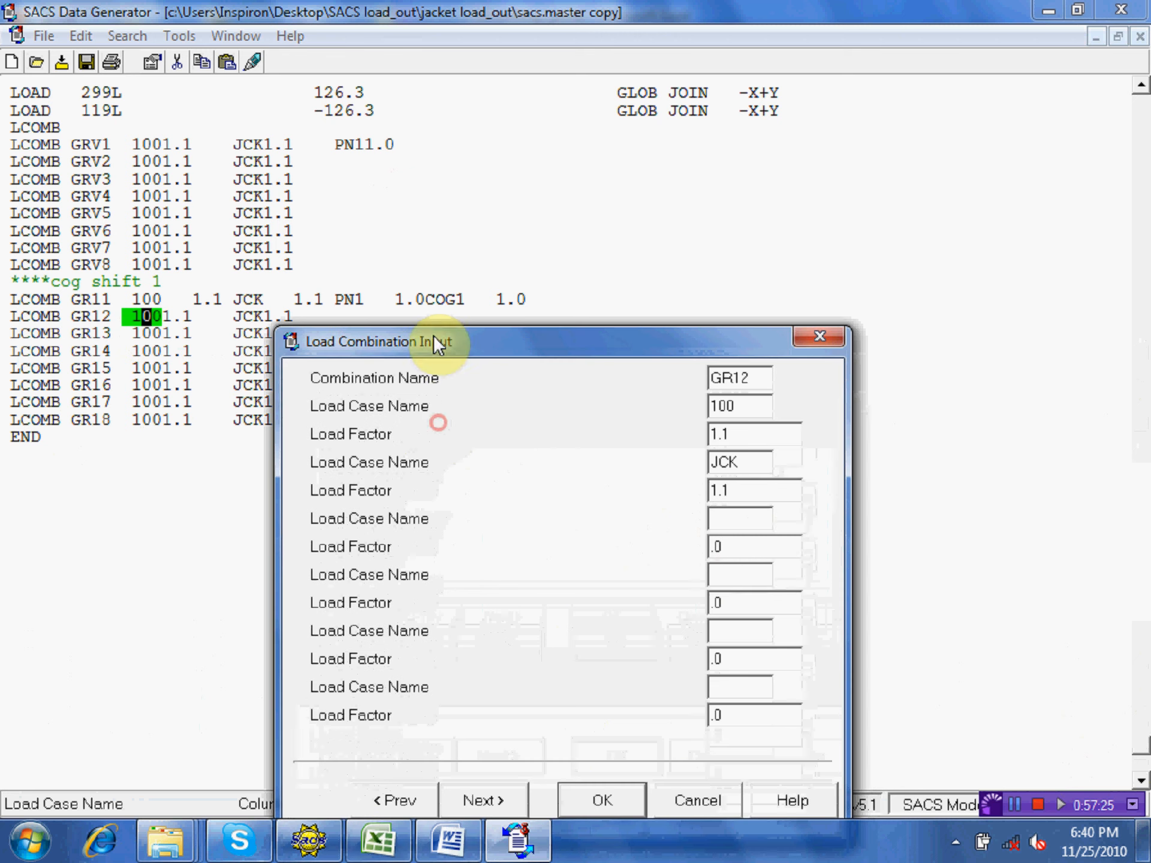
left_click(740, 521)
type("cog1")
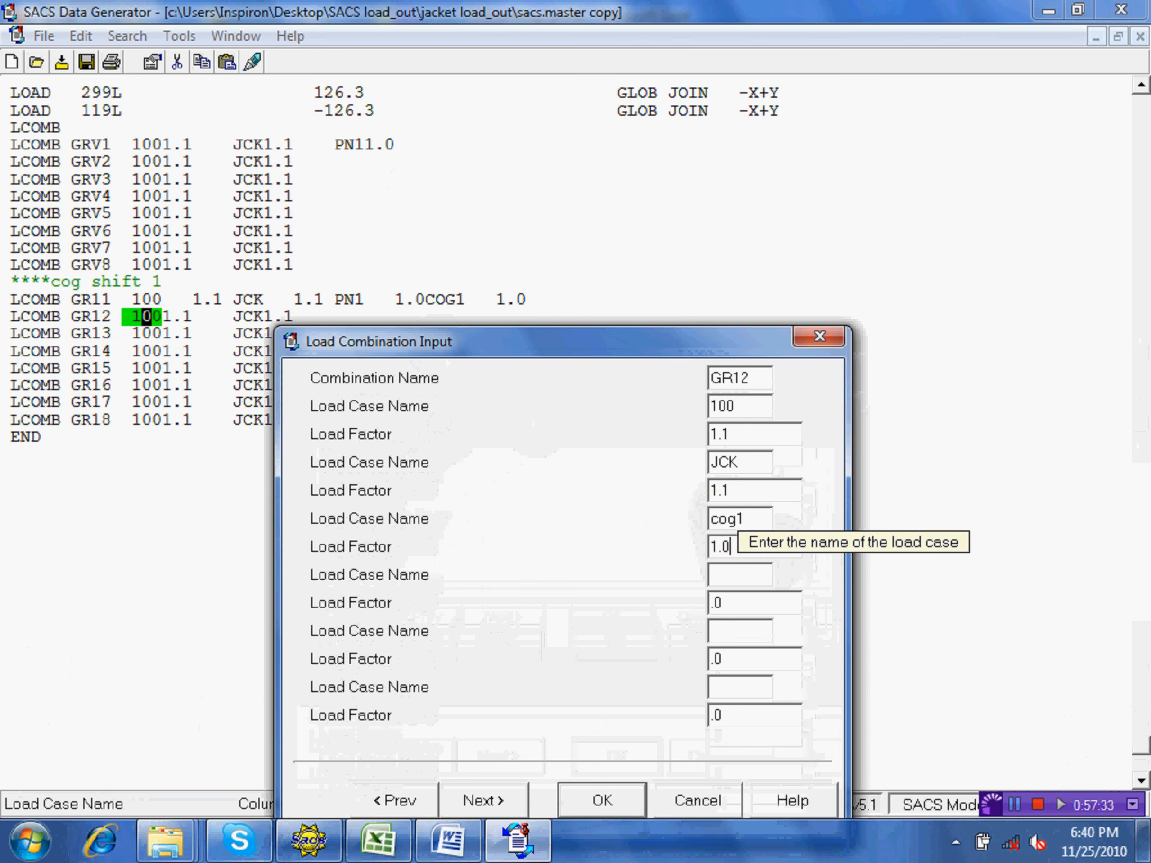
left_click(593, 799)
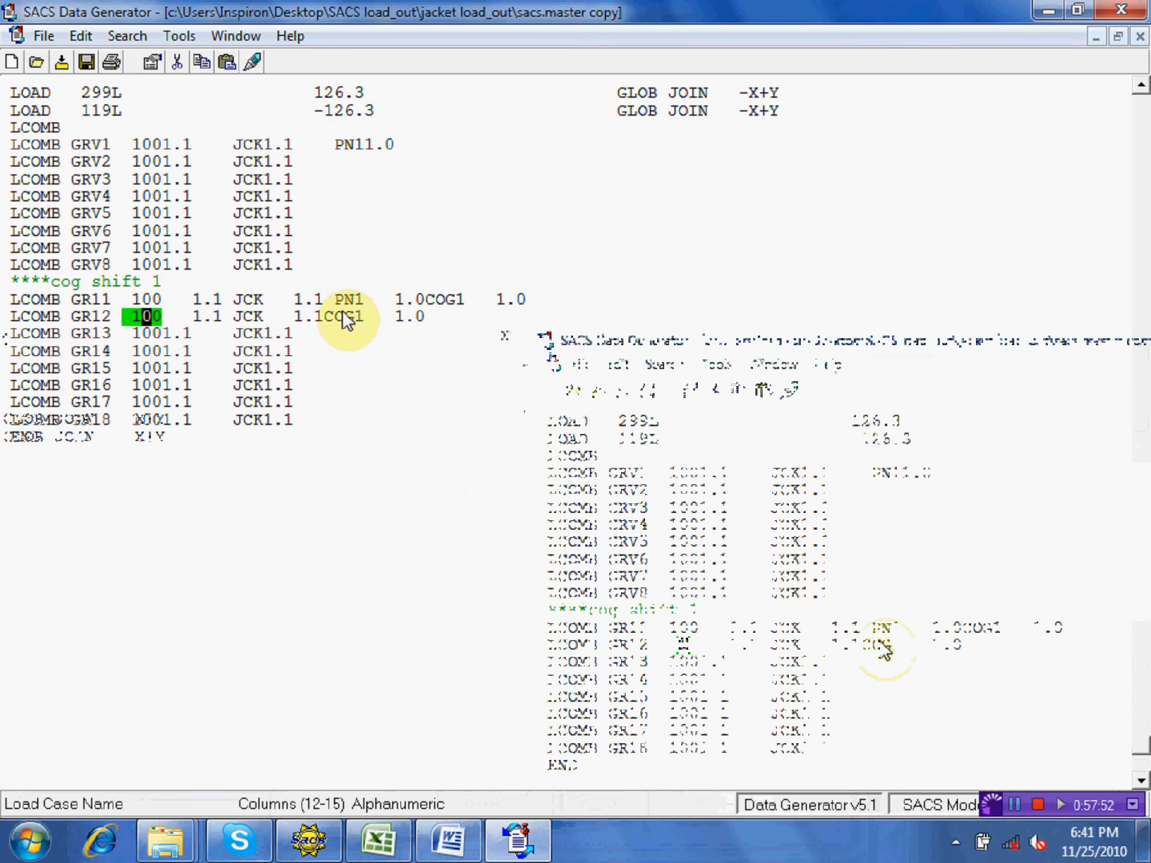
- Step through the input forms of combinations GR12 to GR18 to realign their lines, and save the file
double_click(102, 315)
left_click(500, 634)
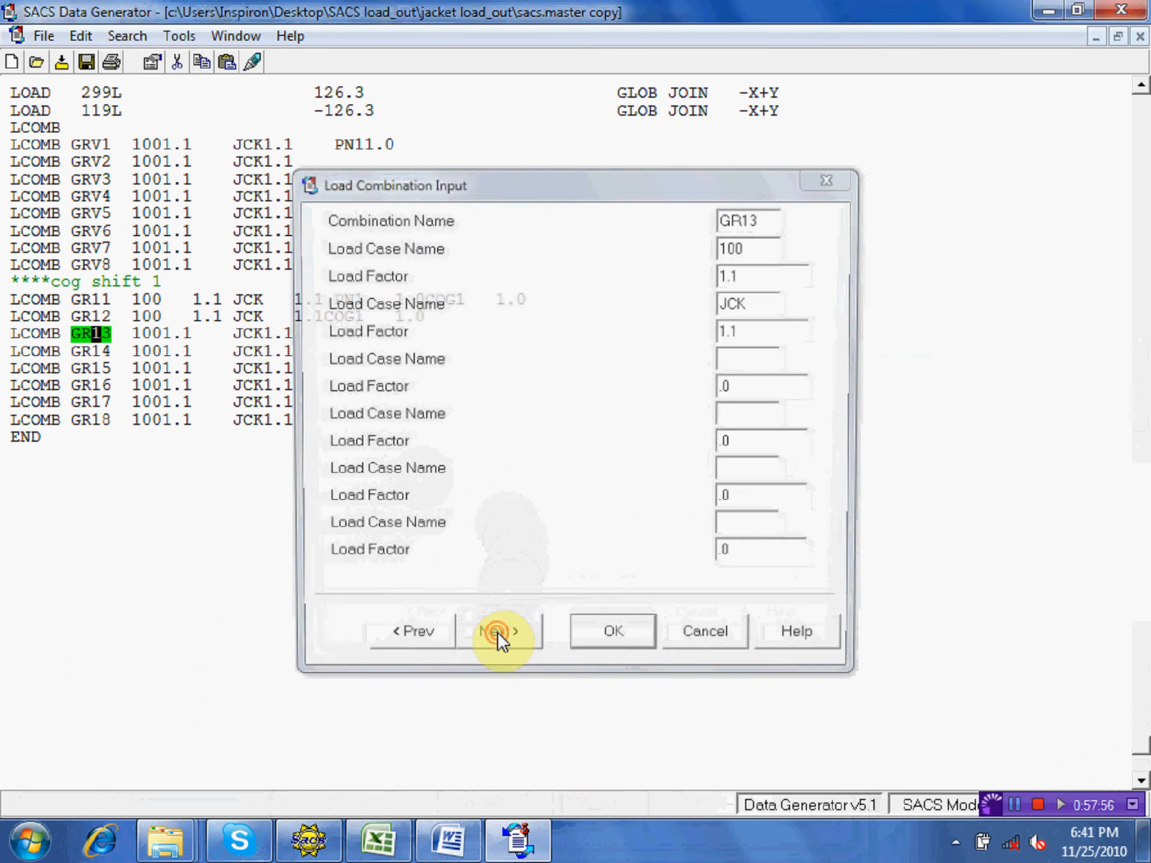
left_click(499, 633)
left_click(499, 632)
left_click(498, 632)
left_click(499, 632)
left_click(499, 633)
left_click(499, 632)
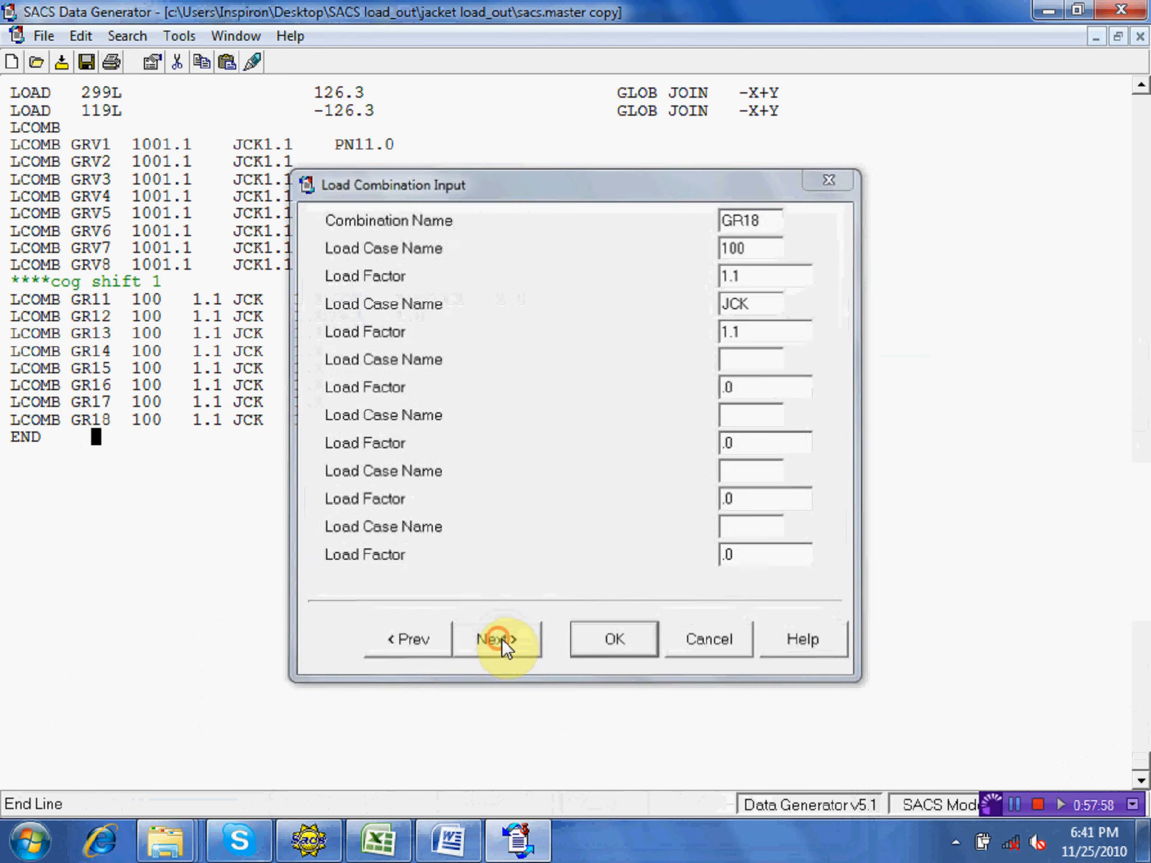
left_click(85, 63)
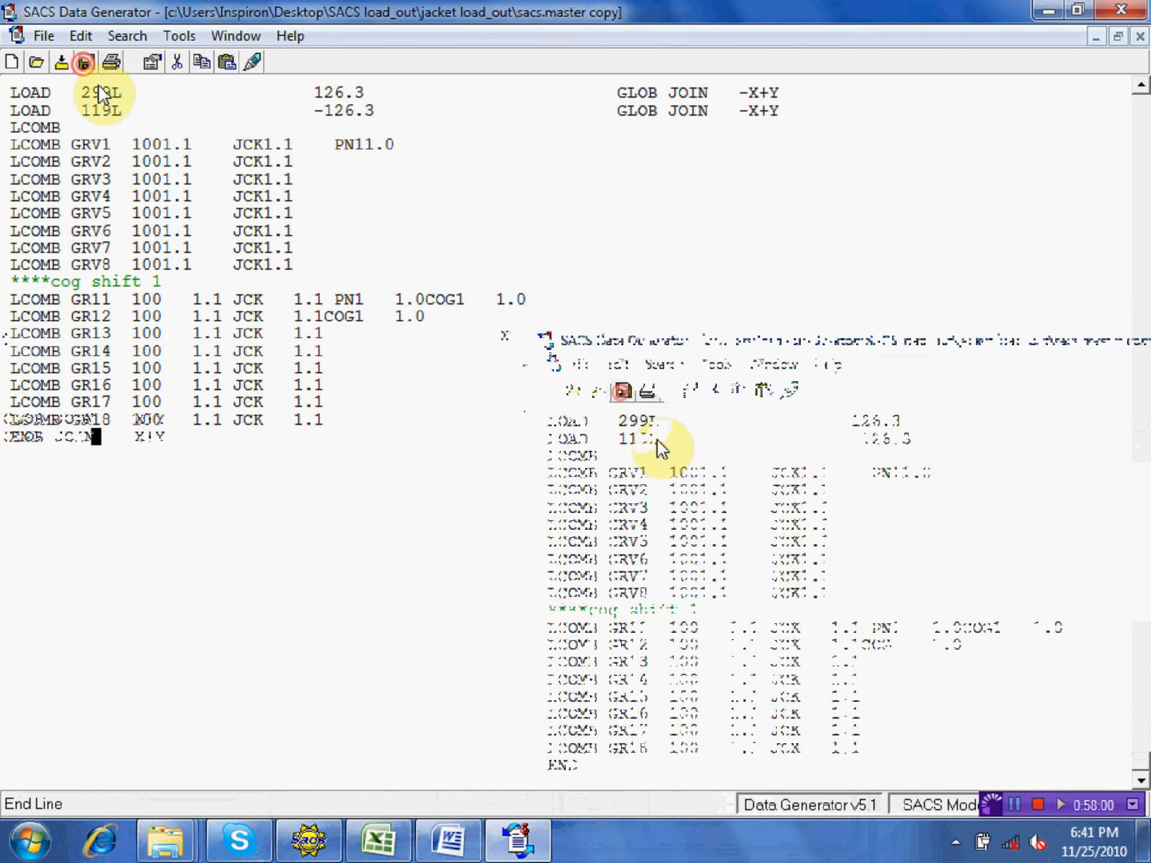
- Add load case cog1 with a load factor of 1.0 to combination GR13 through its input form
left_click(329, 333)
double_click(318, 333)
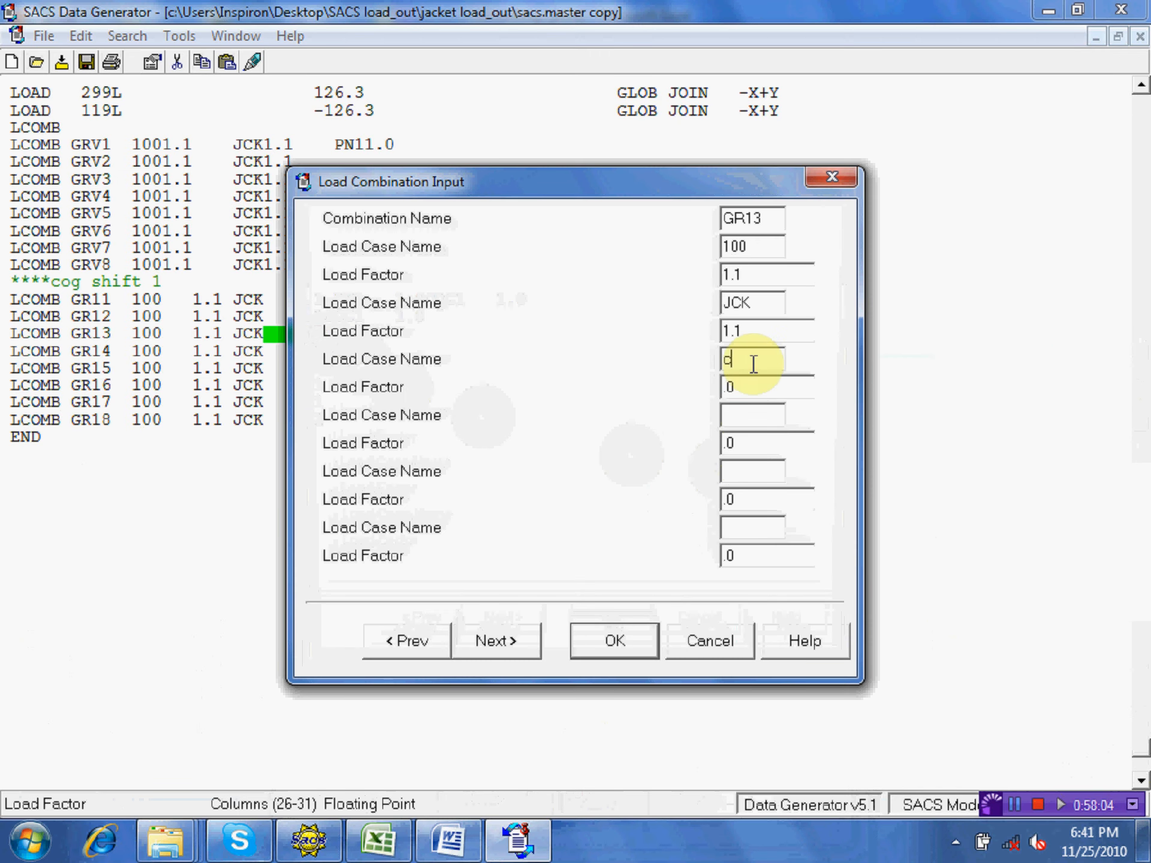
left_click(751, 364)
type("cog1")
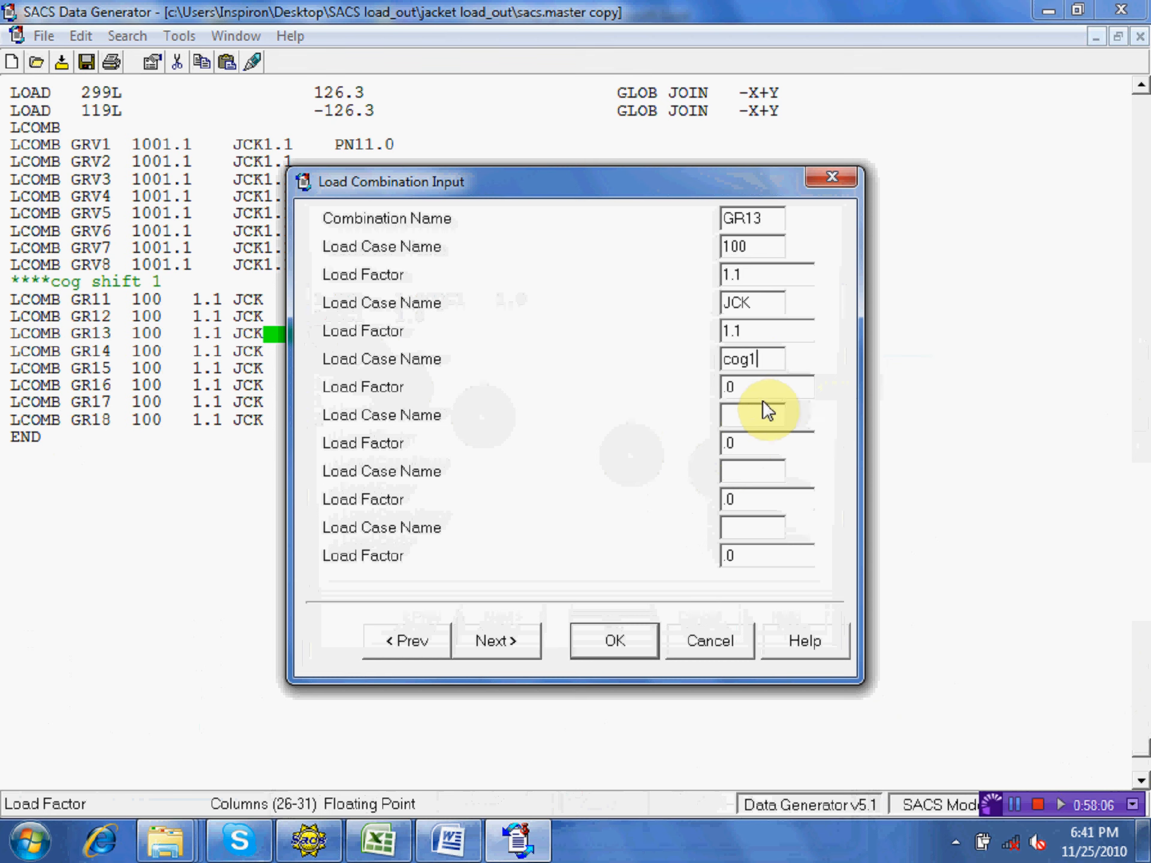
double_click(744, 389)
type("1.")
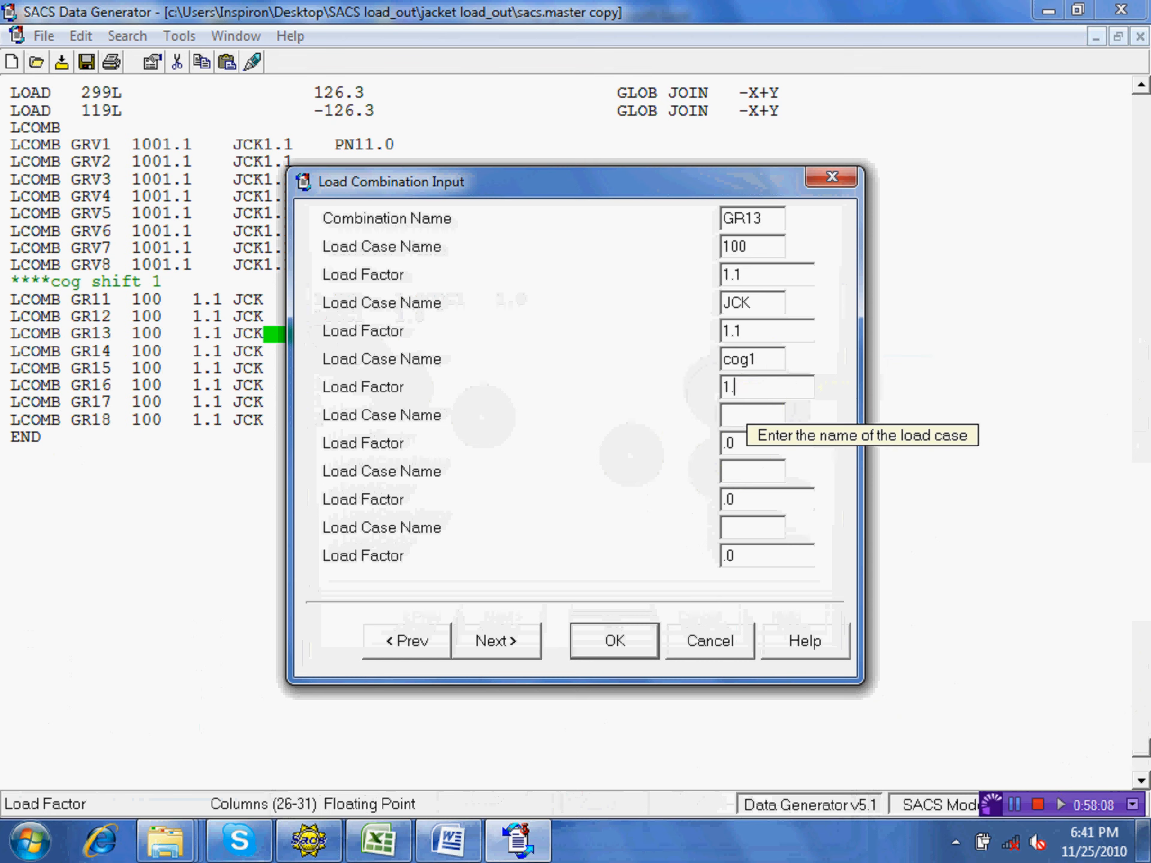
left_click(607, 641)
- Enter load case COG1 with a load factor of 1.0 directly on the GR14 line, aligned with the lines above
left_click(331, 351)
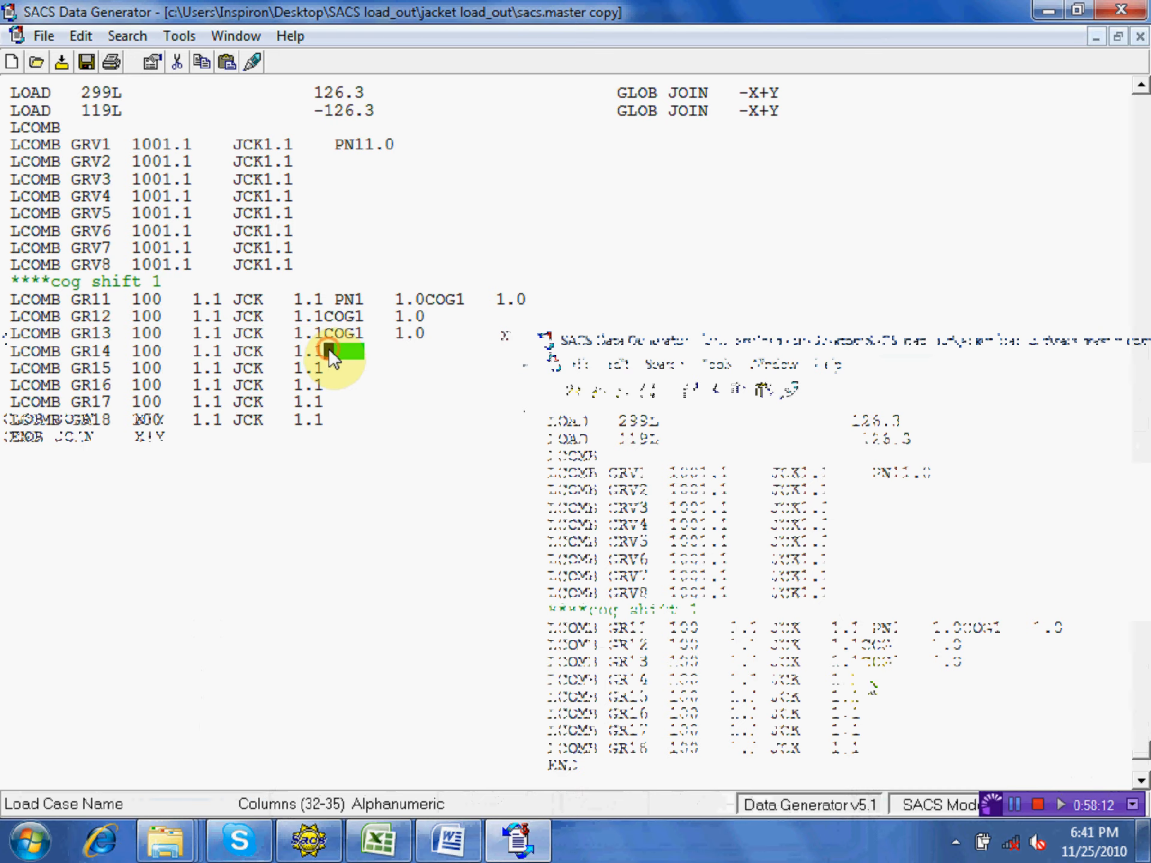
type("COG2   ")
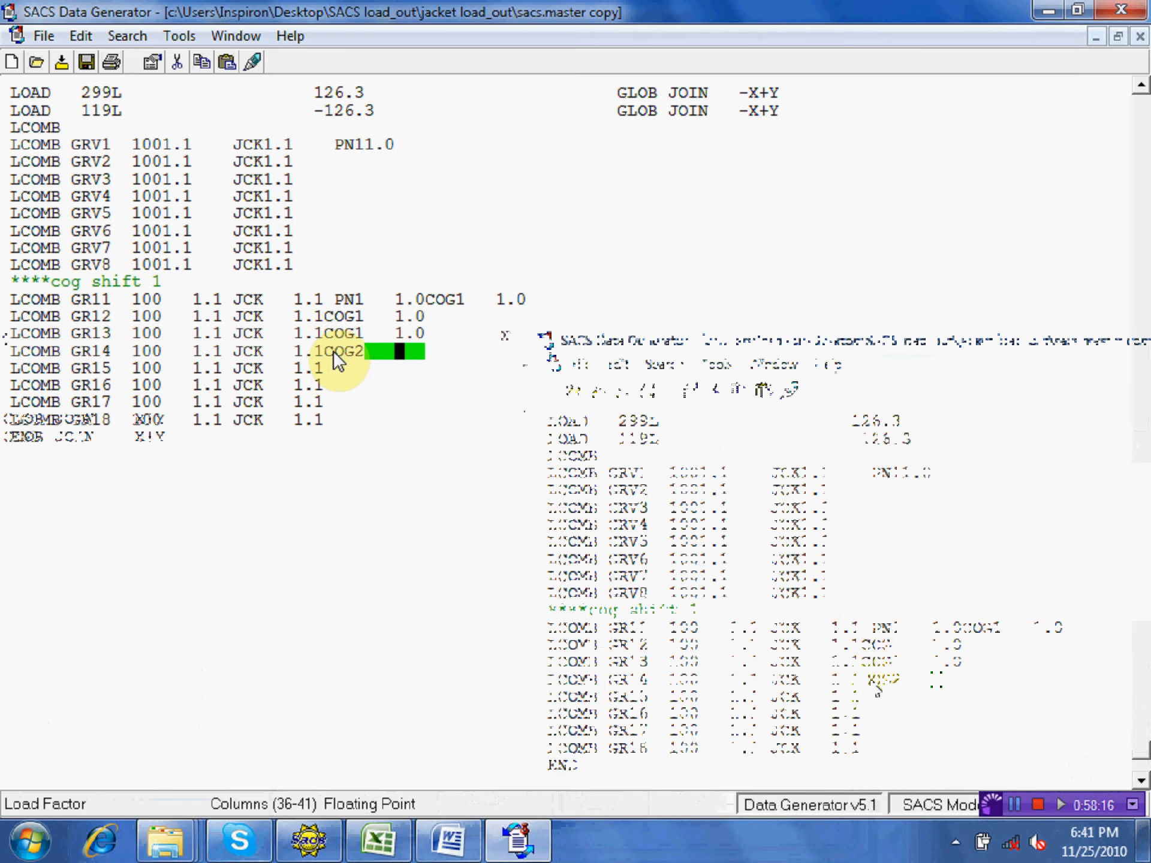
type("1.0")
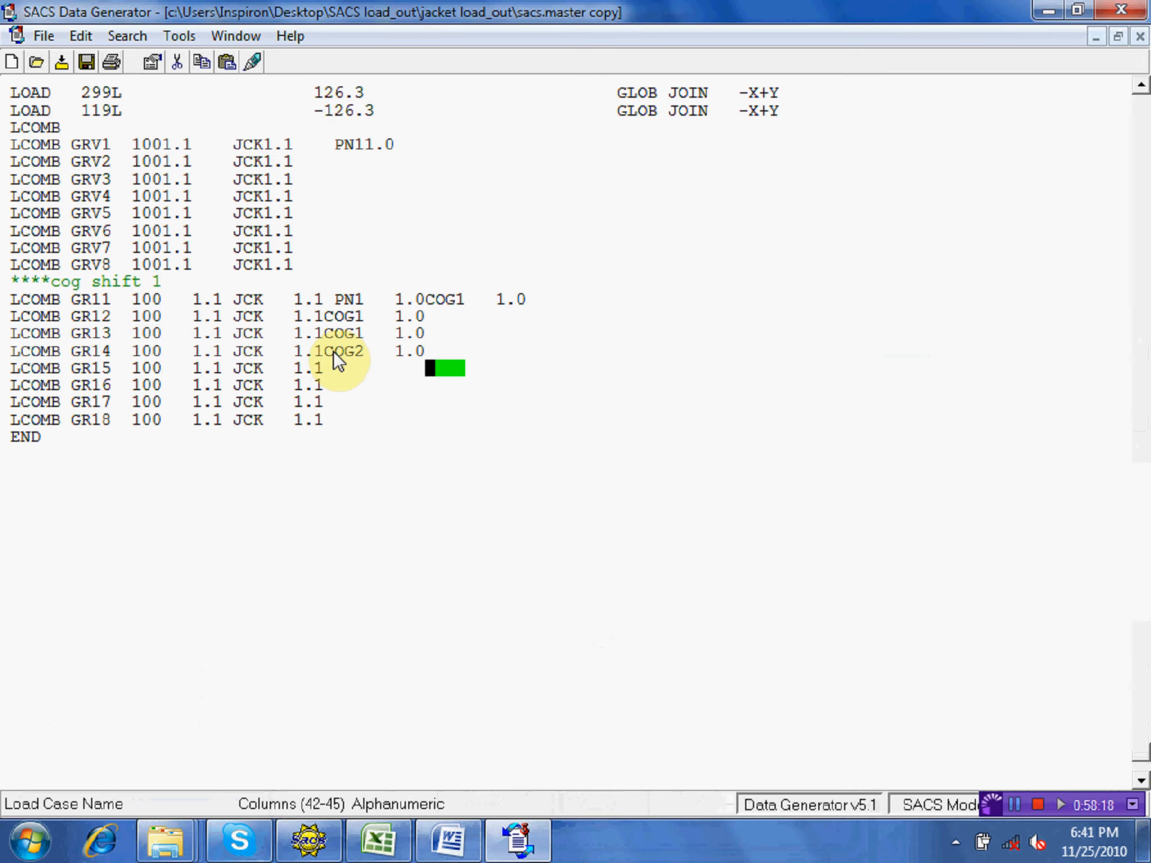
key("Down")
key("Left")
key("Left")
key("Left")
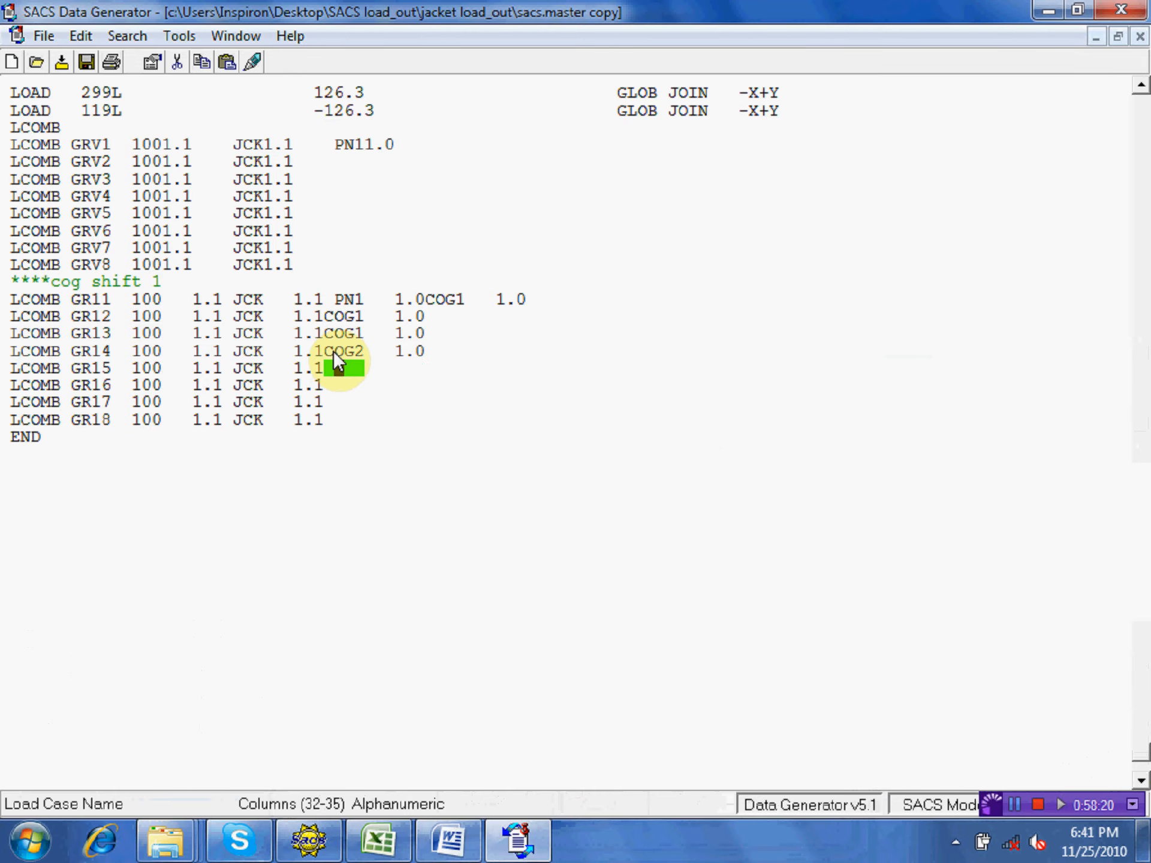
key("Up")
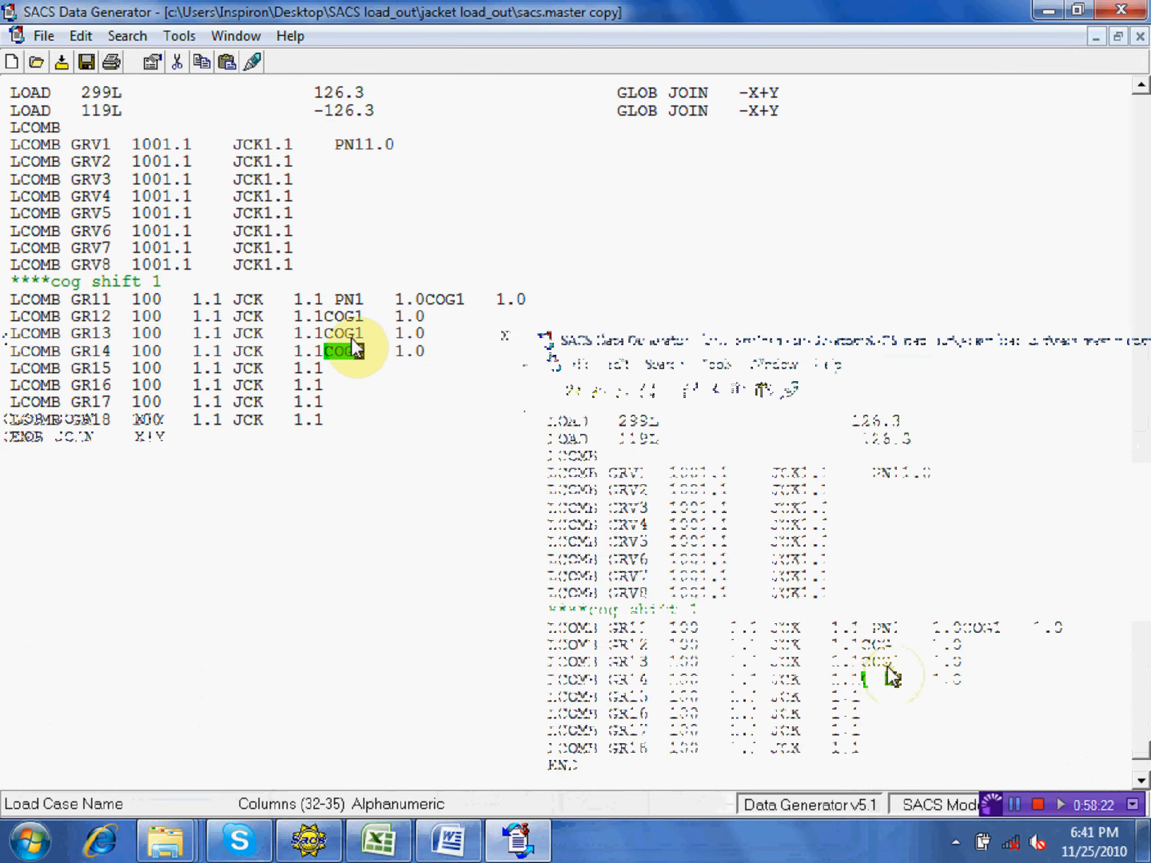
key("Right")
- Enter load case COG1 with a load factor of 1.0 on the GR15 line
left_click(330, 366)
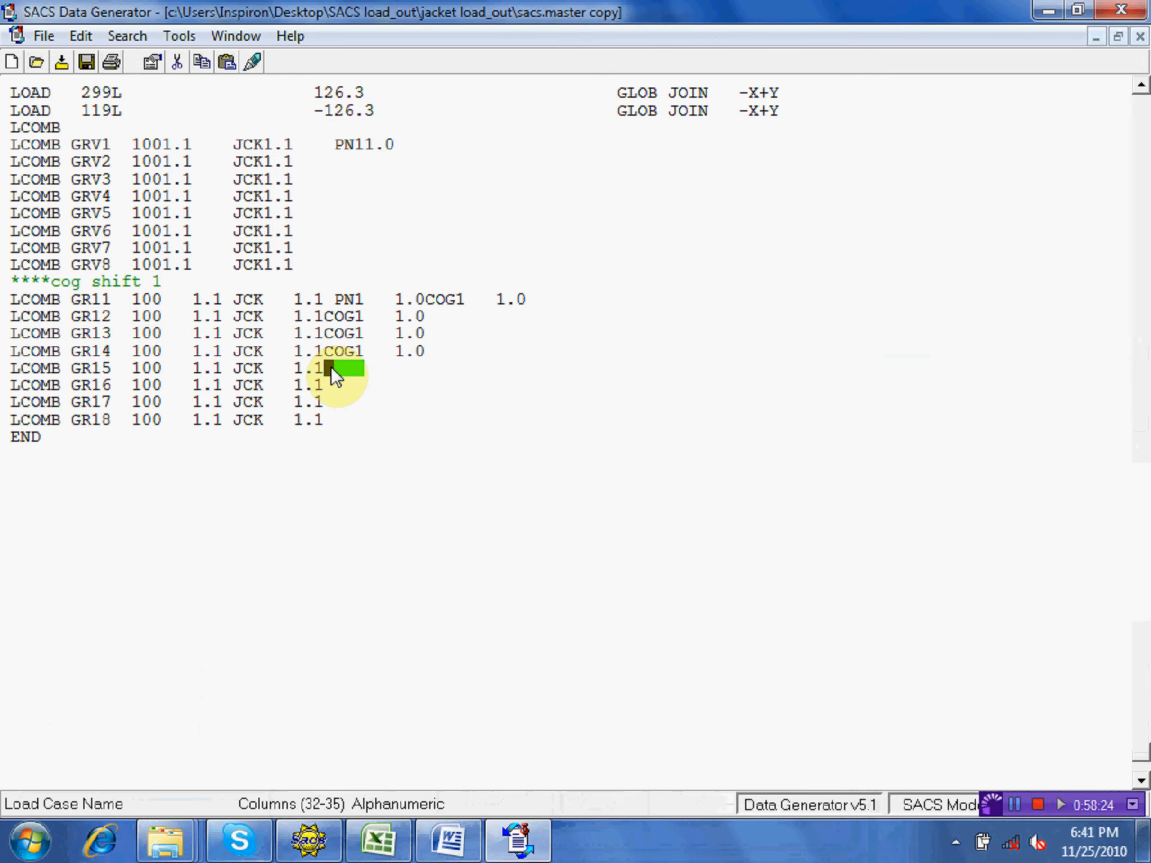
type("COG1")
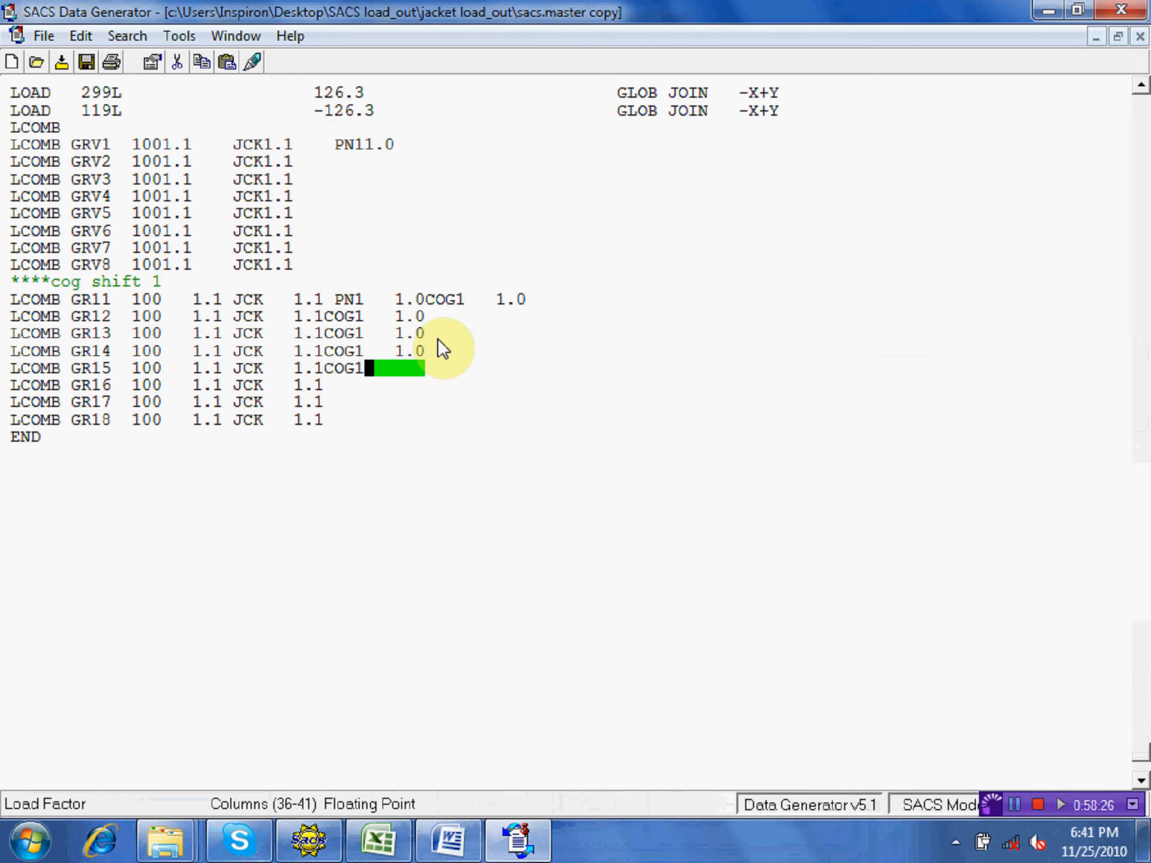
left_click(400, 365)
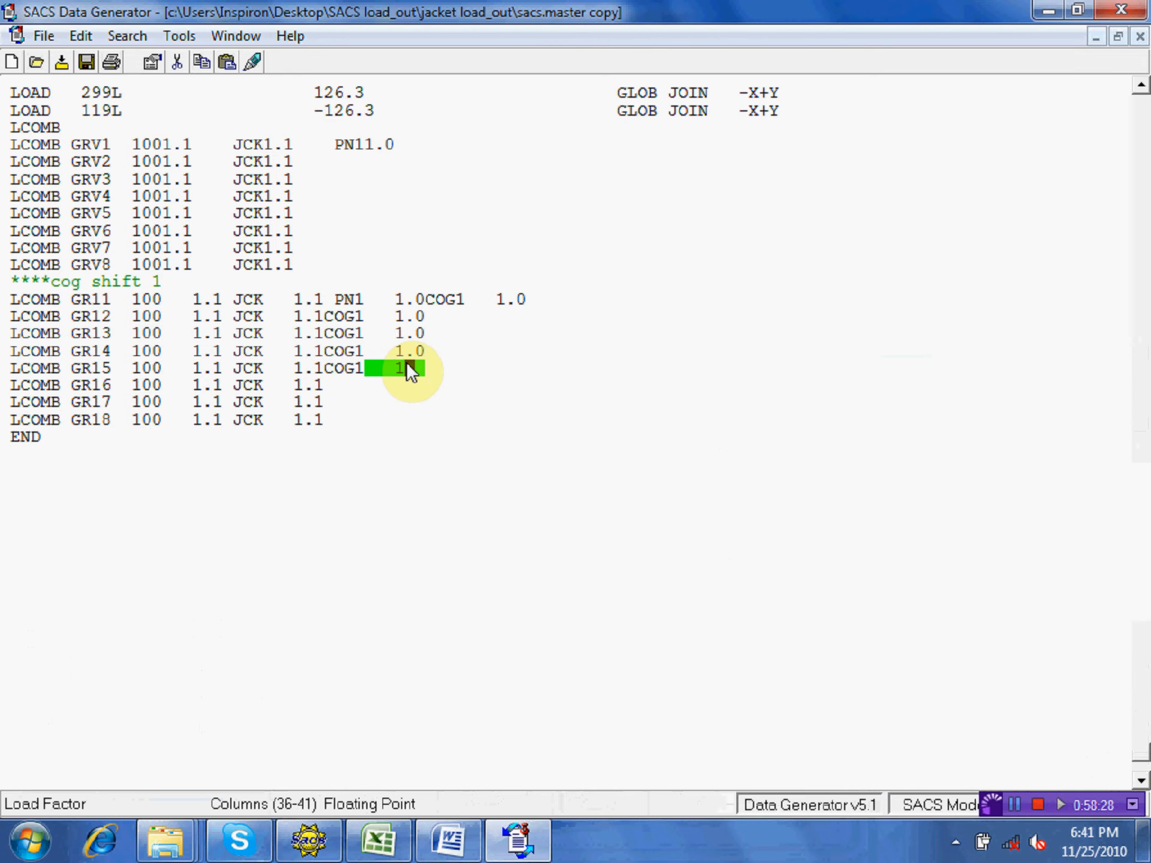
type("1.0")
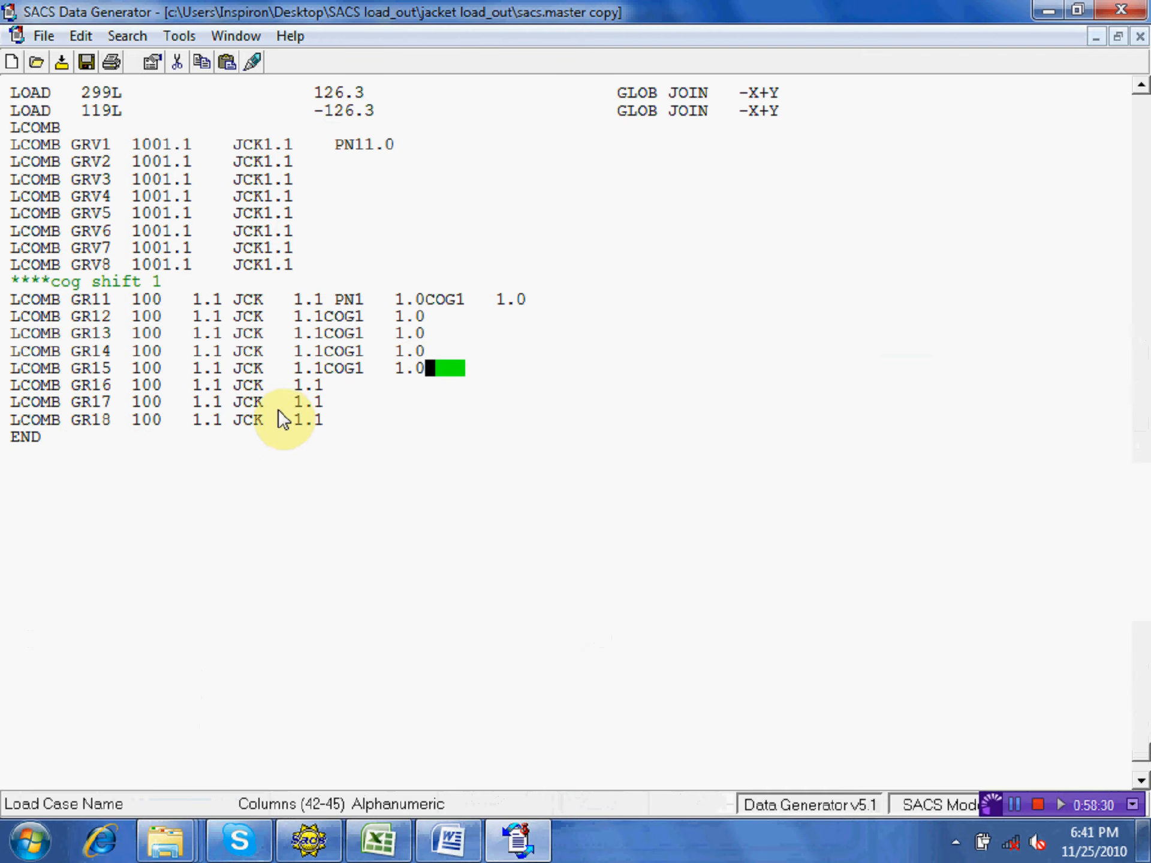
- Enter load case COG1 with a load factor of 1.0 on the GR16 and GR17 lines
left_click(330, 386)
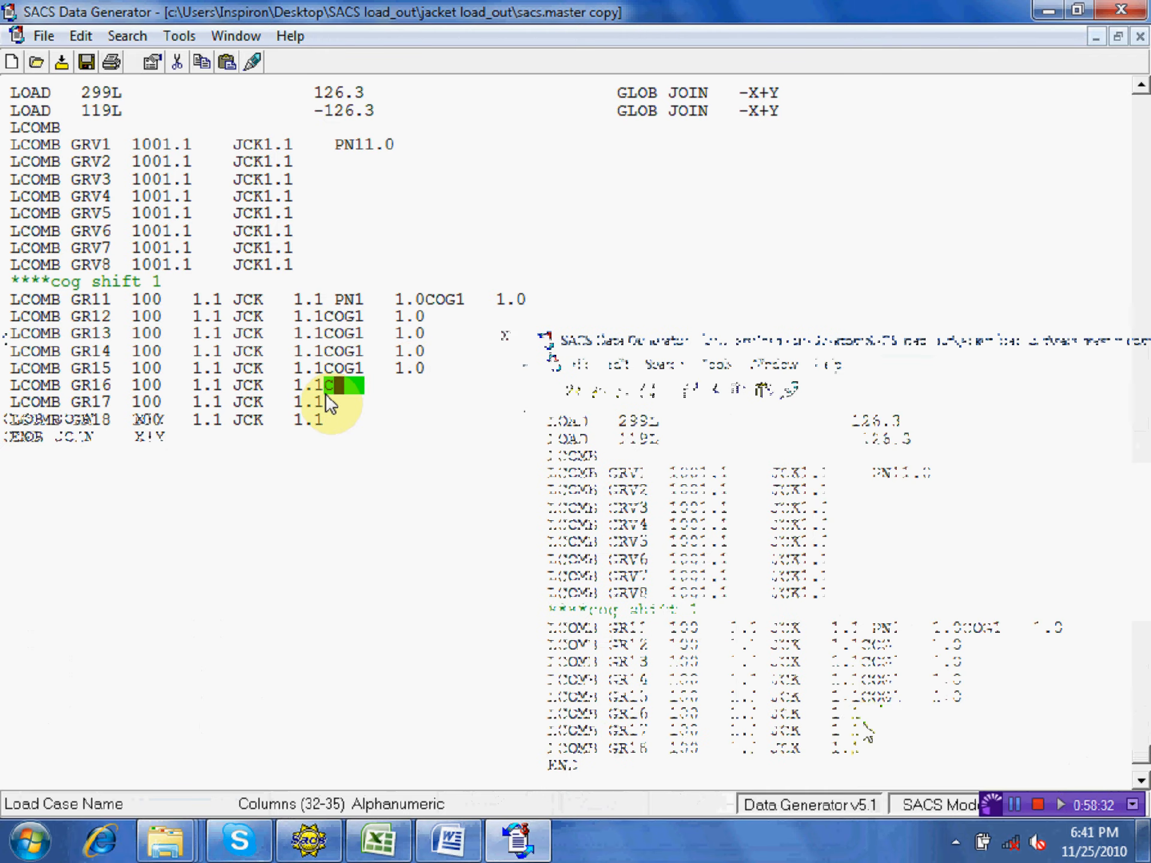
type("COG1   ")
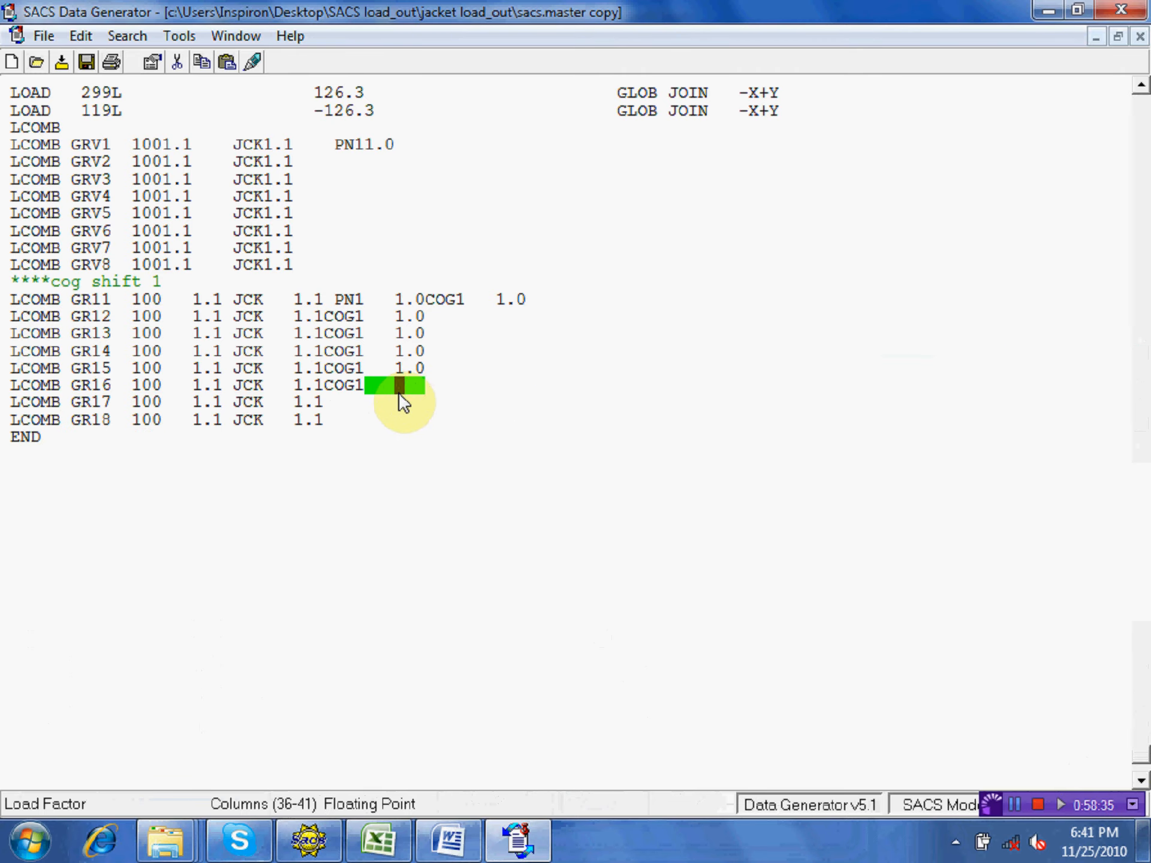
type("1.0")
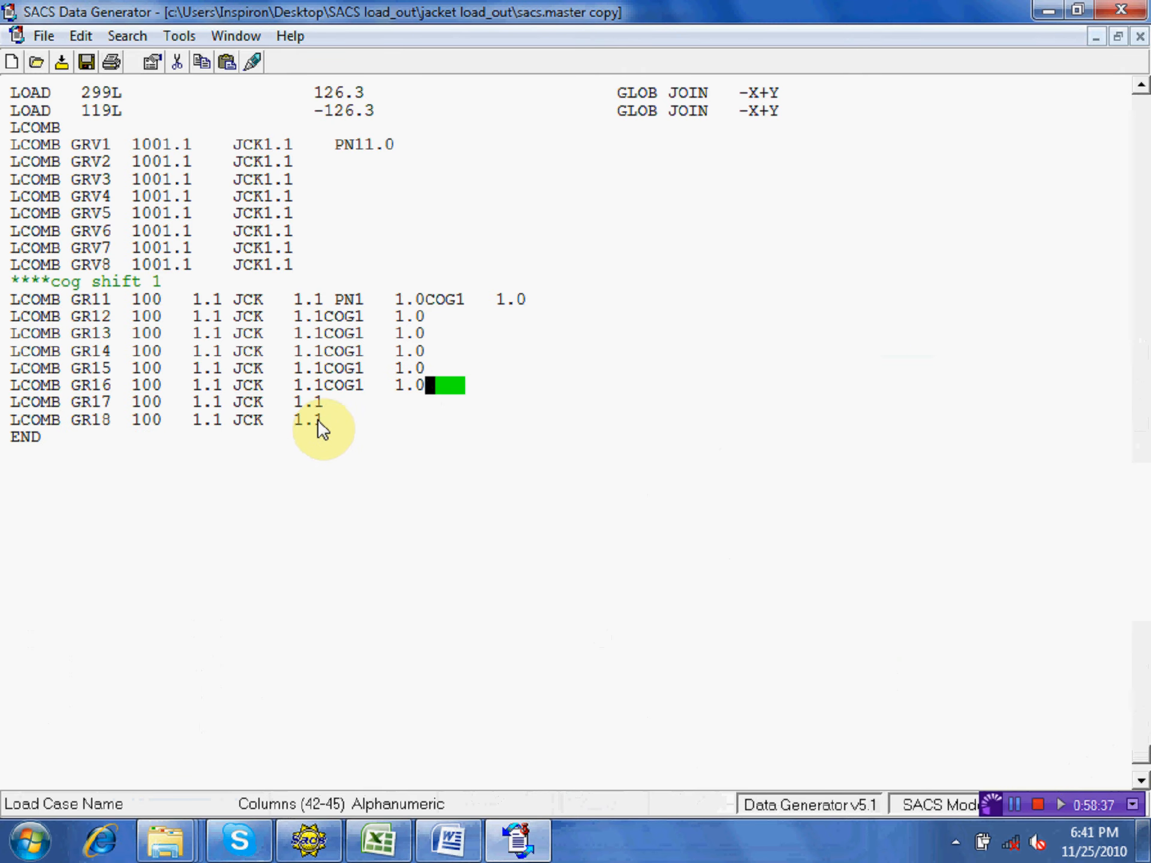
left_click(330, 401)
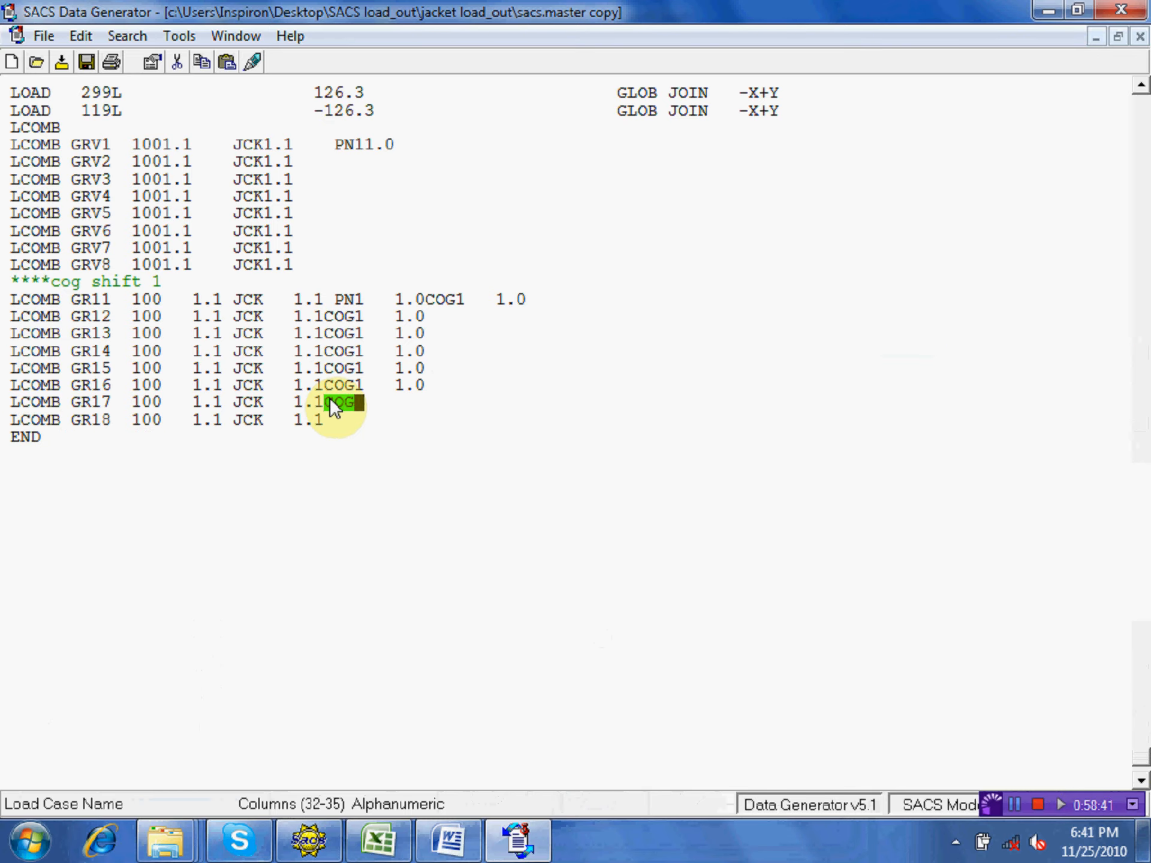
type("COG1    ")
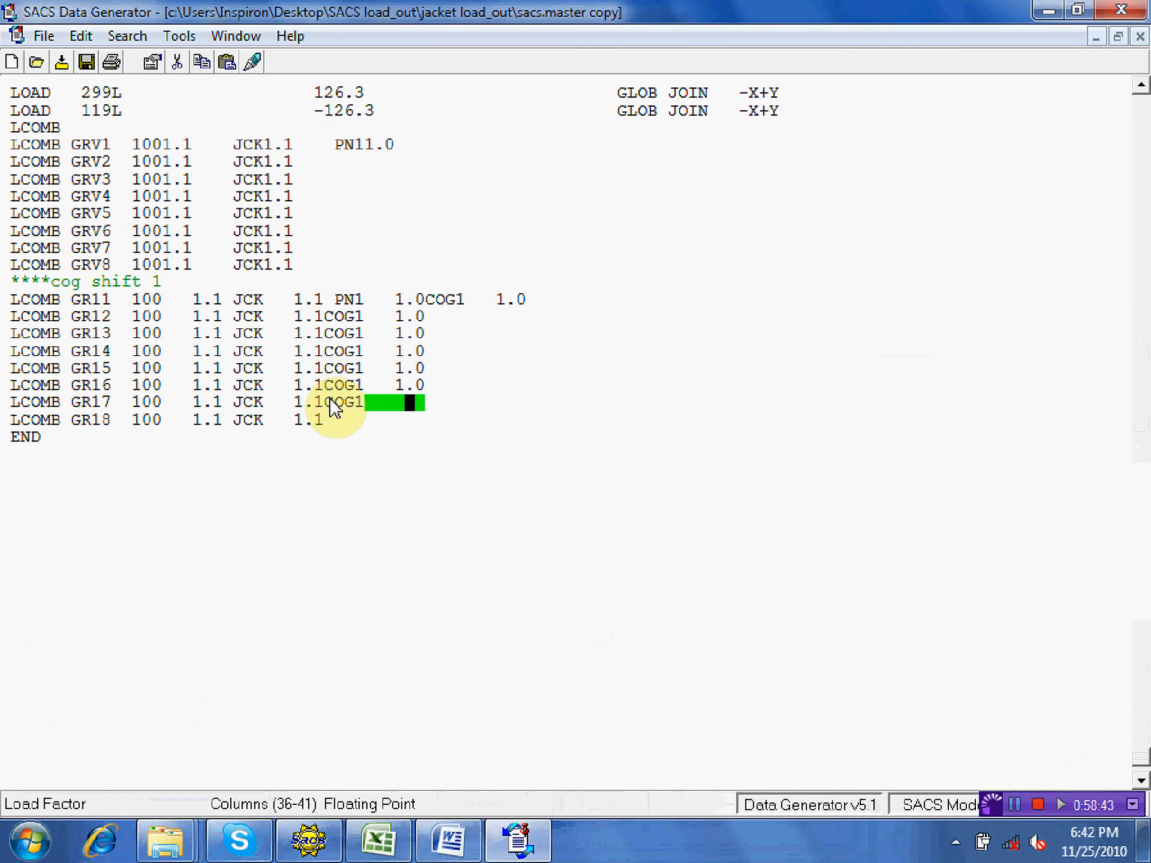
type("1.0")
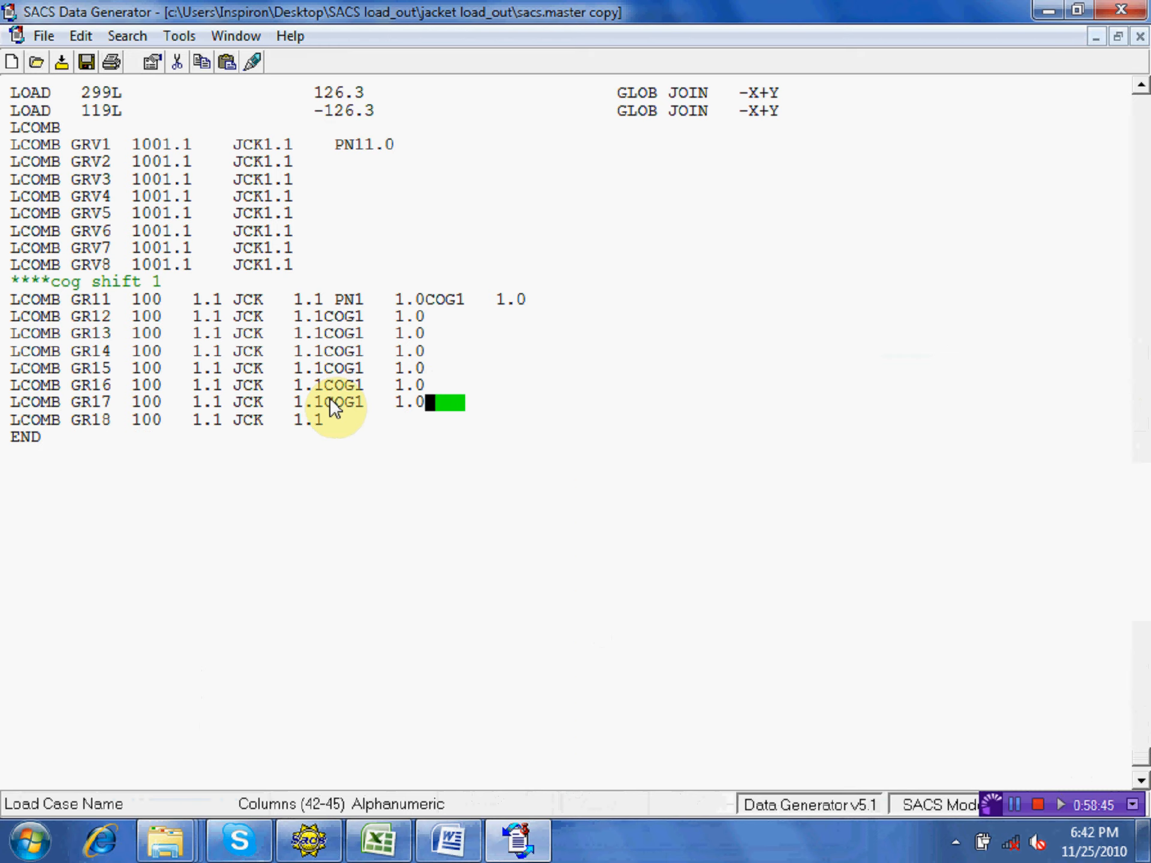
- Enter load case COG1 with a load factor of 1.0 on the GR18 line and save the file
left_click(330, 423)
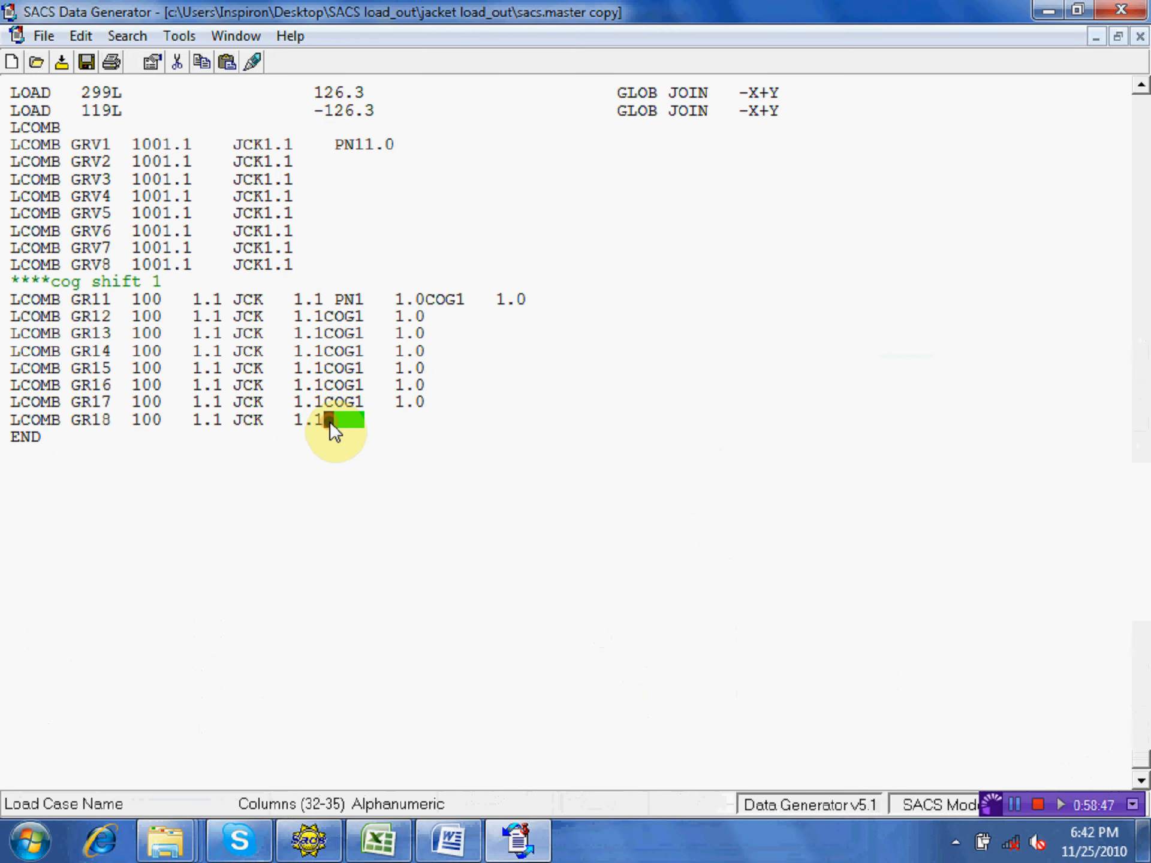
type("COG1   ")
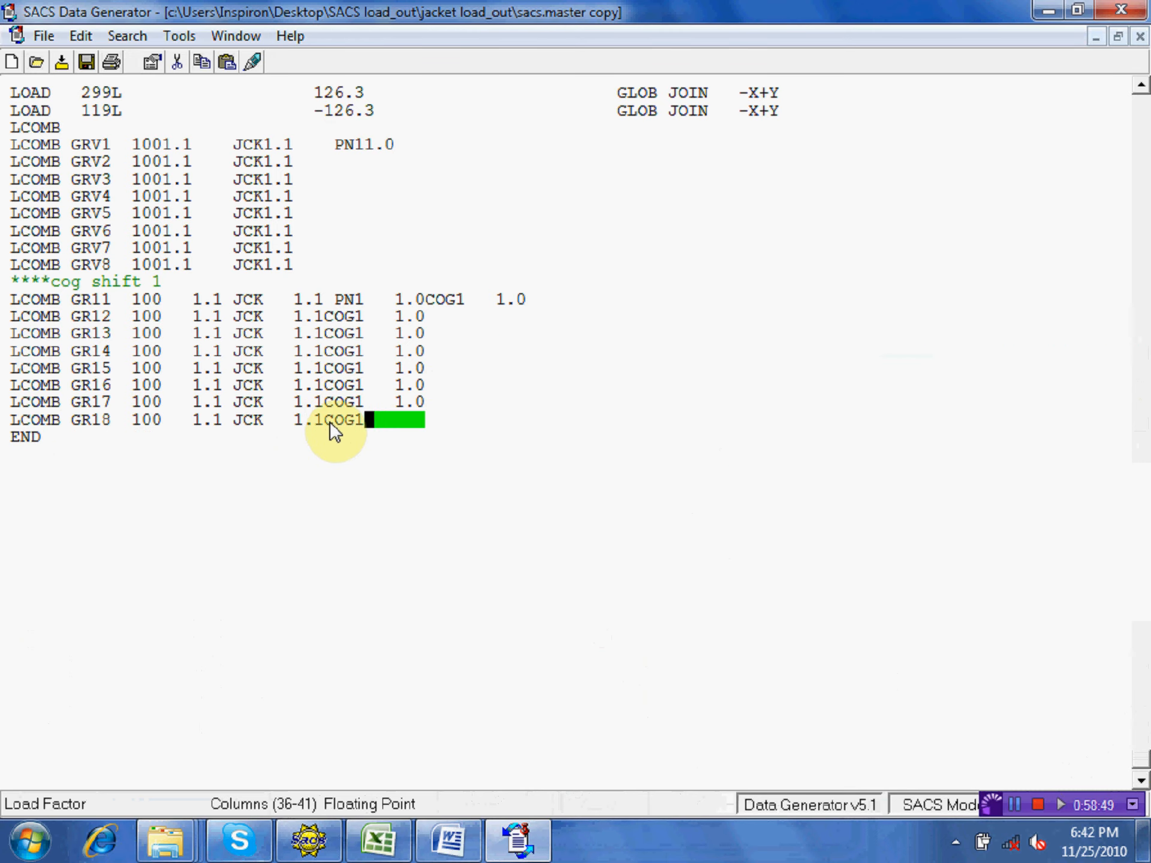
type("1.0")
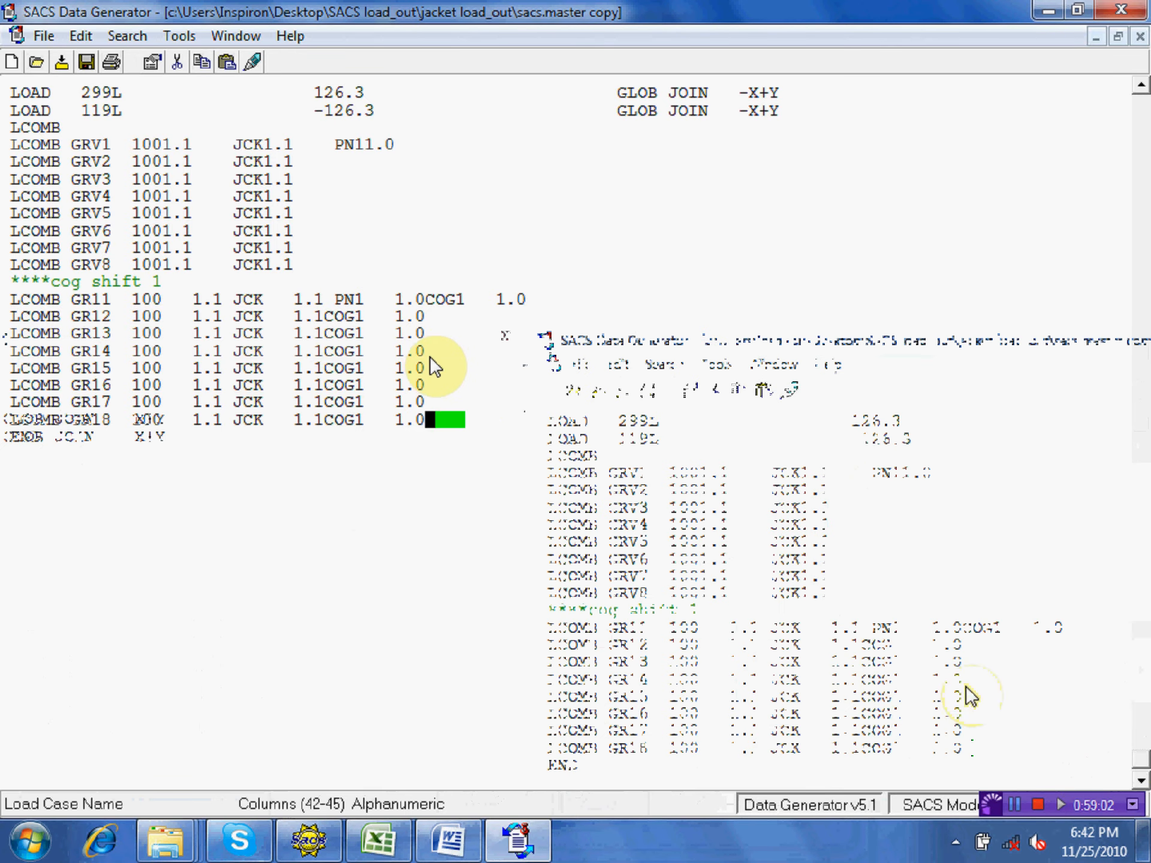
left_click(90, 66)
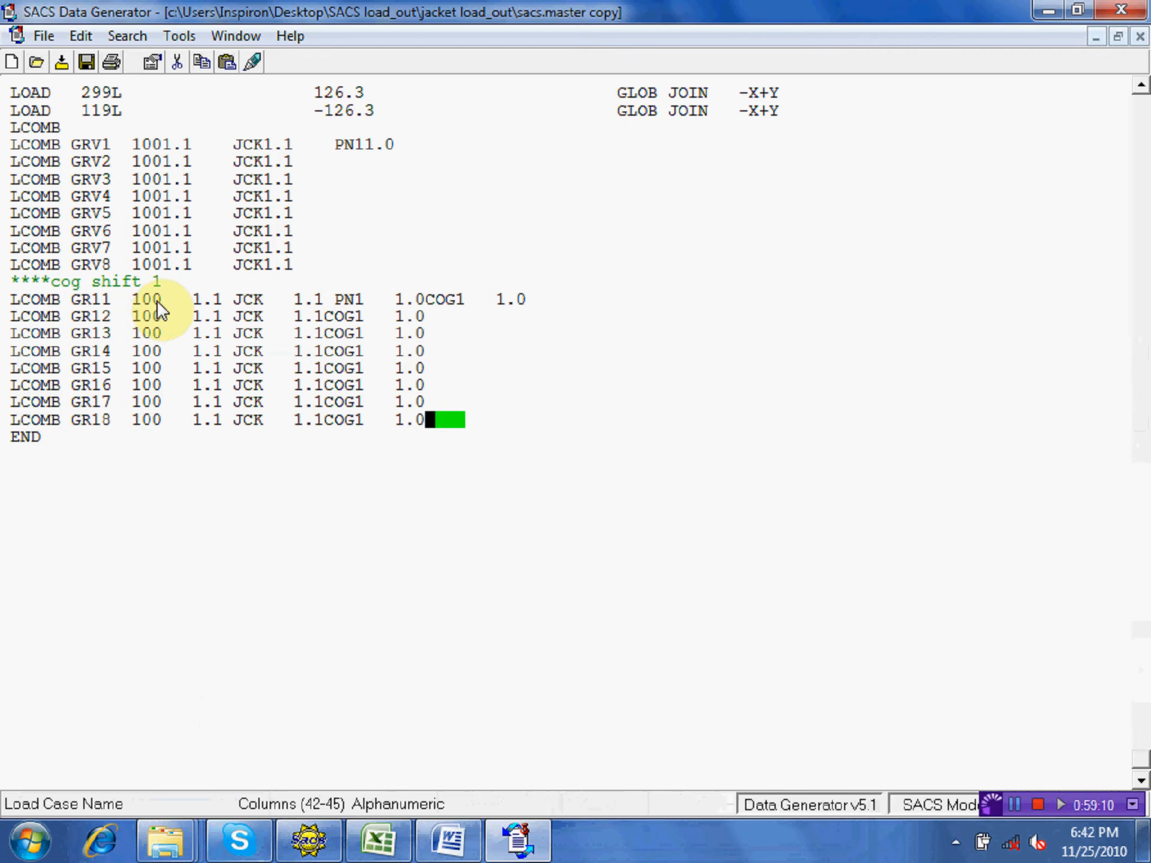
left_click(166, 282)
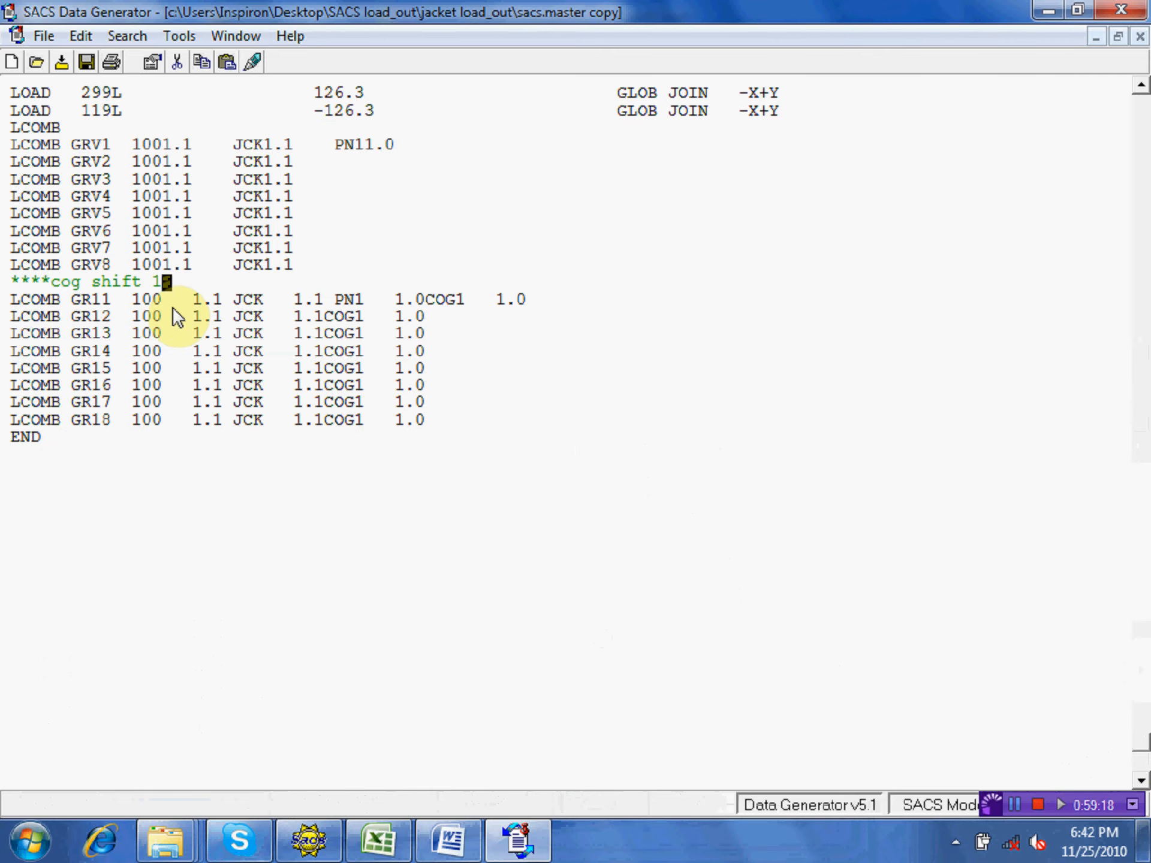
- Extend the "cog shift 1" comment line above the GR11 combination with a row of trailing asterisks
type("**************************************")
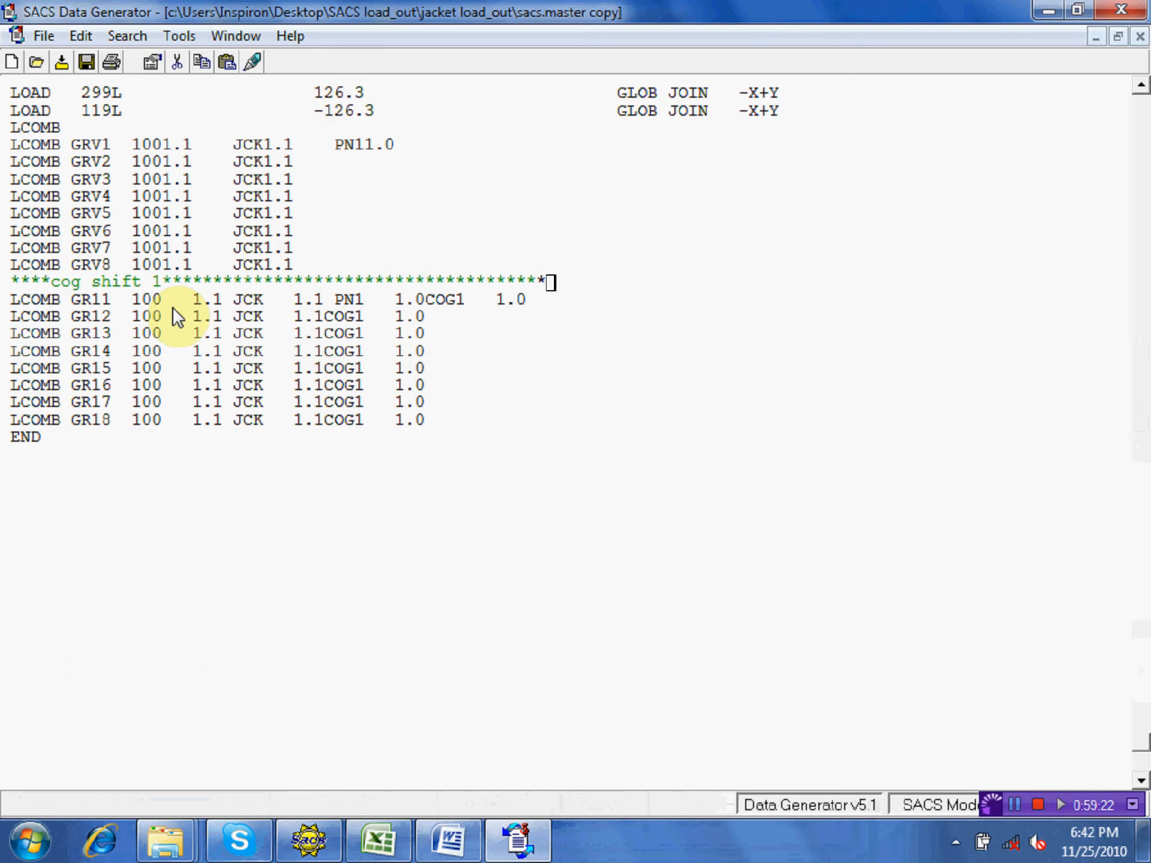
type("*")
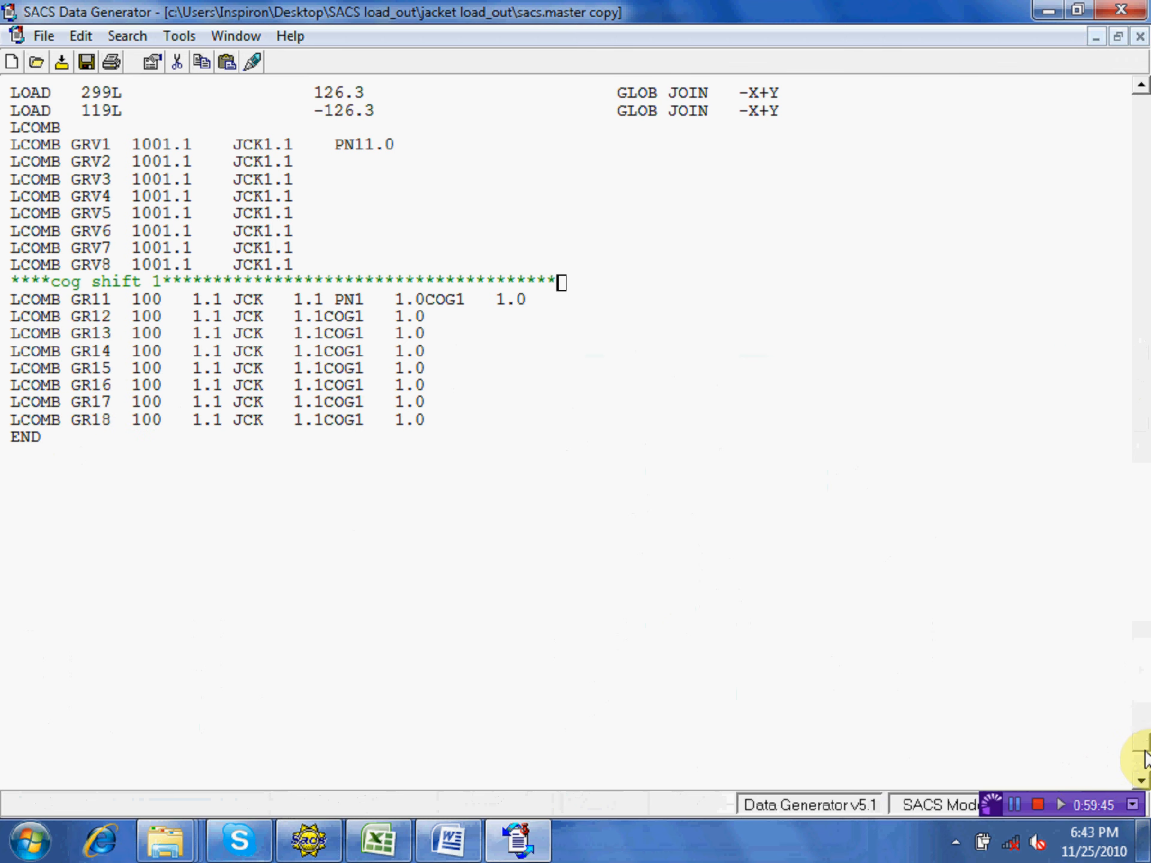
- Duplicate the LCSEL GP line listing GRV1 to GRV8 directly above the UCPART line
left_click_drag(1145, 745, 1098, 84)
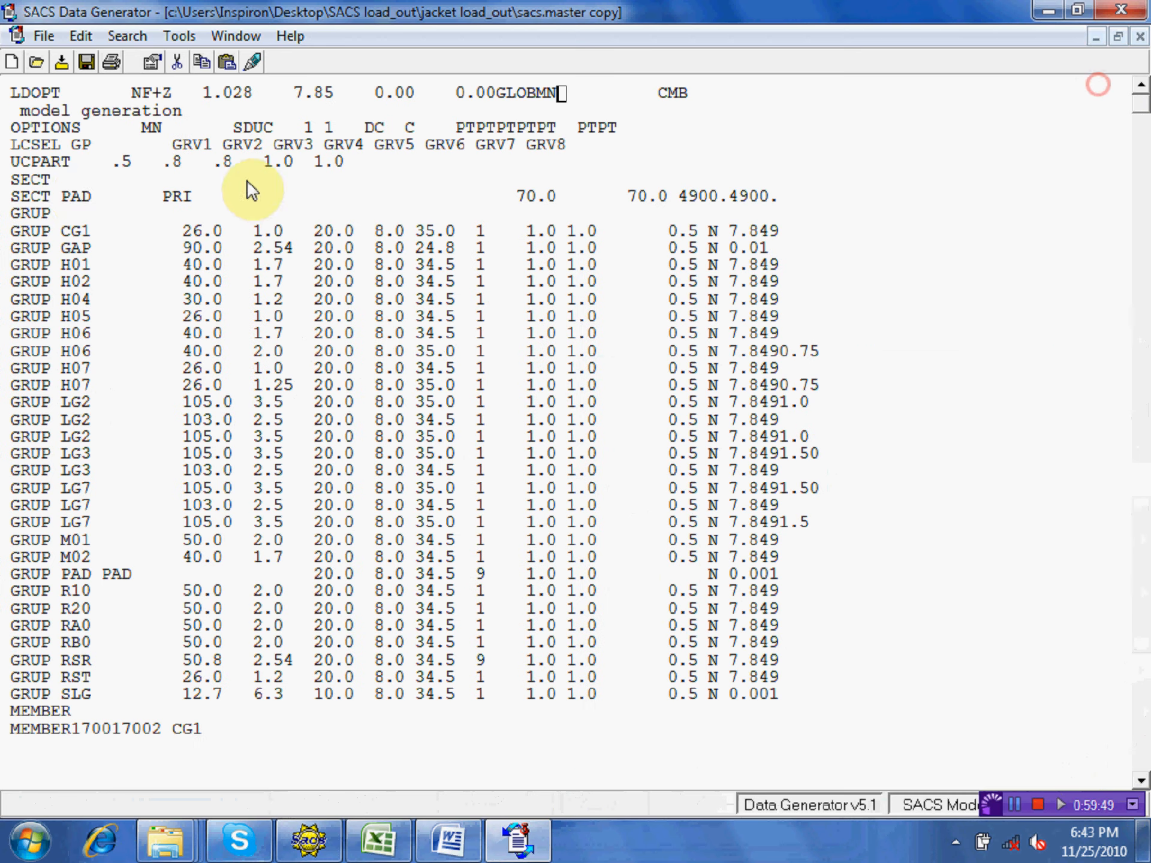
right_click(13, 144)
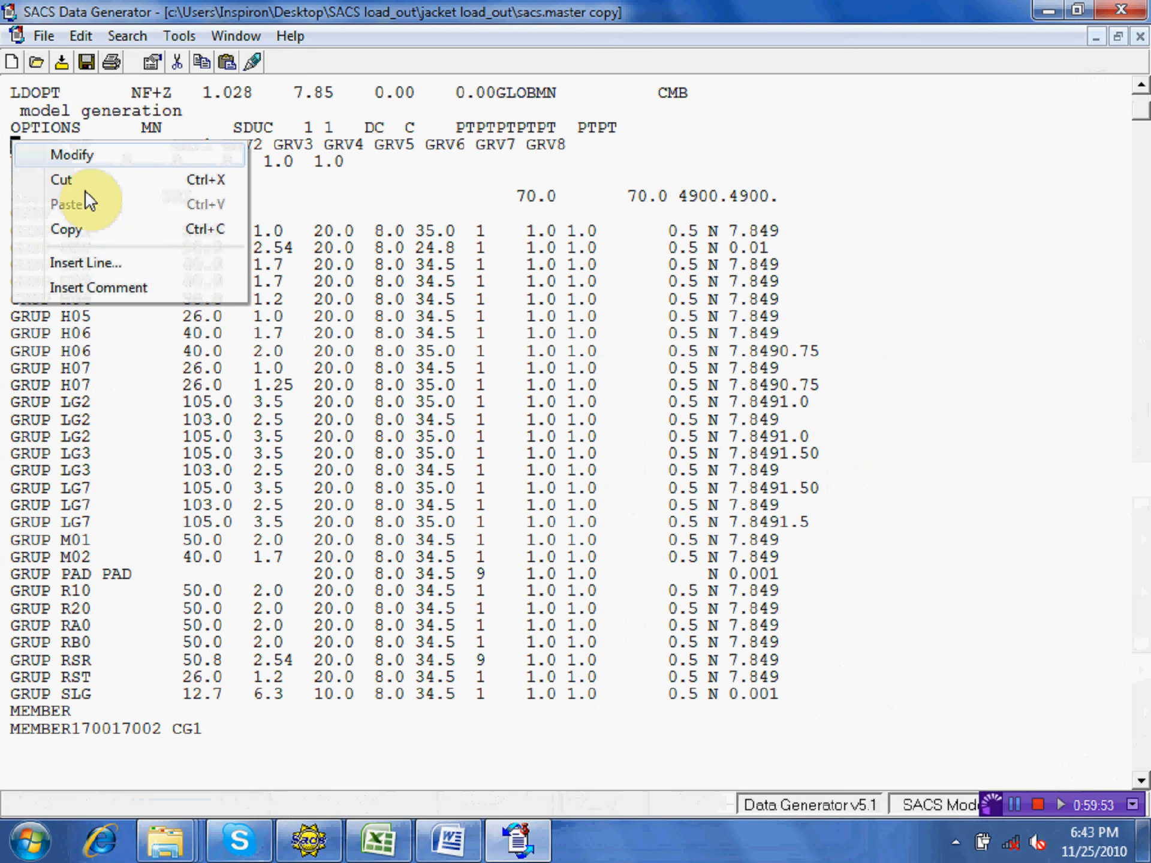
left_click(109, 232)
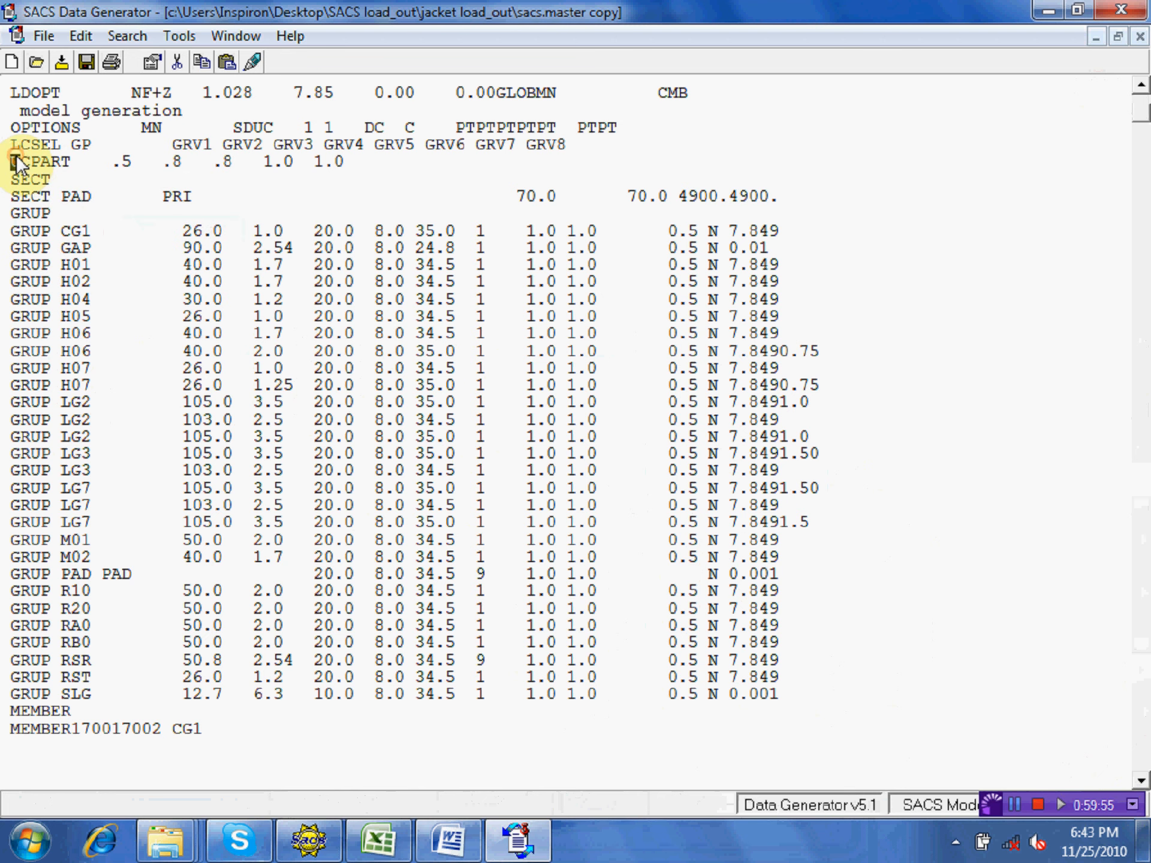
right_click(15, 155)
left_click(82, 221)
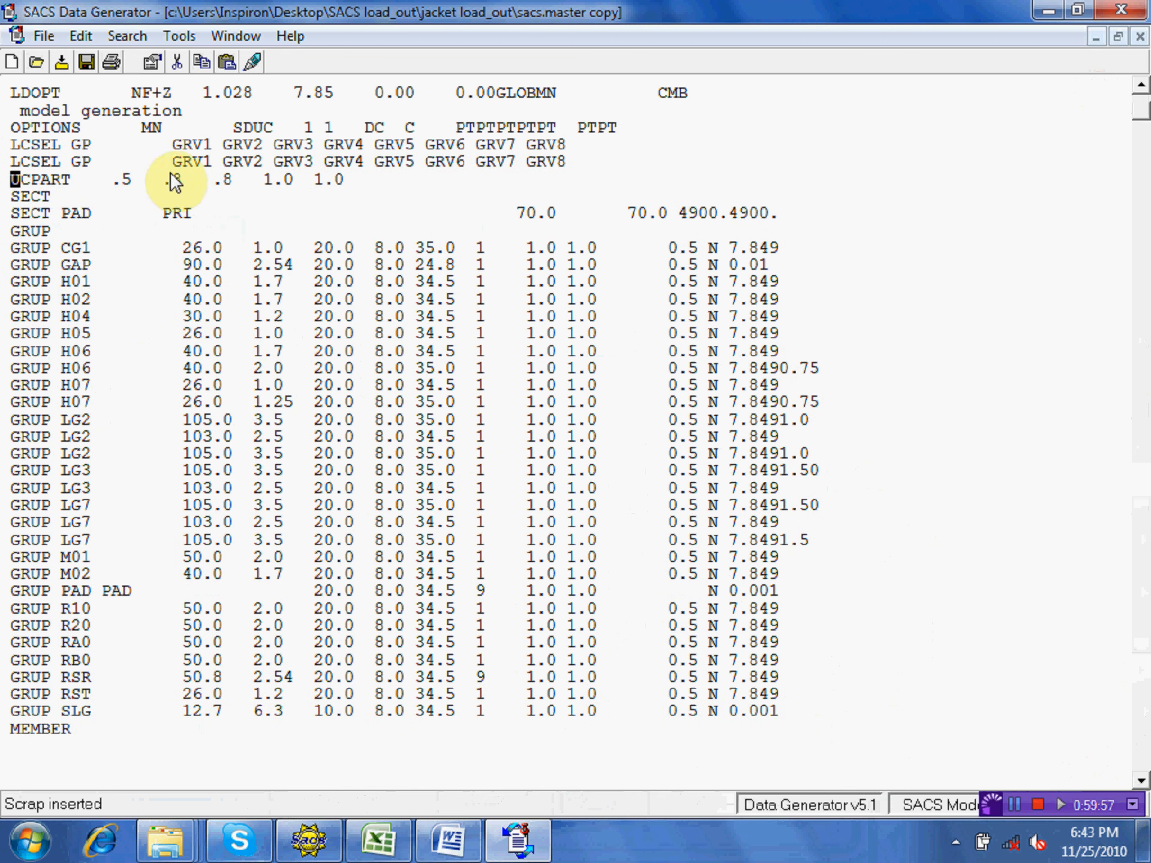
- Change the first four load case IDs on the second LCSEL line to GR11, GR12, GR13 and GR14
left_click(200, 164)
type("1")
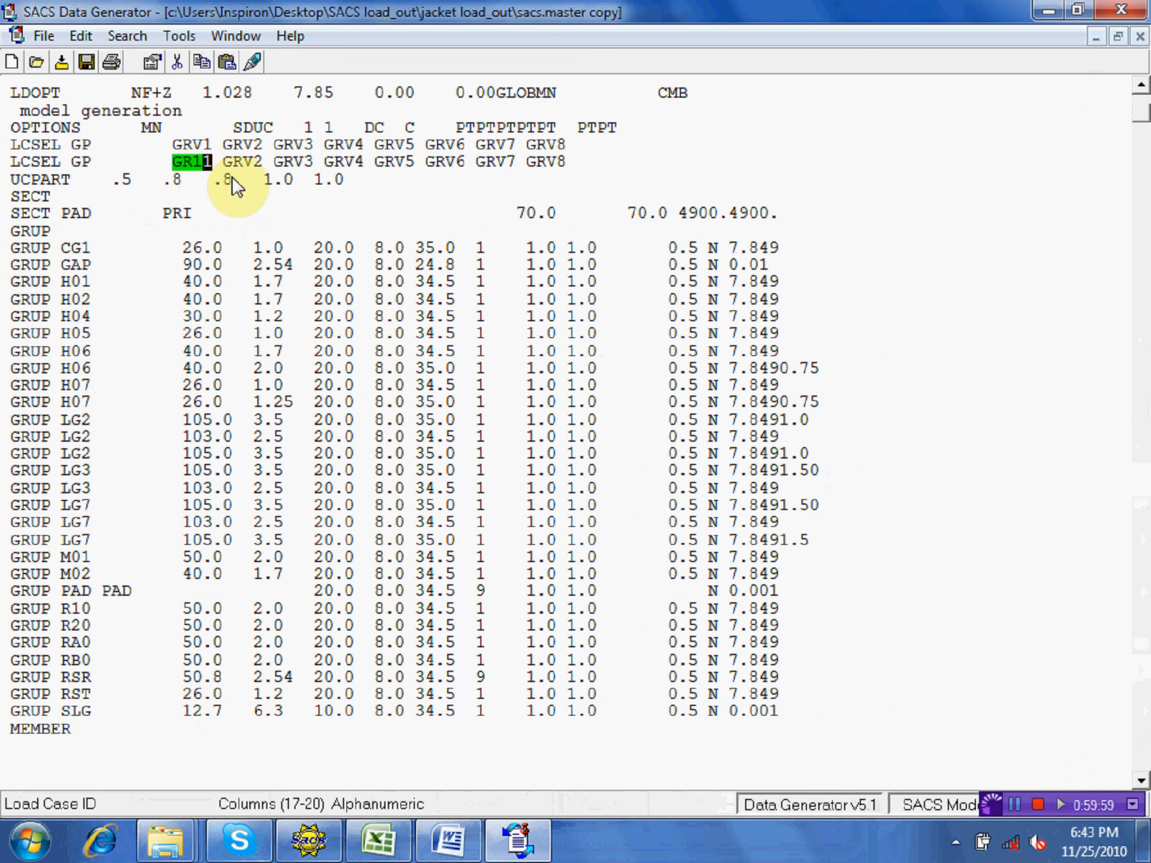
left_click(249, 157)
type("1")
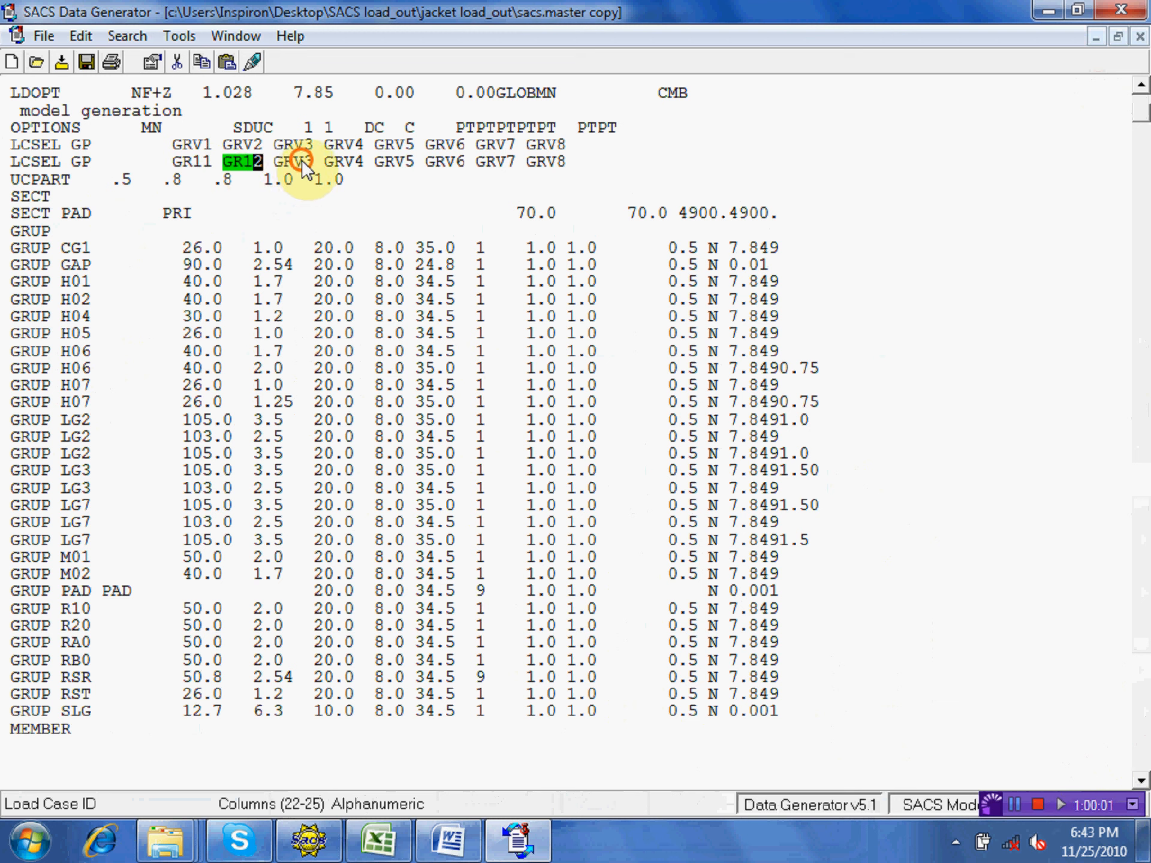
left_click(301, 162)
type("1")
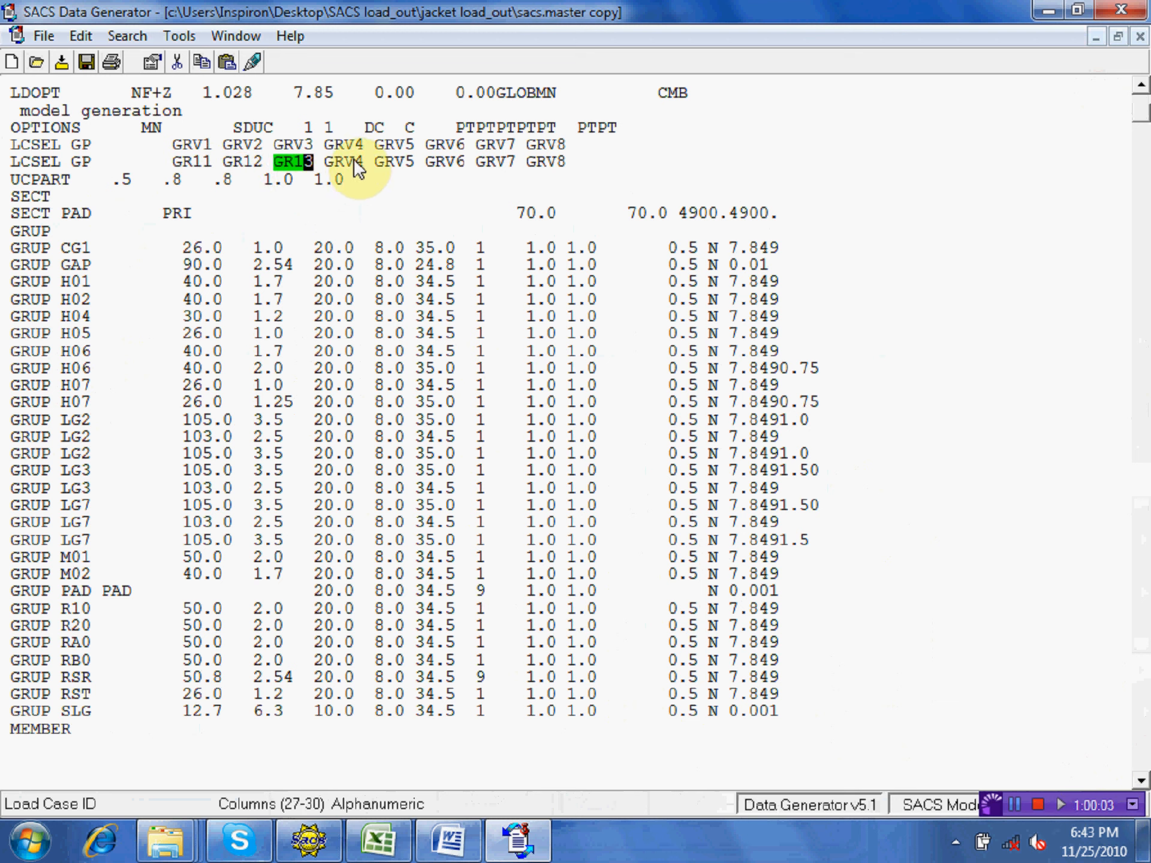
left_click(351, 157)
type("1")
- Change the last four load case IDs on the second LCSEL line to GR15 through GR18 and save the file
left_click(401, 157)
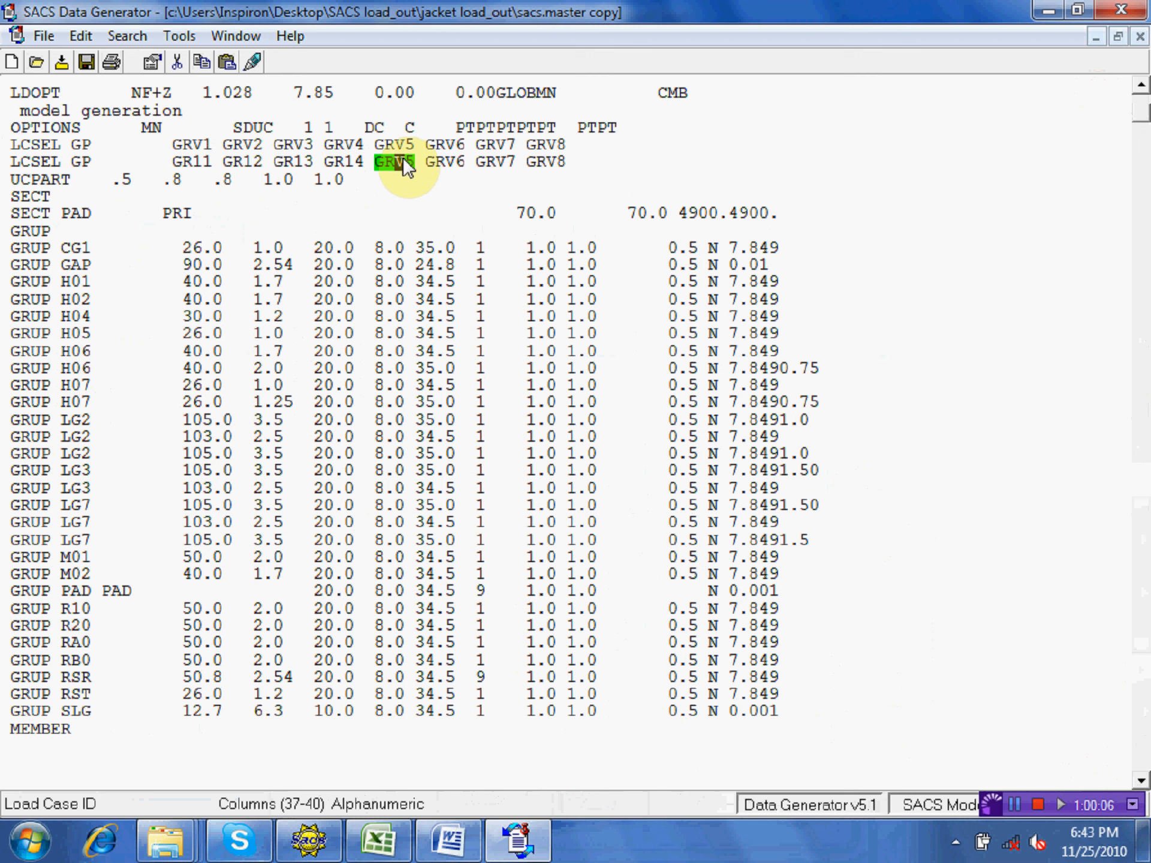
type("1")
left_click(452, 157)
type("1")
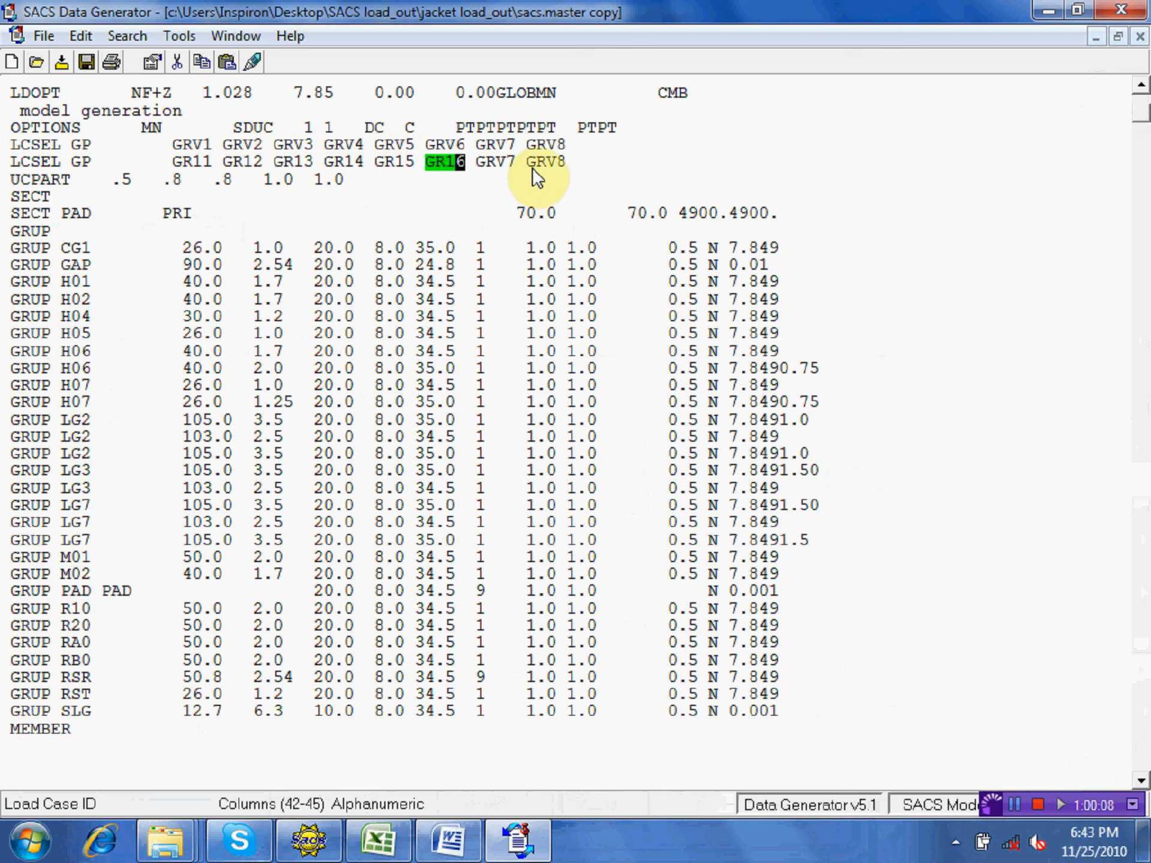
left_click(503, 157)
type("1")
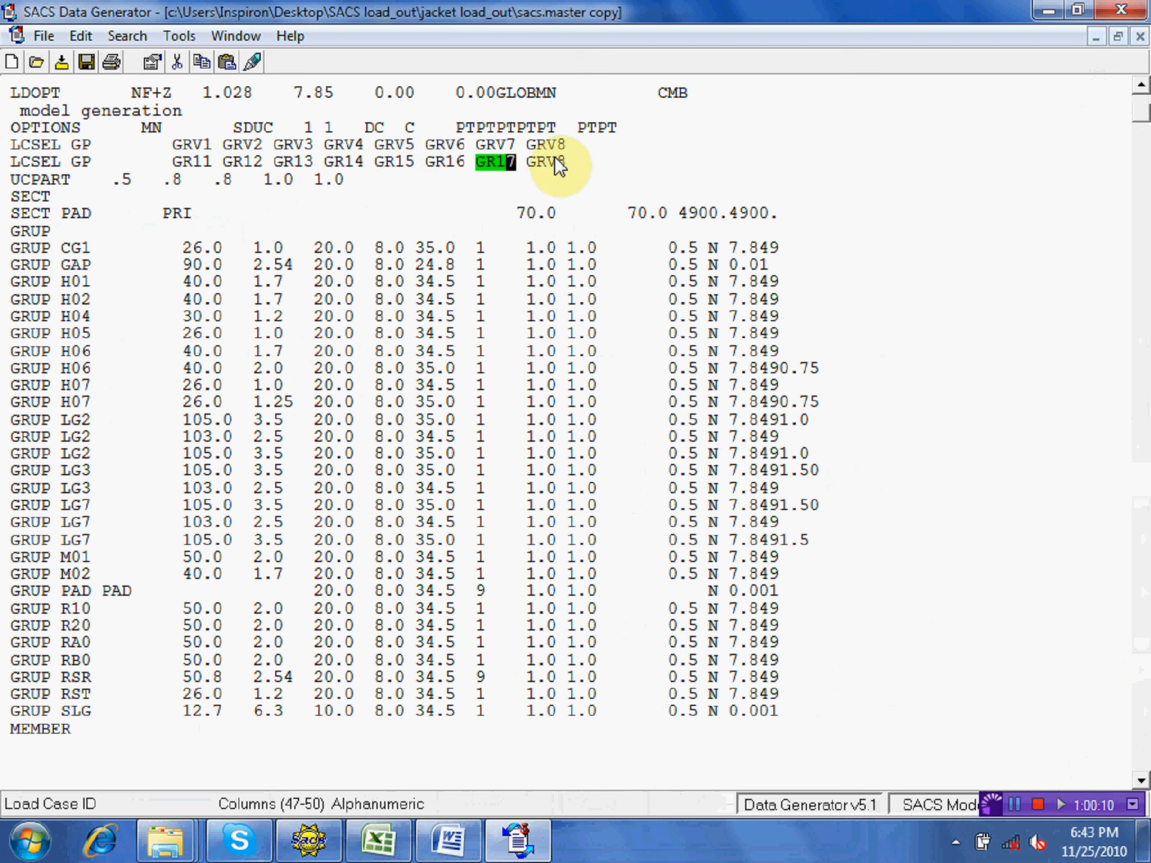
left_click(555, 157)
type("1")
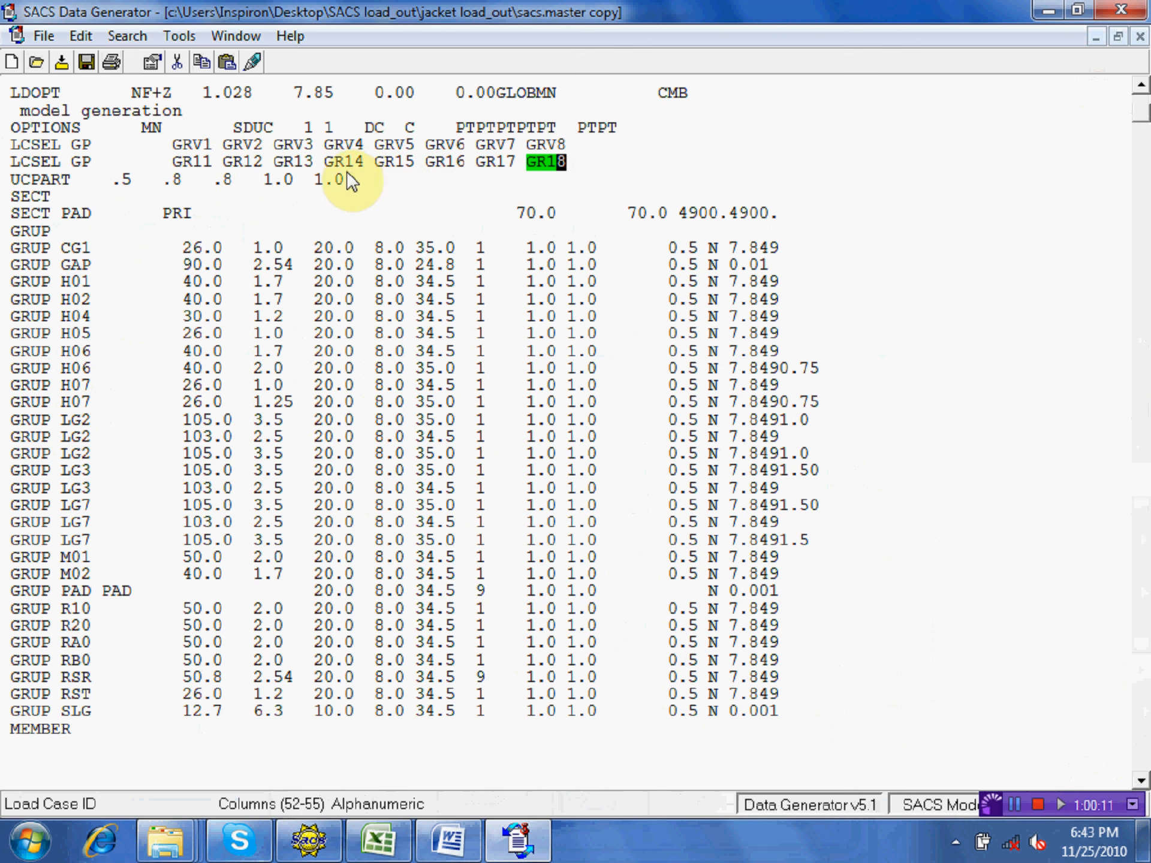
left_click(87, 61)
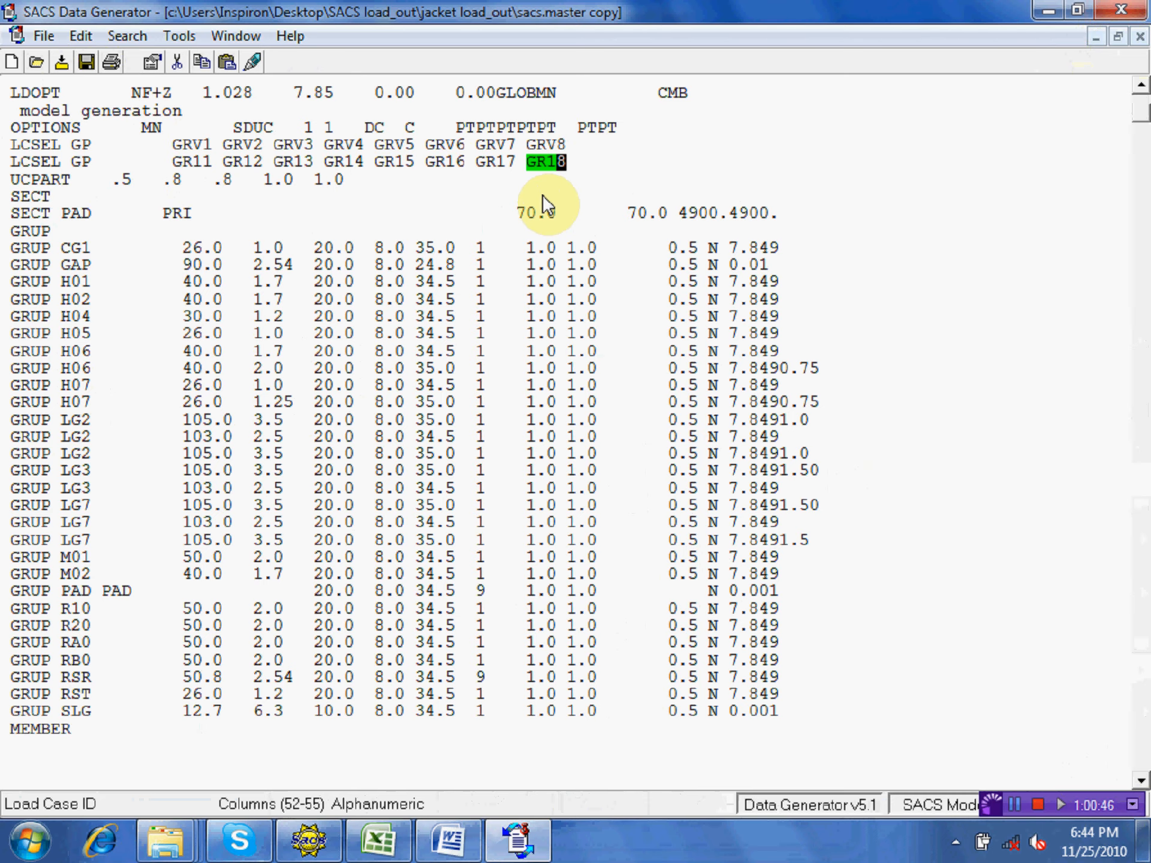
- Close the sacs.master copy file and open the gap input file gapinp.jacket for editing in a maximized view
left_click(1126, 9)
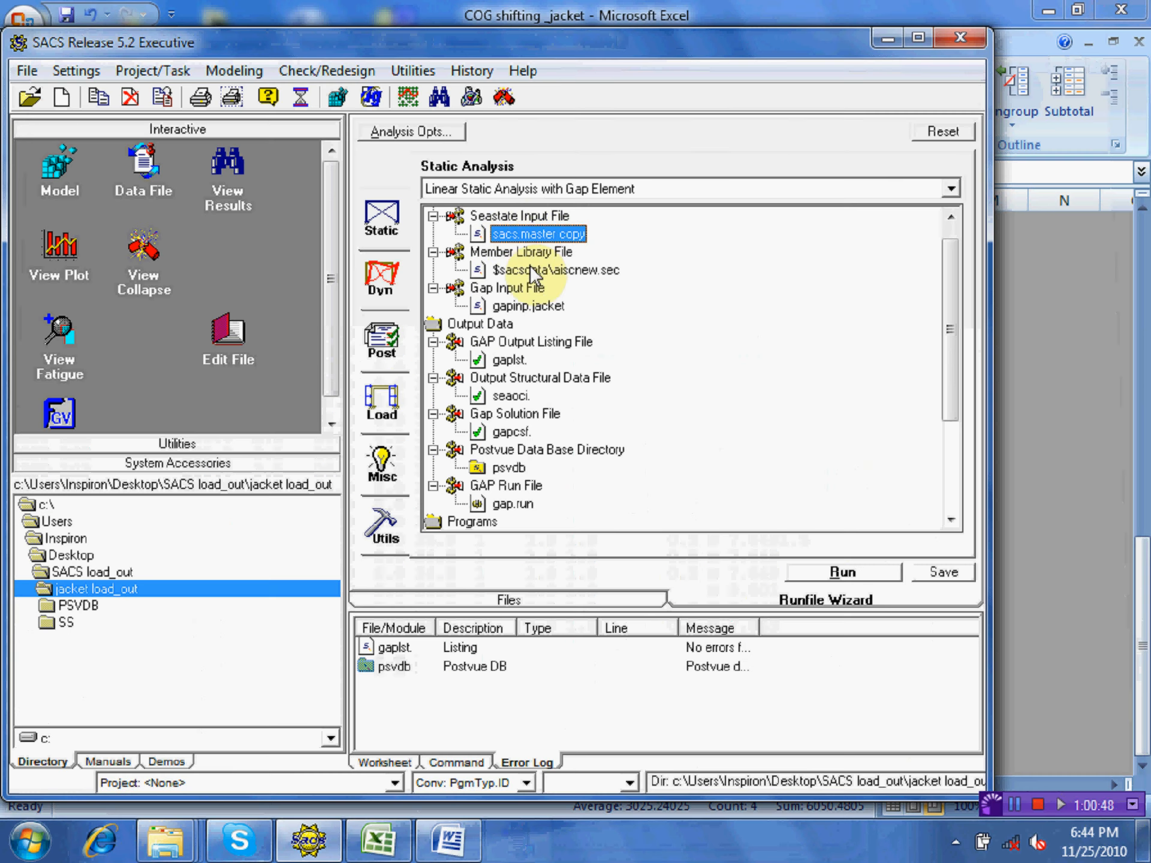
left_click_drag(529, 309, 142, 180)
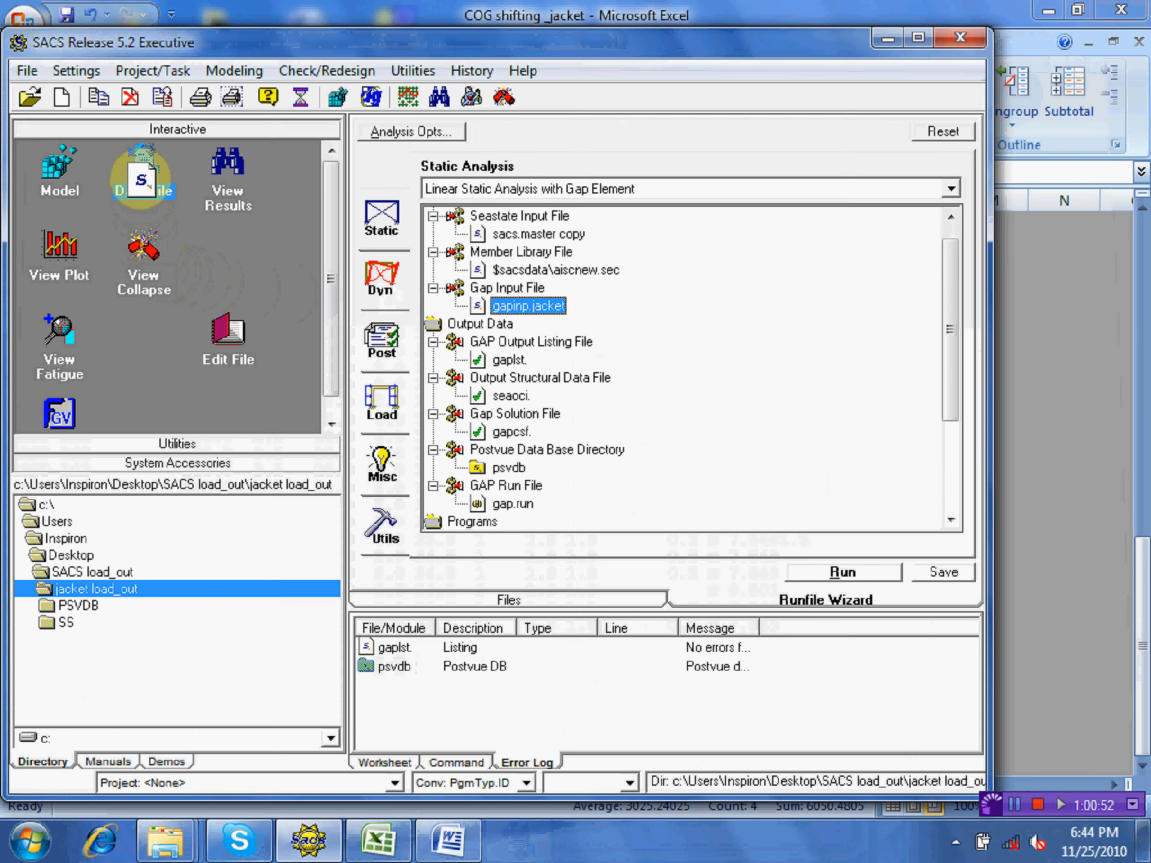
left_click_drag(142, 180, 142, 180)
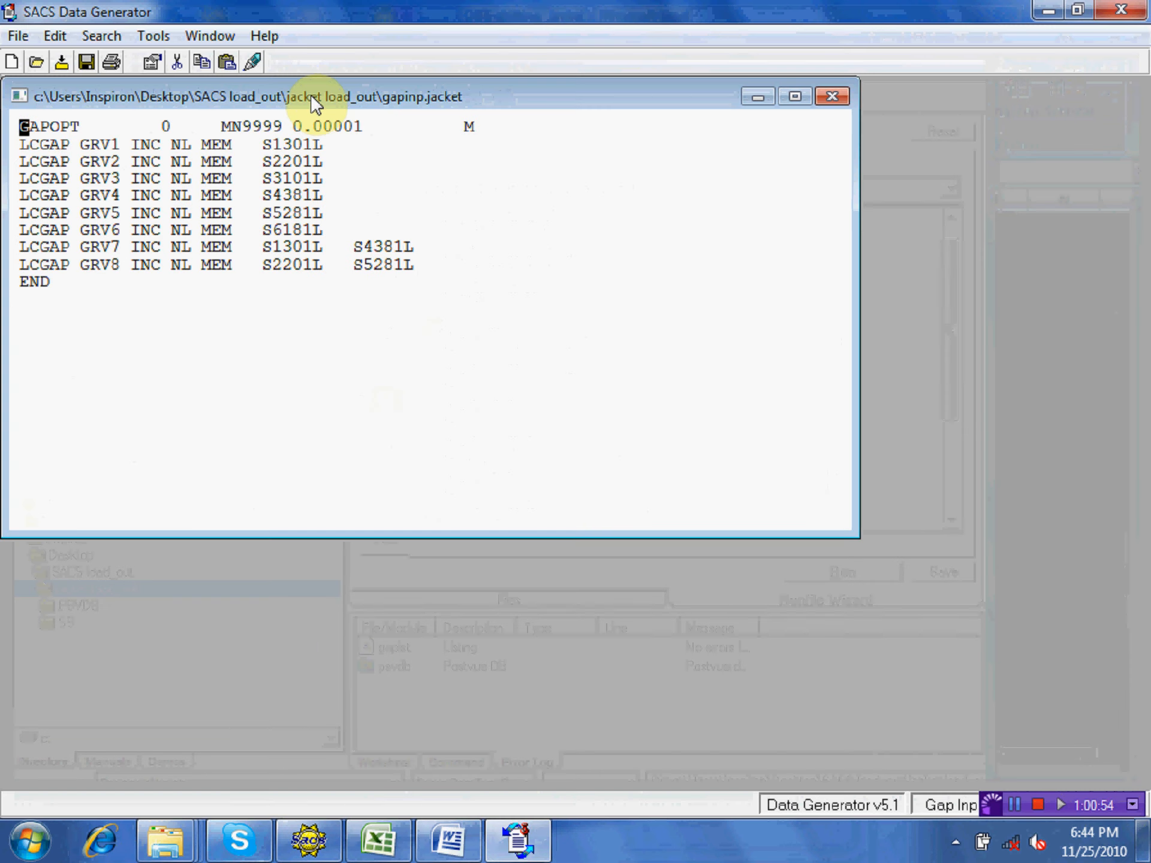
double_click(310, 94)
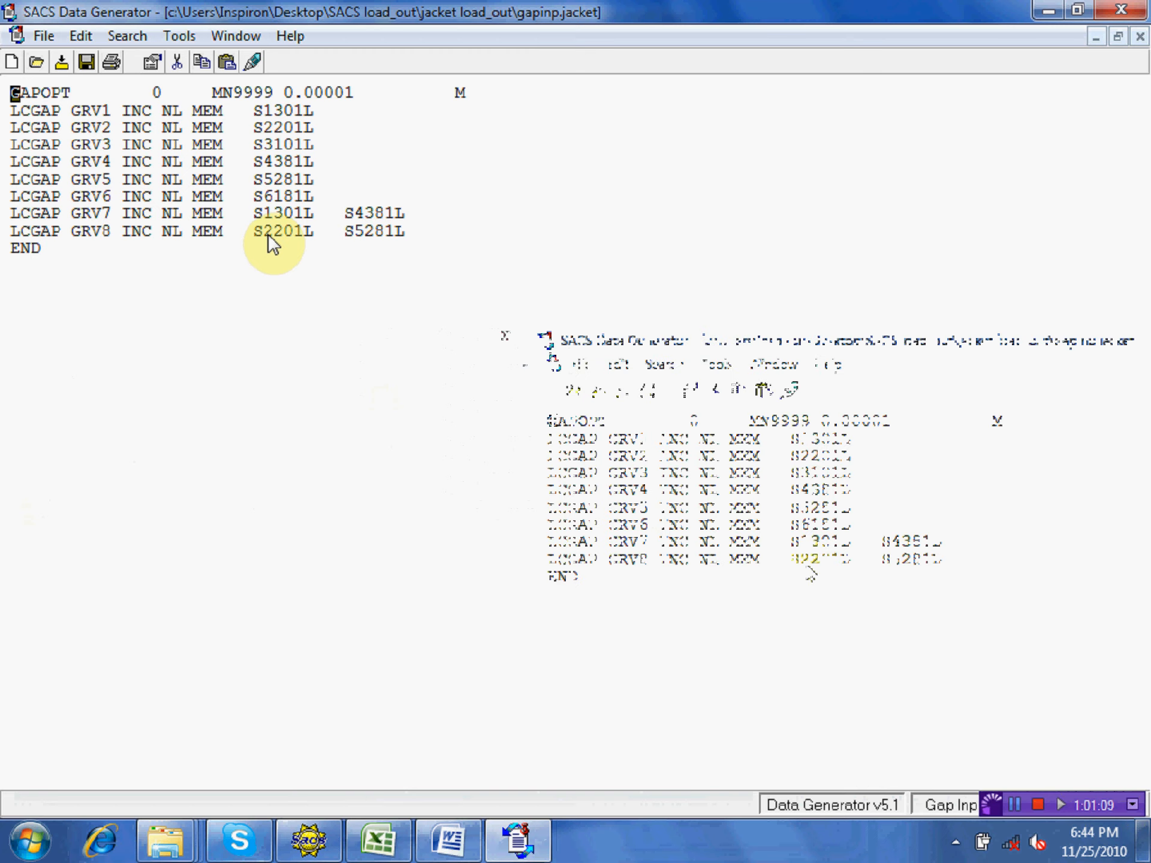
- Duplicate the eight LCGAP lines for GRV1 to GRV8 directly above the END line
left_click(10, 111)
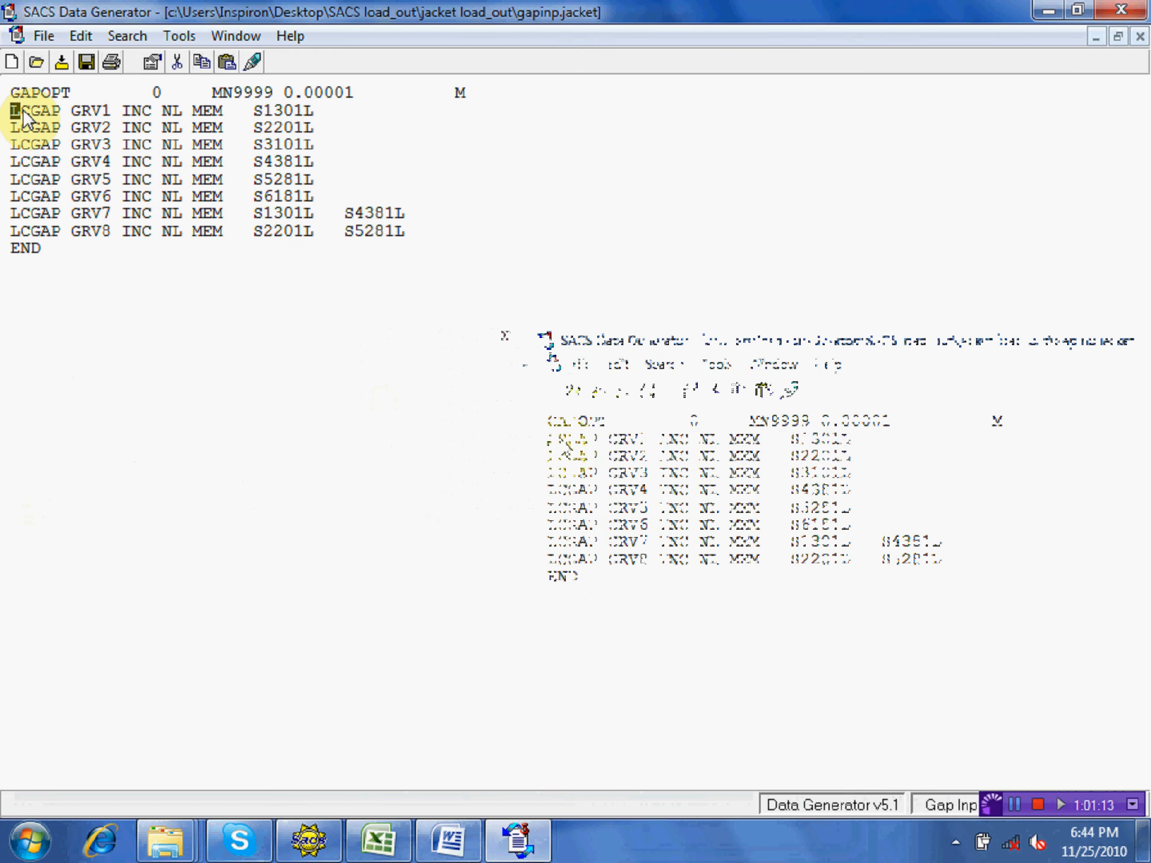
key("shift+Down")
key("shift+Down")
key("shift+Down")
key("shift+Down")
key("shift+Down")
key("shift+Down")
key("shift+Down")
key("shift+Down")
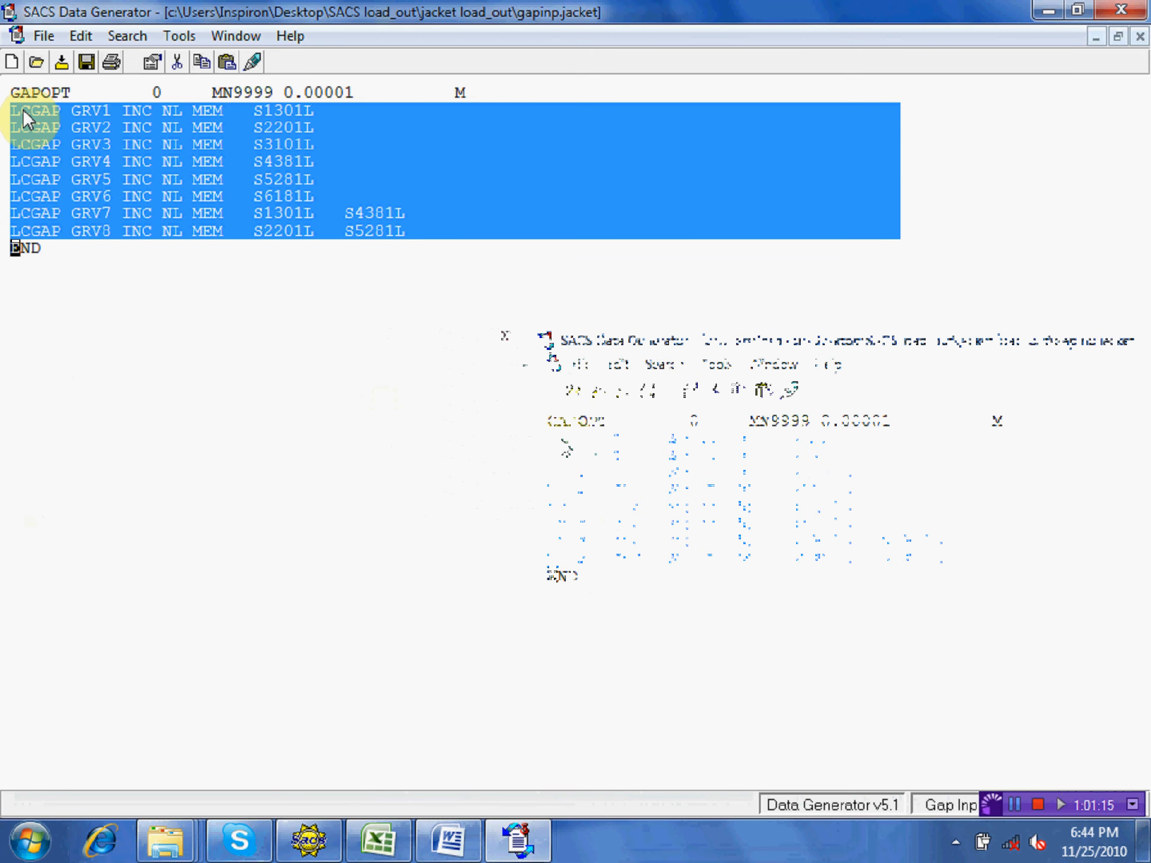
right_click(60, 125)
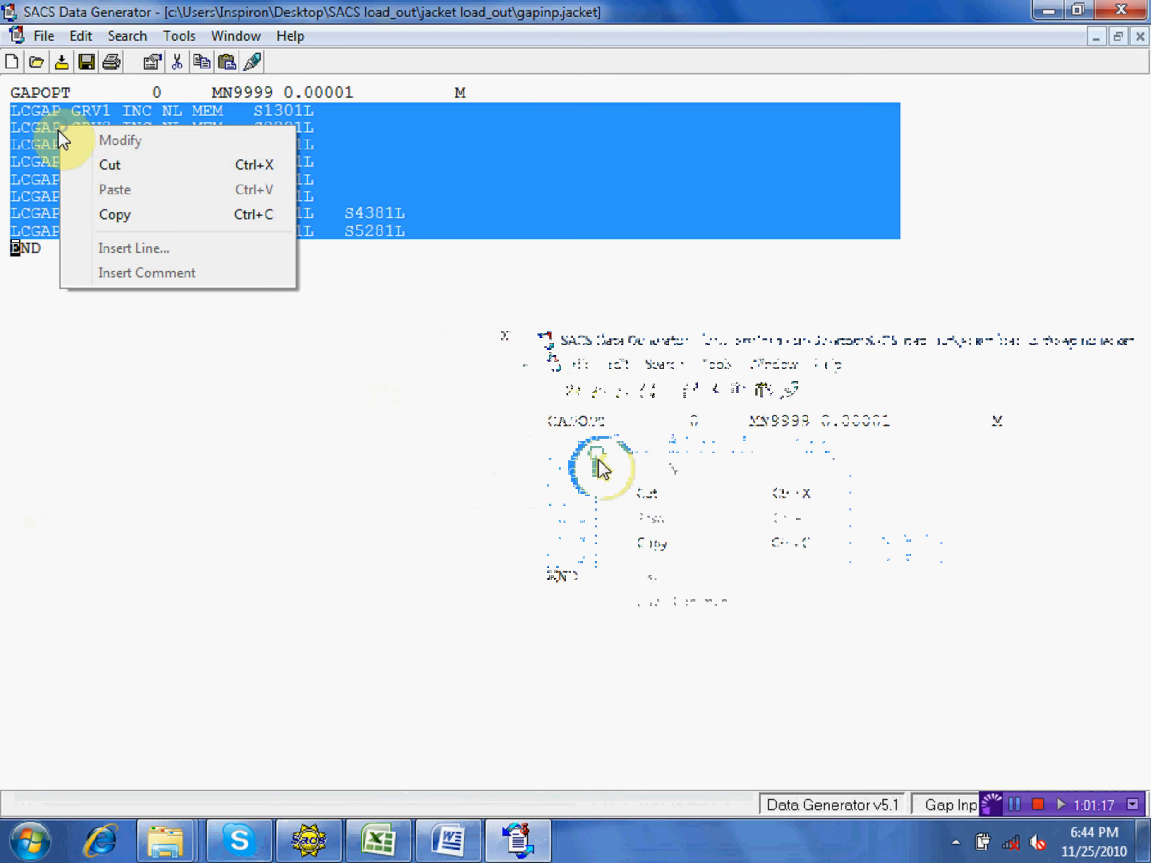
left_click(114, 215)
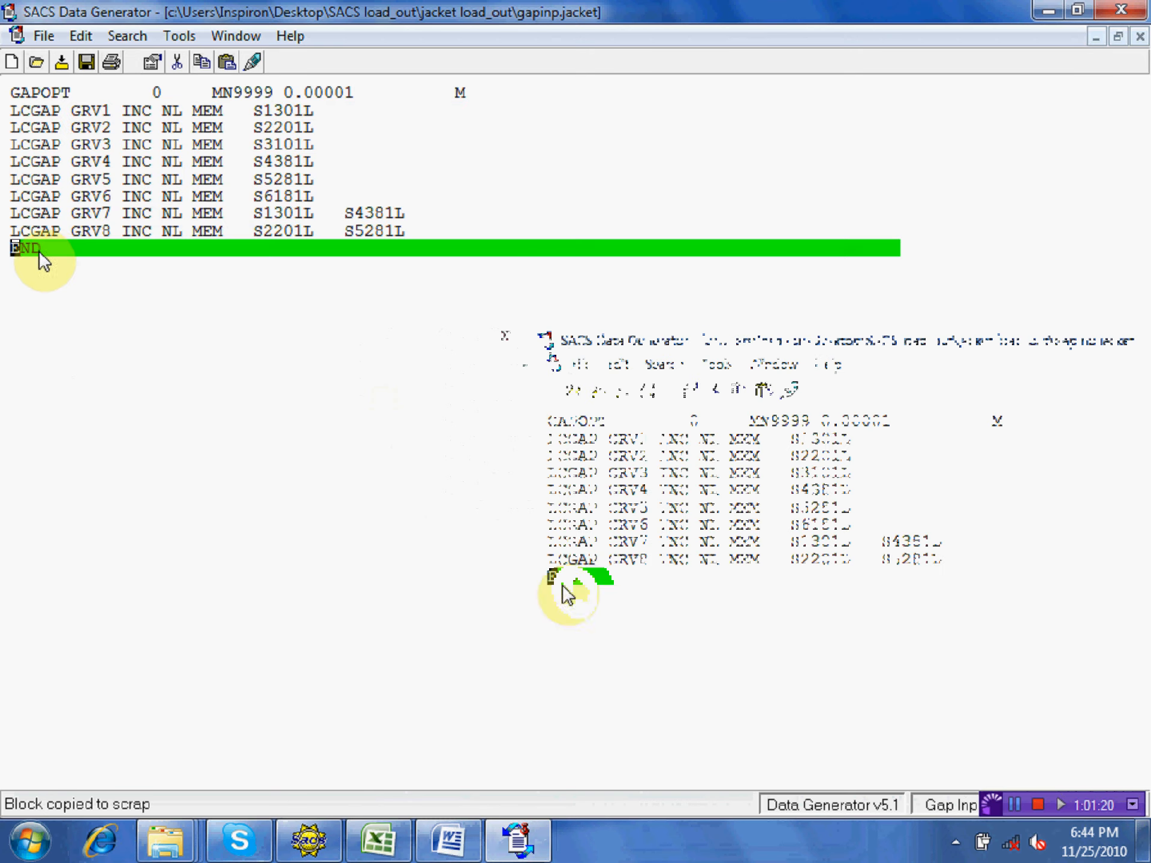
right_click(15, 245)
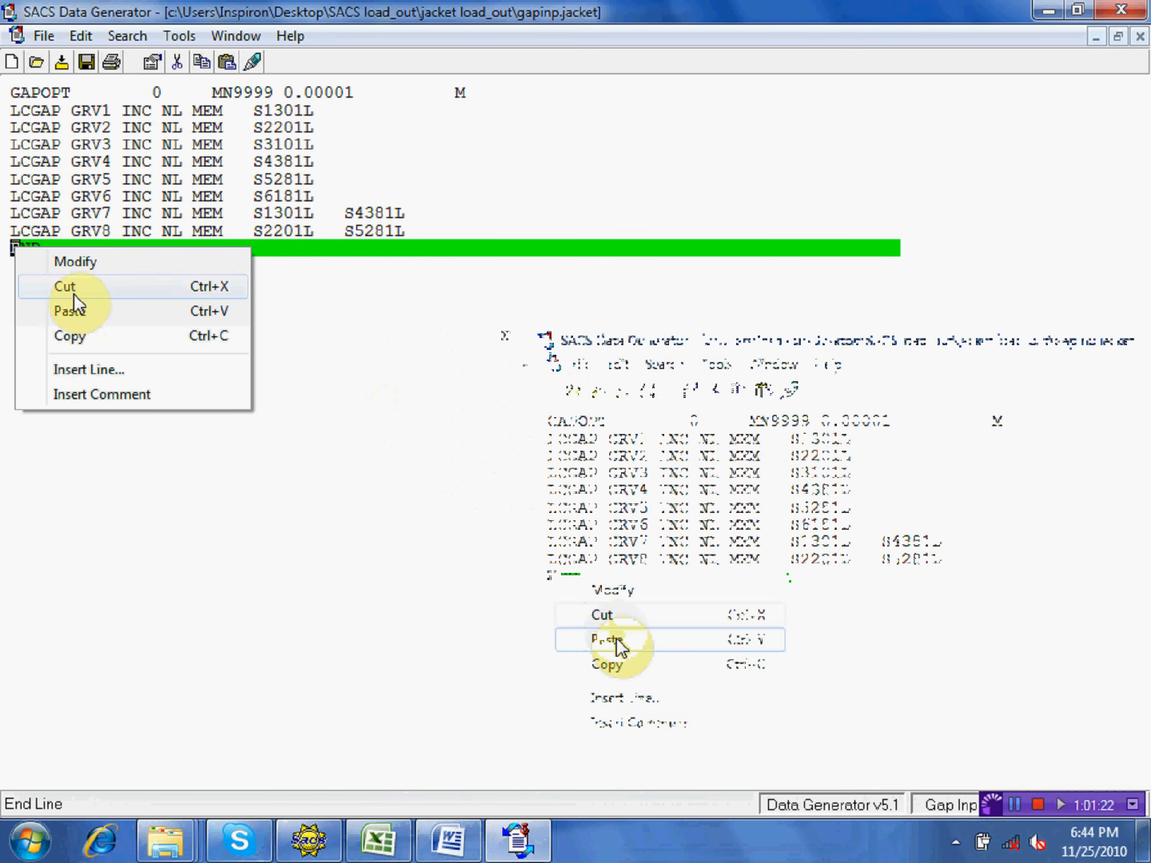
left_click(78, 311)
- Insert a comment line reading "cog shift 1", framed by asterisks, between the original and the duplicated LCGAP lines
left_click(12, 251)
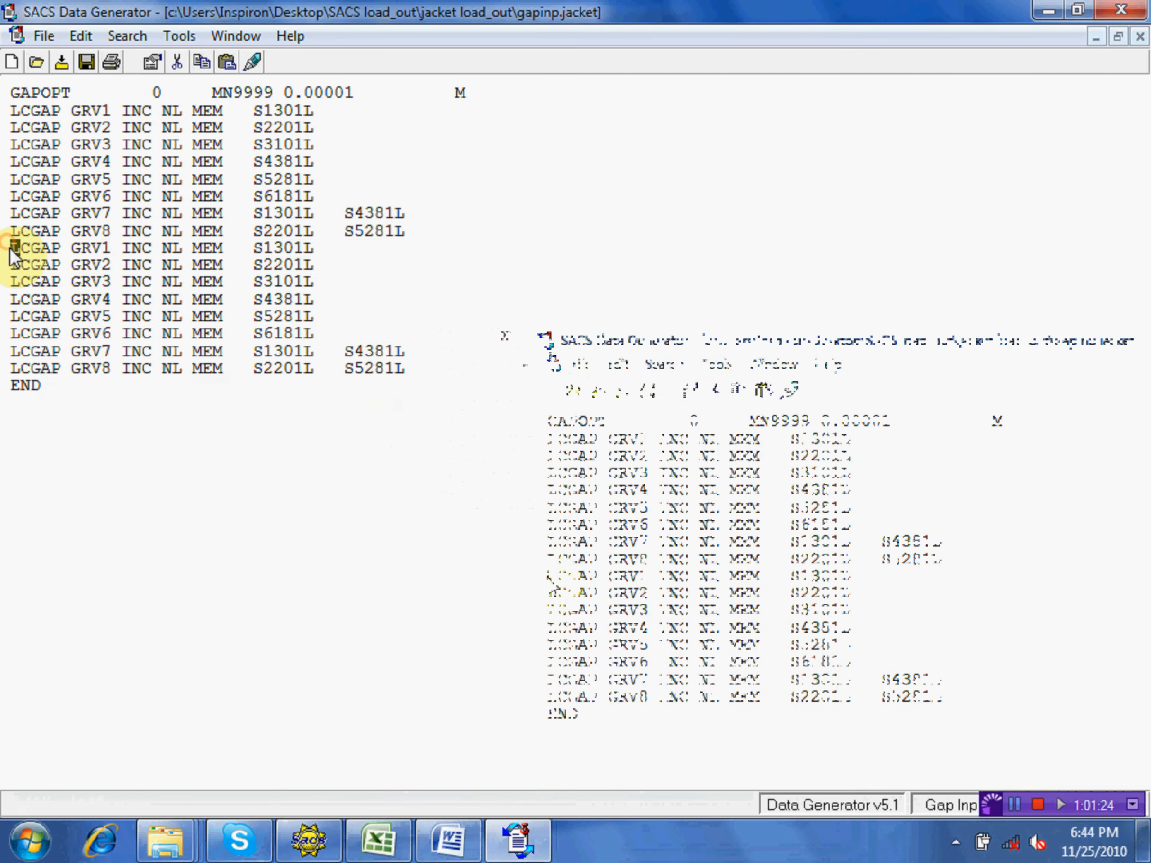
key("Return")
key("Up")
type("*")
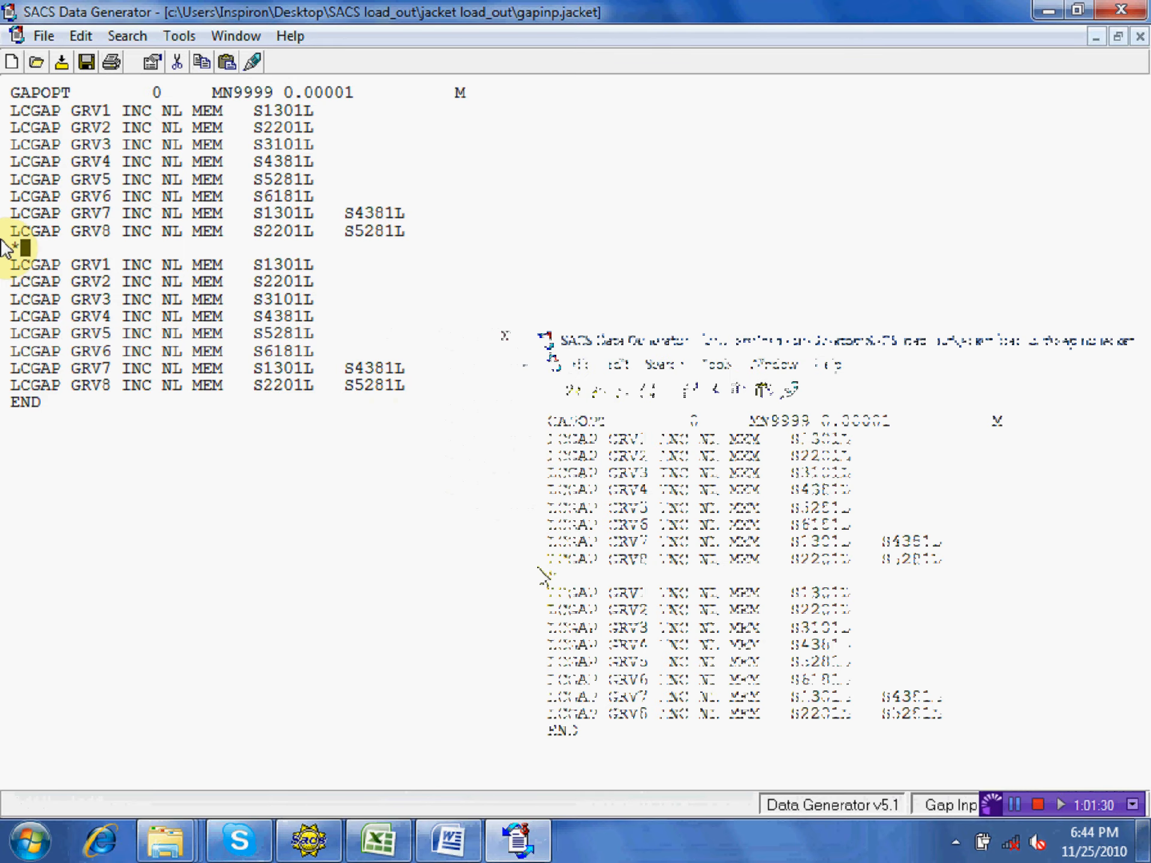
type("****cog sh")
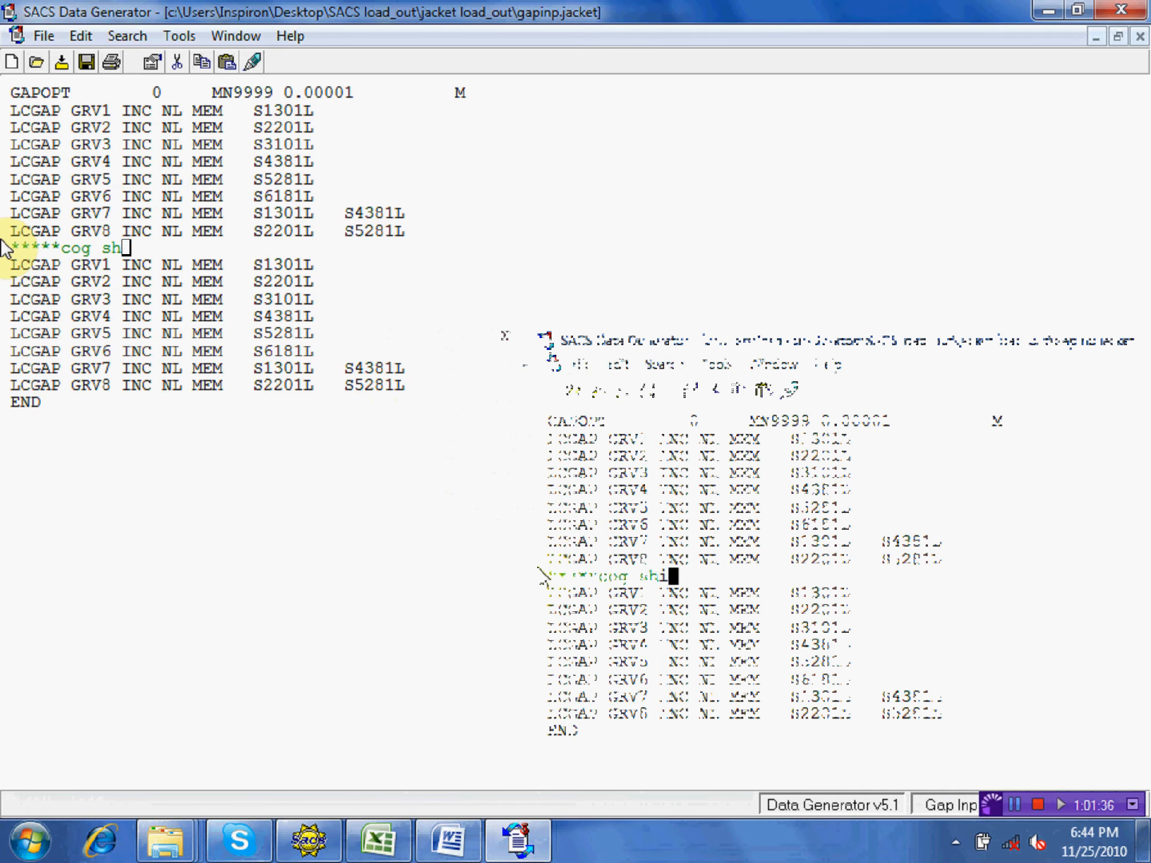
type("ift 1********************")
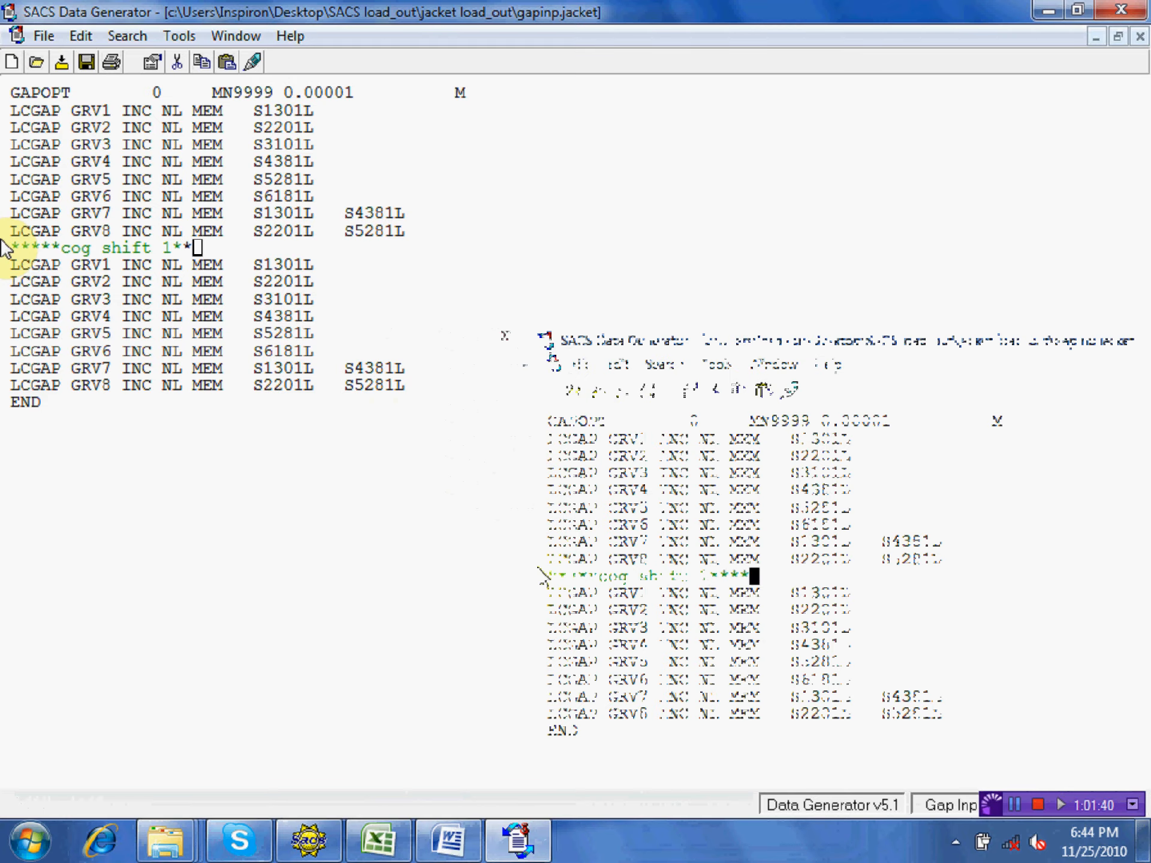
type("***********")
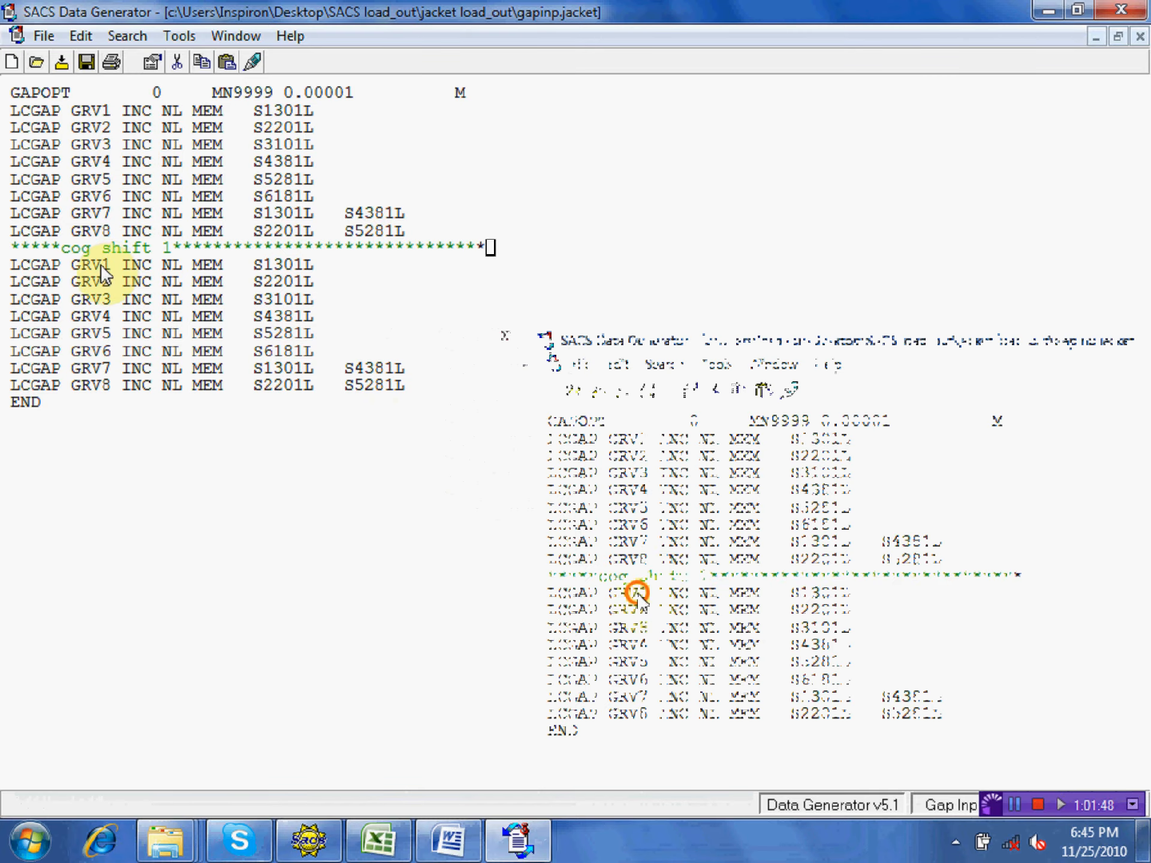
- Change the load case IDs on the first four LCGAP lines below the comment to GR11, GR12, GR13 and GR14
left_click_drag(99, 264, 134, 240)
left_click(157, 300)
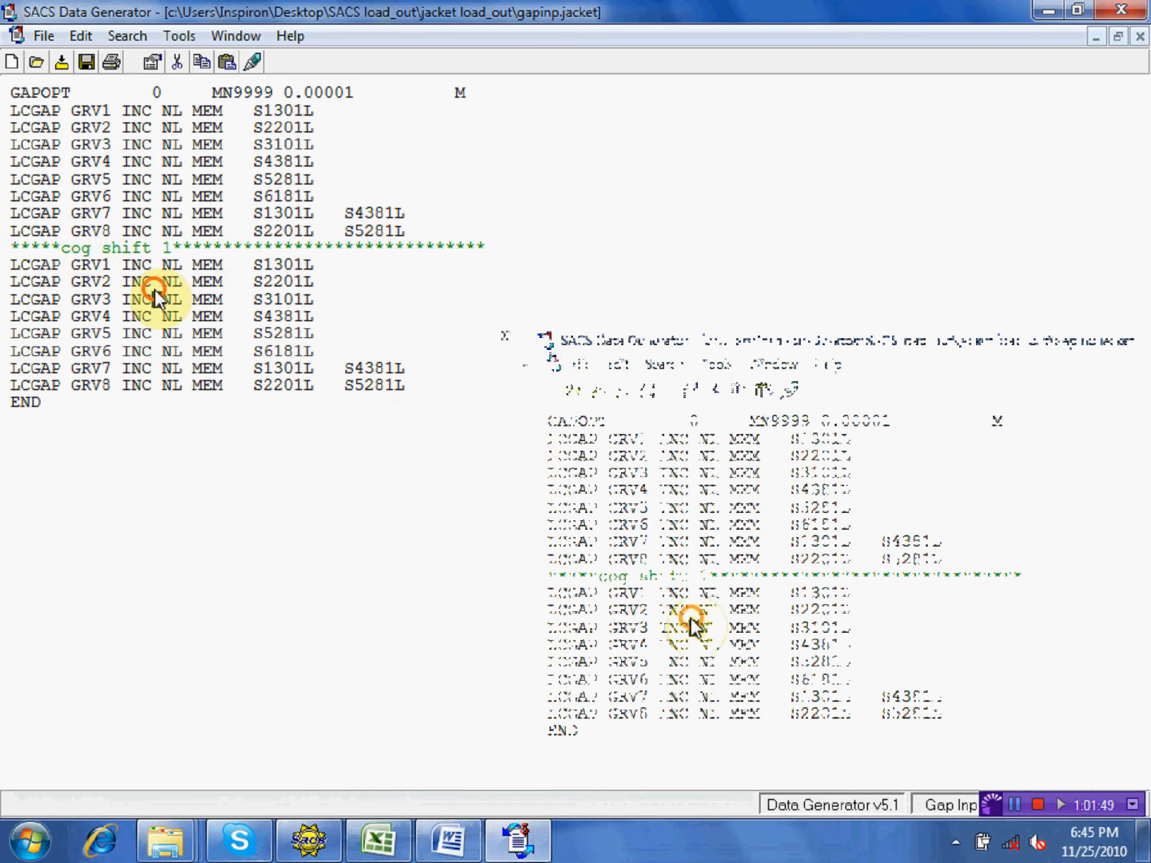
left_click(93, 264)
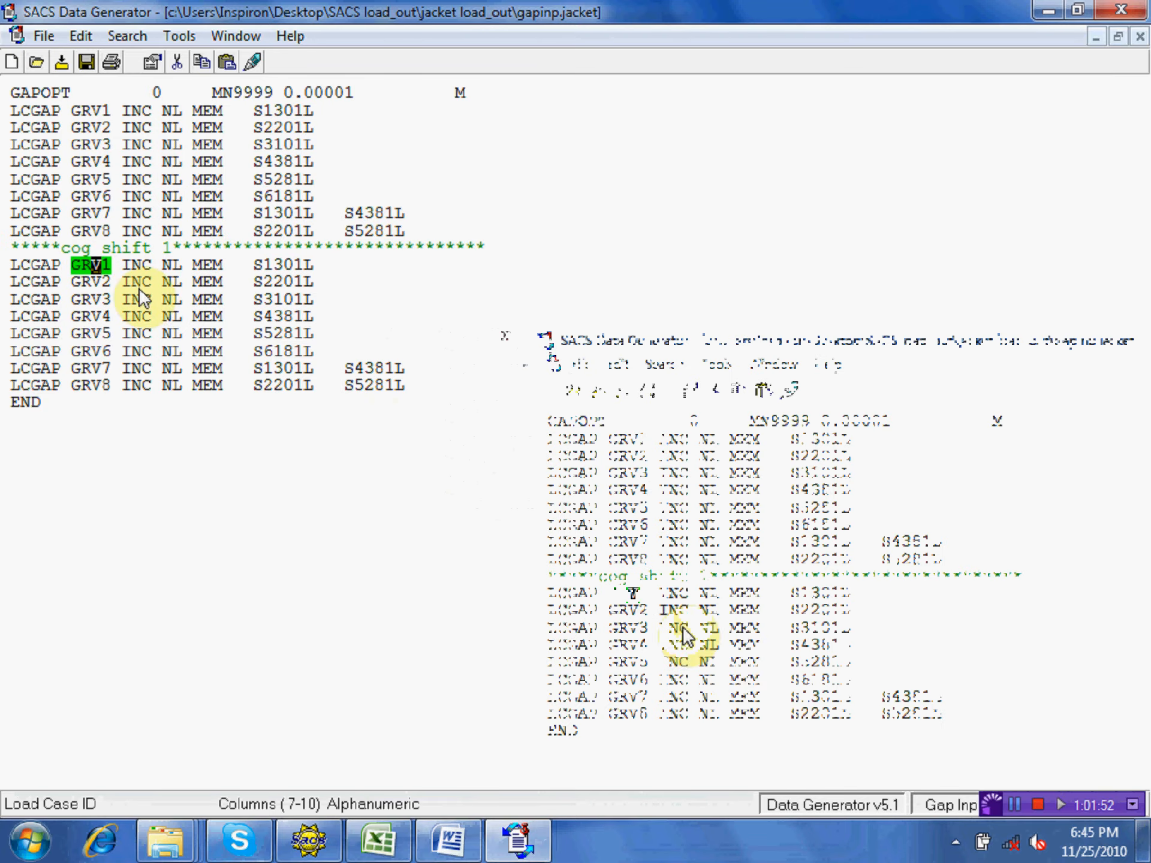
type("1")
key("Down")
key("Left")
type("1")
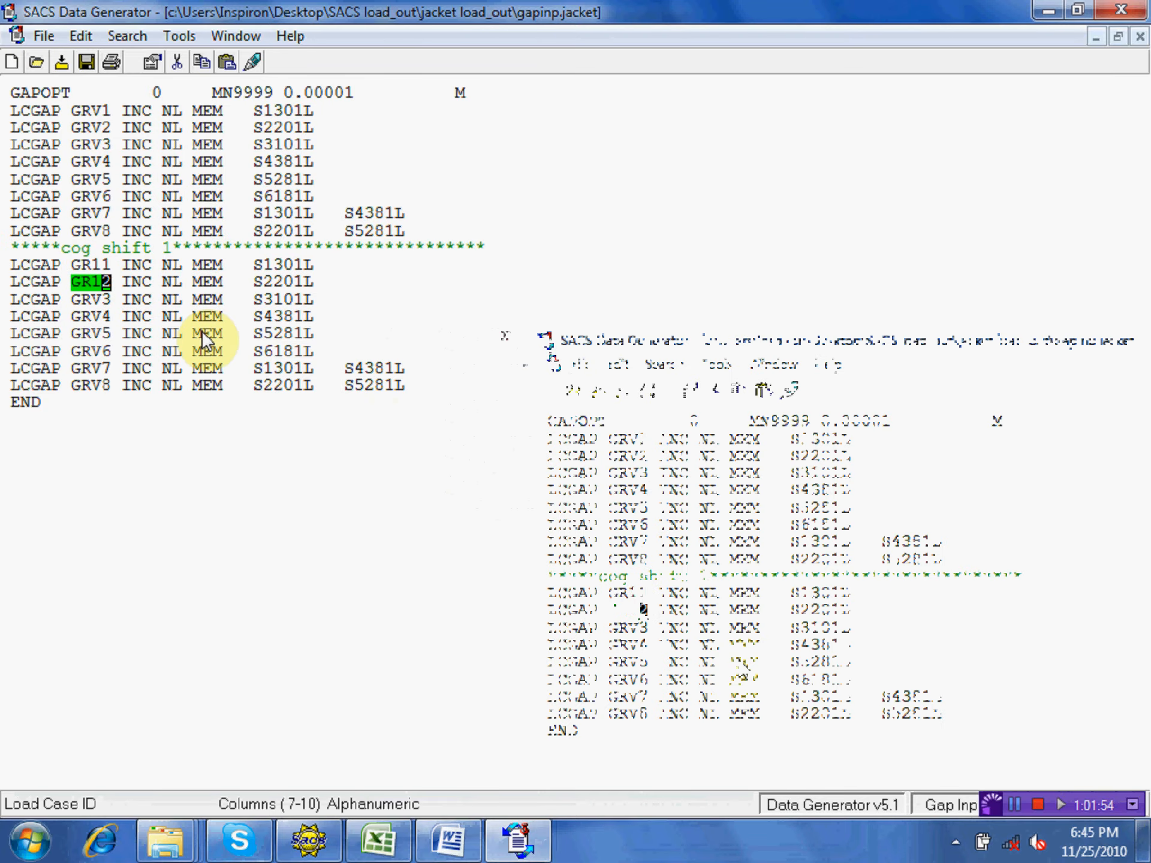
key("Down")
key("Left")
type("1")
key("Down")
key("Left")
type("1")
- Change the load case IDs on the last four LCGAP lines to GR15 through GR18 and close the gap input file
key("Down")
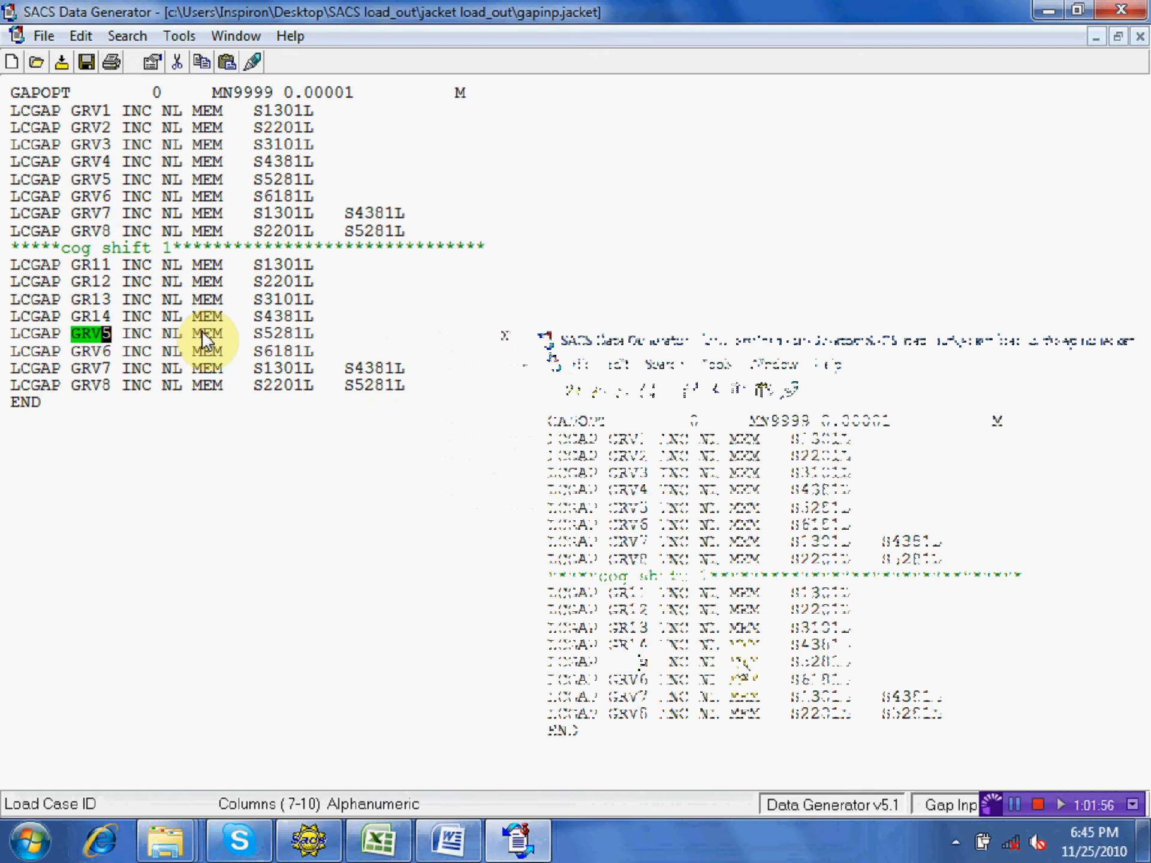
key("Left")
type("1")
key("Down")
key("Left")
type("1")
key("Down")
key("Left")
type("1")
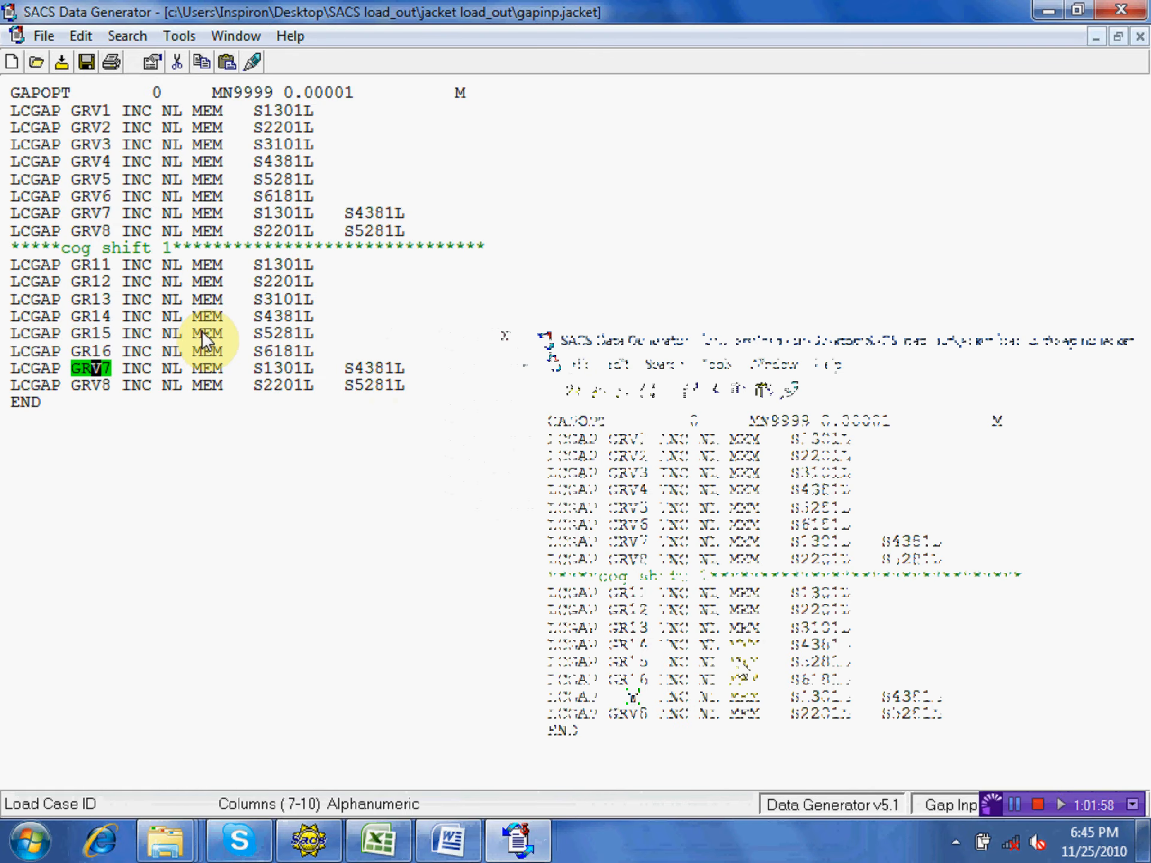
key("Down")
key("Left")
type("1")
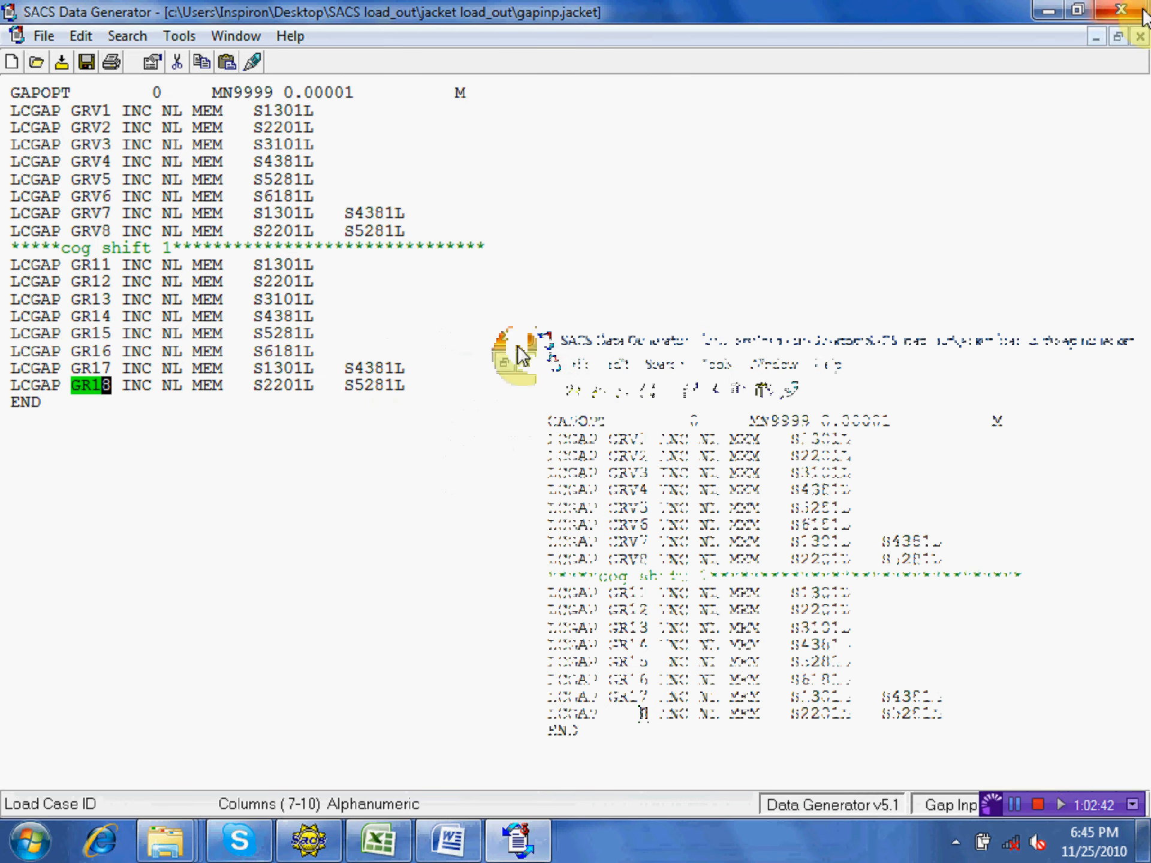
left_click(1121, 11)
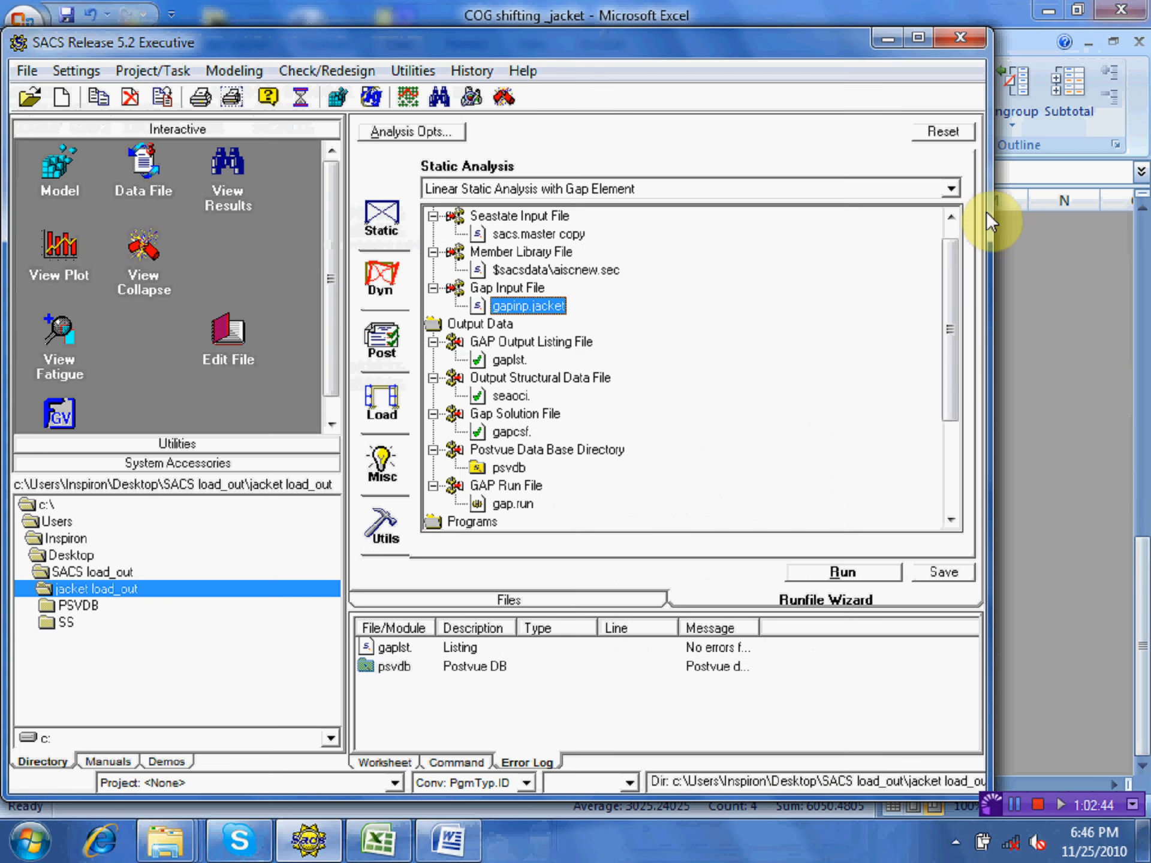
- Run the linear static analysis with gap element and open the resulting psvdb database in Postvue
left_click(682, 359)
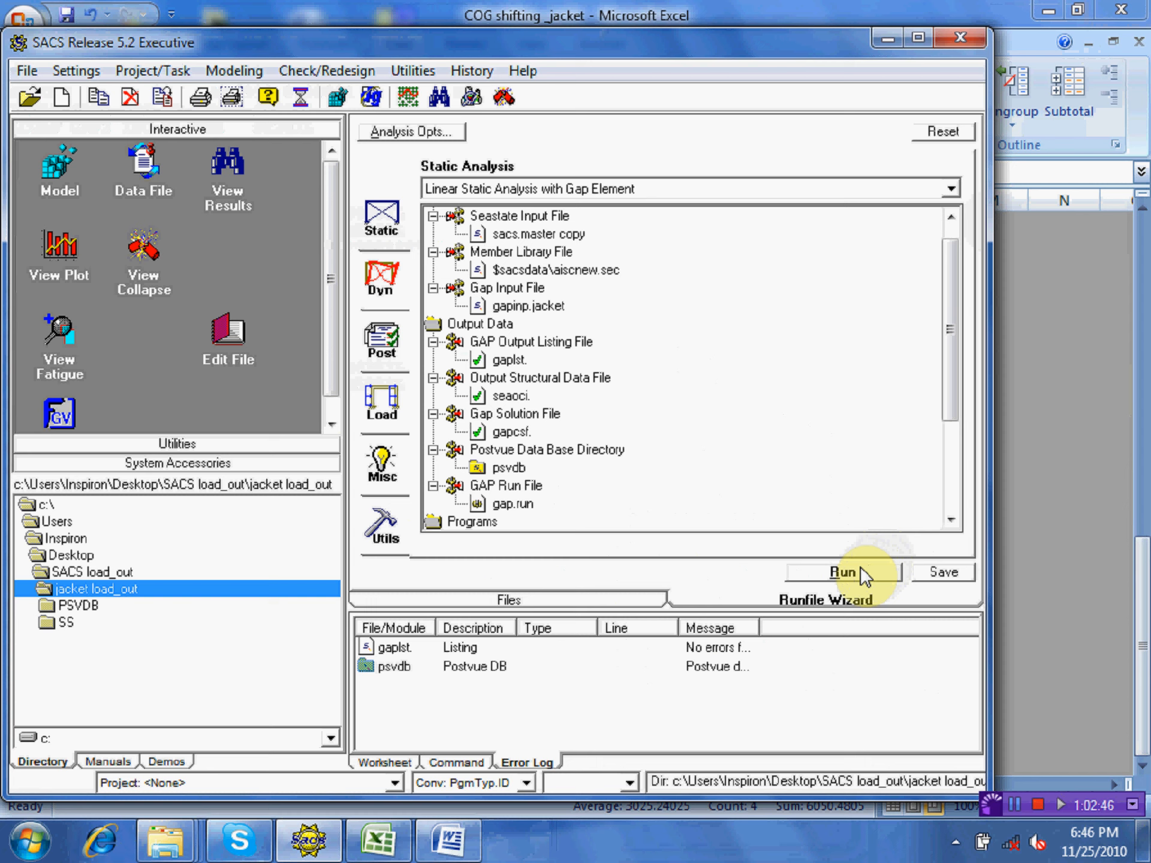
left_click(861, 572)
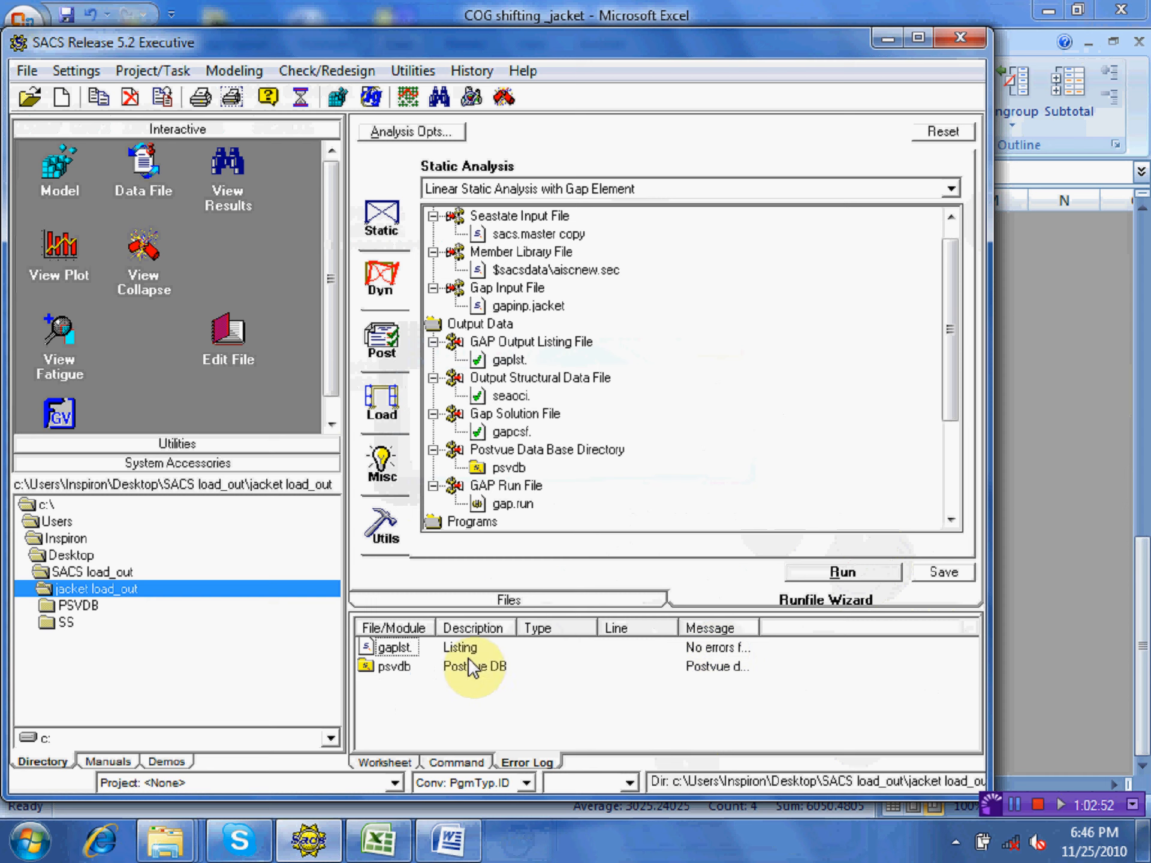
left_click(402, 671)
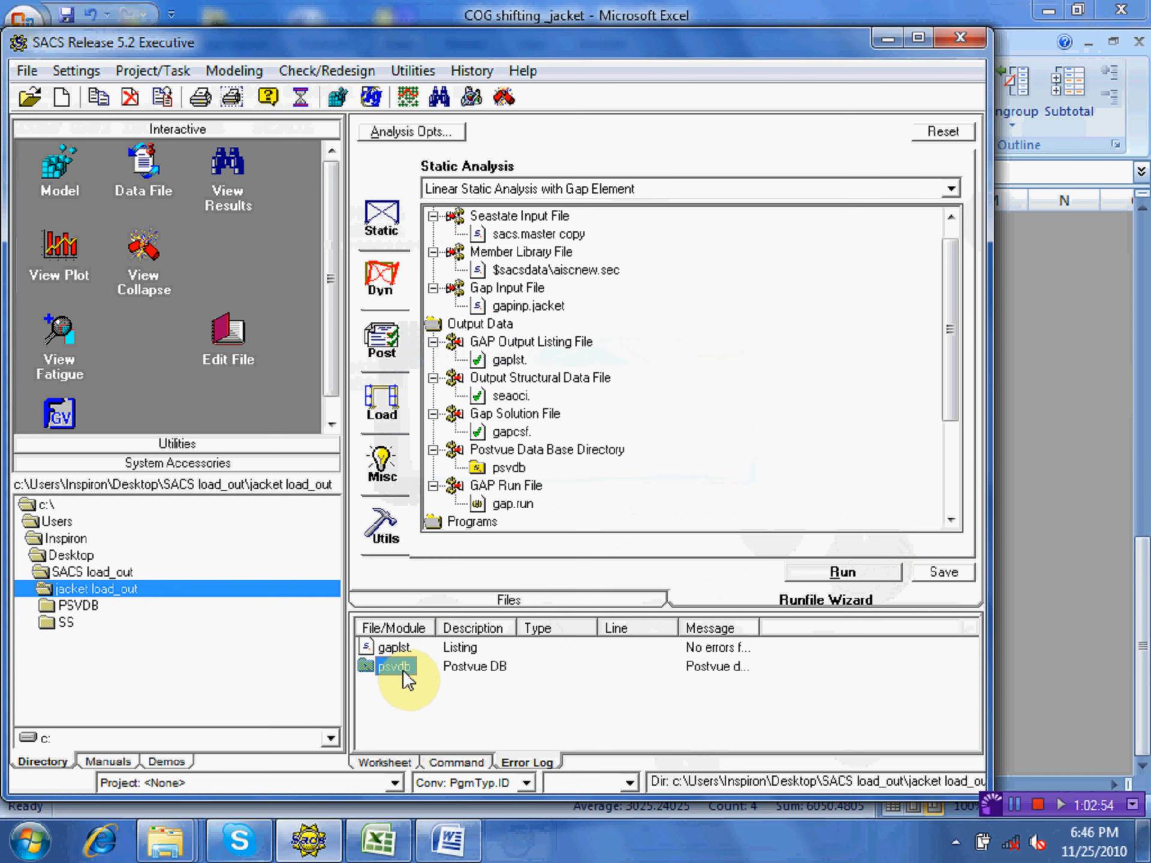
double_click(403, 672)
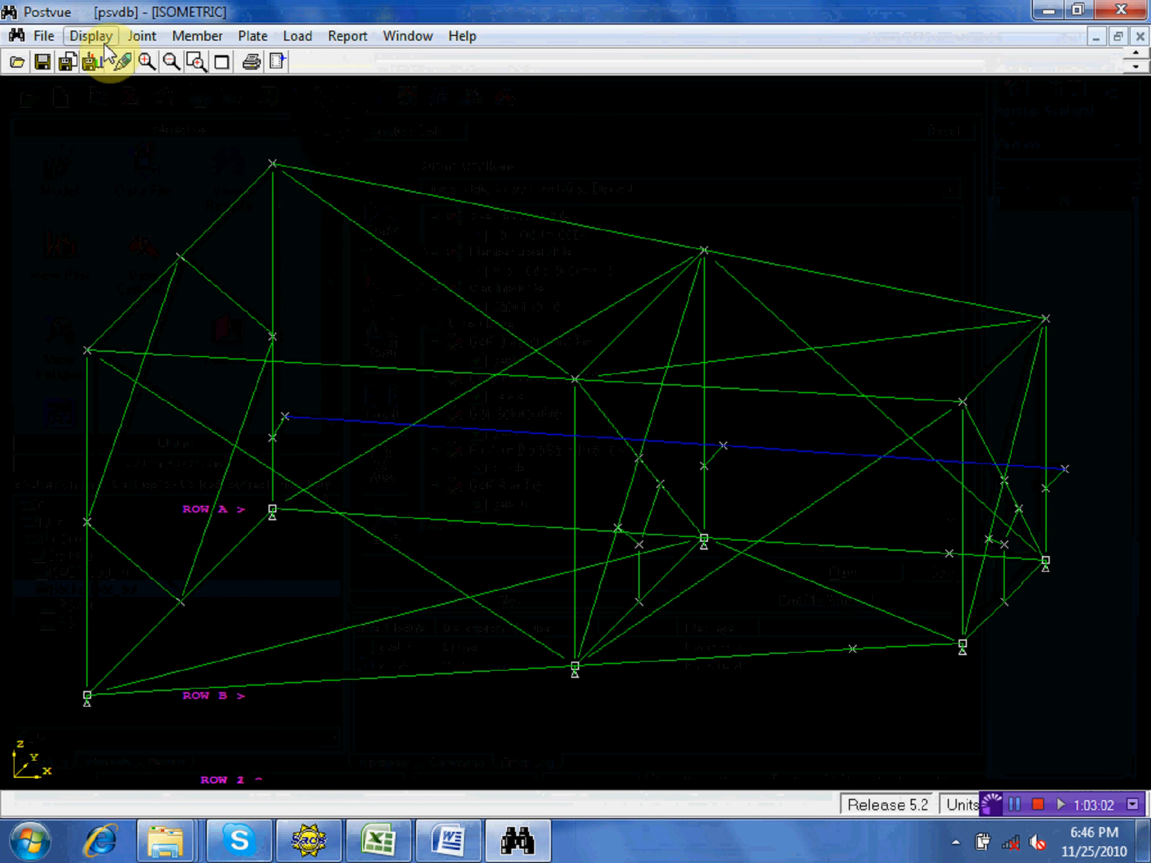
- Display the animated deflected shape labelled with the max displacement for the current view, using 200 steps per cycle
left_click(90, 36)
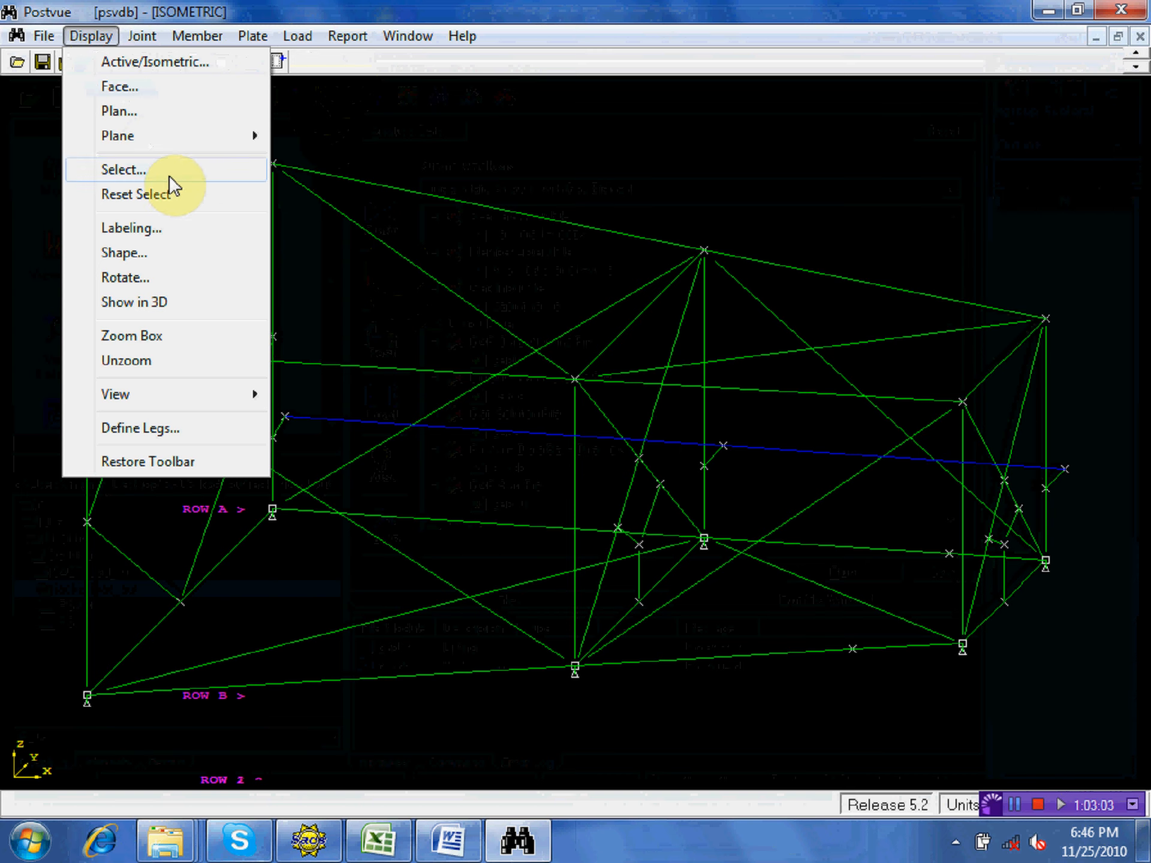
left_click(173, 255)
left_click(519, 234)
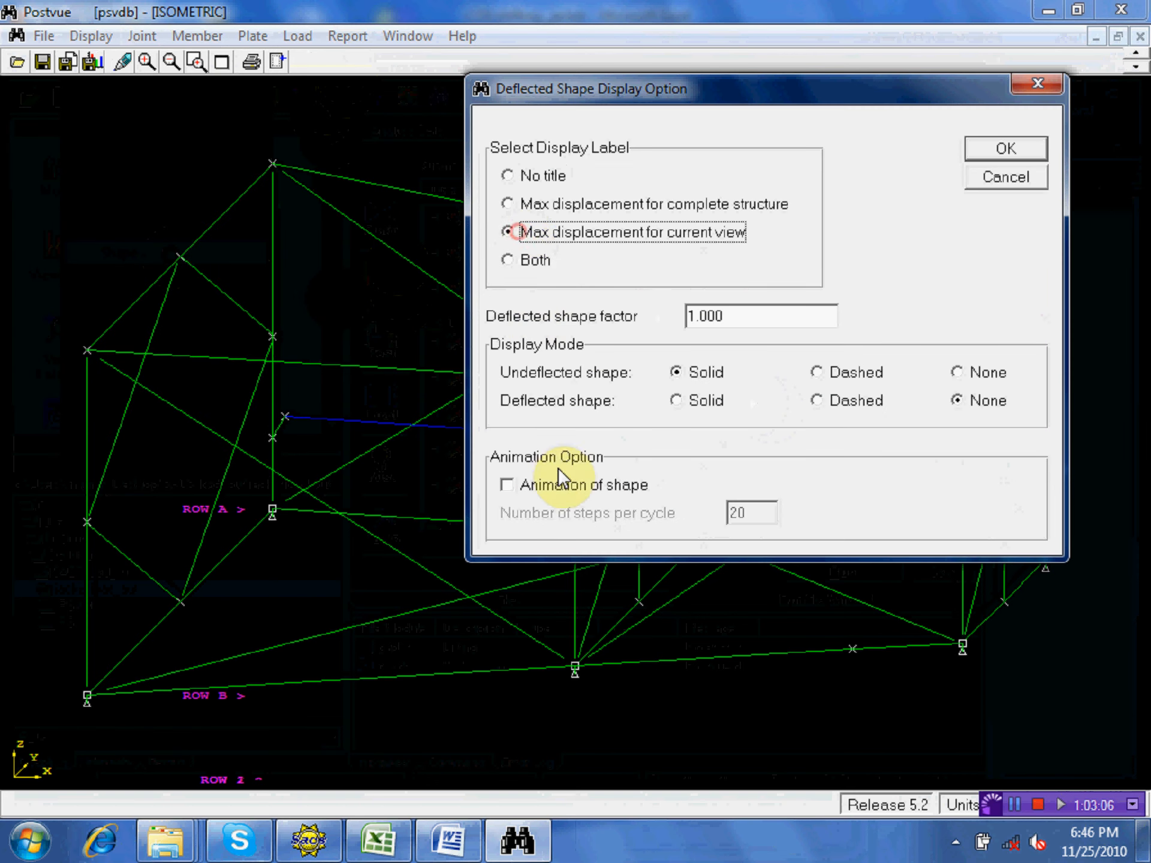
left_click(508, 485)
left_click(746, 515)
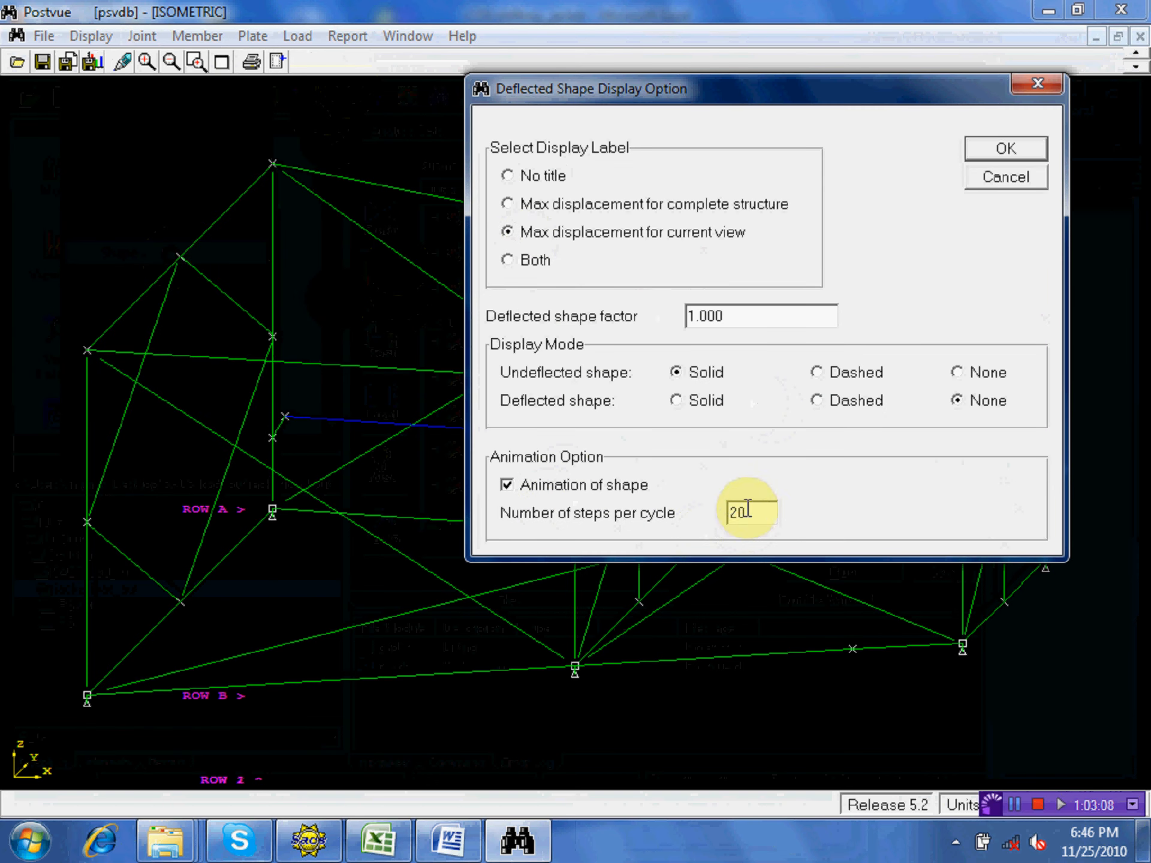
type("0")
left_click(984, 157)
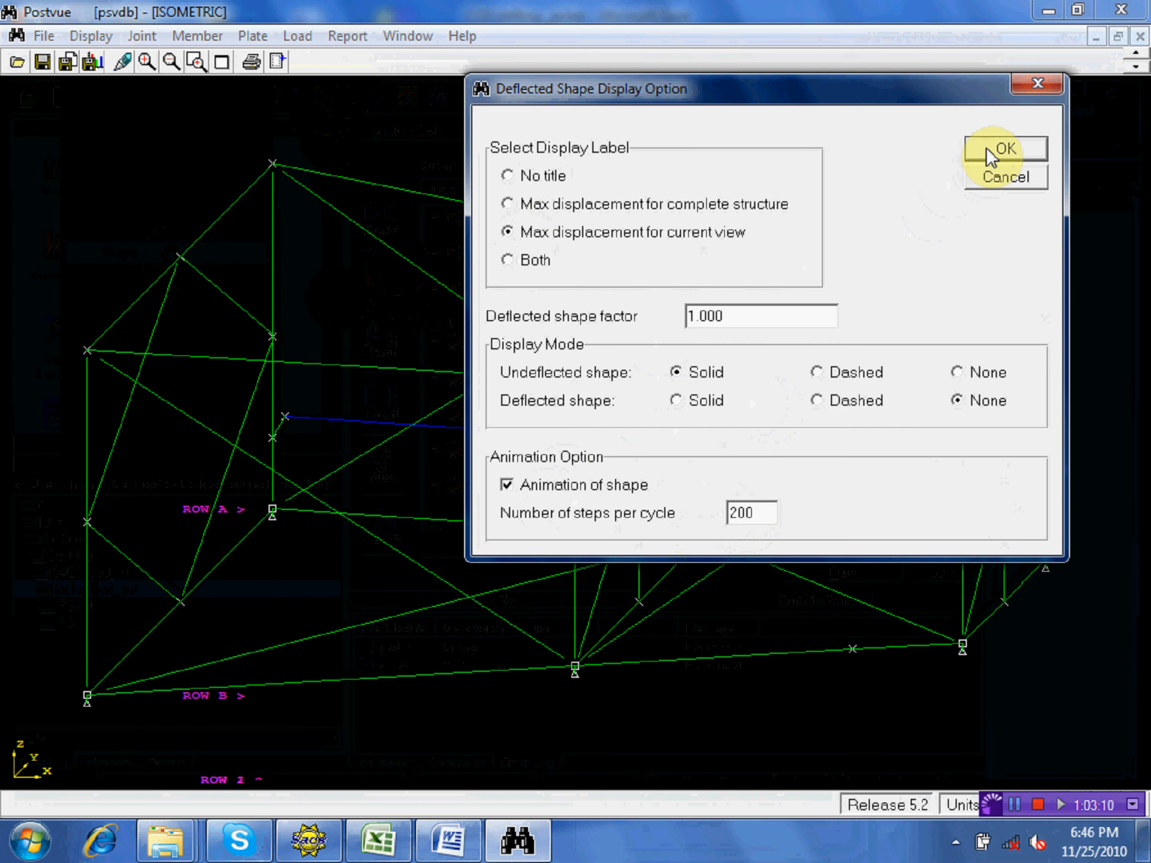
left_click(989, 157)
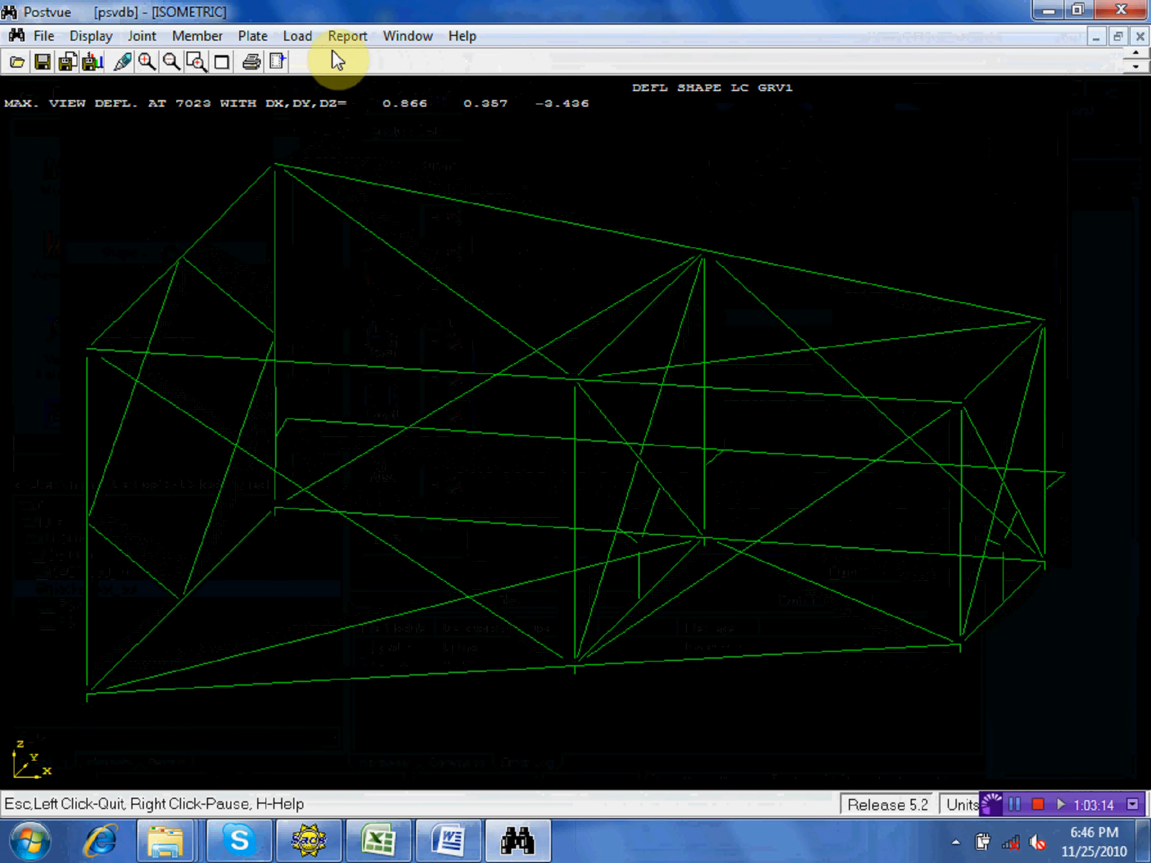
- Display the deflected shape for the single load condition GR11 and close the load condition selection
left_click(314, 41)
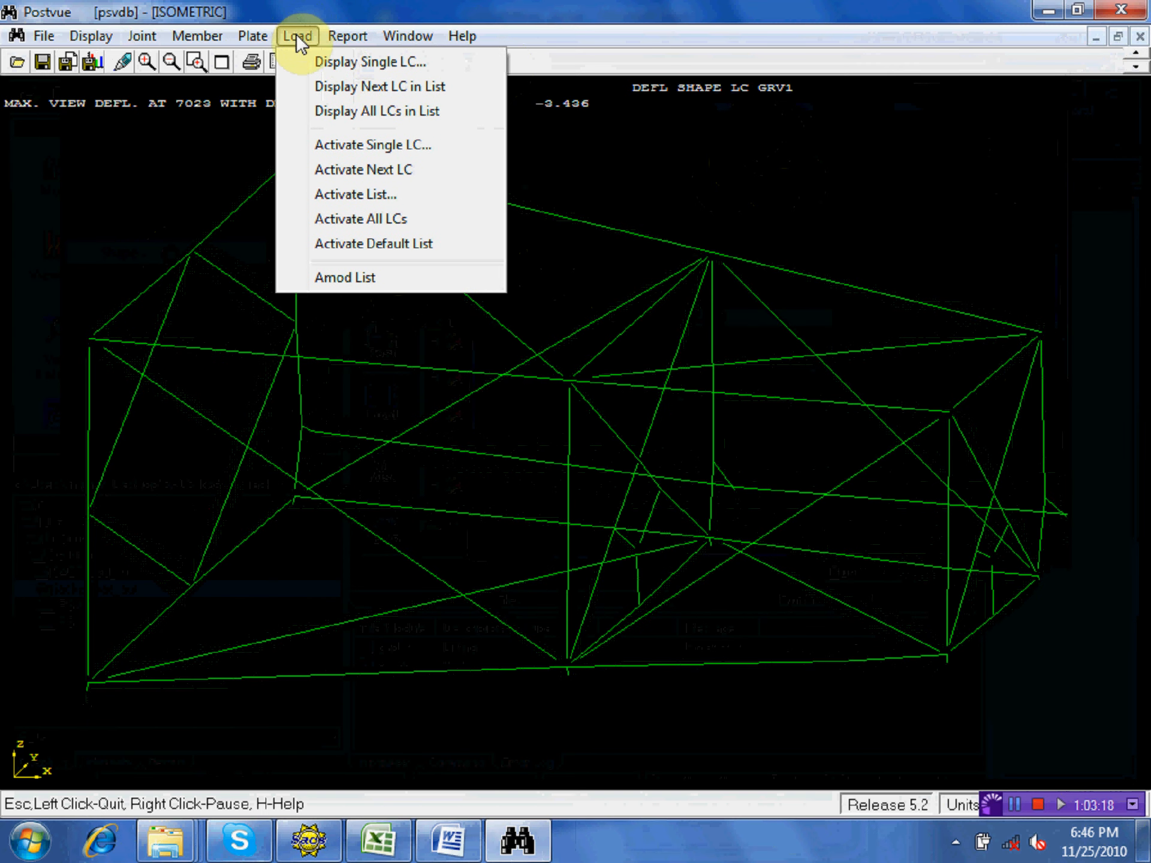
left_click(327, 65)
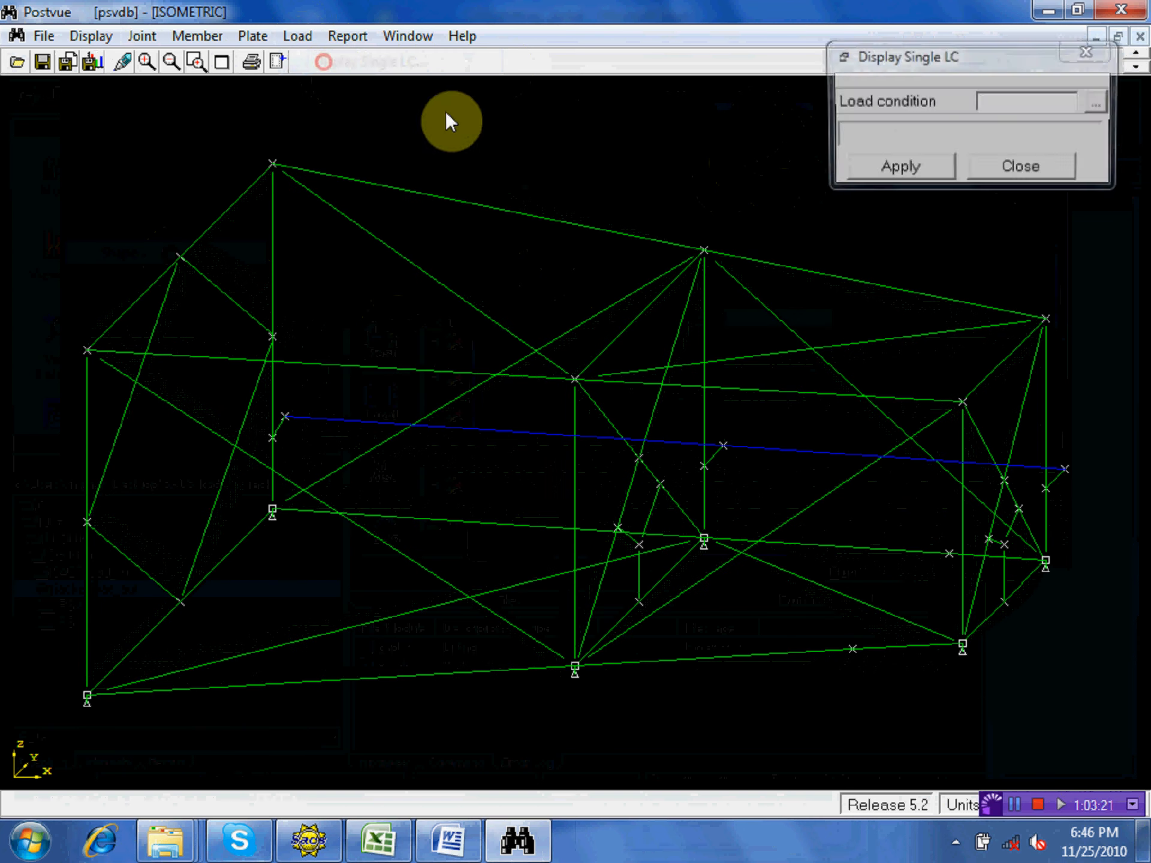
left_click(1097, 108)
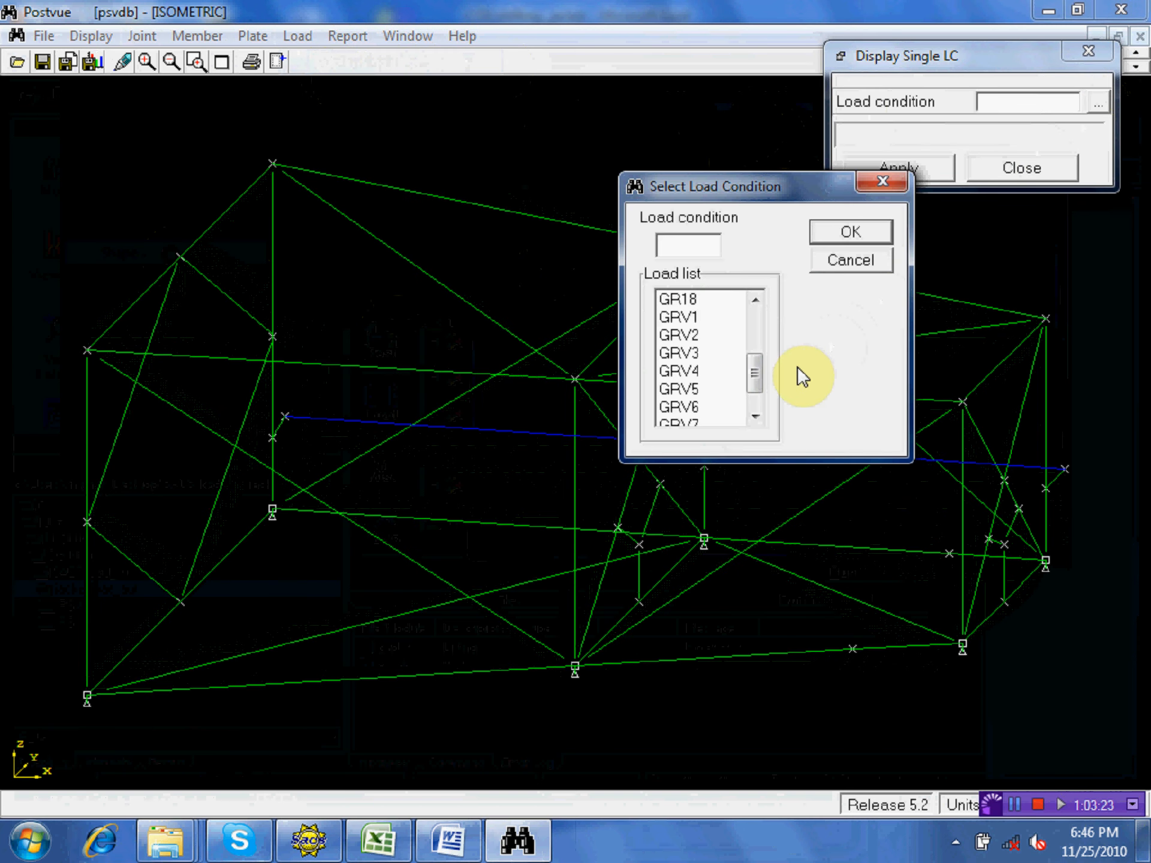
left_click_drag(757, 376, 757, 317)
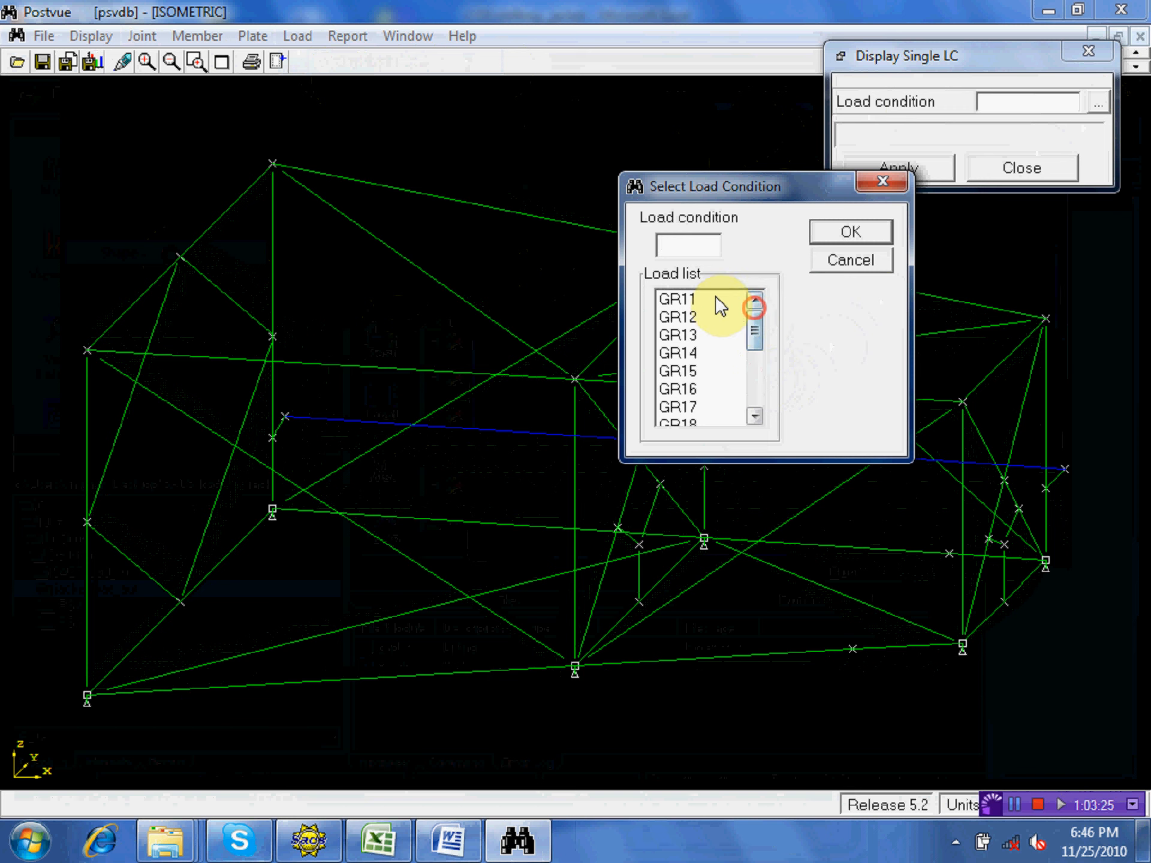
left_click(858, 237)
left_click(897, 171)
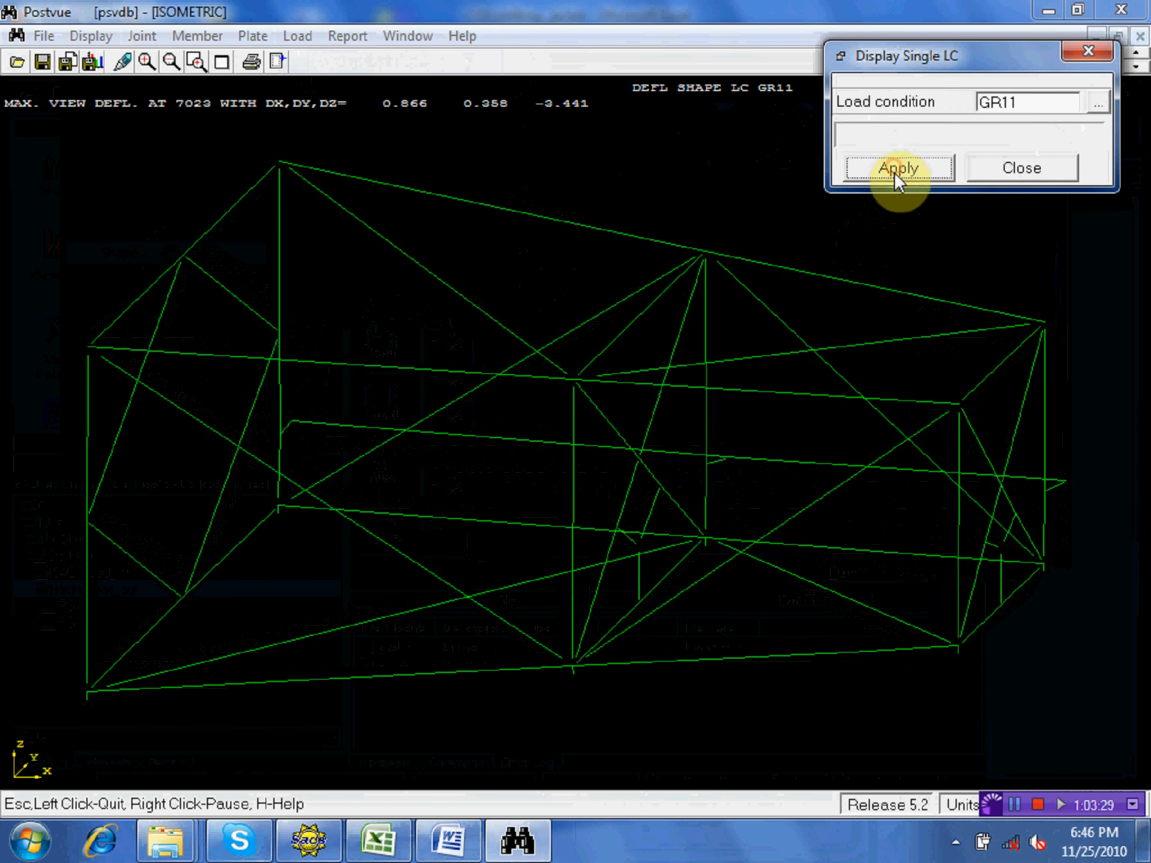
left_click(1050, 171)
left_click(1092, 54)
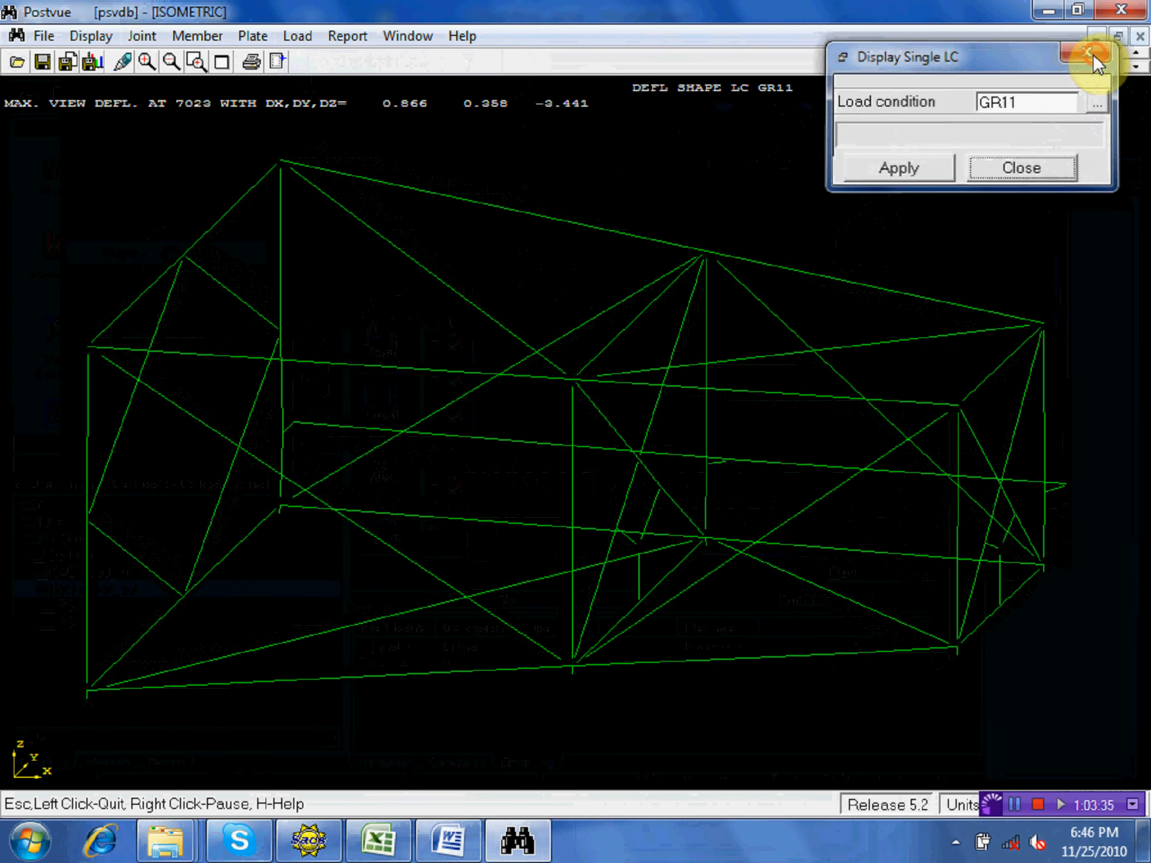
- Advance the deflected shape display through load cases GR12 and GR13, and quit the animation
left_click(296, 38)
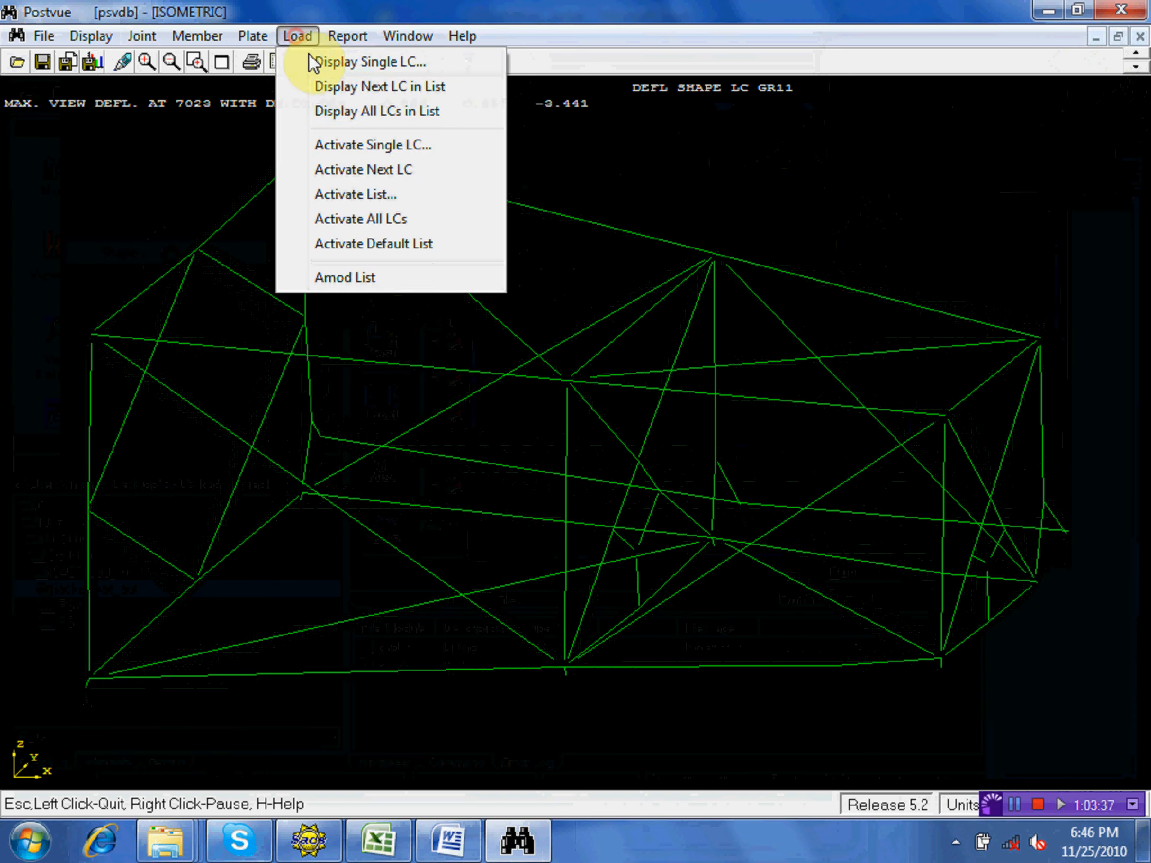
left_click(336, 84)
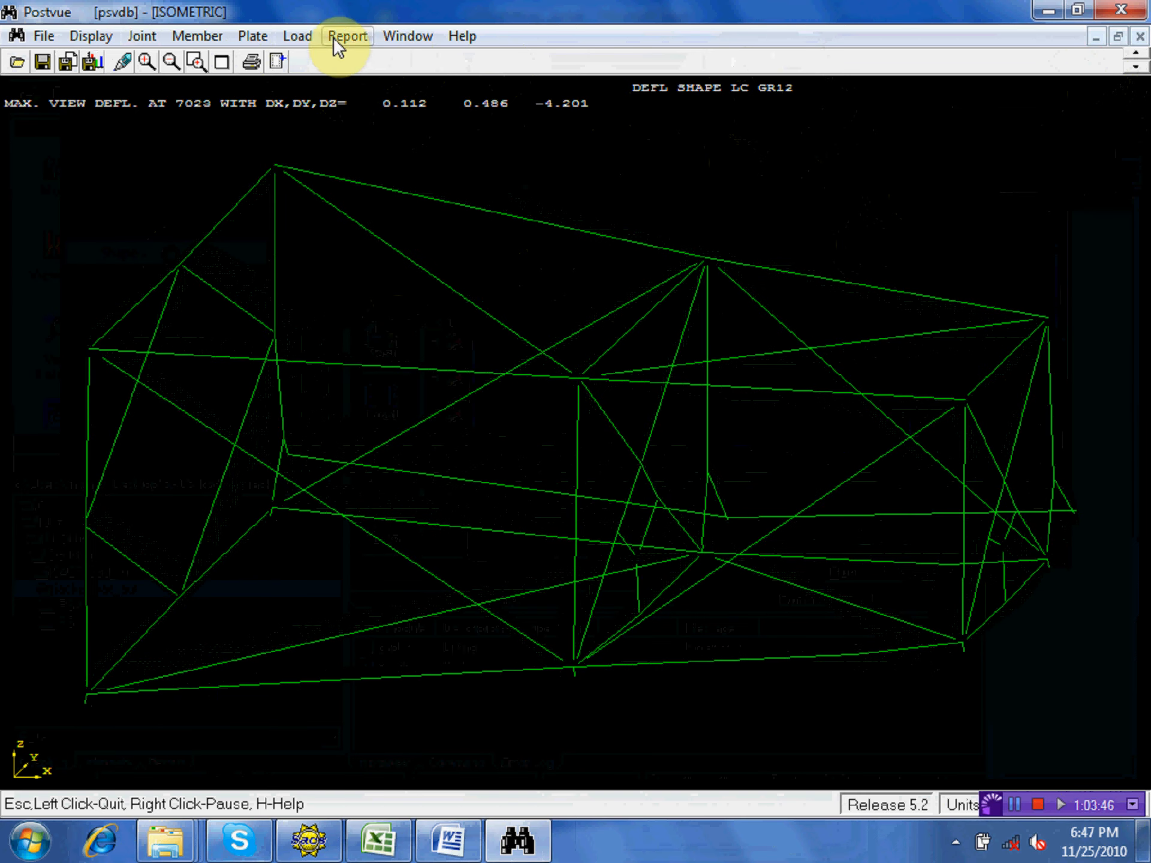
left_click(310, 37)
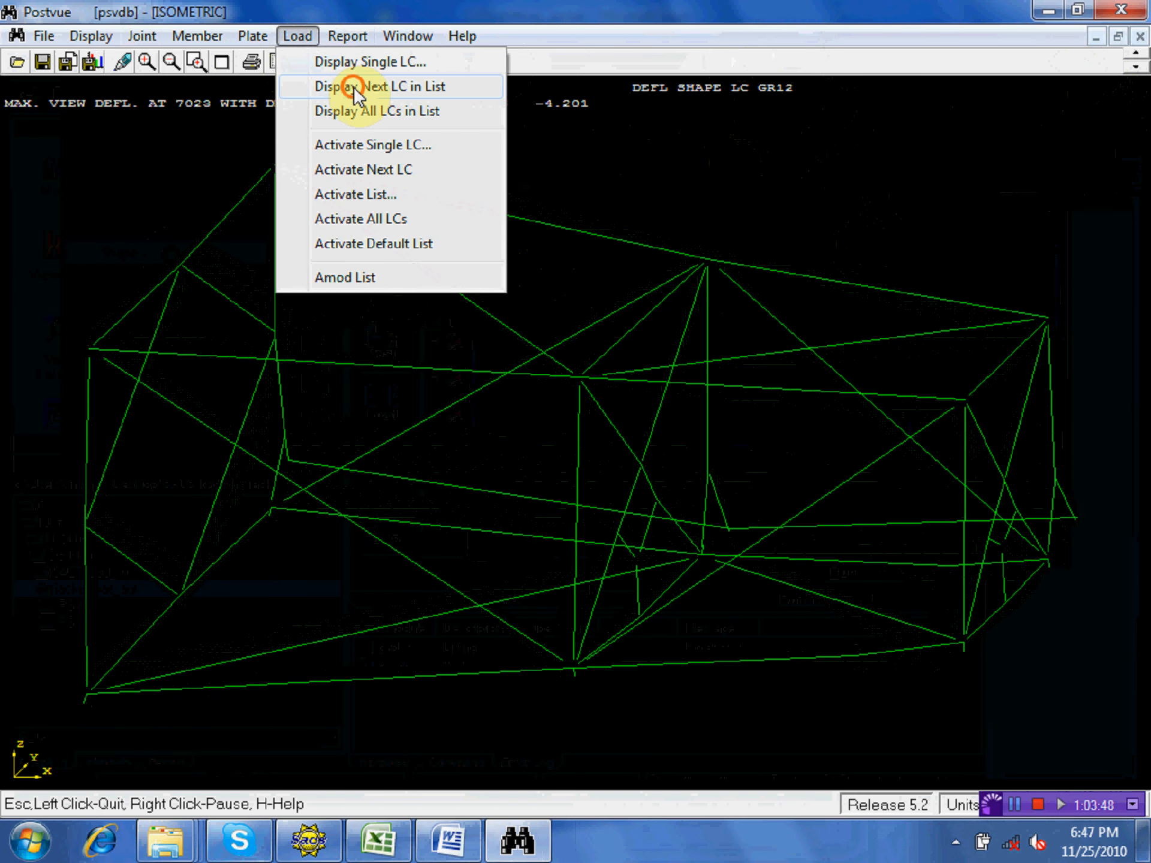
left_click(354, 86)
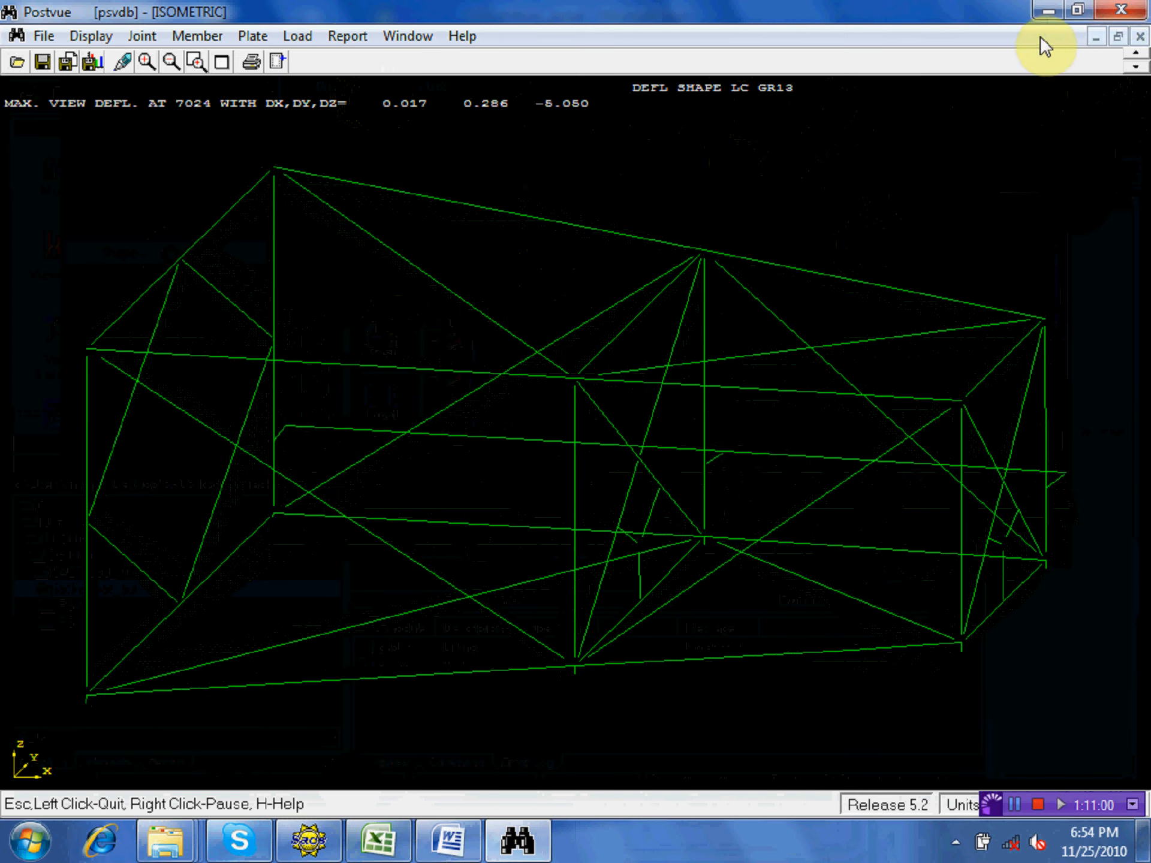
key("Escape")
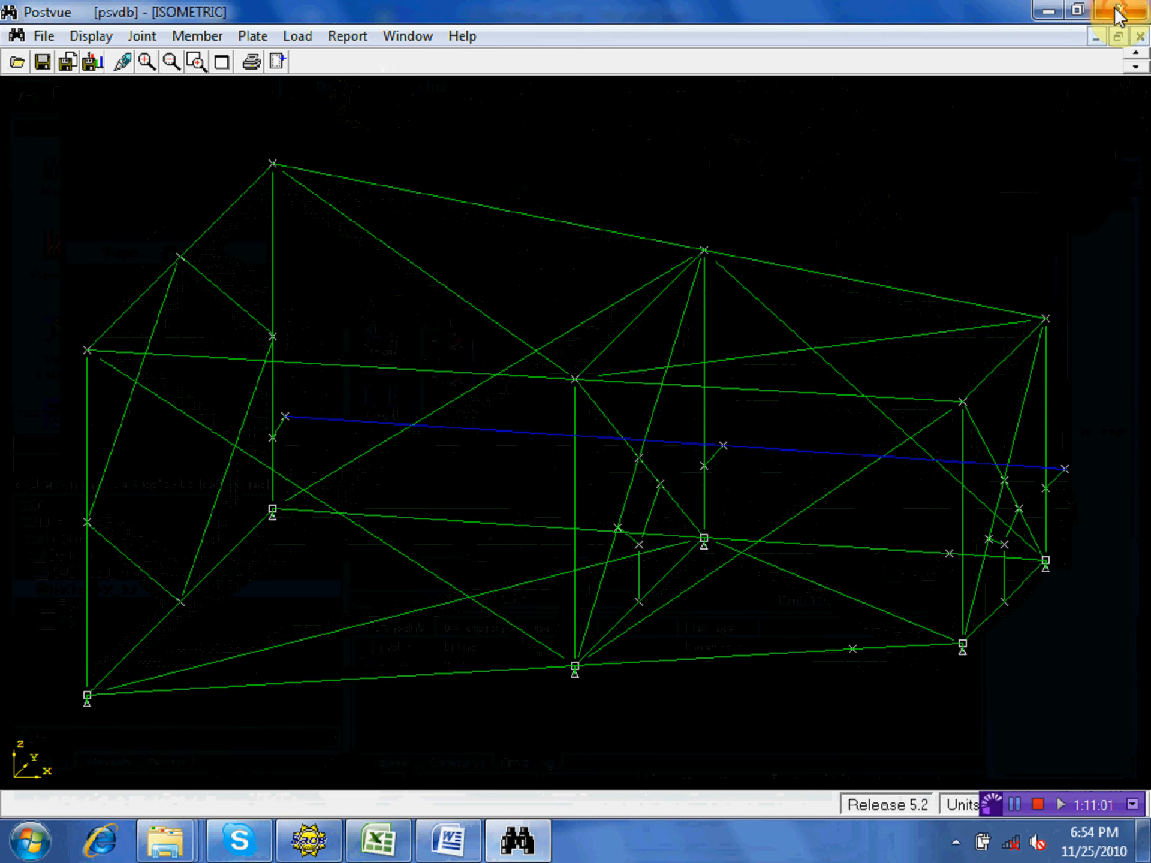
- Minimize the open windows to reach the desktop and open SACS.pdf from the SACS training folder
left_click(1049, 12)
left_click(890, 45)
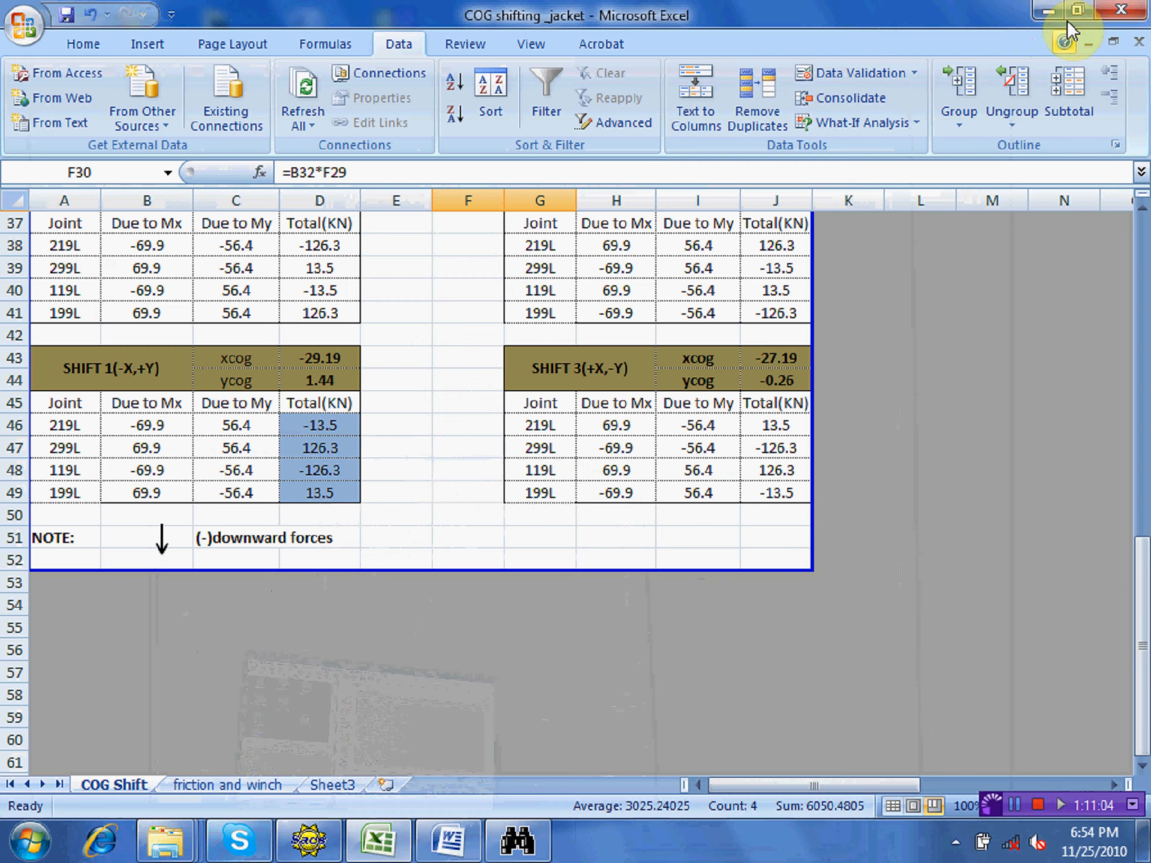
left_click(1049, 11)
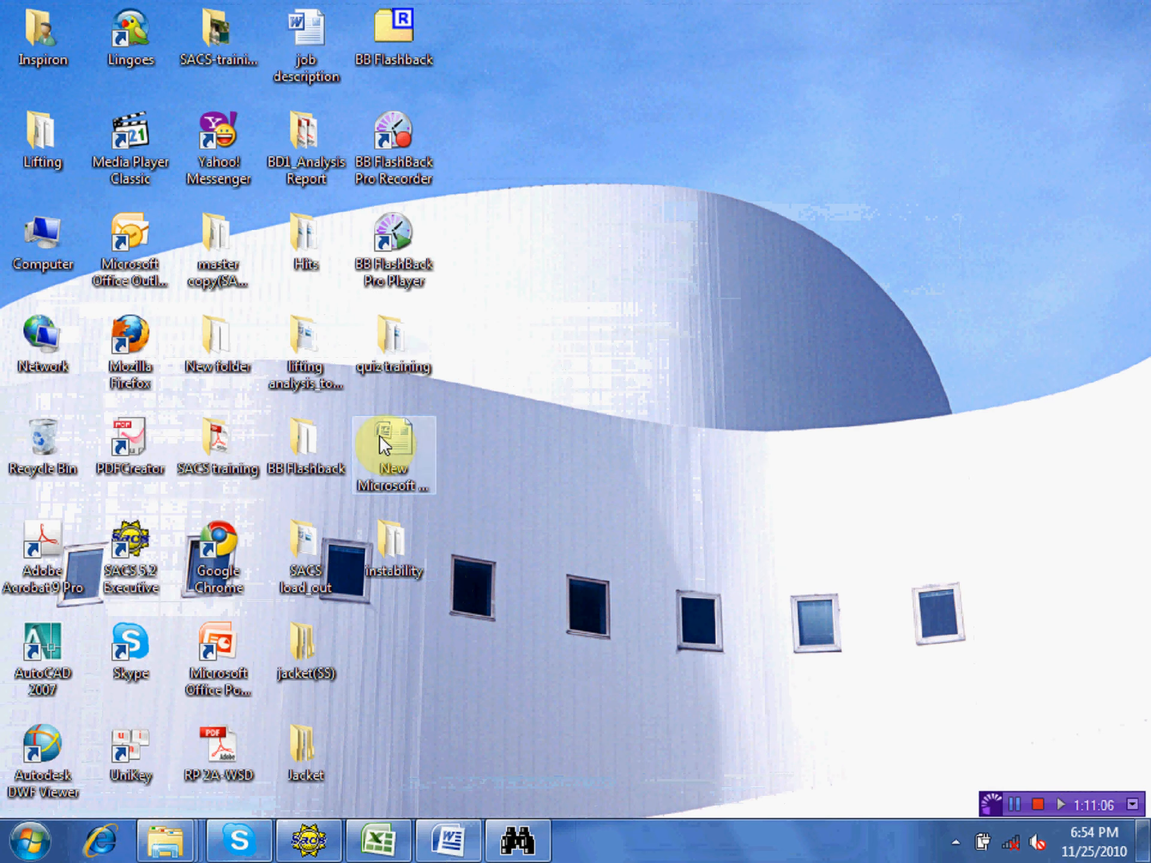
double_click(407, 332)
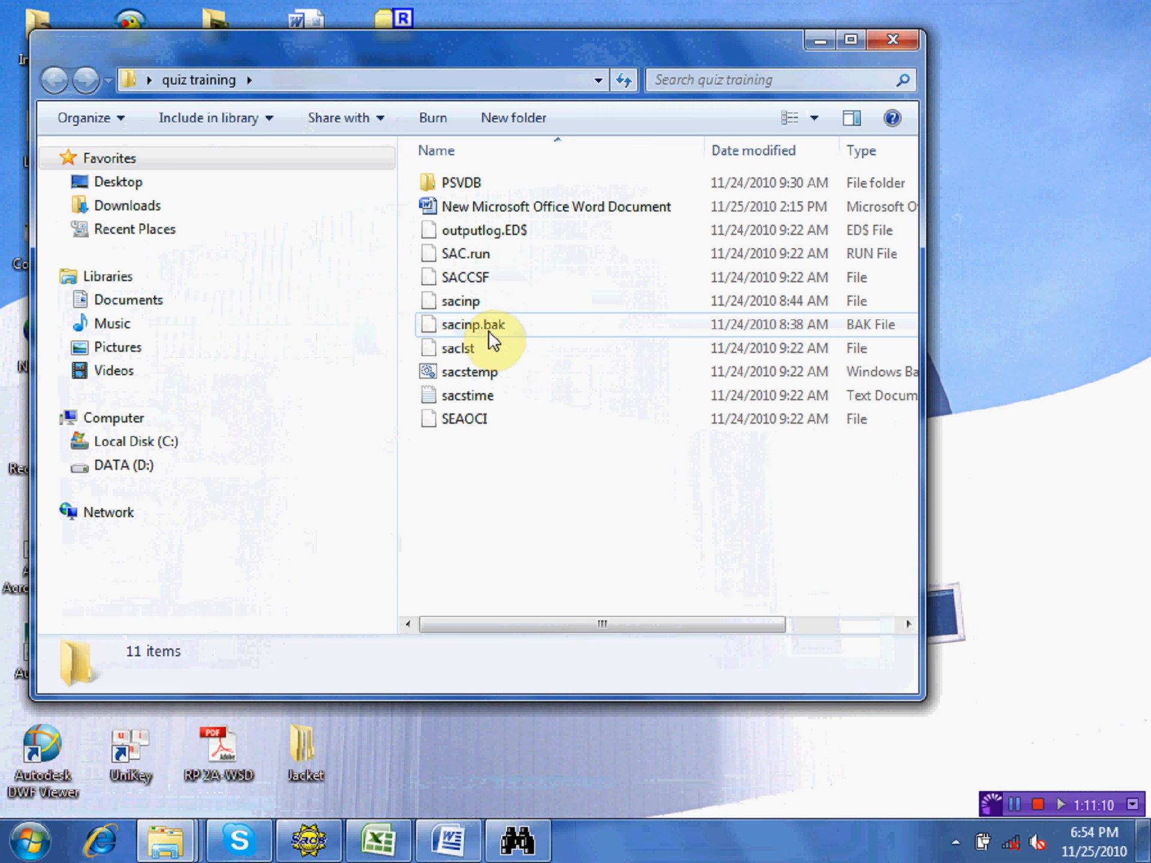
left_click(888, 37)
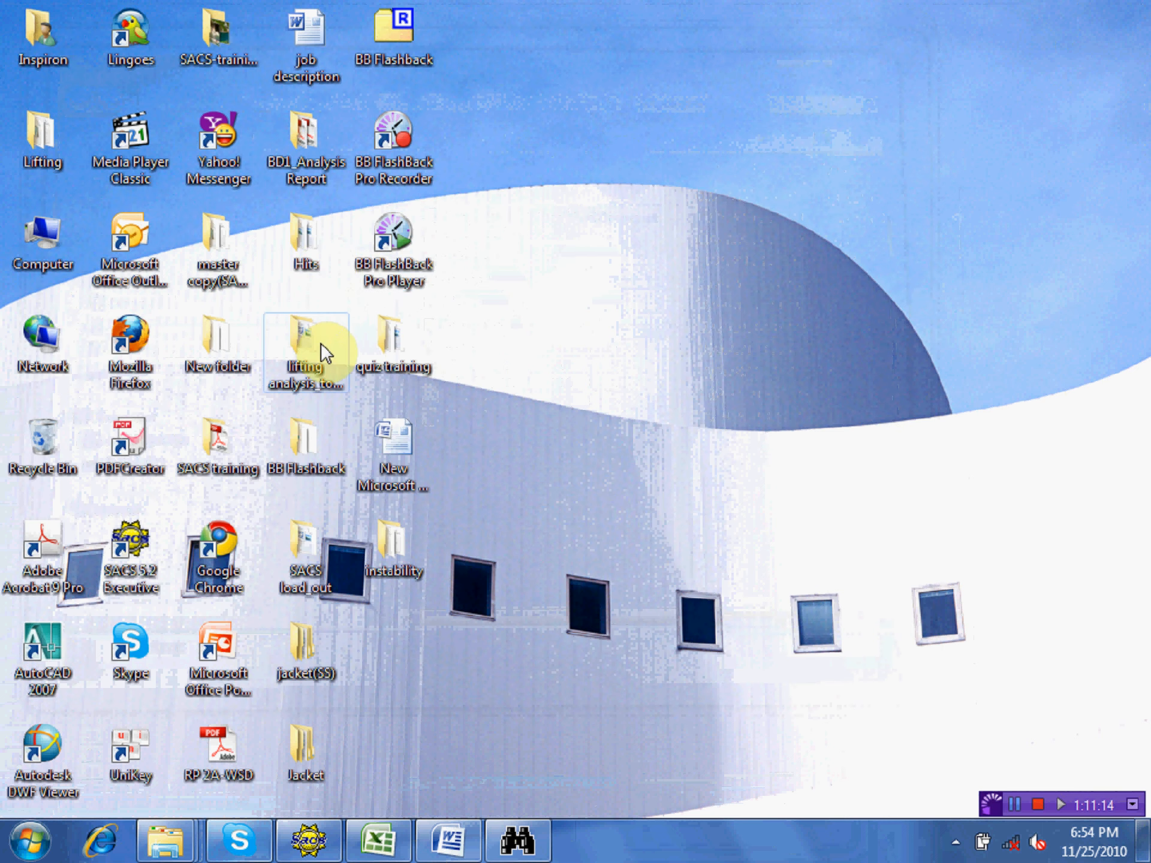
double_click(222, 440)
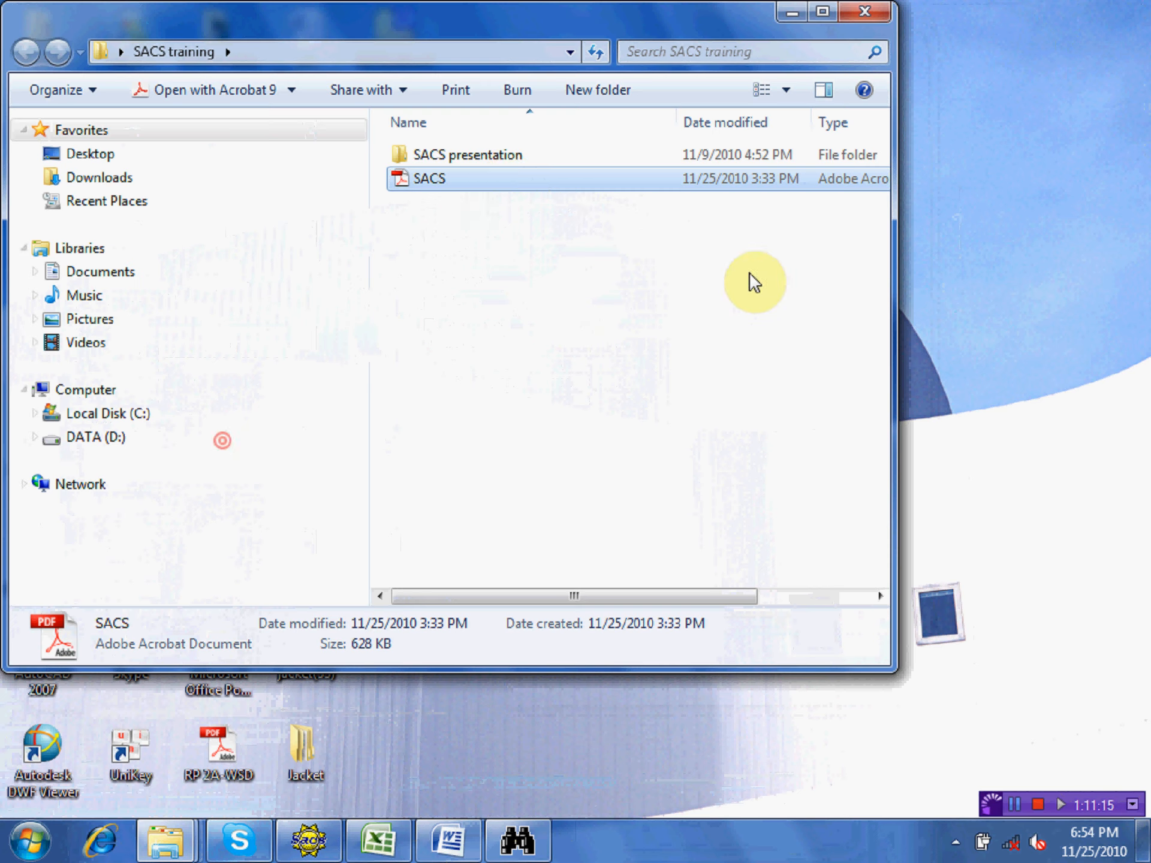
double_click(435, 178)
- Examine the jacket structure description and the Row 1 and Row A & B elevation drawings on pages 1 to 3
scroll(573, 362, "down", 3)
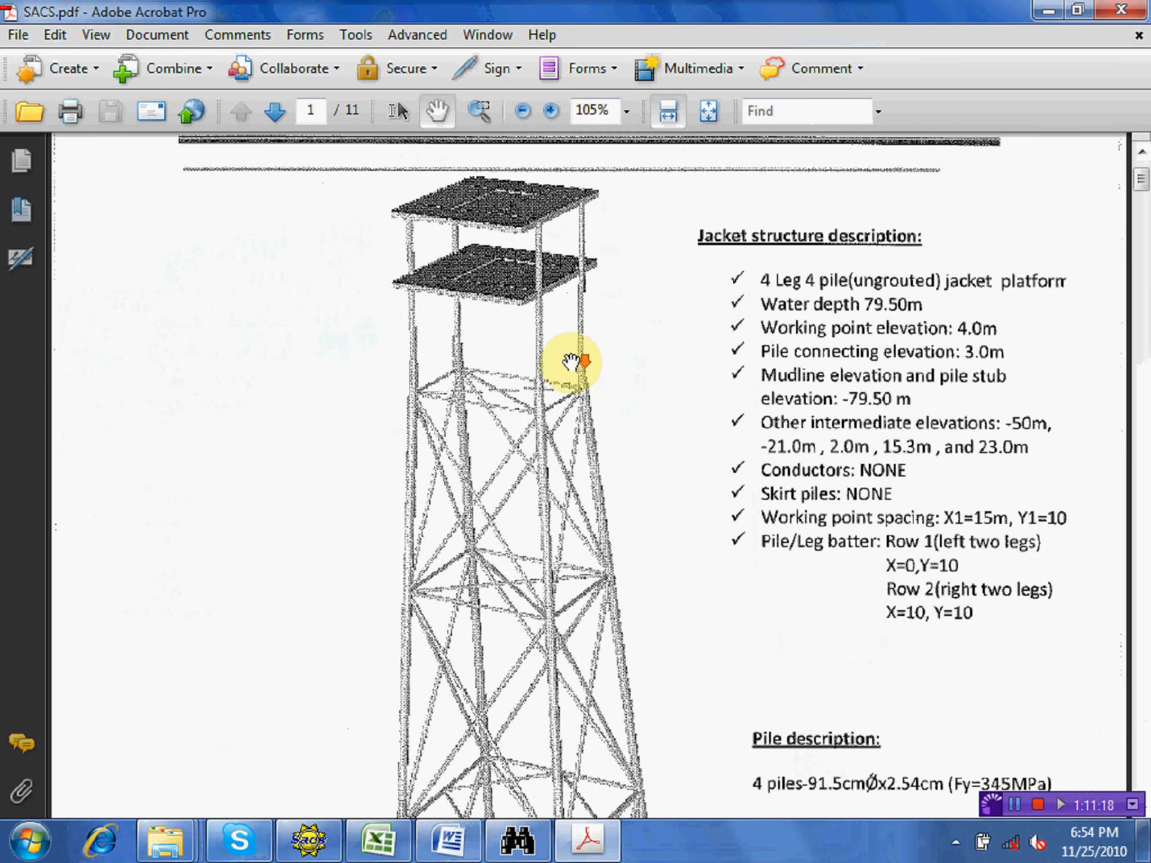
scroll(462, 348, "down", 4)
scroll(449, 345, "down", 15)
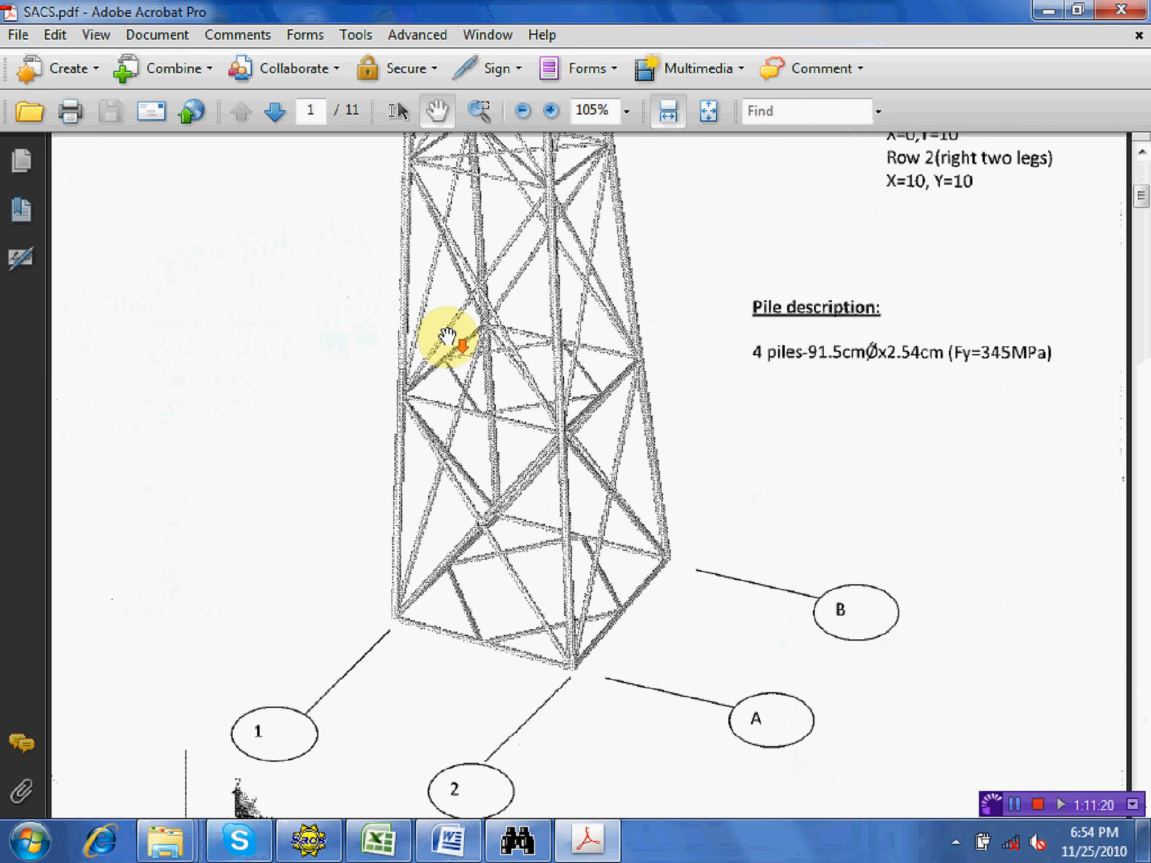
scroll(446, 329, "down", 5)
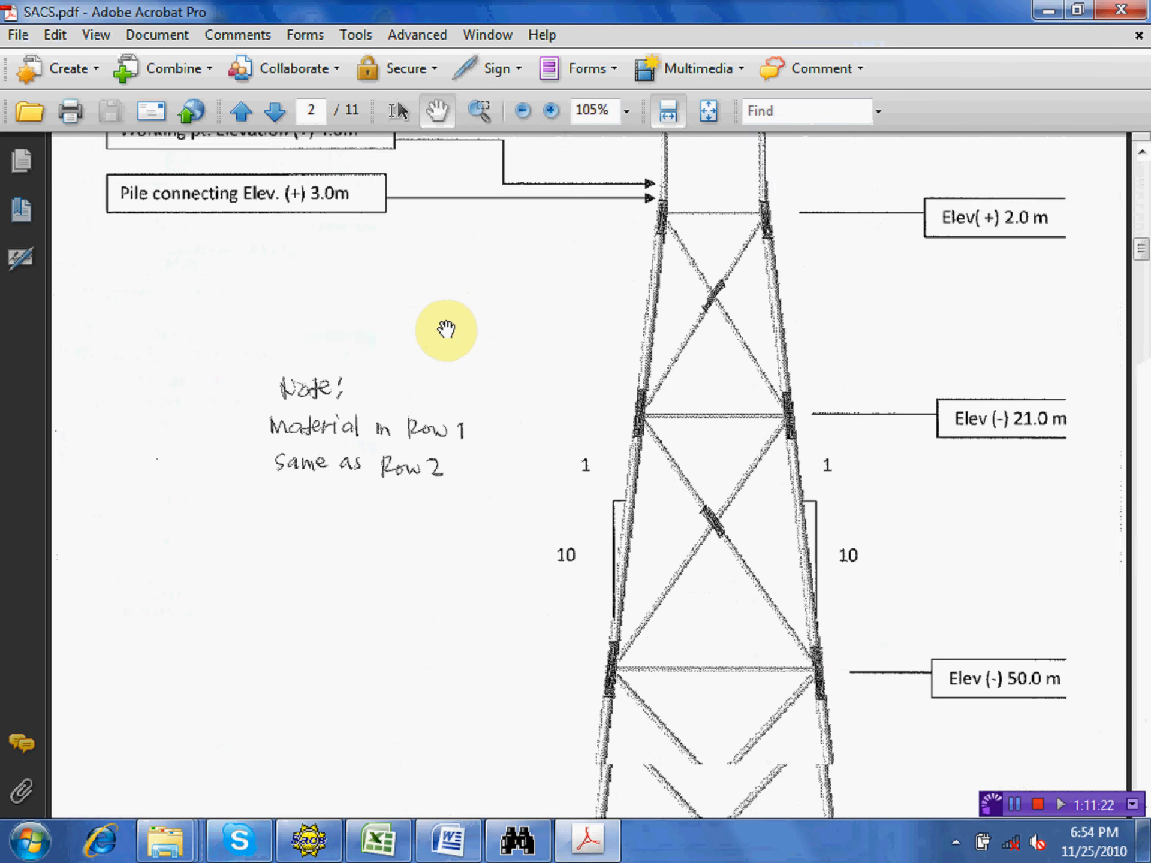
scroll(446, 330, "up", 2)
scroll(446, 329, "up", 5)
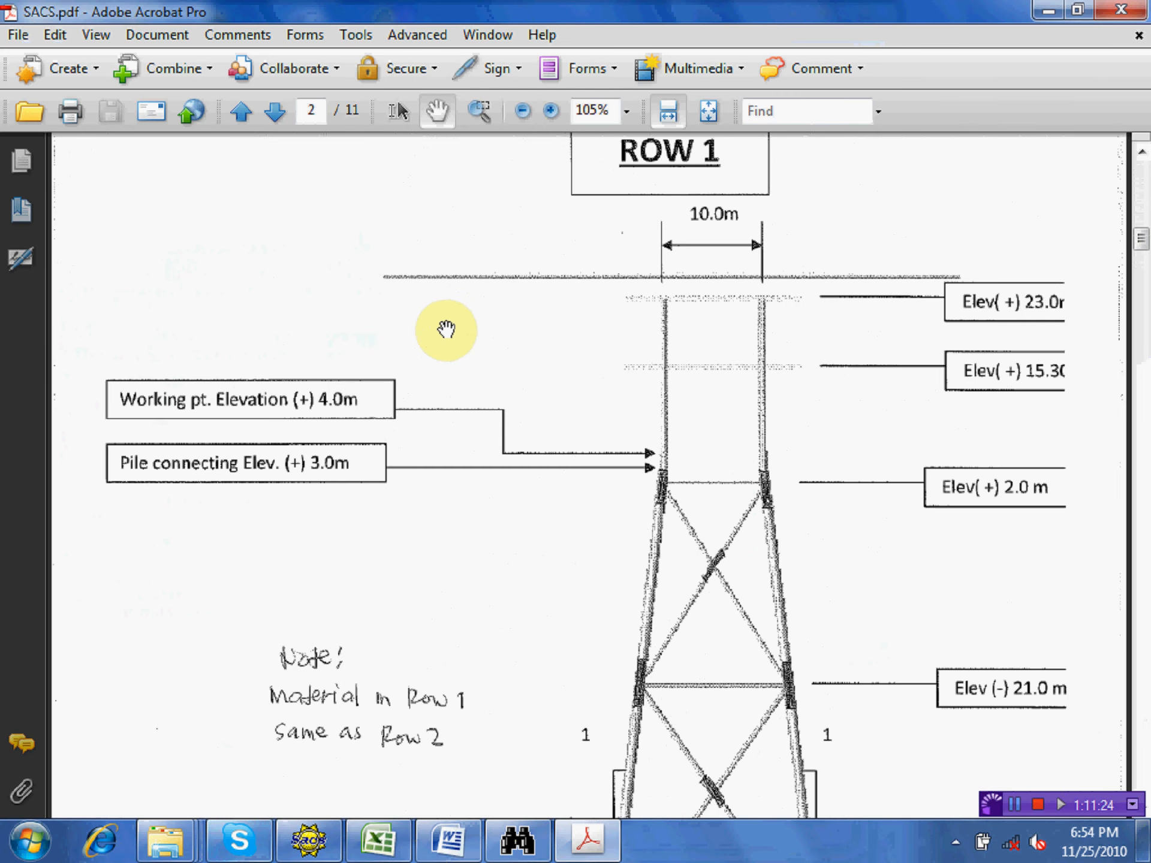
scroll(446, 329, "down", 9)
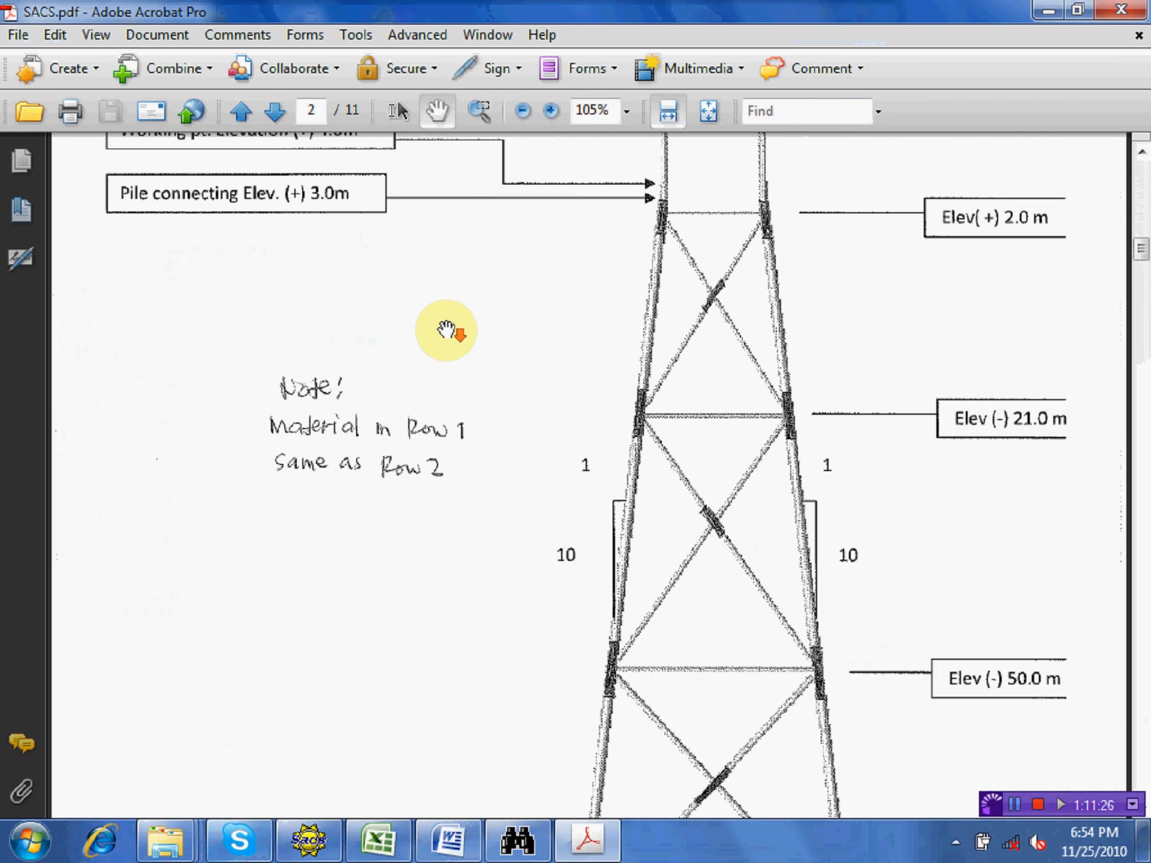
scroll(446, 329, "down", 7)
scroll(446, 329, "down", 9)
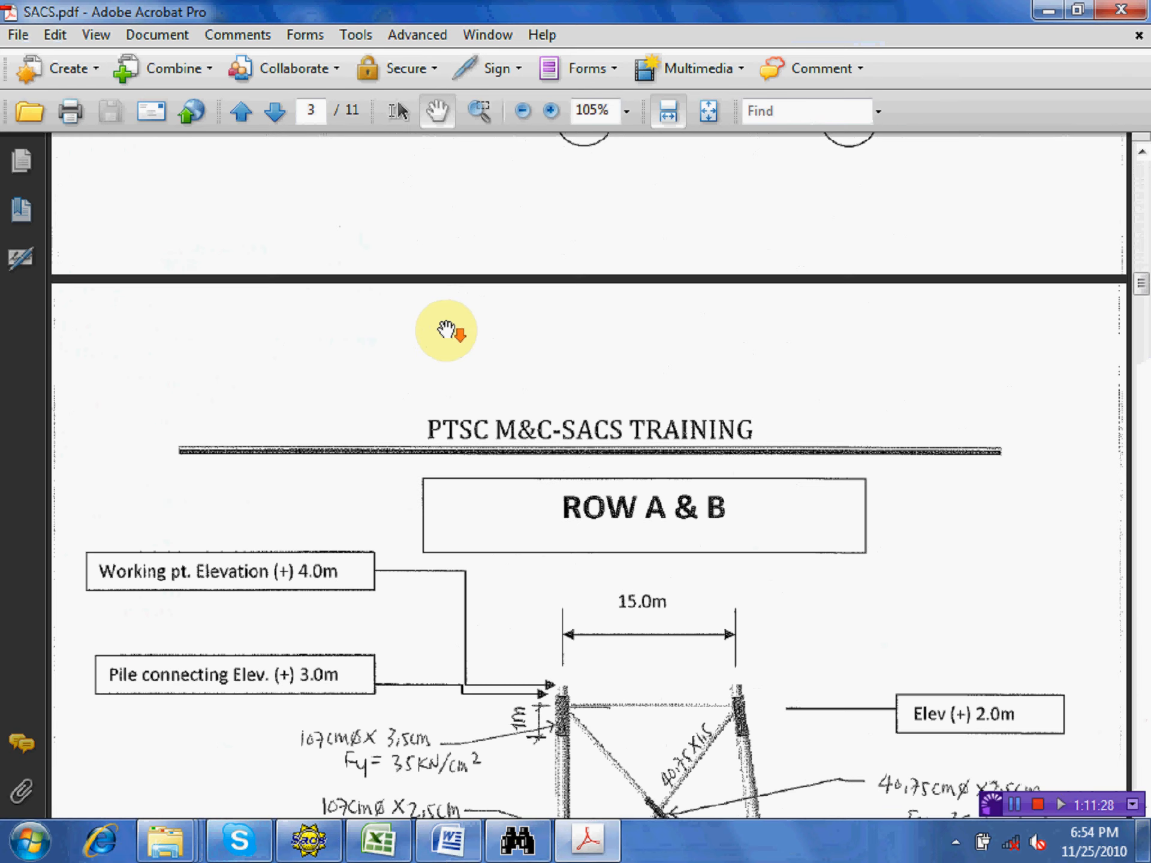
scroll(446, 329, "down", 8)
scroll(446, 329, "down", 8)
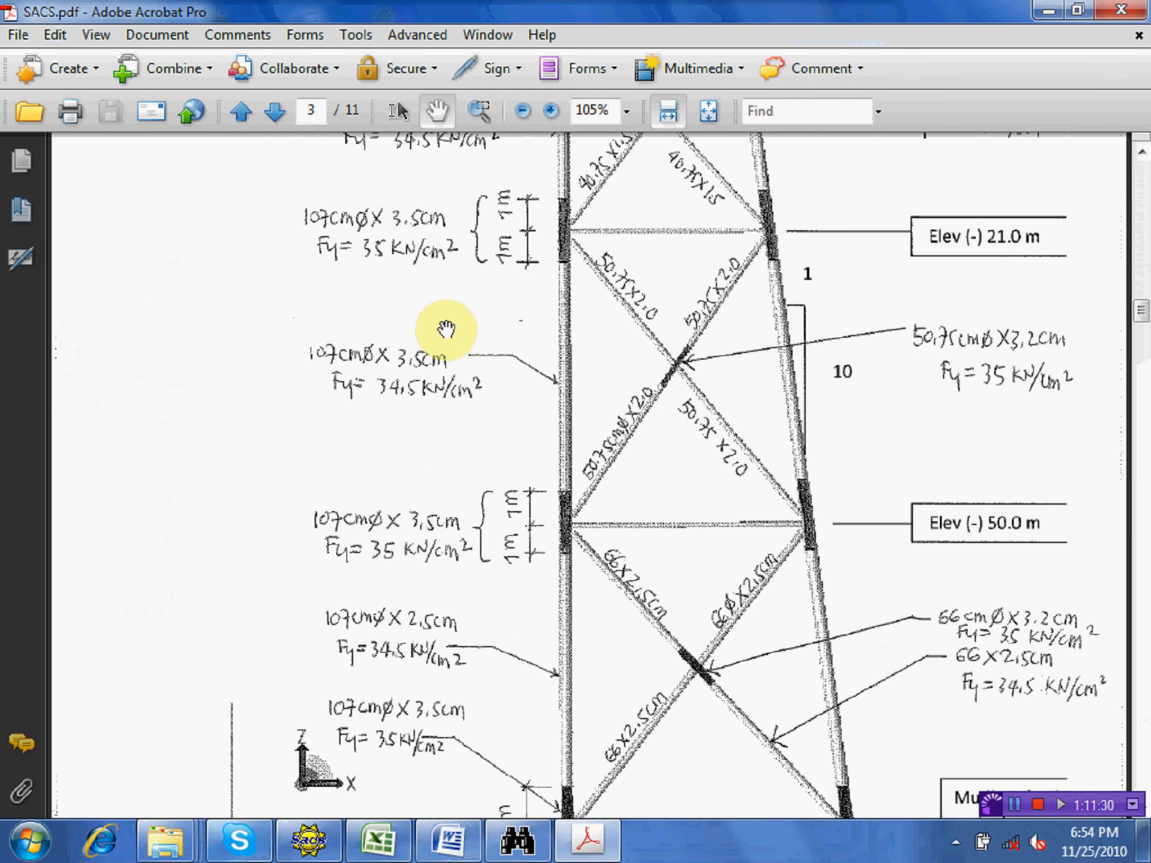